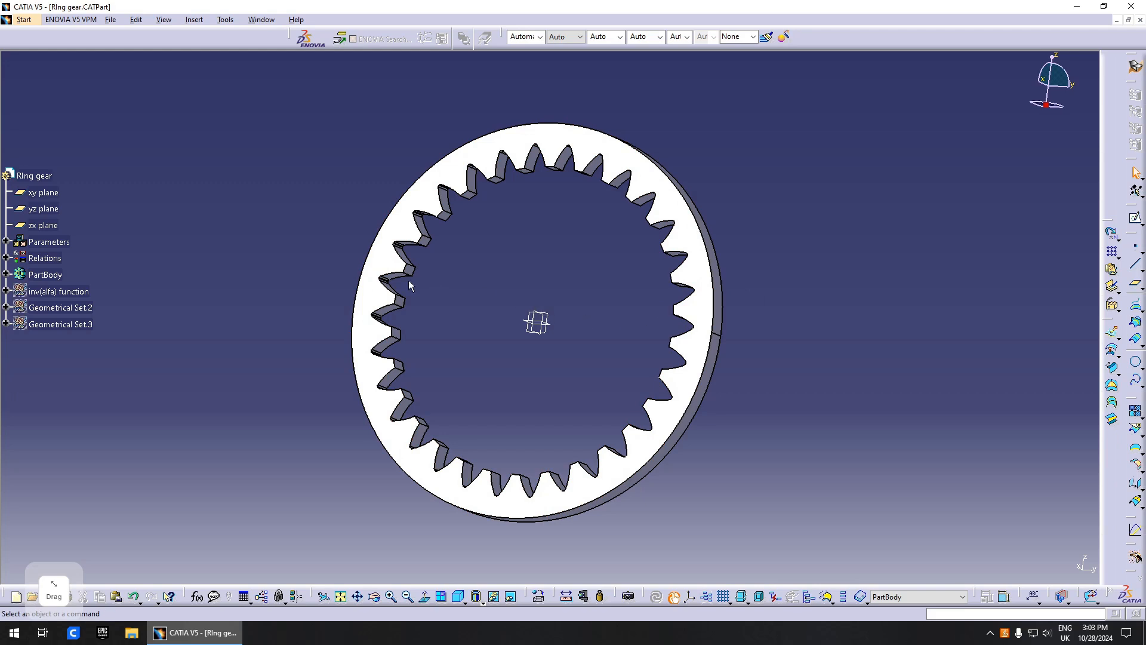
Step: Examine the parameter list of the finished ring gear in the specification tree
{"action": "left_click", "coordinate": [7, 241]}
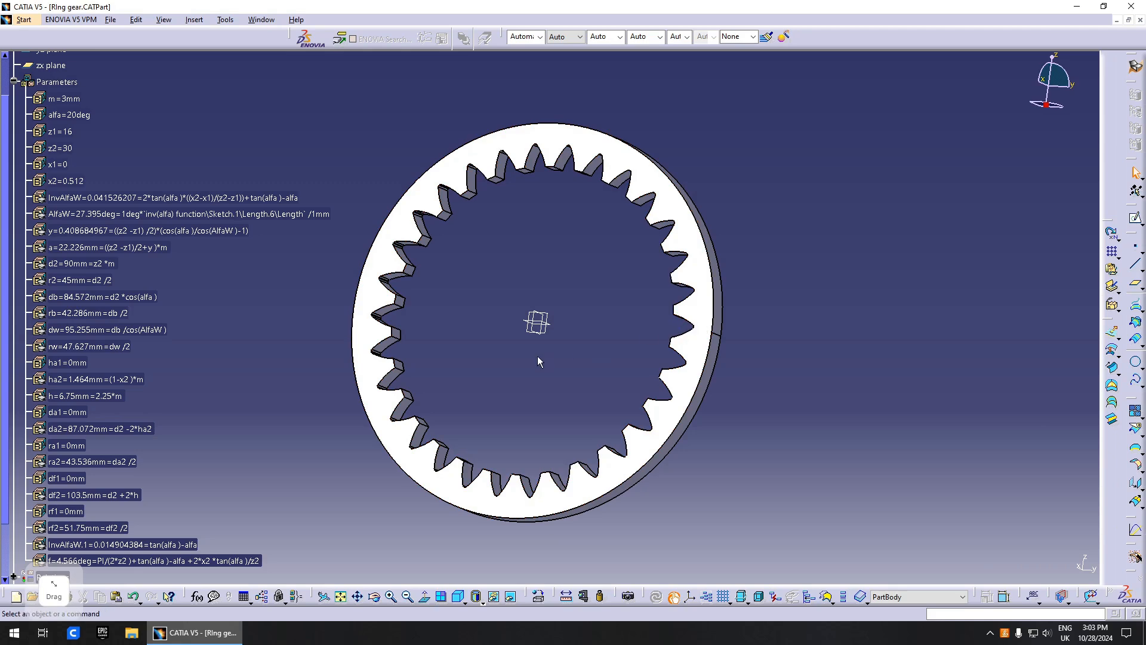
{"action": "scroll", "coordinate": [18, 378], "scroll_direction": "down", "scroll_amount": 1}
{"action": "scroll", "coordinate": [179, 357], "scroll_direction": "up", "scroll_amount": 1}
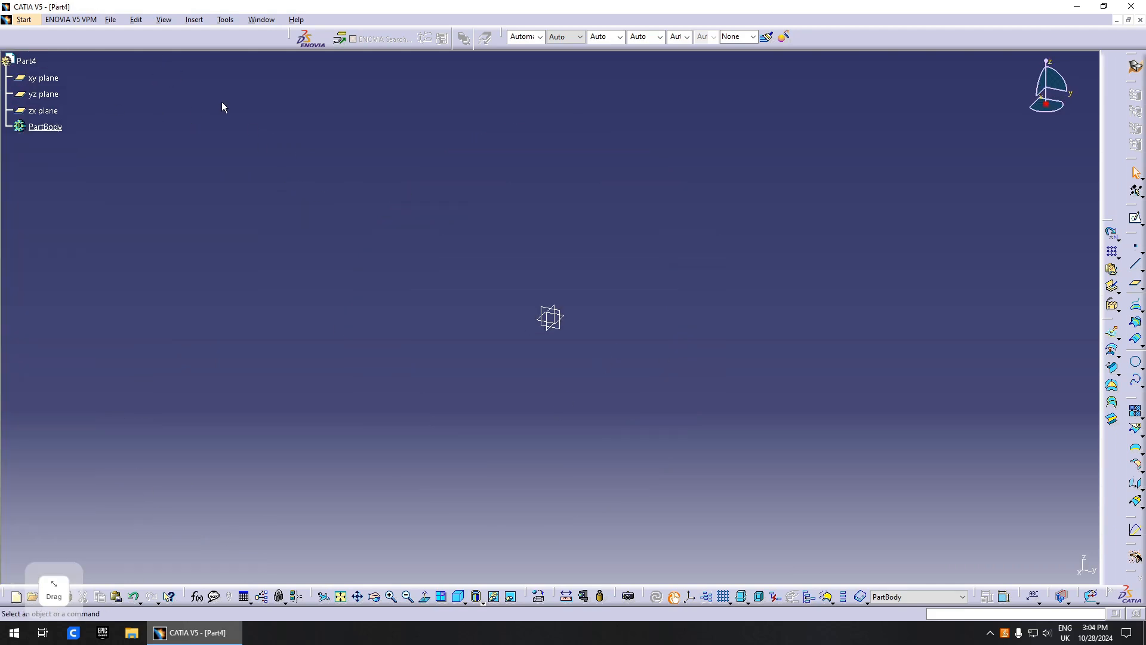
Step: Check in the Part Infrastructure display options that parameters and relations are enabled for the specification tree, and accept the options
{"action": "left_click", "coordinate": [231, 23]}
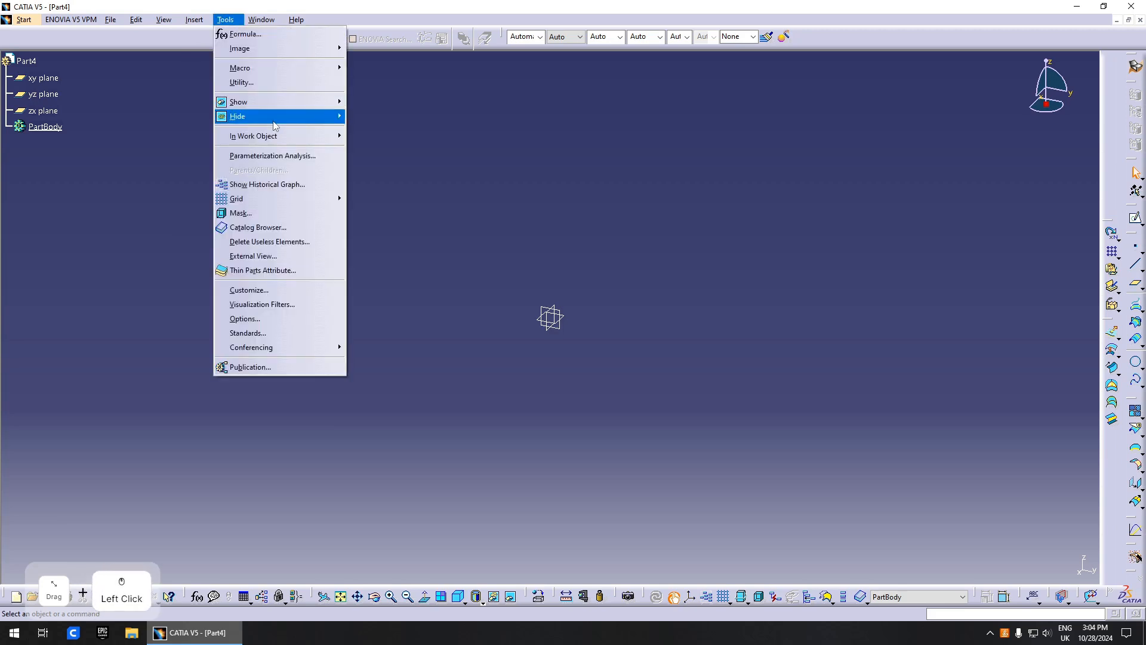
{"action": "left_click", "coordinate": [285, 320]}
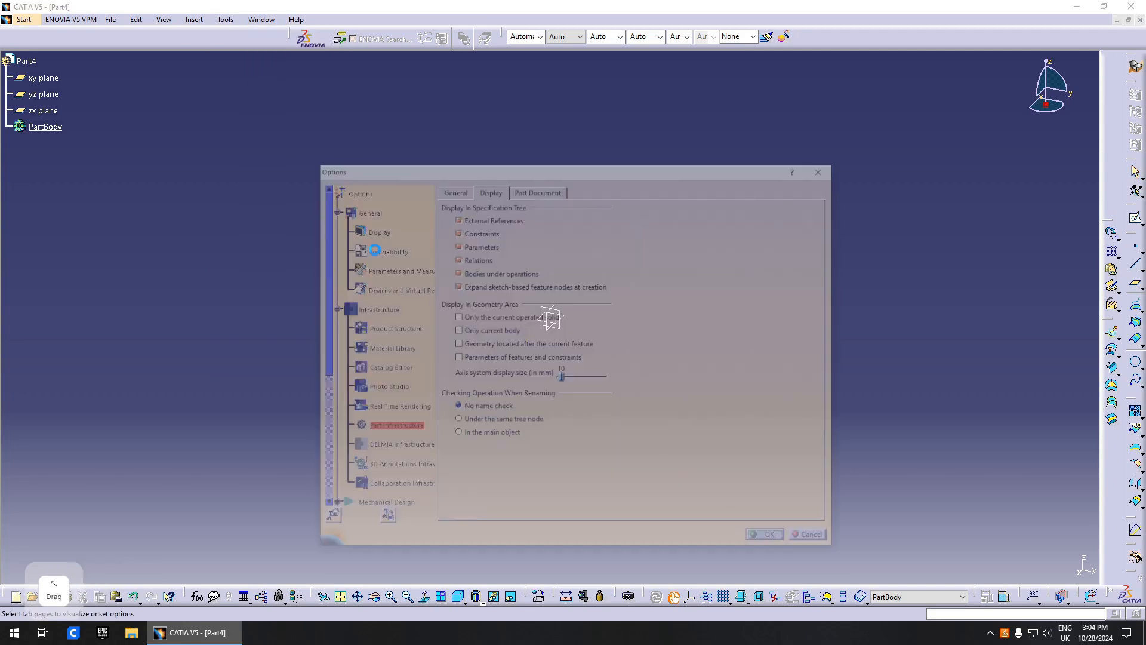
{"action": "left_click", "coordinate": [396, 430]}
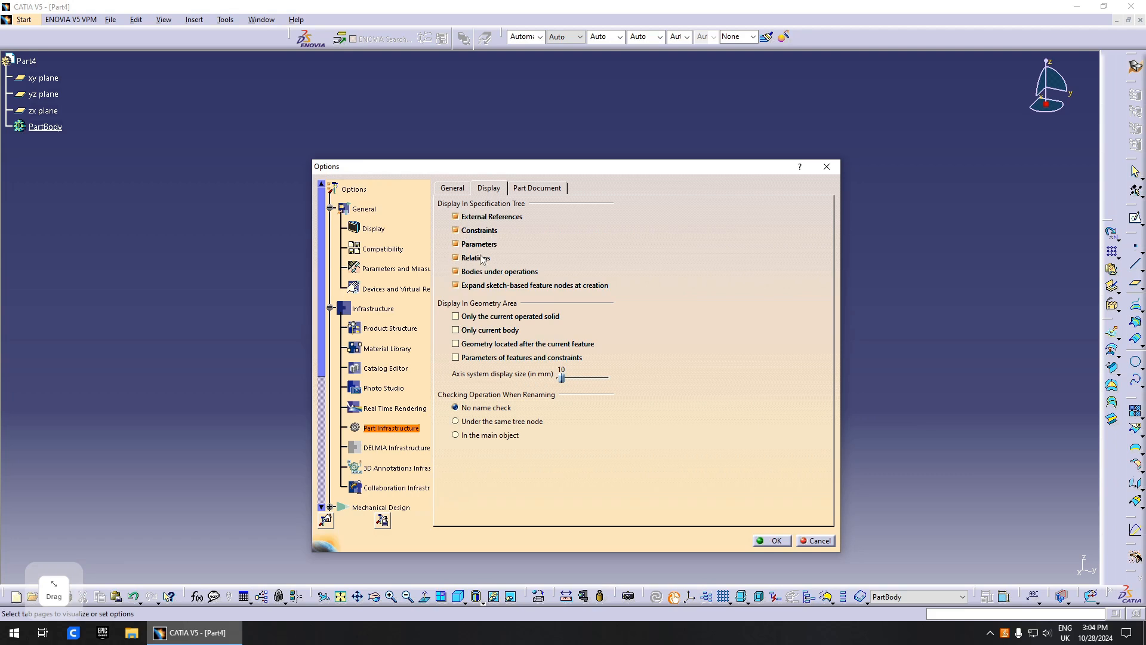
{"action": "left_click", "coordinate": [775, 540]}
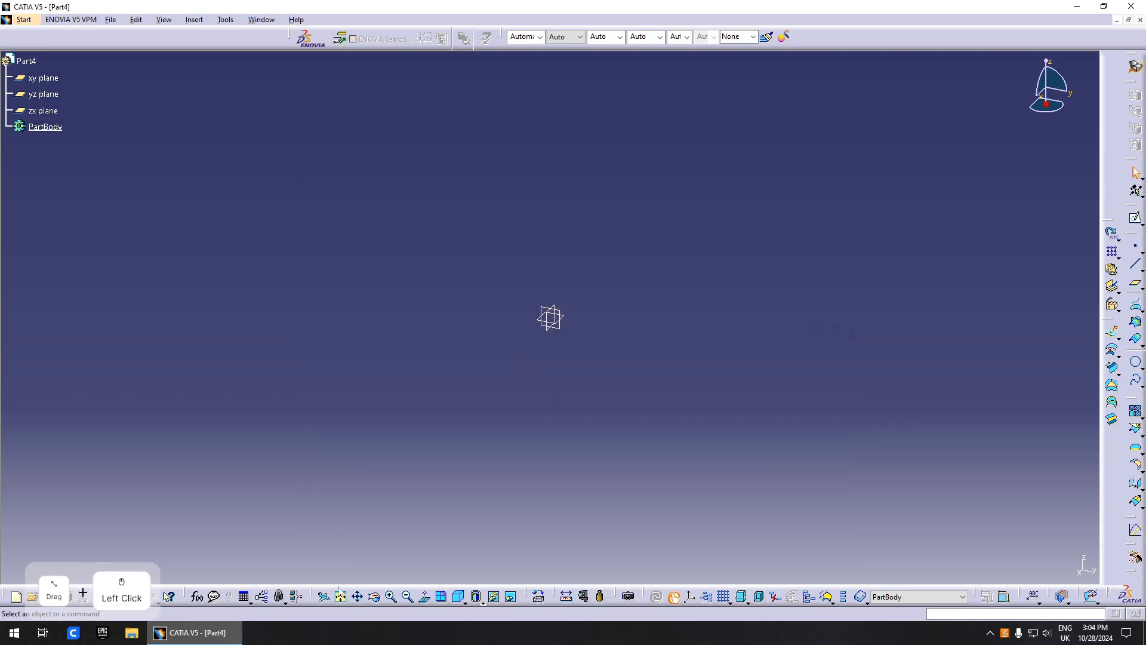
Step: Create one length, one angle and two integer parameters in the formula editor of the new part
{"action": "left_click", "coordinate": [197, 597]}
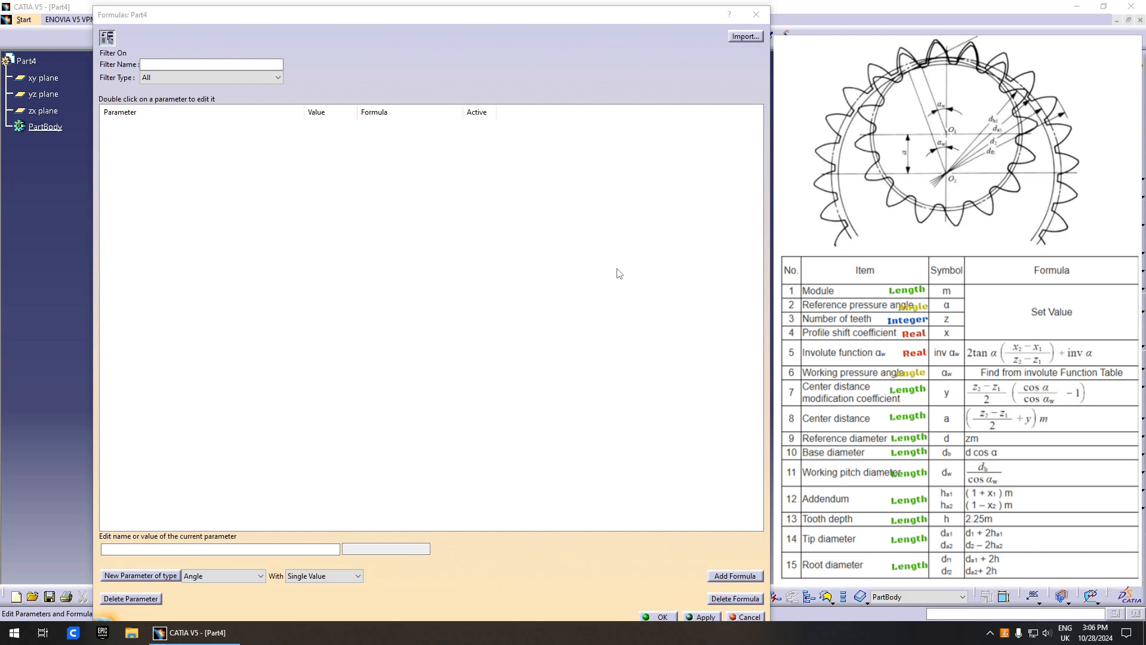
{"action": "left_click", "coordinate": [227, 573]}
{"action": "left_click", "coordinate": [197, 366]}
{"action": "left_click", "coordinate": [164, 573]}
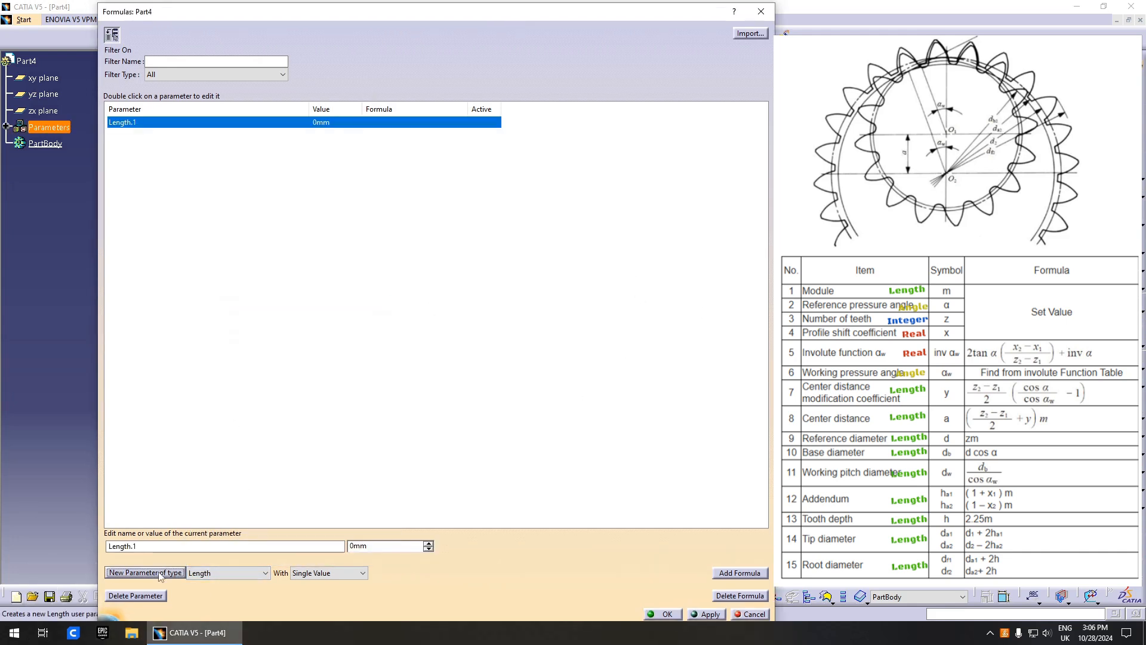
{"action": "left_click", "coordinate": [164, 573]}
{"action": "left_click", "coordinate": [227, 573]}
{"action": "left_click", "coordinate": [197, 346]}
{"action": "left_click", "coordinate": [167, 573]}
{"action": "left_click", "coordinate": [170, 573]}
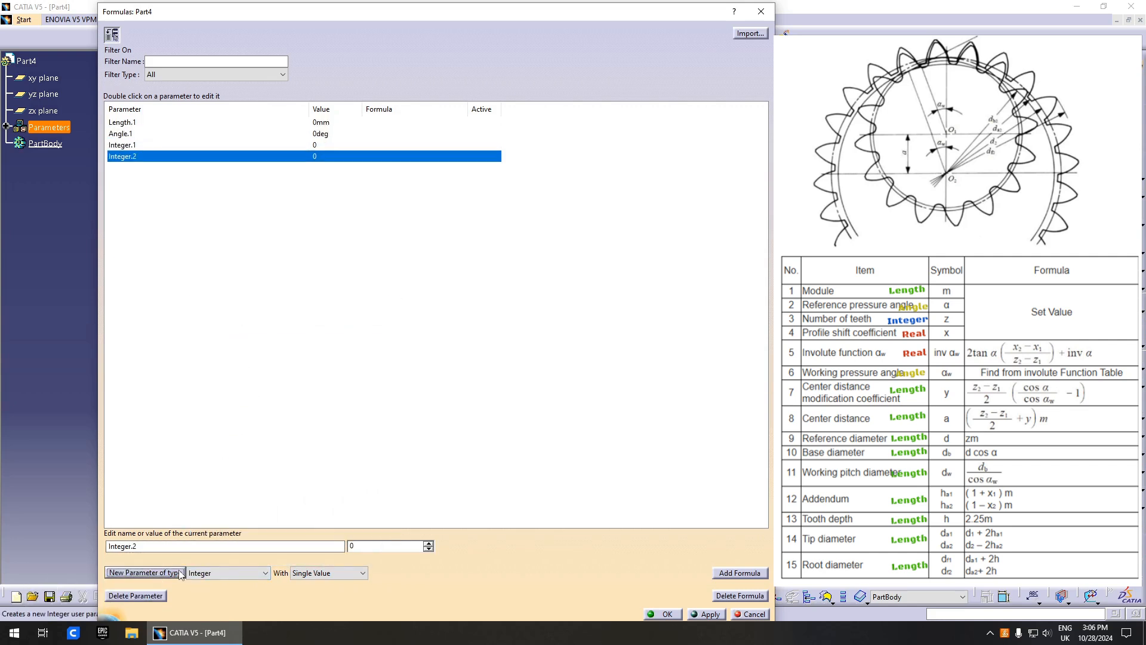
Step: Add two more length parameters and rename the first length parameter m and the angle parameter alfa
{"action": "left_click", "coordinate": [226, 573]}
{"action": "left_click", "coordinate": [197, 366]}
{"action": "left_click", "coordinate": [164, 574]}
{"action": "left_click", "coordinate": [164, 573]}
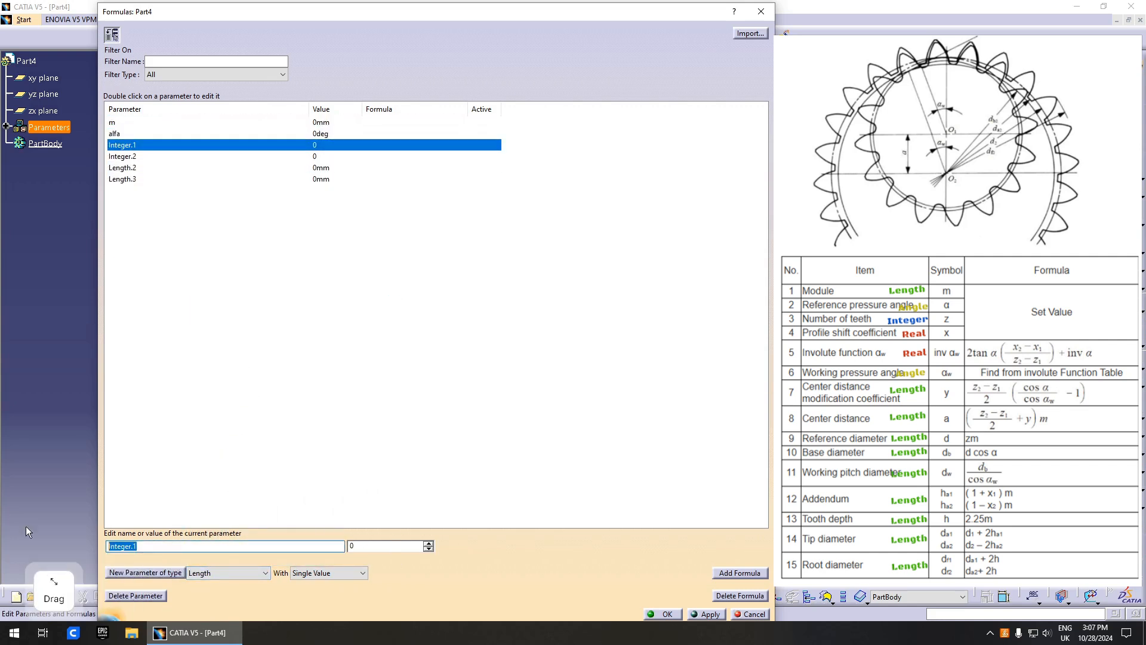
Step: Rename the two integer parameters z1 and z2, and the two newest length parameters x1 and x2
{"action": "left_click", "coordinate": [122, 156]}
{"action": "type", "text": "x2"}
{"action": "left_click", "coordinate": [143, 145]}
{"action": "type", "text": "z1"}
{"action": "left_click", "coordinate": [144, 157]}
{"action": "type", "text": "z2"}
{"action": "left_click", "coordinate": [143, 167]}
{"action": "type", "text": "x1"}
{"action": "left_click", "coordinate": [144, 179]}
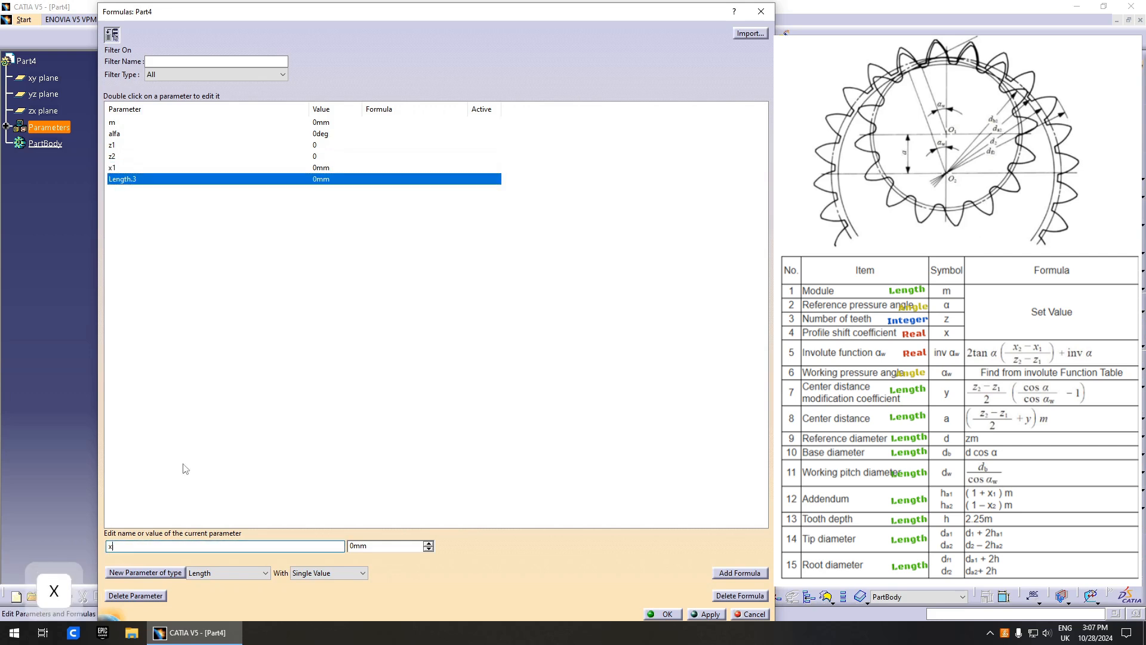
Step: Add two angle parameters, one real parameter and one length parameter to the list
{"action": "left_click", "coordinate": [227, 573]}
{"action": "left_click", "coordinate": [221, 310]}
{"action": "left_click", "coordinate": [173, 573]}
{"action": "left_click", "coordinate": [173, 573]}
{"action": "left_click", "coordinate": [227, 573]}
{"action": "left_click", "coordinate": [221, 302]}
{"action": "left_click", "coordinate": [170, 573]}
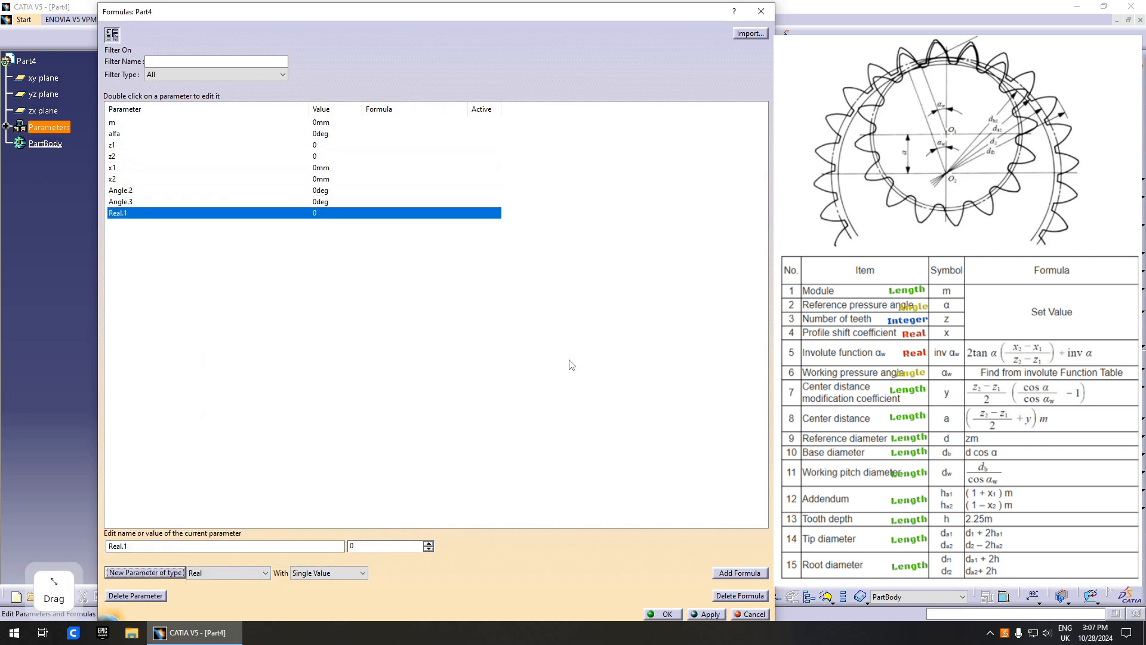
{"action": "left_click", "coordinate": [239, 573]}
{"action": "left_click", "coordinate": [248, 340]}
{"action": "left_click", "coordinate": [146, 573]}
Step: Rename the two new angle parameters invAlfaW and AlfaW, the real parameter y, and the new length parameter a
{"action": "left_click", "coordinate": [155, 189]}
{"action": "type", "text": "invAlfaW"}
{"action": "left_click", "coordinate": [156, 201]}
{"action": "type", "text": "AlfaW"}
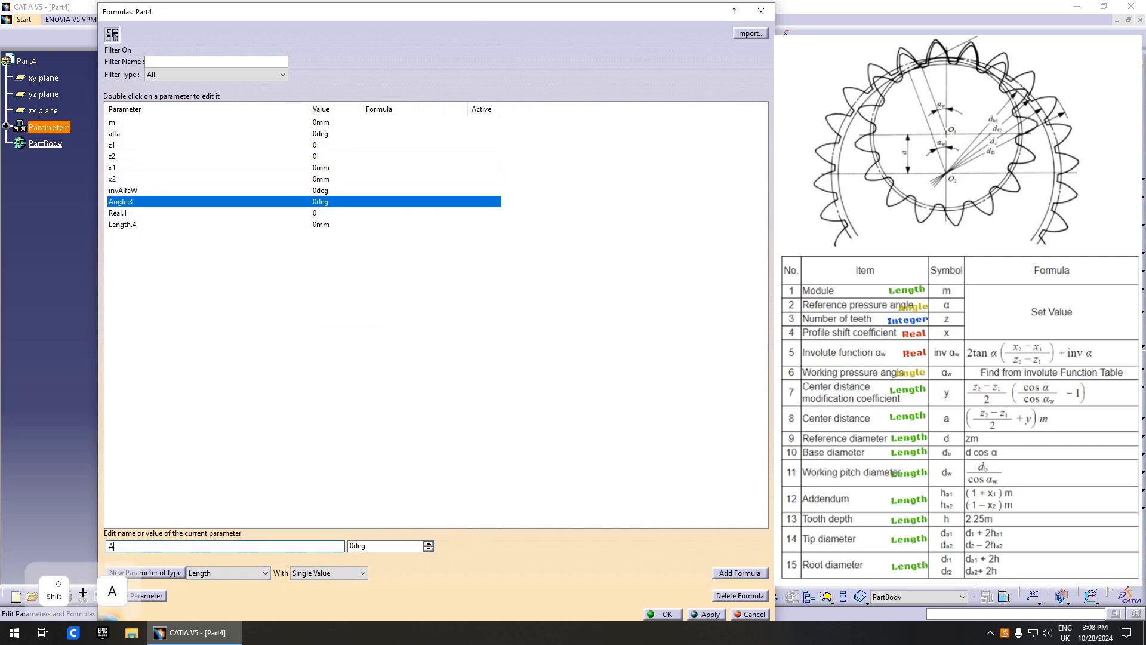
{"action": "left_click", "coordinate": [156, 214]}
{"action": "left_click", "coordinate": [171, 546]}
{"action": "type", "text": "y"}
{"action": "left_click", "coordinate": [145, 224]}
{"action": "type", "text": "a"}
Step: Create the reference diameter and radius length parameters d1, d2, r1 and r2
{"action": "left_click", "coordinate": [173, 573]}
{"action": "type", "text": "d1"}
{"action": "left_click", "coordinate": [174, 573]}
{"action": "type", "text": "d2"}
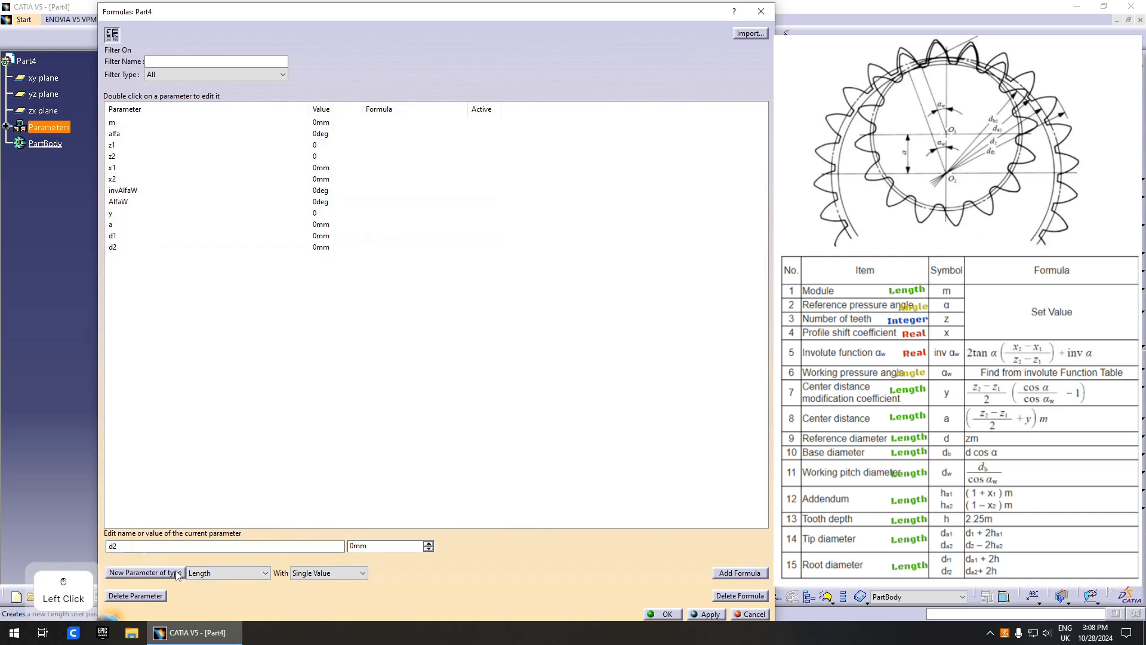
{"action": "left_click_drag", "start_coordinate": [164, 546], "coordinate": [106, 548]}
{"action": "type", "text": "r2"}
Step: Create the base circle length parameters db1, db2, rb1 and rb2
{"action": "left_click", "coordinate": [147, 573]}
{"action": "type", "text": "db1"}
{"action": "left_click", "coordinate": [146, 573]}
{"action": "type", "text": "db2"}
{"action": "left_click", "coordinate": [146, 573]}
{"action": "type", "text": "b"}
{"action": "left_click", "coordinate": [128, 316]}
{"action": "type", "text": "b"}
Step: Create the working pitch circle length parameters dw1, rw1, dw2 and rw2
{"action": "left_click", "coordinate": [129, 327]}
{"action": "type", "text": "dw1"}
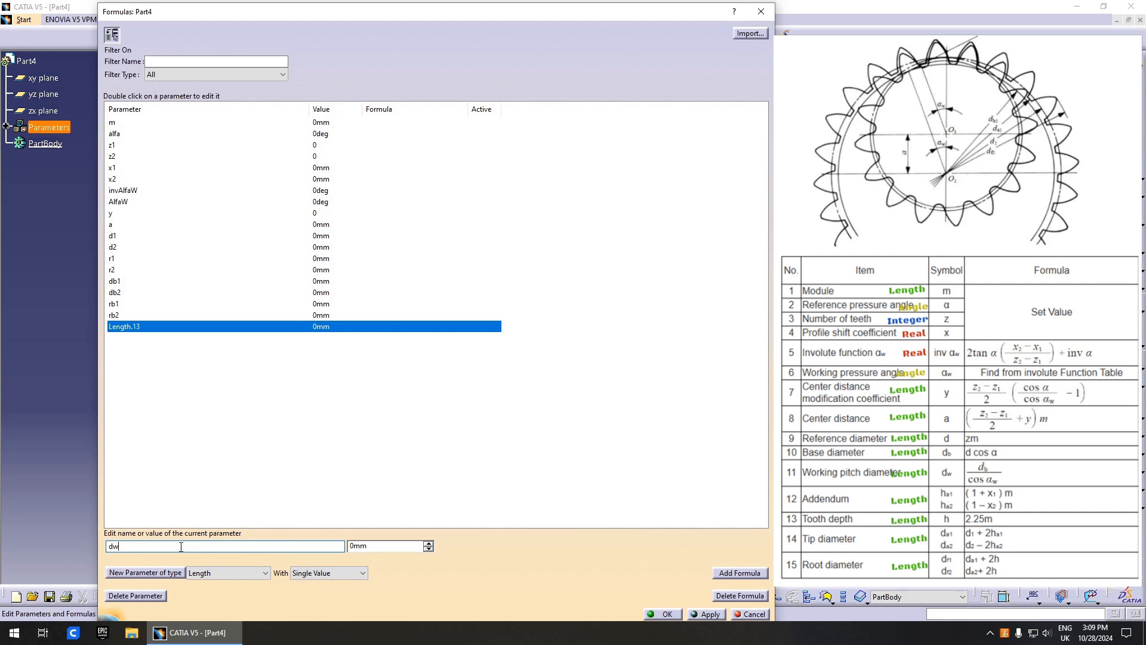
{"action": "left_click", "coordinate": [173, 571]}
{"action": "type", "text": "rw1"}
{"action": "left_click", "coordinate": [170, 574]}
{"action": "type", "text": "dw2"}
{"action": "left_click", "coordinate": [170, 574]}
{"action": "type", "text": "rw2"}
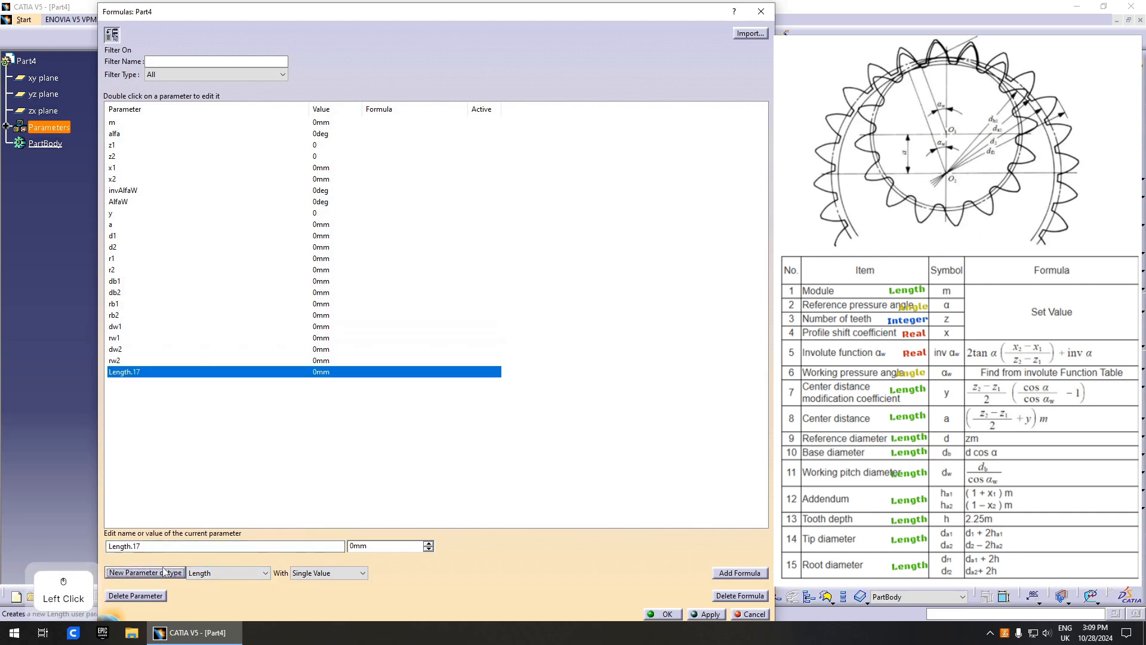
Step: Create the length parameters ha1, ha2, h, da1, ra1, da2 and ra2 for addendum, tooth depth and tip circles
{"action": "type", "text": "ha1ha2"}
{"action": "left_click", "coordinate": [161, 575]}
{"action": "type", "text": "h"}
{"action": "left_click", "coordinate": [167, 574]}
{"action": "type", "text": "da1"}
{"action": "left_click", "coordinate": [167, 574]}
{"action": "type", "text": "ra1da2"}
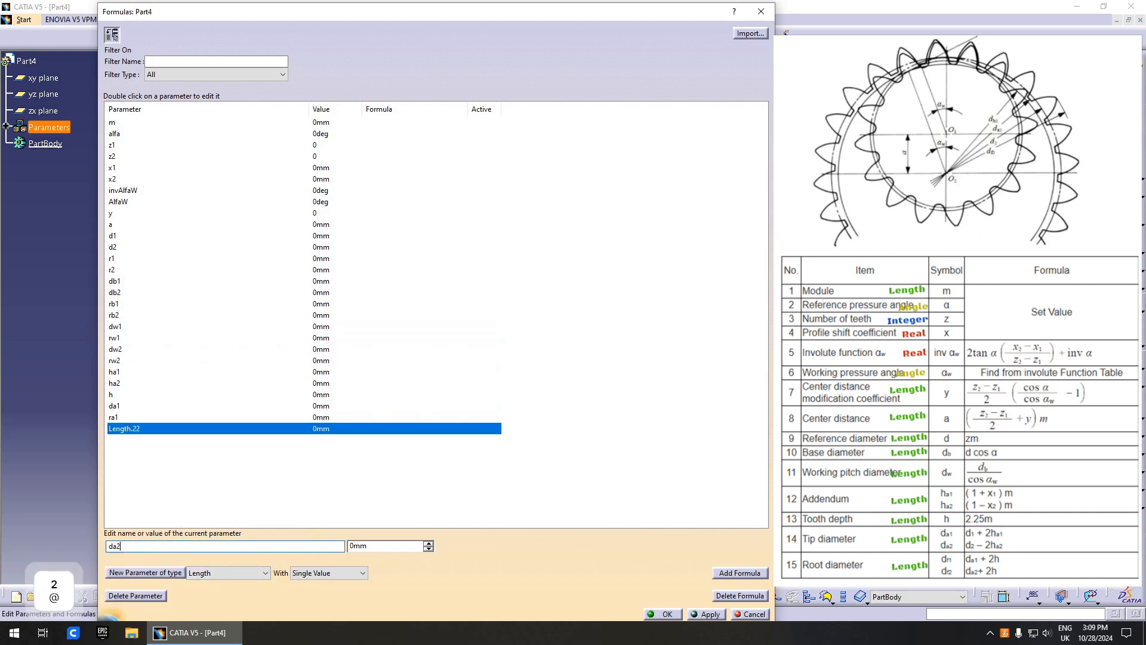
{"action": "type", "text": "ra2"}
Step: Create the root circle length parameters df1, rf1, df2 and rf2
{"action": "left_click", "coordinate": [170, 574]}
{"action": "type", "text": "df1"}
{"action": "left_click", "coordinate": [170, 574]}
{"action": "type", "text": "rf1"}
{"action": "left_click", "coordinate": [170, 574]}
{"action": "type", "text": "df2"}
{"action": "left_click", "coordinate": [170, 574]}
{"action": "type", "text": "rf2"}
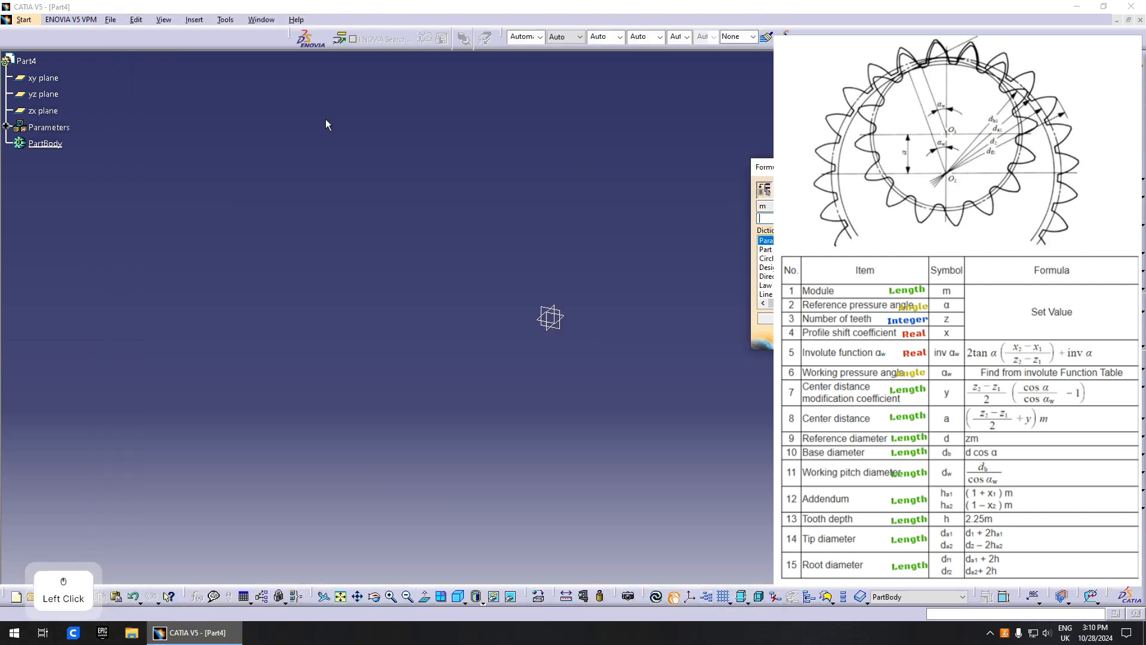
Step: Set m to 3 mm, alfa to 20 deg, z1 to 16, z2 to 24 and x2 to 0.5 mm
{"action": "left_click_drag", "start_coordinate": [376, 546], "coordinate": [338, 523]}
{"action": "type", "text": "20"}
{"action": "left_click", "coordinate": [256, 145]}
{"action": "type", "text": "16"}
{"action": "left_click", "coordinate": [257, 157]}
{"action": "type", "text": "24"}
{"action": "left_click", "coordinate": [256, 167]}
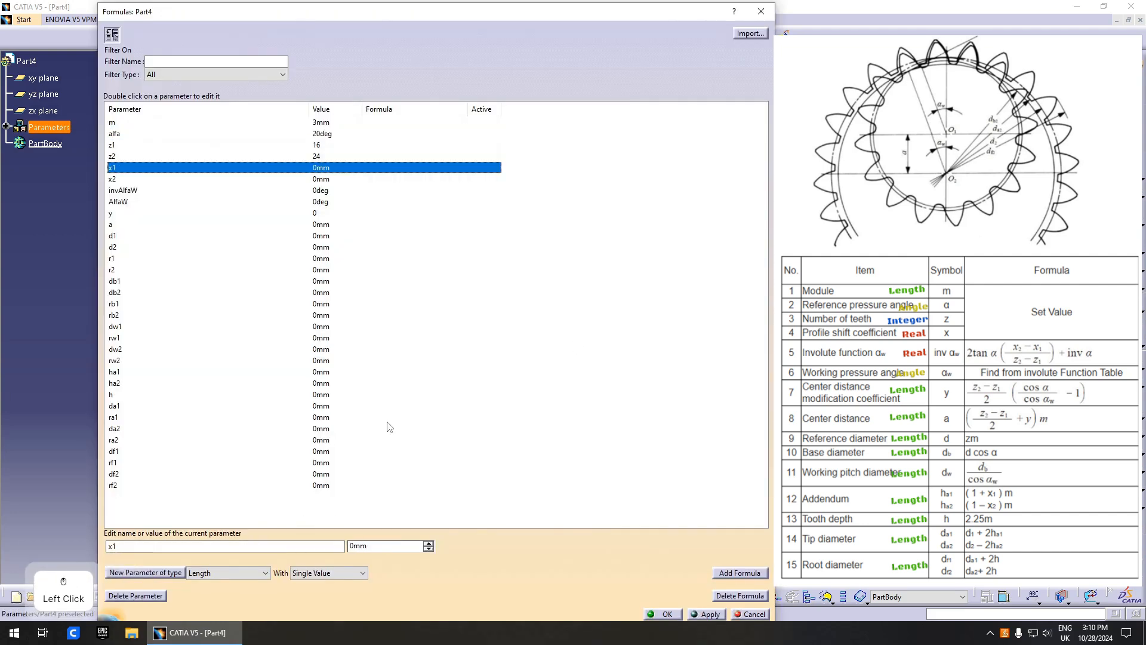
{"action": "left_click", "coordinate": [257, 179]}
{"action": "type", "text": "0.5"}
Step: Define invAlfaW with the formula 2*tan(alfa)*(x2-x1)/(z2-z1) + tan(alfa)-alfa
{"action": "left_click", "coordinate": [256, 190]}
{"action": "left_click", "coordinate": [754, 572]}
{"action": "left_click", "coordinate": [754, 571]}
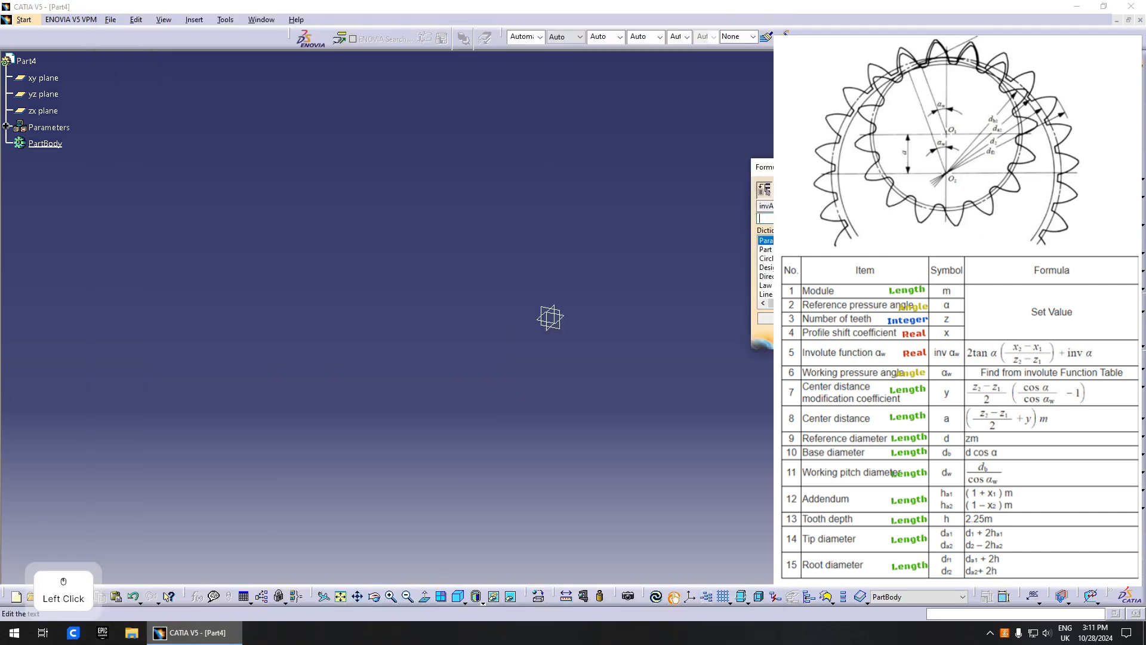
{"action": "key", "text": "ctrl+v"}
{"action": "type", "text": "alfa)*((x2-x1)/(z2"}
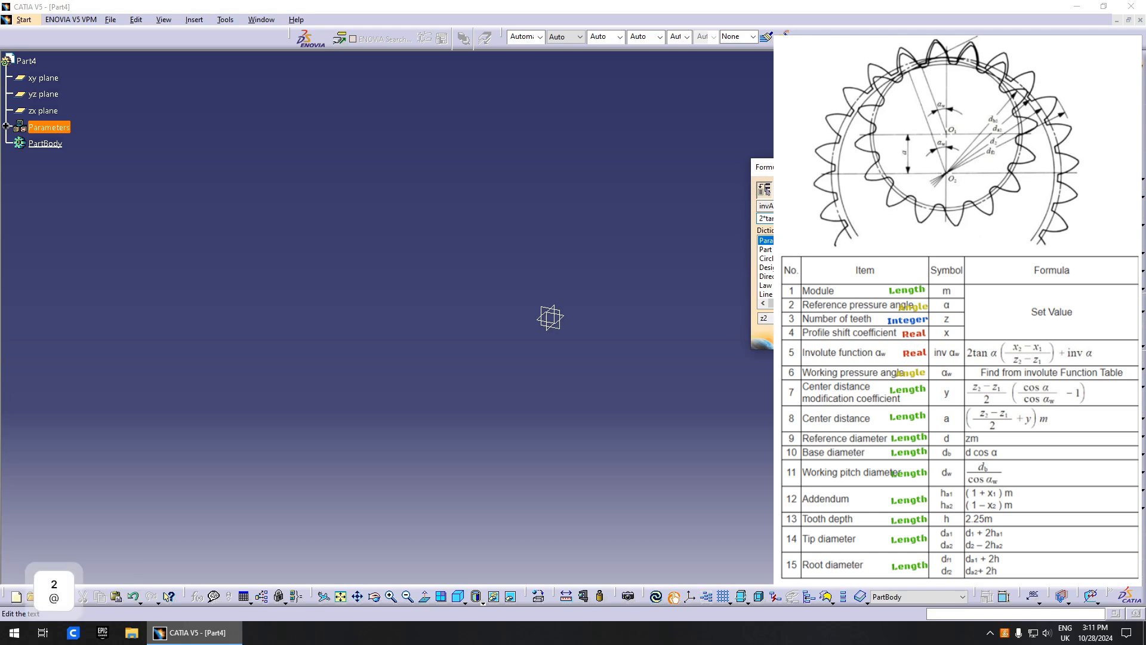
{"action": "type", "text": "-z1)"}
{"action": "left_click_drag", "start_coordinate": [895, 167], "coordinate": [463, 181]}
{"action": "type", "text": "+"}
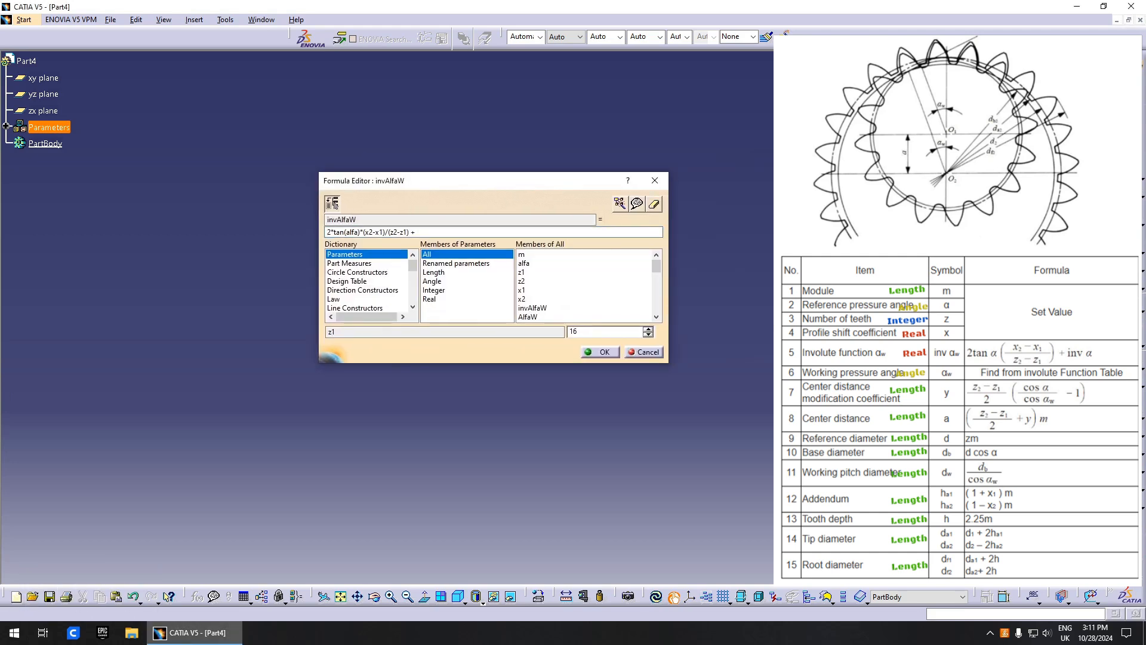
{"action": "type", "text": " tan(alfa)-alfa"}
{"action": "left_click", "coordinate": [602, 352]}
Step: Set AlfaW to 3 deg and define y with the formula ((z2-z1)/2)*(cos(alfa)/cos(AlfaW)-1)
{"action": "left_click", "coordinate": [337, 212]}
{"action": "left_click", "coordinate": [338, 203]}
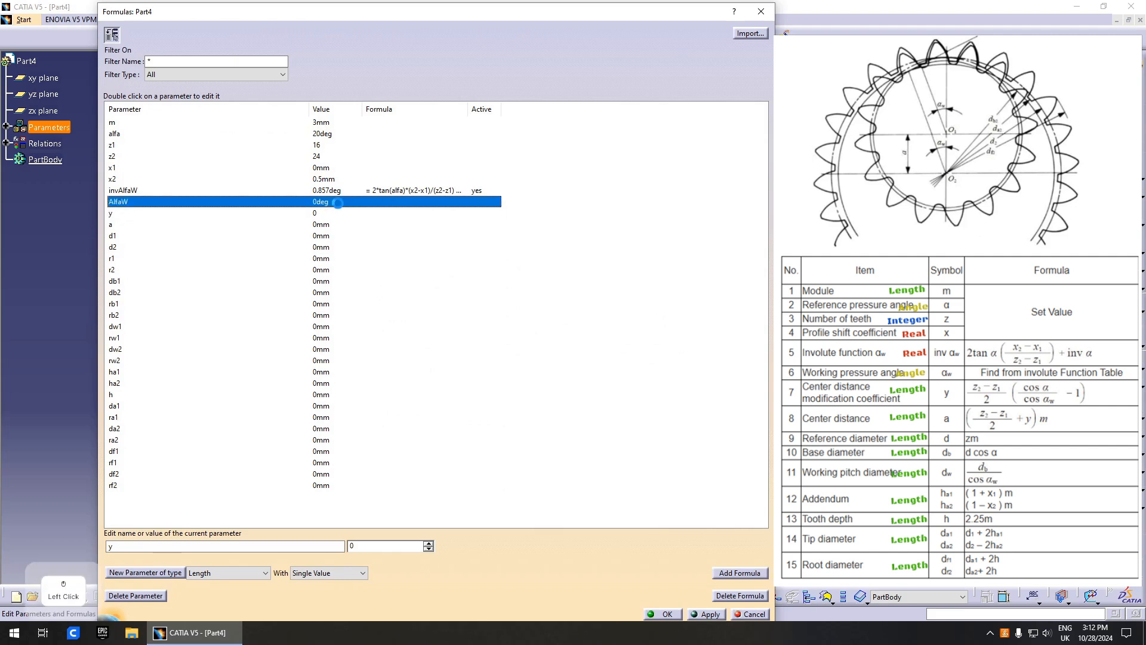
{"action": "double_click", "coordinate": [337, 213]}
{"action": "type", "text": "z2-z1)"}
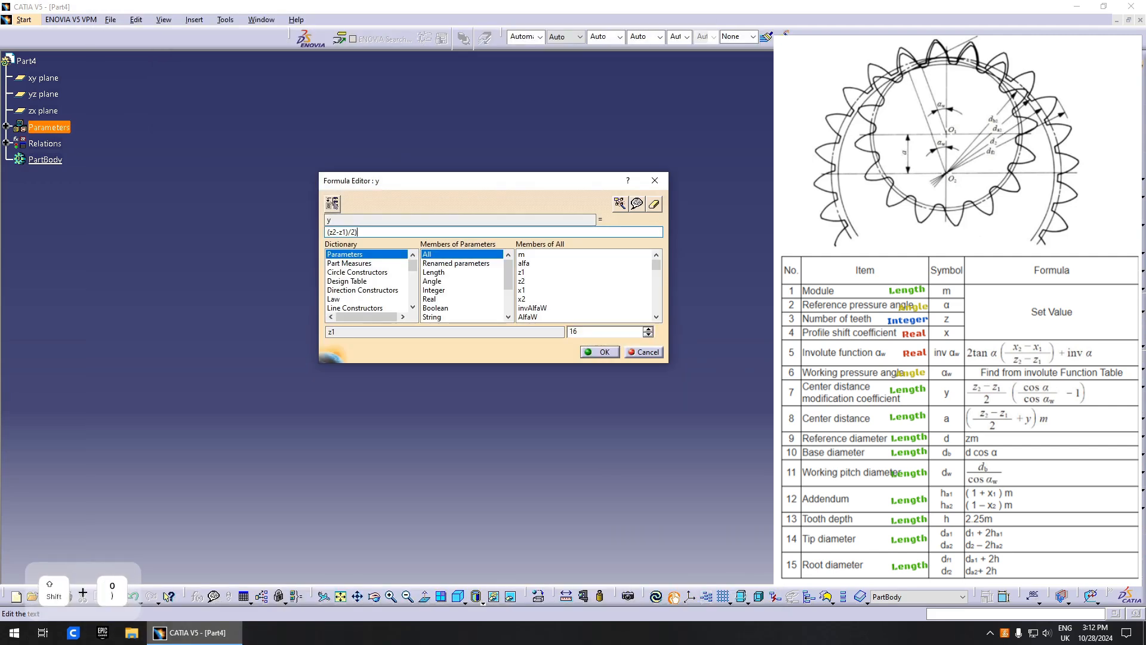
{"action": "type", "text": ")-1)"}
{"action": "key", "text": "Return"}
Step: Define the formulas a = ((z2-z1)/2+y)*m, d1 = z1*m, d2 = z2*m and r1 = d1/2
{"action": "left_click", "coordinate": [328, 224]}
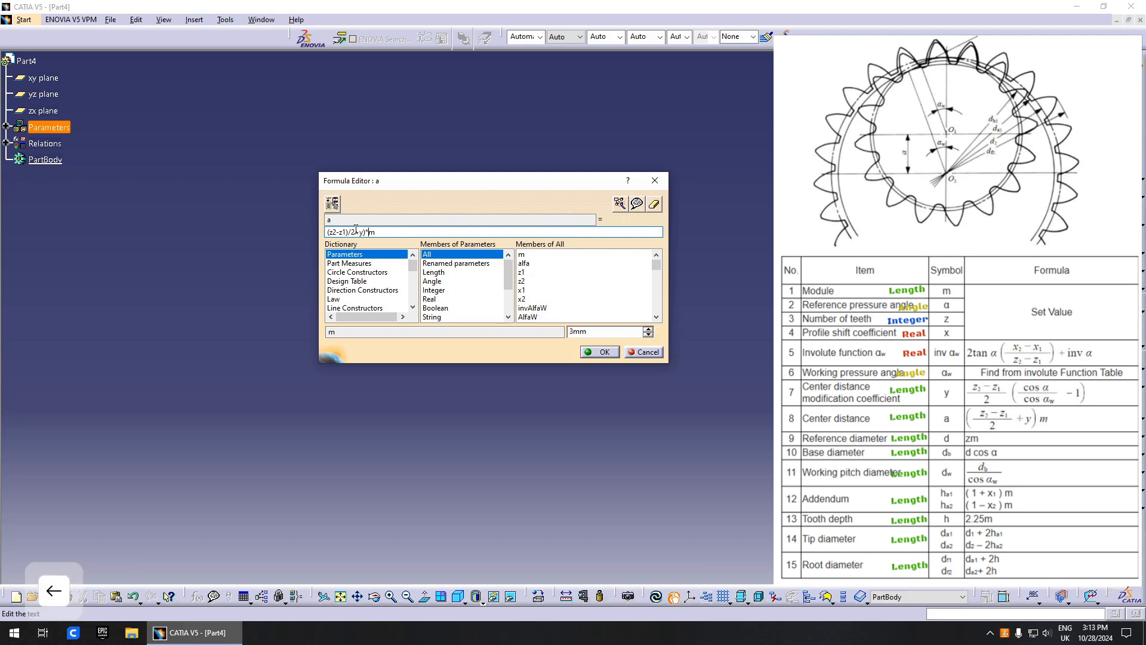
{"action": "key", "text": "Return"}
{"action": "left_click", "coordinate": [329, 236]}
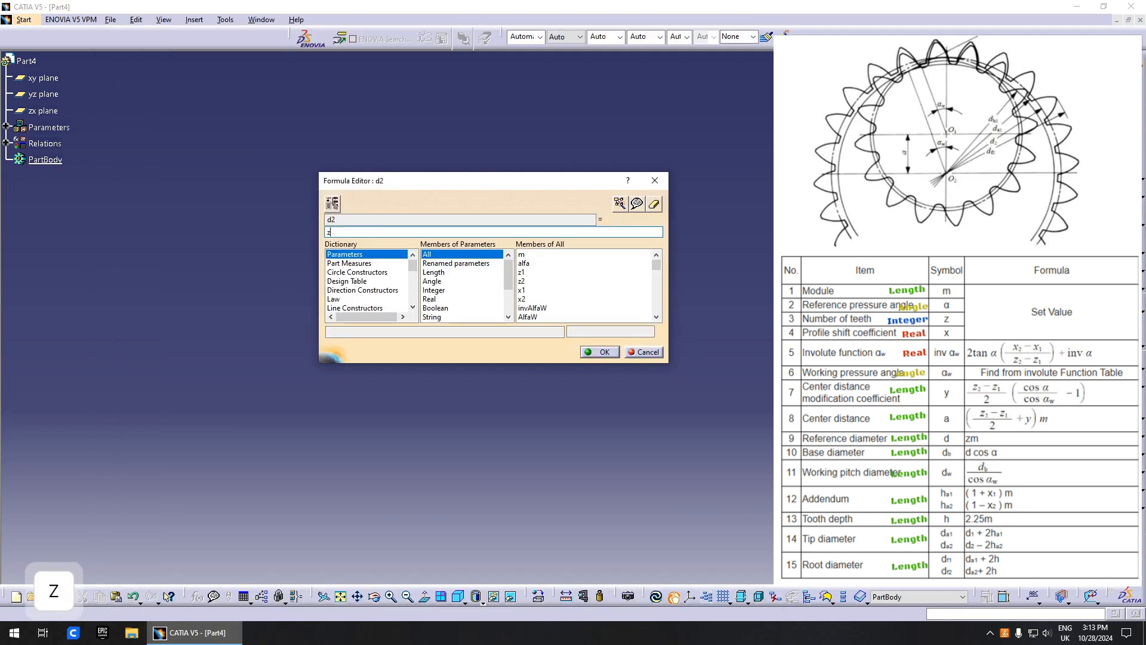
{"action": "key", "text": "Return"}
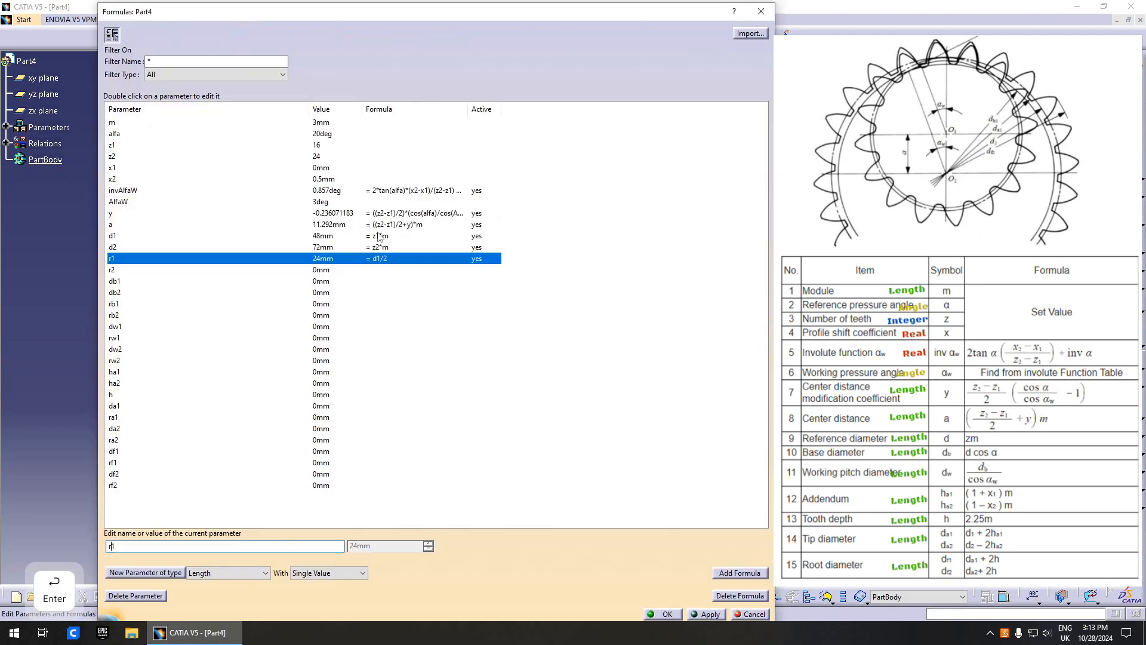
Step: Define the formulas r2=d2/2, db1=d1*cos(alfa), db2=d2*cos(alfa), rb1=db1/2, rb2=db2/2, dw1=db1/cos(AlfaW), rw1=dw1/2 and dw2=db2/cos(AlfaW)
{"action": "type", "text": "dn"}
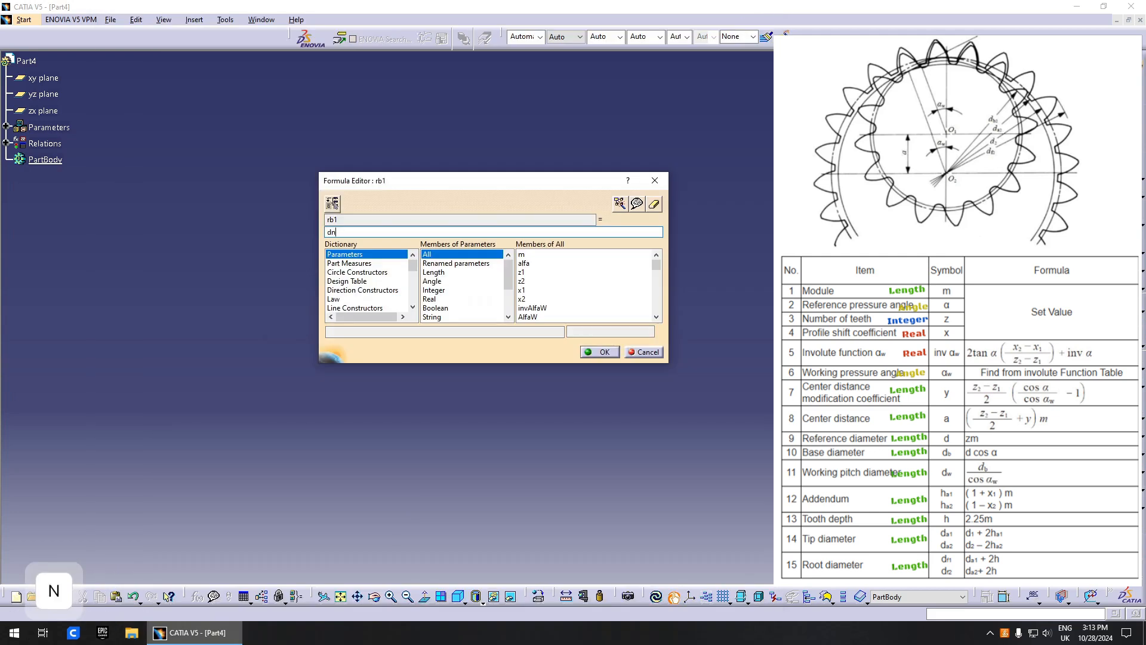
{"action": "key", "text": "Escape"}
{"action": "key", "text": "Return"}
{"action": "left_click", "coordinate": [49, 127]}
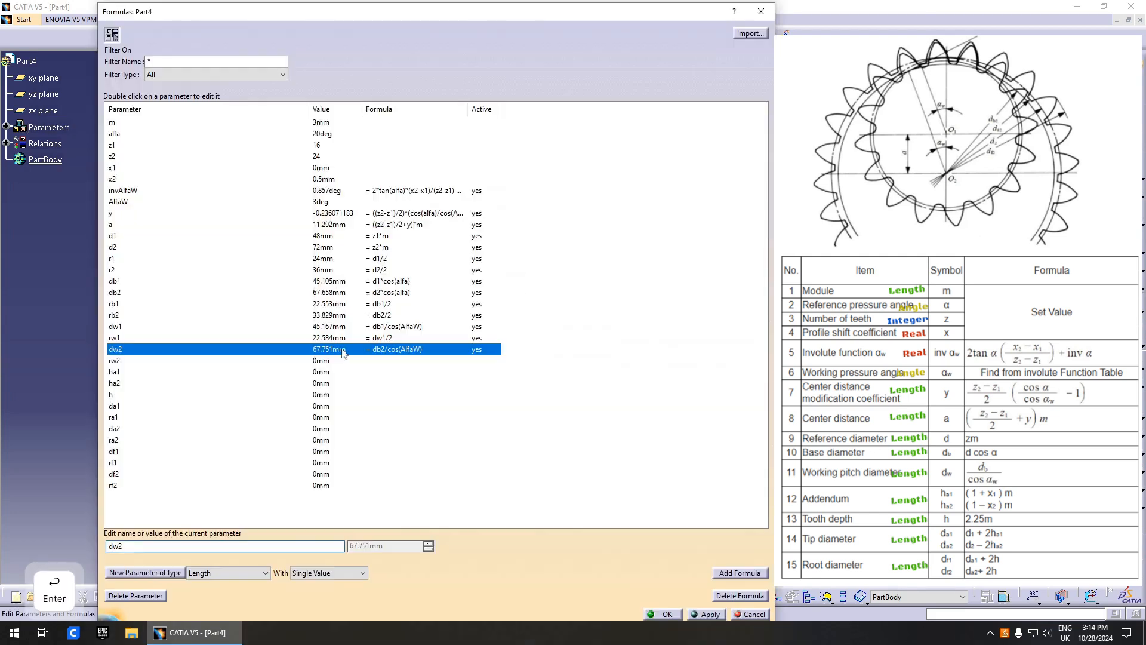
Step: Define the formulas rw2=dw2/2, ha1=m*(1+x1) and ha2=(1-x2)*m, dismissing the unit warnings
{"action": "left_click", "coordinate": [326, 373]}
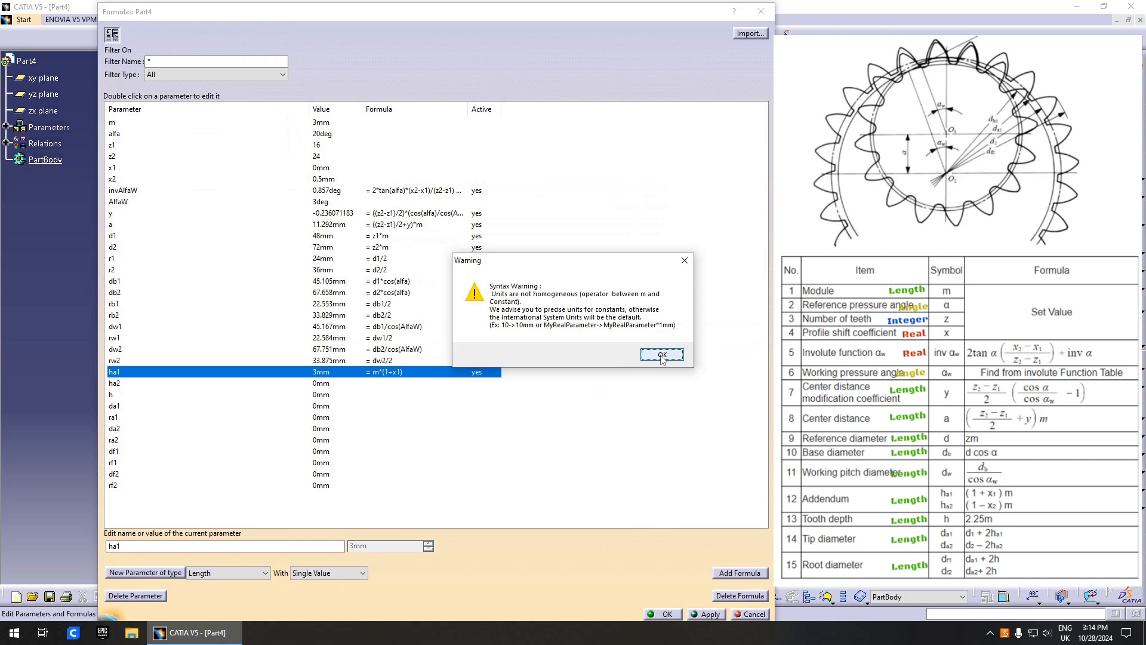
{"action": "left_click", "coordinate": [651, 354]}
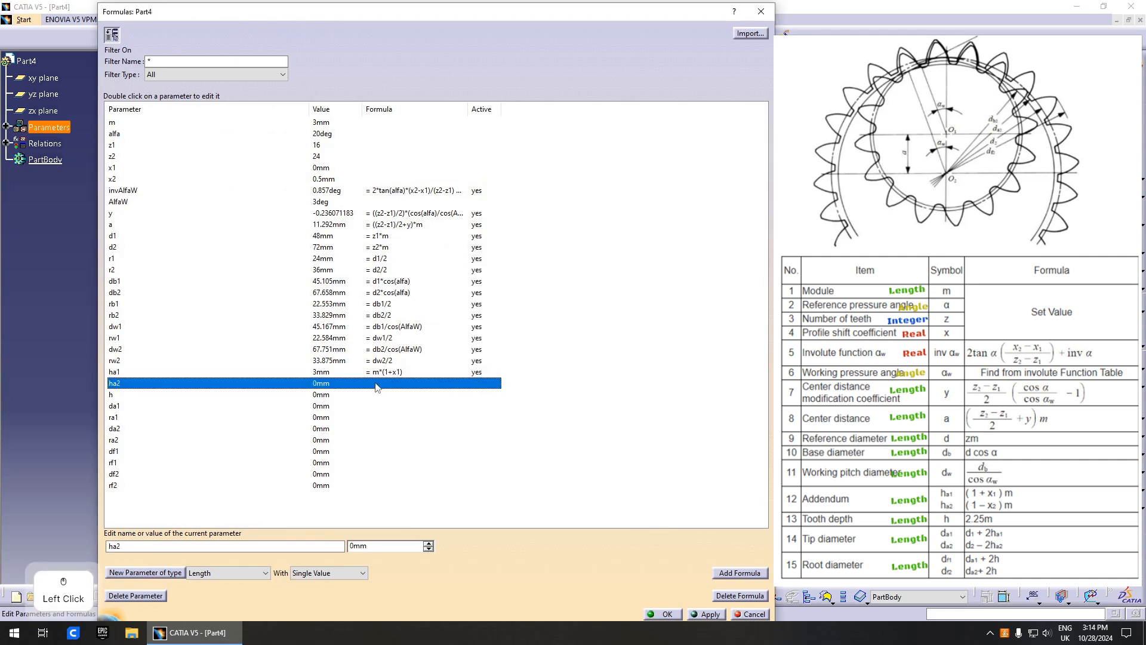
{"action": "left_click", "coordinate": [404, 383]}
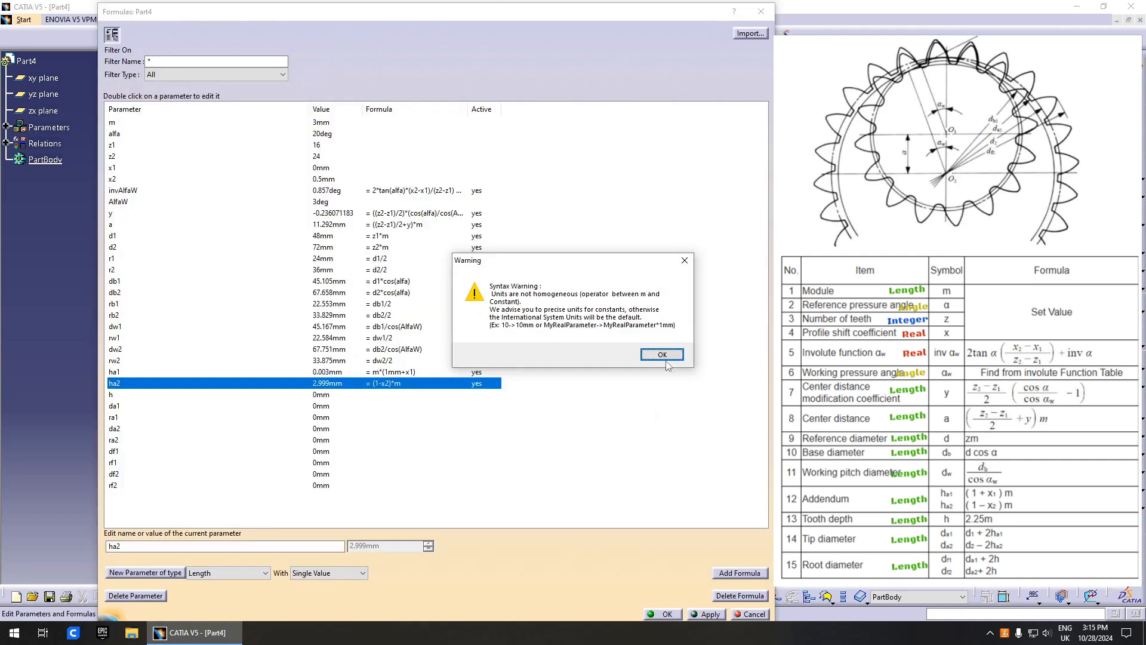
{"action": "left_click", "coordinate": [660, 355]}
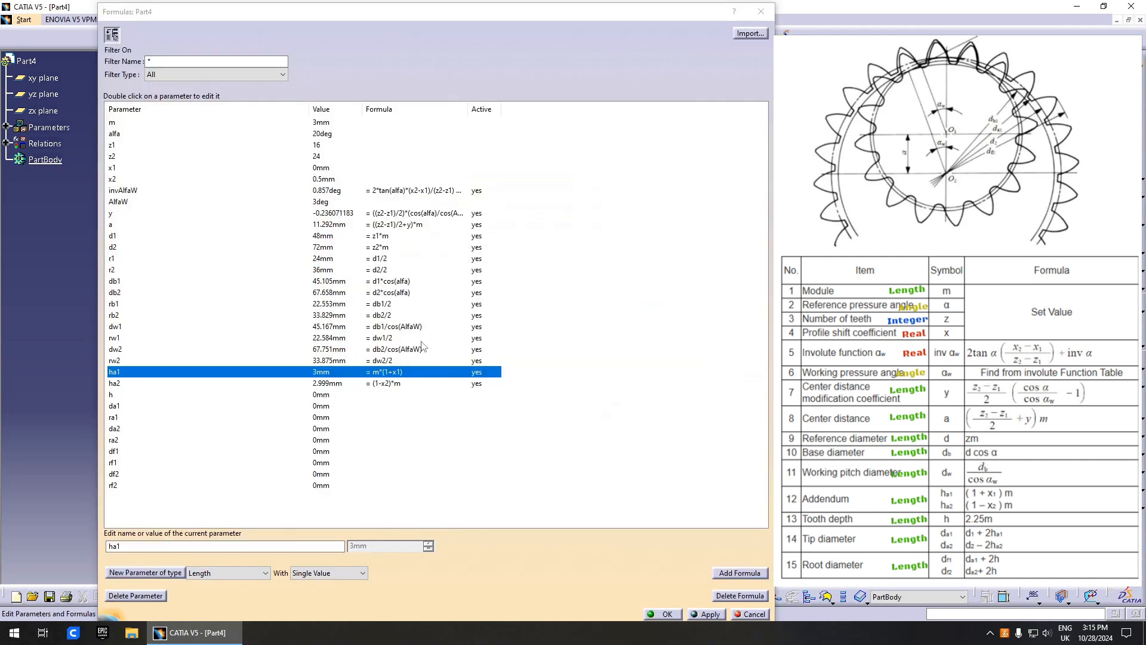
Step: Change the ha2 formula to (1mm-x2)*m and accept it
{"action": "left_click", "coordinate": [414, 384]}
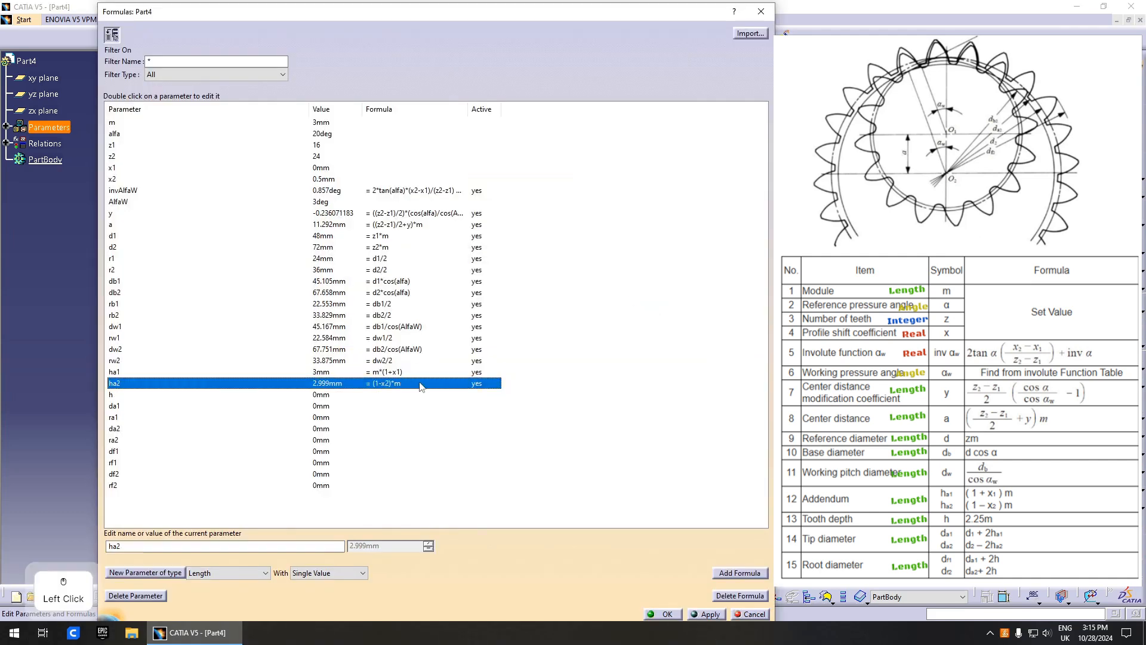
{"action": "double_click", "coordinate": [389, 385]}
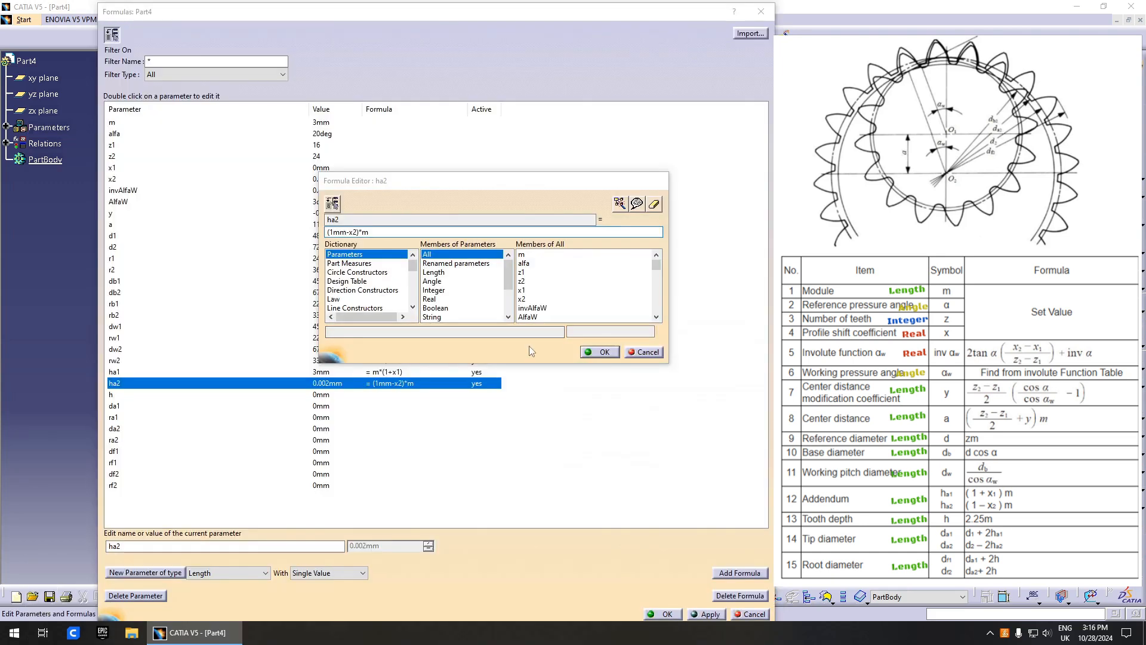
{"action": "left_click", "coordinate": [599, 352]}
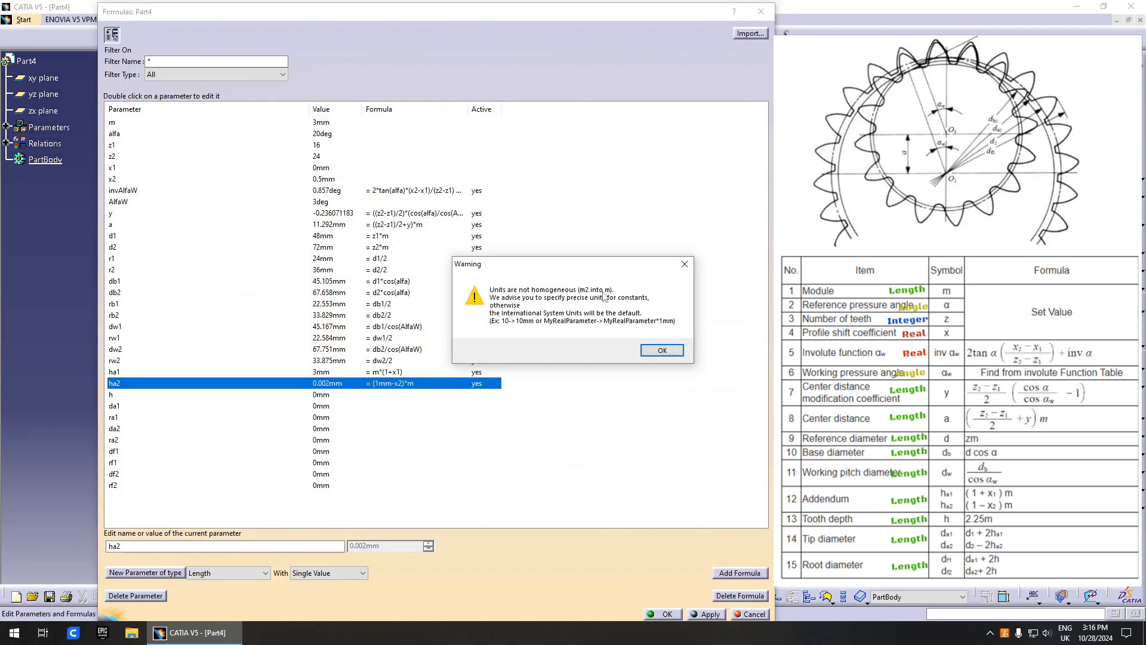
{"action": "left_click", "coordinate": [661, 350]}
{"action": "left_click", "coordinate": [444, 463]}
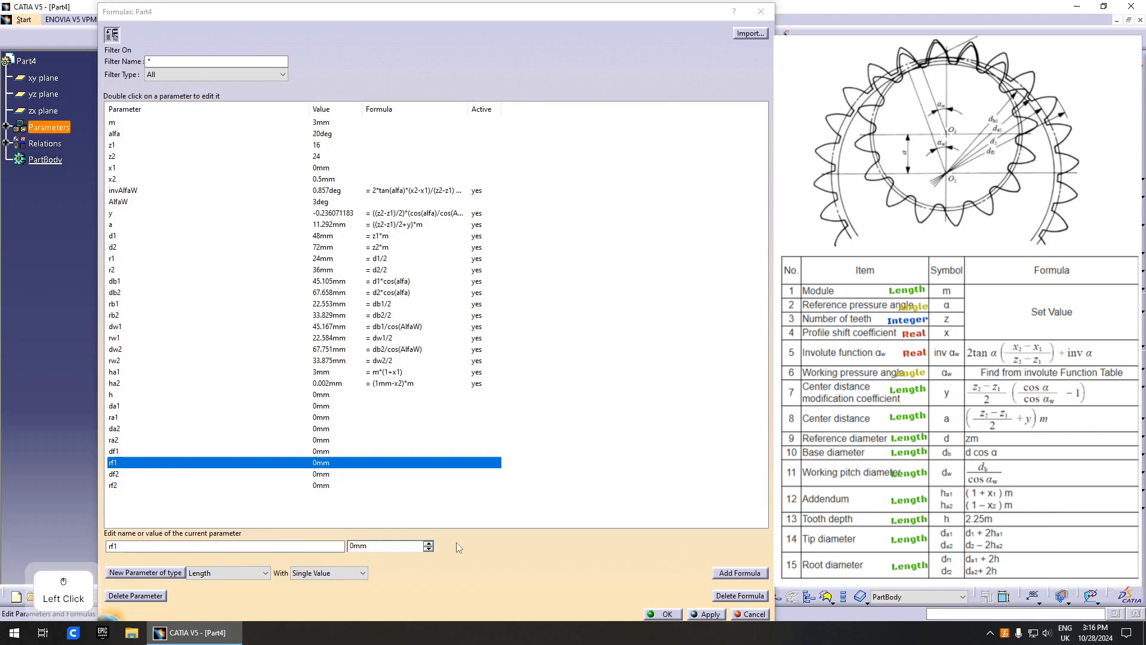
Step: Set the ha1 formula to m*(1+x1/1mm) and divide x2 by 1mm in the ha2 formula
{"action": "left_click", "coordinate": [415, 375]}
{"action": "double_click", "coordinate": [441, 372]}
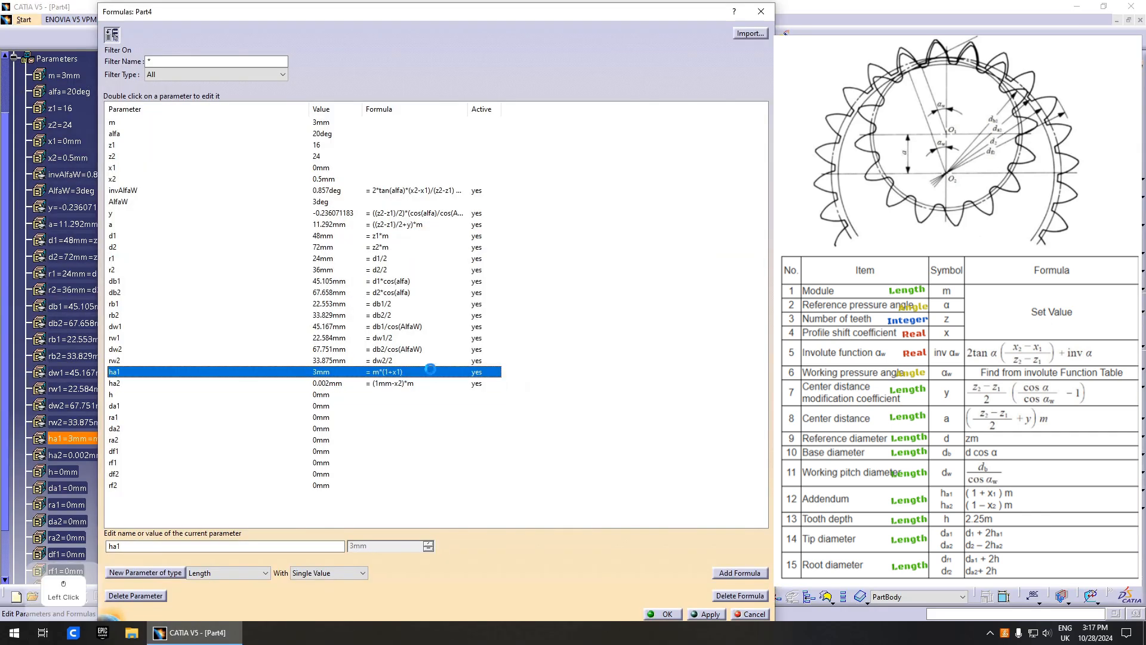
{"action": "key", "text": "Return"}
{"action": "double_click", "coordinate": [401, 383]}
{"action": "type", "text": "/1mm"}
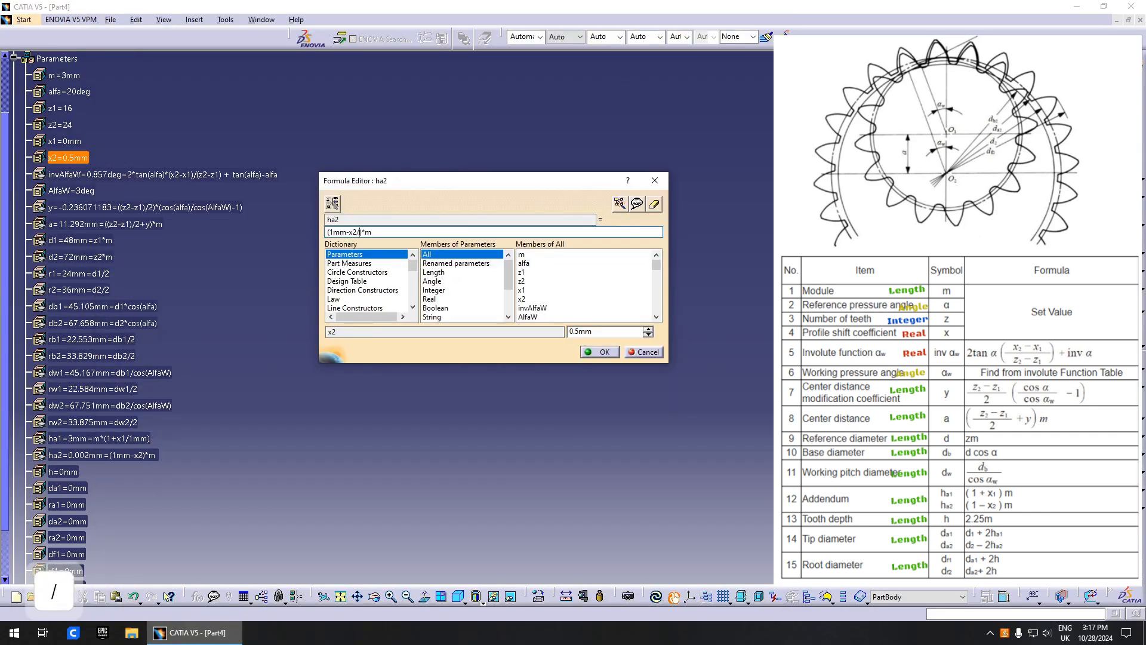
{"action": "key", "text": "Return"}
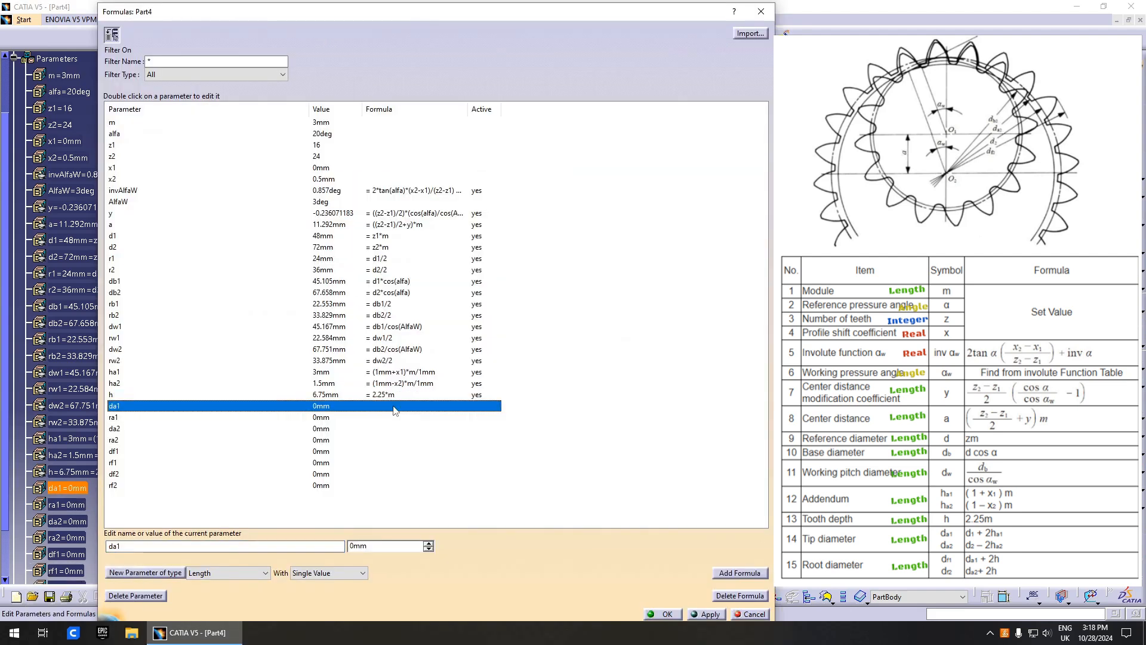
Step: Add two new single-value parameters of type Real for the profile shift coefficients
{"action": "left_click", "coordinate": [194, 145]}
{"action": "left_click", "coordinate": [173, 177]}
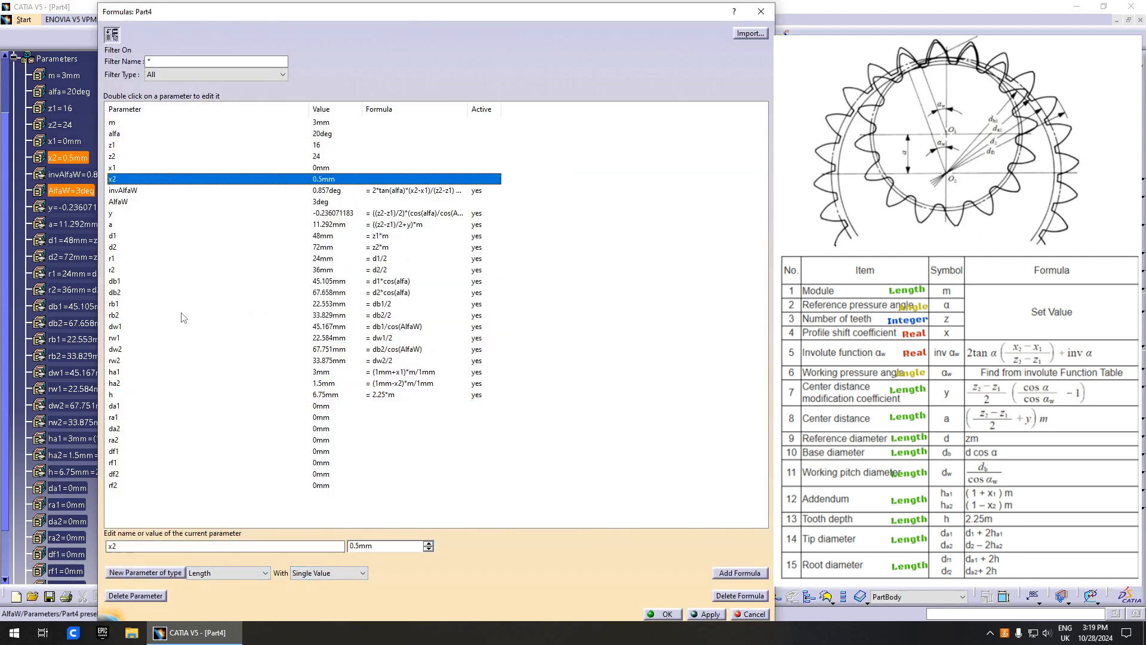
{"action": "left_click", "coordinate": [265, 573]}
{"action": "scroll", "coordinate": [245, 302], "scroll_direction": "up", "scroll_amount": 3}
{"action": "left_click", "coordinate": [246, 303]}
{"action": "left_click", "coordinate": [145, 573]}
{"action": "left_click", "coordinate": [145, 573]}
Step: Delete the length-type parameters x1 and x2 and rename the two new real parameters x1 and x2
{"action": "left_click", "coordinate": [179, 168]}
{"action": "left_click", "coordinate": [179, 179], "text": "ctrl"}
{"action": "left_click", "coordinate": [136, 596]}
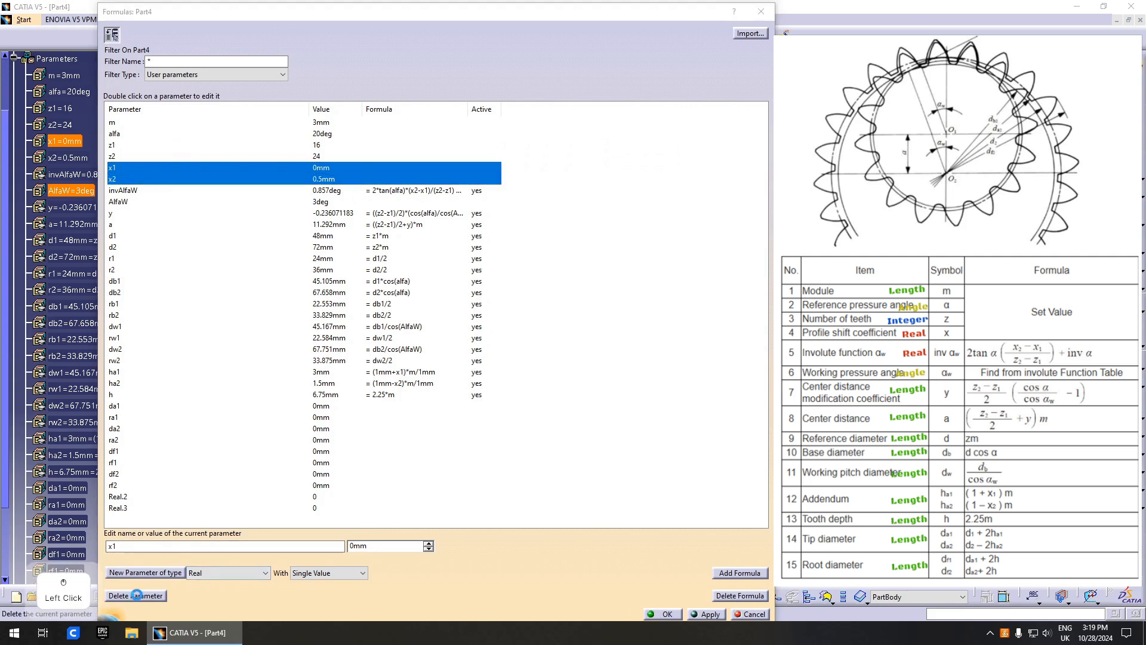
{"action": "left_click", "coordinate": [179, 497]}
{"action": "left_click", "coordinate": [631, 340]}
{"action": "left_click", "coordinate": [179, 168]}
{"action": "left_click", "coordinate": [138, 596]}
{"action": "left_click", "coordinate": [602, 342]}
{"action": "left_click", "coordinate": [171, 475]}
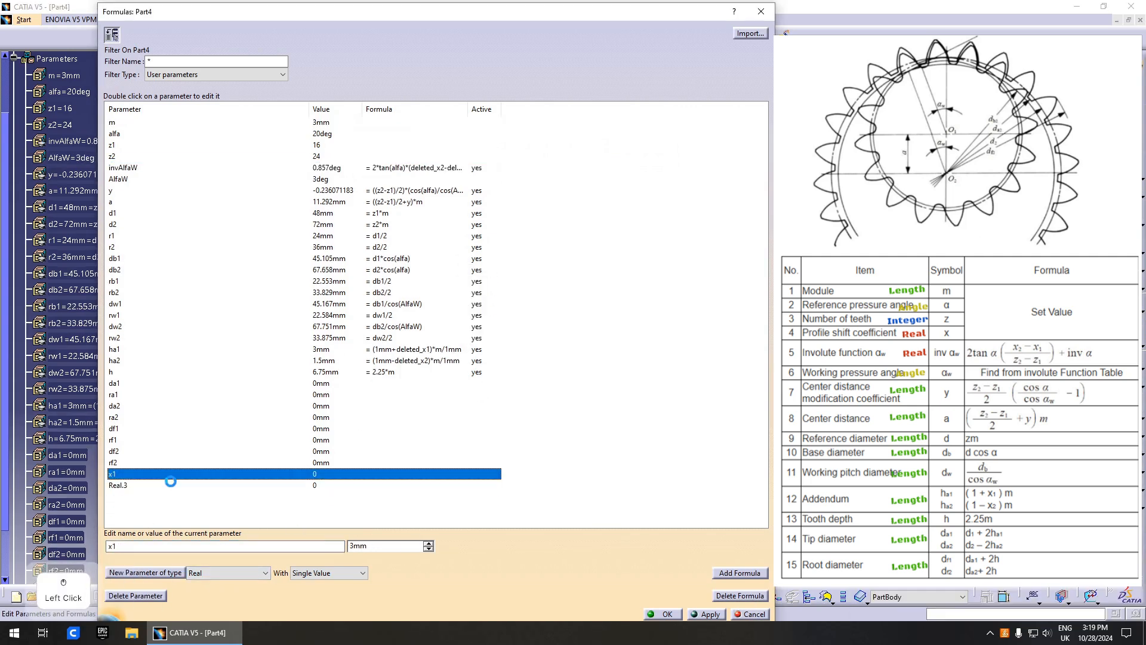
Step: Rewrite the ha1 formula as (1+x1)*m, using the real x1 parameter without unit constants
{"action": "double_click", "coordinate": [411, 349]}
{"action": "key", "text": "Right"}
{"action": "key", "text": "BackSpace"}
{"action": "key", "text": "BackSpace"}
{"action": "key", "text": "BackSpace"}
{"action": "key", "text": "BackSpace"}
{"action": "key", "text": "BackSpace"}
{"action": "key", "text": "BackSpace"}
{"action": "key", "text": "BackSpace"}
{"action": "key", "text": "BackSpace"}
{"action": "left_click_drag", "start_coordinate": [379, 233], "coordinate": [361, 232]}
{"action": "key", "text": "BackSpace"}
{"action": "left_click", "coordinate": [600, 353]}
Step: Rewrite the ha2 formula as (1-x2)*m, using the real x2 parameter without unit constants
{"action": "double_click", "coordinate": [412, 359]}
{"action": "key", "text": "BackSpace"}
{"action": "key", "text": "BackSpace"}
{"action": "key", "text": "BackSpace"}
{"action": "key", "text": "BackSpace"}
{"action": "key", "text": "BackSpace"}
{"action": "key", "text": "BackSpace"}
{"action": "key", "text": "BackSpace"}
{"action": "key", "text": "BackSpace"}
{"action": "left_click", "coordinate": [600, 352]}
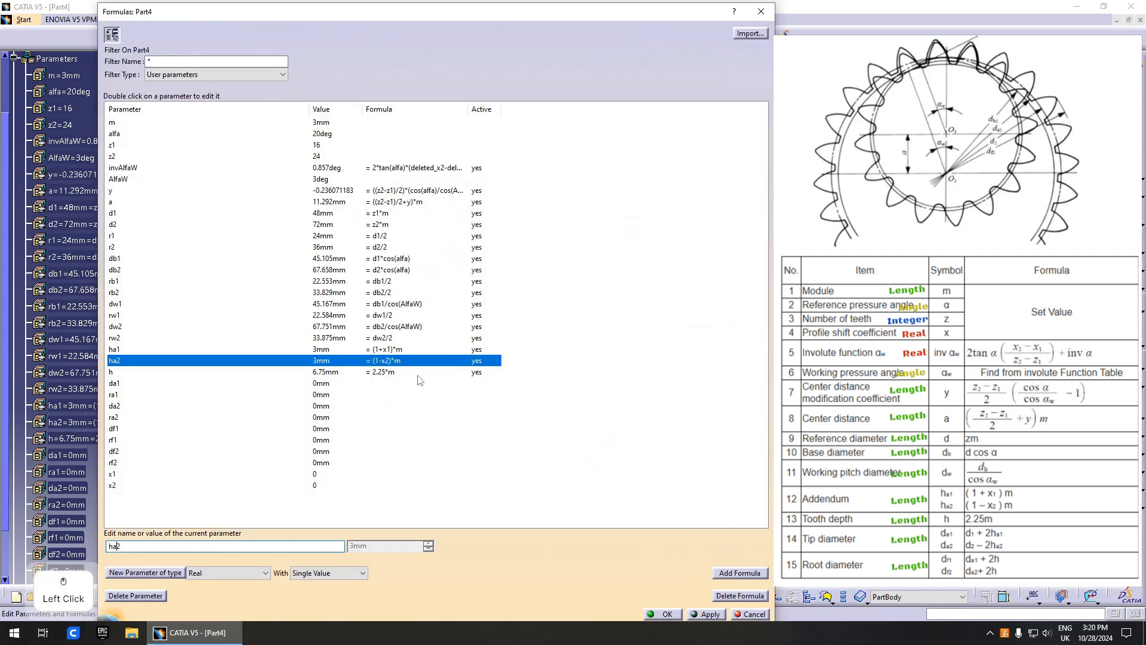
Step: Define the tip formulas da1 = d1+2*ha1 and ra1 = da1/2
{"action": "double_click", "coordinate": [415, 382]}
{"action": "type", "text": "d1+2*ha1"}
{"action": "left_click", "coordinate": [600, 352]}
{"action": "double_click", "coordinate": [391, 384]}
{"action": "double_click", "coordinate": [391, 393]}
{"action": "type", "text": "da1/2"}
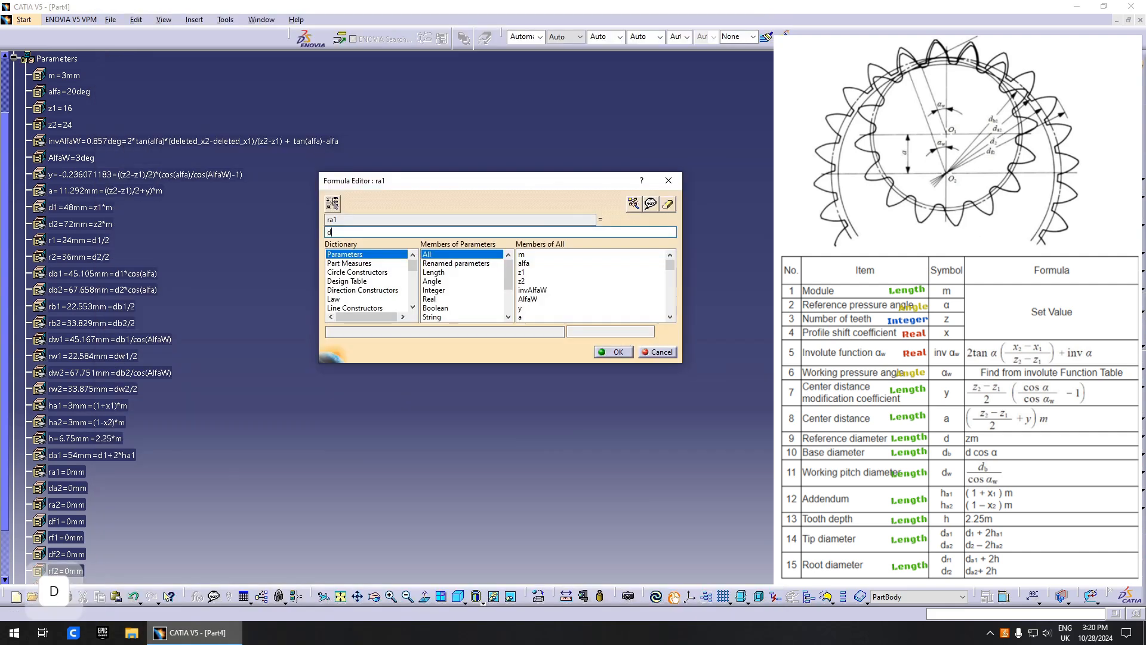
{"action": "left_click", "coordinate": [614, 352]}
Step: Define the tip formulas da2 = d2-2*ha2 and ra2 = da2/2
{"action": "double_click", "coordinate": [391, 404]}
{"action": "type", "text": "d2-2*ha2"}
{"action": "left_click", "coordinate": [613, 353]}
{"action": "double_click", "coordinate": [353, 414]}
{"action": "type", "text": "da2/2"}
{"action": "left_click", "coordinate": [614, 352]}
Step: Define the root diameter df1 with the formula da1+2*h, picking the existing tooth depth parameter h
{"action": "double_click", "coordinate": [341, 424]}
{"action": "left_click", "coordinate": [384, 232]}
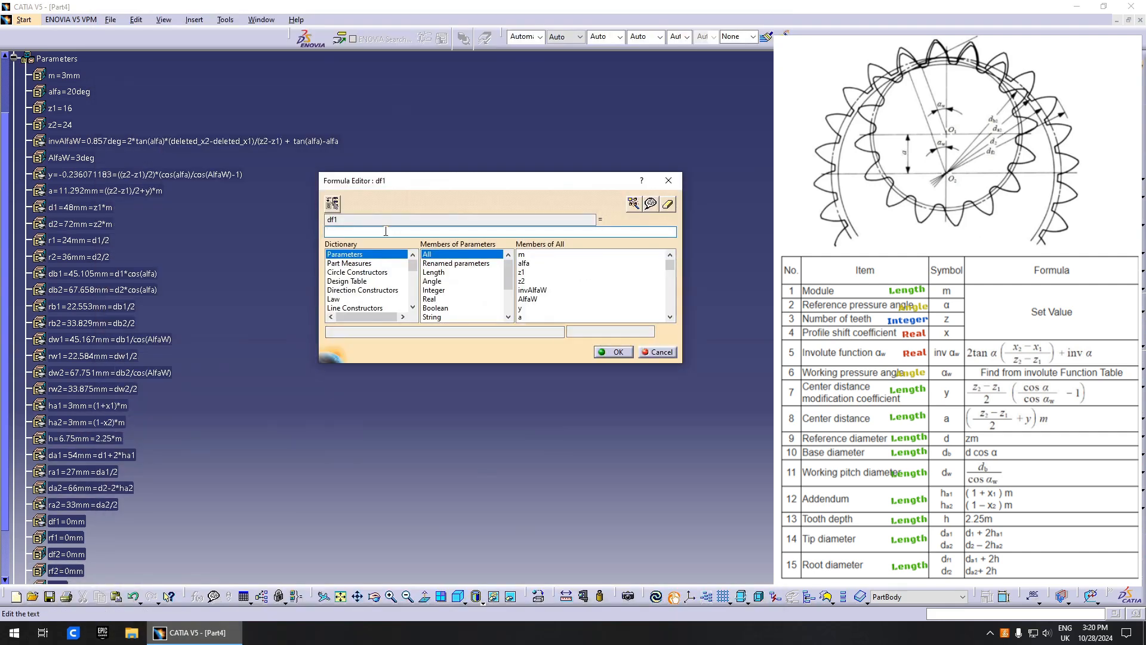
{"action": "type", "text": "da1+2*h1"}
{"action": "left_click", "coordinate": [613, 352]}
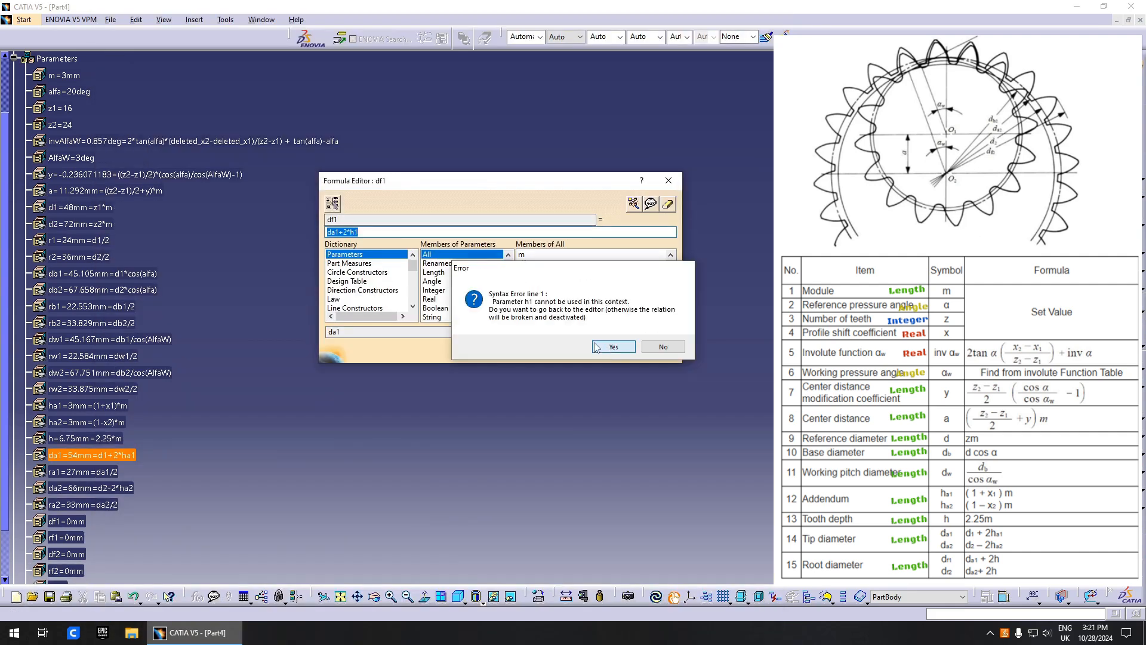
{"action": "left_click", "coordinate": [614, 348]}
{"action": "left_click", "coordinate": [371, 232]}
{"action": "key", "text": "BackSpace"}
{"action": "key", "text": "BackSpace"}
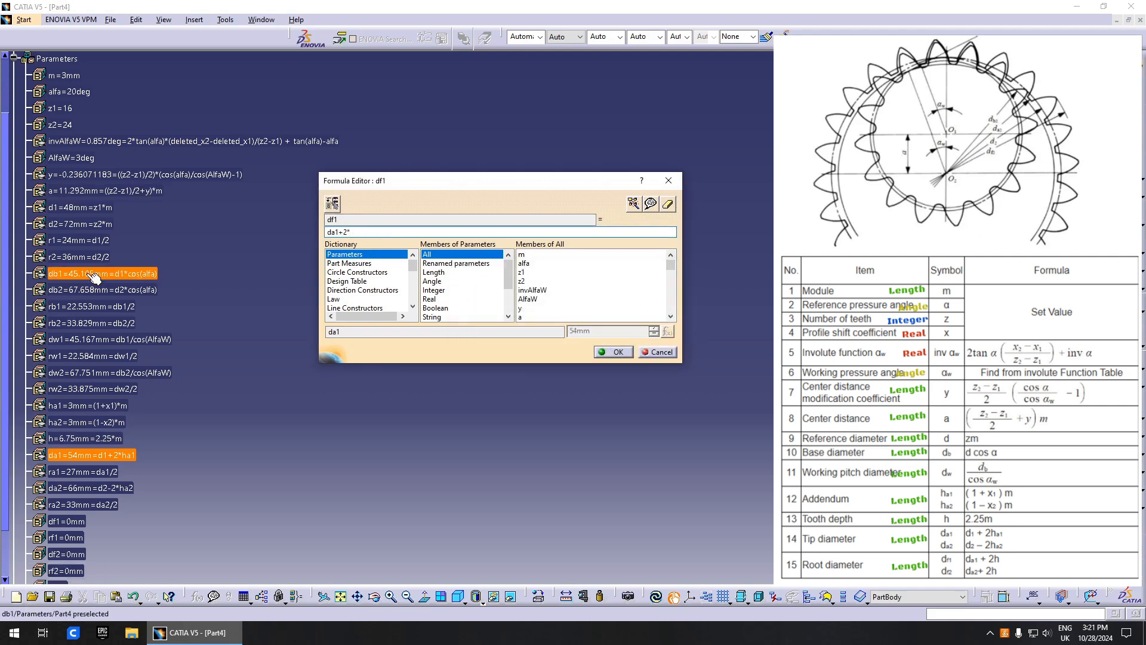
{"action": "left_click", "coordinate": [101, 439]}
{"action": "left_click", "coordinate": [613, 352]}
Step: Define the root formulas rf1 = df1/2, df2 = da2+2*h and rf2 = df2/2
{"action": "double_click", "coordinate": [385, 440]}
{"action": "type", "text": "df1/2"}
{"action": "double_click", "coordinate": [385, 452]}
{"action": "type", "text": "da2+2*h"}
{"action": "double_click", "coordinate": [342, 462]}
{"action": "type", "text": "df2/2"}
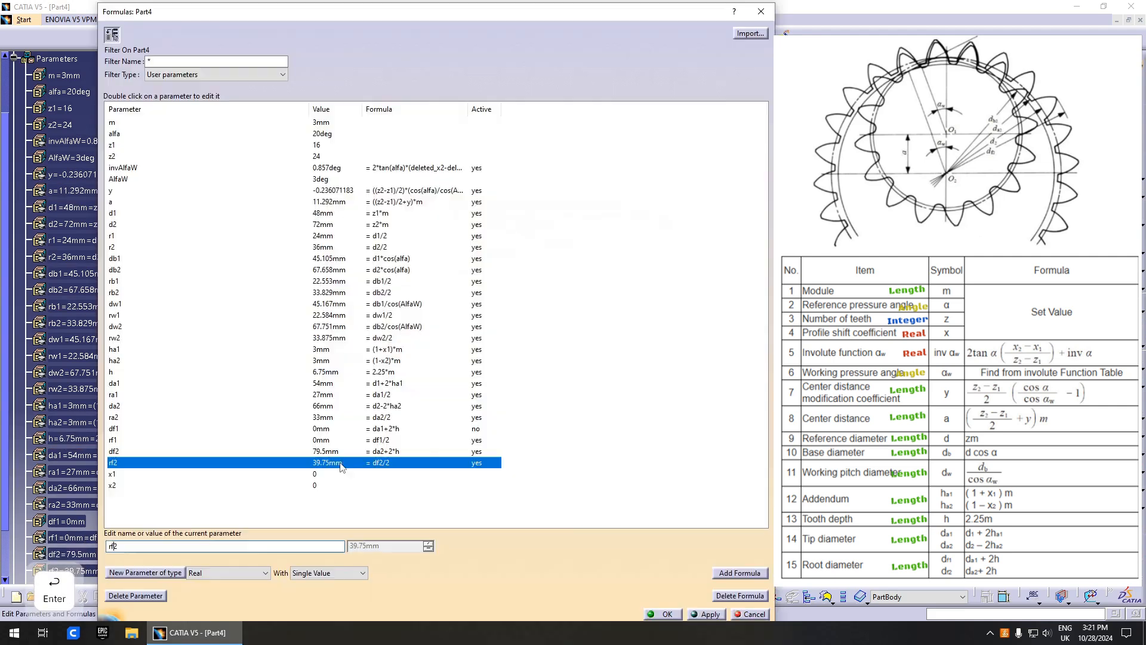
Step: Set the real profile shift coefficient x2 to 0.5
{"action": "left_click", "coordinate": [349, 485]}
{"action": "type", "text": "0.5"}
{"action": "left_click", "coordinate": [348, 430]}
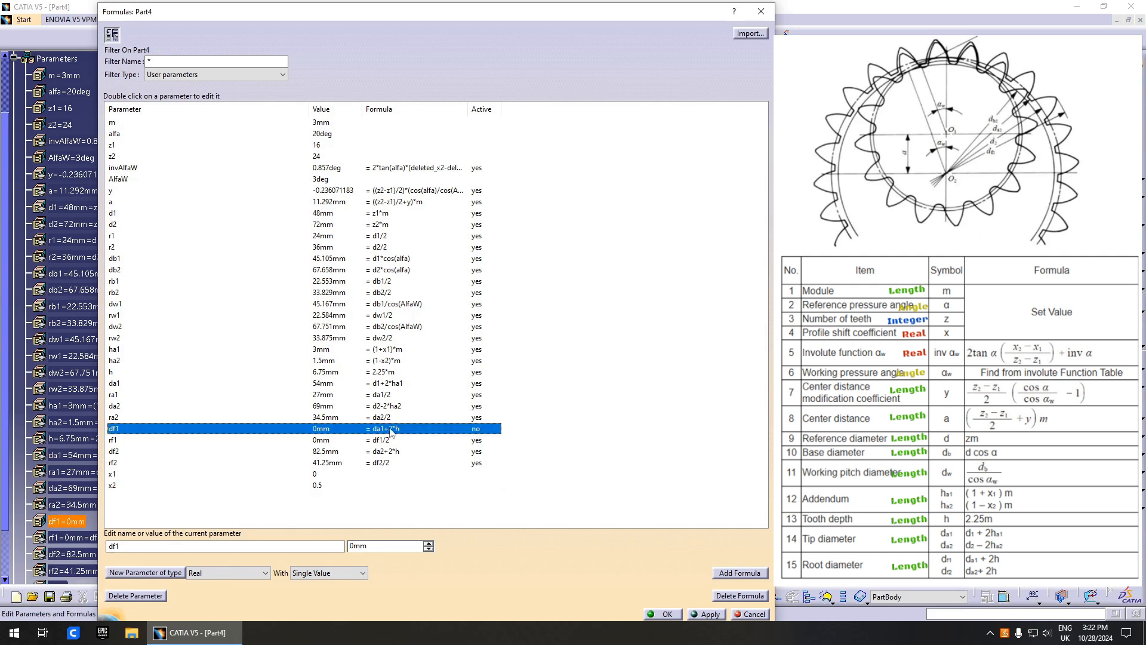
{"action": "left_click", "coordinate": [158, 474]}
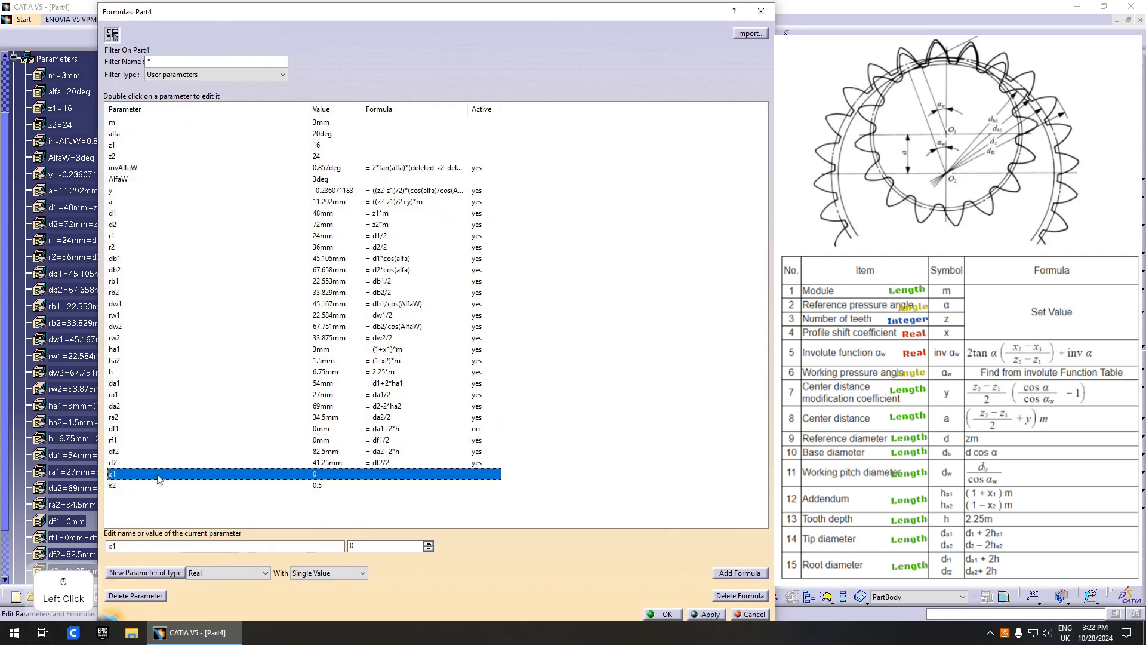
{"action": "left_click", "coordinate": [132, 484]}
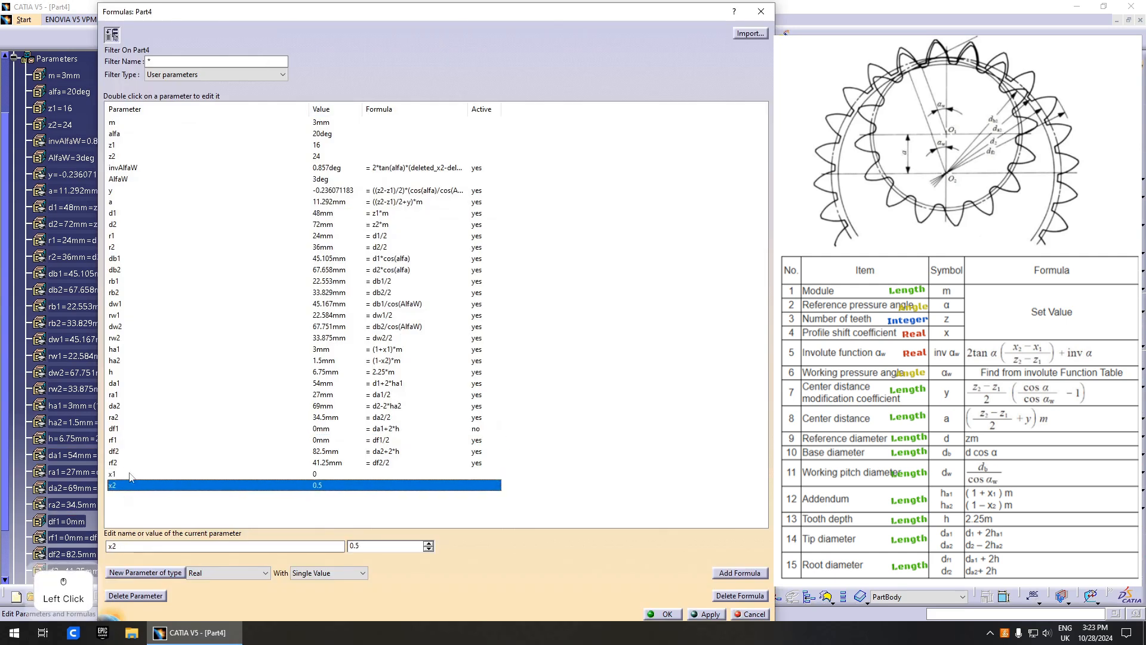
{"action": "left_click", "coordinate": [191, 474]}
{"action": "left_click", "coordinate": [262, 428]}
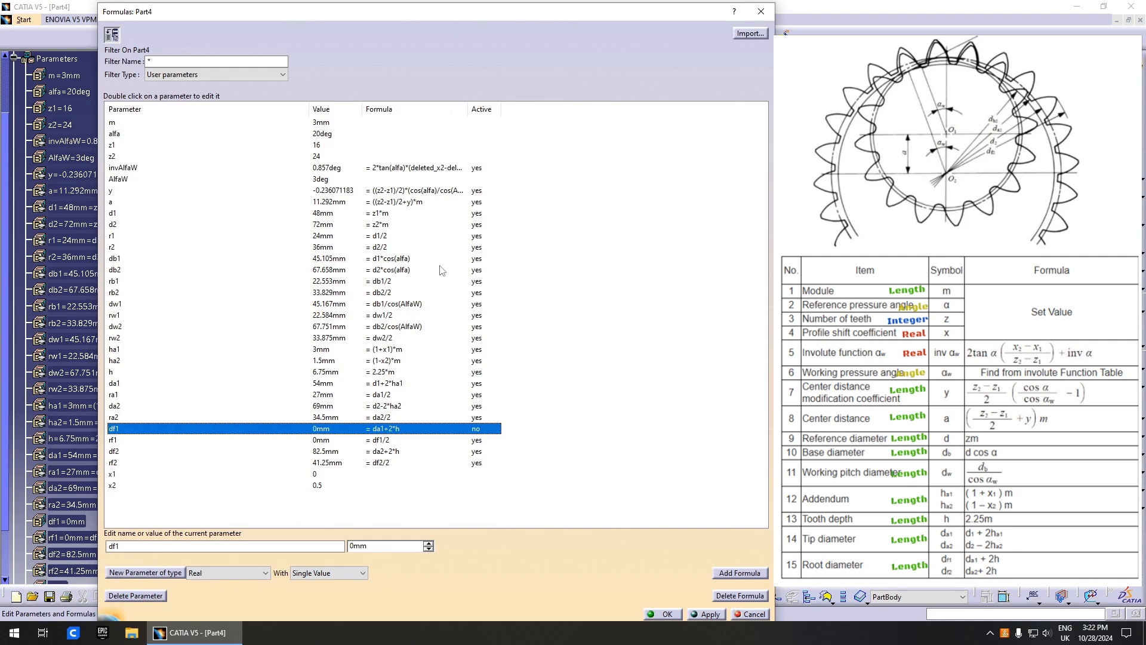
{"action": "left_click", "coordinate": [126, 474]}
{"action": "left_click", "coordinate": [125, 482]}
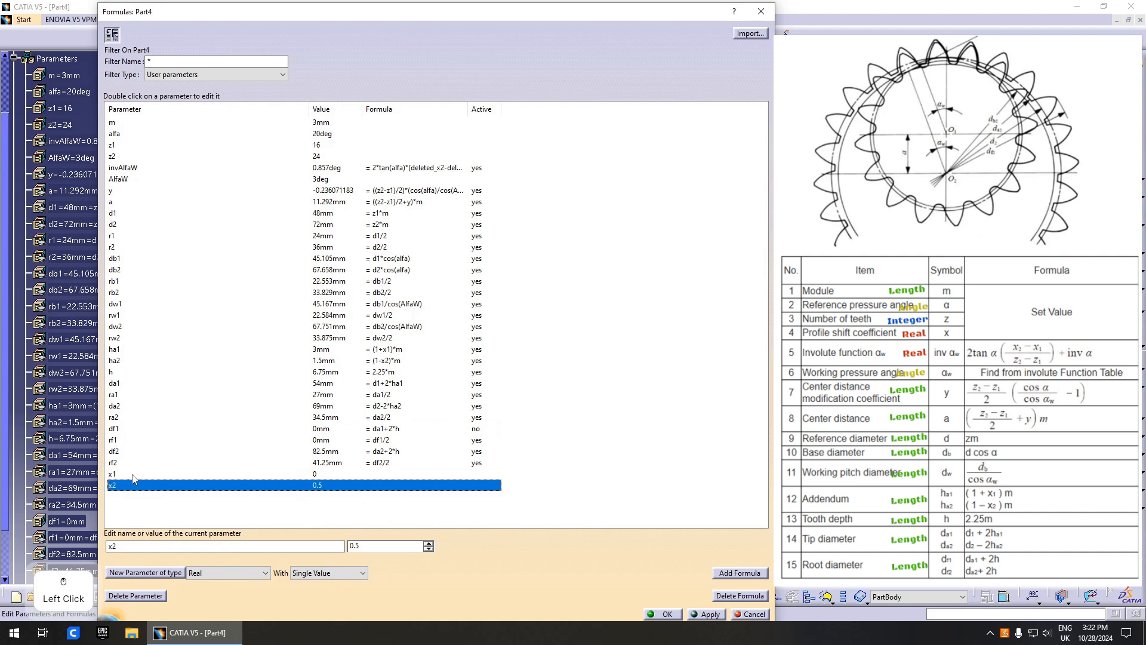
{"action": "left_click", "coordinate": [132, 476]}
{"action": "left_click", "coordinate": [148, 485]}
{"action": "left_click", "coordinate": [155, 475]}
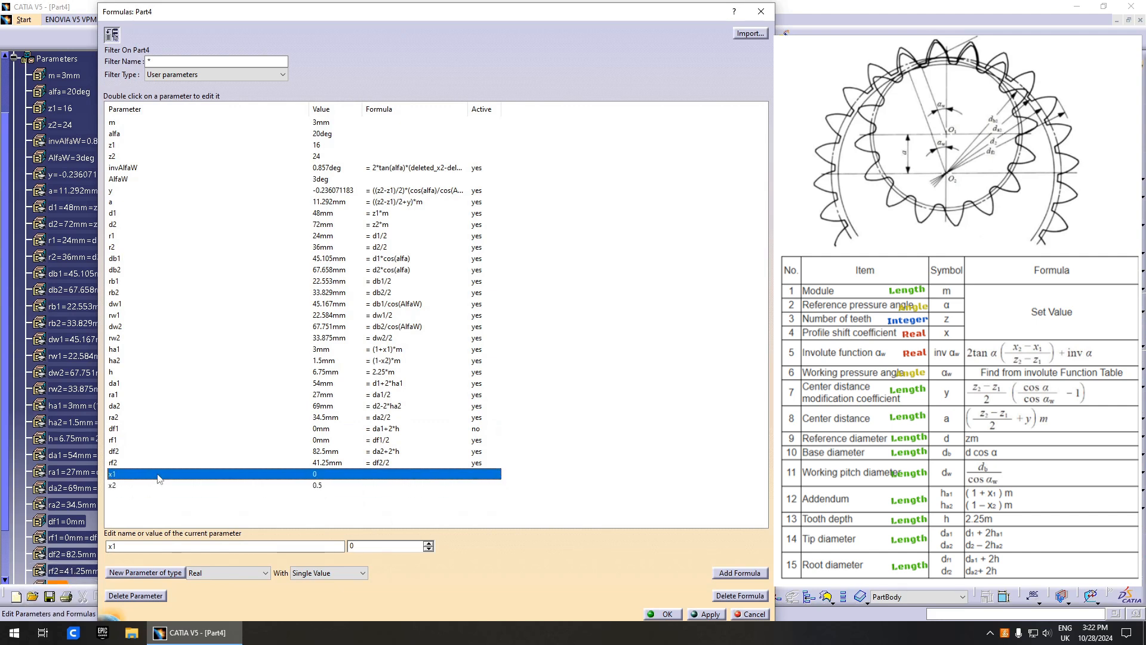
{"action": "left_click", "coordinate": [150, 484]}
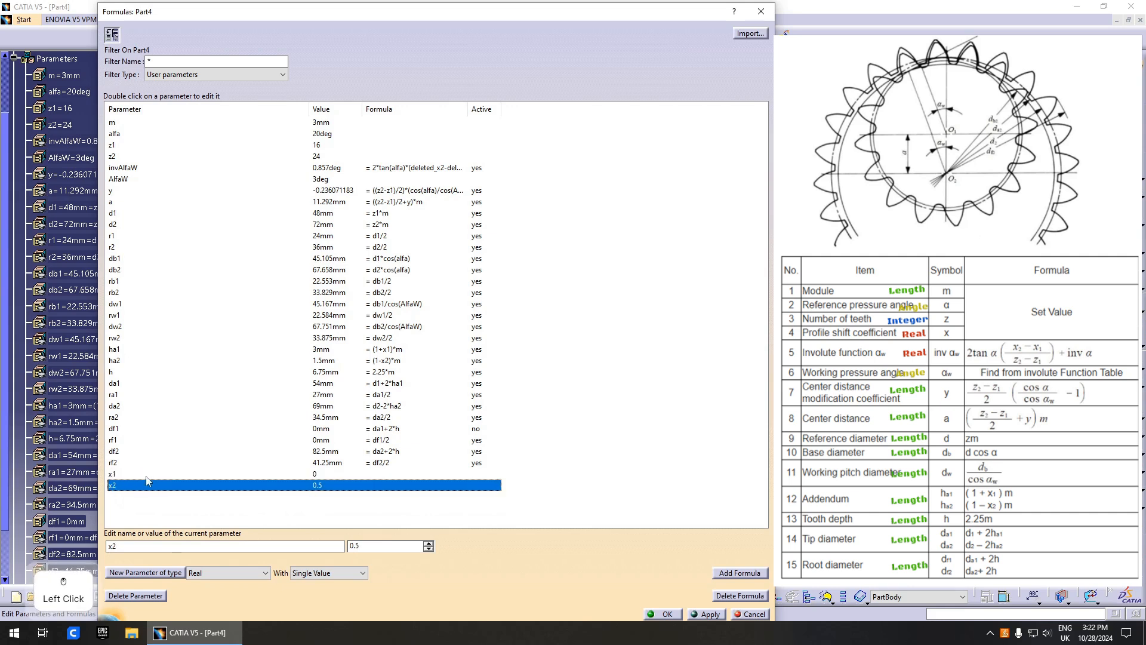
{"action": "left_click", "coordinate": [151, 475]}
{"action": "left_click", "coordinate": [149, 486]}
{"action": "left_click", "coordinate": [330, 473]}
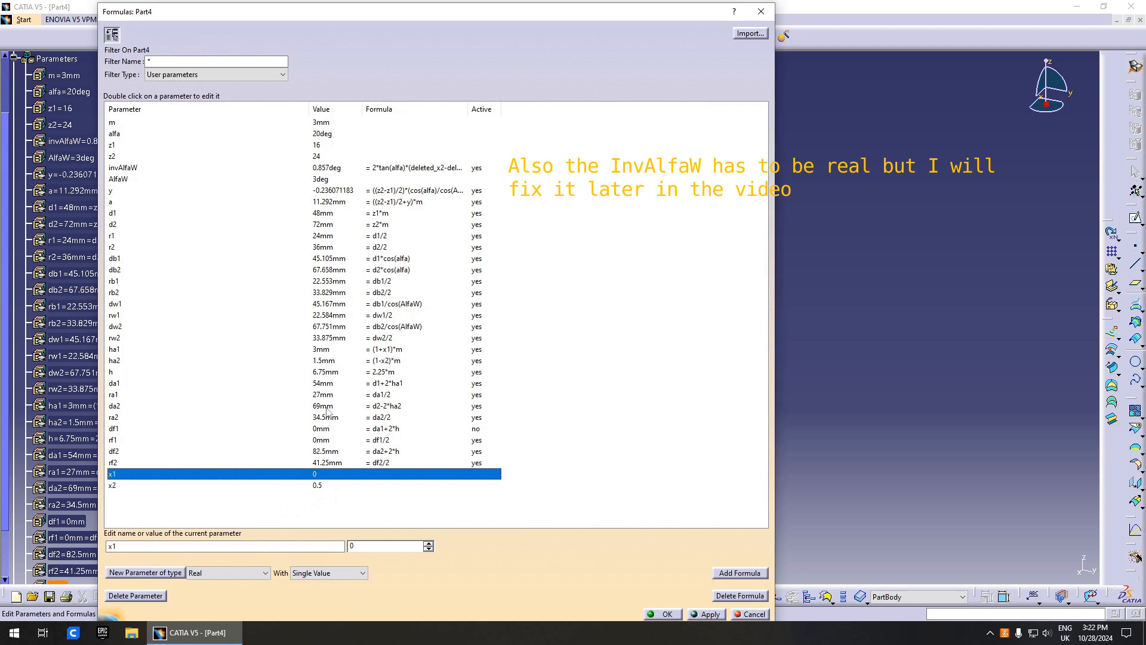
{"action": "left_click", "coordinate": [112, 483]}
{"action": "left_click", "coordinate": [123, 476]}
{"action": "left_click", "coordinate": [114, 484]}
{"action": "left_click", "coordinate": [121, 476]}
{"action": "left_click", "coordinate": [121, 485]}
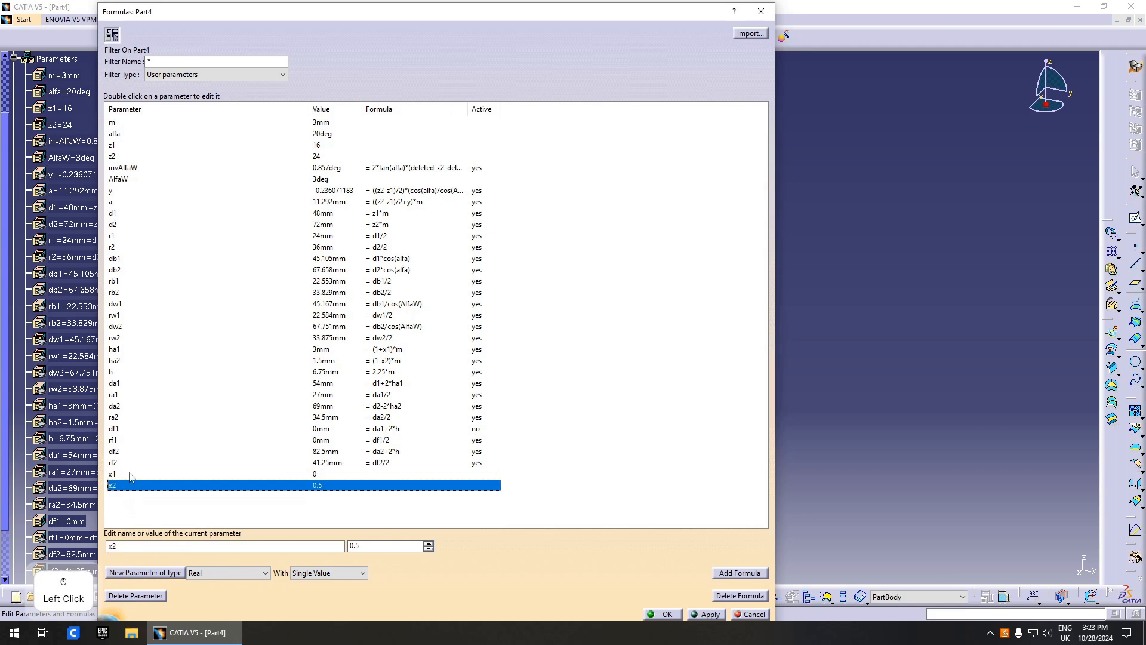
{"action": "left_click", "coordinate": [130, 476]}
{"action": "left_click", "coordinate": [175, 485]}
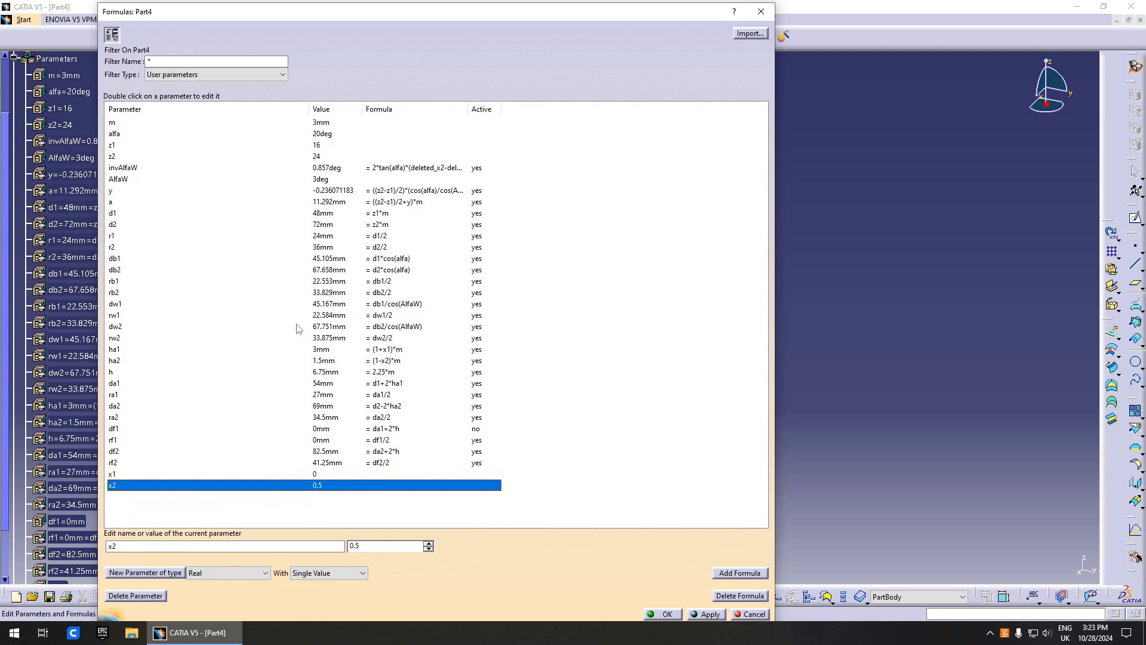
{"action": "scroll", "coordinate": [271, 324], "scroll_direction": "up", "scroll_amount": 1}
{"action": "left_click", "coordinate": [325, 475]}
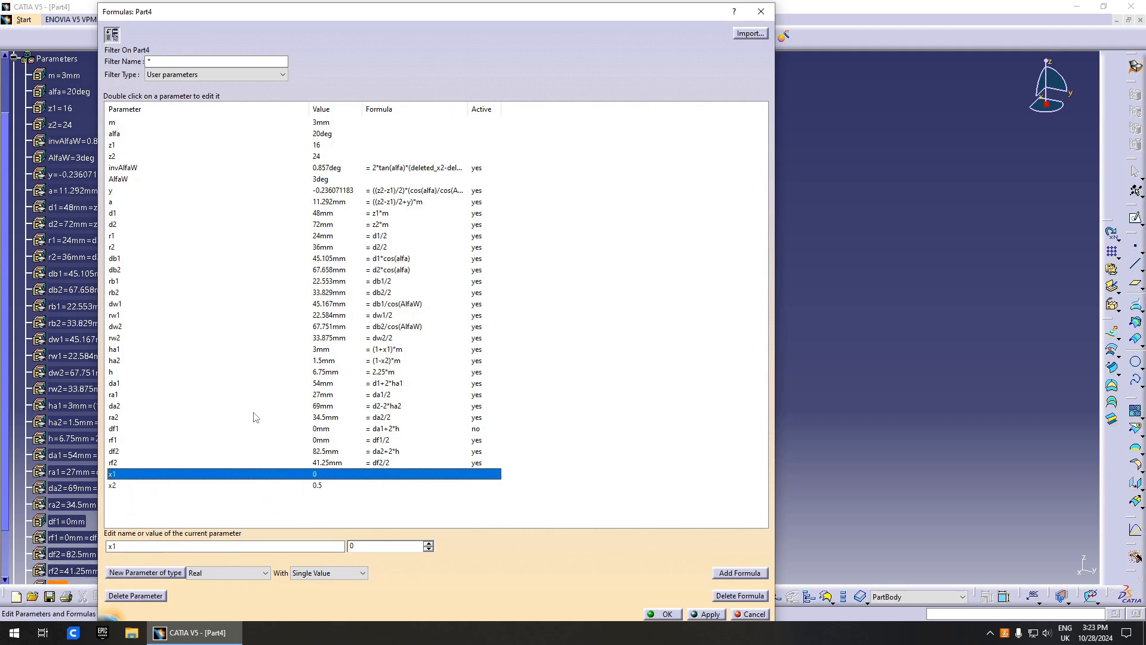
{"action": "left_click", "coordinate": [323, 484]}
{"action": "left_click", "coordinate": [323, 472]}
{"action": "left_click", "coordinate": [137, 190]}
{"action": "left_click", "coordinate": [136, 179]}
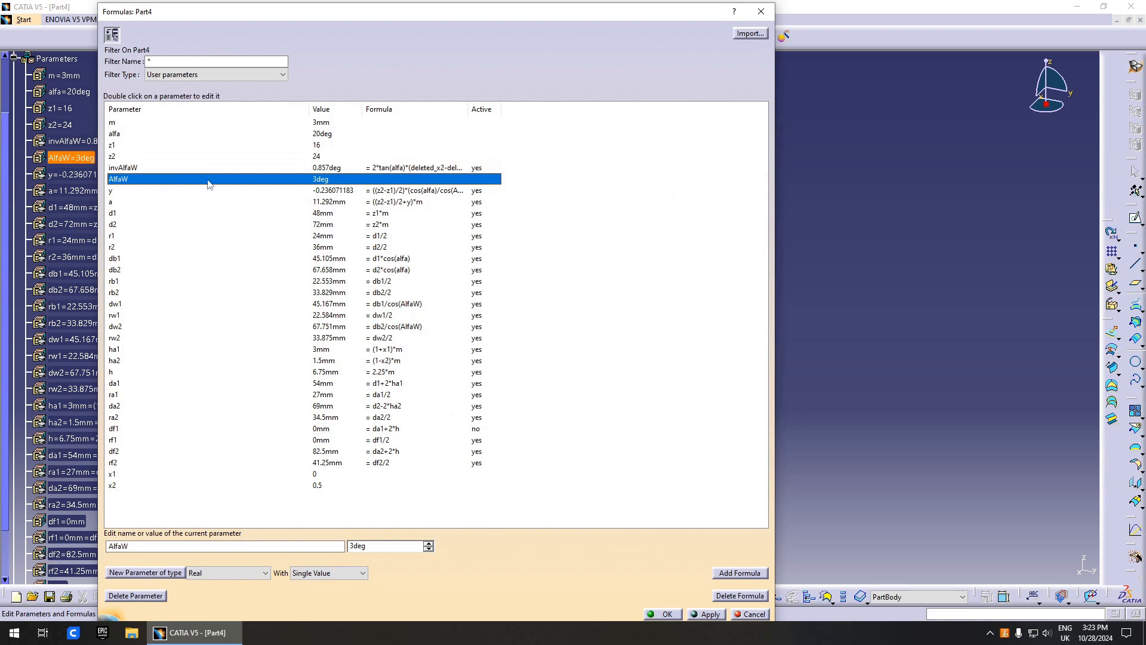
Step: Correct the invAlfaW formula to 2*tan(alfa)*(x2-x1)/(z2-z1) + tan(alfa)-alfa, replacing the references to the deleted parameters
{"action": "left_click", "coordinate": [161, 167]}
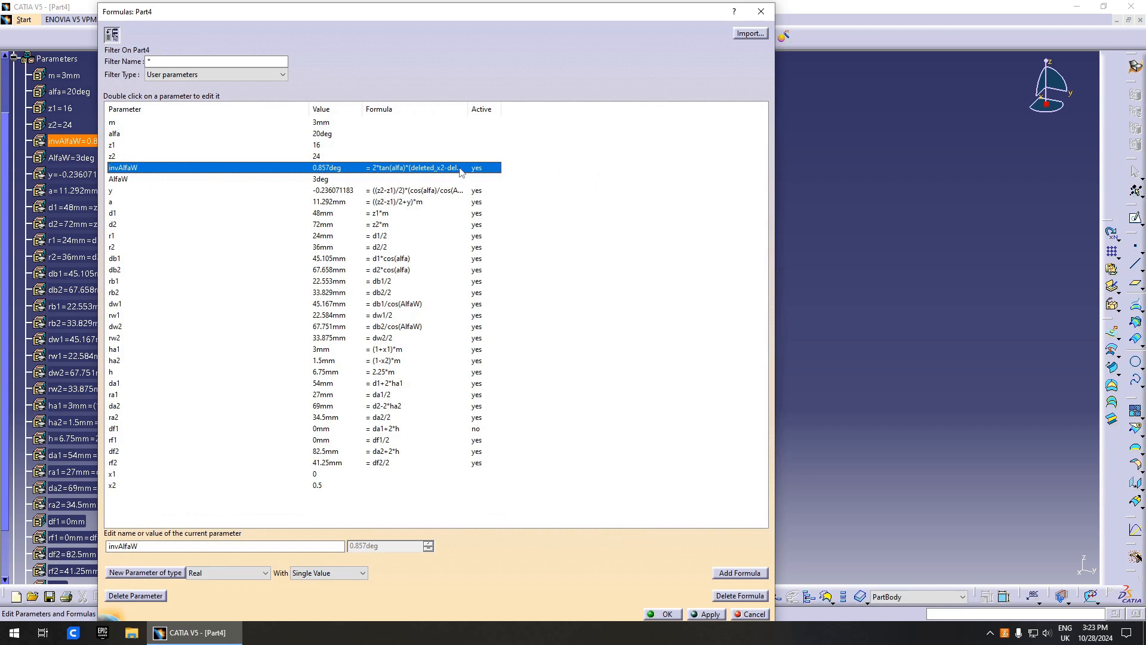
{"action": "left_click_drag", "start_coordinate": [467, 109], "coordinate": [572, 109]}
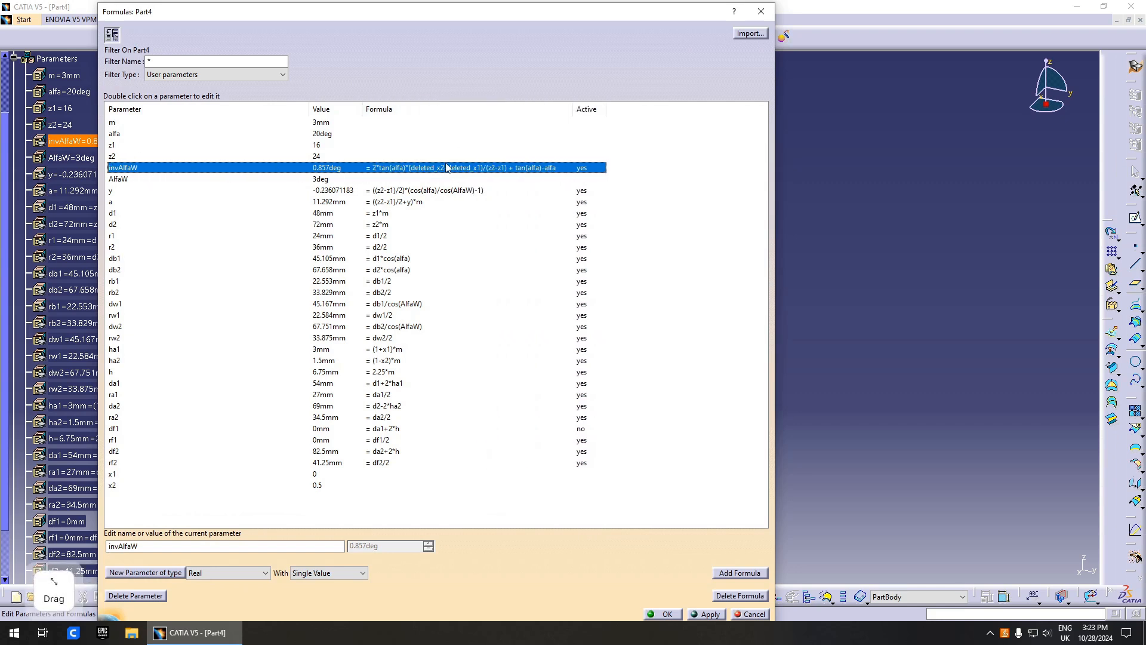
{"action": "double_click", "coordinate": [399, 168]}
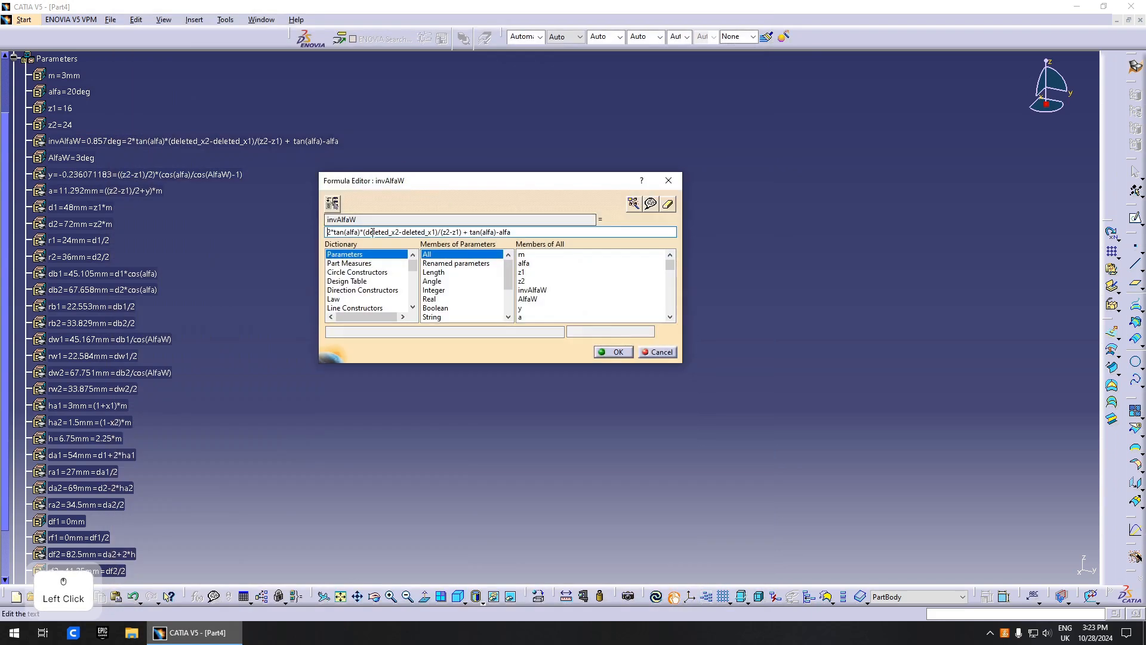
{"action": "left_click_drag", "start_coordinate": [369, 232], "coordinate": [399, 232]}
{"action": "key", "text": "Delete"}
{"action": "key", "text": "BackSpace"}
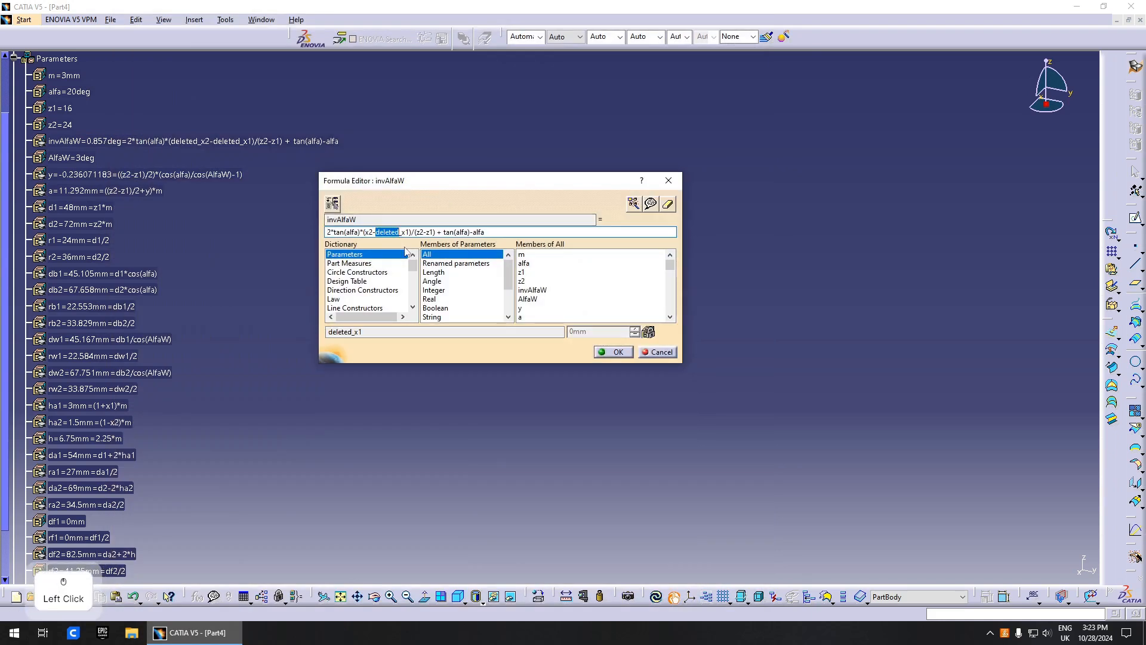
{"action": "key", "text": "Delete"}
{"action": "key", "text": "Delete"}
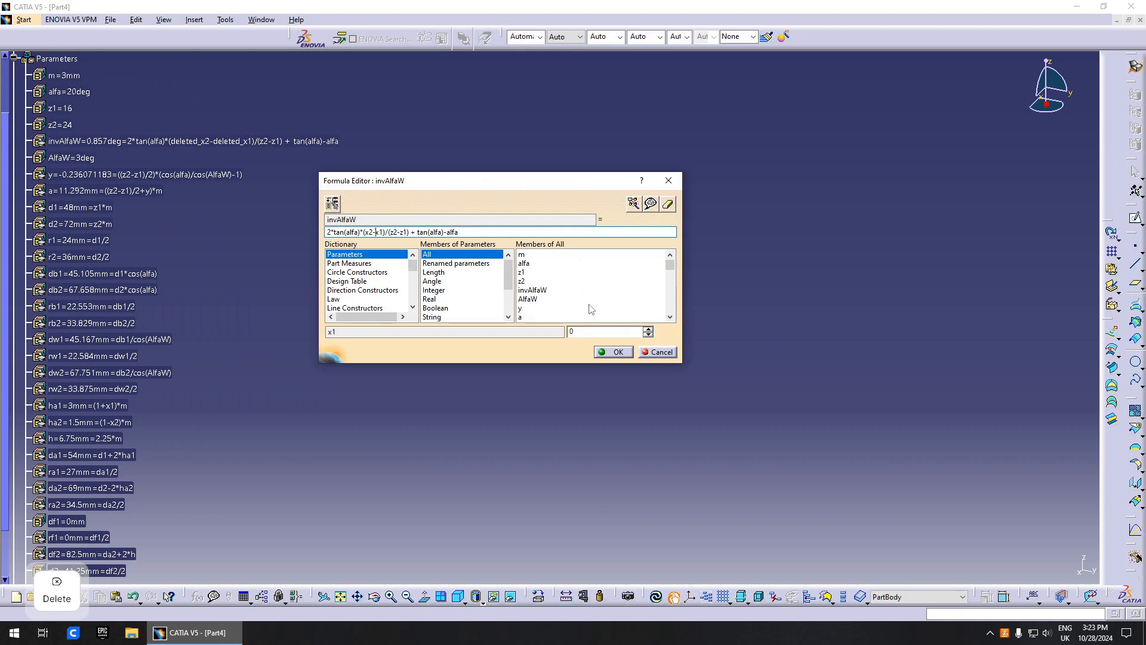
{"action": "left_click", "coordinate": [614, 352]}
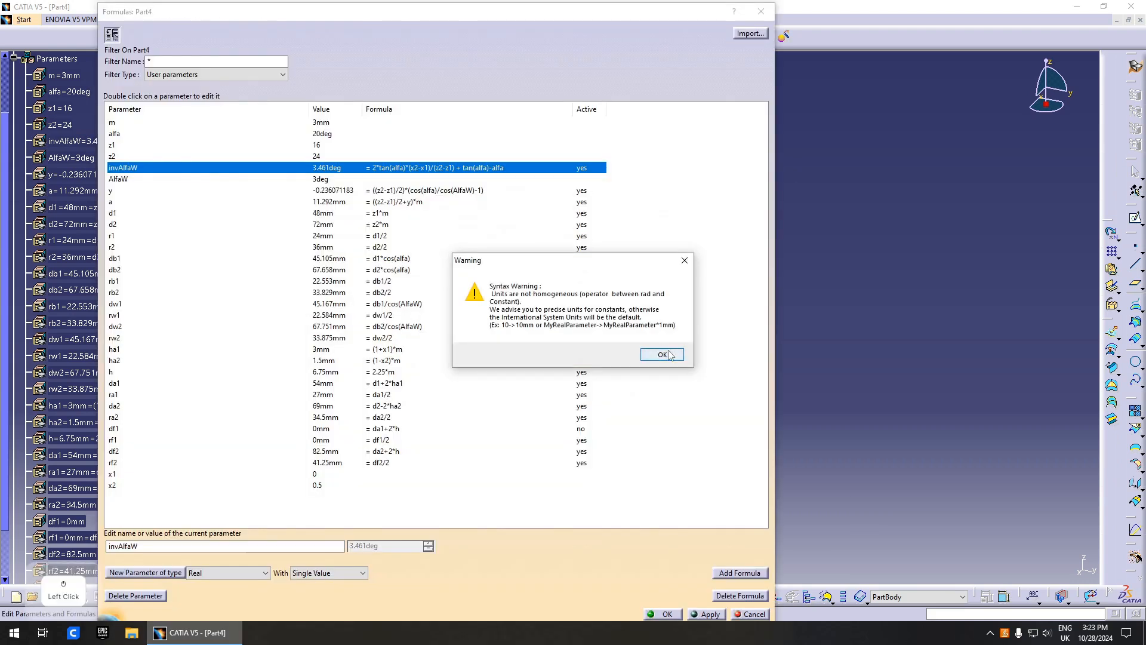
{"action": "left_click", "coordinate": [663, 354]}
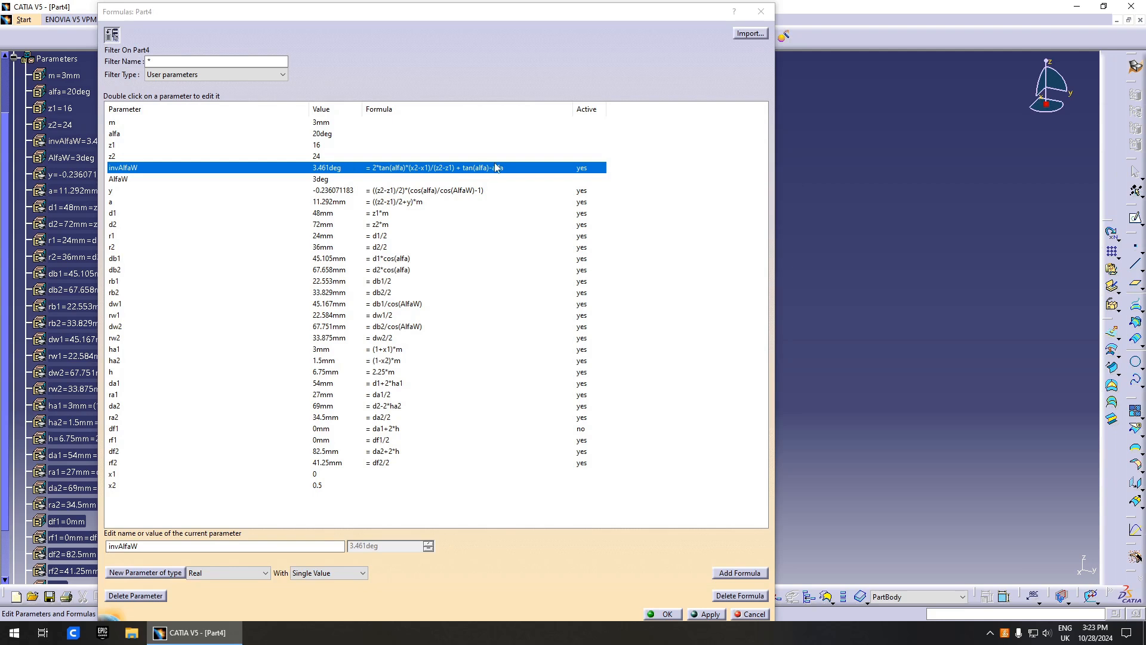
Step: Review the AlfaW parameter and accept the edited gear formulas
{"action": "left_click", "coordinate": [147, 179]}
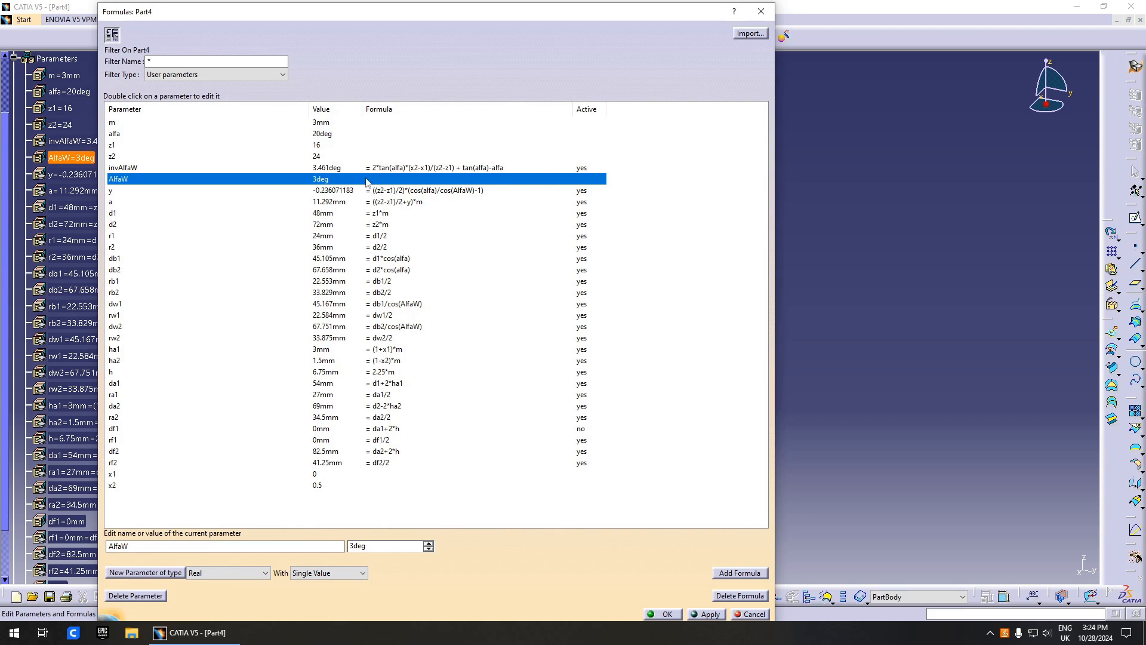
{"action": "left_click", "coordinate": [161, 173]}
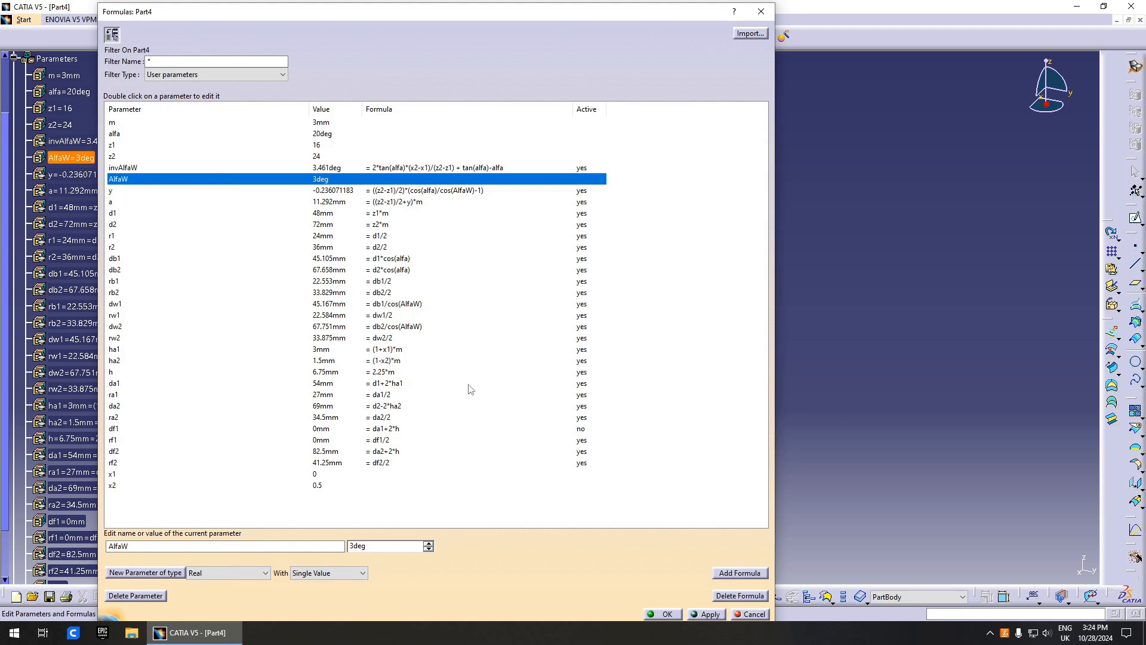
{"action": "left_click", "coordinate": [664, 615]}
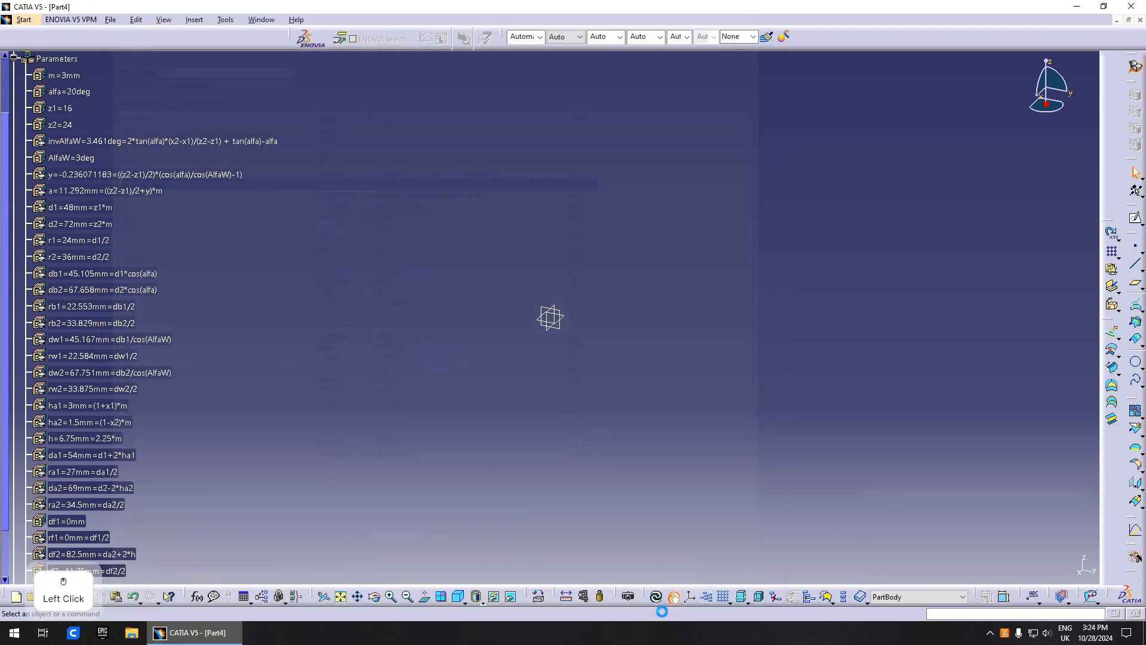
Step: Insert a new geometrical set under Part4 with the default settings
{"action": "scroll", "coordinate": [278, 311], "scroll_direction": "down", "scroll_amount": 3}
{"action": "scroll", "coordinate": [268, 321], "scroll_direction": "up", "scroll_amount": 3}
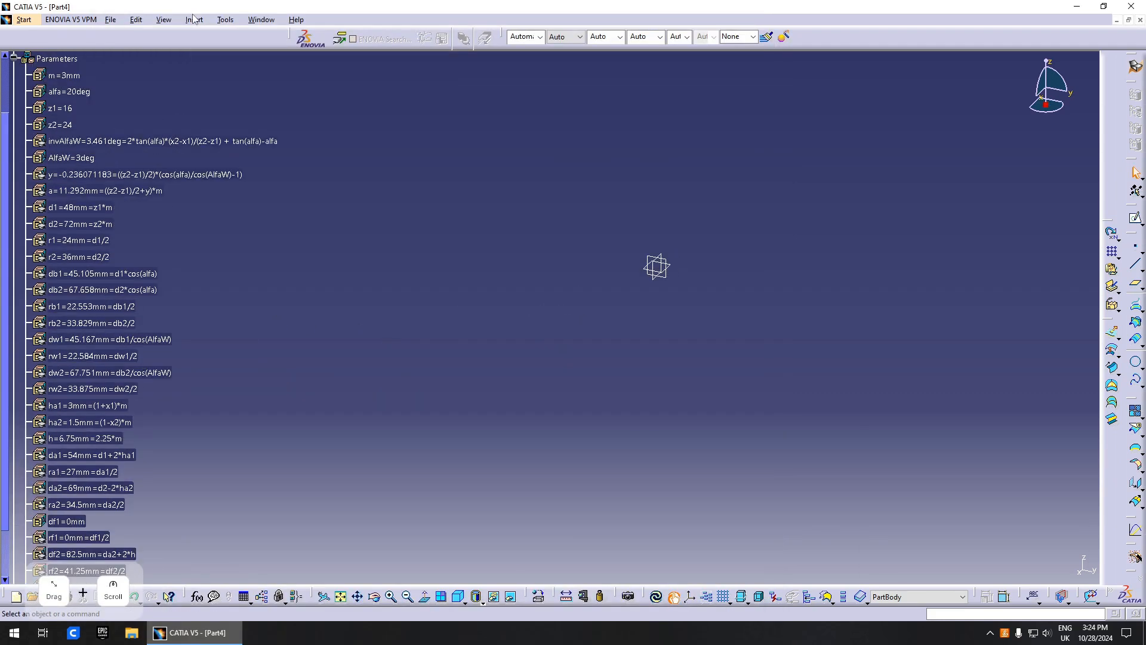
{"action": "left_click", "coordinate": [194, 20]}
{"action": "left_click", "coordinate": [221, 76]}
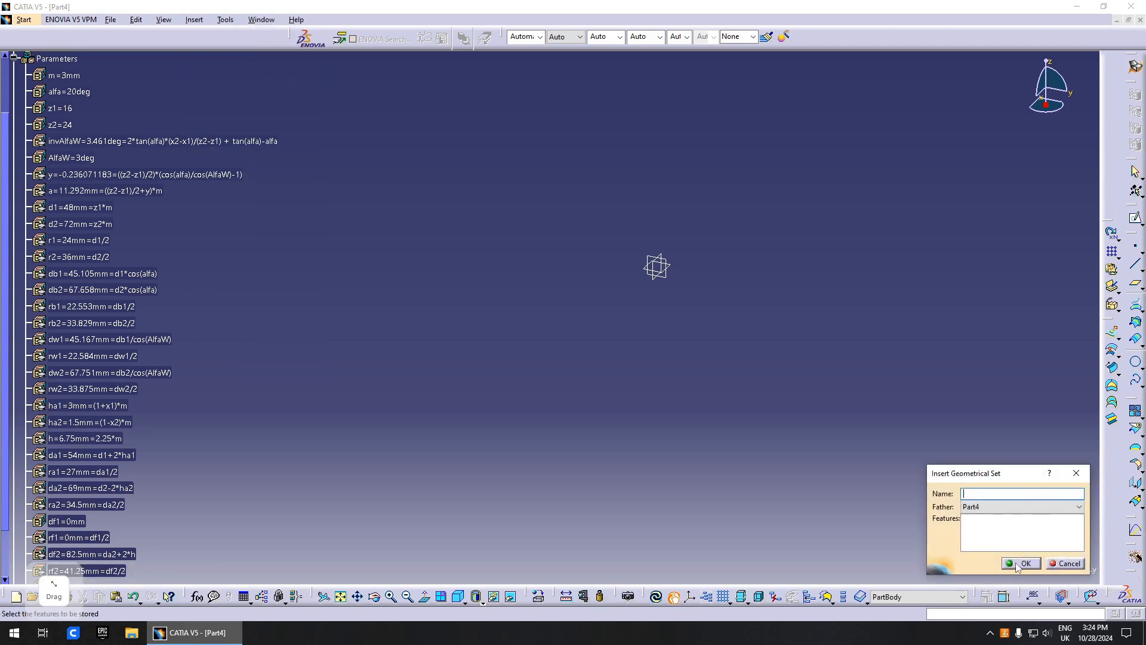
{"action": "left_click", "coordinate": [1021, 563]}
Step: Rename the new geometrical set as "involute of AlfaW" in its properties
{"action": "scroll", "coordinate": [89, 226], "scroll_direction": "down", "scroll_amount": 5}
{"action": "right_click", "coordinate": [87, 386]}
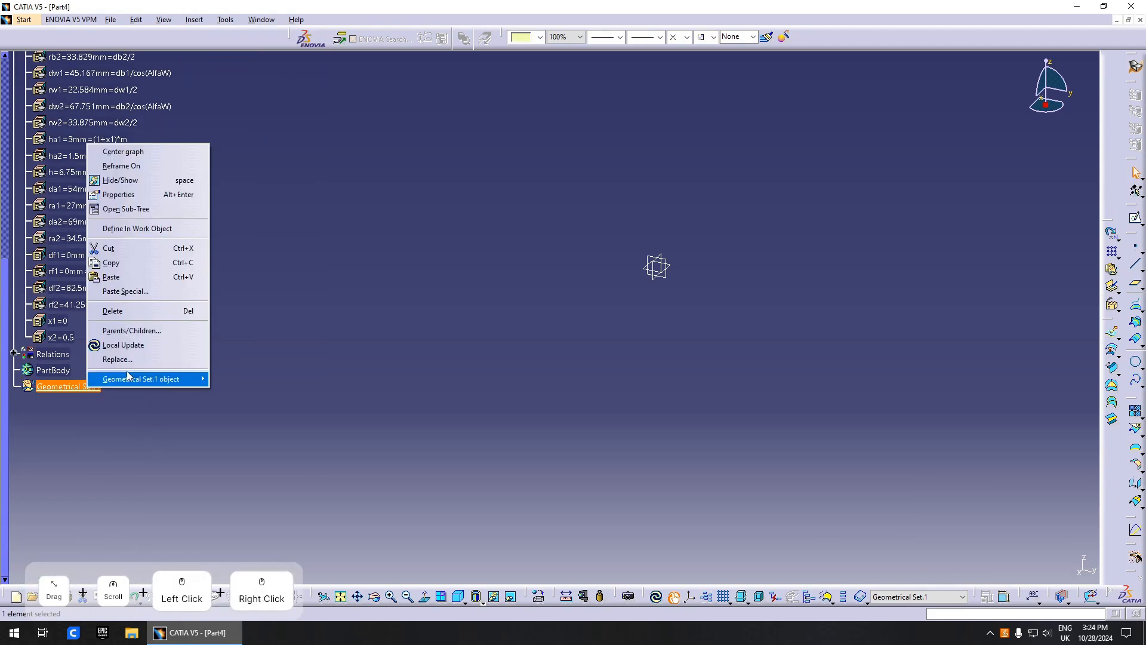
{"action": "left_click", "coordinate": [130, 194]}
{"action": "left_click", "coordinate": [902, 328]}
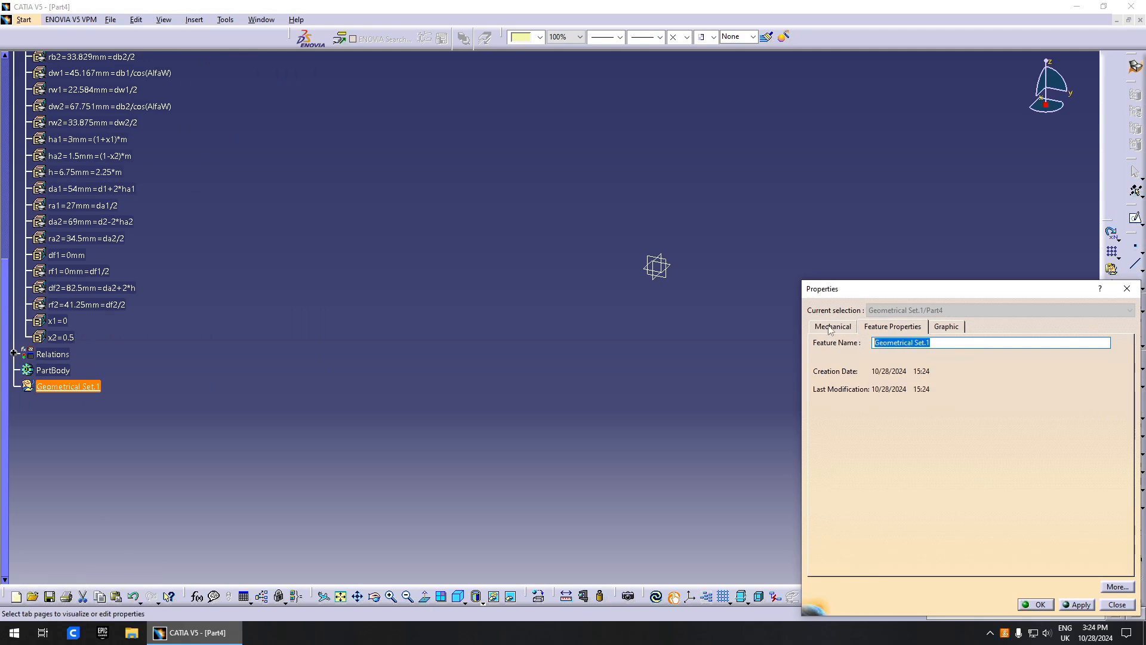
{"action": "type", "text": "invil"}
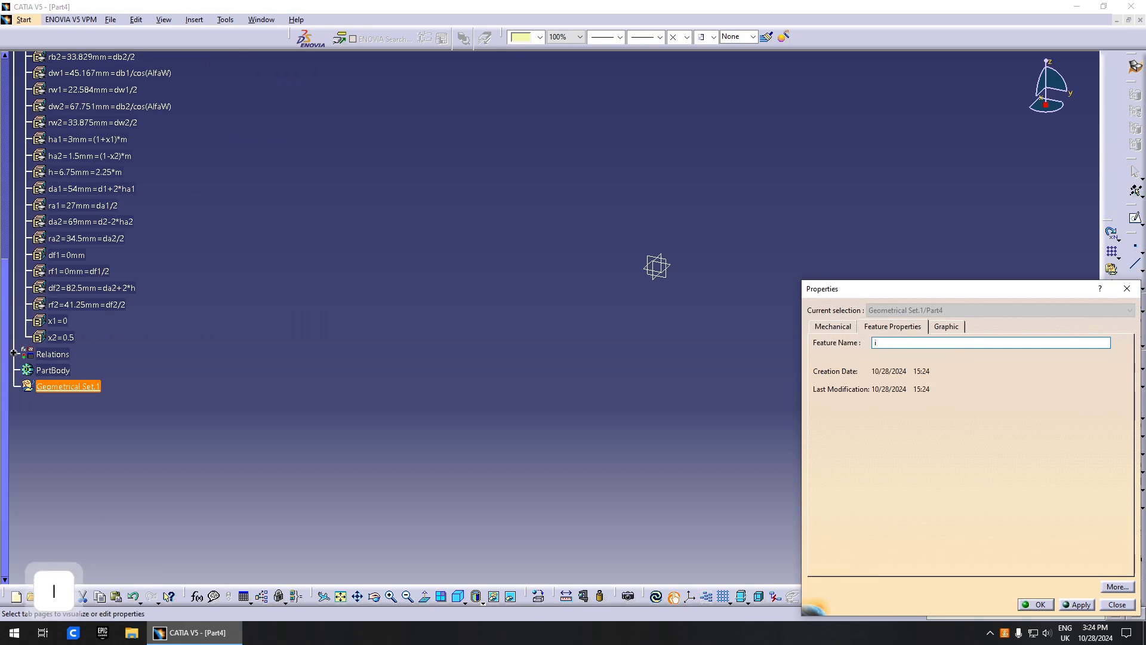
{"action": "key", "text": "BackSpace"}
{"action": "key", "text": "BackSpace"}
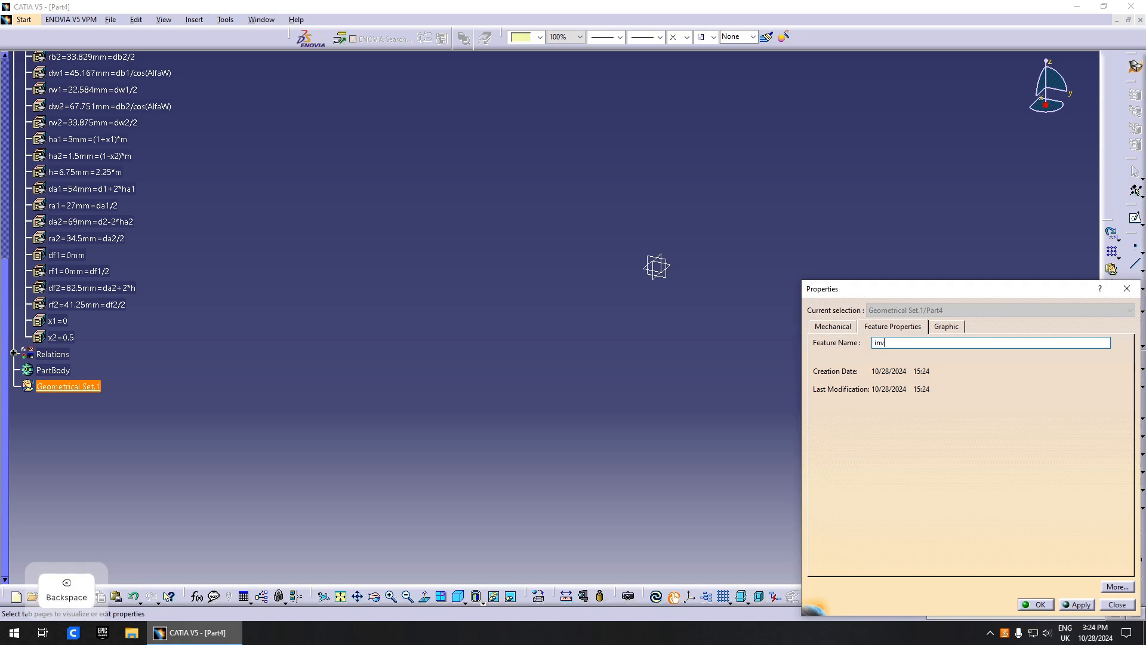
{"action": "type", "text": "olute "}
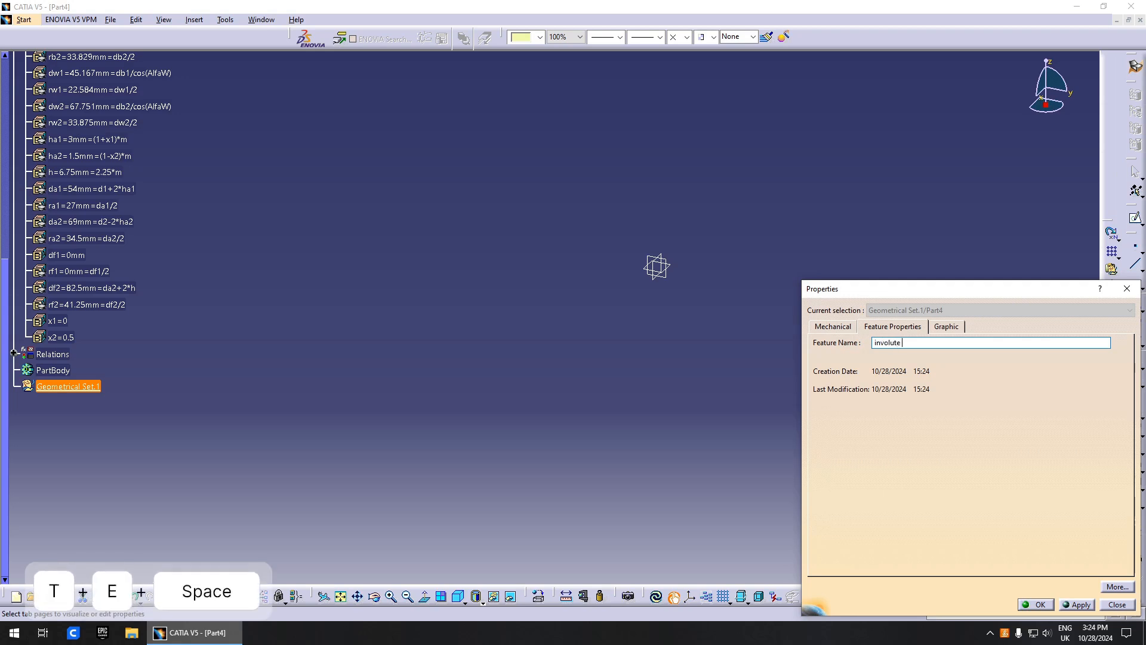
{"action": "type", "text": "of AlfaW"}
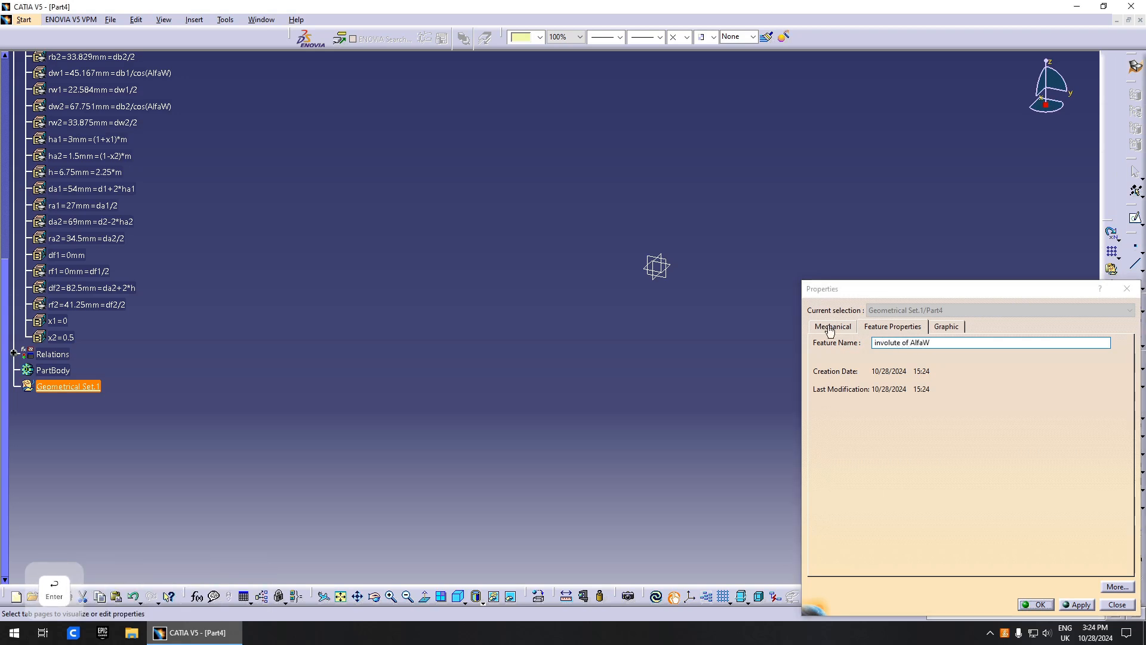
{"action": "key", "text": "Return"}
Step: Create a coordinate point at the origin (0, 0, 0 mm) in the involute of AlfaW set and expand the set
{"action": "left_click", "coordinate": [437, 339]}
{"action": "middle_click_drag", "start_coordinate": [695, 334], "coordinate": [517, 346]}
{"action": "left_click", "coordinate": [67, 386]}
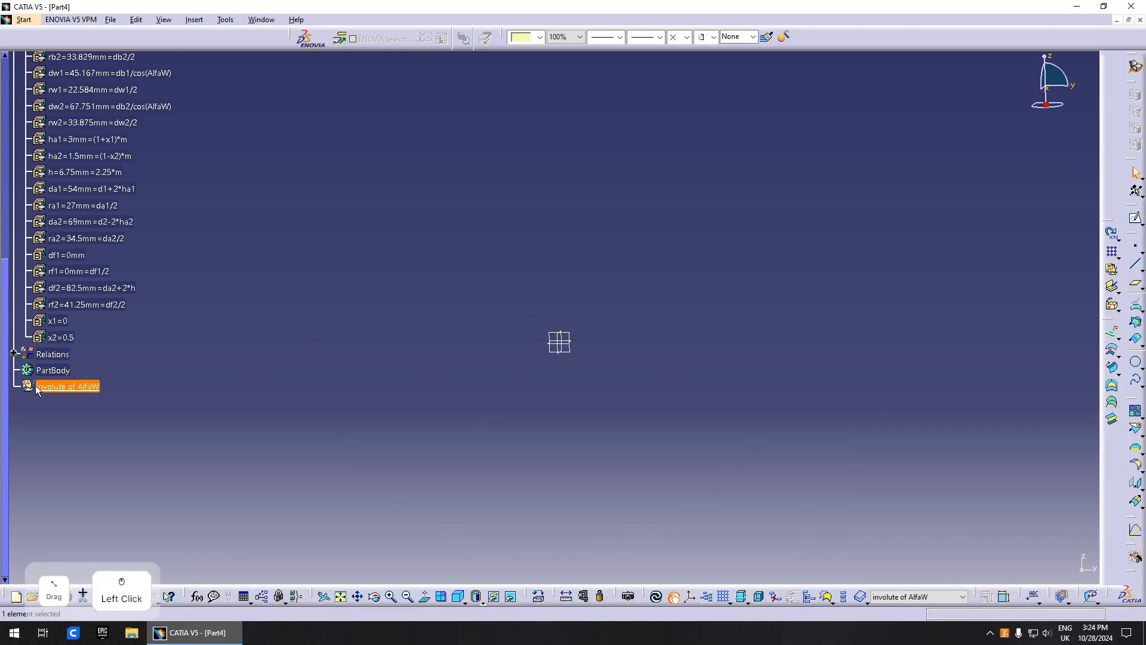
{"action": "scroll", "coordinate": [142, 406], "scroll_direction": "up", "scroll_amount": 1}
{"action": "scroll", "coordinate": [244, 399], "scroll_direction": "up", "scroll_amount": 2}
{"action": "scroll", "coordinate": [682, 419], "scroll_direction": "down", "scroll_amount": 2}
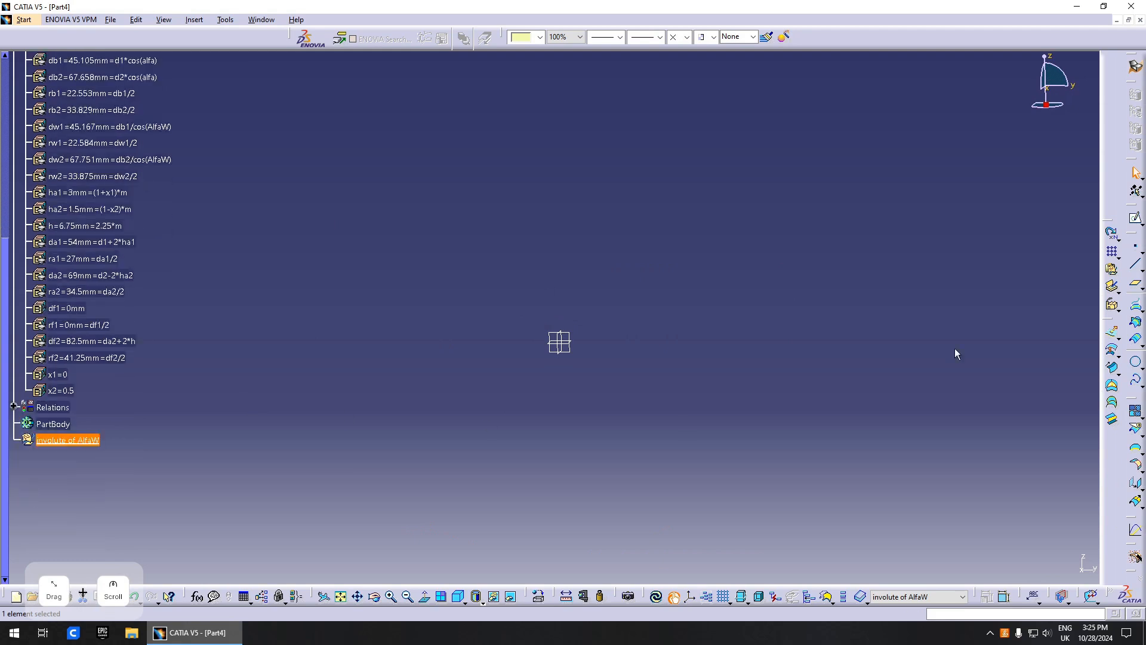
{"action": "left_click", "coordinate": [1135, 250]}
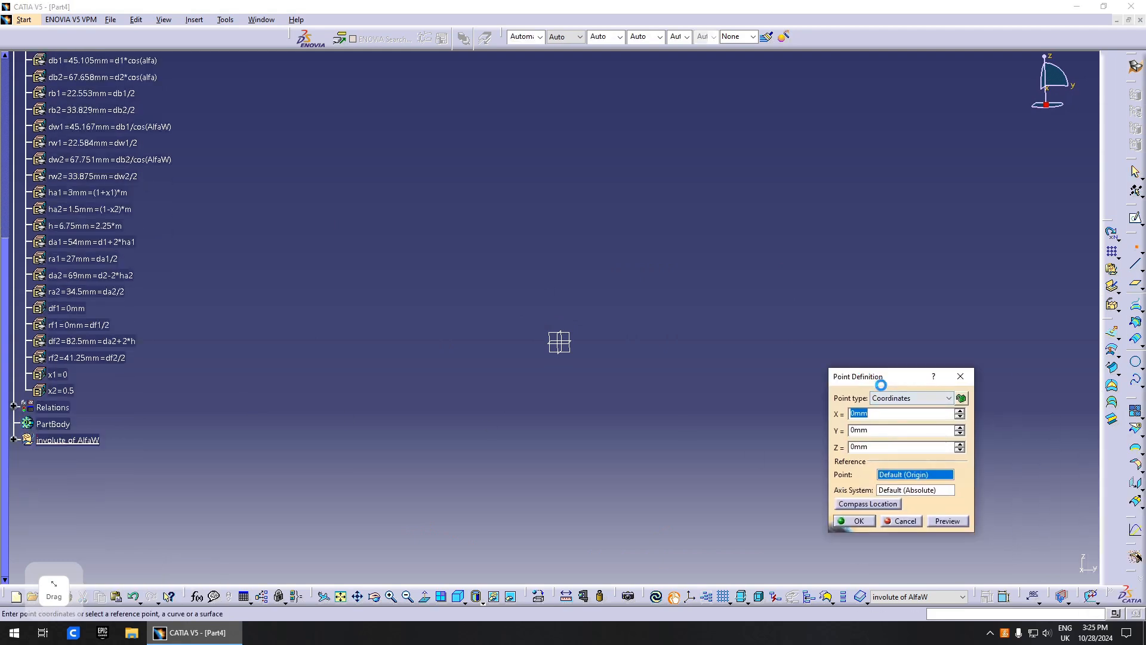
{"action": "left_click", "coordinate": [854, 522]}
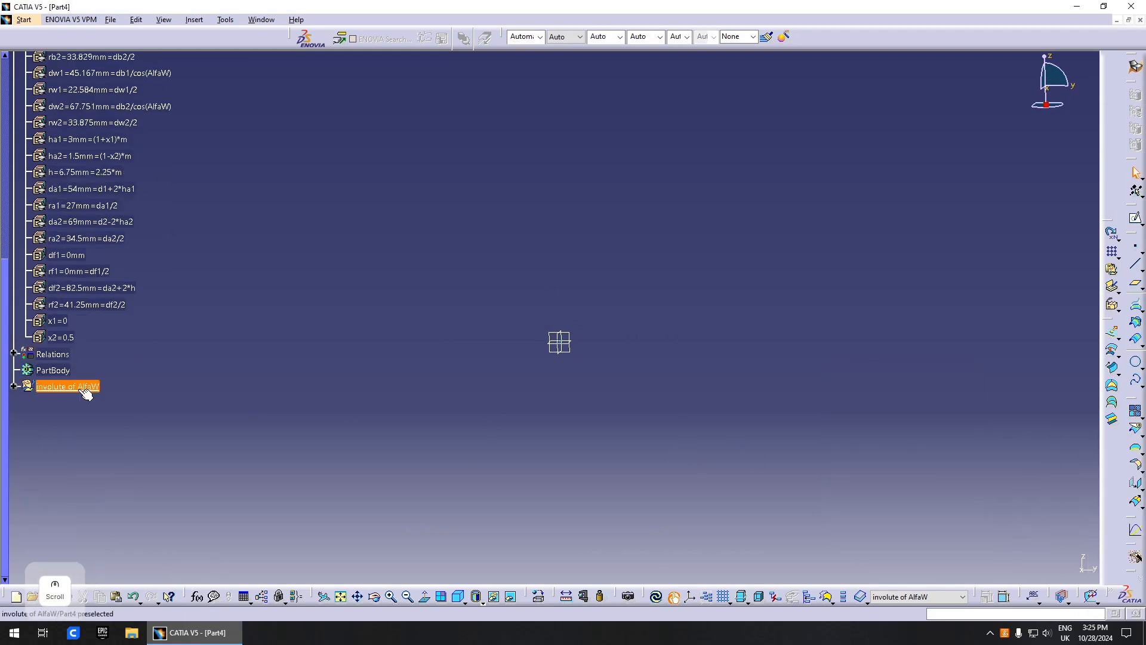
{"action": "left_click", "coordinate": [14, 386]}
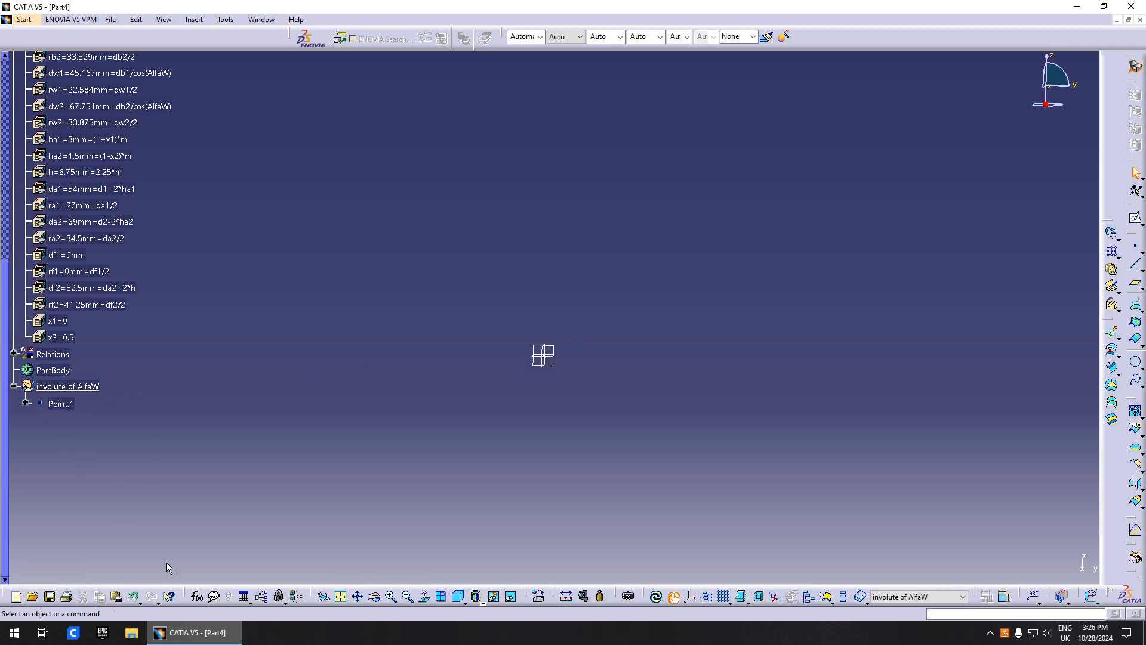
Step: Create a new law in the part's relations, keeping the default name and destination
{"action": "left_click", "coordinate": [251, 605]}
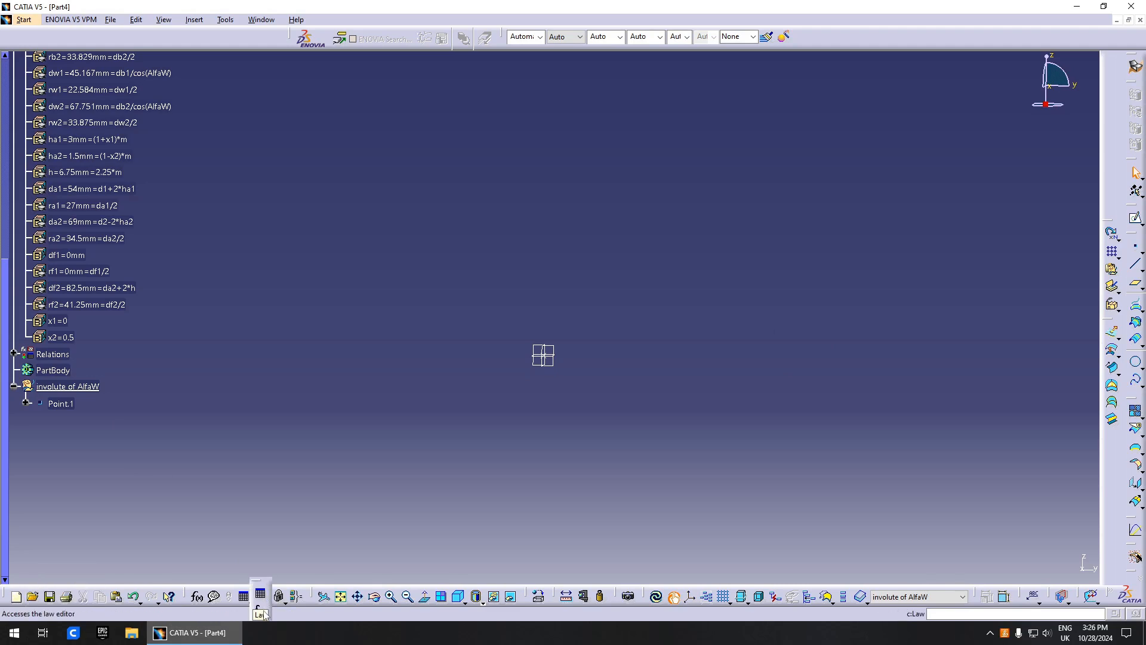
{"action": "left_click", "coordinate": [259, 611]}
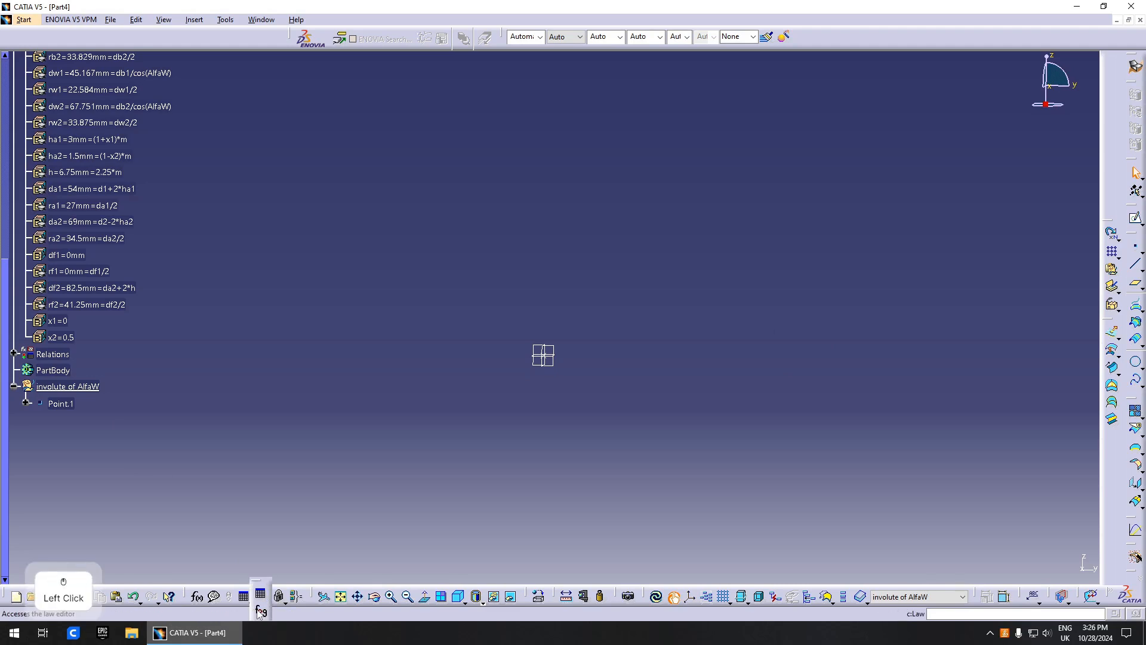
{"action": "left_click", "coordinate": [971, 500]}
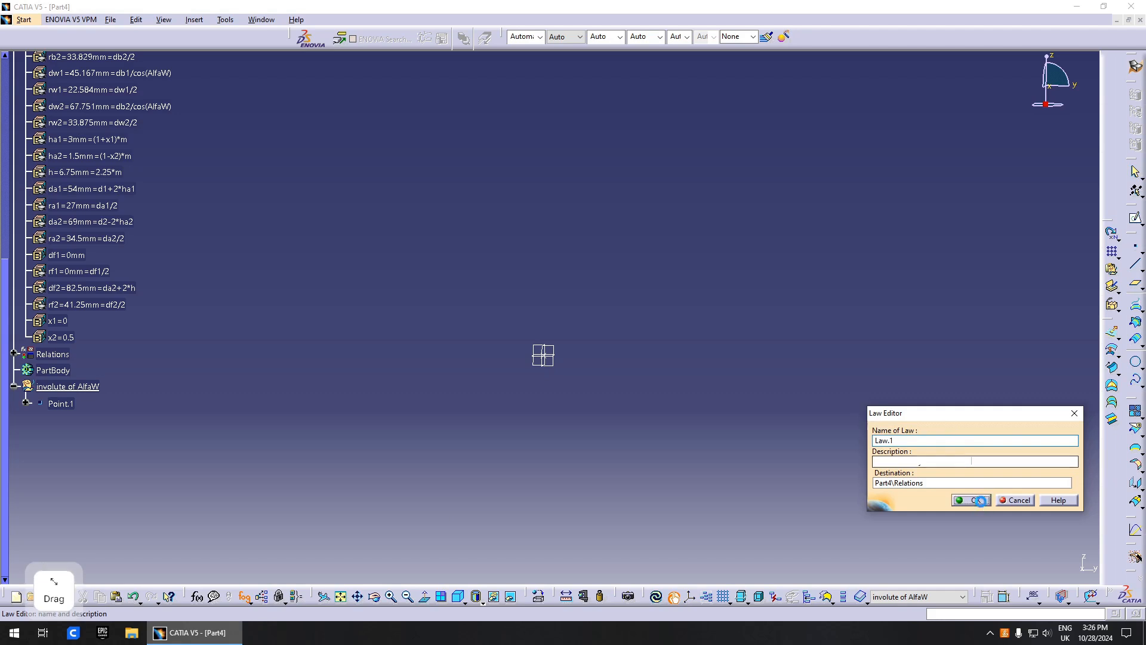
Step: Replace the law's default text with INV2=1mm*(tan(1deg*angle2/1mm)-1deg*angle2/1mm)
{"action": "left_click_drag", "start_coordinate": [528, 206], "coordinate": [478, 207]}
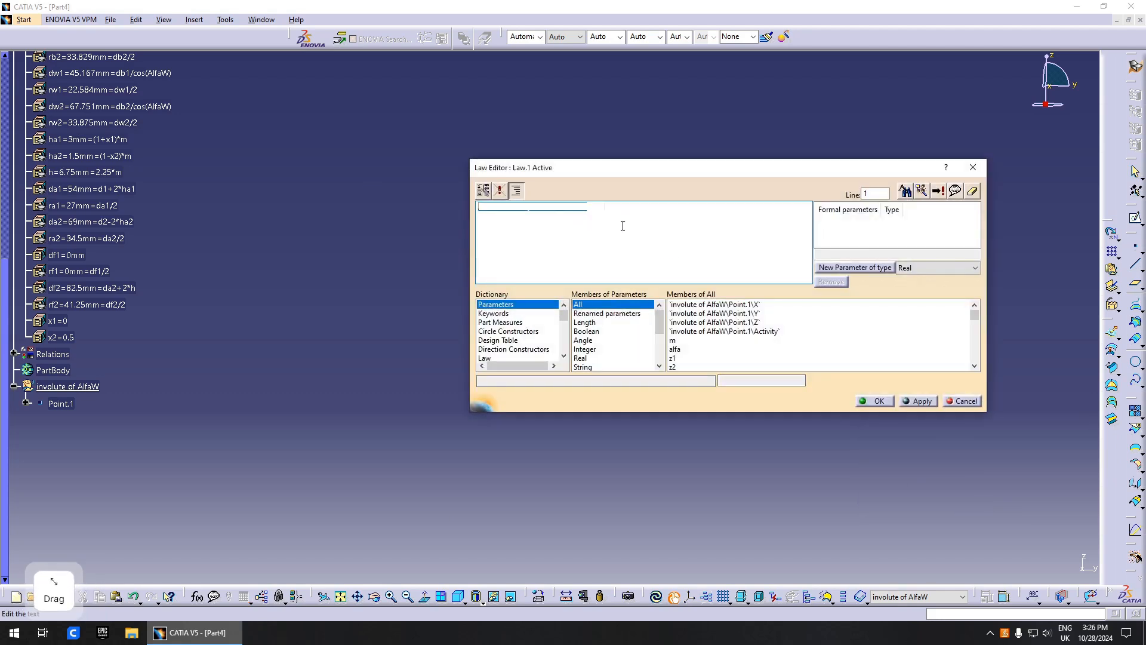
{"action": "key", "text": "BackSpace"}
{"action": "left_click", "coordinate": [654, 223]}
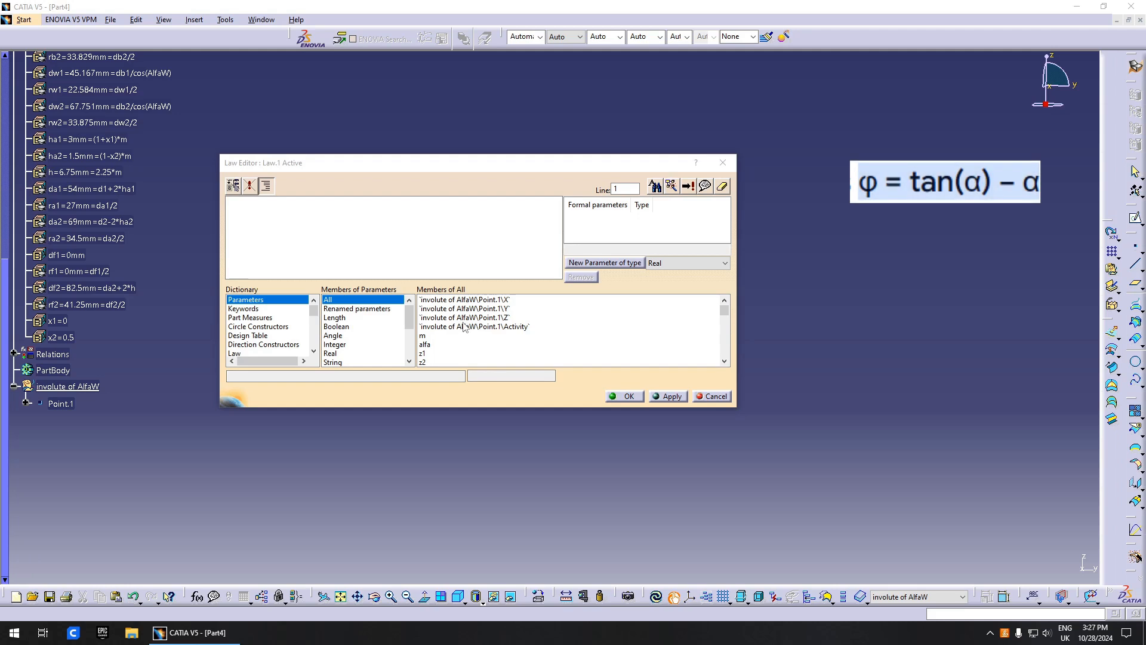
{"action": "left_click", "coordinate": [493, 198]}
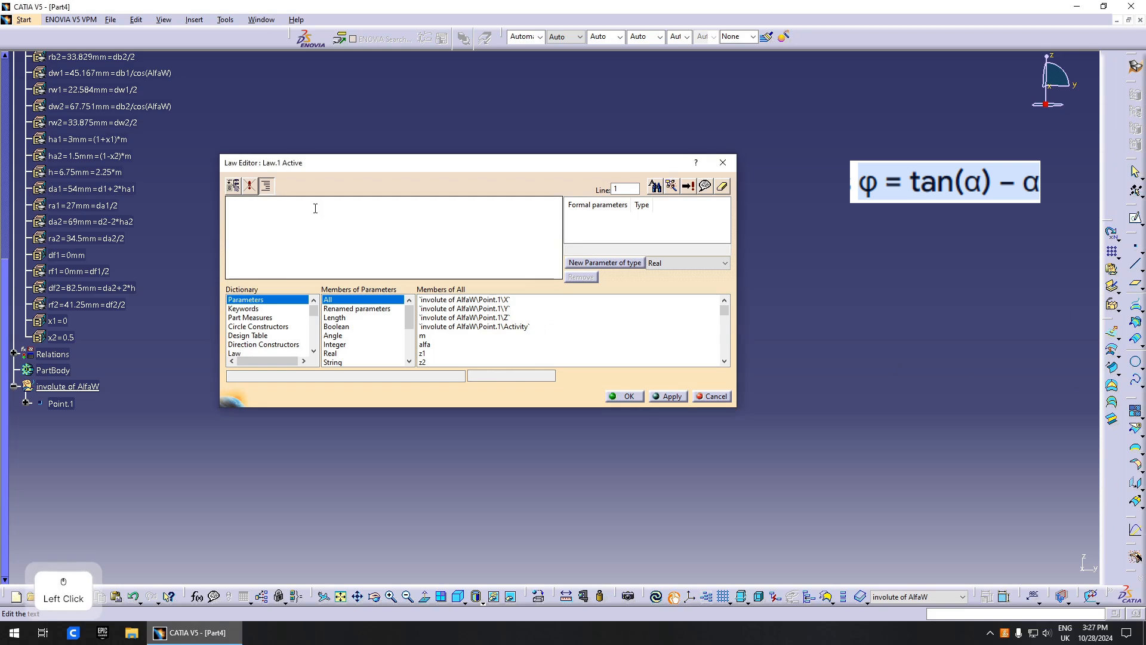
{"action": "type", "text": "INV2=1mm*(tan(1deg*angle2/1mm)-1deg*angle2/1mm)"}
{"action": "left_click", "coordinate": [422, 222]}
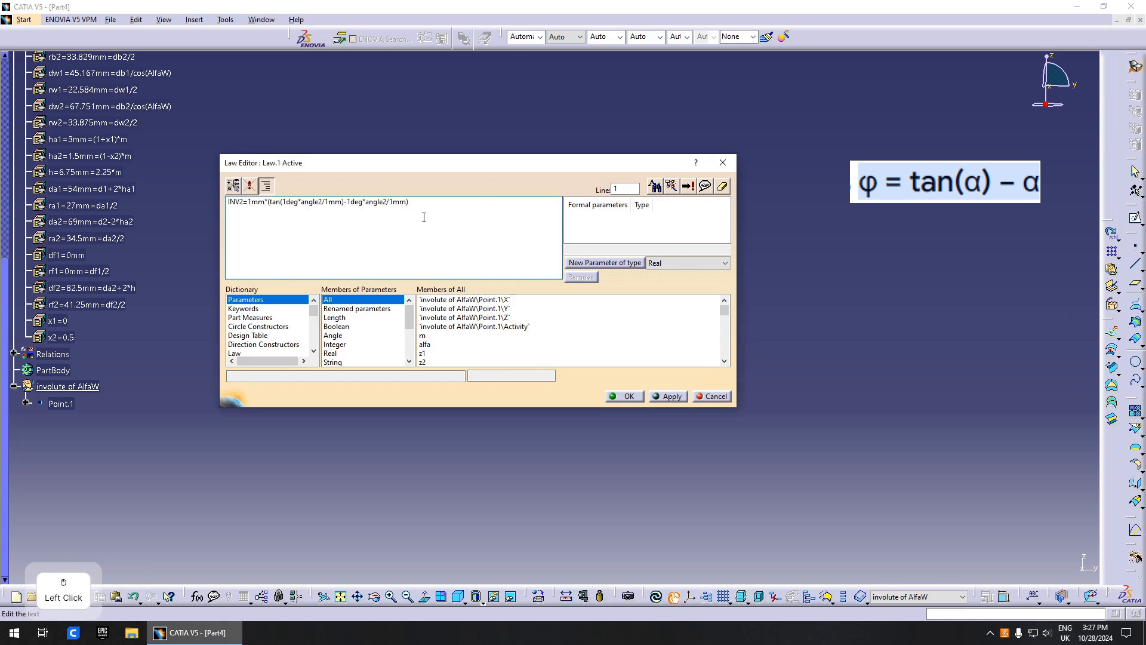
Step: Examine the law expression's tangent term, unit factors and INV2 output variable
{"action": "left_click", "coordinate": [288, 220]}
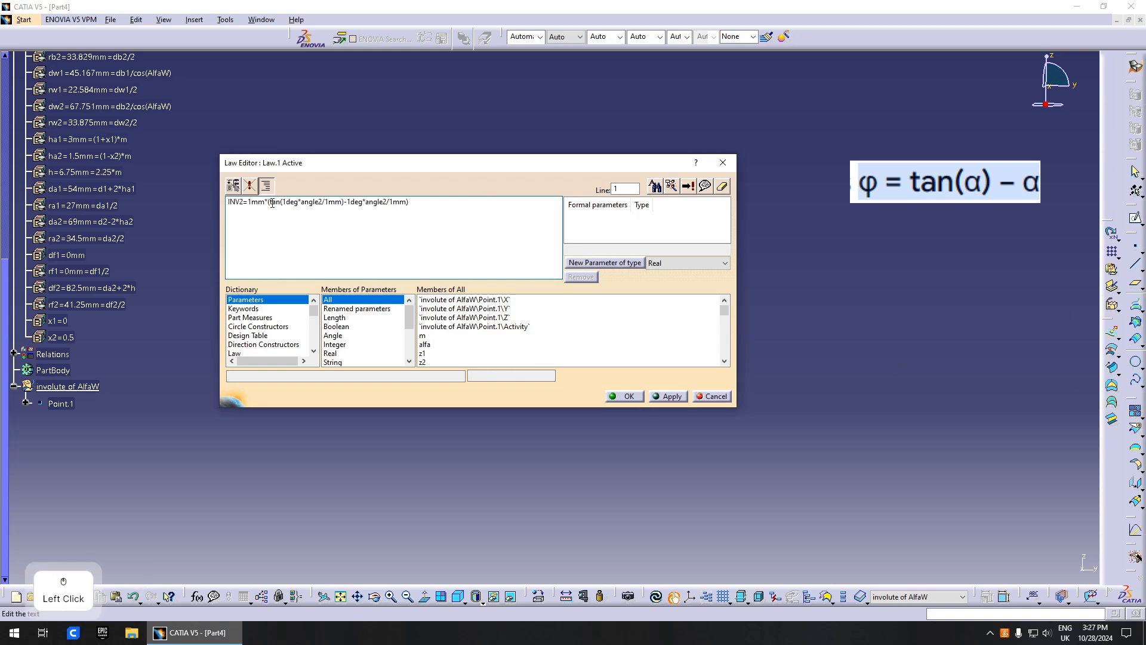
{"action": "left_click", "coordinate": [267, 203]}
{"action": "left_click_drag", "start_coordinate": [267, 202], "coordinate": [359, 206]}
{"action": "left_click", "coordinate": [422, 203]}
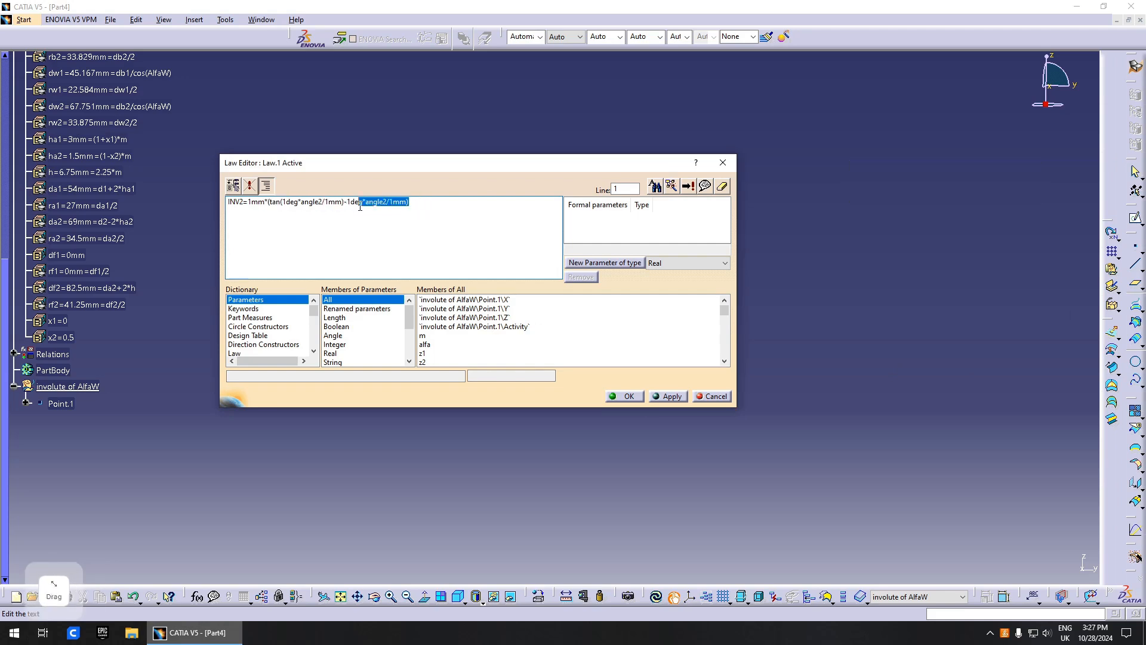
{"action": "left_click", "coordinate": [247, 206]}
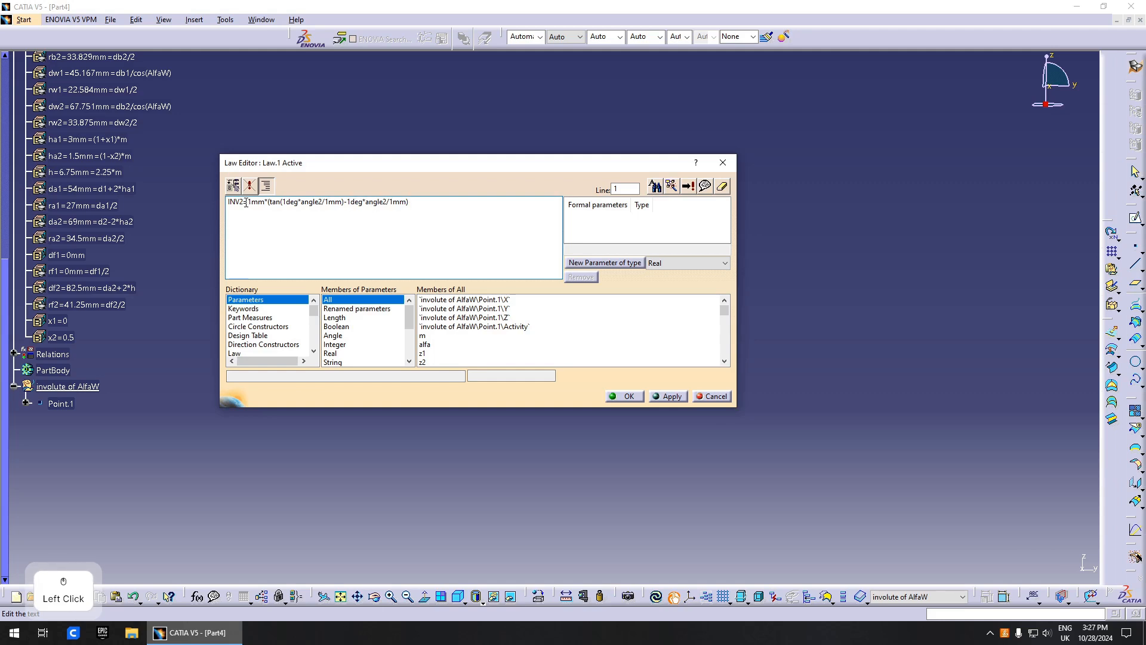
{"action": "double_click", "coordinate": [245, 203]}
{"action": "left_click", "coordinate": [244, 204]}
{"action": "double_click", "coordinate": [244, 203]}
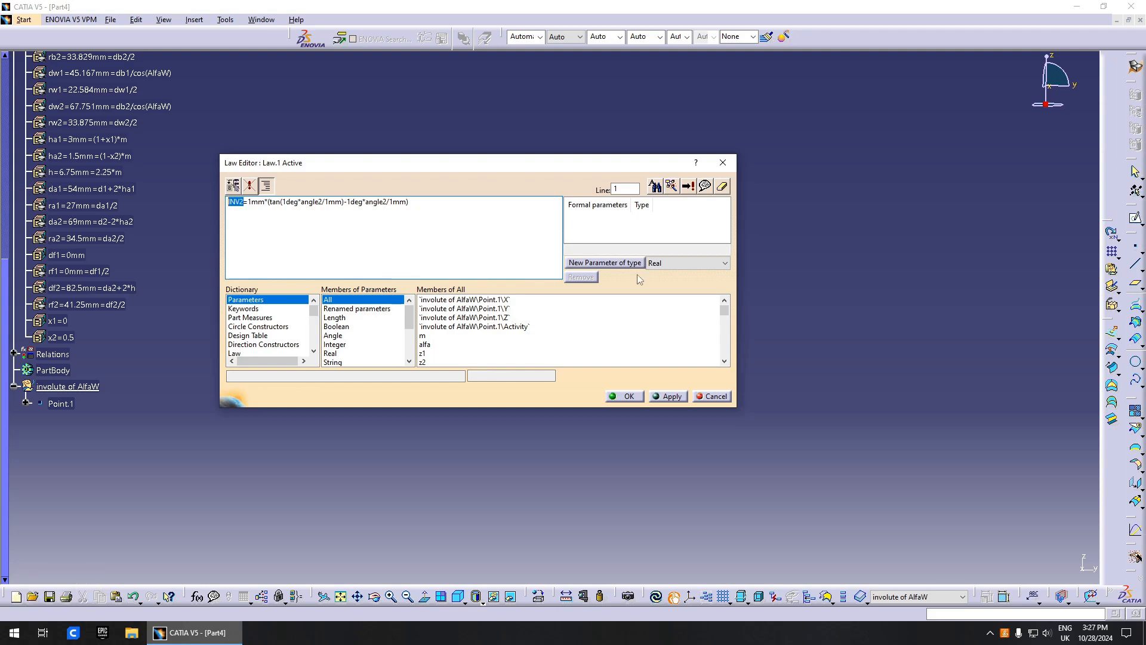
{"action": "left_click", "coordinate": [649, 246]}
{"action": "left_click", "coordinate": [453, 212]}
{"action": "left_click_drag", "start_coordinate": [249, 203], "coordinate": [305, 204]}
{"action": "left_click", "coordinate": [444, 218]}
Step: Add a formal parameter of type Length to the law and name it INV2
{"action": "left_click", "coordinate": [661, 262]}
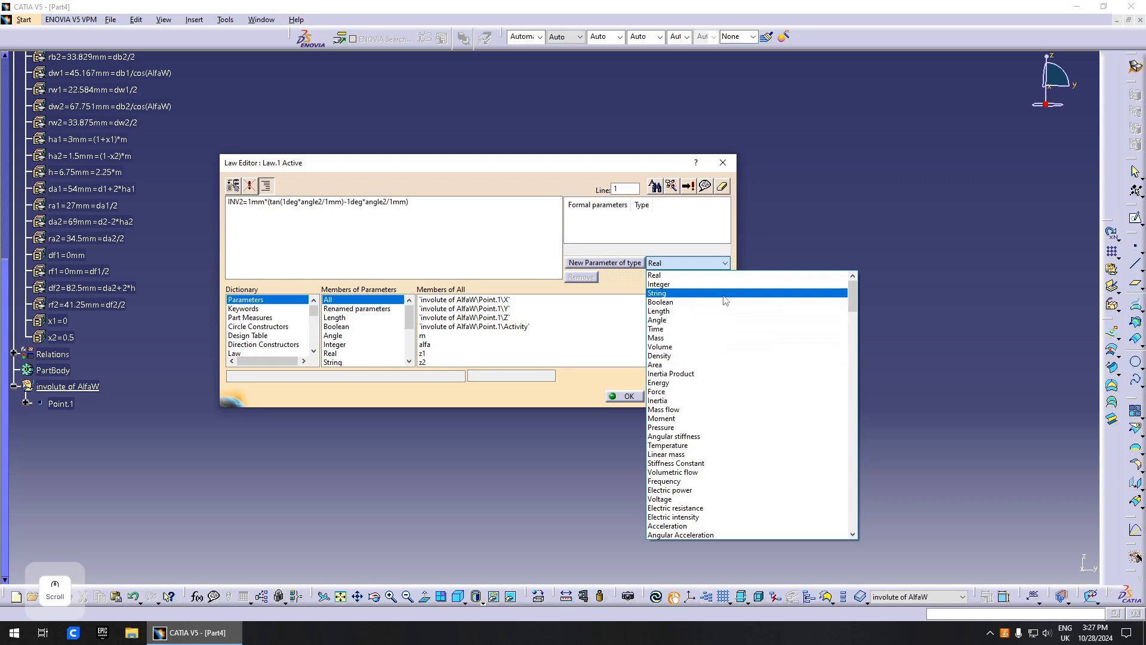
{"action": "left_click", "coordinate": [693, 310]}
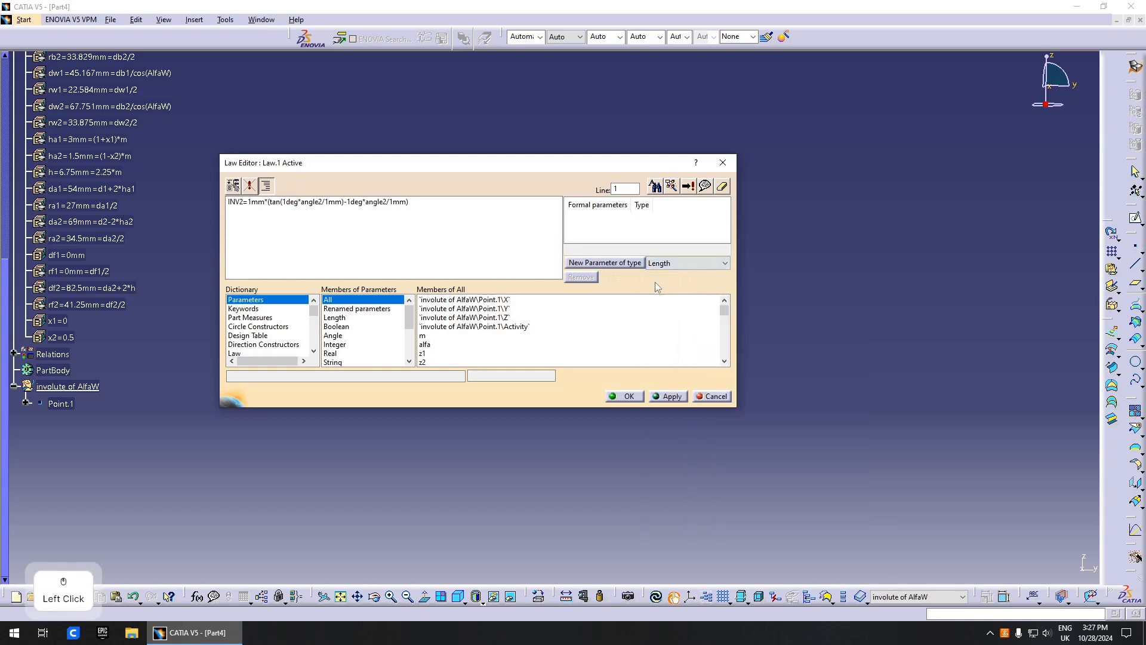
{"action": "left_click", "coordinate": [631, 262]}
{"action": "left_click_drag", "start_coordinate": [631, 249], "coordinate": [515, 239]}
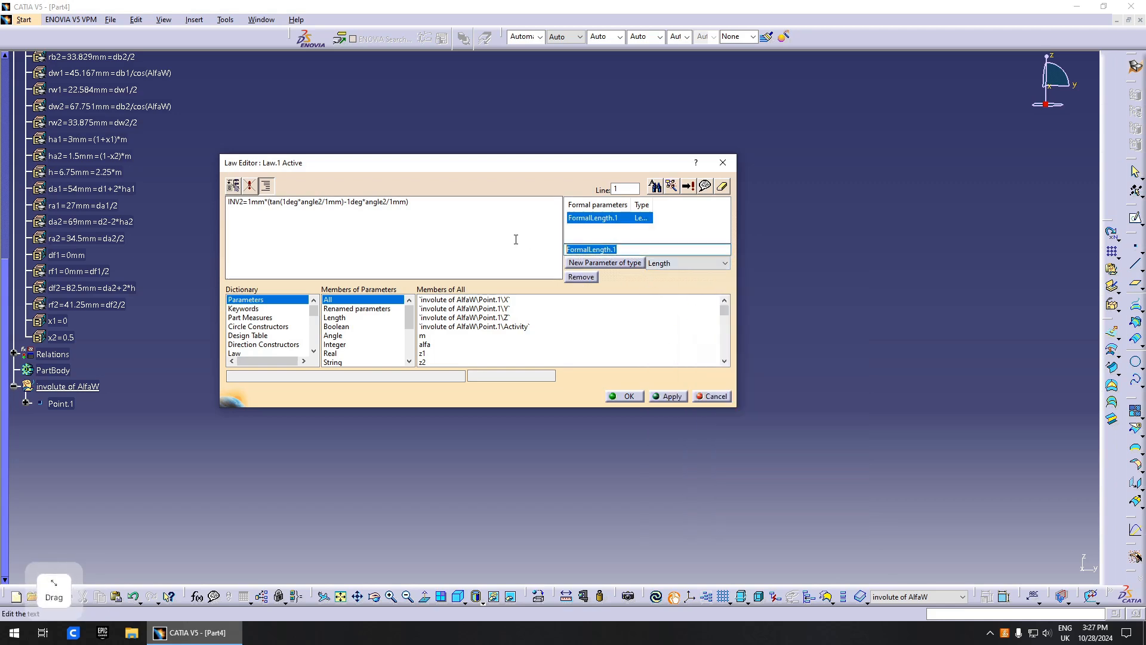
{"action": "type", "text": "INV2"}
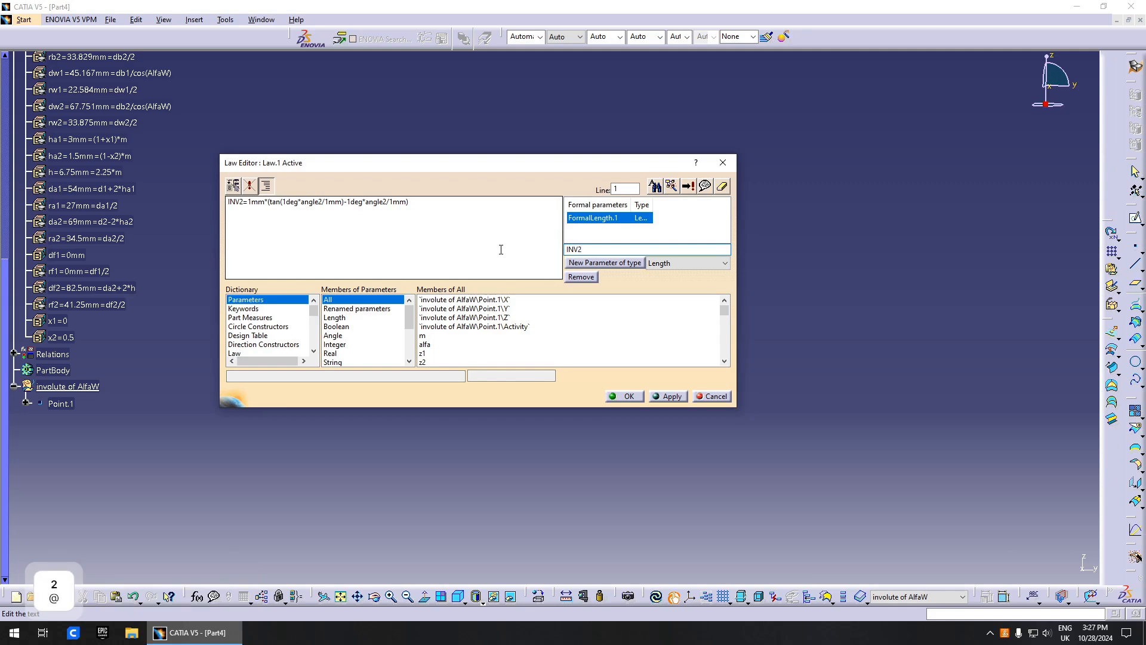
{"action": "left_click", "coordinate": [501, 250]}
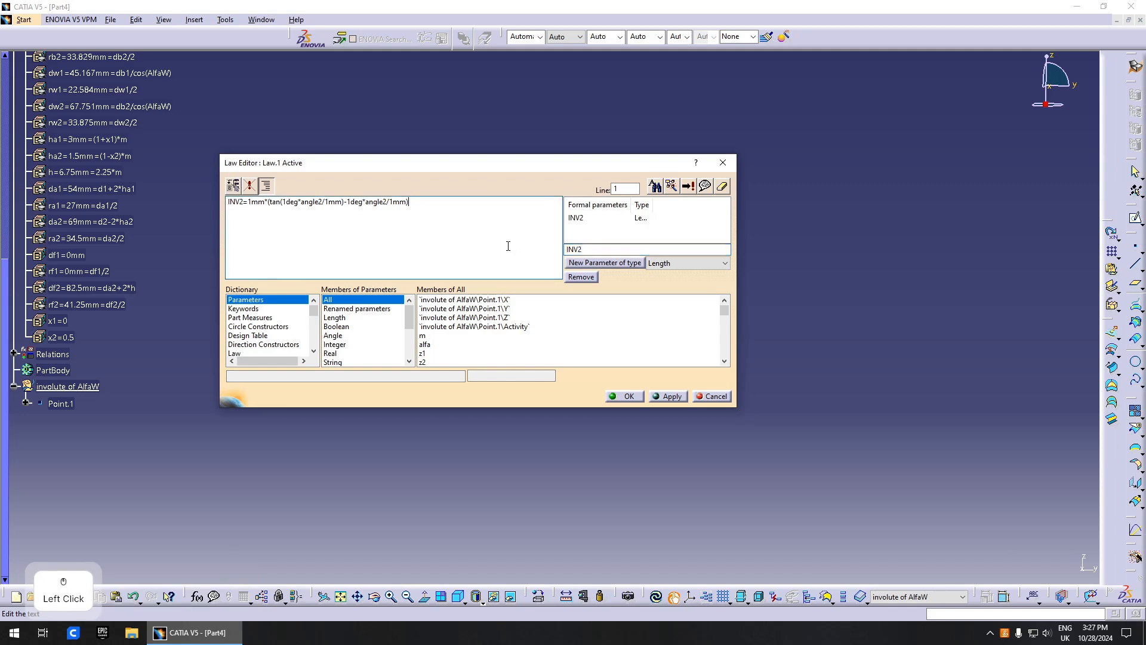
Step: Add a formal parameter of type Angle to the law and name it angle2
{"action": "left_click", "coordinate": [672, 266]}
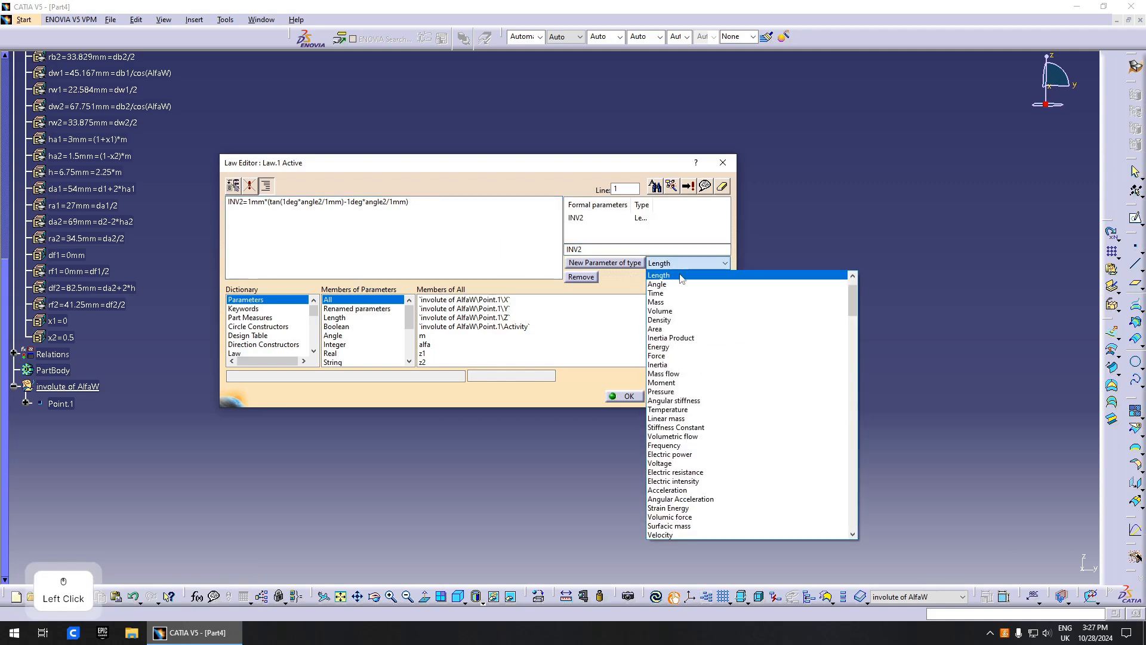
{"action": "left_click", "coordinate": [659, 282]}
{"action": "left_click", "coordinate": [633, 267]}
{"action": "left_click_drag", "start_coordinate": [622, 249], "coordinate": [427, 232]}
{"action": "type", "text": "angle"}
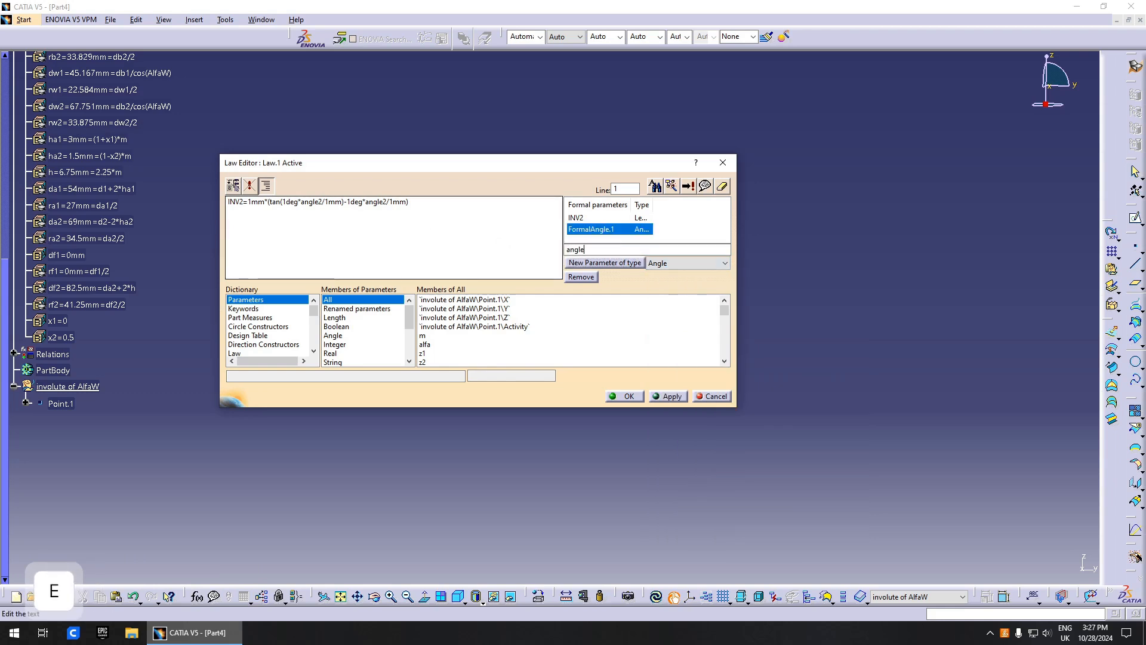
{"action": "type", "text": "2"}
{"action": "key", "text": "Return"}
{"action": "left_click", "coordinate": [427, 231]}
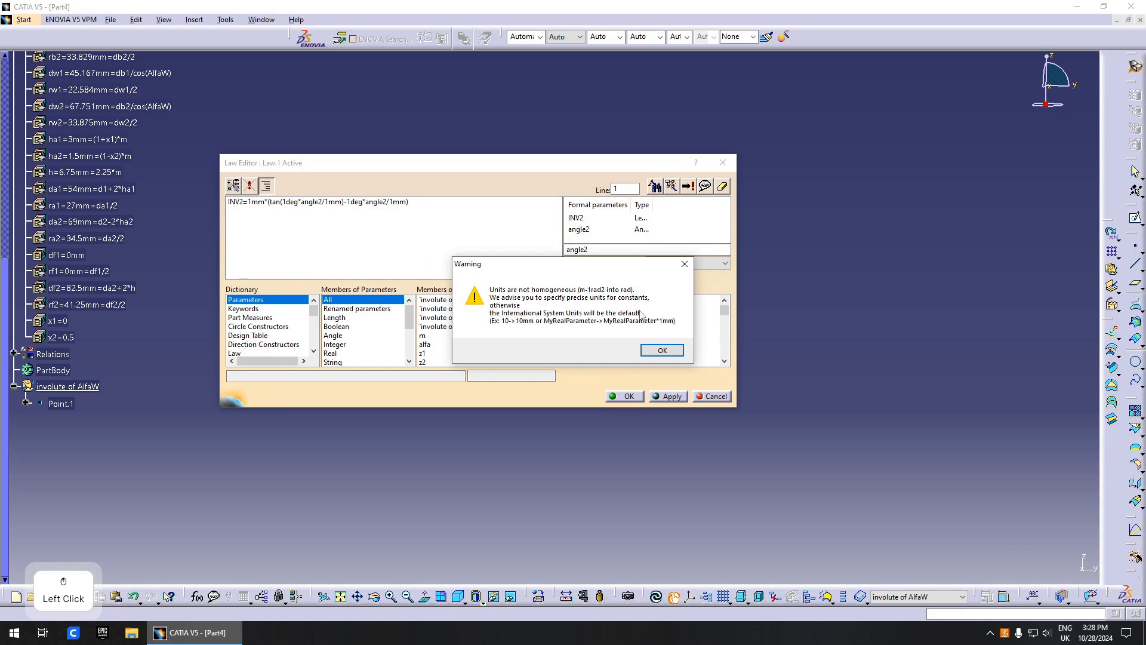
Step: Accept the law definition despite its unit mismatch and expand the Relations branch to locate Law.1
{"action": "left_click", "coordinate": [662, 350]}
{"action": "left_click", "coordinate": [624, 396]}
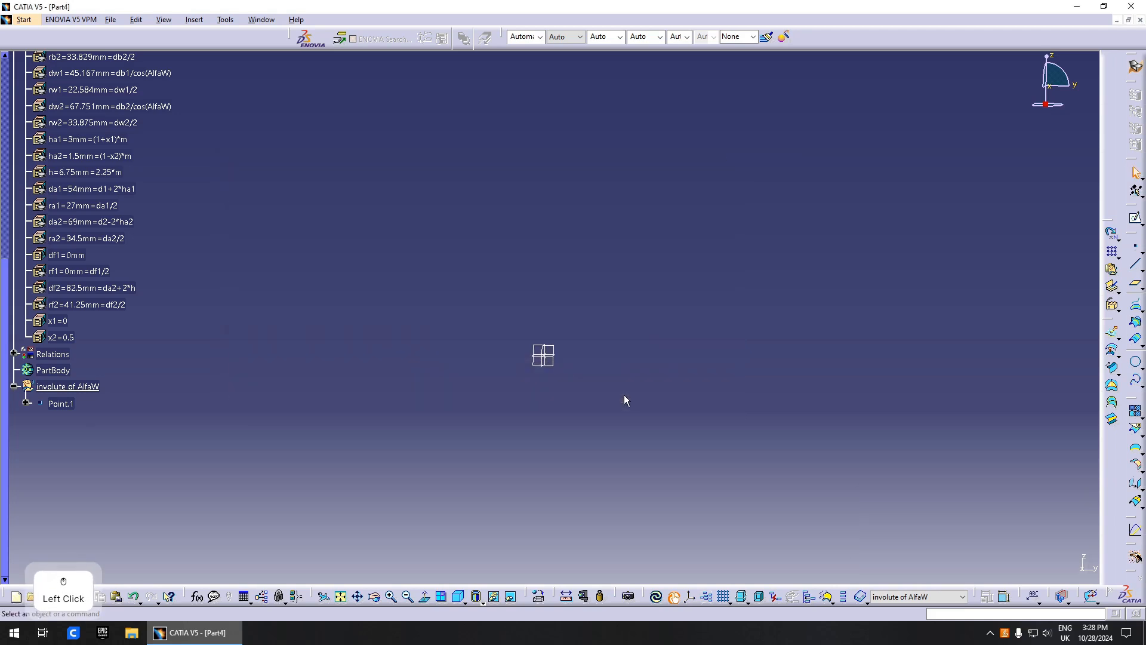
{"action": "left_click", "coordinate": [14, 355]}
{"action": "scroll", "coordinate": [210, 349], "scroll_direction": "down", "scroll_amount": 3}
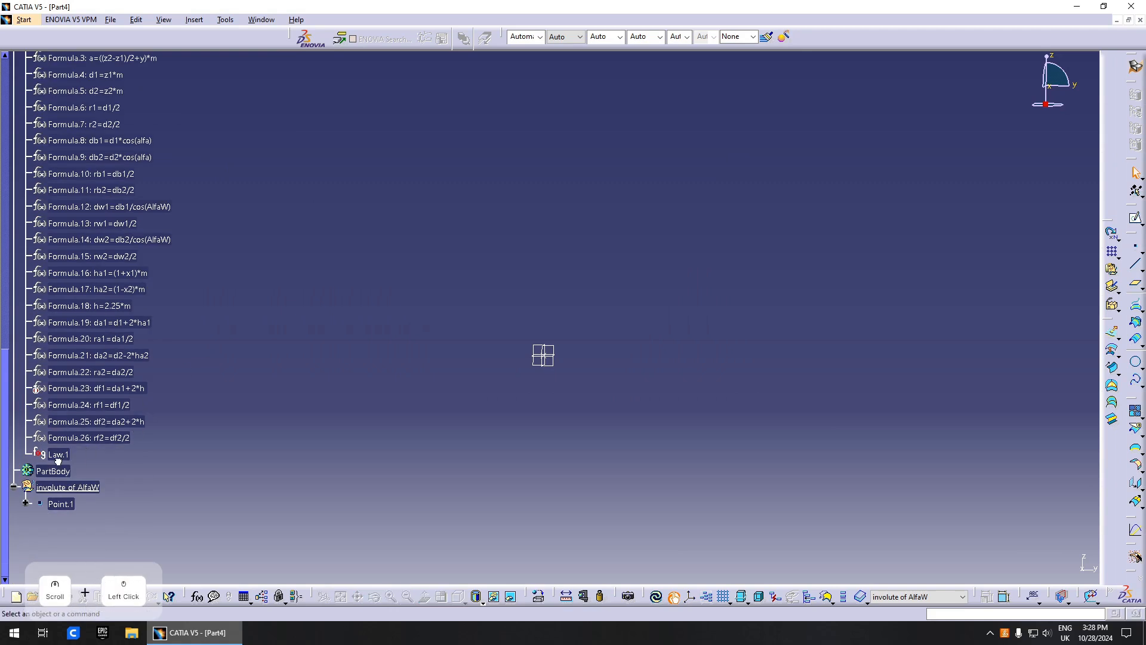
{"action": "left_click", "coordinate": [58, 455]}
{"action": "scroll", "coordinate": [77, 450], "scroll_direction": "down", "scroll_amount": 3}
Step: Redefine Point.1 as an on-plane point on the yz plane with H set to 0 mm
{"action": "left_click", "coordinate": [62, 398]}
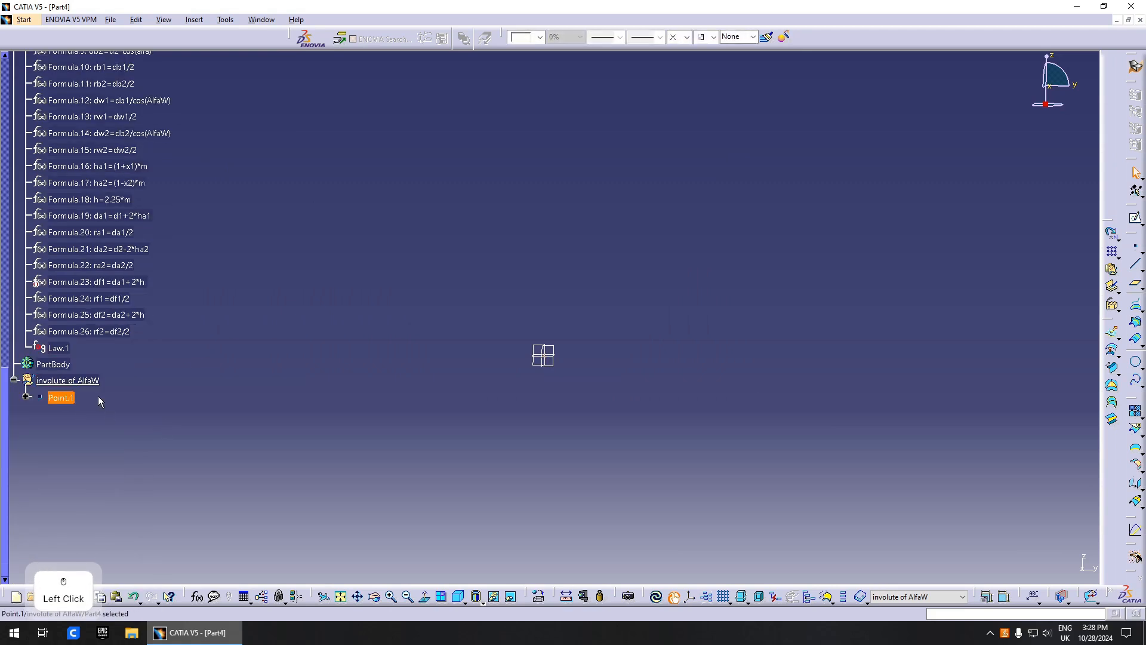
{"action": "double_click", "coordinate": [62, 398]}
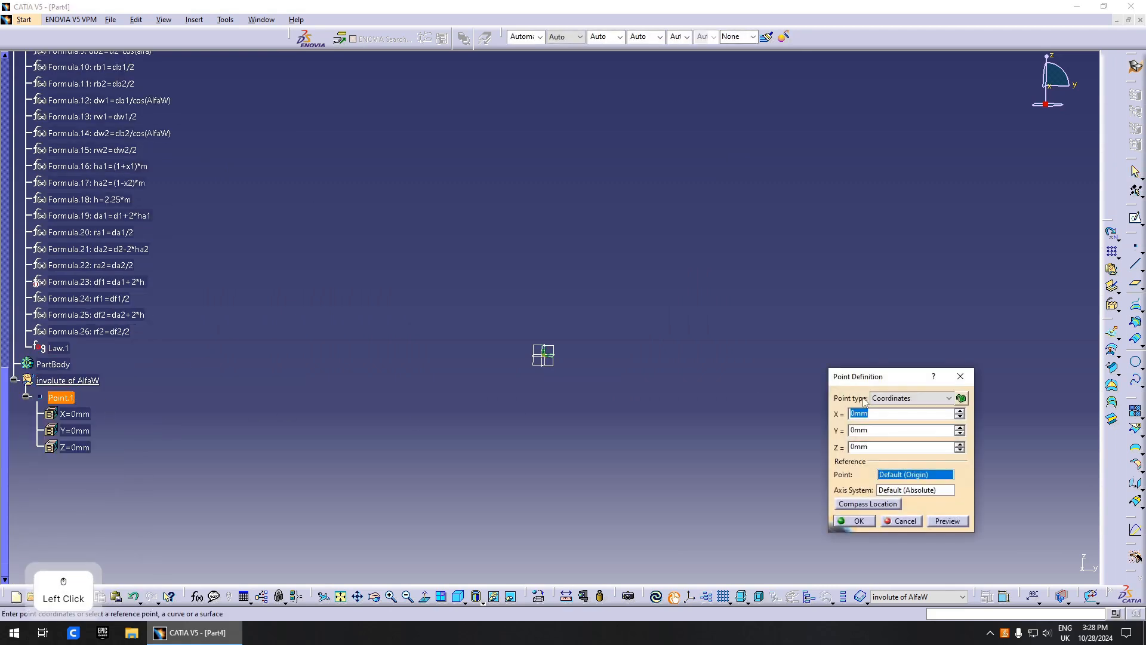
{"action": "left_click", "coordinate": [908, 398]}
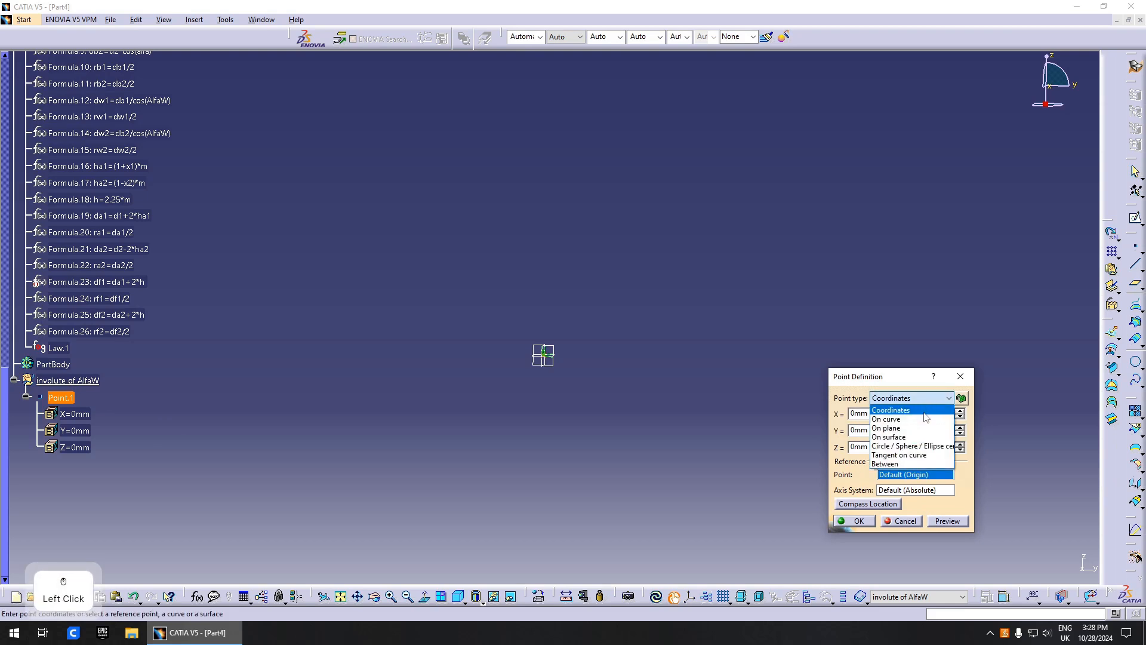
{"action": "left_click", "coordinate": [886, 428]}
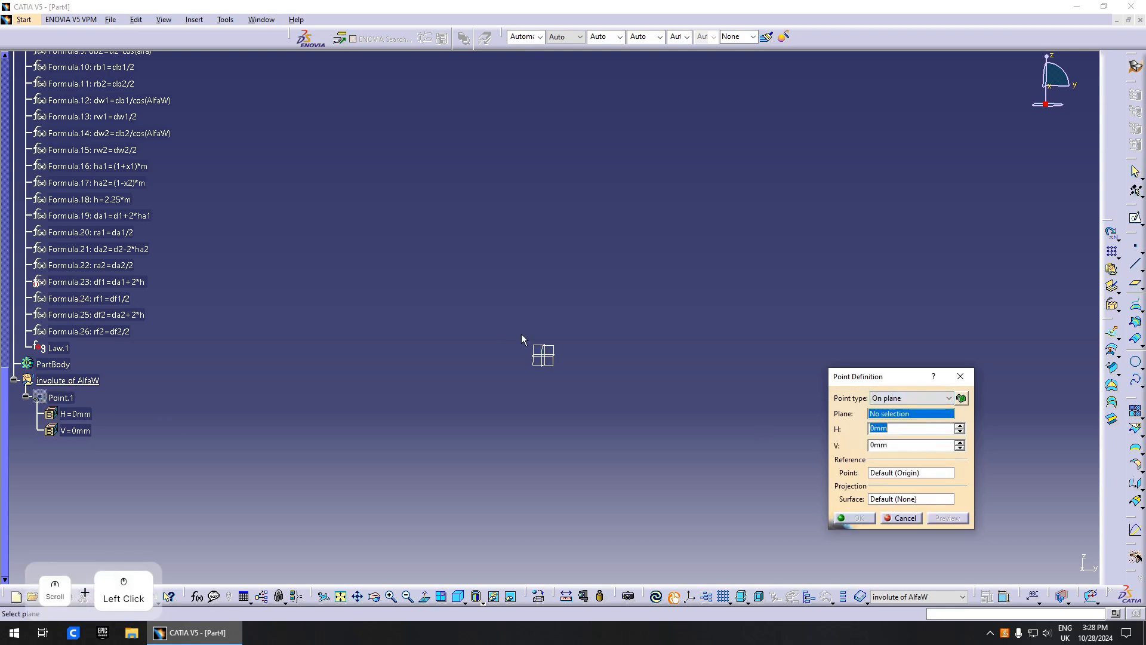
{"action": "left_click", "coordinate": [555, 347]}
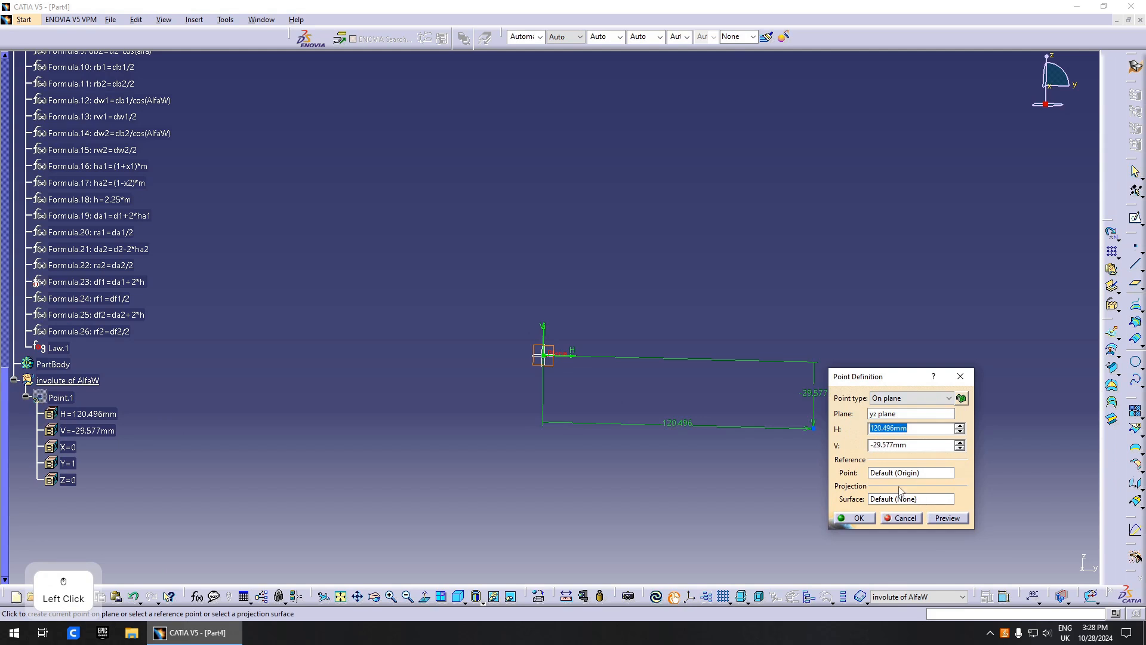
{"action": "type", "text": "0"}
Step: Start a formula for the V coordinate of Point.1 and insert a reference to Law.1
{"action": "left_click", "coordinate": [910, 445]}
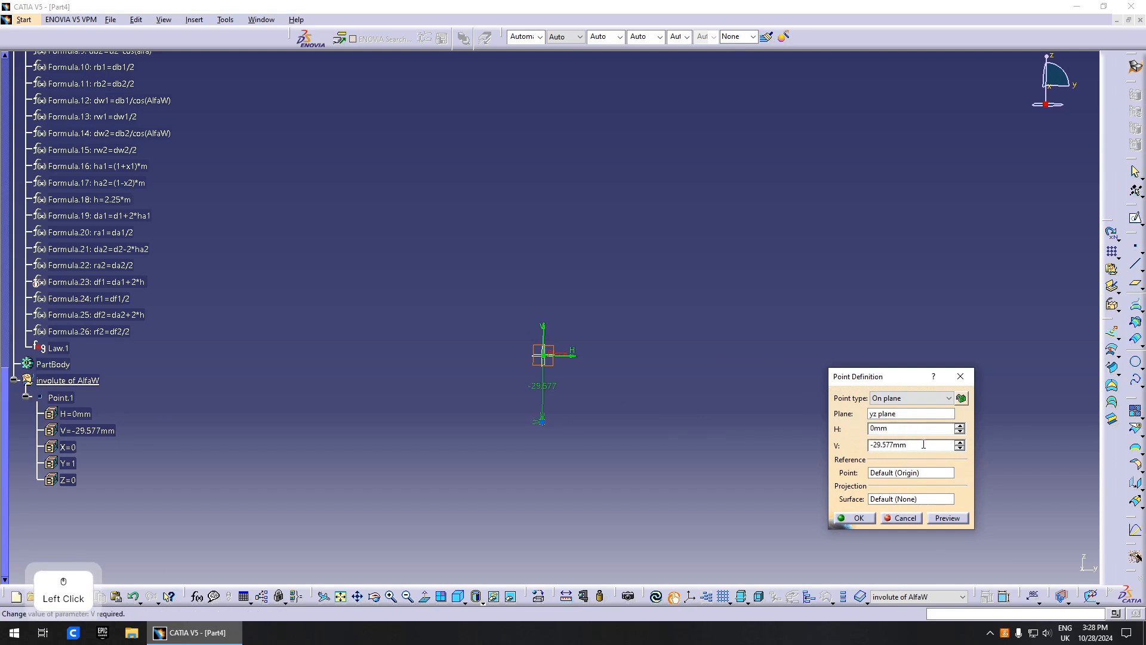
{"action": "left_click_drag", "start_coordinate": [908, 445], "coordinate": [871, 444]}
{"action": "right_click", "coordinate": [872, 444]}
{"action": "left_click", "coordinate": [905, 456]}
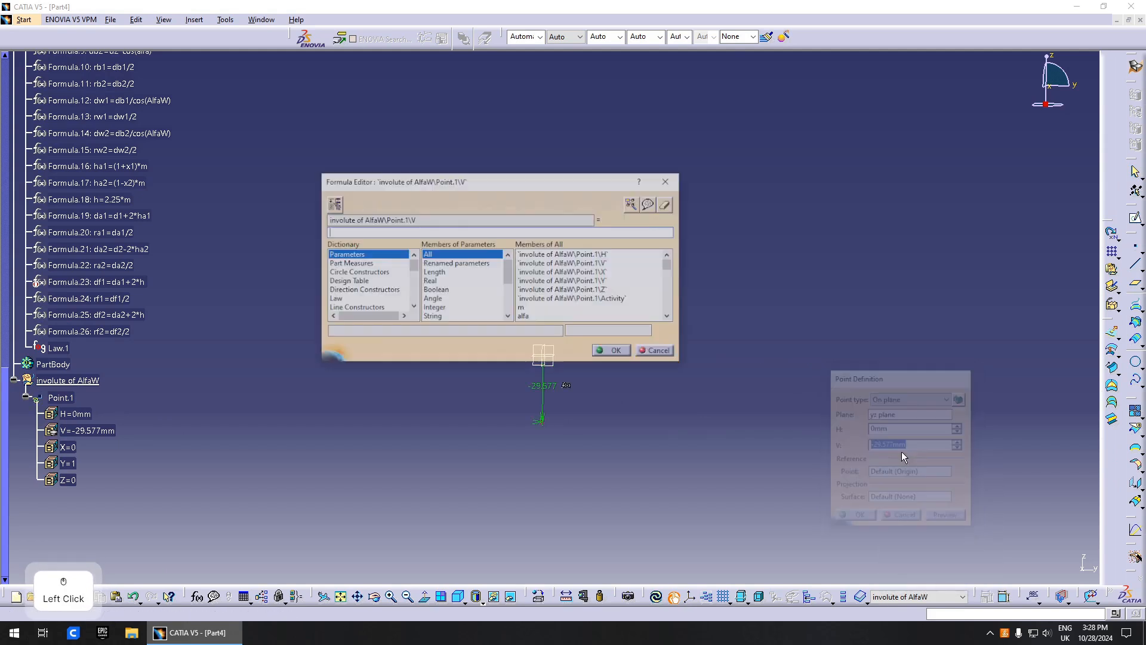
{"action": "left_click_drag", "start_coordinate": [494, 187], "coordinate": [681, 170]}
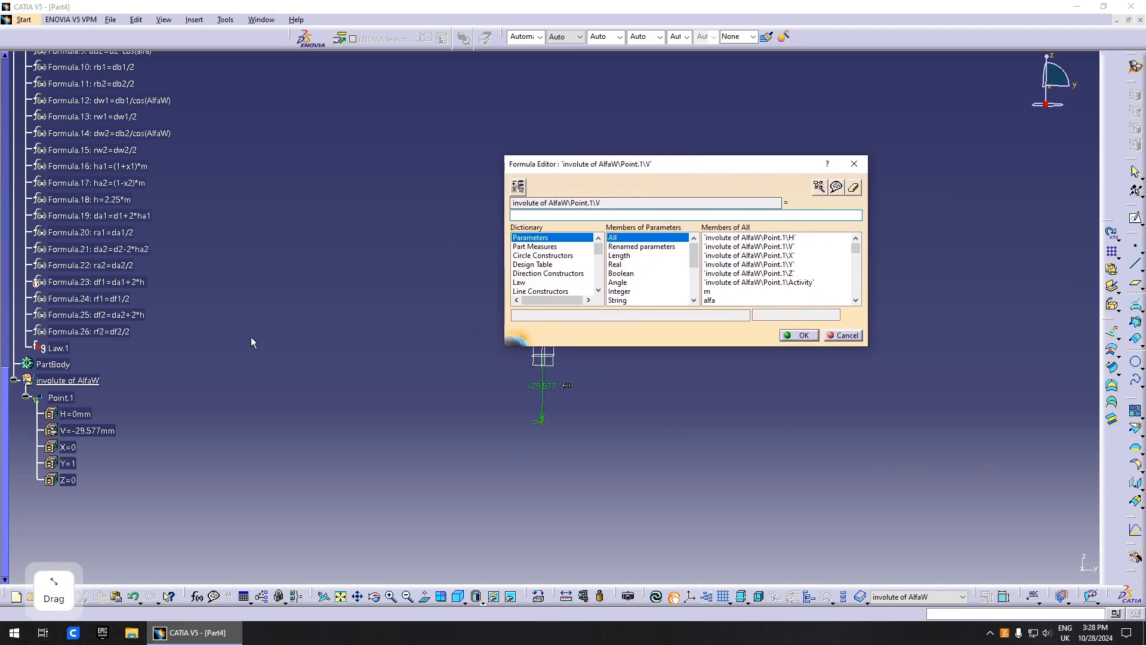
{"action": "left_click", "coordinate": [58, 348]}
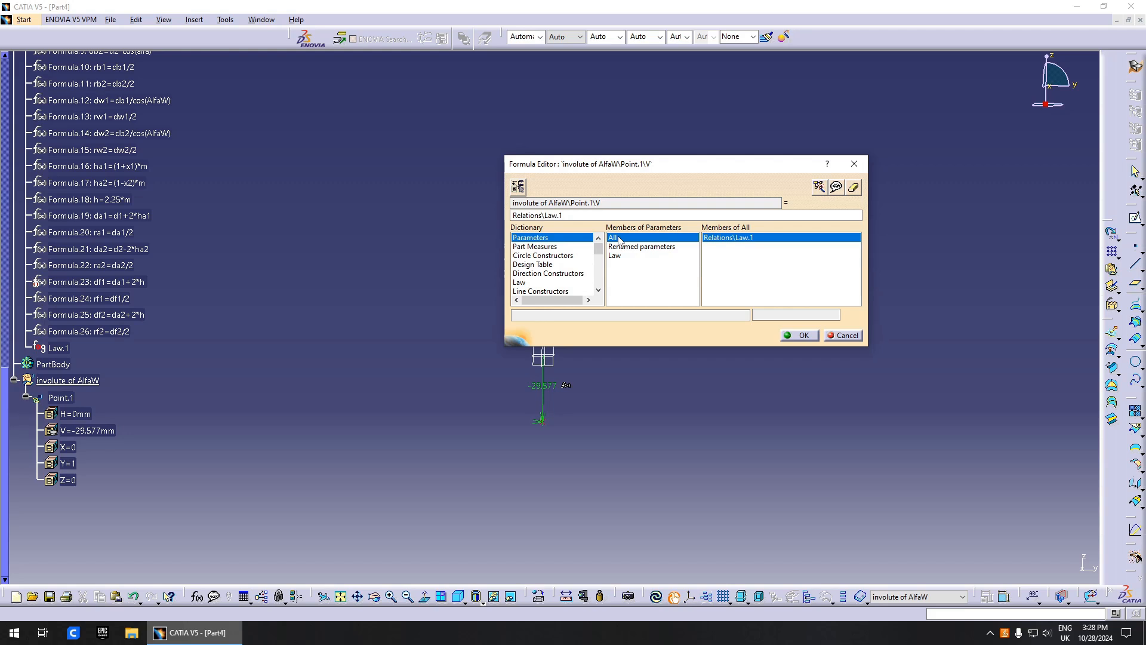
Step: Complete V's formula as Relations\Law.1.Evaluate(`involute of AlfaW\Point.1\H`), allow its automatic update and accept the point definition
{"action": "key", "text": "BackSpace"}
{"action": "type", "text": ".Eva"}
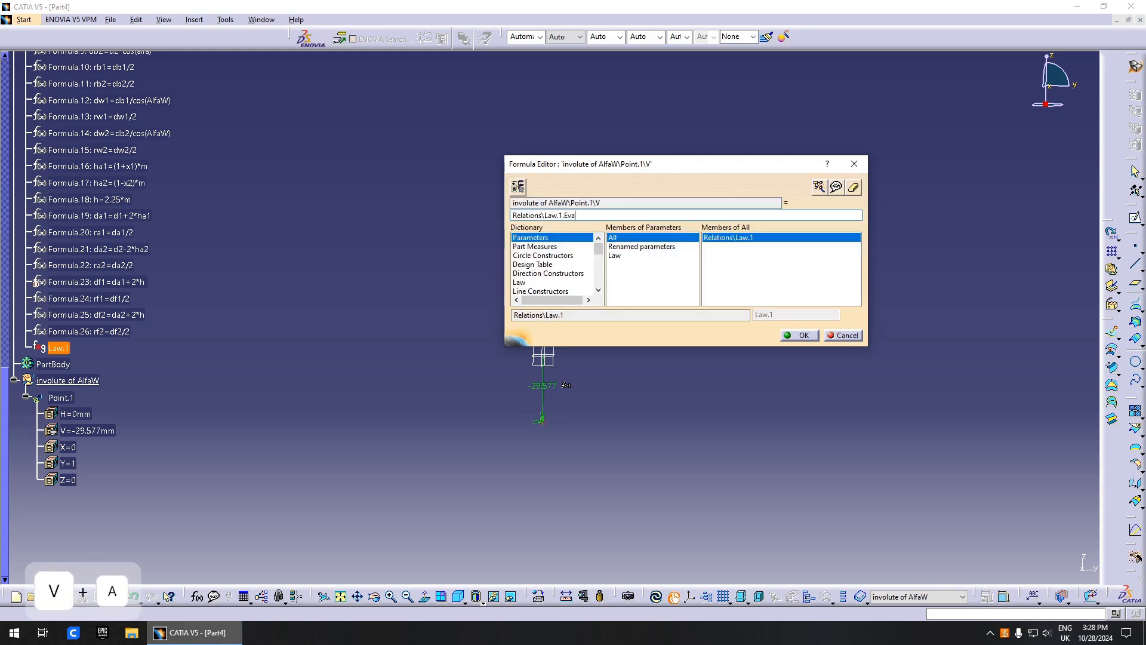
{"action": "type", "text": "luate("}
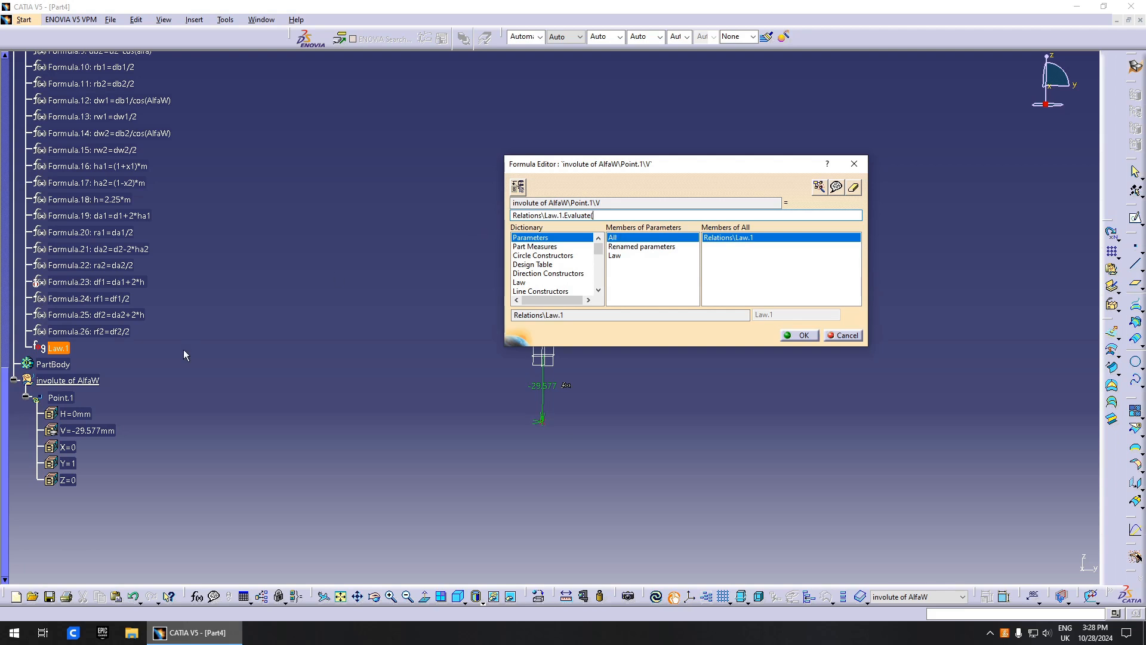
{"action": "left_click", "coordinate": [81, 413]}
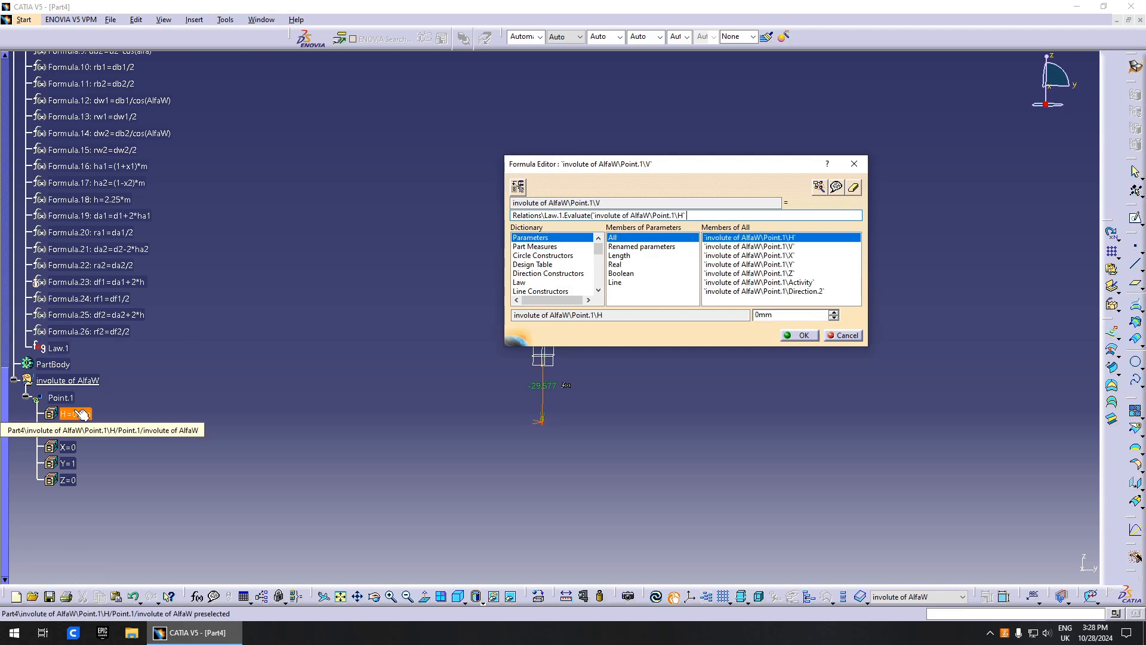
{"action": "type", "text": ")"}
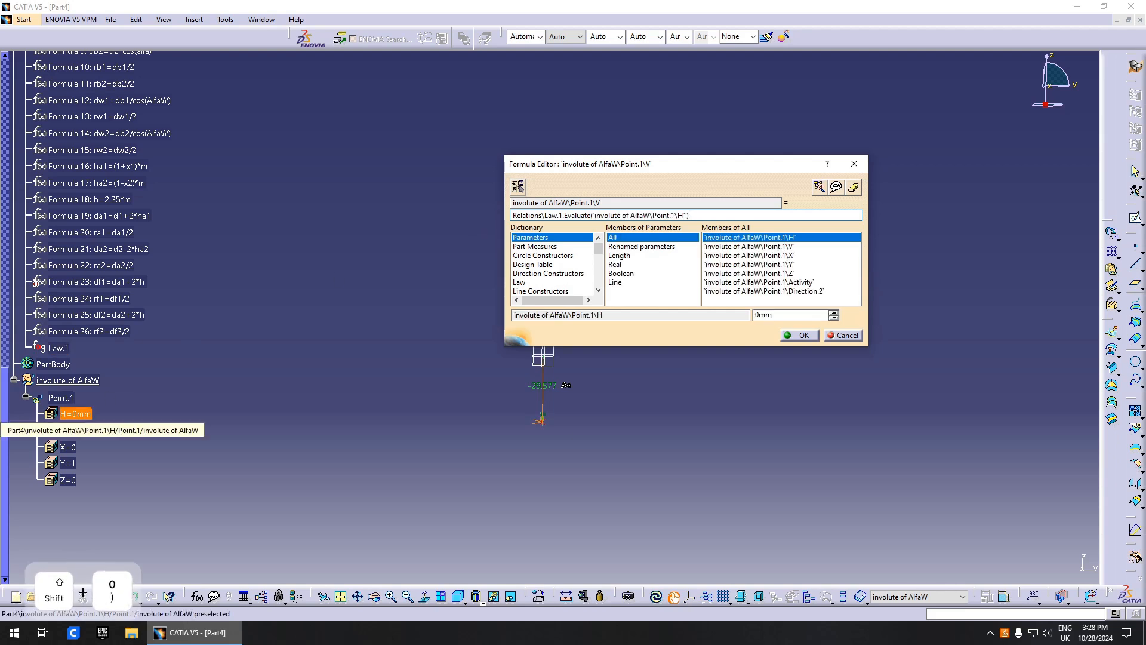
{"action": "left_click", "coordinate": [804, 335]}
{"action": "left_click", "coordinate": [604, 348]}
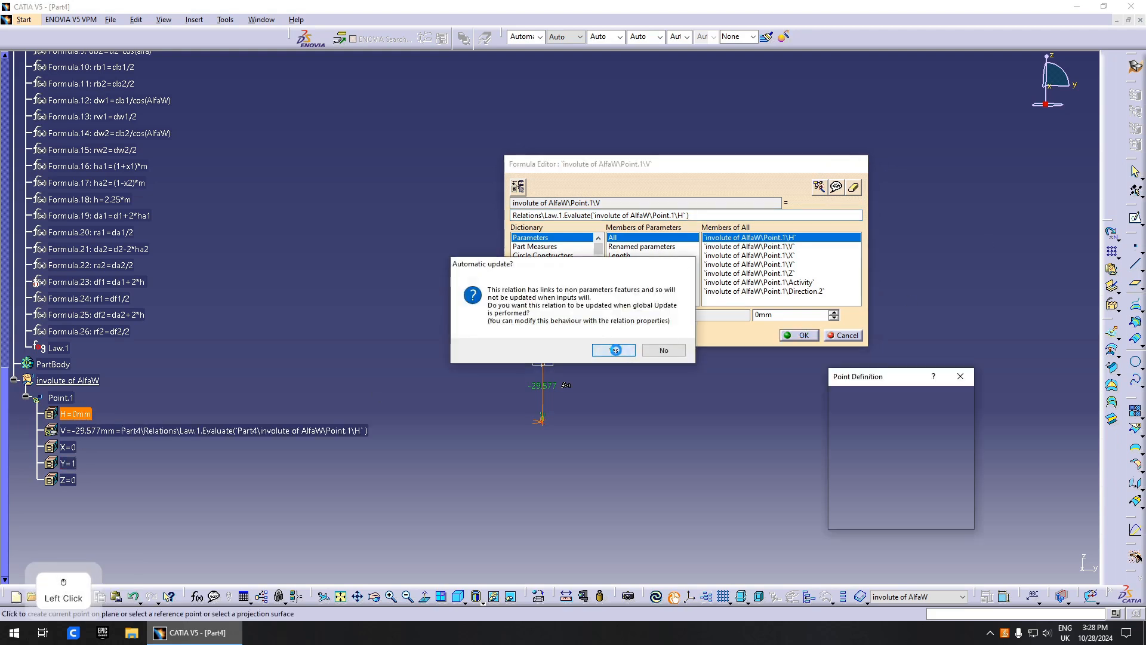
{"action": "left_click", "coordinate": [662, 351]}
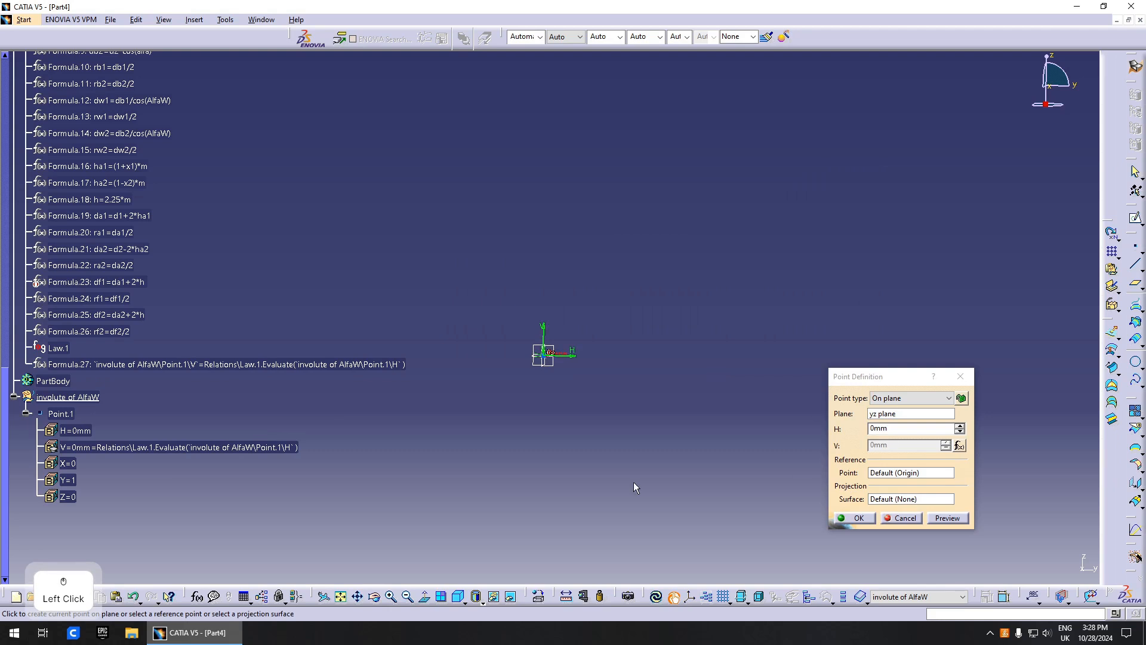
{"action": "left_click", "coordinate": [858, 518]}
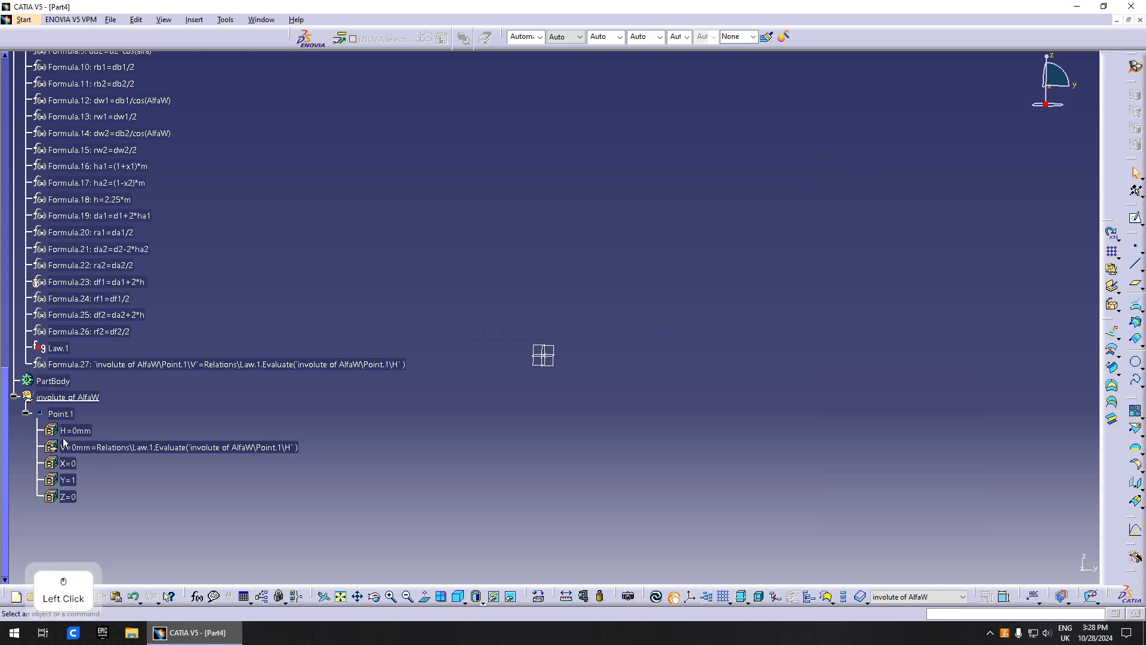
Step: Duplicate Point.1 in the involute of AlfaW set, set the copy's H to 10 mm and update the part
{"action": "left_click", "coordinate": [99, 434]}
{"action": "left_click", "coordinate": [83, 397]}
{"action": "key", "text": "ctrl+v"}
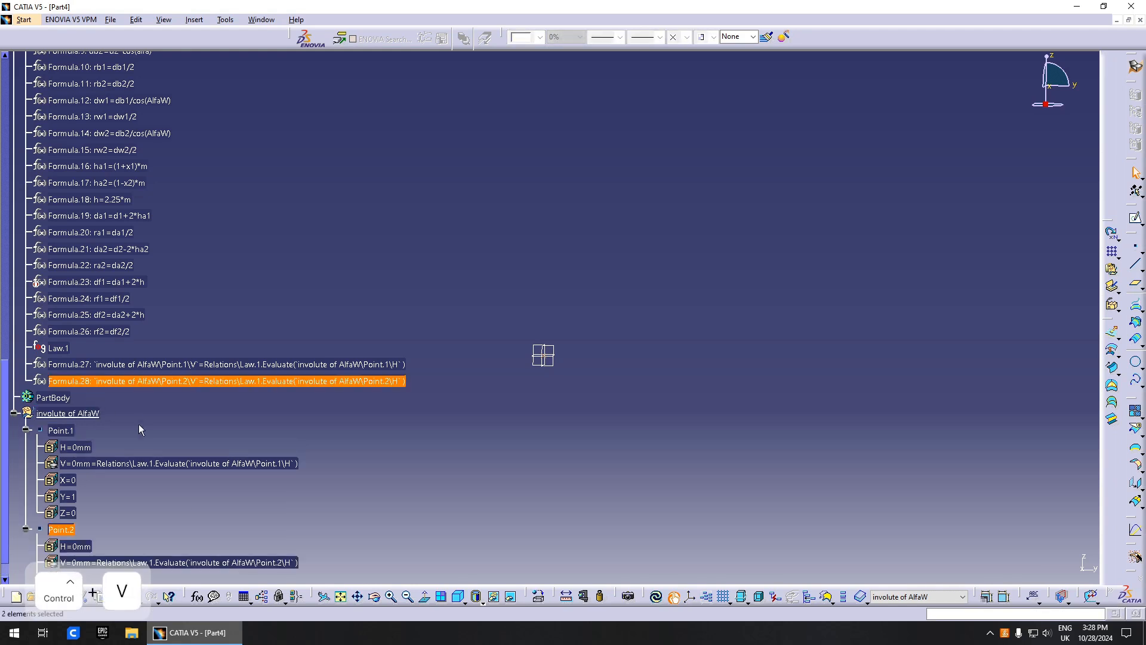
{"action": "scroll", "coordinate": [179, 421], "scroll_direction": "down", "scroll_amount": 3}
{"action": "double_click", "coordinate": [75, 386]}
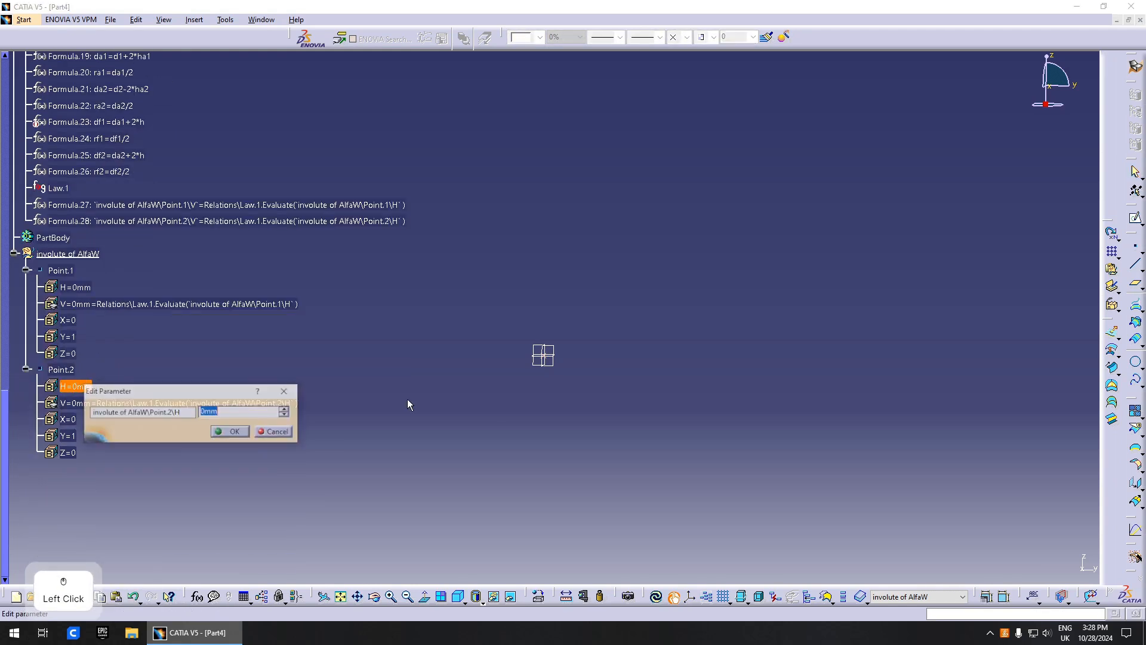
{"action": "type", "text": "10"}
{"action": "key", "text": "Return"}
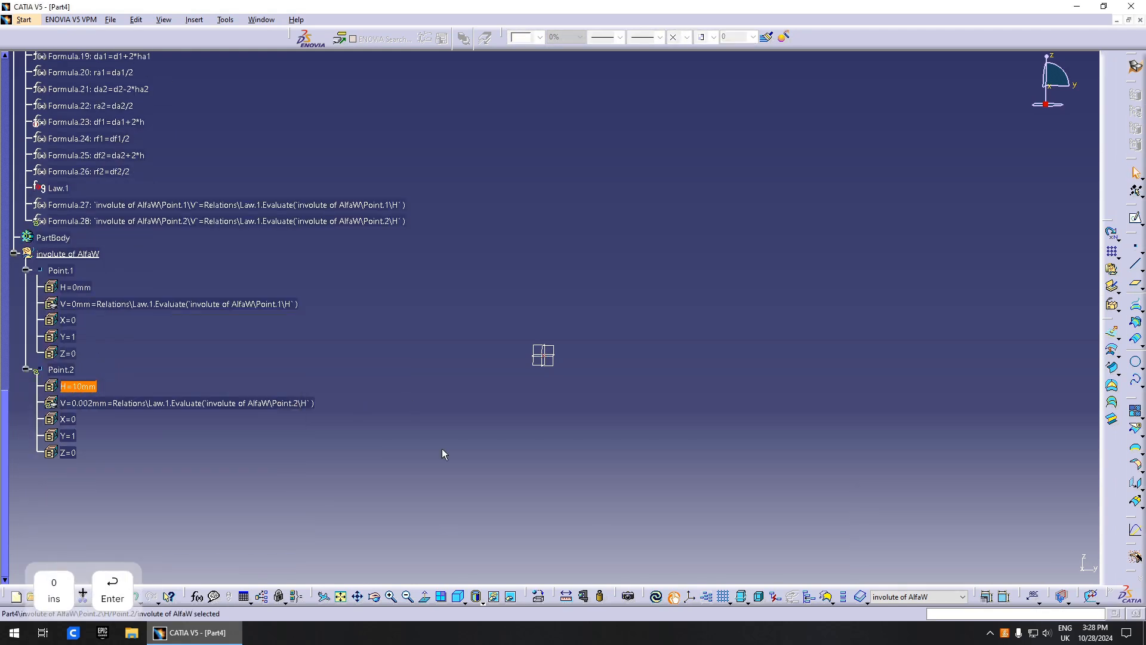
{"action": "key", "text": "ctrl+u"}
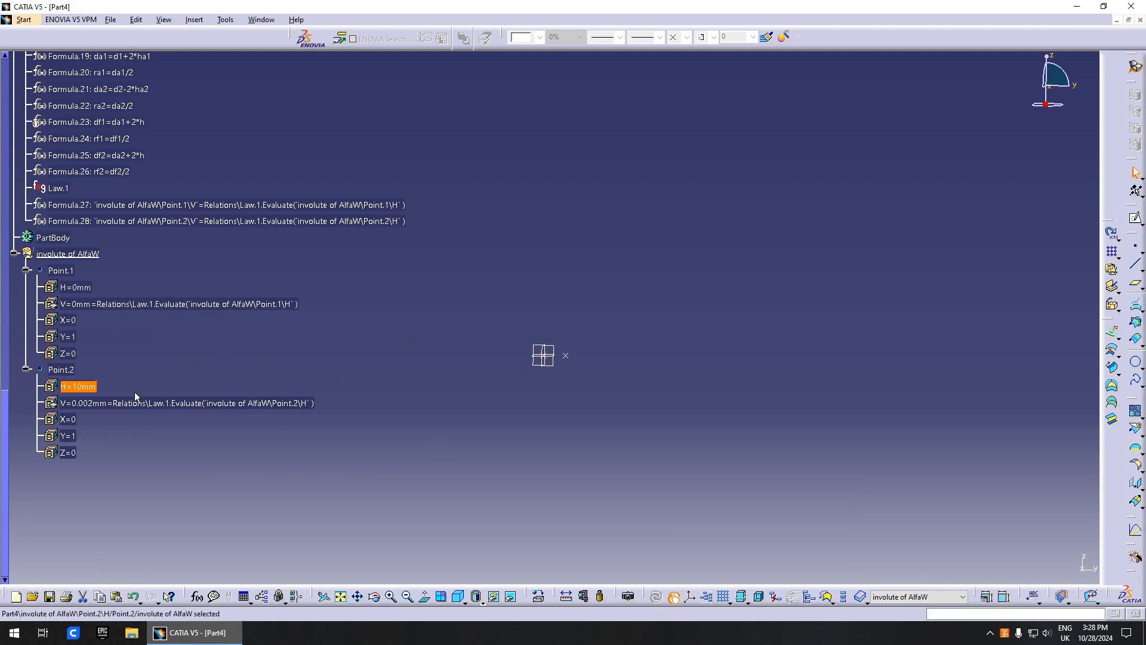
{"action": "left_click", "coordinate": [115, 403]}
{"action": "left_click", "coordinate": [77, 386]}
{"action": "left_click", "coordinate": [109, 305]}
{"action": "left_click", "coordinate": [138, 395]}
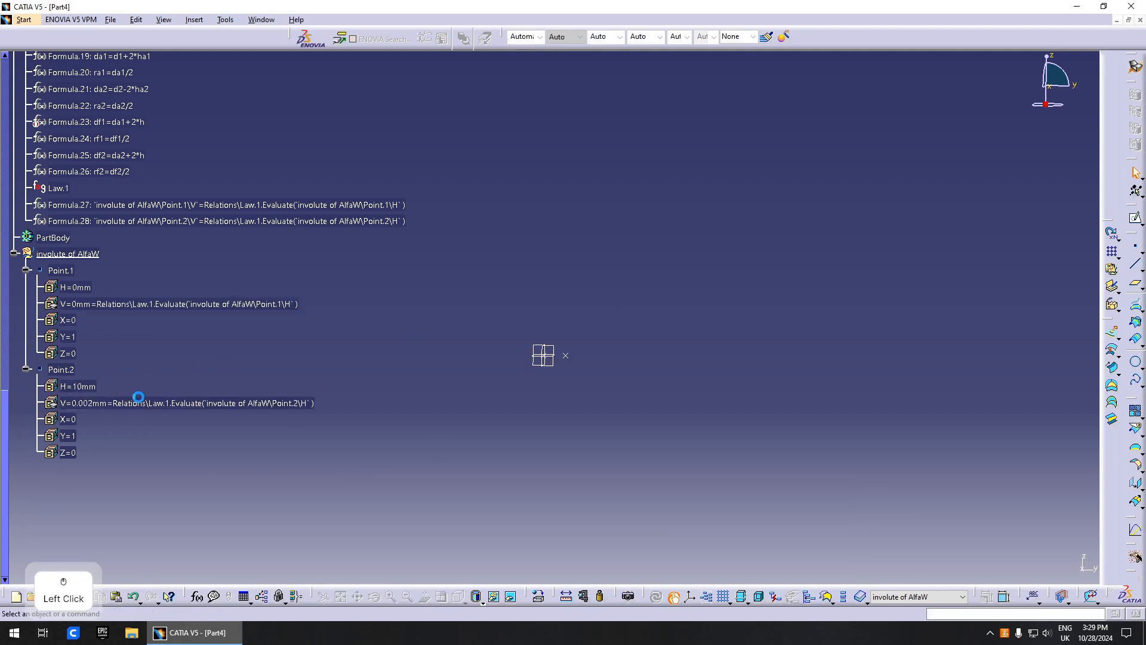
{"action": "double_click", "coordinate": [117, 304]}
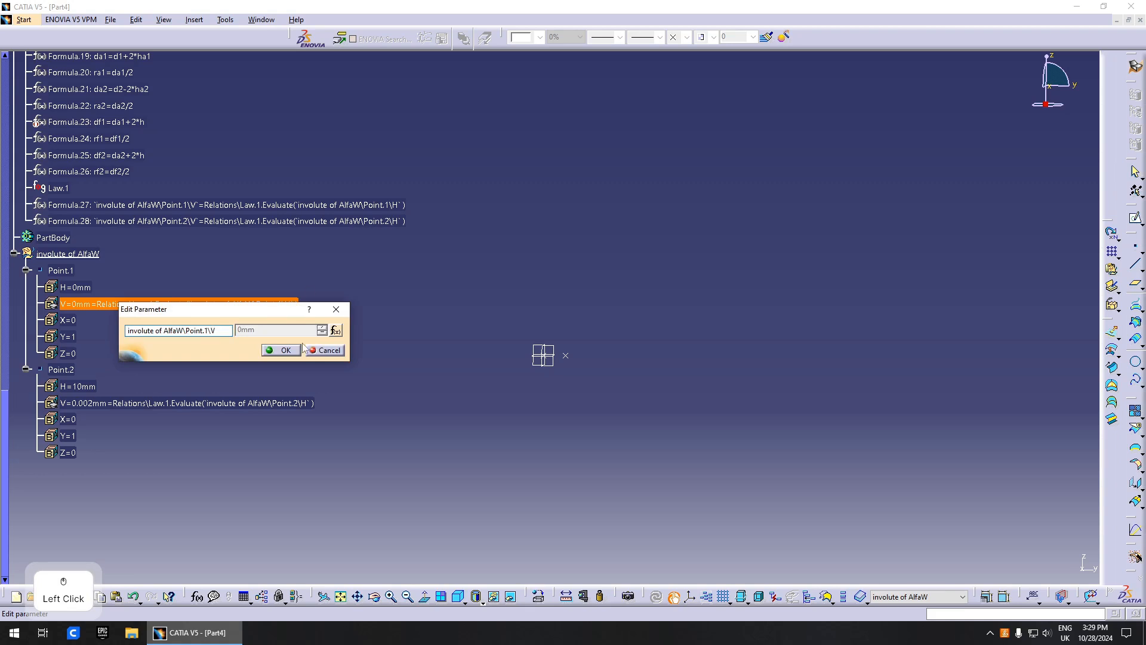
{"action": "left_click", "coordinate": [336, 330]}
{"action": "left_click", "coordinate": [801, 334]}
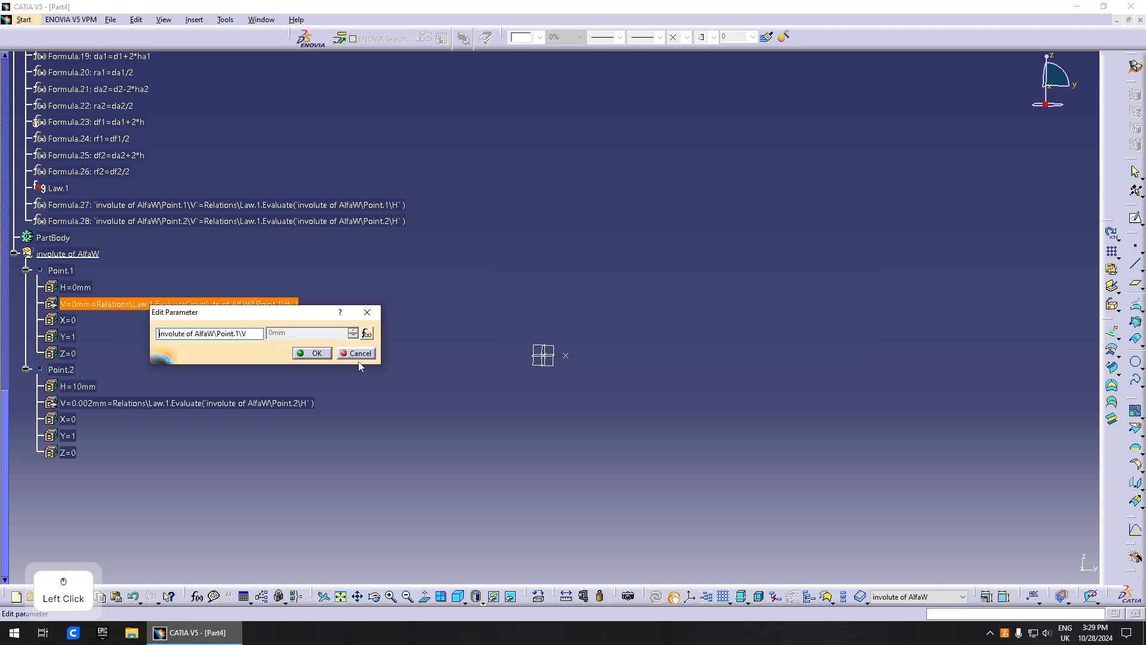
{"action": "left_click", "coordinate": [356, 357]}
Step: Multiply the law evaluation in the V formula of Point.1 by 1000 and accept the change
{"action": "double_click", "coordinate": [246, 305]}
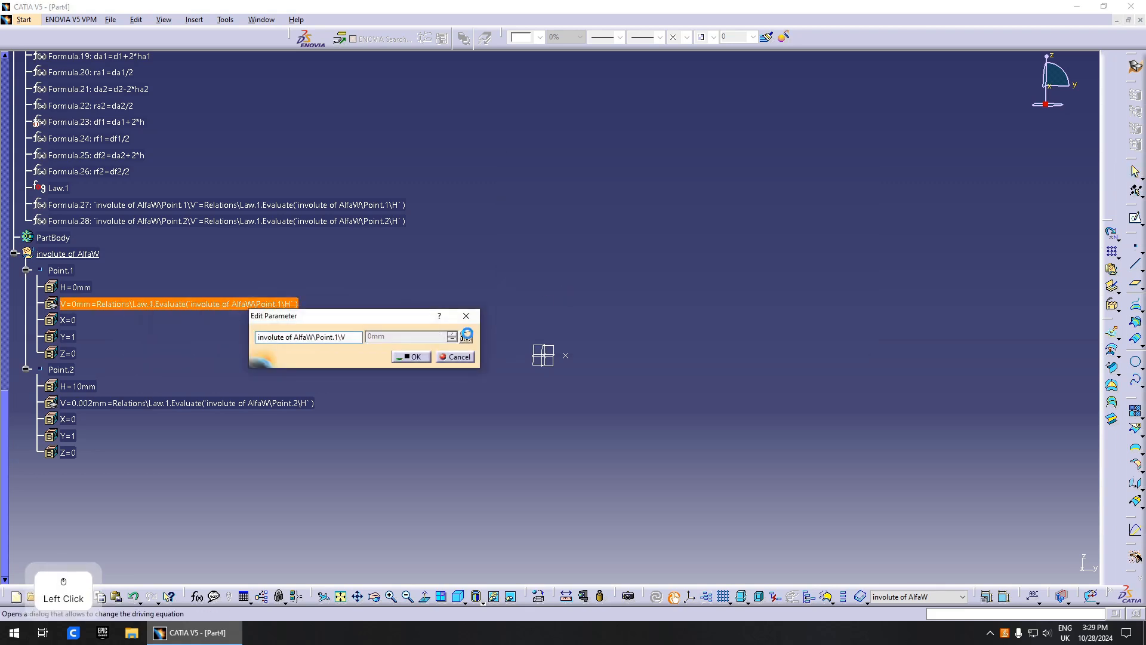
{"action": "left_click", "coordinate": [467, 335]}
{"action": "left_click", "coordinate": [705, 216]}
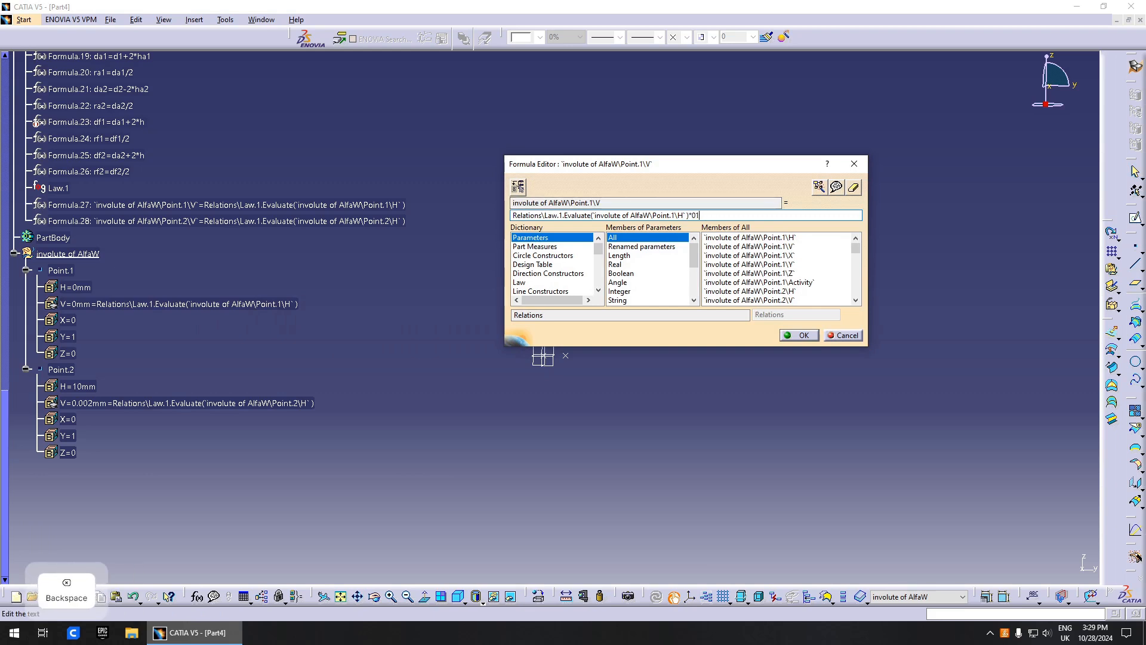
{"action": "key", "text": "Return"}
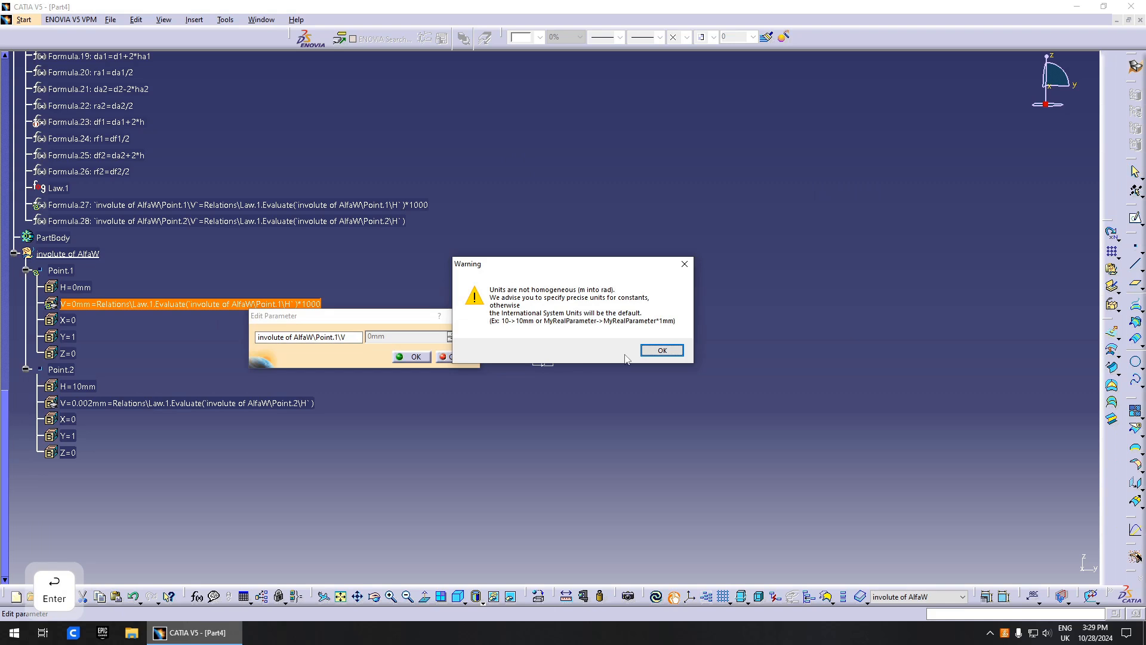
{"action": "left_click", "coordinate": [661, 349]}
{"action": "left_click", "coordinate": [411, 356]}
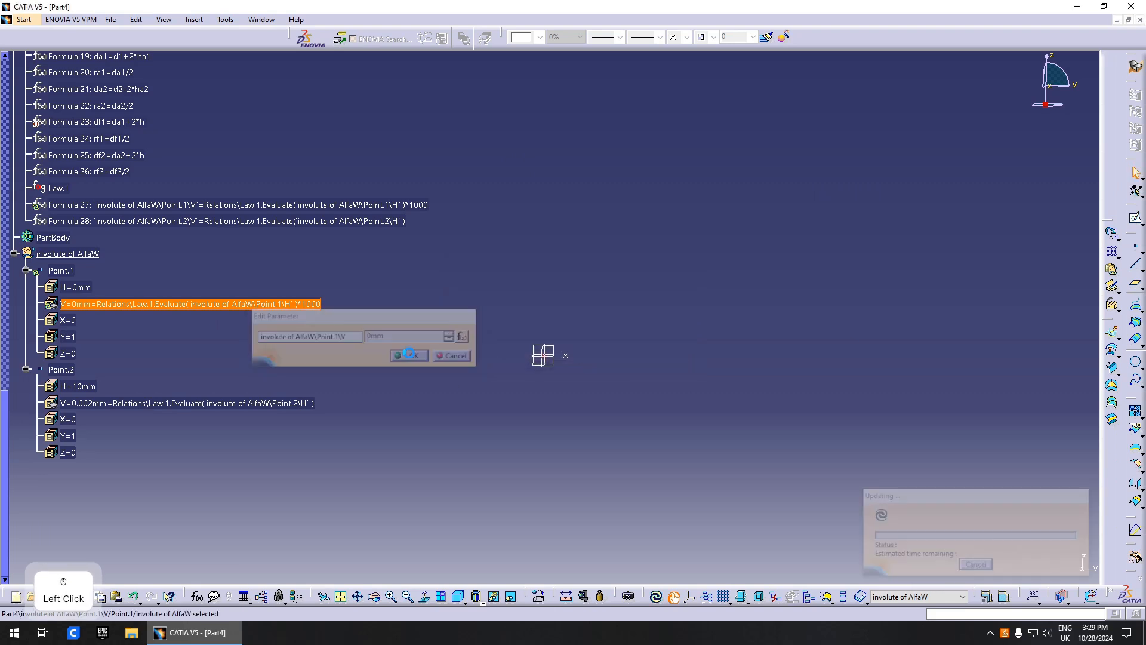
Step: Delete Point.2 and duplicate the corrected Point.1 in the involute of AlfaW set
{"action": "left_click", "coordinate": [62, 370]}
{"action": "key", "text": "Delete"}
{"action": "left_click", "coordinate": [60, 253]}
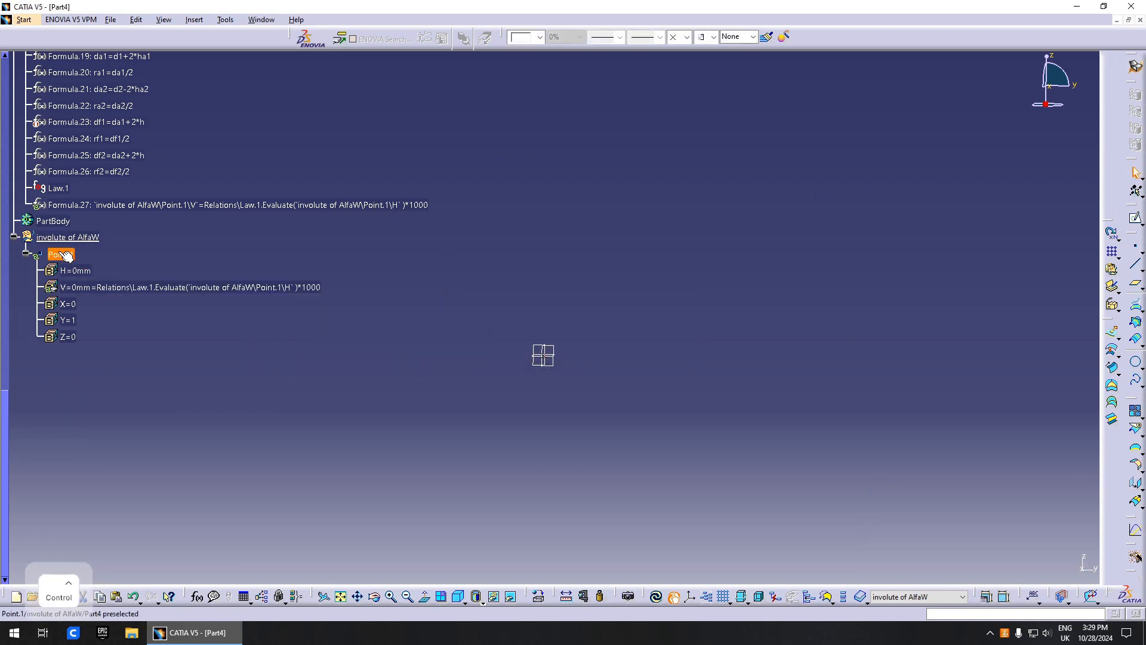
{"action": "key", "text": "ctrl+u"}
{"action": "key", "text": "ctrl+c"}
{"action": "left_click", "coordinate": [77, 238]}
{"action": "key", "text": "ctrl+v"}
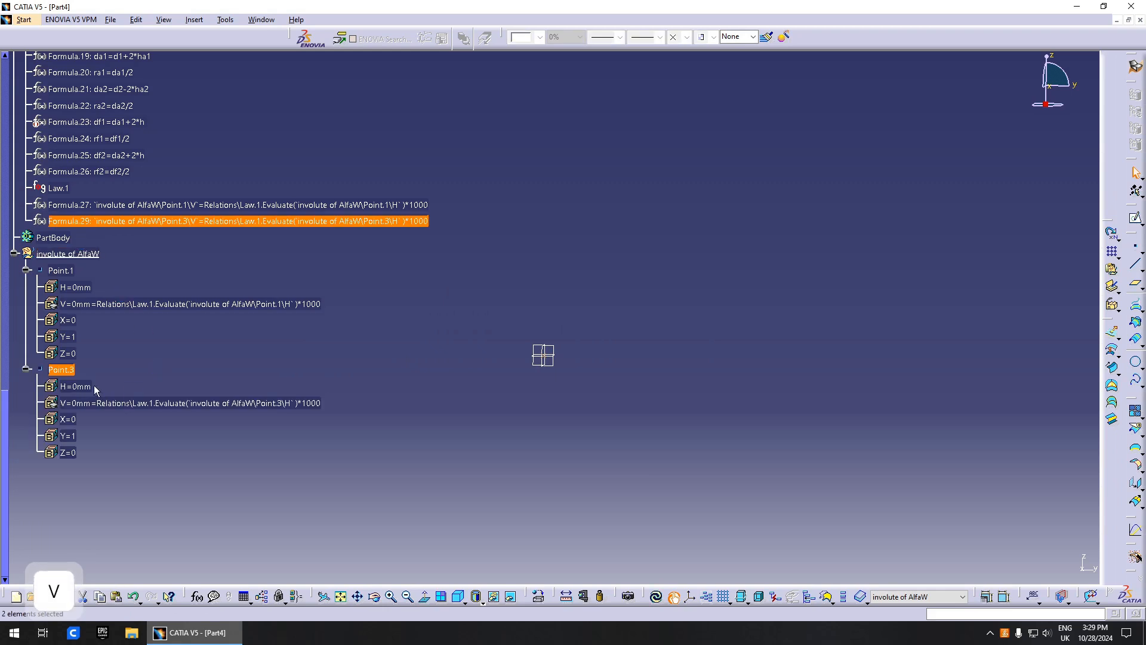
Step: Set H of Point.3 to 10 mm and update the part
{"action": "left_click", "coordinate": [214, 403]}
{"action": "double_click", "coordinate": [82, 387]}
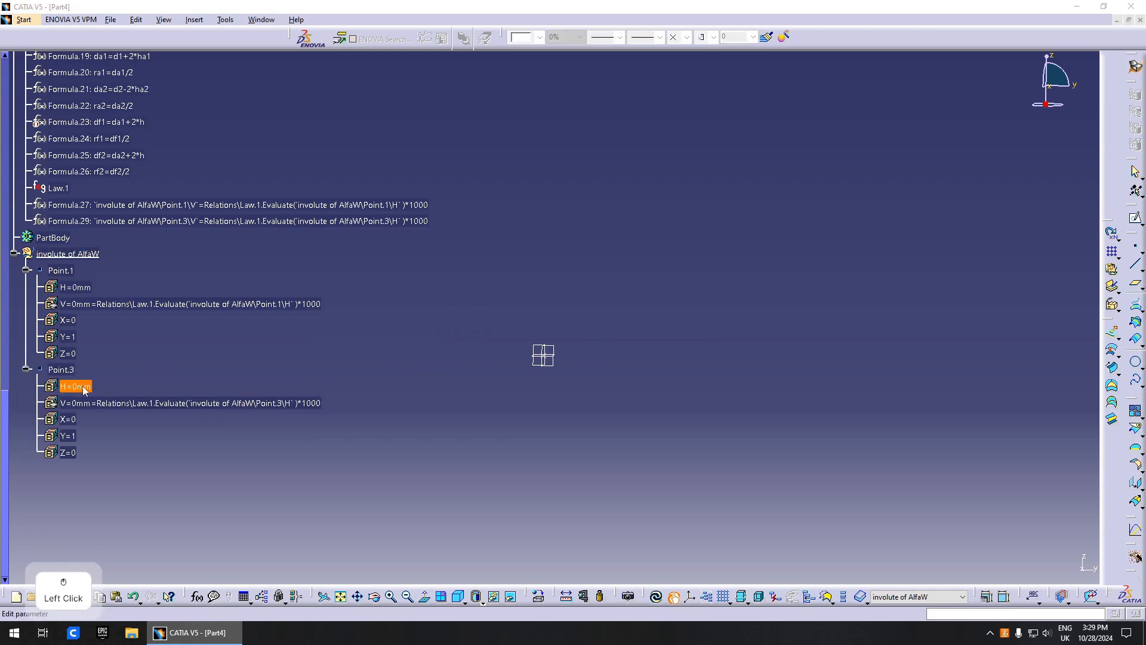
{"action": "type", "text": "10"}
{"action": "key", "text": "Return"}
{"action": "key", "text": "ctrl+u"}
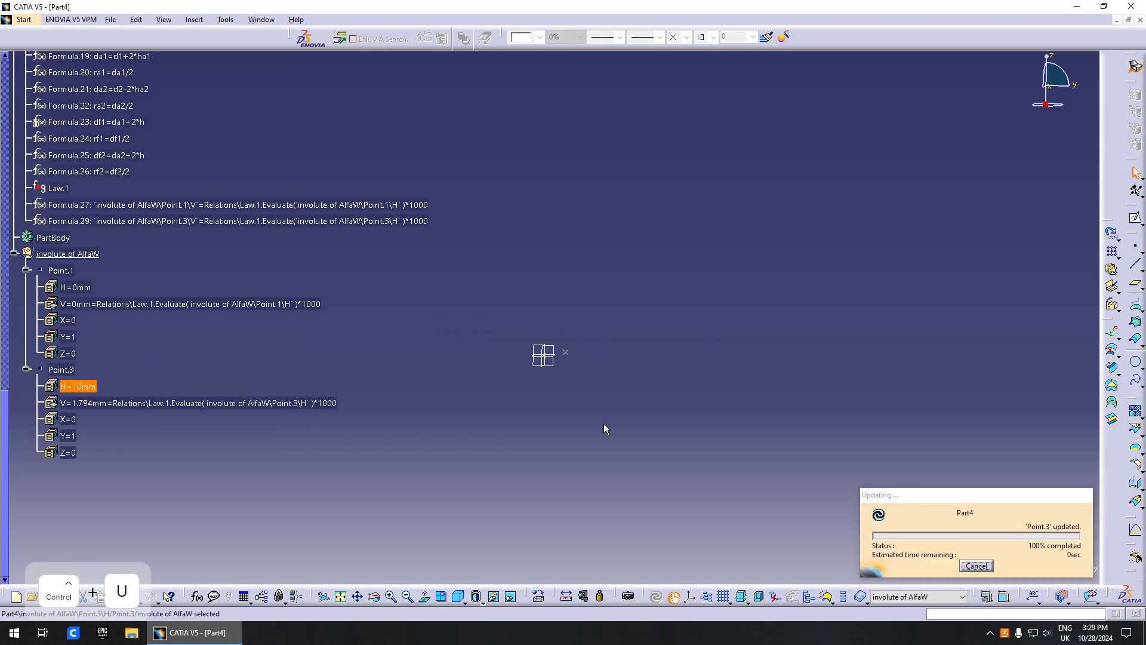
Step: Duplicate Point.3 together with its V formula in the involute of AlfaW set
{"action": "left_click", "coordinate": [531, 373]}
{"action": "middle_click_drag", "start_coordinate": [604, 406], "coordinate": [630, 368]}
{"action": "left_click", "coordinate": [625, 347]}
{"action": "left_click", "coordinate": [61, 369]}
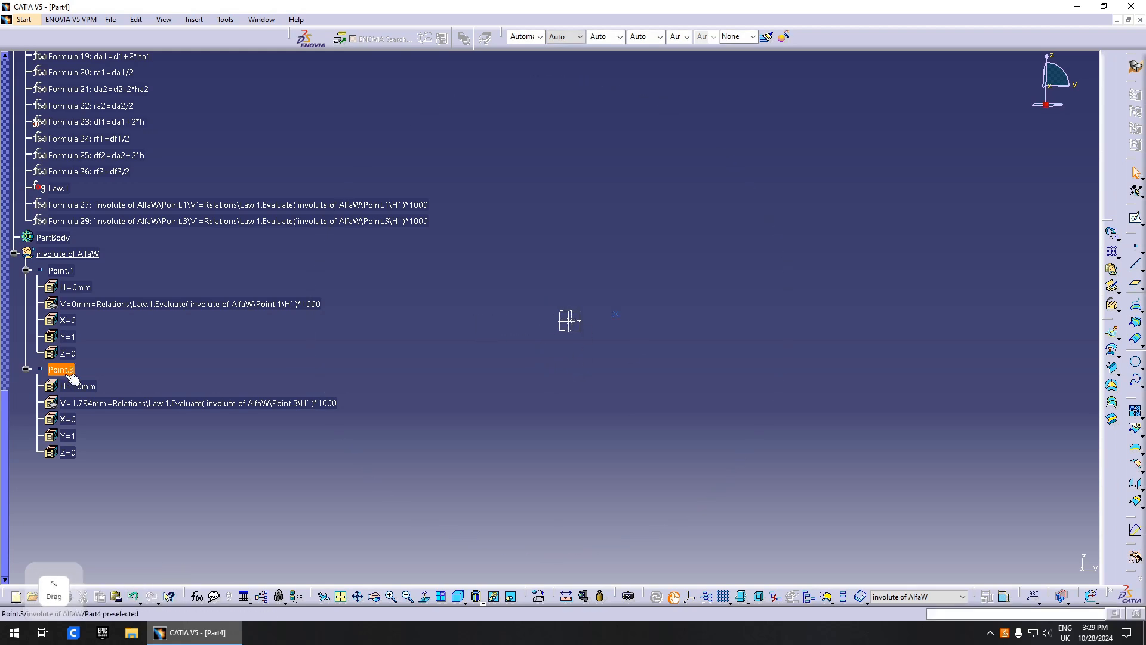
{"action": "key", "text": "ctrl+c"}
{"action": "key", "text": "ctrl+v"}
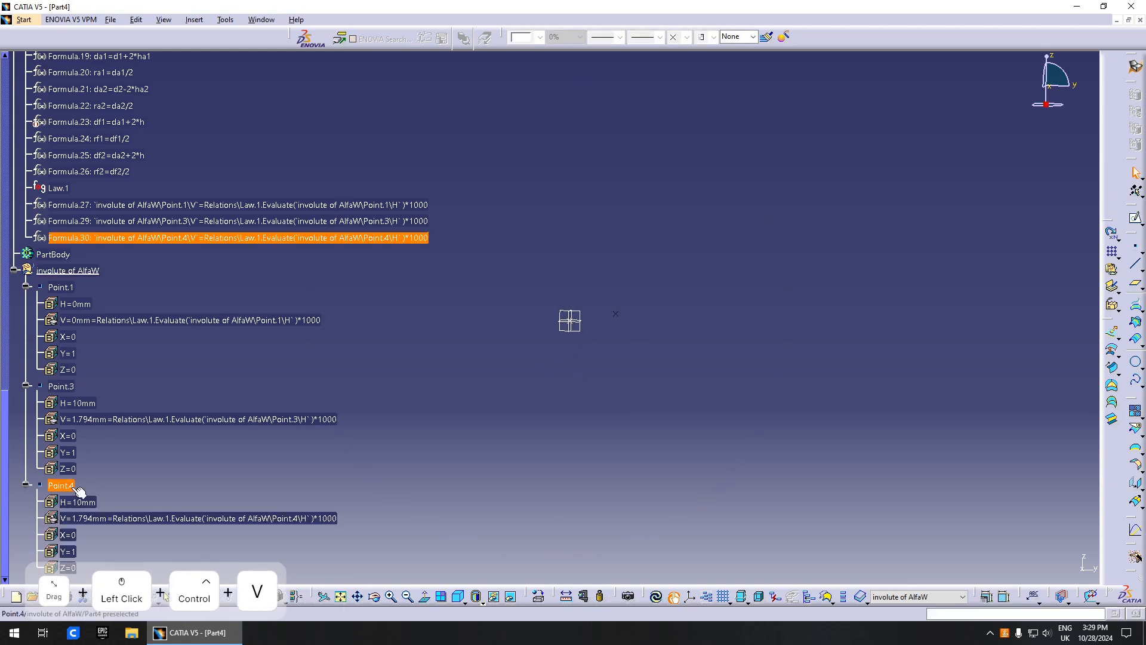
Step: Set H of Point.4 to 20 mm and update the part
{"action": "double_click", "coordinate": [76, 502]}
{"action": "type", "text": "20"}
{"action": "key", "text": "Return"}
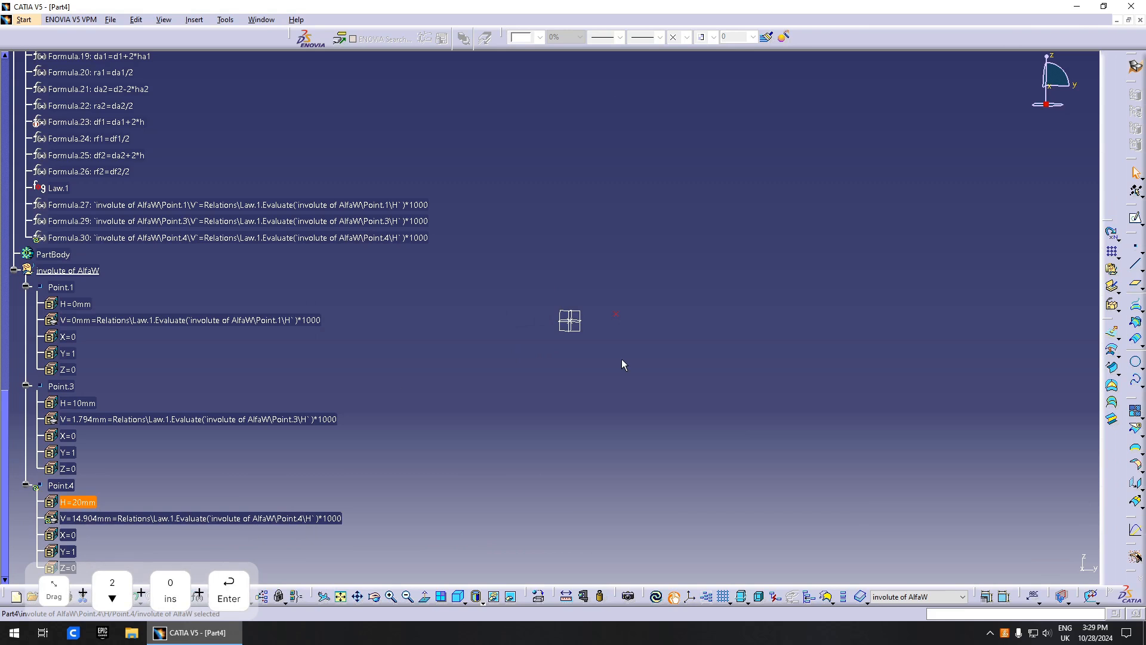
{"action": "key", "text": "ctrl+u"}
Step: Duplicate Point.4 with its V formula, set H of the copy, Point.5, to 30 mm, and update the part
{"action": "scroll", "coordinate": [216, 453], "scroll_direction": "down", "scroll_amount": 3}
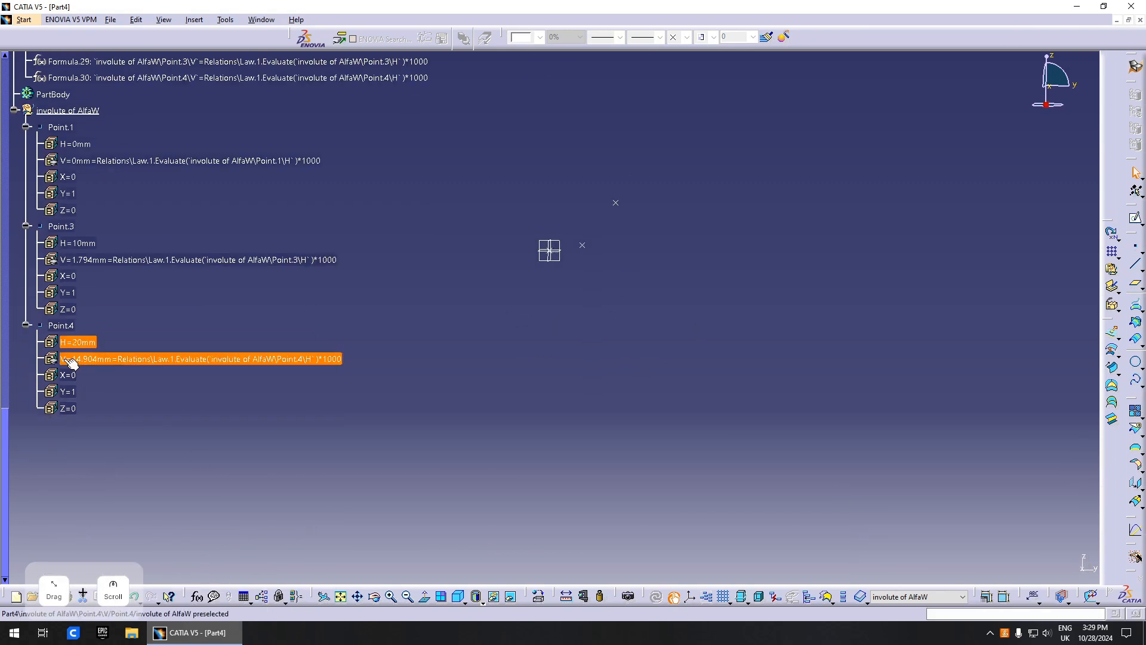
{"action": "left_click", "coordinate": [64, 328]}
{"action": "key", "text": "ctrl+c"}
{"action": "key", "text": "ctrl+v"}
{"action": "scroll", "coordinate": [45, 339], "scroll_direction": "down", "scroll_amount": 2}
{"action": "double_click", "coordinate": [77, 351]}
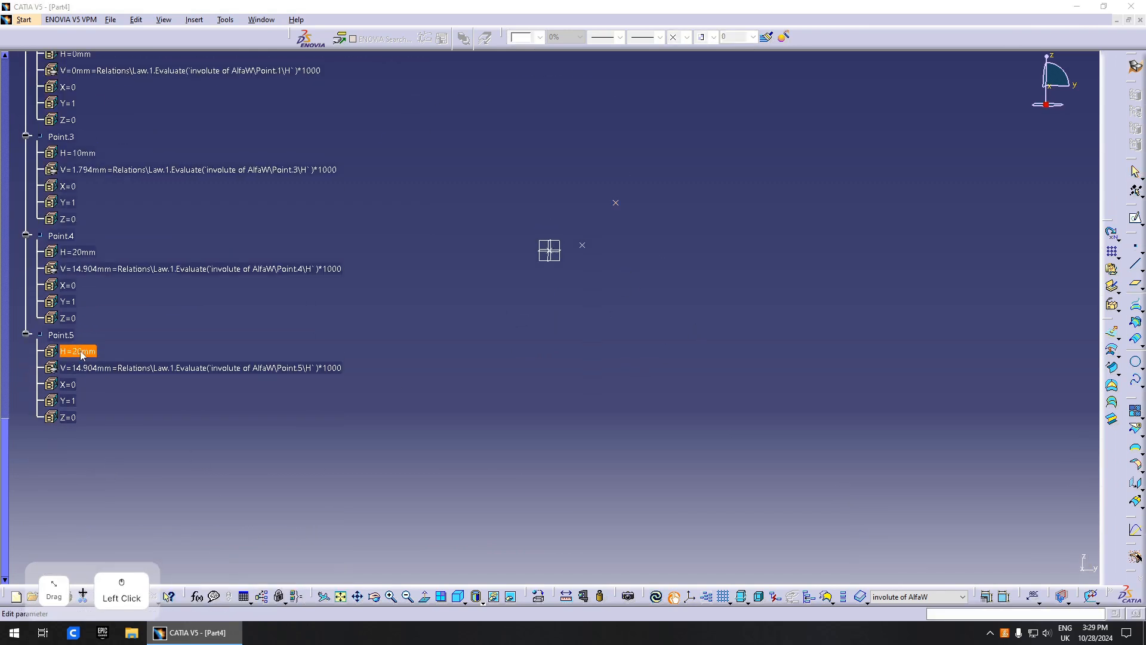
{"action": "type", "text": "30"}
{"action": "key", "text": "Return"}
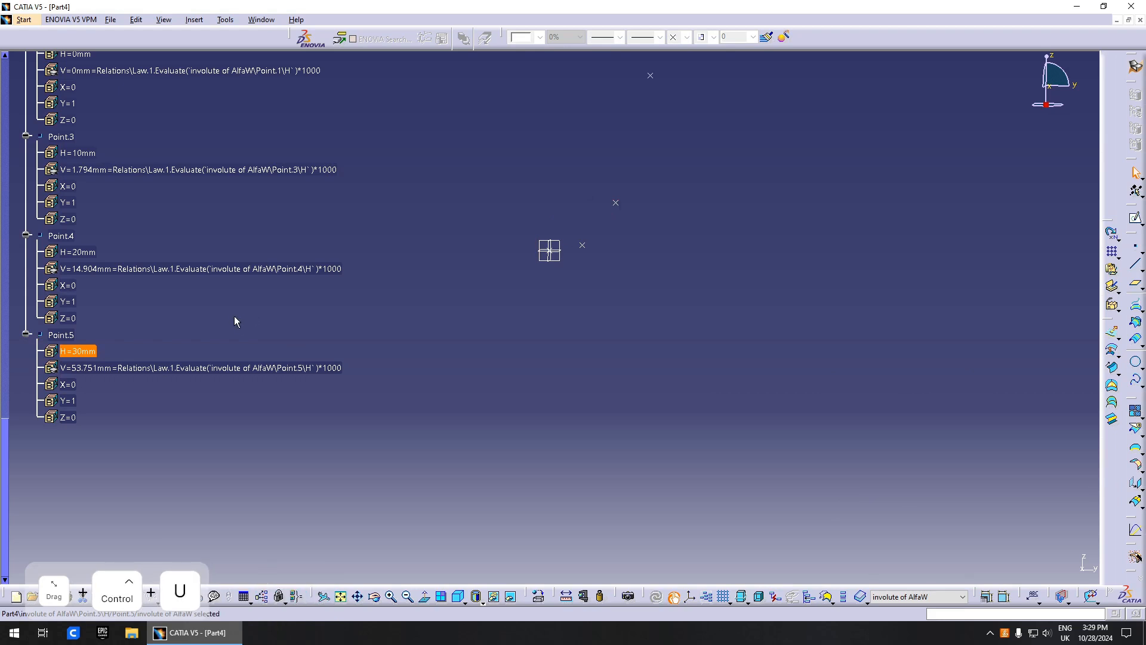
Step: Duplicate Point.5 in the involute of AlfaW set, set H of the copy, Point.6, to 40 mm, and update the part
{"action": "scroll", "coordinate": [234, 316], "scroll_direction": "up", "scroll_amount": 2}
{"action": "left_click", "coordinate": [60, 388]}
{"action": "key", "text": "ctrl+c"}
{"action": "left_click", "coordinate": [96, 77]}
{"action": "key", "text": "ctrl+v"}
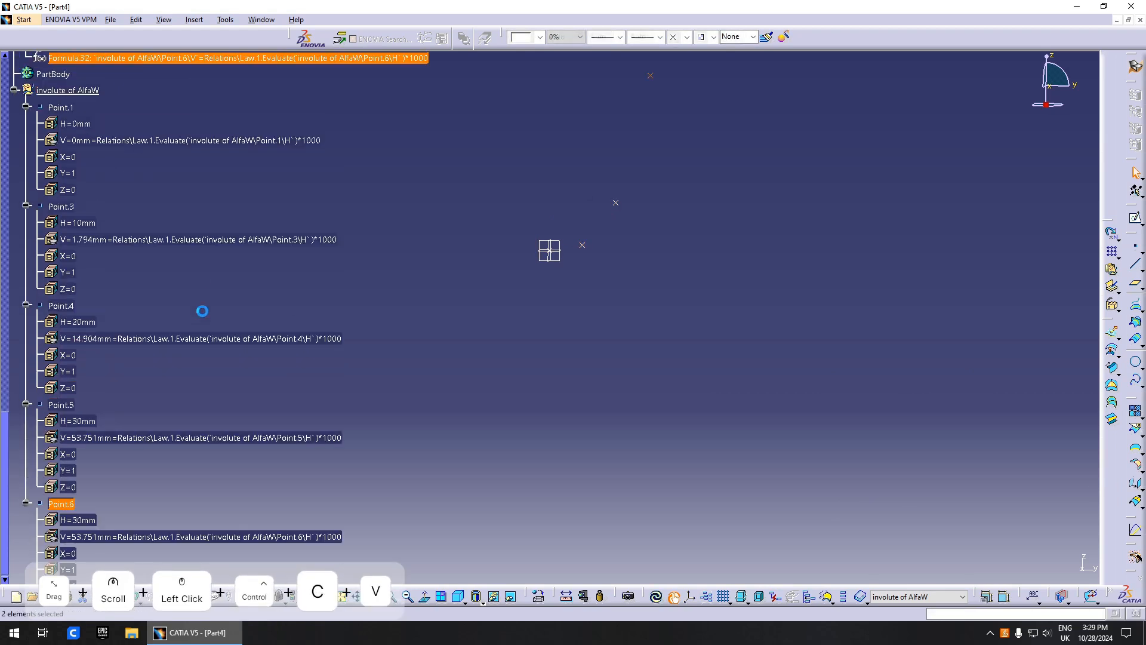
{"action": "scroll", "coordinate": [95, 386], "scroll_direction": "down", "scroll_amount": 3}
{"action": "double_click", "coordinate": [106, 360]}
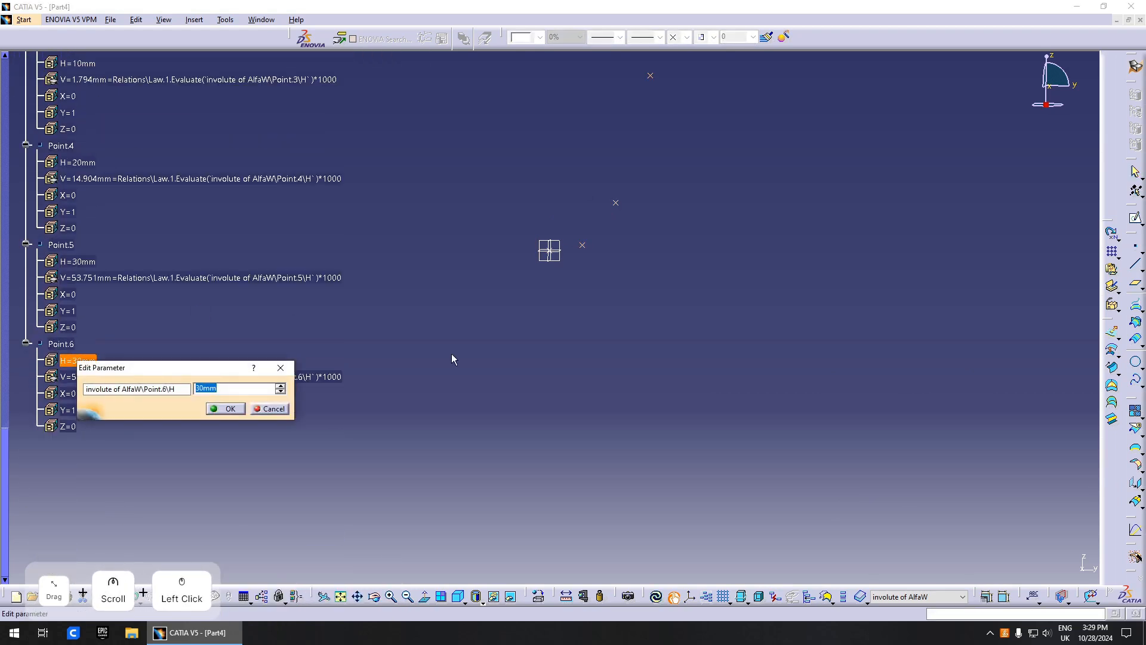
{"action": "type", "text": "40"}
{"action": "key", "text": "Return"}
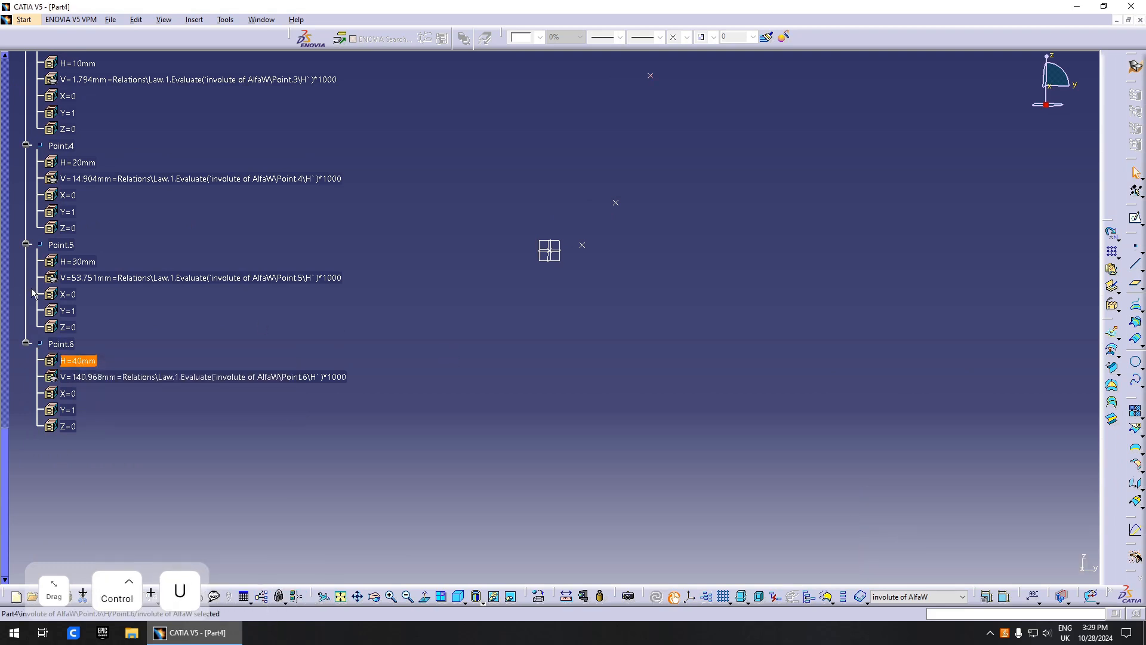
Step: Duplicate Point.6 in the involute of AlfaW set, set H of the copy, Point.7, to 50 mm, and update the part
{"action": "left_click", "coordinate": [60, 343]}
{"action": "key", "text": "ctrl+c"}
{"action": "scroll", "coordinate": [138, 154], "scroll_direction": "up", "scroll_amount": 3}
{"action": "left_click", "coordinate": [81, 148]}
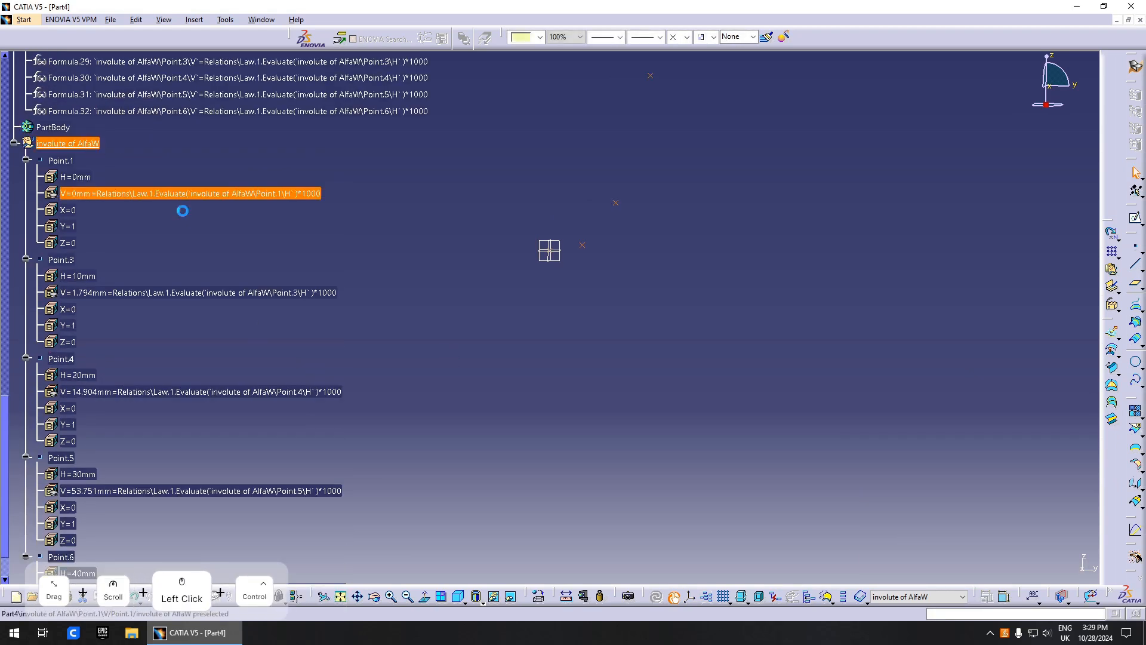
{"action": "key", "text": "ctrl+v"}
{"action": "scroll", "coordinate": [323, 328], "scroll_direction": "down", "scroll_amount": 8}
{"action": "double_click", "coordinate": [94, 268]}
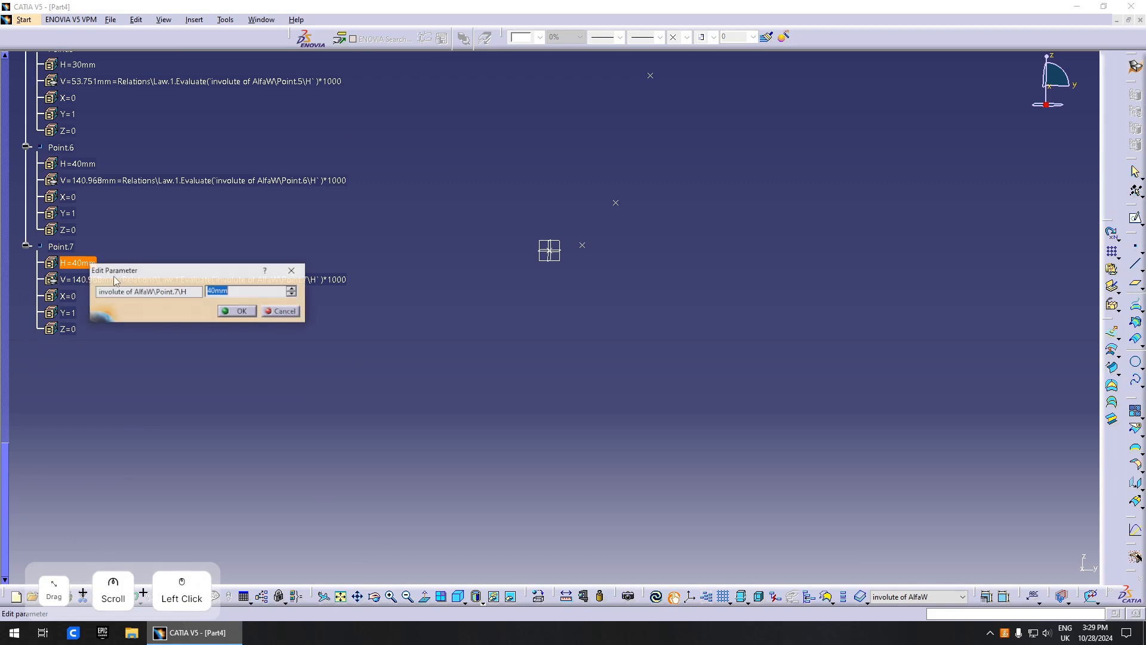
{"action": "type", "text": "50"}
{"action": "key", "text": "Return"}
{"action": "key", "text": "ctrl+u"}
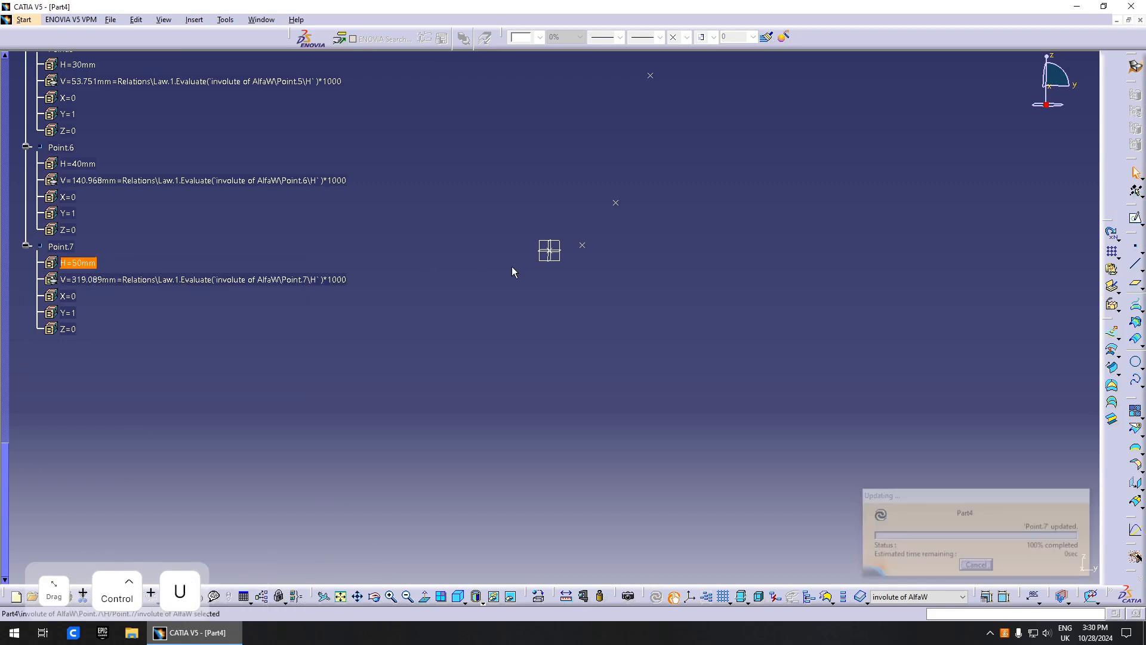
Step: Duplicate Point.7 in the involute of AlfaW set, set H of the copy, Point.8, to 60 mm, and update the part
{"action": "left_click", "coordinate": [64, 249]}
{"action": "key", "text": "ctrl+c"}
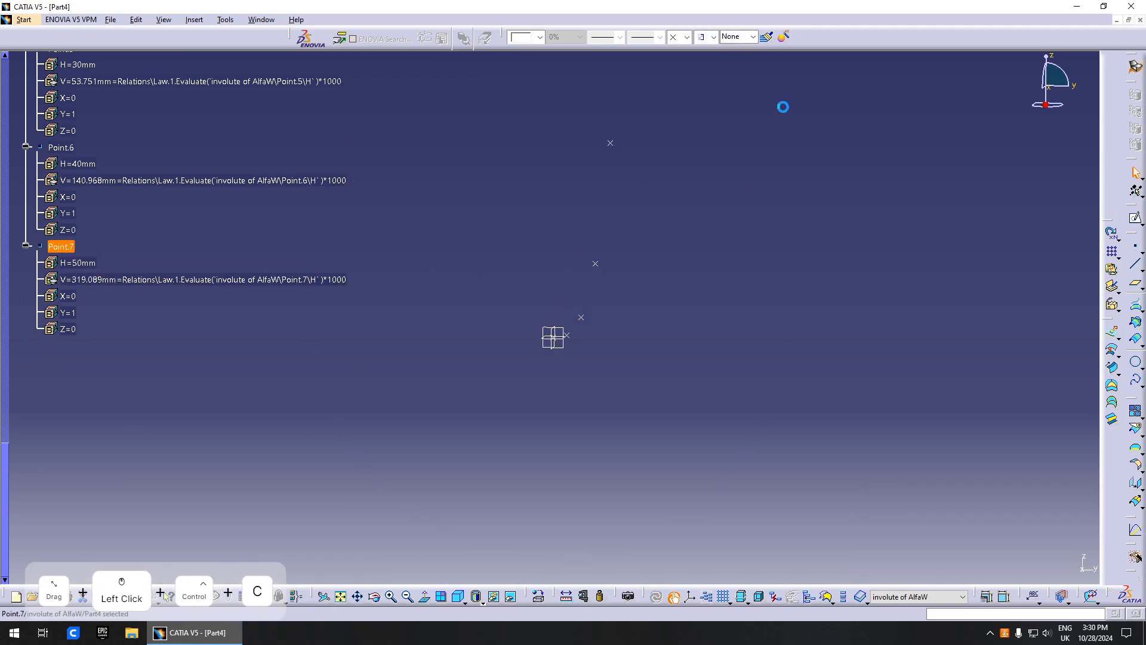
{"action": "scroll", "coordinate": [138, 289], "scroll_direction": "up", "scroll_amount": 5}
{"action": "scroll", "coordinate": [115, 156], "scroll_direction": "up", "scroll_amount": 3}
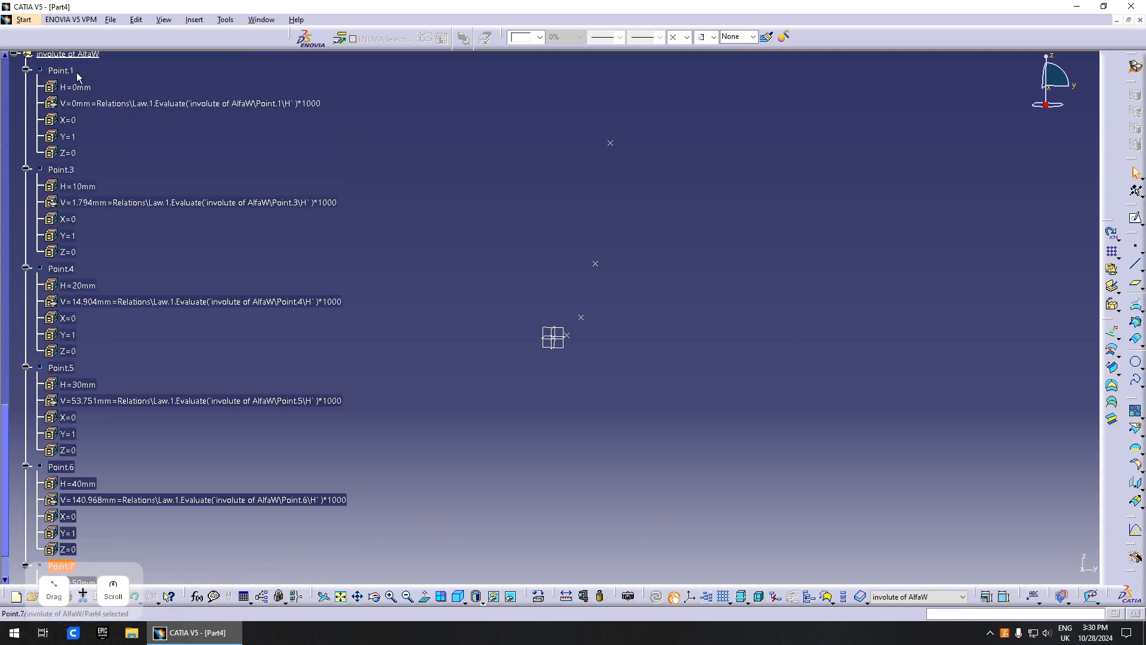
{"action": "left_click", "coordinate": [87, 55]}
{"action": "key", "text": "ctrl+v"}
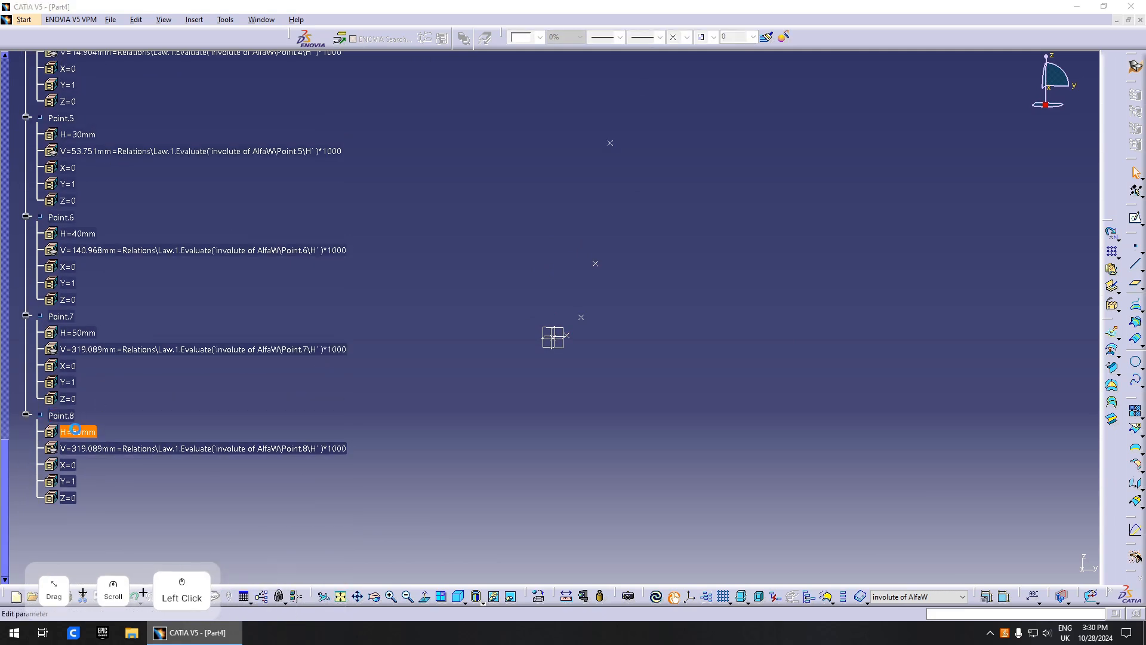
{"action": "double_click", "coordinate": [102, 427]}
{"action": "type", "text": "60"}
{"action": "left_click", "coordinate": [225, 477]}
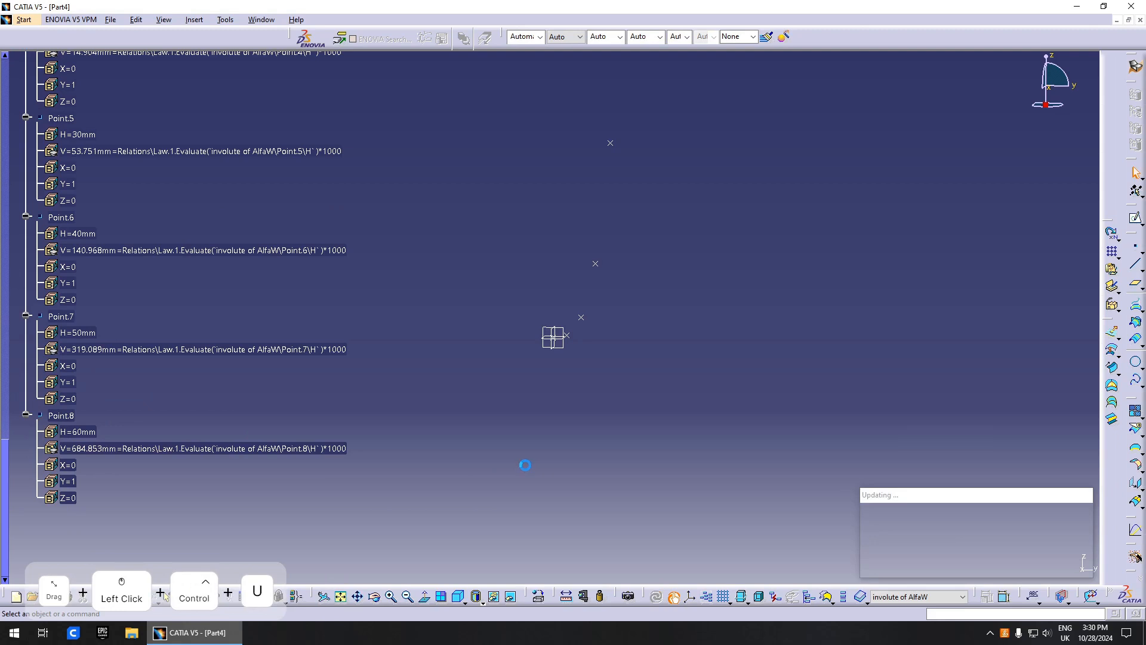
{"action": "key", "text": "ctrl+u"}
Step: Start a spline and run it in order through the law-driven points from Point.1 to Point.7
{"action": "middle_click_drag", "start_coordinate": [734, 236], "coordinate": [736, 281]}
{"action": "left_click", "coordinate": [696, 325]}
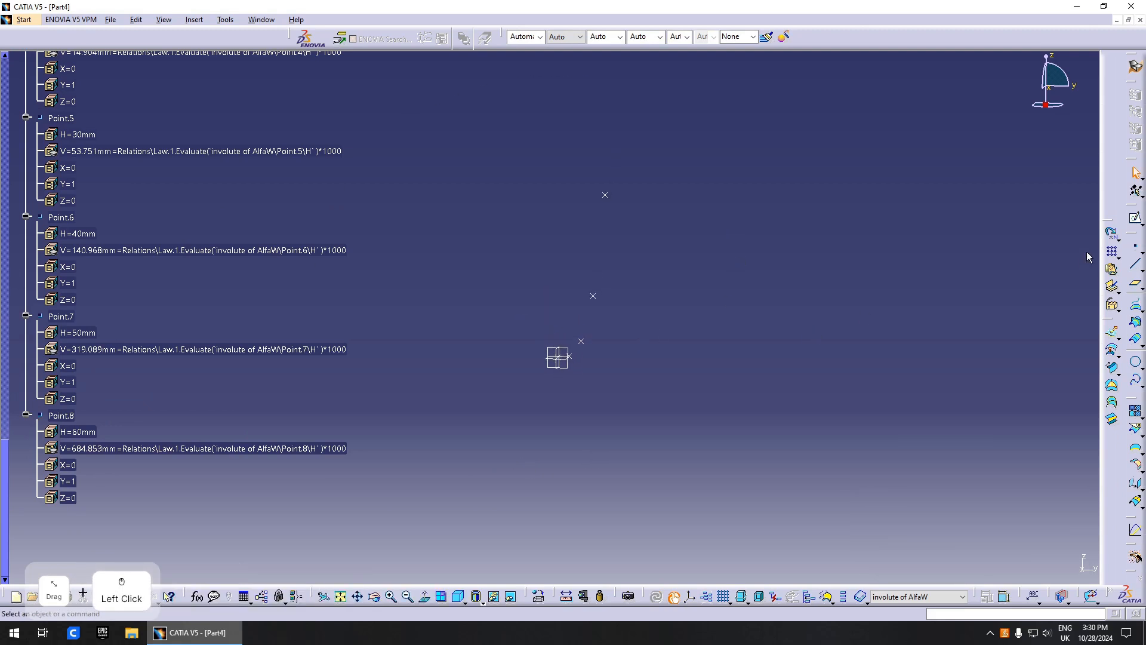
{"action": "left_click", "coordinate": [1135, 377]}
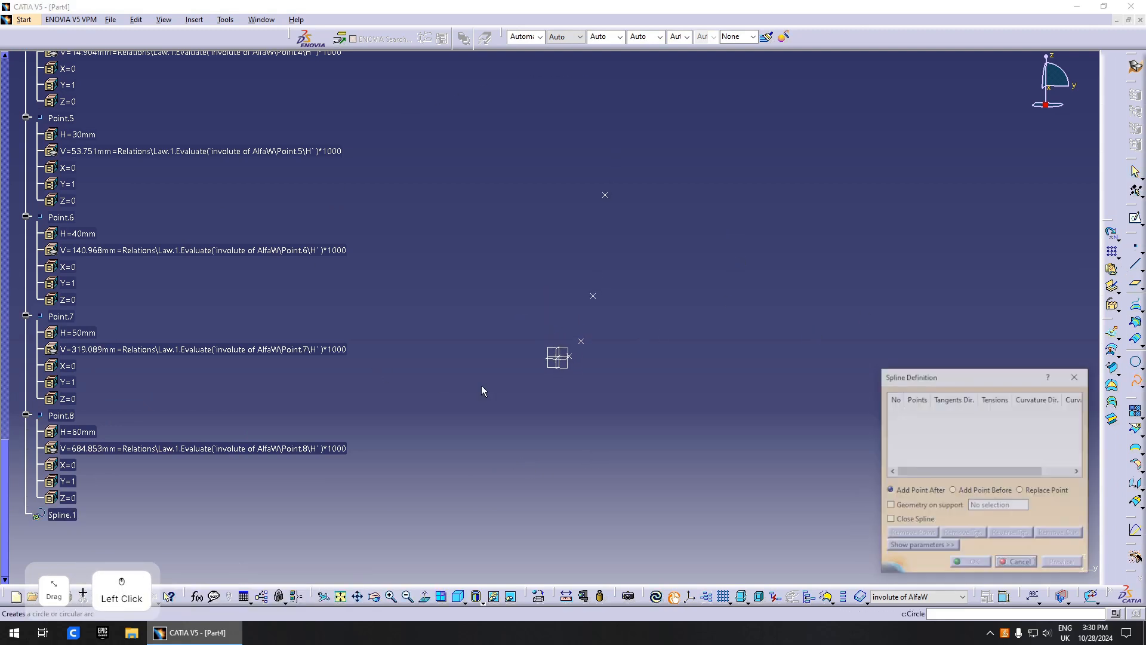
{"action": "left_click", "coordinate": [567, 357]}
{"action": "left_click", "coordinate": [581, 340]}
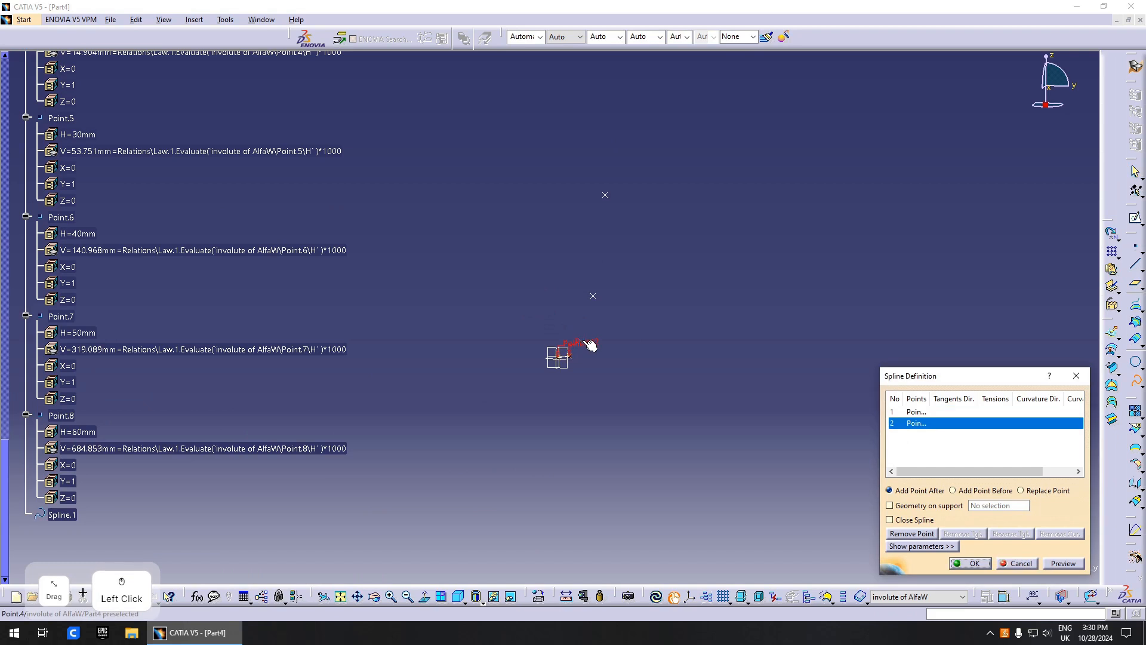
{"action": "left_click", "coordinate": [583, 333]}
{"action": "left_click", "coordinate": [604, 195]}
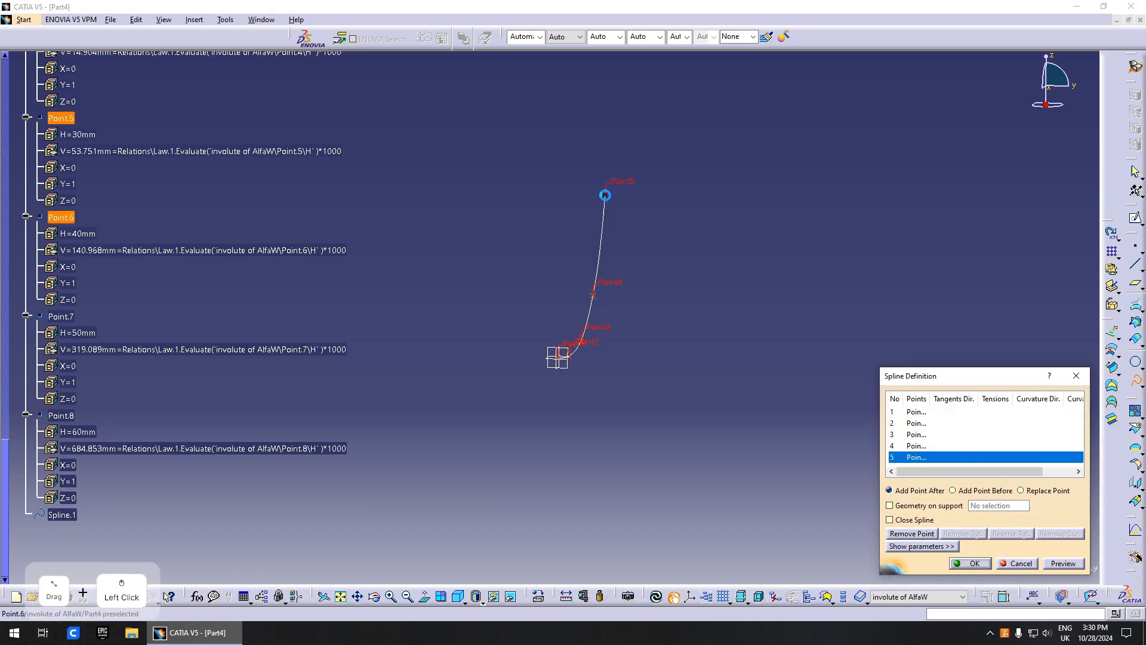
{"action": "middle_click_drag", "start_coordinate": [680, 240], "coordinate": [677, 298]}
{"action": "left_click", "coordinate": [579, 185]}
{"action": "scroll", "coordinate": [614, 358], "scroll_direction": "down", "scroll_amount": 1}
{"action": "middle_click_drag", "start_coordinate": [621, 400], "coordinate": [626, 334]}
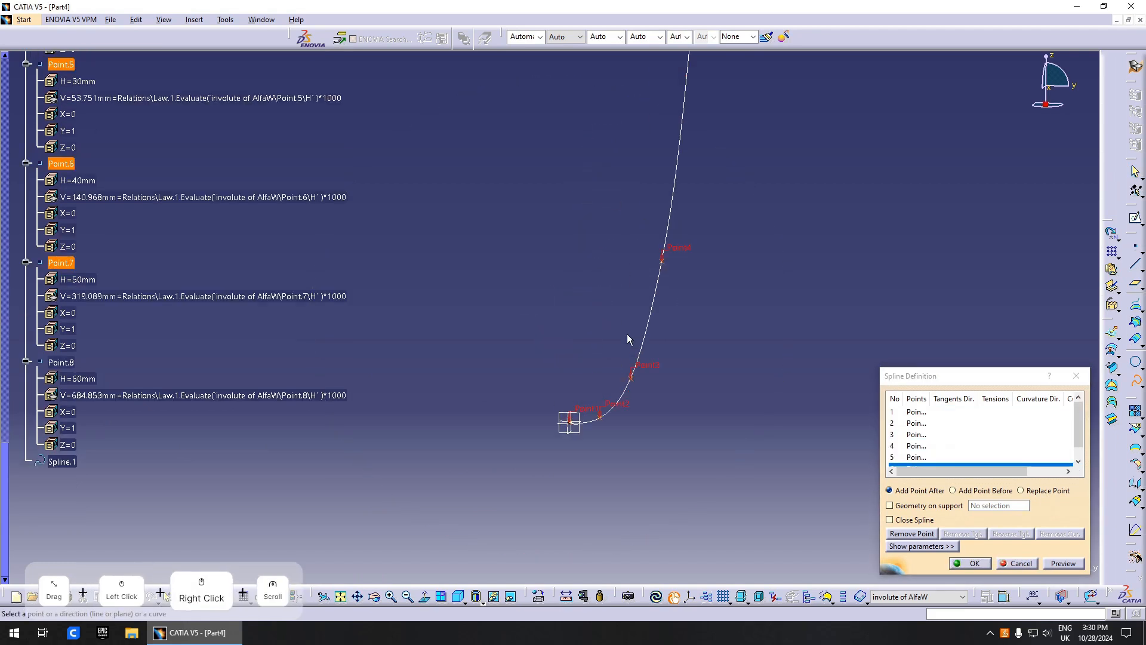
Step: Set the tangent direction at the spline's first point using the vertical origin plane and accept the spline
{"action": "left_click", "coordinate": [958, 410]}
{"action": "middle_click_drag", "start_coordinate": [570, 420], "coordinate": [686, 120]}
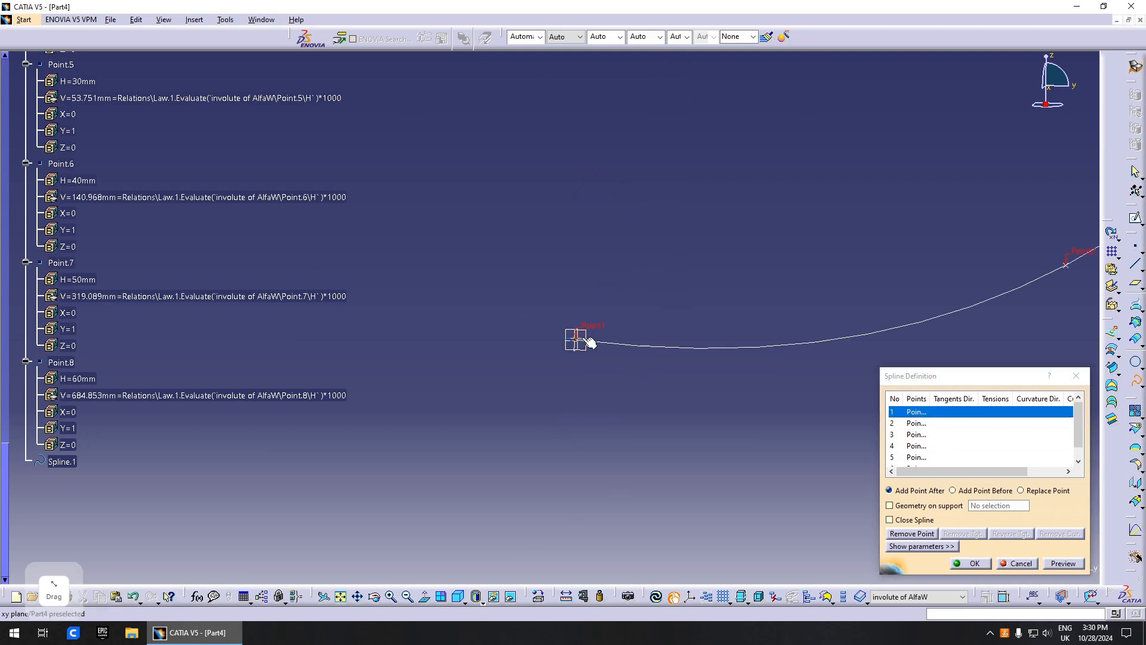
{"action": "middle_click_drag", "start_coordinate": [589, 341], "coordinate": [542, 345]}
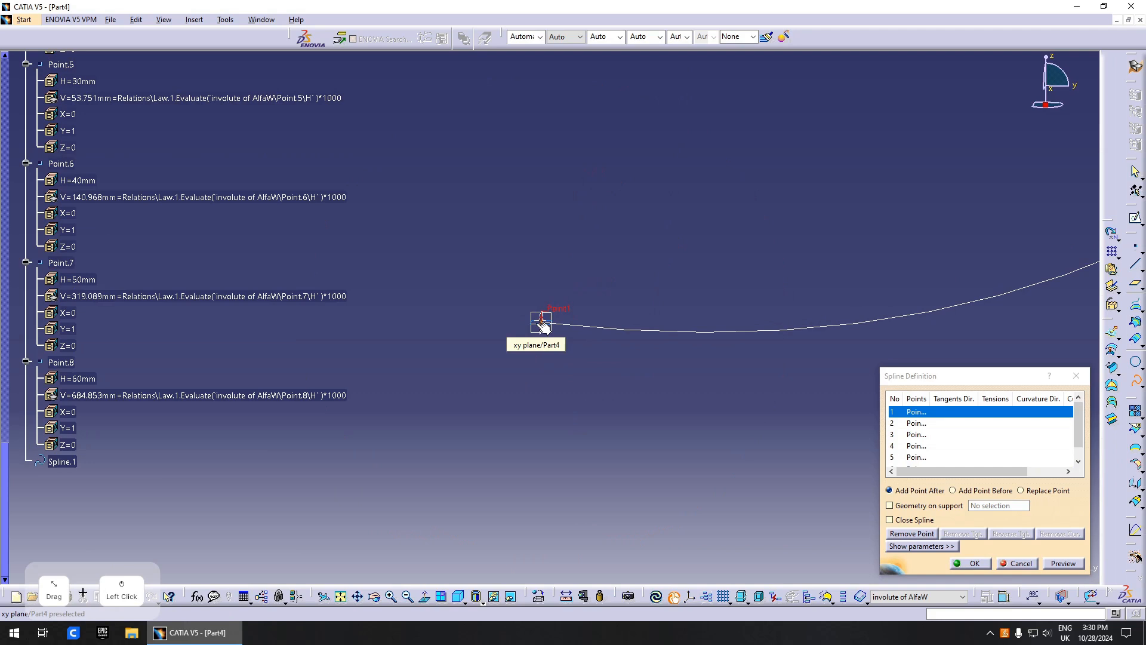
{"action": "left_click", "coordinate": [543, 326]}
{"action": "scroll", "coordinate": [589, 334], "scroll_direction": "up", "scroll_amount": 1}
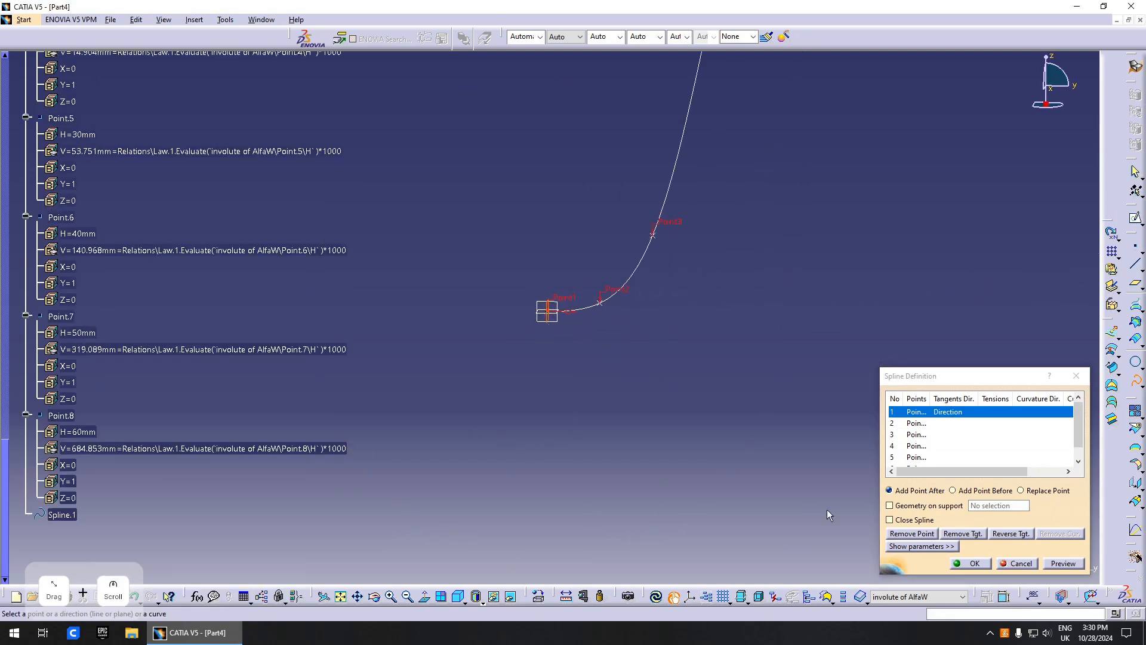
{"action": "left_click", "coordinate": [972, 563]}
{"action": "middle_click_drag", "start_coordinate": [588, 292], "coordinate": [524, 355]}
{"action": "left_click", "coordinate": [1024, 565]}
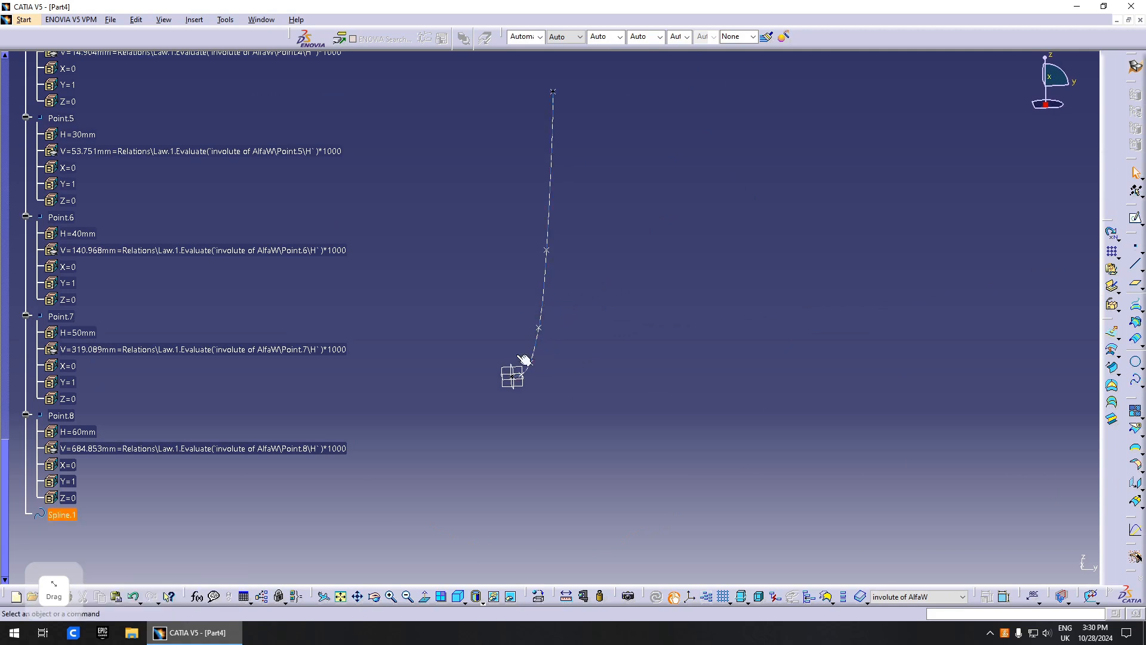
{"action": "double_click", "coordinate": [539, 301]}
{"action": "middle_click_drag", "start_coordinate": [346, 412], "coordinate": [337, 405]}
{"action": "left_click", "coordinate": [340, 448]}
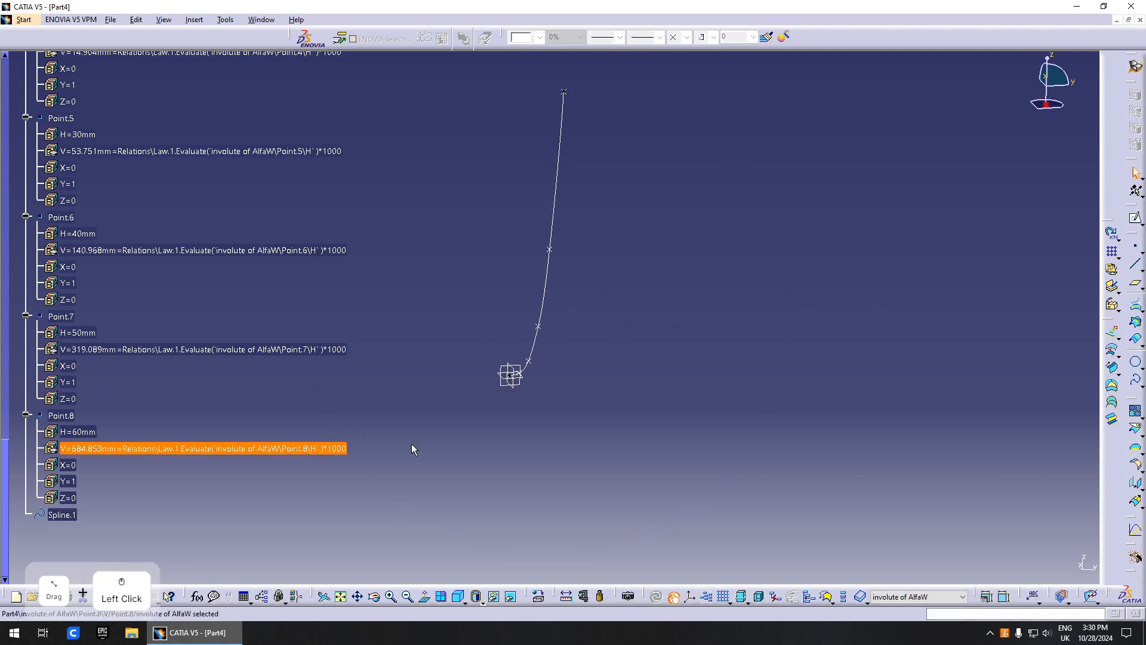
{"action": "middle_click_drag", "start_coordinate": [604, 431], "coordinate": [646, 365]}
{"action": "left_click", "coordinate": [520, 374]}
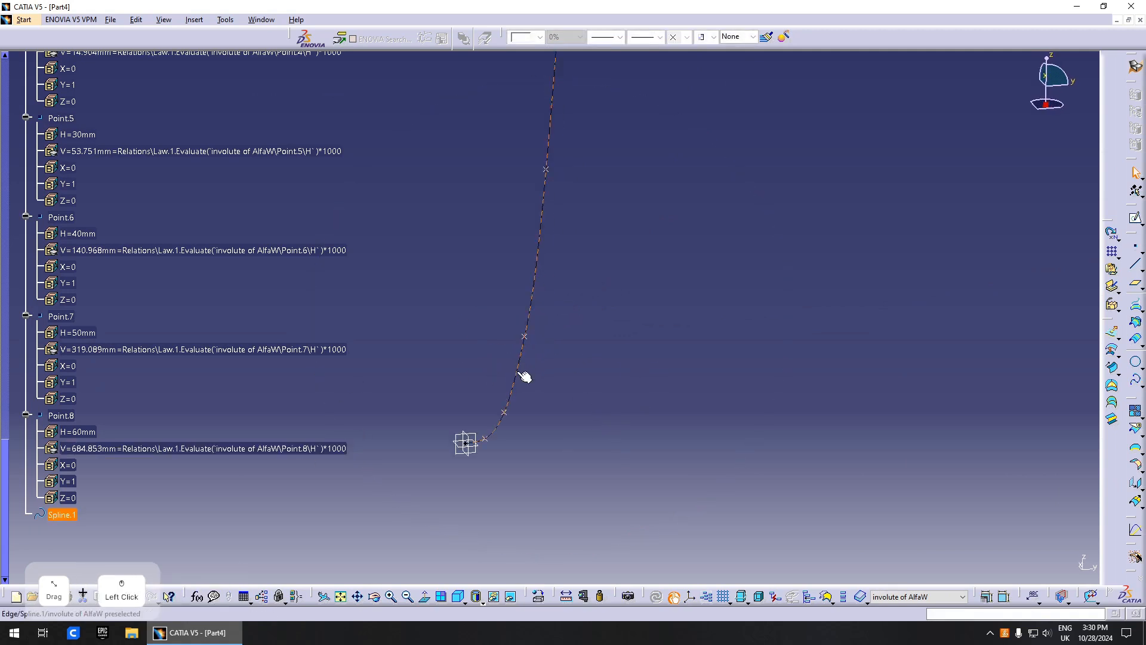
{"action": "middle_click_drag", "start_coordinate": [523, 375], "coordinate": [524, 387]}
{"action": "mouse_move", "coordinate": [479, 422]}
{"action": "middle_mouse_down"}
{"action": "mouse_move", "coordinate": [575, 330]}
{"action": "mouse_move", "coordinate": [531, 381]}
{"action": "middle_mouse_up"}
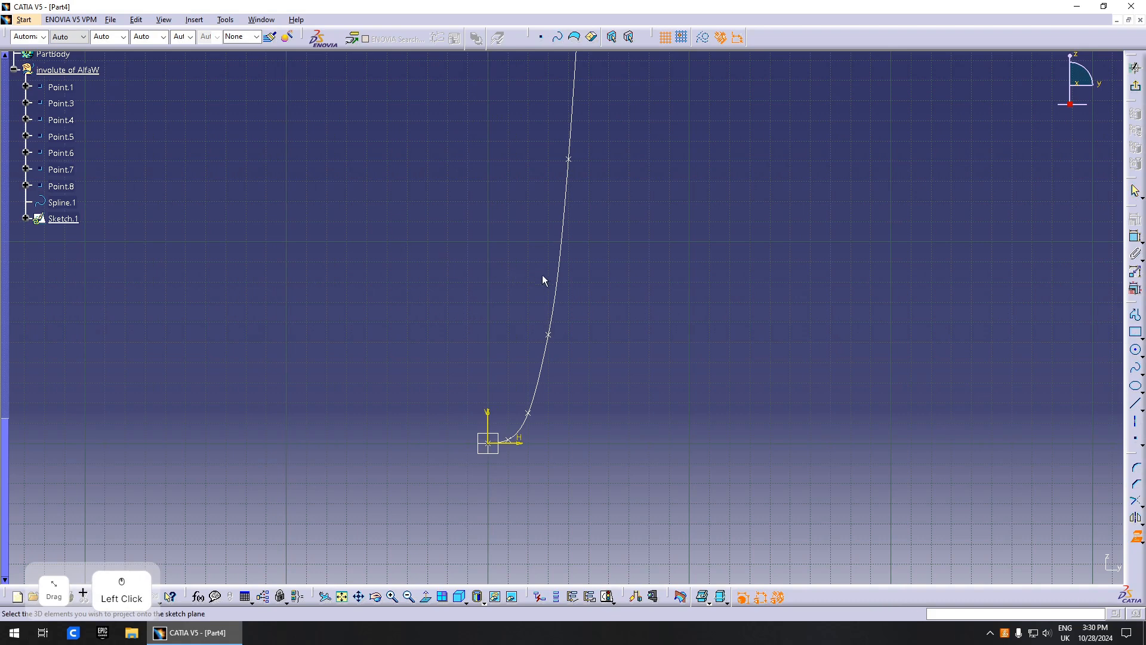
Step: Project Spline.1 into the sketch and draw a horizontal line about 29 mm long from the origin along the H axis
{"action": "left_click", "coordinate": [65, 203]}
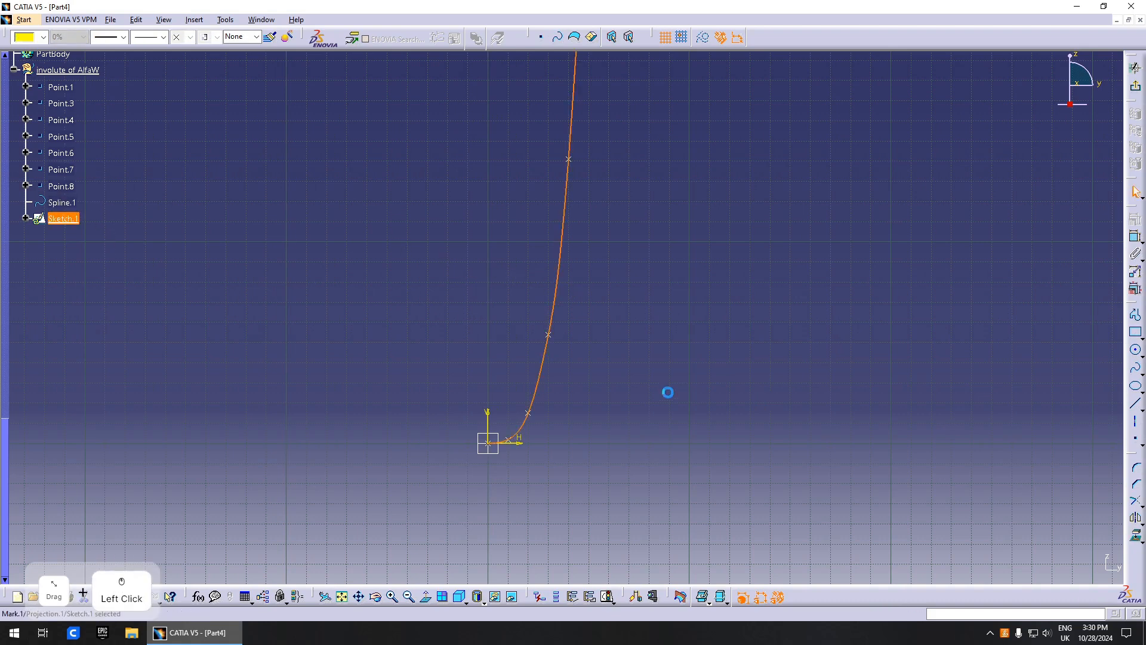
{"action": "middle_click_drag", "start_coordinate": [885, 425], "coordinate": [791, 302]}
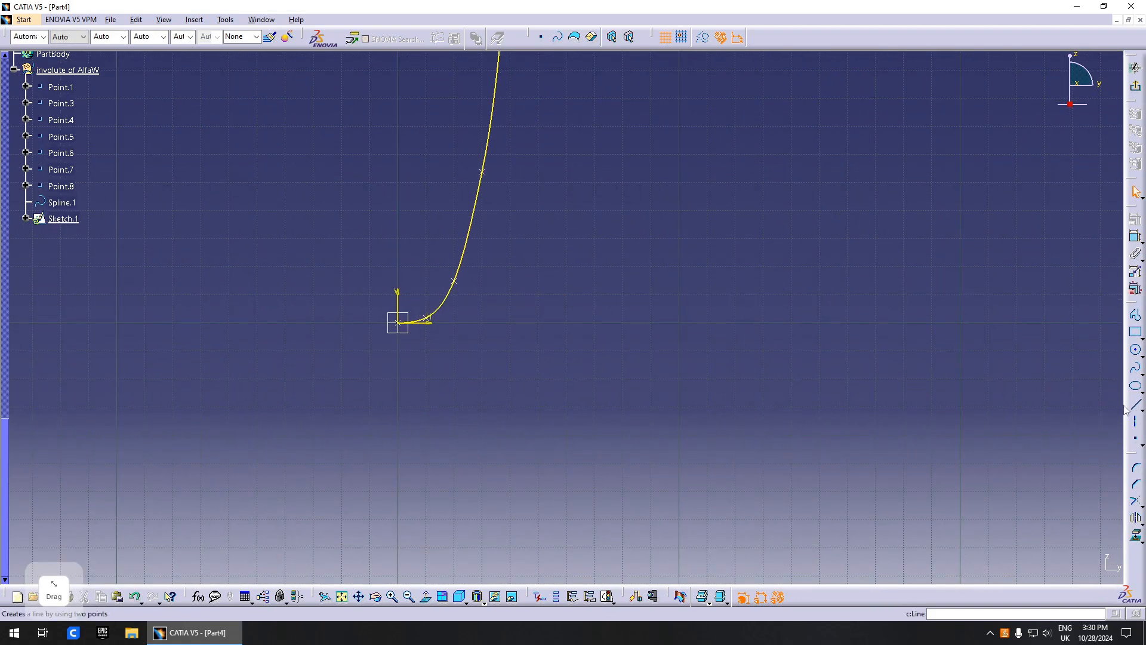
{"action": "left_click", "coordinate": [1135, 404]}
{"action": "left_click", "coordinate": [398, 322]}
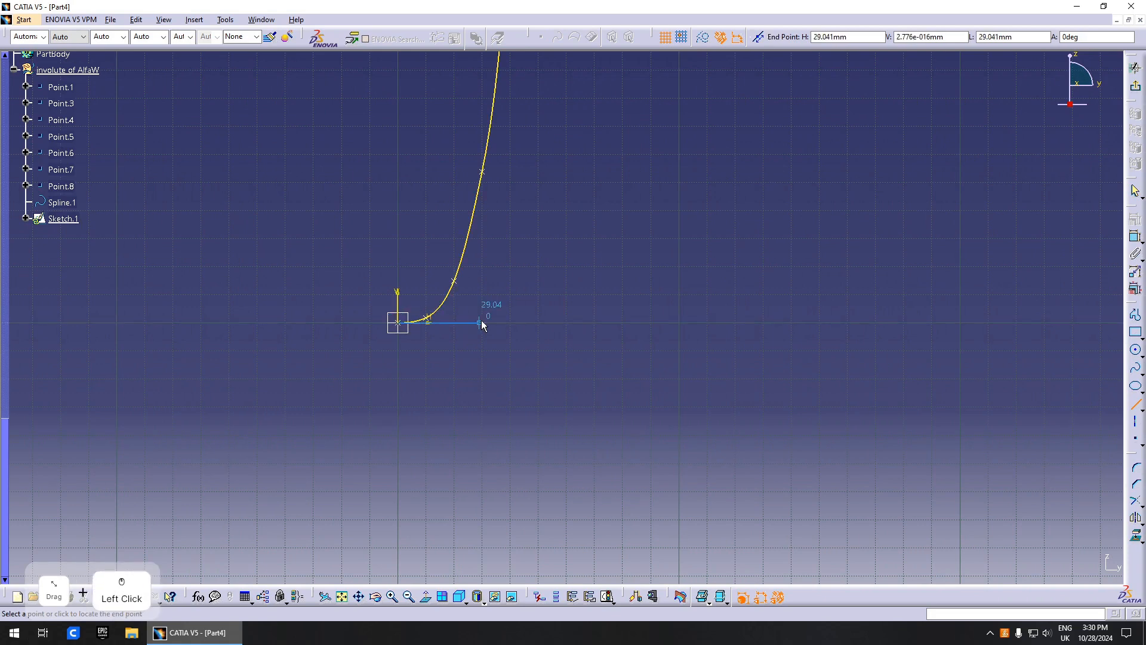
{"action": "left_click", "coordinate": [481, 325]}
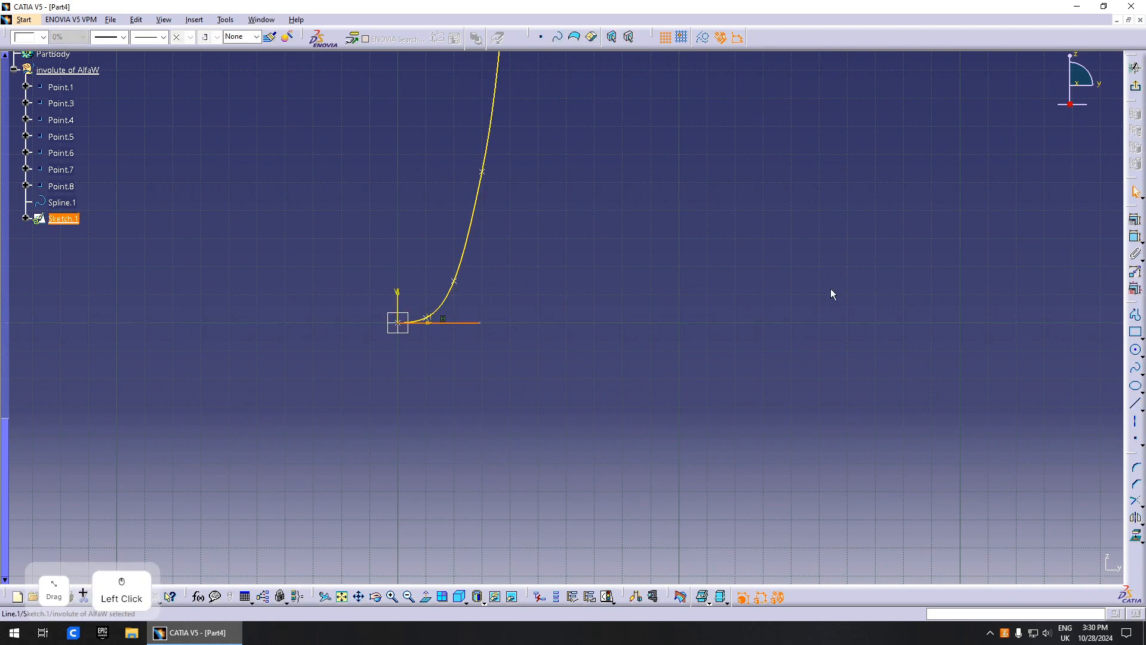
Step: Draw a vertical line from the free end of the horizontal line up to the projected spline
{"action": "left_click", "coordinate": [1136, 404]}
{"action": "left_click", "coordinate": [481, 324]}
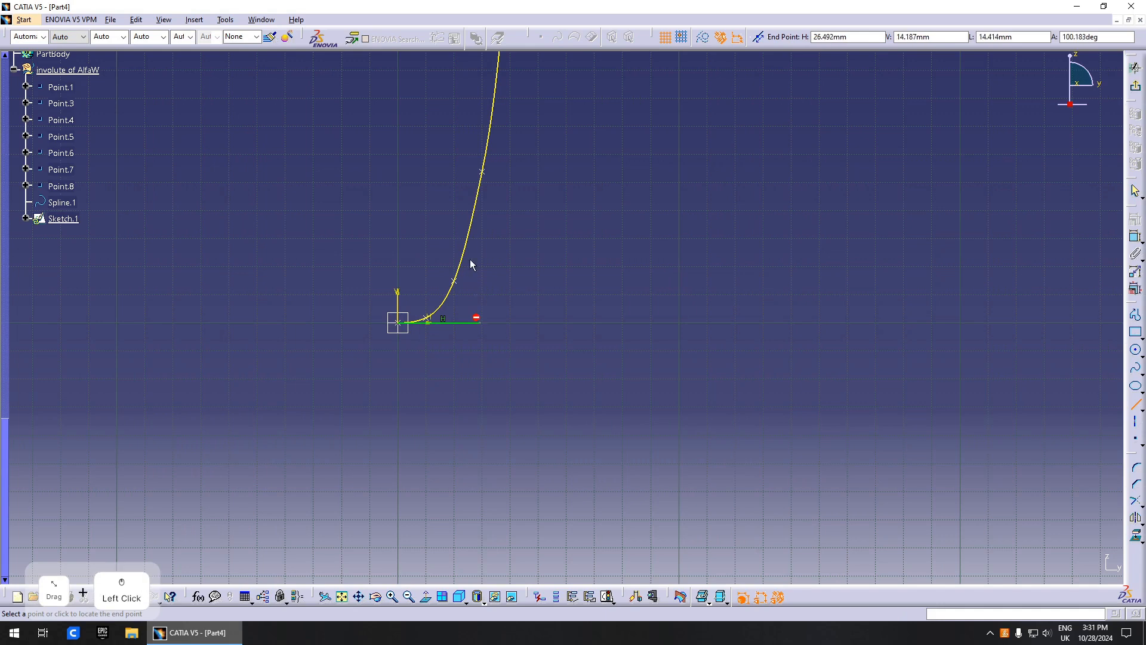
{"action": "left_click", "coordinate": [482, 179]}
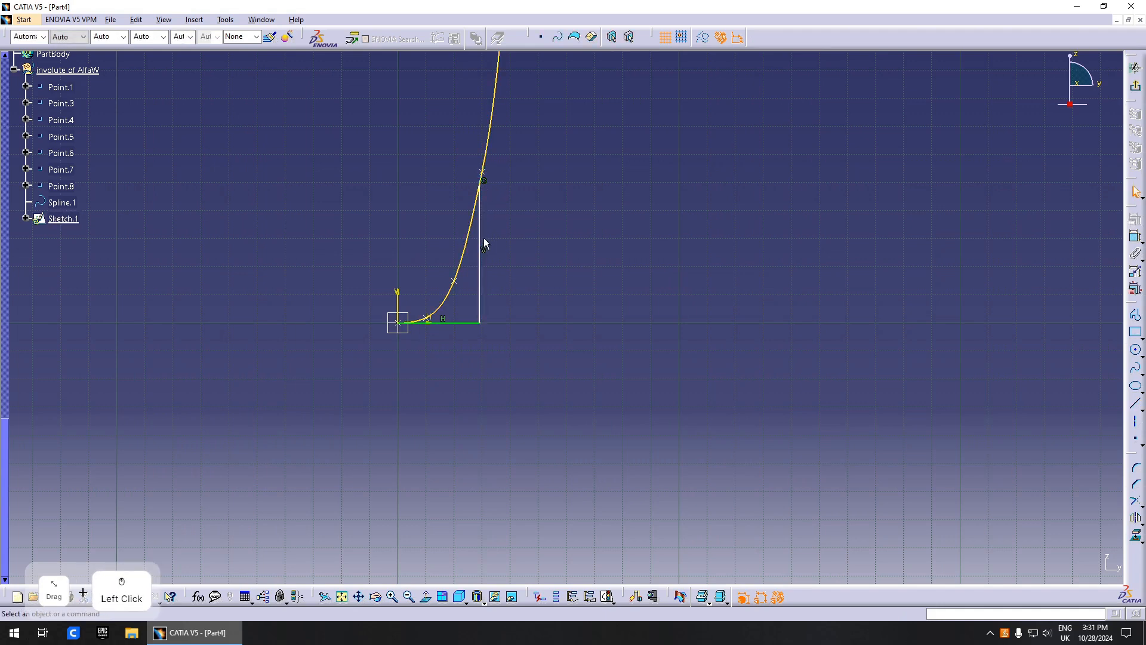
{"action": "left_click", "coordinate": [481, 184]}
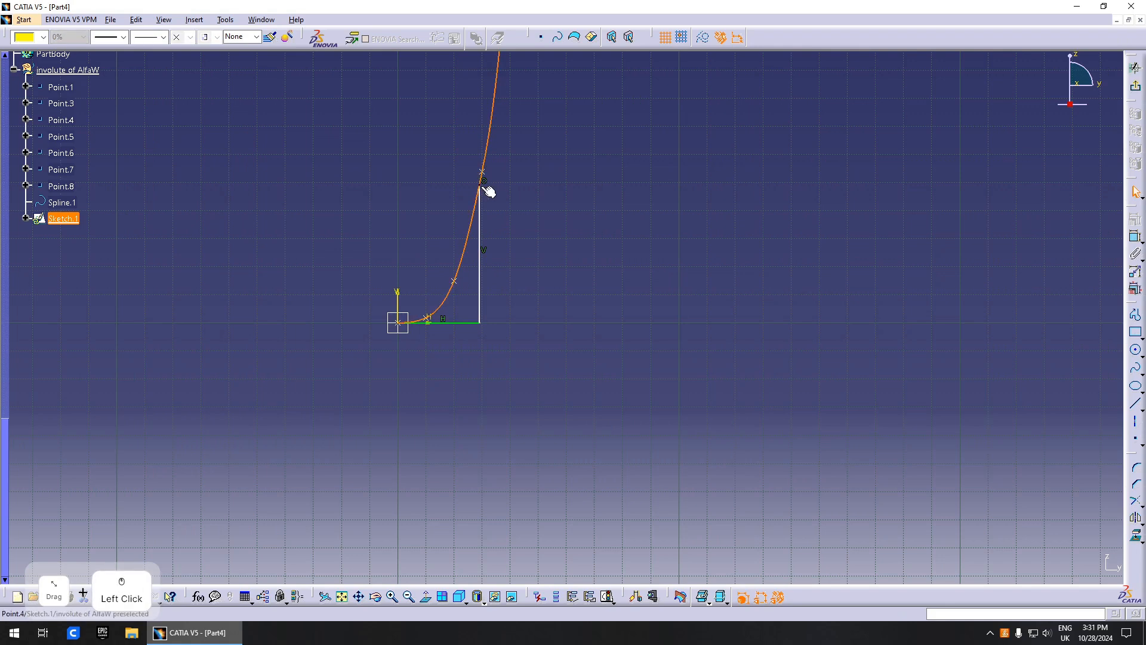
{"action": "mouse_move", "coordinate": [487, 196]}
{"action": "middle_mouse_down"}
{"action": "mouse_move", "coordinate": [553, 338]}
{"action": "mouse_move", "coordinate": [657, 217]}
{"action": "mouse_move", "coordinate": [628, 318]}
{"action": "middle_mouse_up"}
{"action": "left_click", "coordinate": [553, 337]}
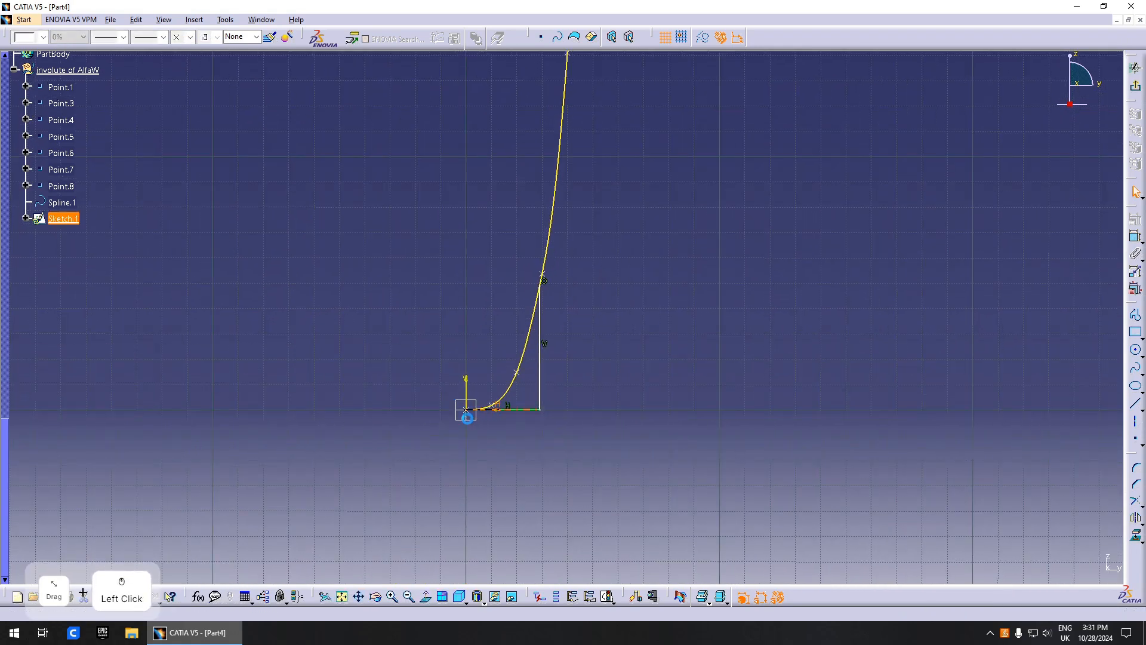
{"action": "left_click", "coordinate": [523, 409]}
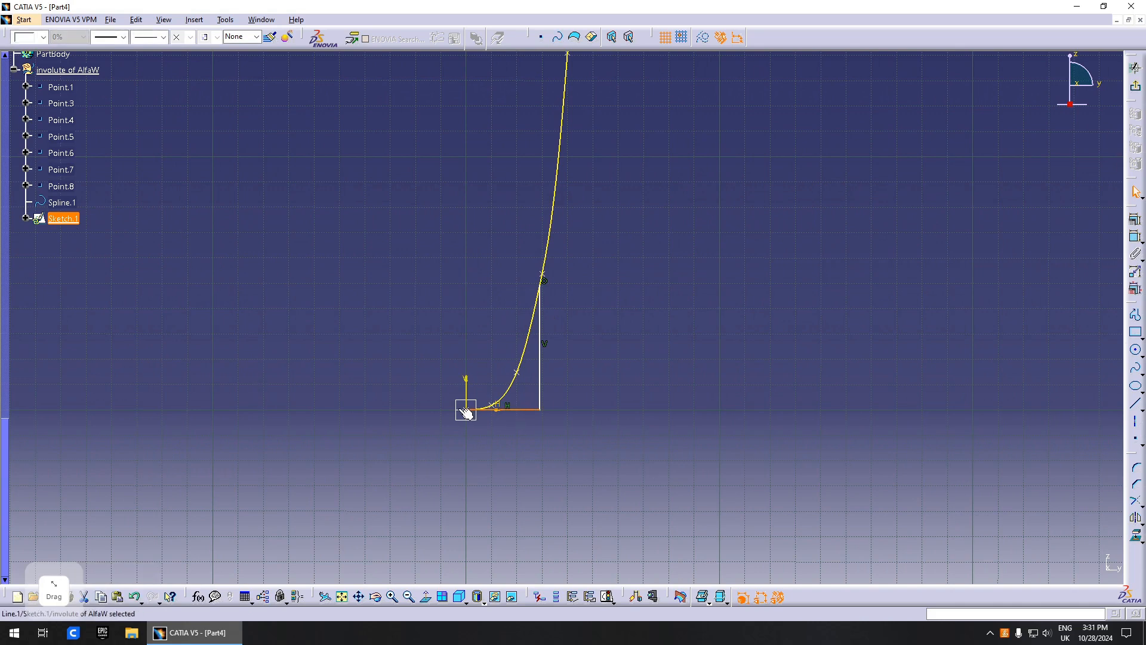
Step: Dimension the lengths of the horizontal line and the vertical line in the sketch
{"action": "left_click", "coordinate": [553, 420]}
{"action": "middle_click_drag", "start_coordinate": [554, 420], "coordinate": [682, 420]}
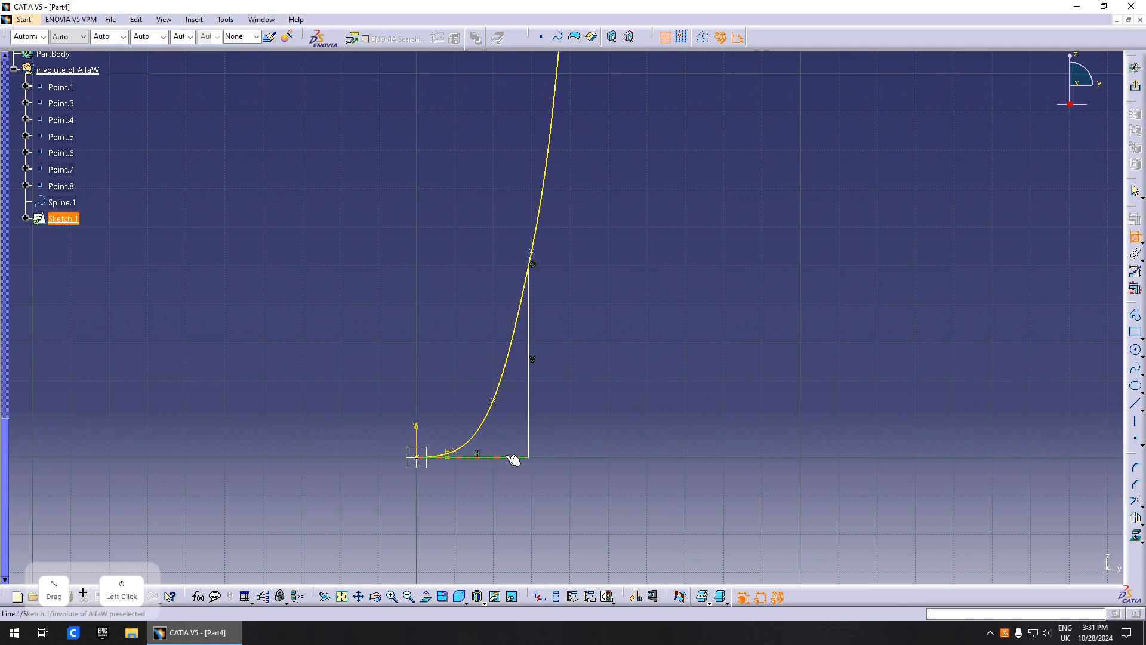
{"action": "left_click", "coordinate": [492, 483]}
{"action": "left_click", "coordinate": [500, 471]}
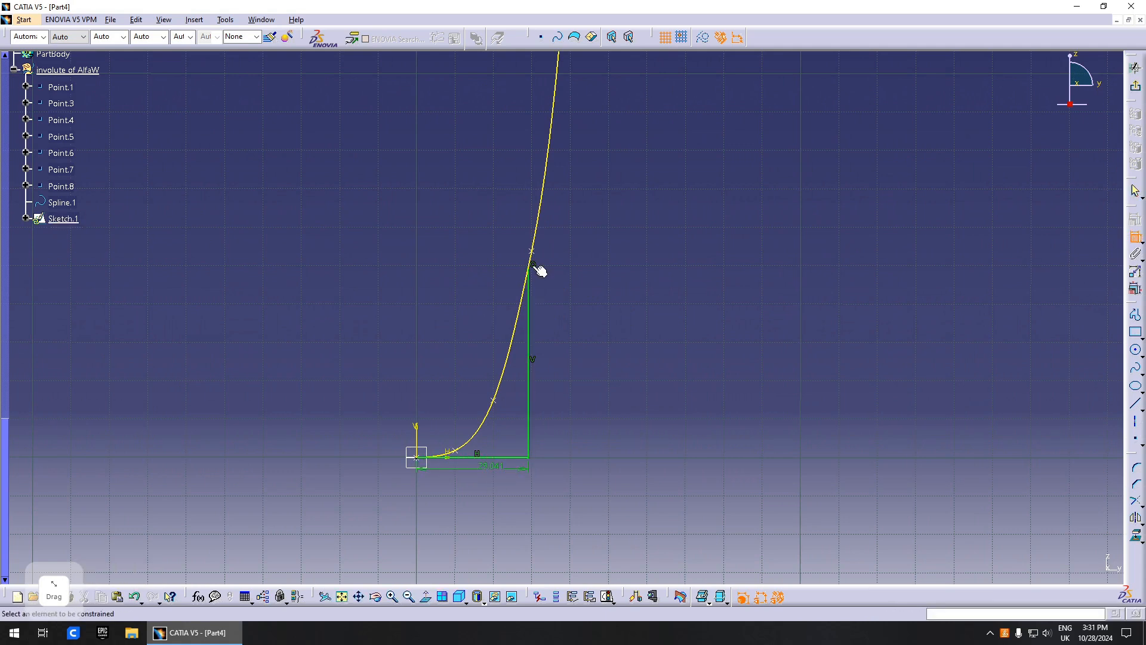
{"action": "left_click", "coordinate": [533, 303]}
{"action": "left_click", "coordinate": [546, 303]}
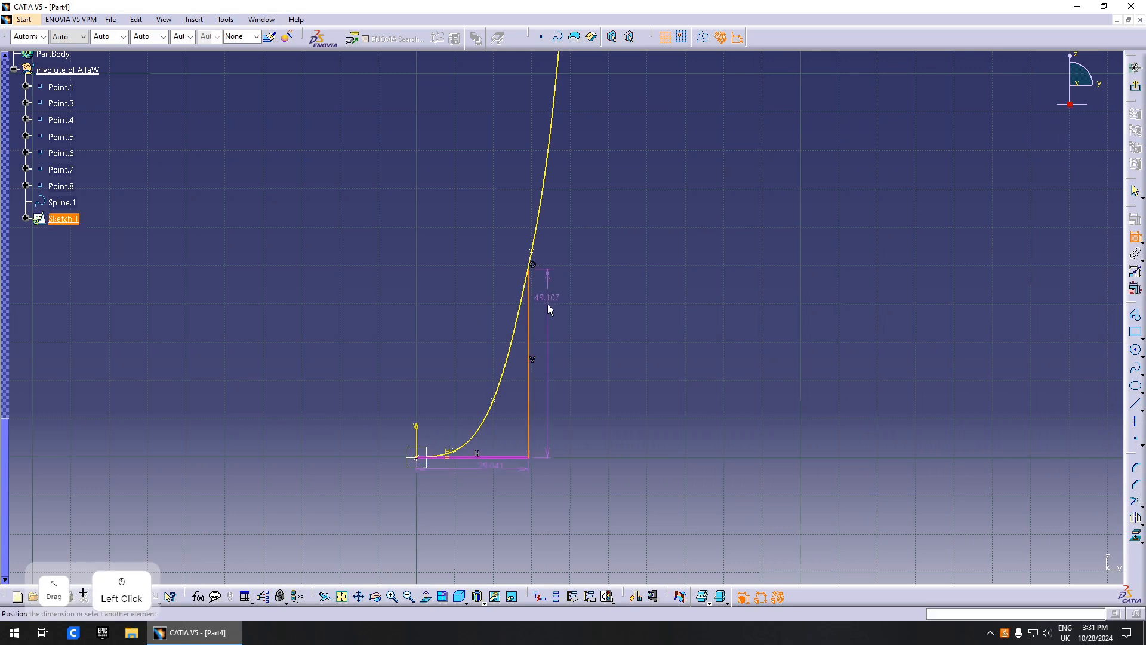
Step: Turn the horizontal line's length dimension into a reference dimension
{"action": "double_click", "coordinate": [495, 469]}
{"action": "left_click", "coordinate": [1054, 519]}
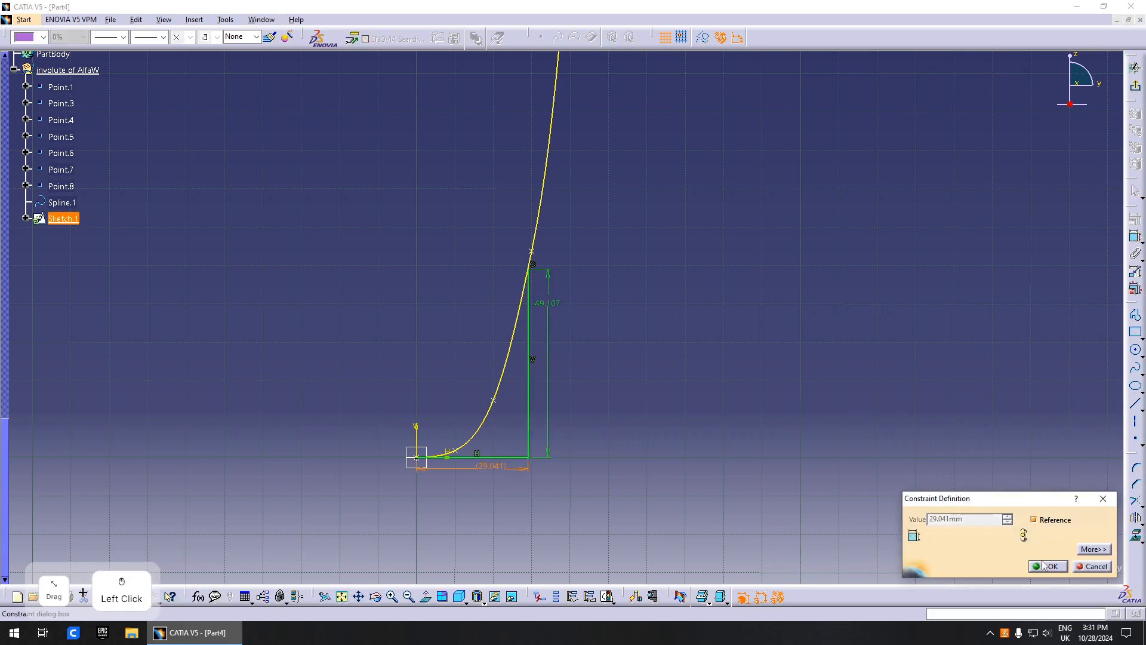
{"action": "left_click", "coordinate": [1048, 566]}
Step: Drive the vertical line's length dimension with a formula equal to the invAlfaW parameter
{"action": "double_click", "coordinate": [554, 312]}
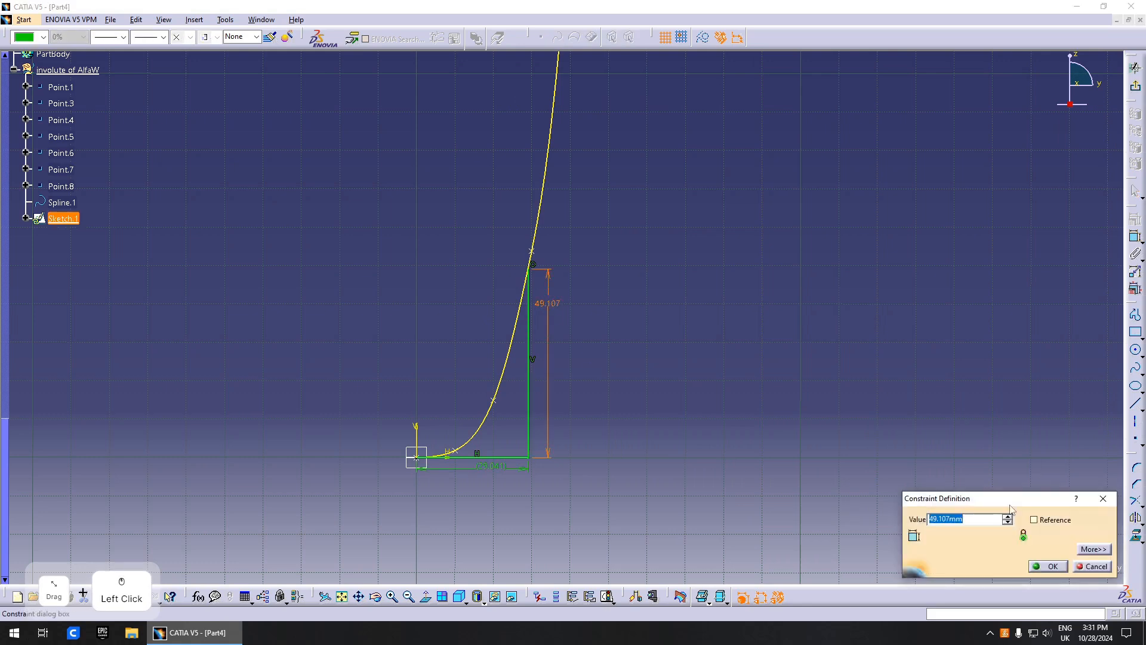
{"action": "scroll", "coordinate": [322, 376], "scroll_direction": "up", "scroll_amount": 6}
{"action": "scroll", "coordinate": [314, 363], "scroll_direction": "up", "scroll_amount": 10}
{"action": "right_click", "coordinate": [981, 518]}
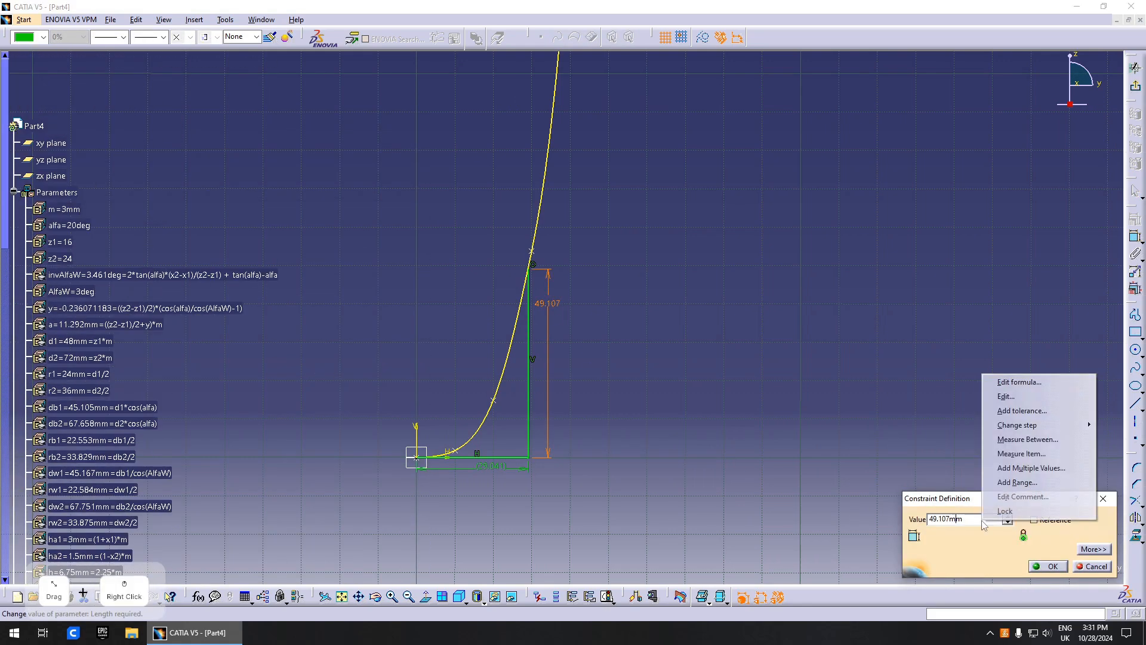
{"action": "left_click", "coordinate": [1039, 381]}
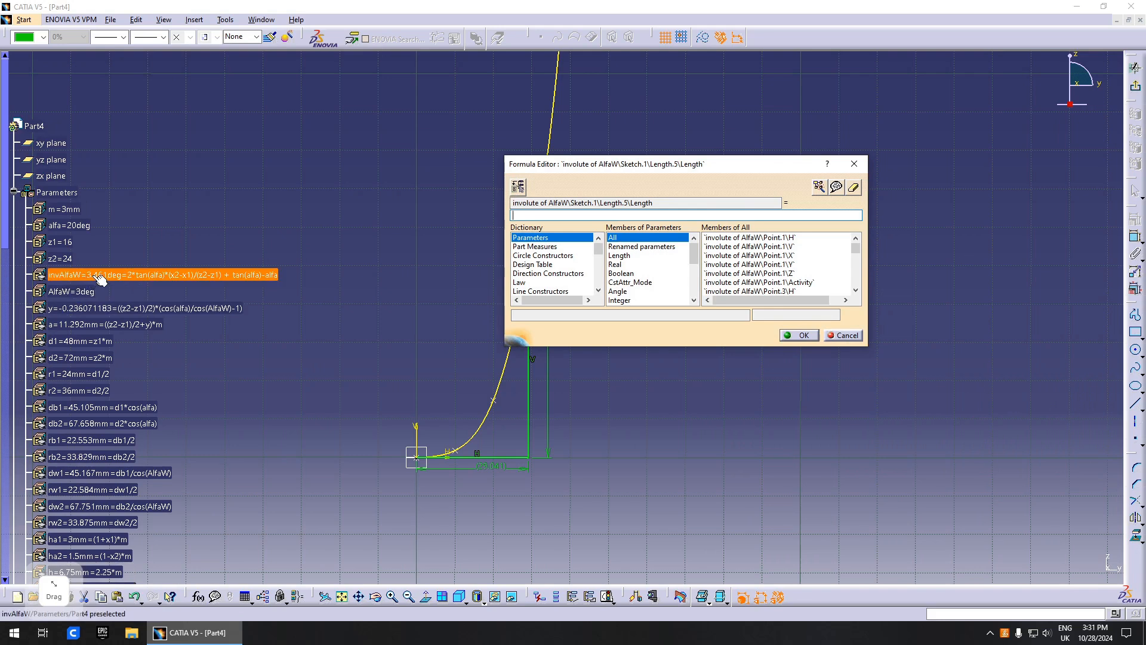
{"action": "left_click", "coordinate": [213, 277]}
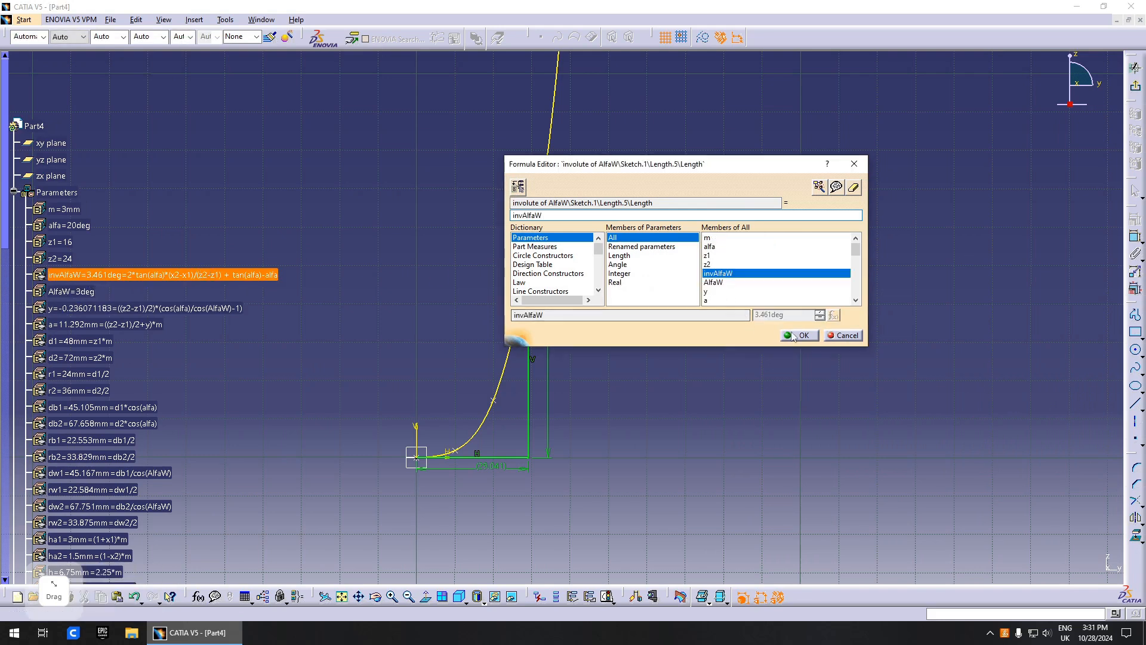
{"action": "left_click", "coordinate": [794, 335]}
{"action": "left_click", "coordinate": [662, 350]}
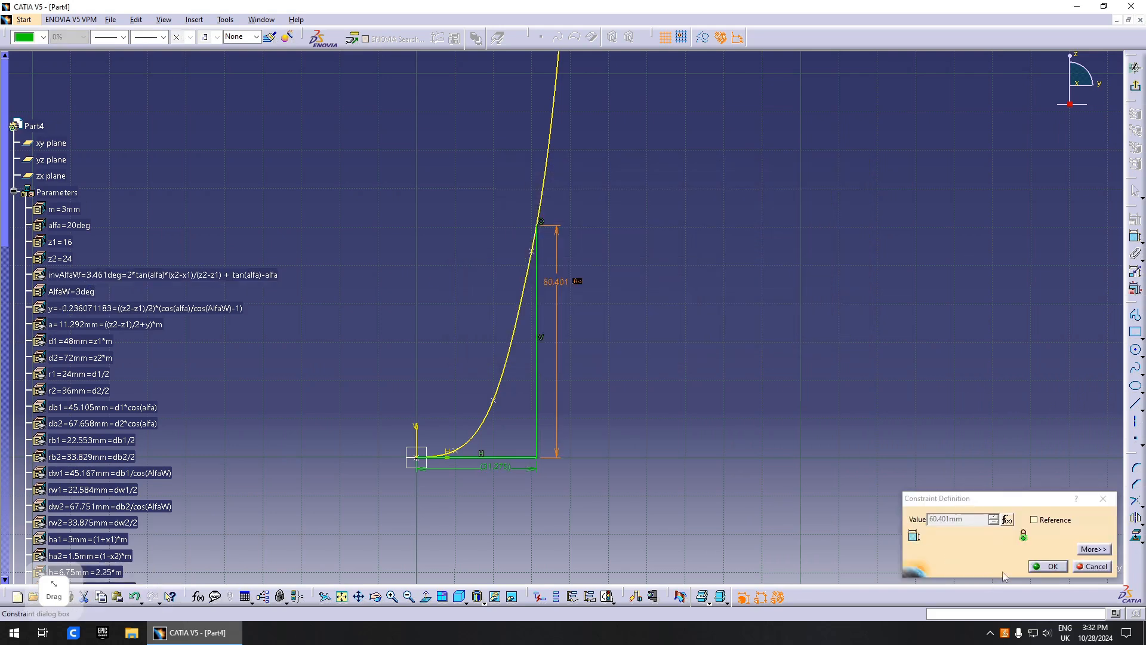
{"action": "left_click", "coordinate": [1044, 564]}
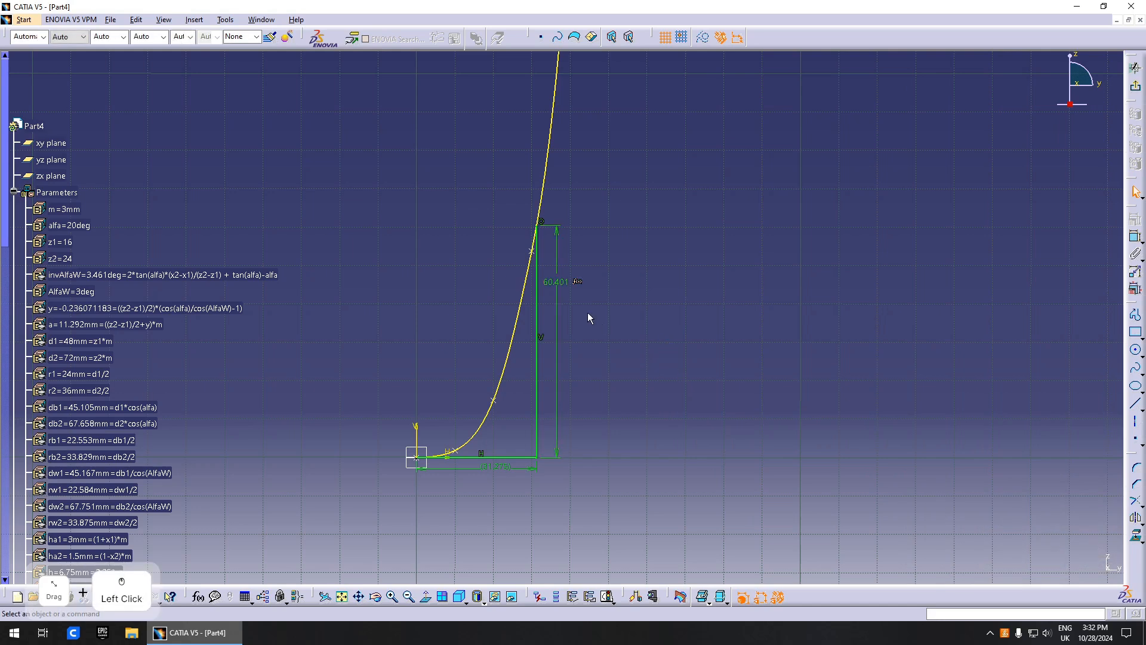
Step: Change the formula of the vertical line's length to 1mm*invAlfaW/1deg
{"action": "left_click", "coordinate": [506, 467]}
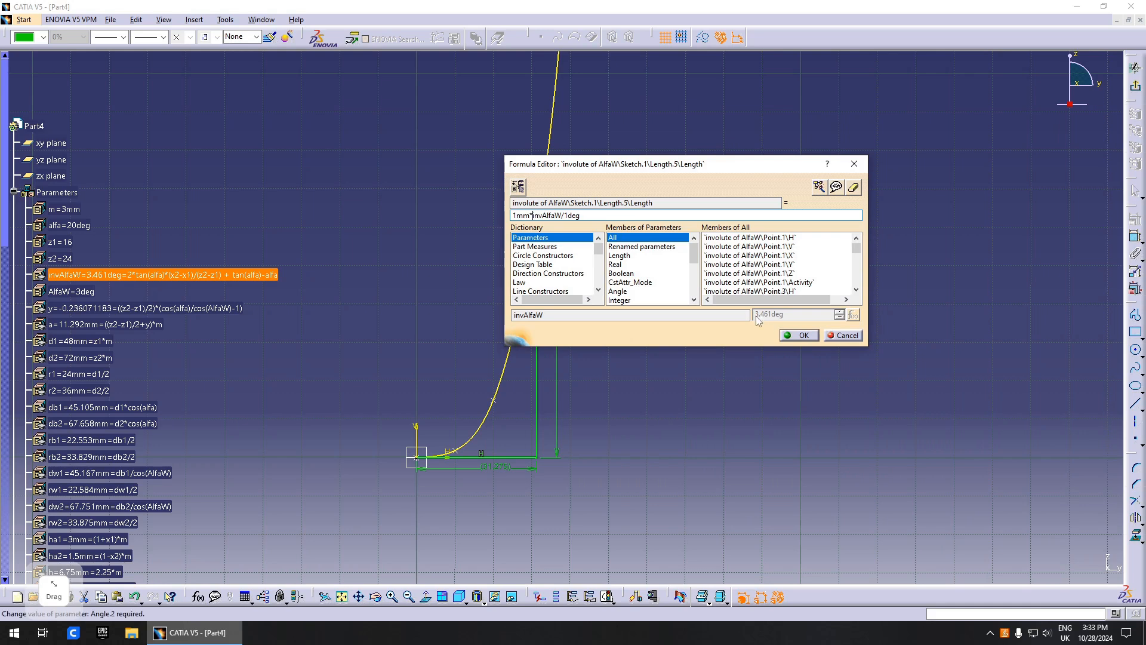
{"action": "left_click", "coordinate": [799, 335]}
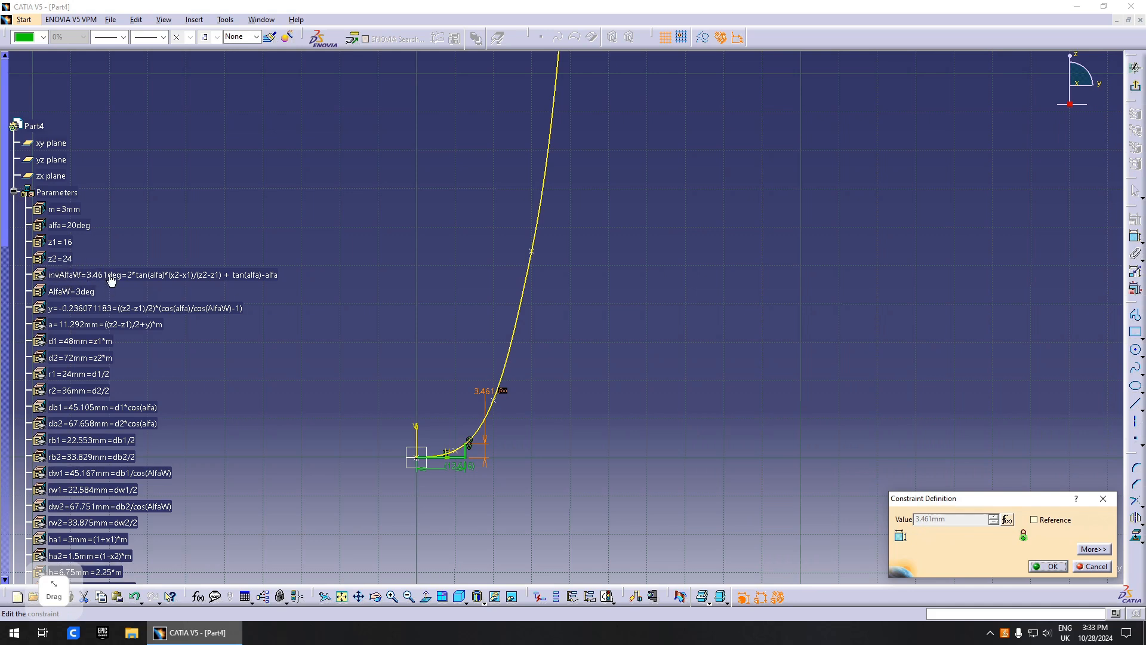
{"action": "left_click", "coordinate": [1048, 566]}
Step: Examine the horizontal line's length and its reference dimension definition against the updated involute sketch
{"action": "middle_click", "coordinate": [466, 444]}
{"action": "middle_click_drag", "start_coordinate": [525, 458], "coordinate": [586, 380]}
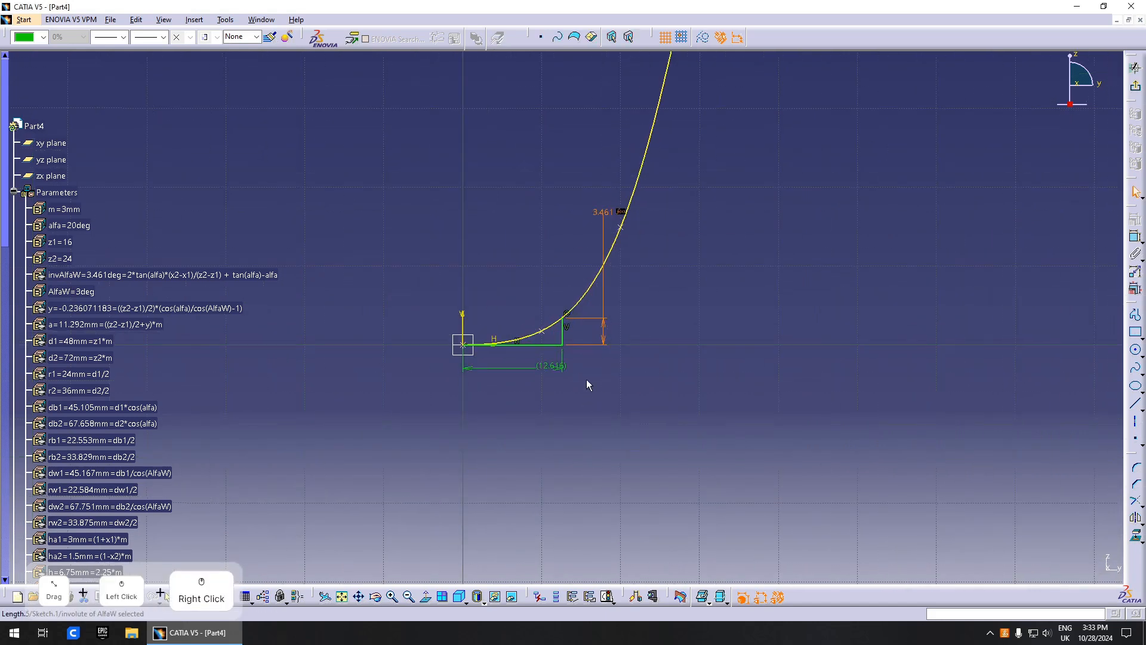
{"action": "left_click", "coordinate": [629, 238]}
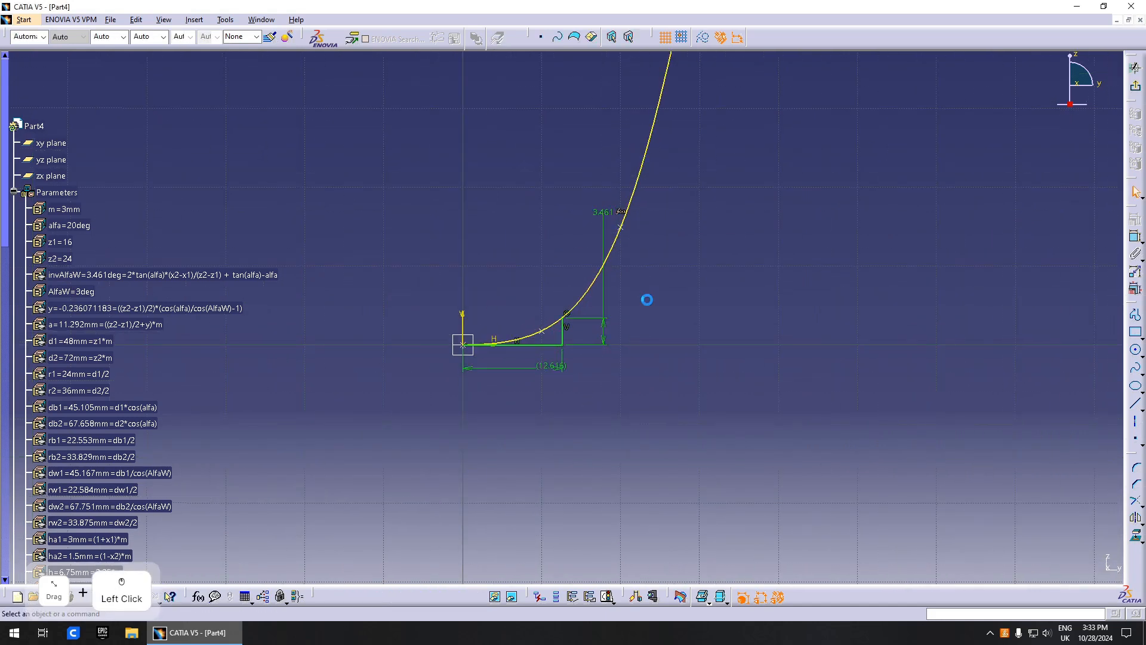
{"action": "middle_click_drag", "start_coordinate": [647, 299], "coordinate": [598, 244]}
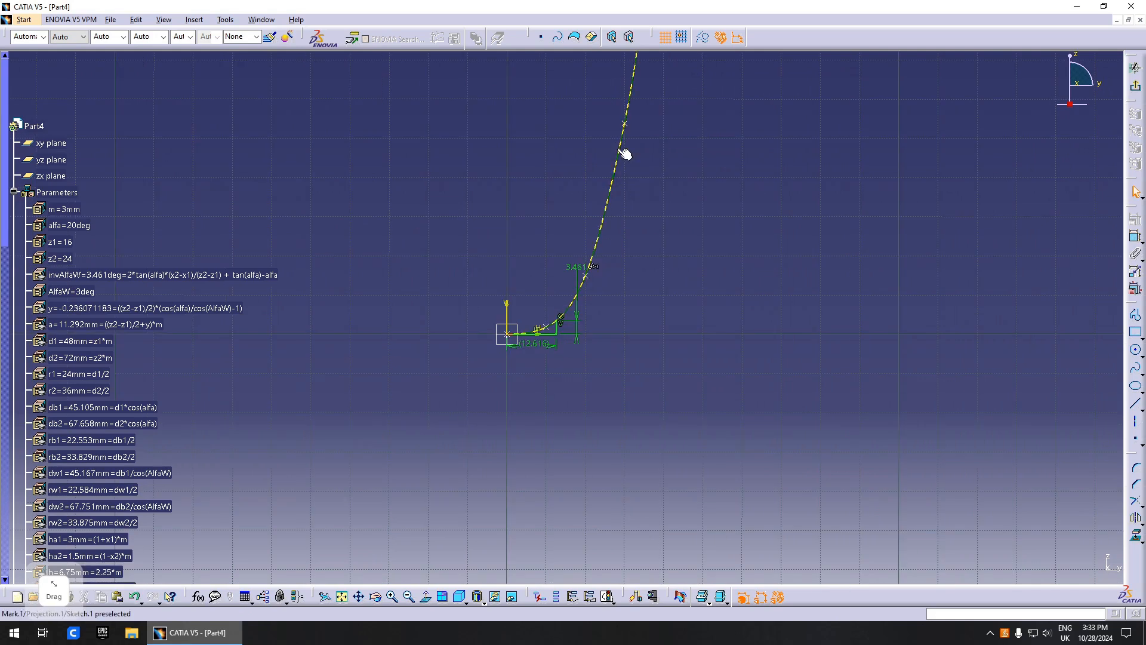
{"action": "left_click", "coordinate": [621, 151]}
{"action": "mouse_move", "coordinate": [572, 333]}
{"action": "middle_mouse_down"}
{"action": "mouse_move", "coordinate": [561, 317]}
{"action": "mouse_move", "coordinate": [530, 348]}
{"action": "middle_mouse_up"}
{"action": "left_click", "coordinate": [523, 355]}
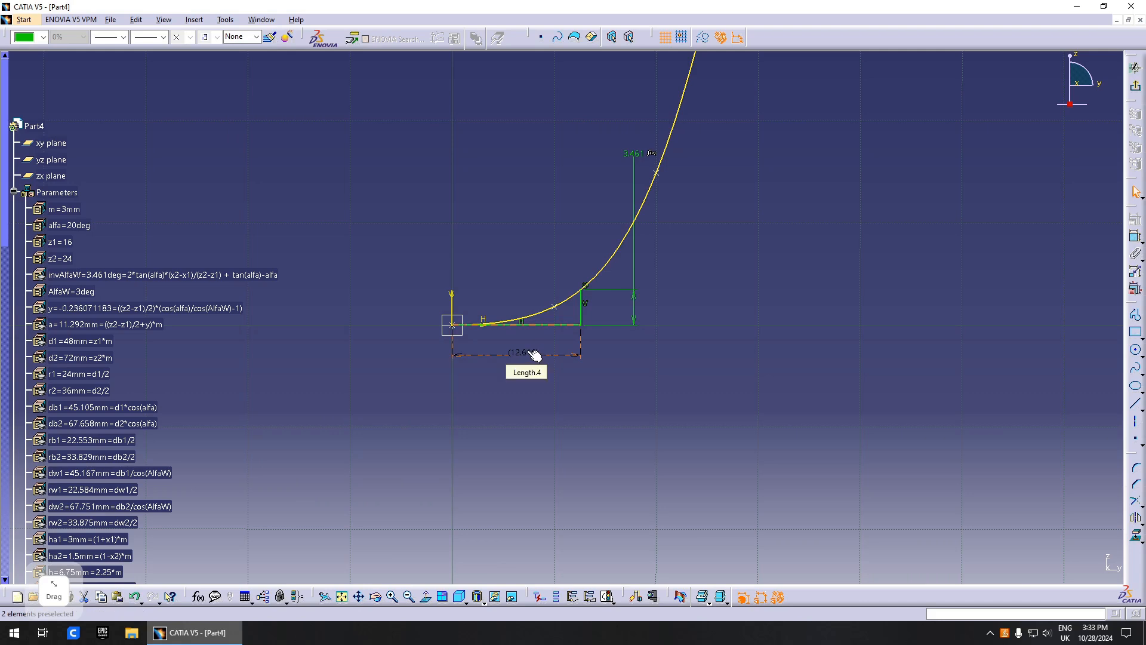
{"action": "double_click", "coordinate": [534, 355]}
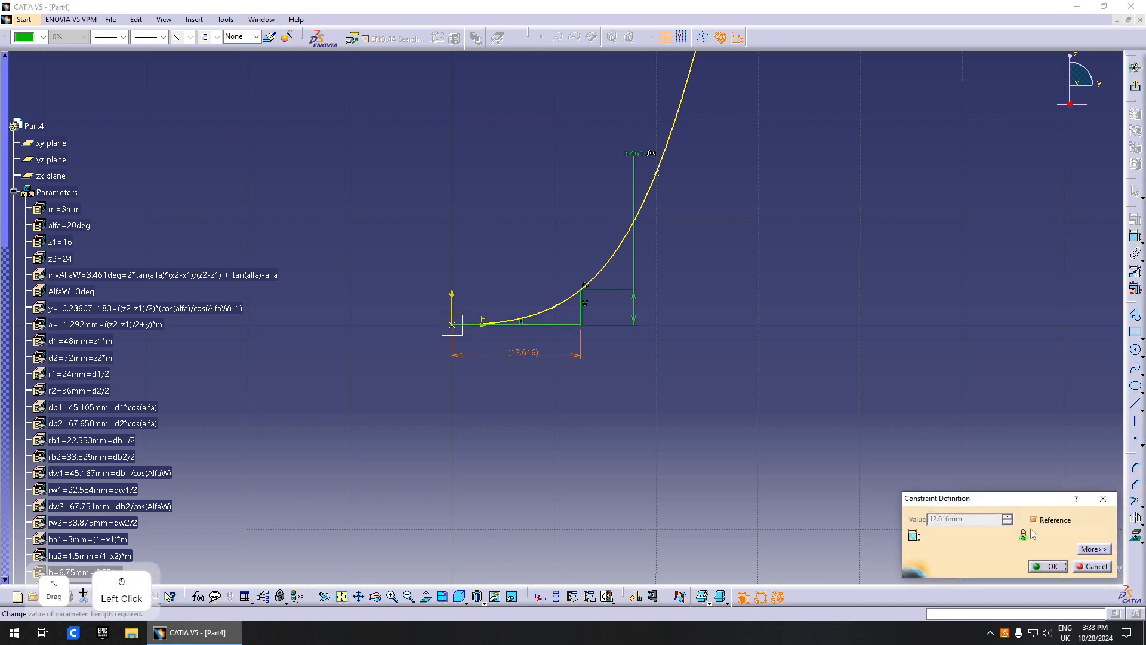
{"action": "left_click", "coordinate": [1039, 564]}
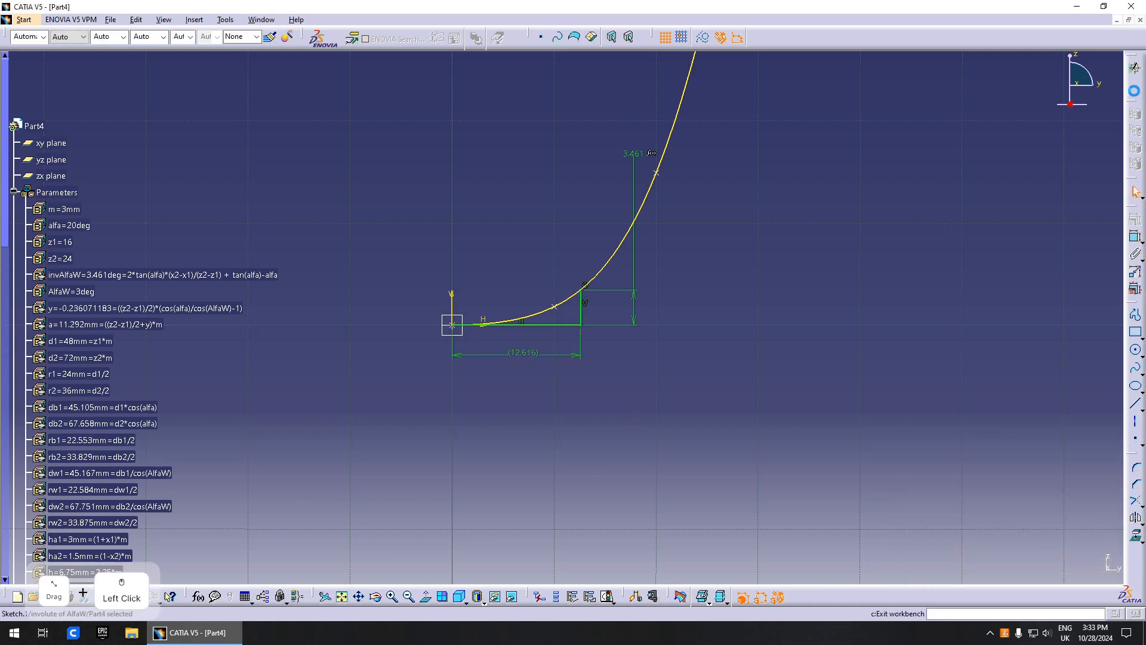
Step: Exit the sketch and open the formula editor for the AlfaW parameter, filtered to the parameters of Sketch.1
{"action": "left_click", "coordinate": [1135, 68]}
{"action": "double_click", "coordinate": [70, 292]}
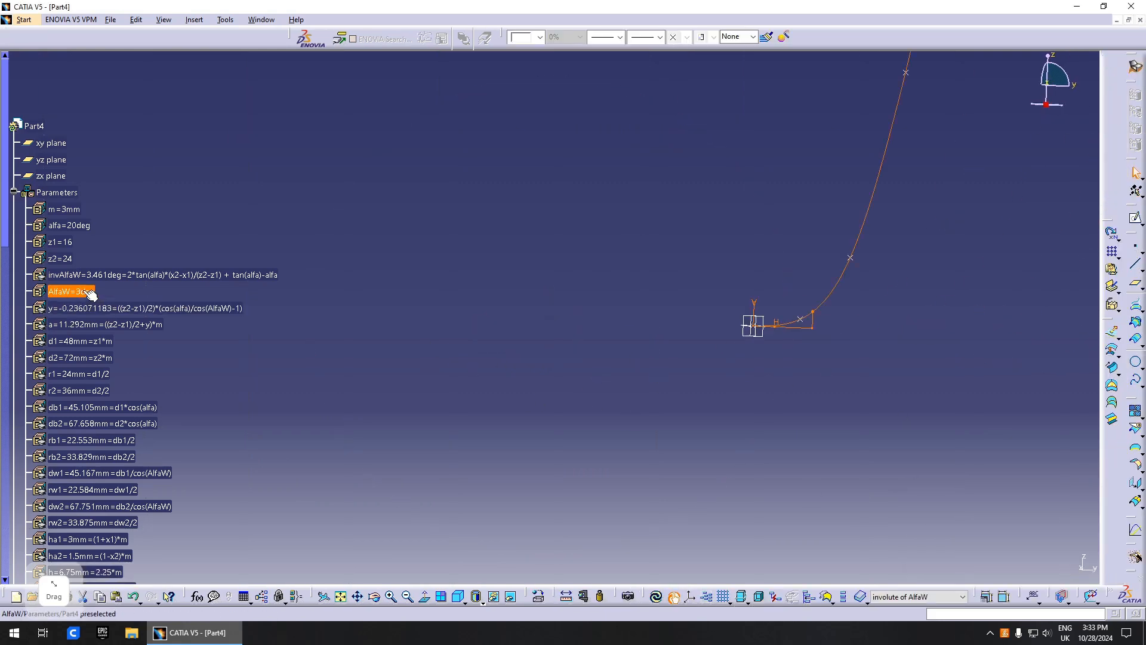
{"action": "right_click", "coordinate": [246, 320]}
{"action": "left_click", "coordinate": [285, 331]}
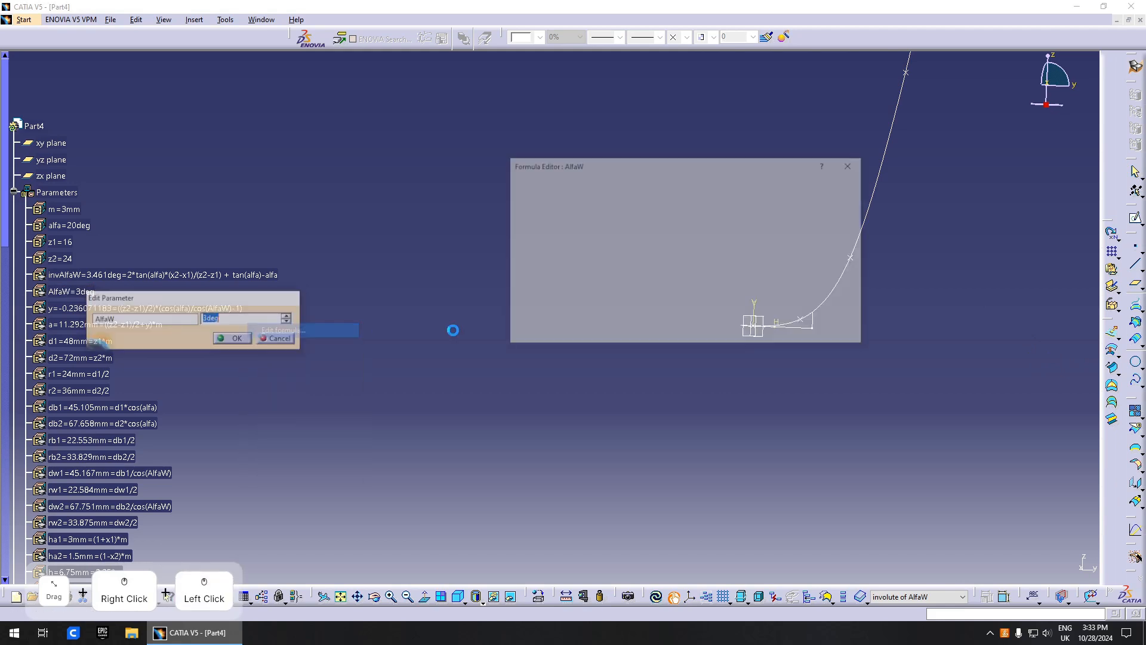
{"action": "middle_click_drag", "start_coordinate": [812, 352], "coordinate": [313, 359]}
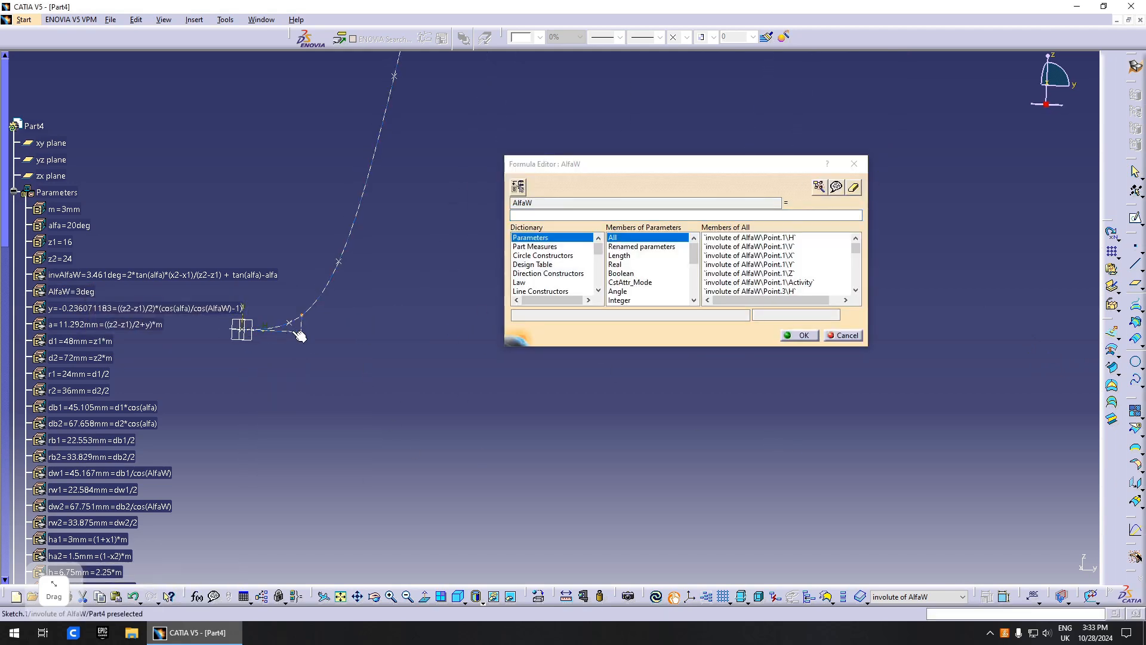
{"action": "left_click", "coordinate": [301, 336]}
Step: Insert the horizontal line's parameter `involute of AlfaW\Sketch.1\Length.4\Length` into the AlfaW formula
{"action": "scroll", "coordinate": [812, 259], "scroll_direction": "down", "scroll_amount": 3}
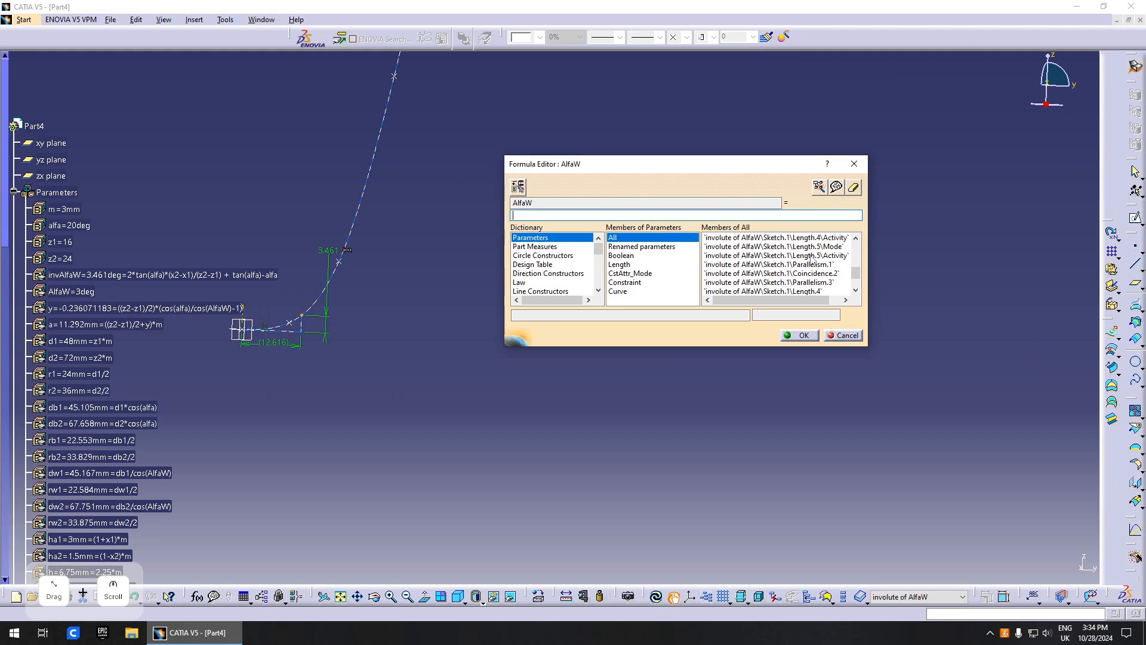
{"action": "scroll", "coordinate": [812, 260], "scroll_direction": "down", "scroll_amount": 1}
{"action": "left_click", "coordinate": [821, 282]}
{"action": "scroll", "coordinate": [819, 278], "scroll_direction": "up", "scroll_amount": 10}
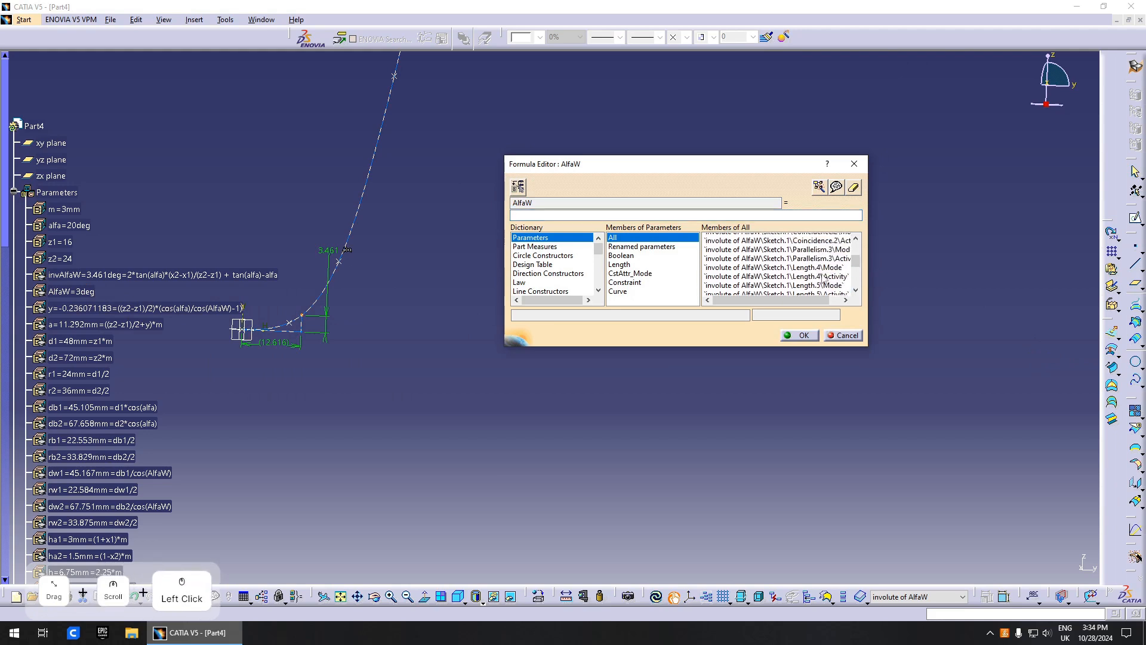
{"action": "scroll", "coordinate": [823, 276], "scroll_direction": "up", "scroll_amount": 2}
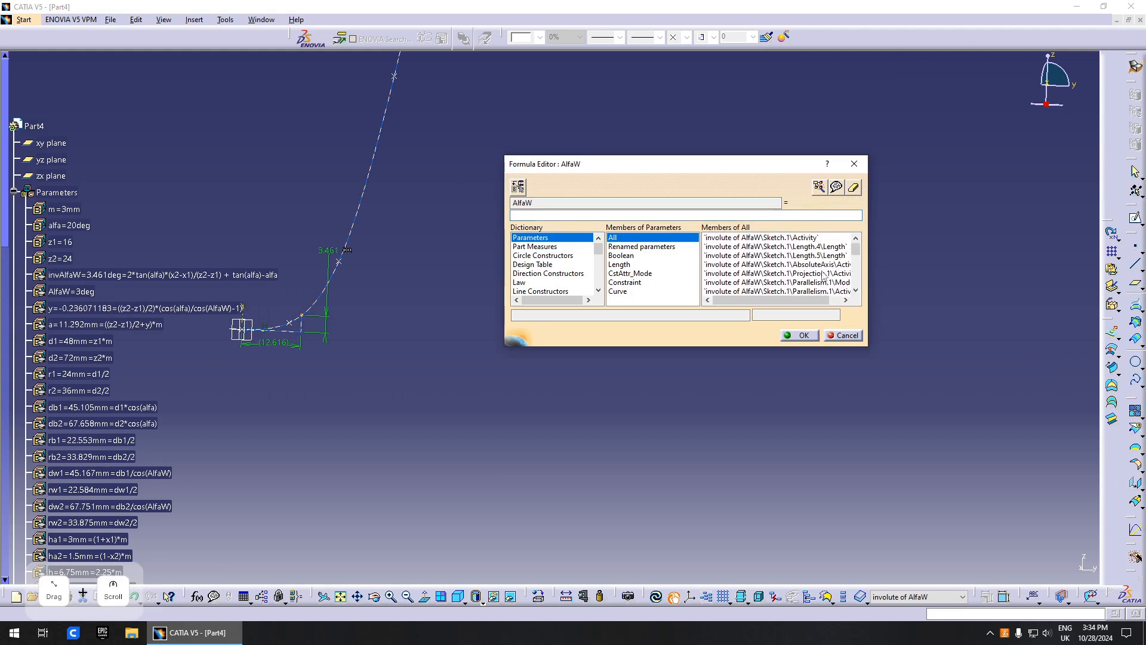
{"action": "left_click", "coordinate": [831, 255]}
{"action": "left_click", "coordinate": [831, 246]}
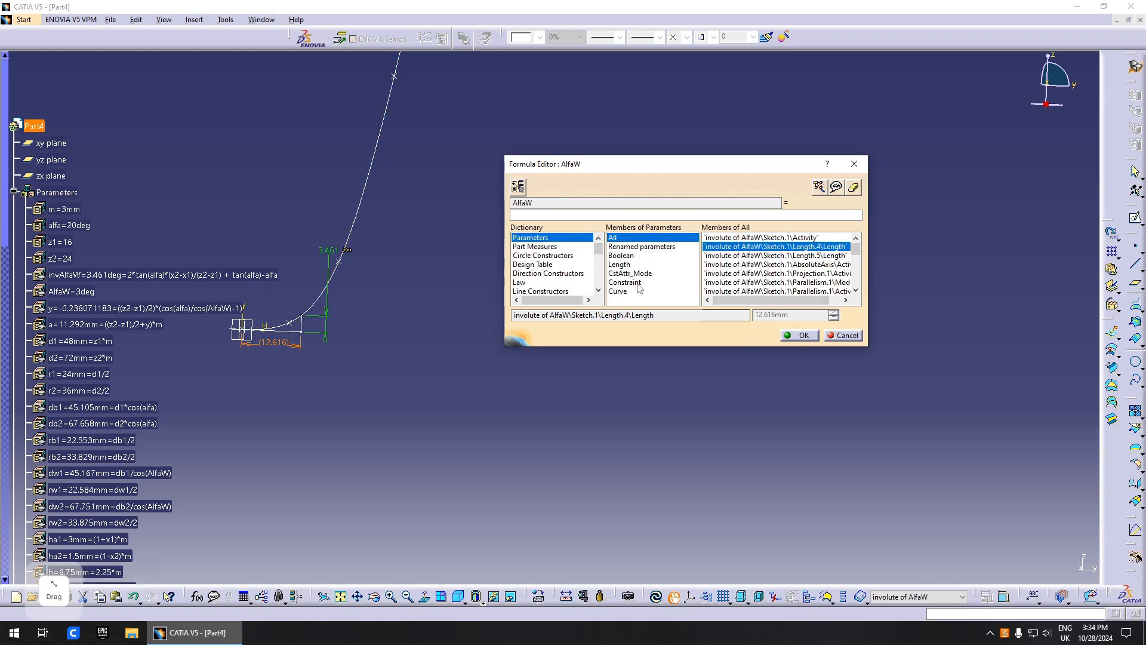
{"action": "double_click", "coordinate": [704, 246]}
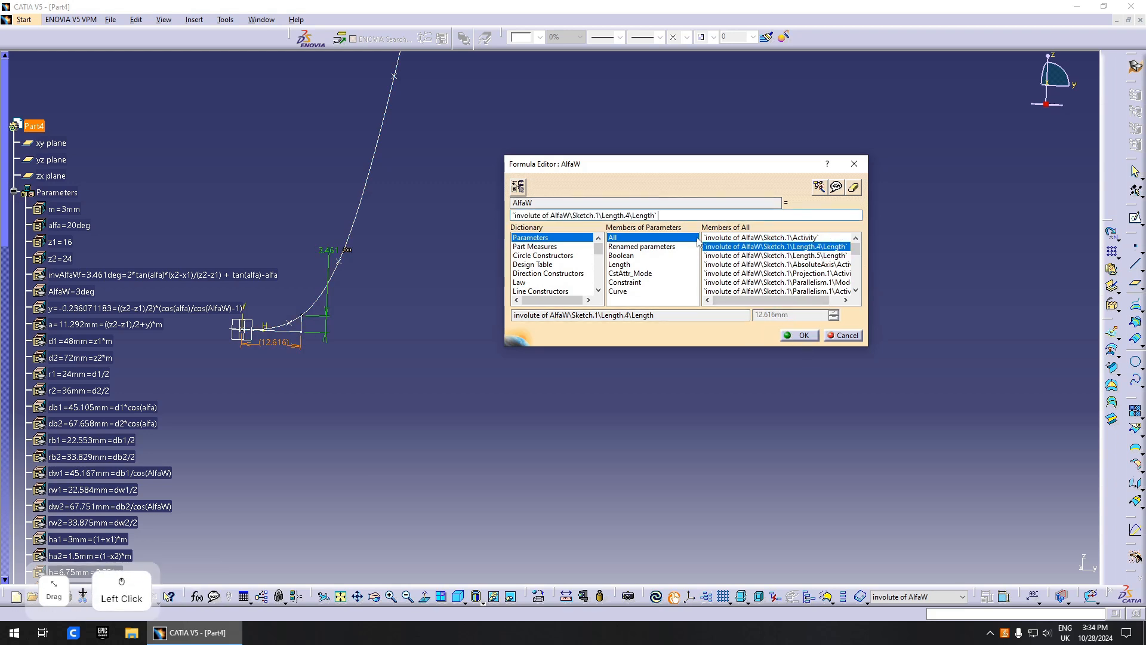
Step: Multiply the inserted length parameter by 1deg at the start of the AlfaW formula
{"action": "key", "text": "Left"}
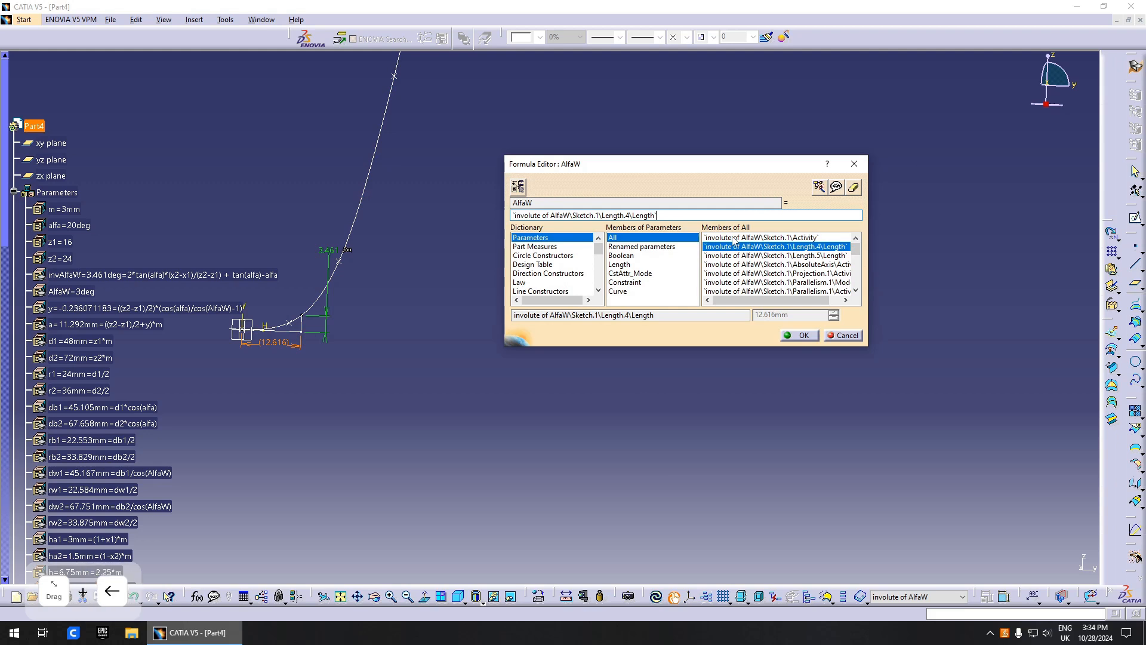
{"action": "key", "text": "Left"}
{"action": "key", "text": "Left"}
{"action": "key", "text": "Left"}
{"action": "key", "text": "Left"}
{"action": "key", "text": "Left"}
{"action": "key", "text": "Left"}
{"action": "key", "text": "Left"}
{"action": "key", "text": "Right"}
{"action": "key", "text": "Left"}
{"action": "type", "text": "1deg*"}
Step: Divide the length parameter by 1mm at the end of the AlfaW formula
{"action": "key", "text": "Right"}
{"action": "key", "text": "Right"}
{"action": "key", "text": "Right"}
{"action": "key", "text": "Right"}
{"action": "key", "text": "Right"}
{"action": "key", "text": "Right"}
{"action": "key", "text": "Right"}
{"action": "key", "text": "Right"}
{"action": "key", "text": "Right"}
{"action": "key", "text": "Right"}
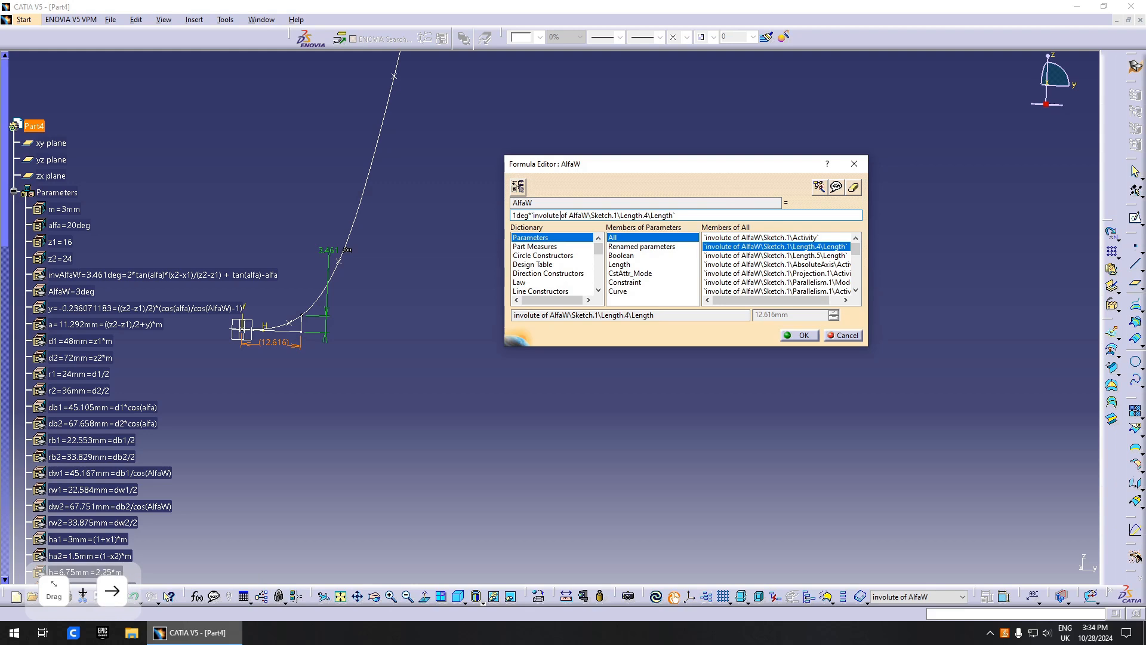
{"action": "key", "text": "Right"}
{"action": "key", "text": "Right"}
{"action": "key", "text": "Right"}
{"action": "key", "text": "Right"}
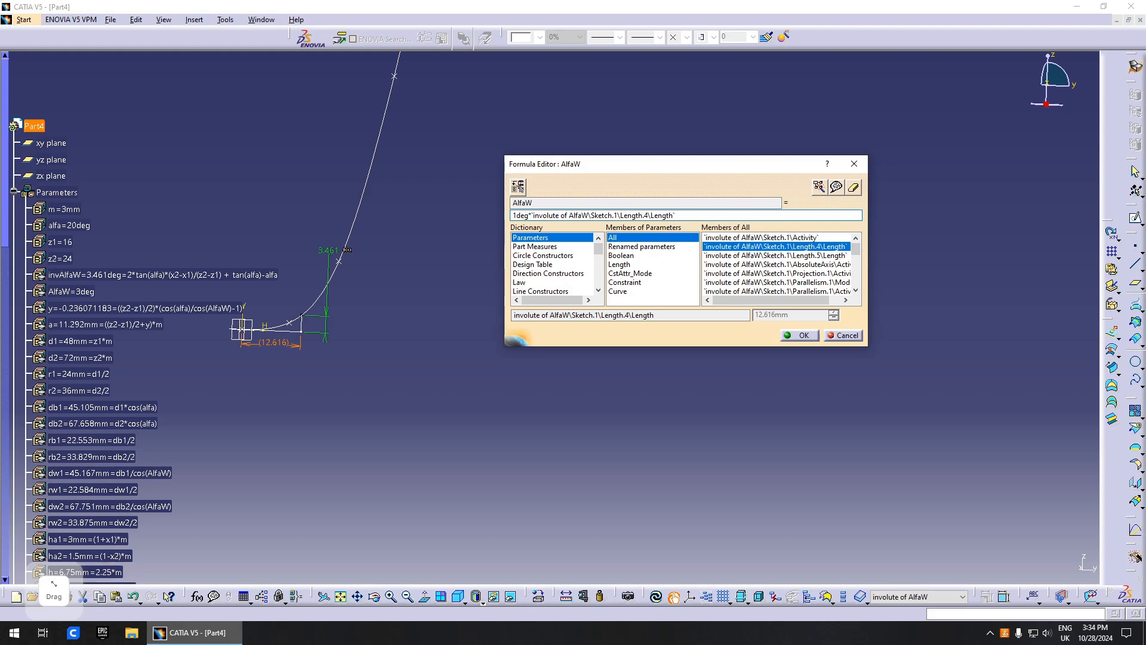
{"action": "type", "text": "/1mm"}
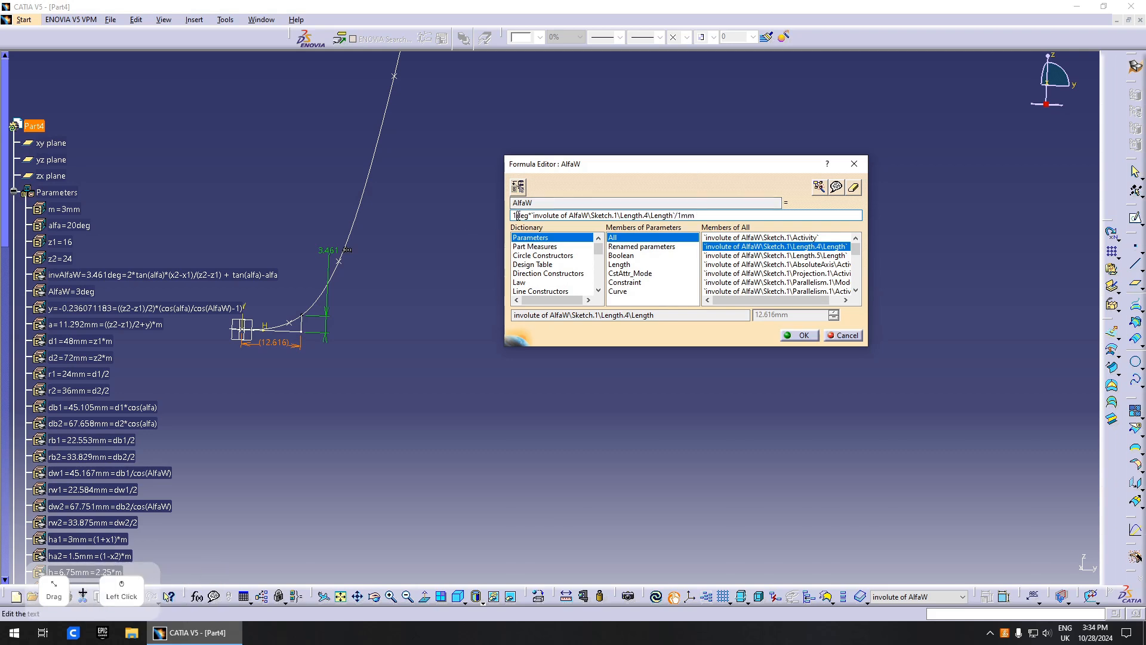
Step: Apply the formula to AlfaW despite the measured-parameter warning and accept the parameter edit
{"action": "left_click_drag", "start_coordinate": [516, 215], "coordinate": [533, 215]}
{"action": "left_click_drag", "start_coordinate": [668, 215], "coordinate": [695, 215]}
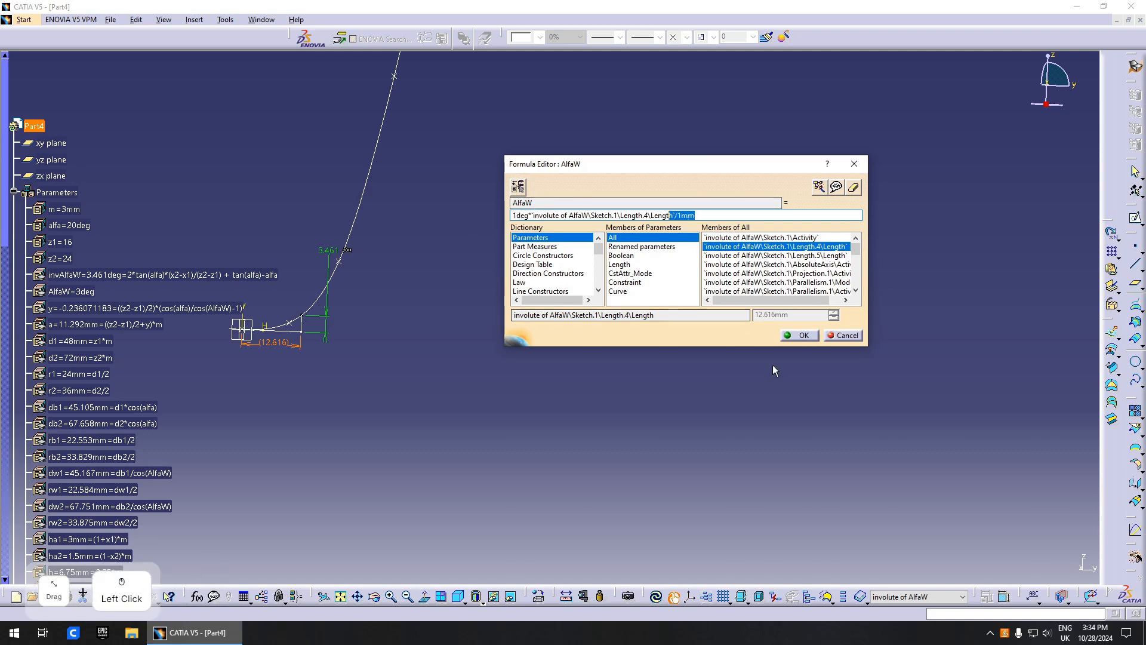
{"action": "left_click", "coordinate": [802, 336]}
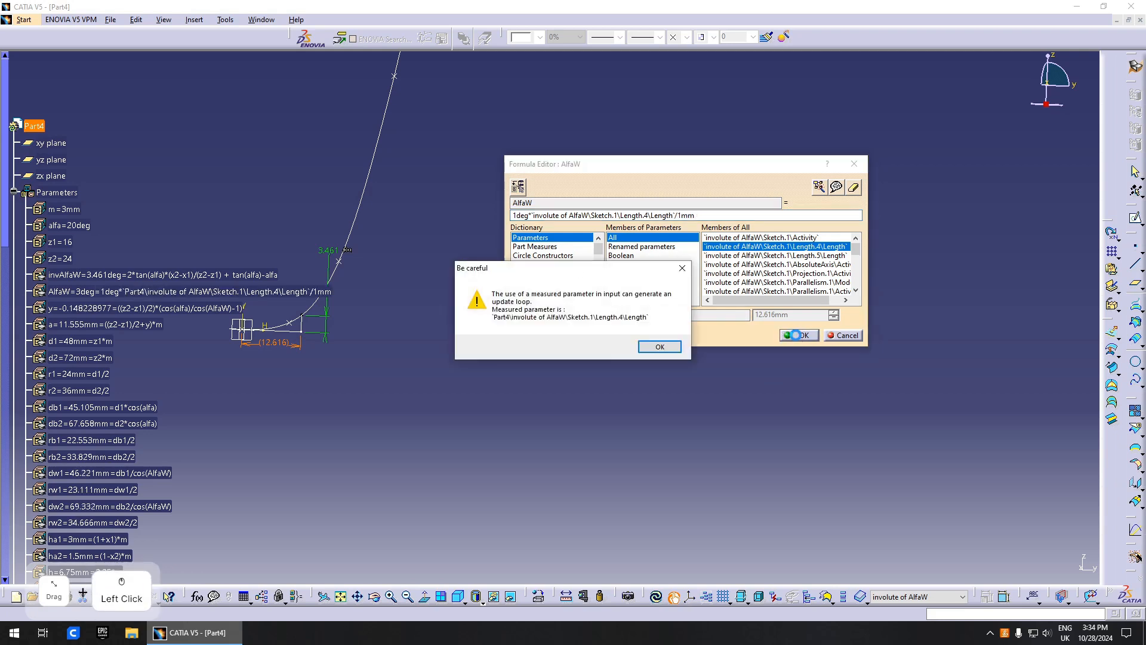
{"action": "left_click", "coordinate": [665, 345]}
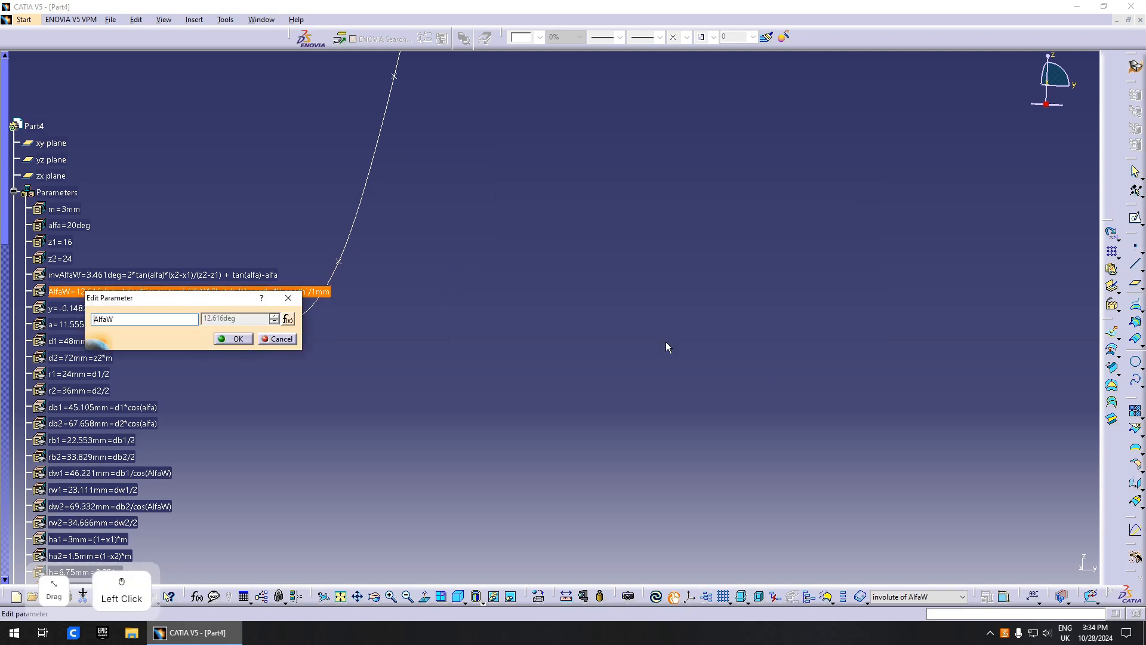
{"action": "left_click", "coordinate": [235, 339]}
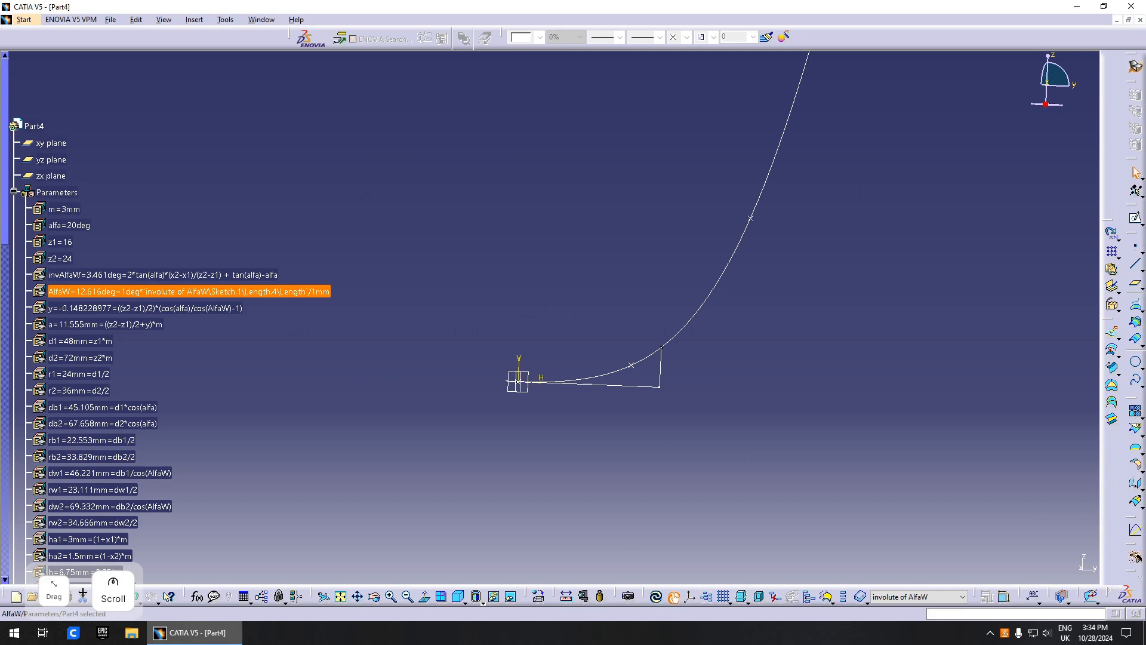
{"action": "left_click", "coordinate": [668, 380]}
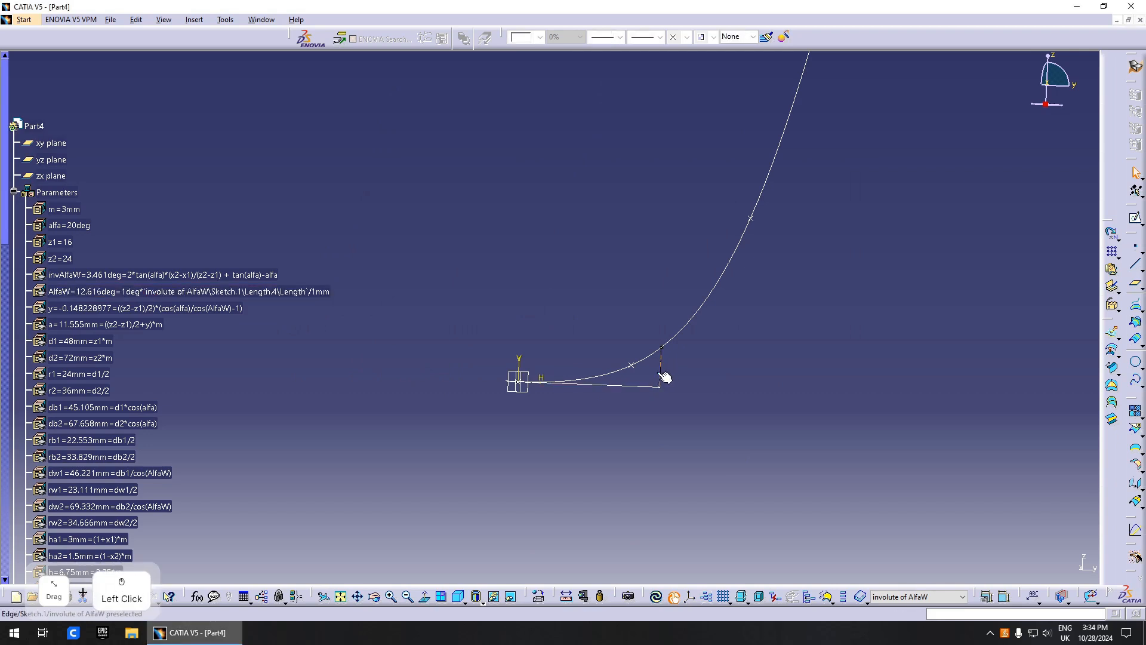
{"action": "left_click", "coordinate": [152, 291]}
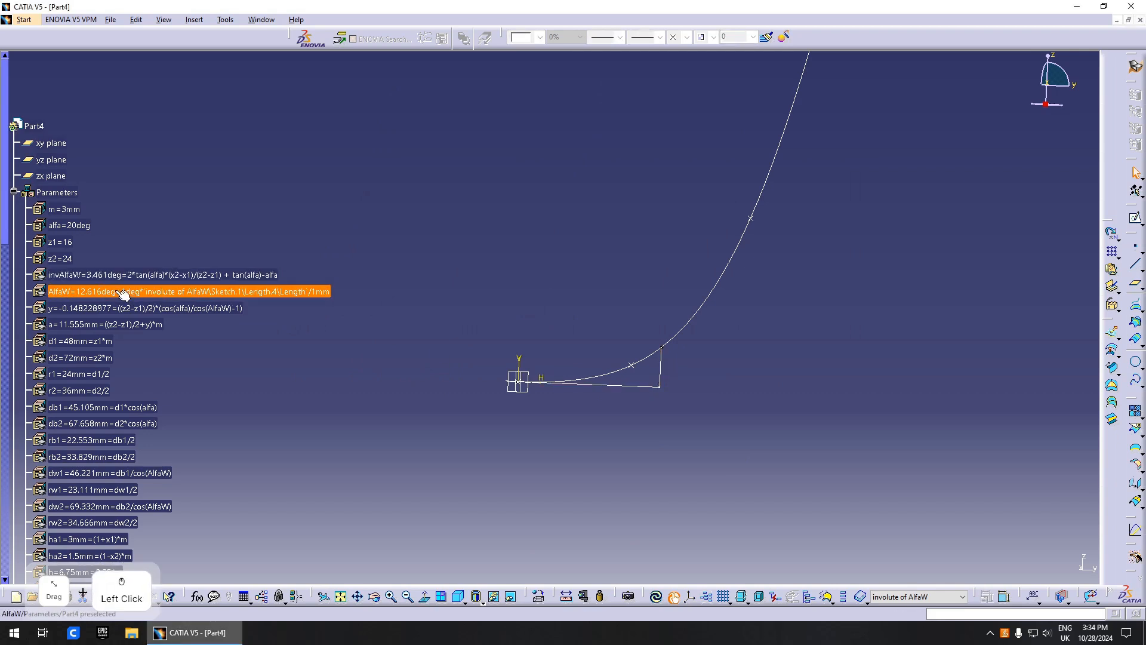
{"action": "left_click", "coordinate": [60, 276]}
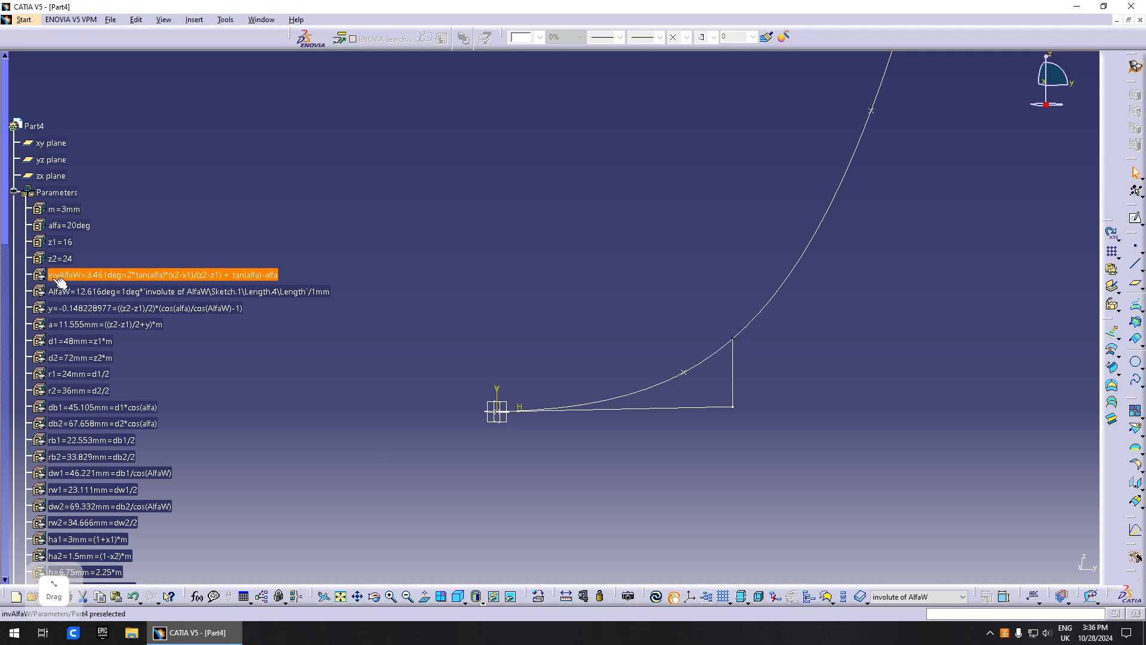
{"action": "scroll", "coordinate": [89, 279], "scroll_direction": "down", "scroll_amount": 5}
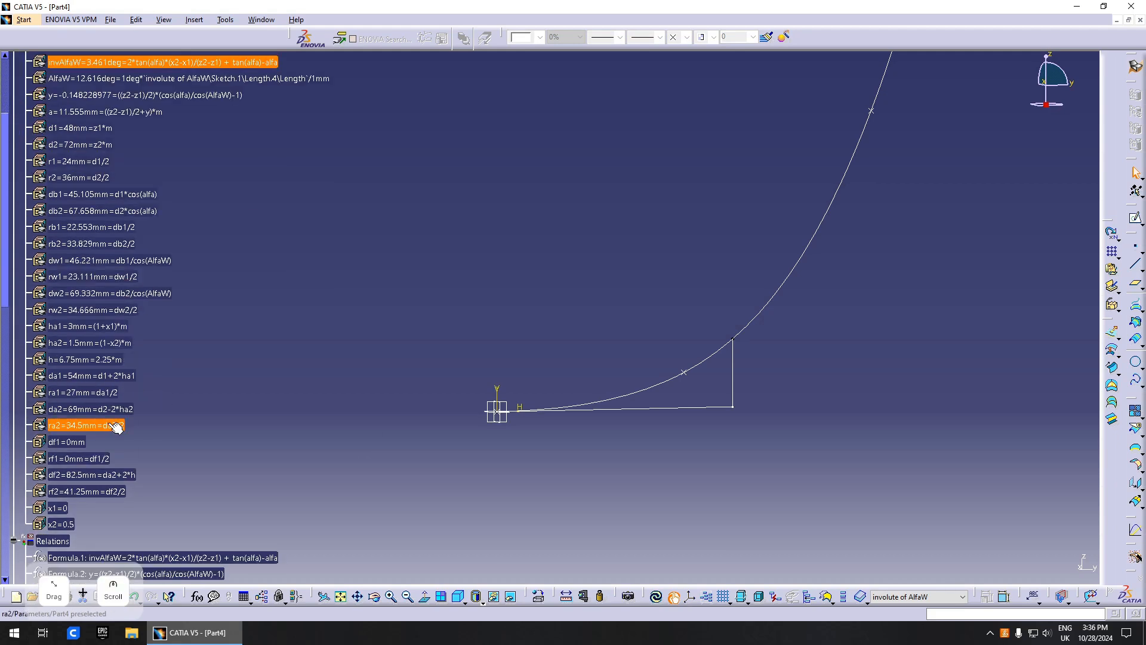
{"action": "left_click", "coordinate": [66, 524]}
{"action": "scroll", "coordinate": [195, 564], "scroll_direction": "down", "scroll_amount": 5}
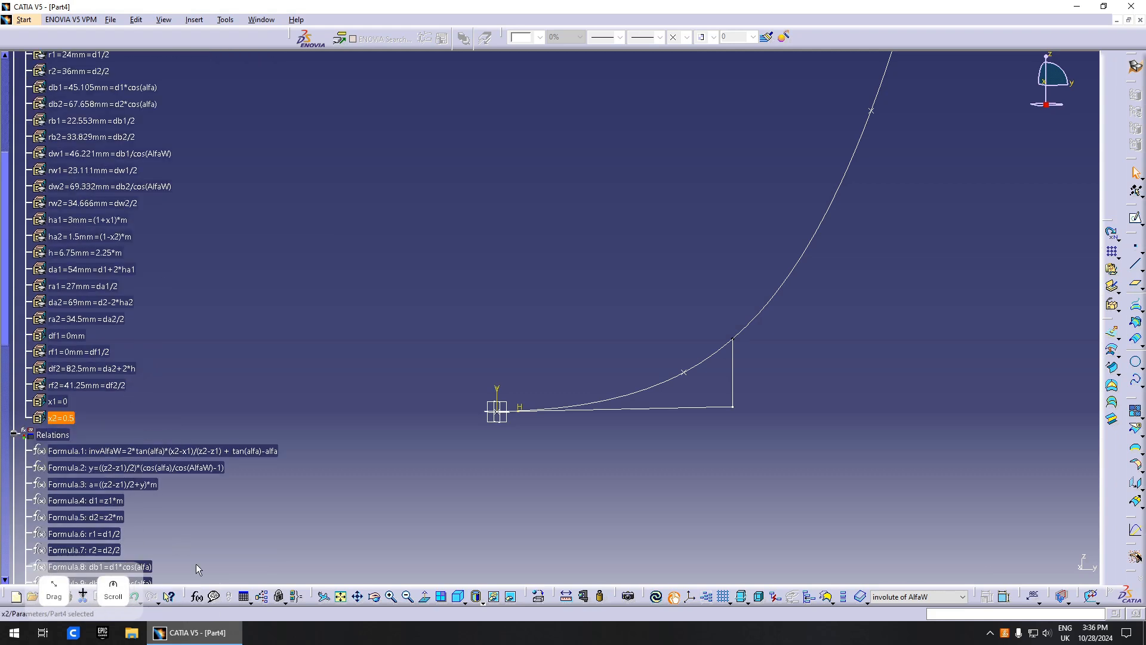
Step: Create a new single-value user parameter of type Real in the part's formulas
{"action": "left_click", "coordinate": [197, 596]}
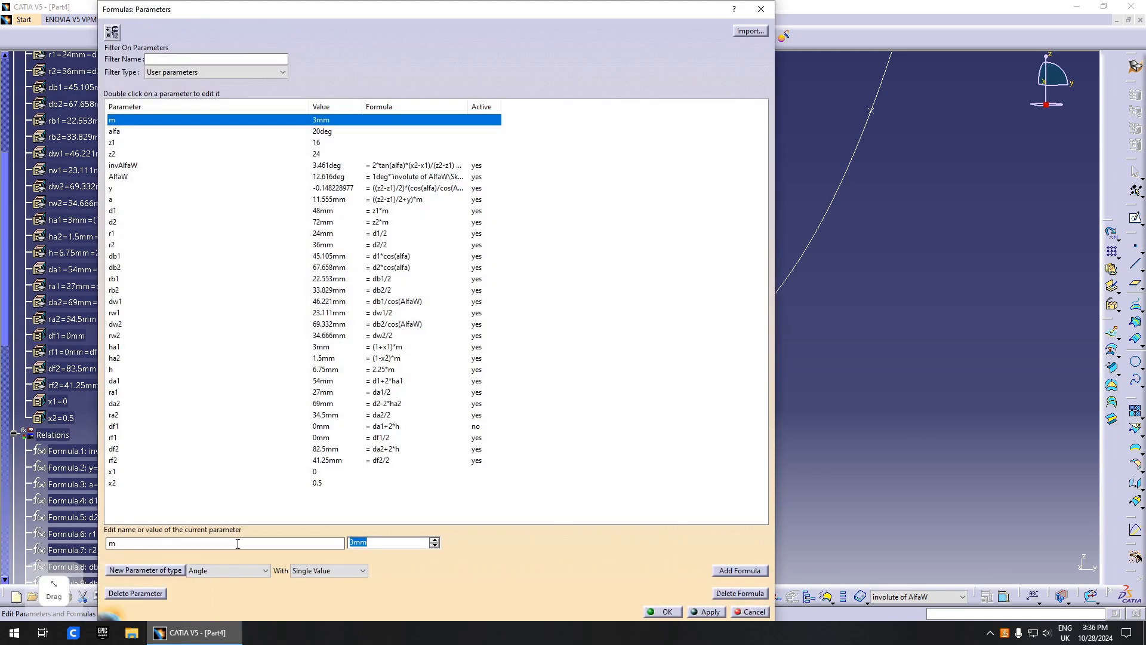
{"action": "left_click", "coordinate": [238, 544]}
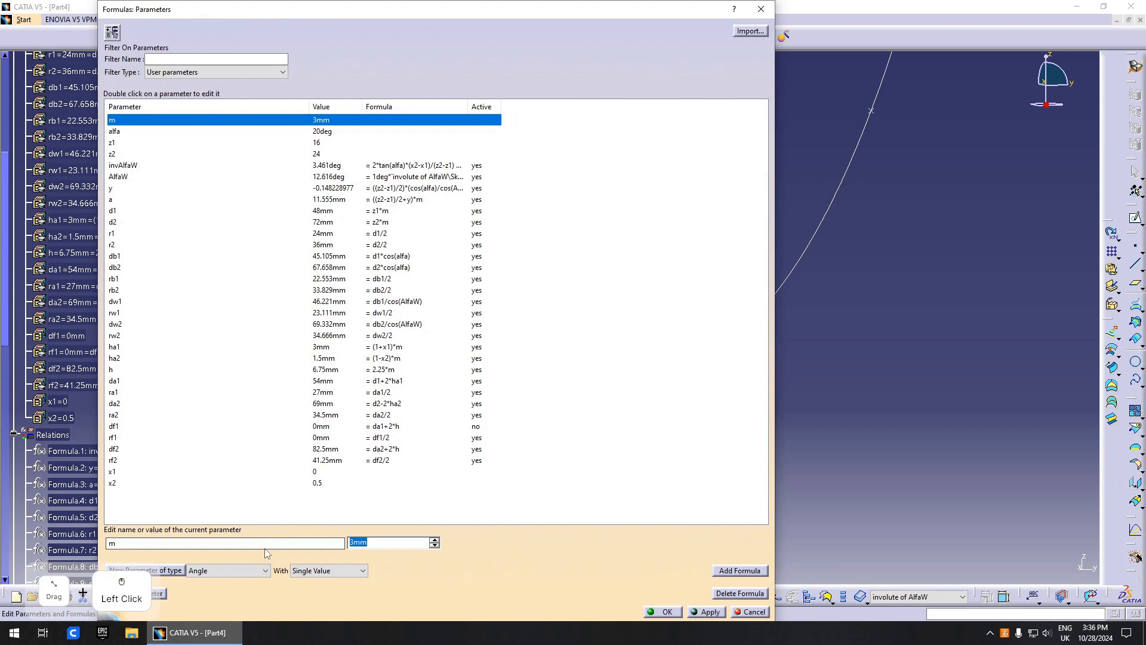
{"action": "left_click", "coordinate": [204, 572]}
{"action": "scroll", "coordinate": [259, 330], "scroll_direction": "up", "scroll_amount": 1}
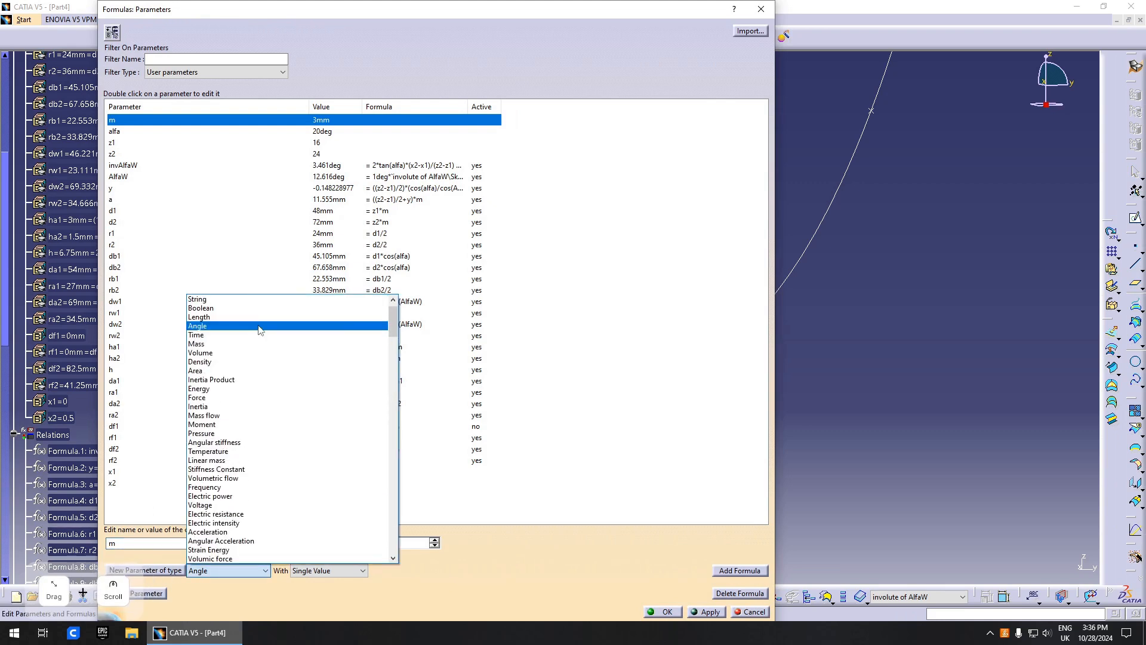
{"action": "scroll", "coordinate": [258, 321], "scroll_direction": "up", "scroll_amount": 1}
{"action": "left_click", "coordinate": [248, 300]}
Step: Copy the full expression of the invAlfaW formula, leaving that formula as it is
{"action": "left_click", "coordinate": [156, 164]}
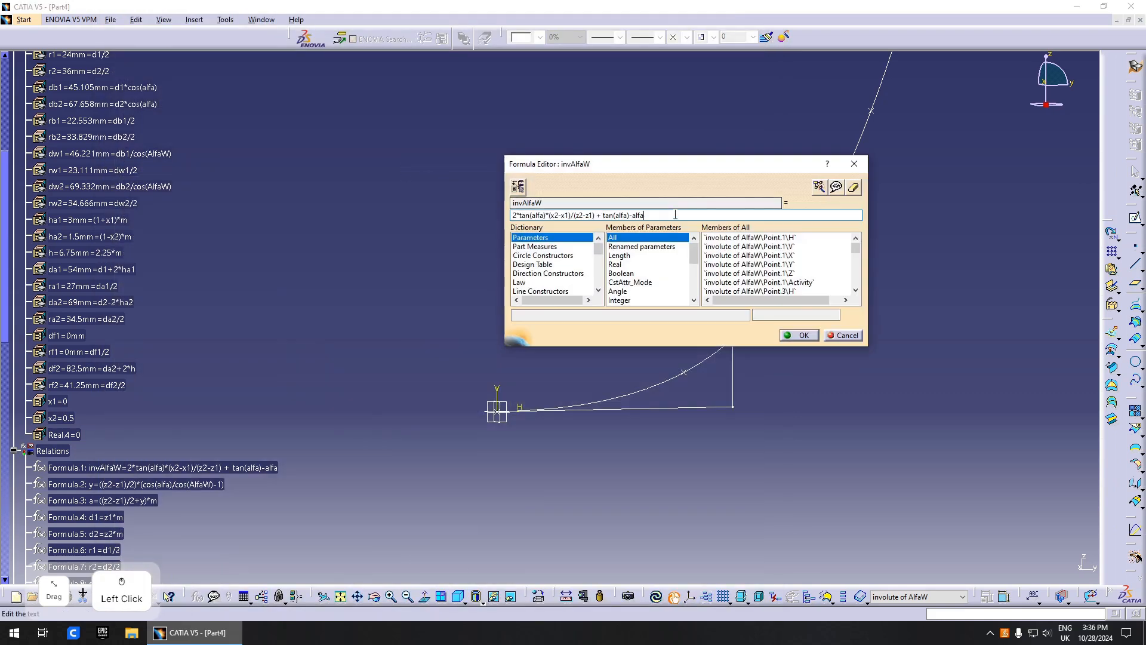
{"action": "left_click_drag", "start_coordinate": [675, 216], "coordinate": [511, 216]}
{"action": "key", "text": "ctrl+c"}
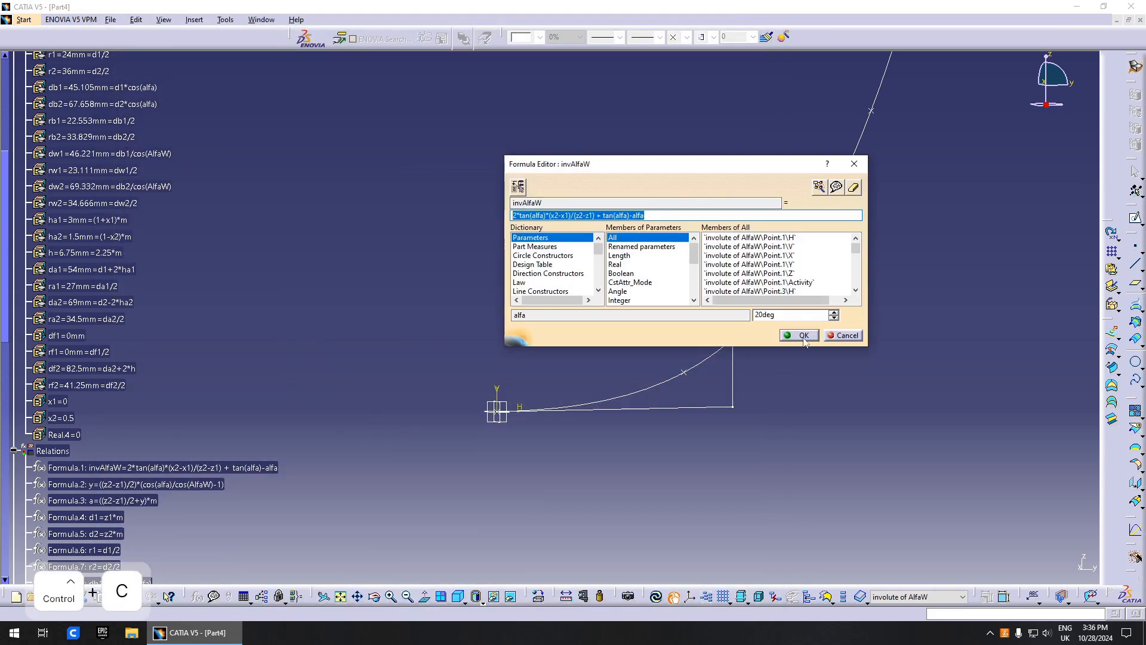
{"action": "left_click", "coordinate": [803, 336]}
Step: Give the new real parameter the copied formula 2*tan(alfa)*(x2-x1)/(z2-z1) + tan(alfa)-alfa and accept it
{"action": "left_click", "coordinate": [739, 571]}
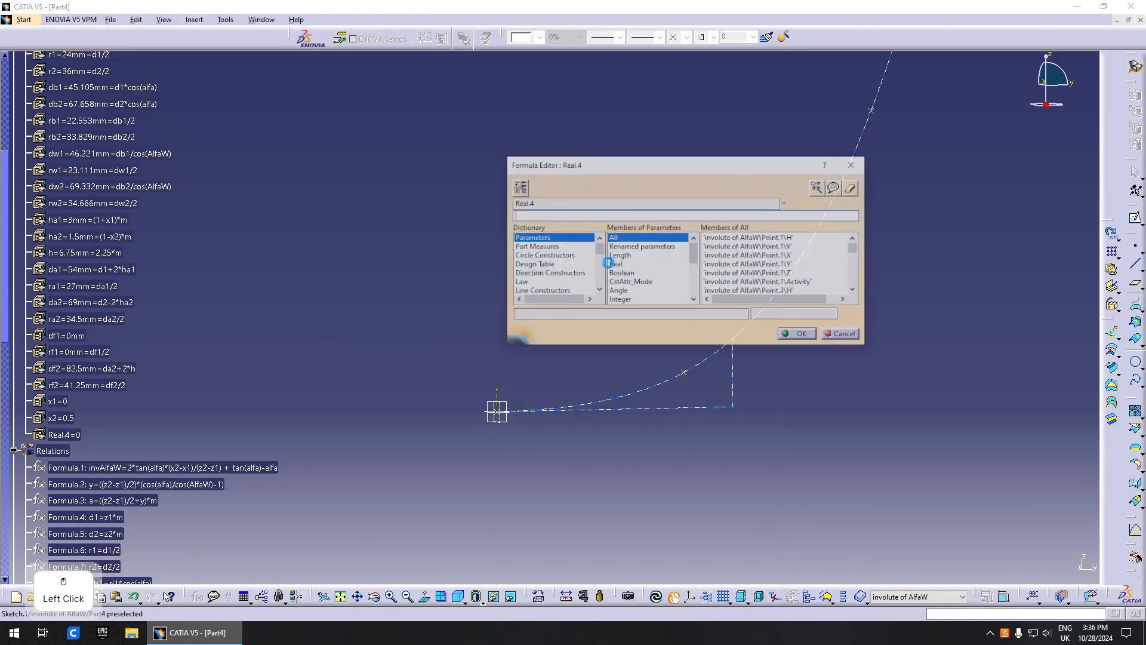
{"action": "key", "text": "ctrl+v"}
{"action": "left_click", "coordinate": [797, 334]}
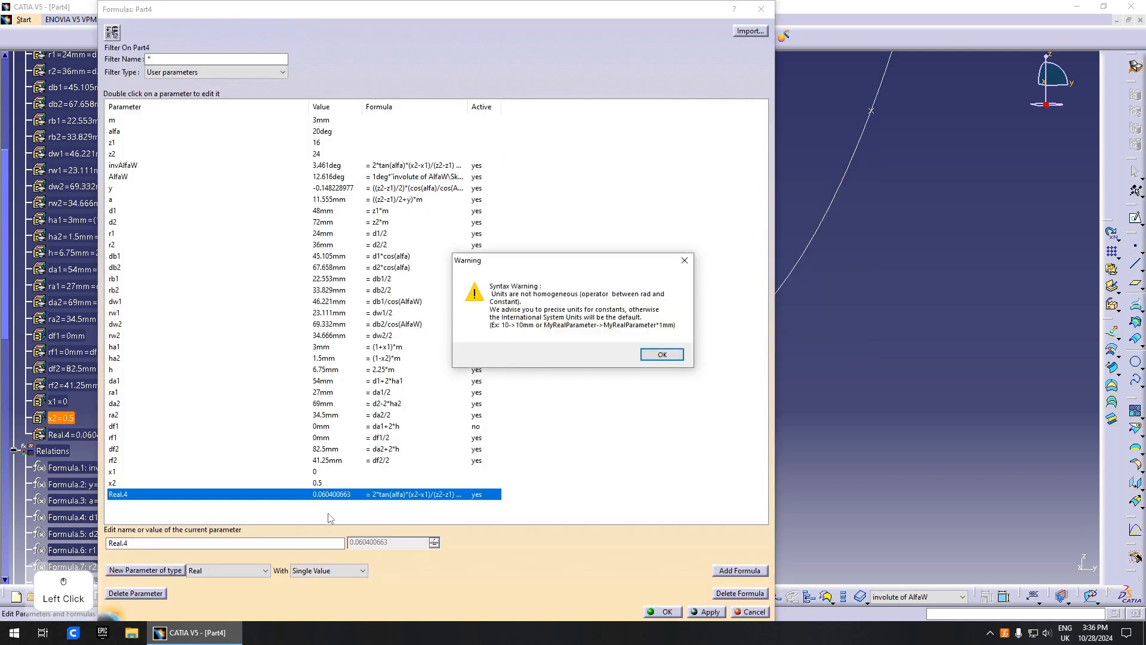
{"action": "left_click", "coordinate": [655, 351]}
{"action": "left_click", "coordinate": [651, 354]}
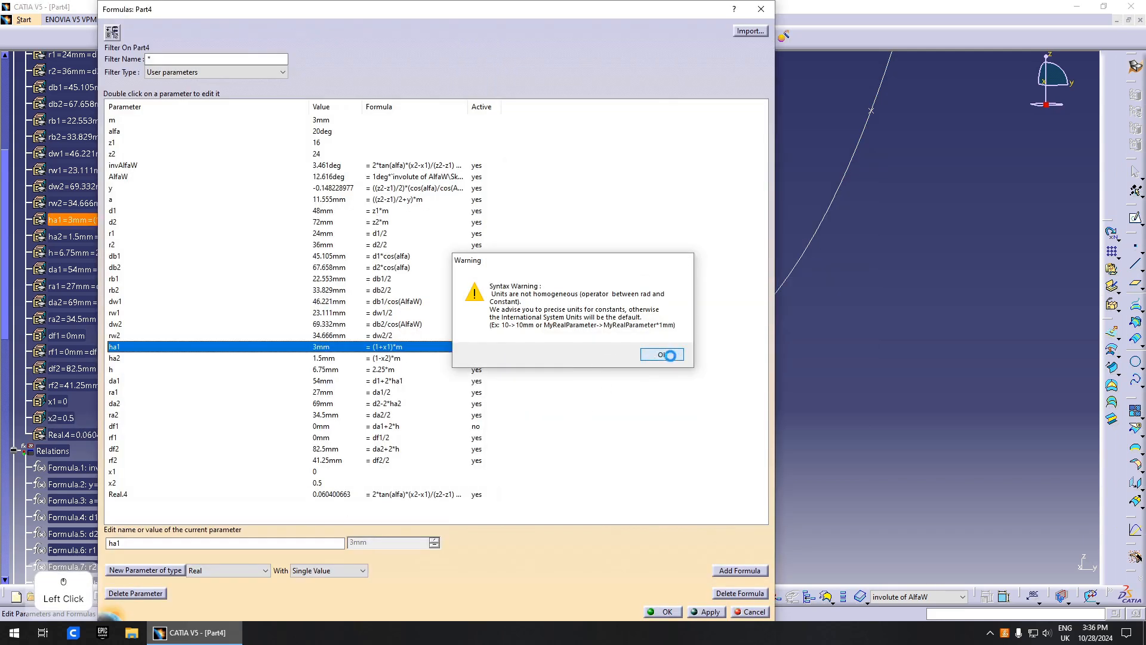
Step: Rename the new real parameter as invAlfaW2 and accept the parameter edits
{"action": "left_click", "coordinate": [190, 493]}
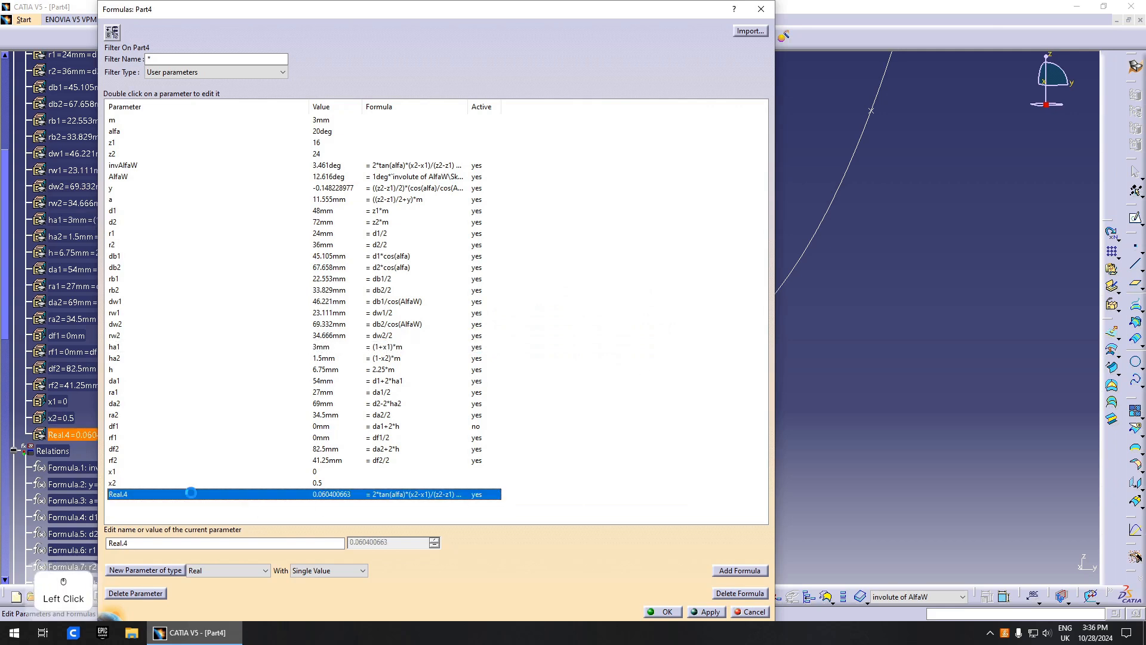
{"action": "left_click", "coordinate": [141, 165]}
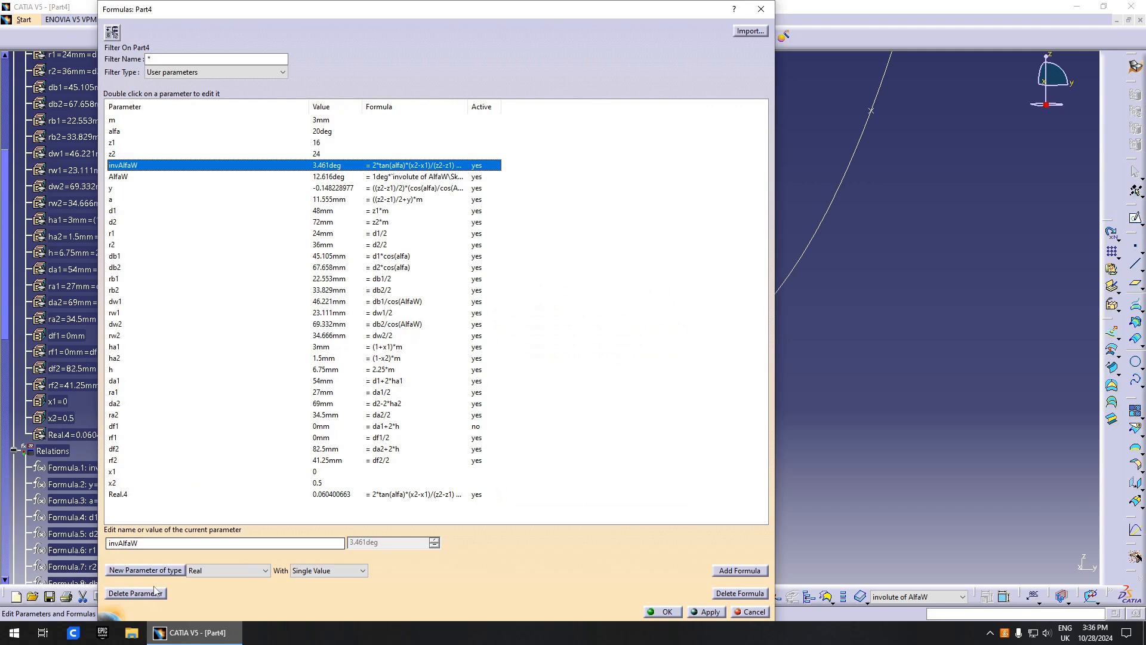
{"action": "left_click", "coordinate": [70, 435]}
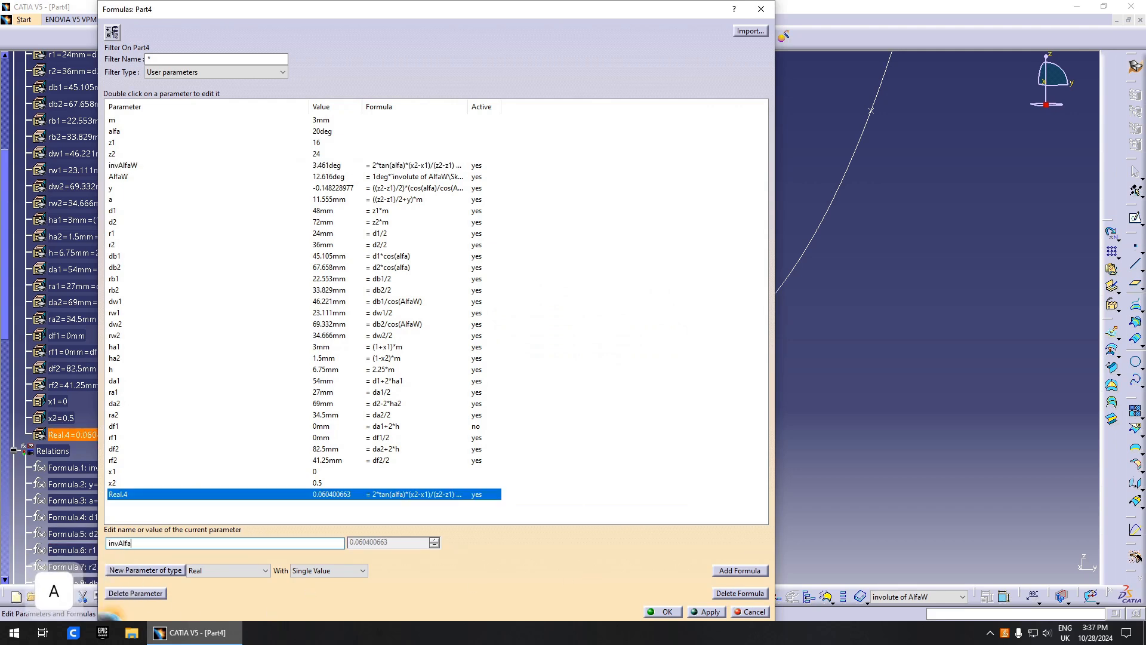
{"action": "key", "text": "Return"}
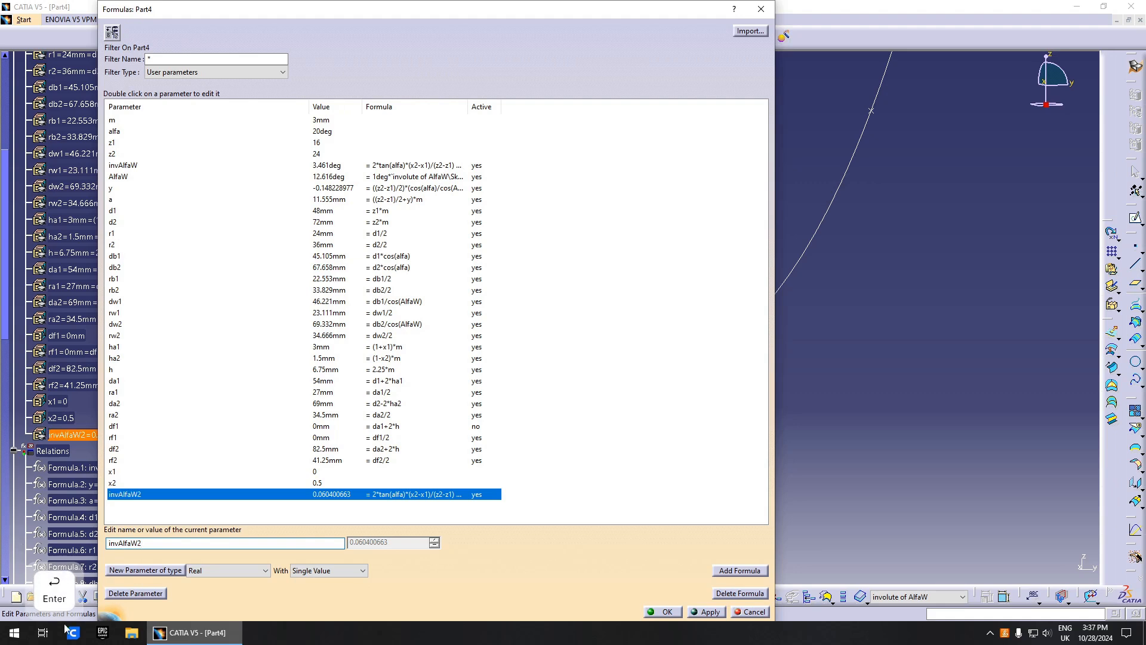
{"action": "left_click", "coordinate": [663, 614]}
{"action": "scroll", "coordinate": [159, 370], "scroll_direction": "up", "scroll_amount": 5}
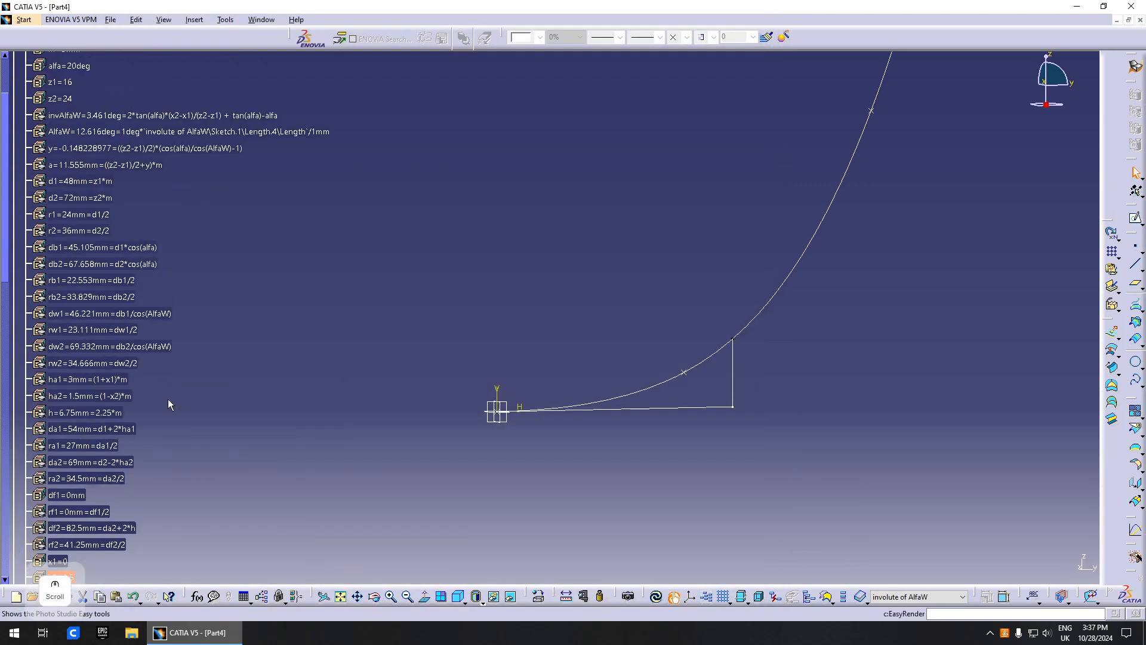
{"action": "right_click", "coordinate": [103, 238]}
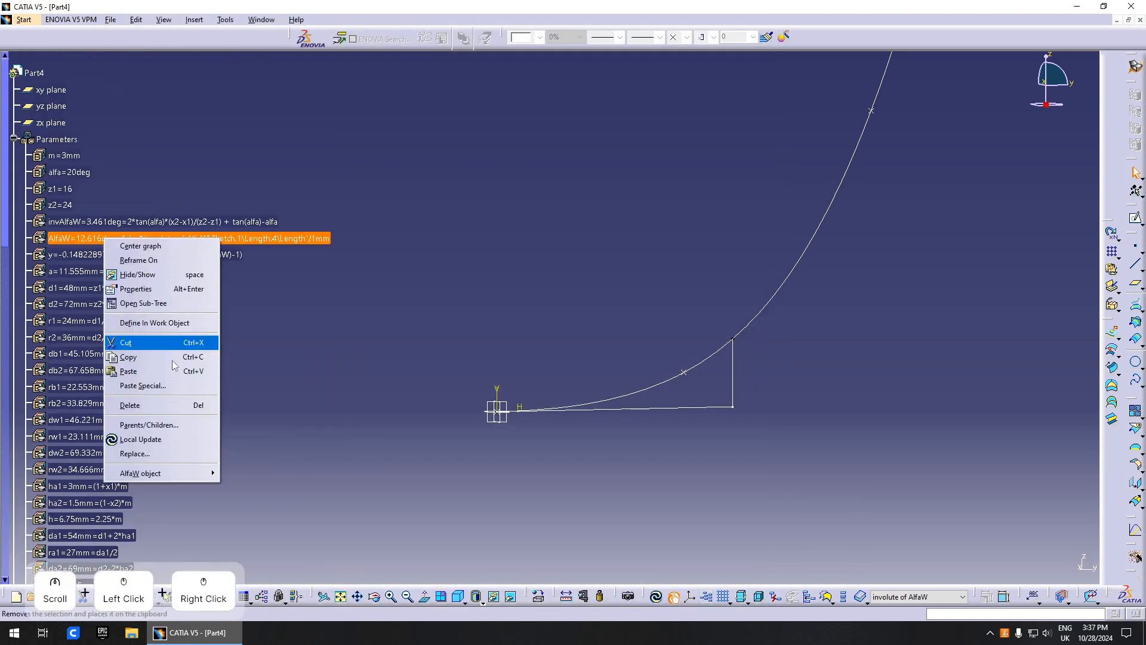
{"action": "left_click", "coordinate": [149, 453]}
{"action": "scroll", "coordinate": [205, 427], "scroll_direction": "down", "scroll_amount": 5}
{"action": "scroll", "coordinate": [137, 391], "scroll_direction": "down", "scroll_amount": 4}
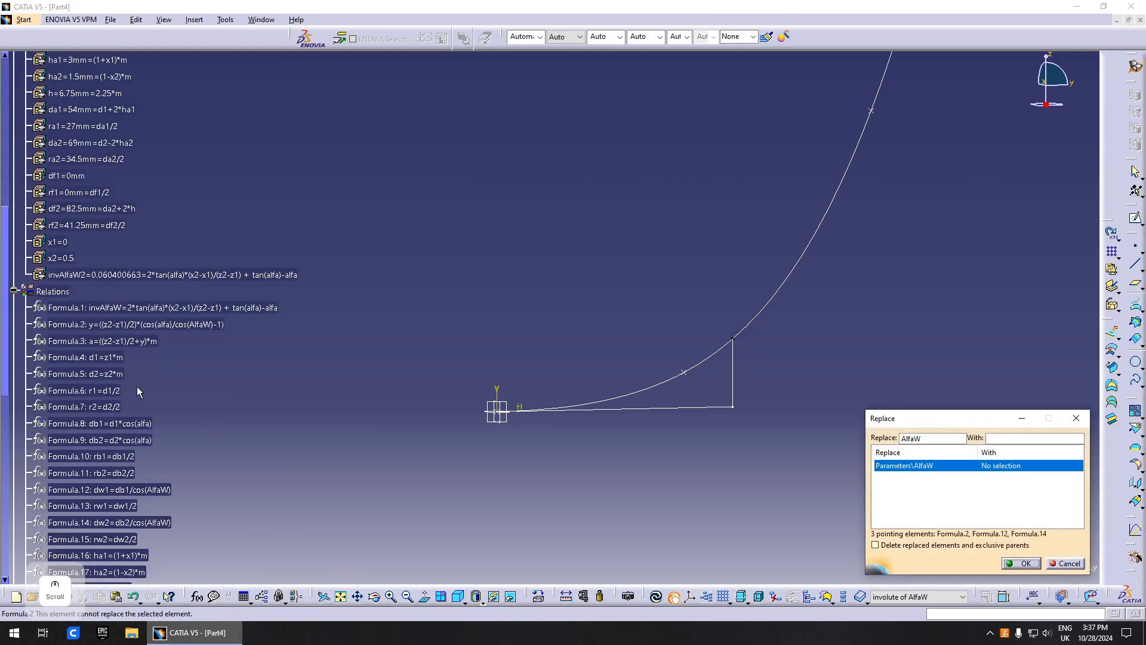
{"action": "left_click", "coordinate": [62, 276]}
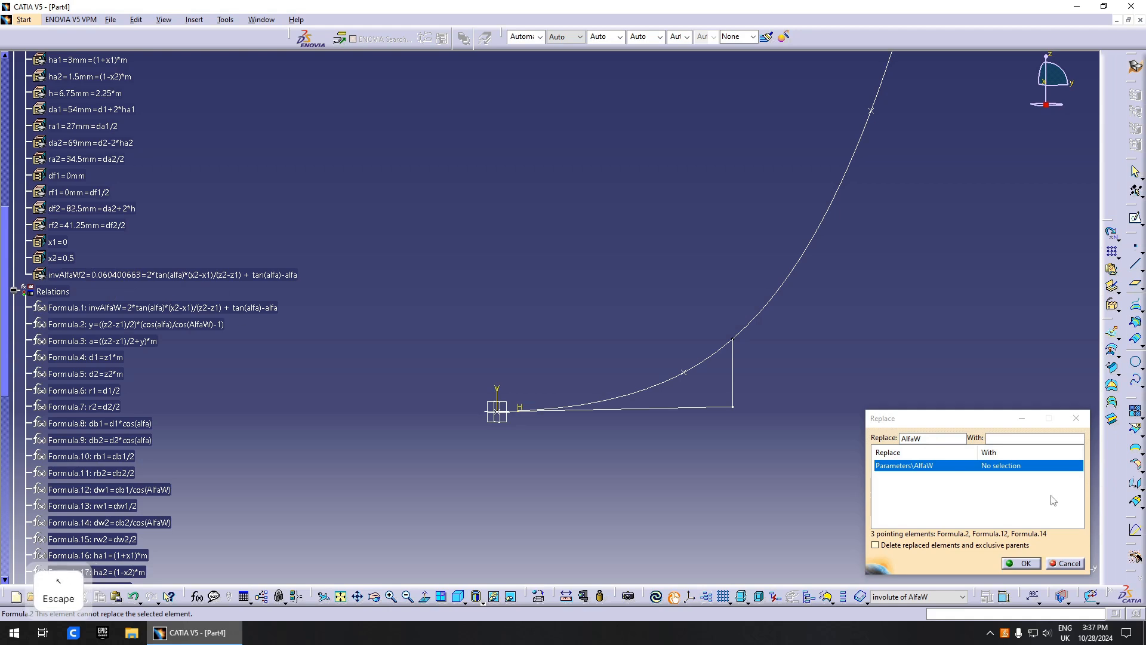
{"action": "left_click", "coordinate": [1079, 563]}
Step: Delete the old angle parameter invAlfaW from the part's parameters and dismiss the knowledge report
{"action": "scroll", "coordinate": [176, 287], "scroll_direction": "up", "scroll_amount": 8}
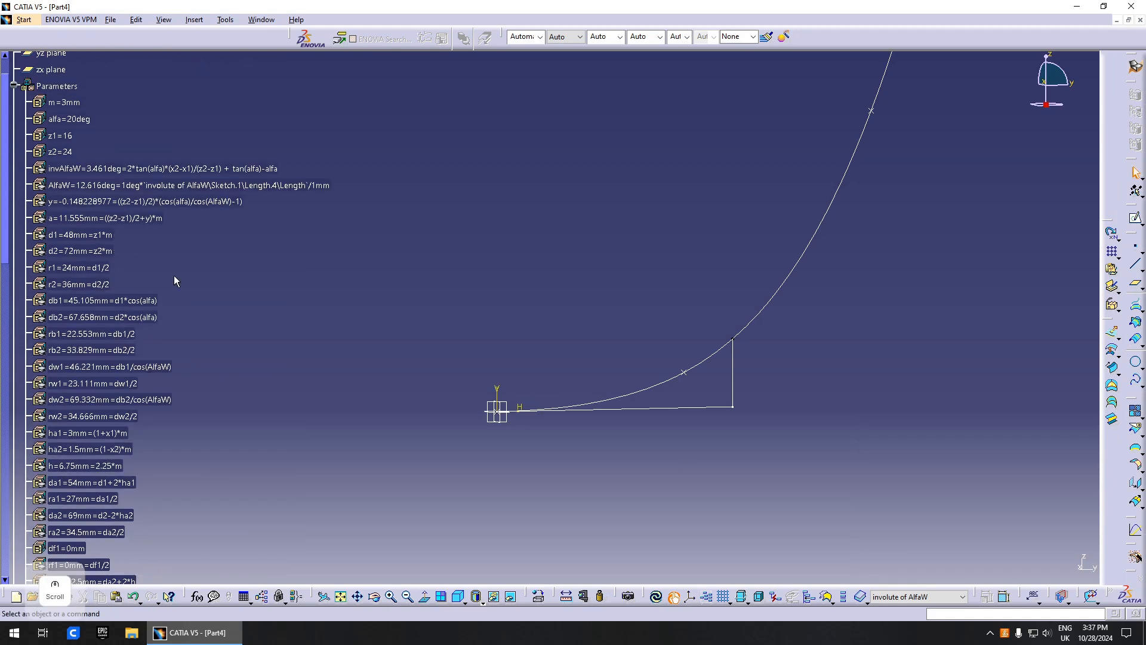
{"action": "left_click", "coordinate": [142, 188]}
{"action": "scroll", "coordinate": [141, 188], "scroll_direction": "down", "scroll_amount": 1}
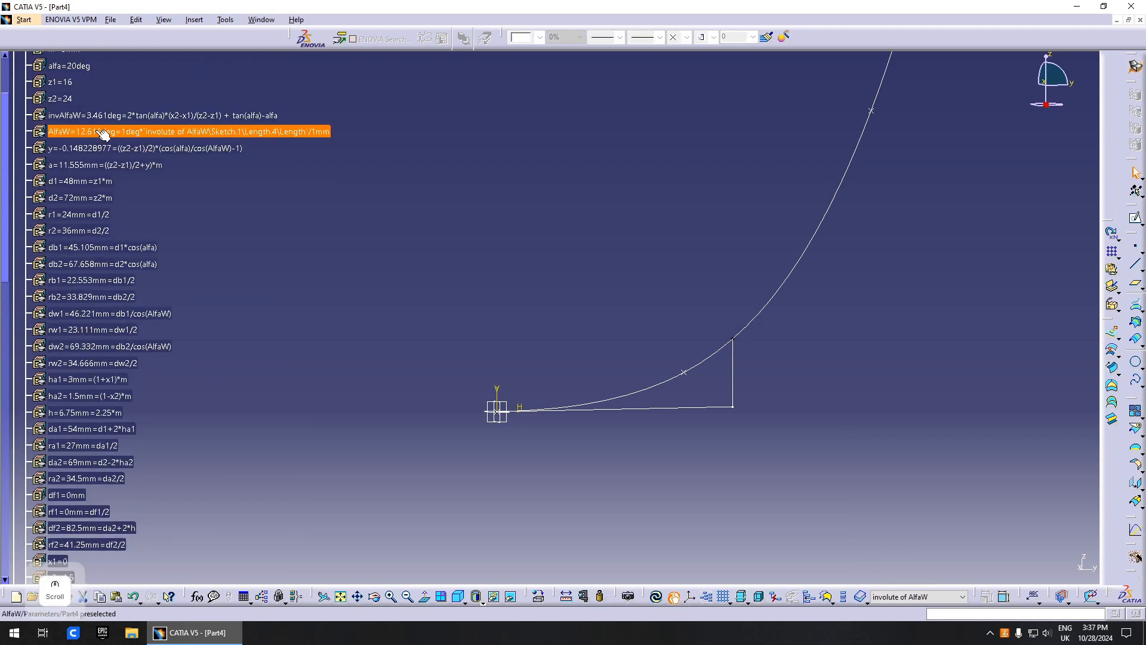
{"action": "left_click", "coordinate": [115, 119]}
{"action": "key", "text": "Delete"}
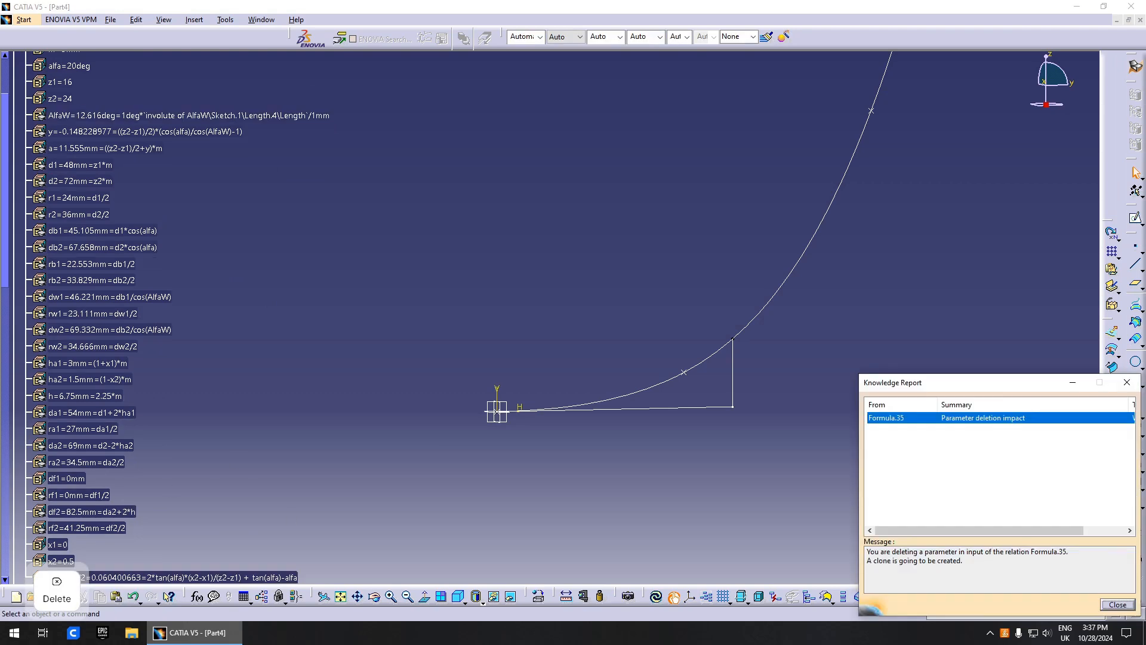
{"action": "left_click", "coordinate": [1124, 609]}
Step: In the involute sketch, remove the `deleted_` prefix from the parameter name in the vertical dimension's formula
{"action": "double_click", "coordinate": [732, 360]}
{"action": "middle_click_drag", "start_coordinate": [618, 322], "coordinate": [635, 182]}
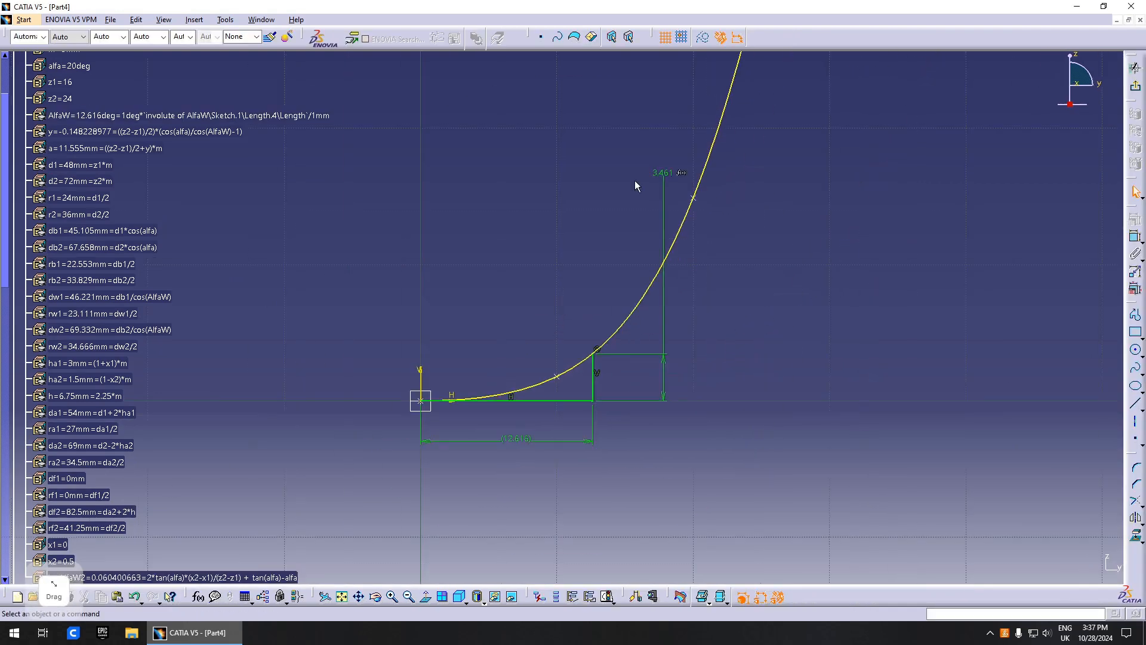
{"action": "double_click", "coordinate": [664, 173]}
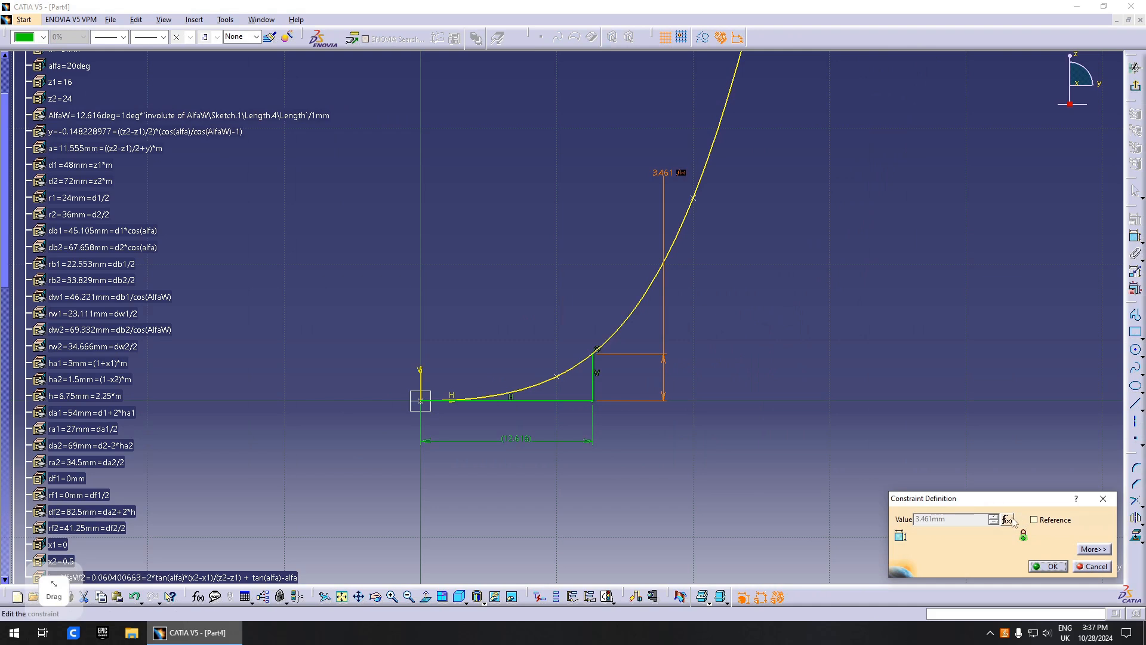
{"action": "left_click", "coordinate": [1008, 520]}
{"action": "left_click", "coordinate": [588, 216]}
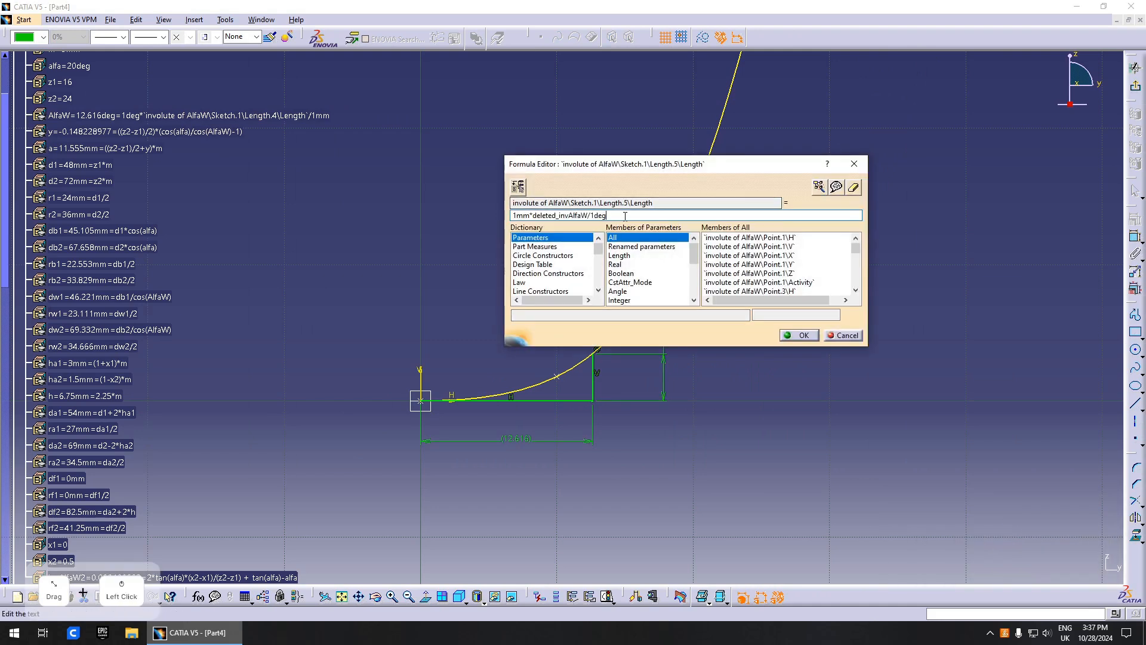
{"action": "left_click", "coordinate": [560, 219]}
{"action": "key", "text": "Delete"}
{"action": "key", "text": "BackSpace"}
{"action": "key", "text": "BackSpace"}
{"action": "key", "text": "BackSpace"}
{"action": "key", "text": "BackSpace"}
{"action": "key", "text": "BackSpace"}
{"action": "key", "text": "BackSpace"}
{"action": "key", "text": "BackSpace"}
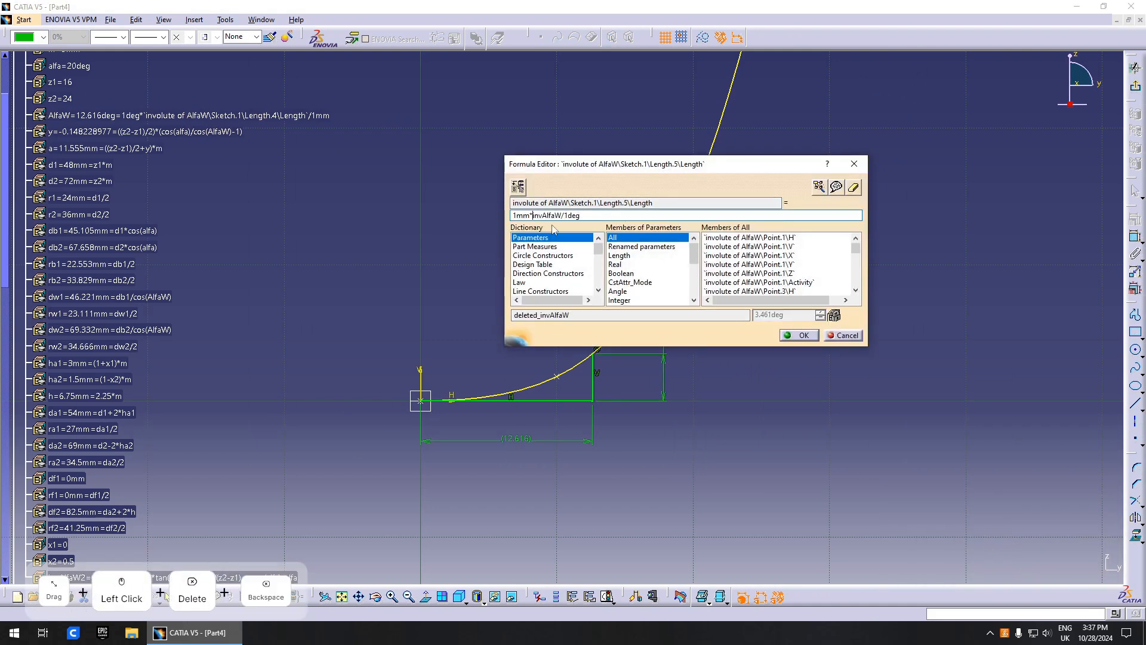
Step: Change the vertical dimension's formula to 1mm*invAlfaW2, without the division by 1deg, and apply it
{"action": "left_click", "coordinate": [560, 216]}
{"action": "type", "text": "2"}
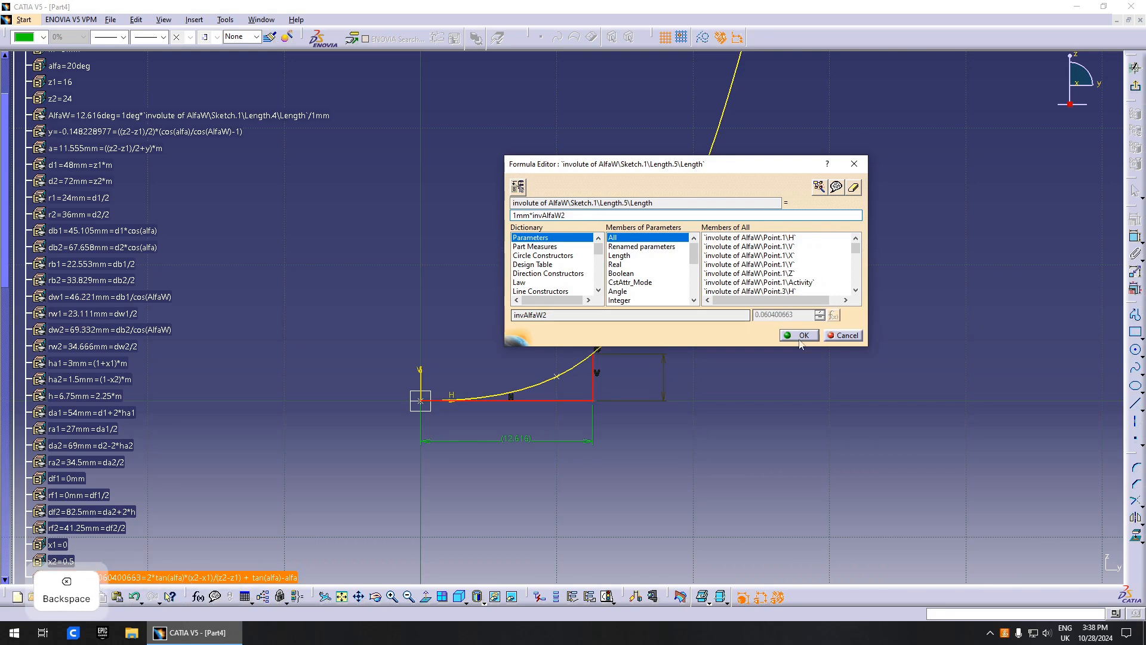
{"action": "left_click", "coordinate": [800, 335]}
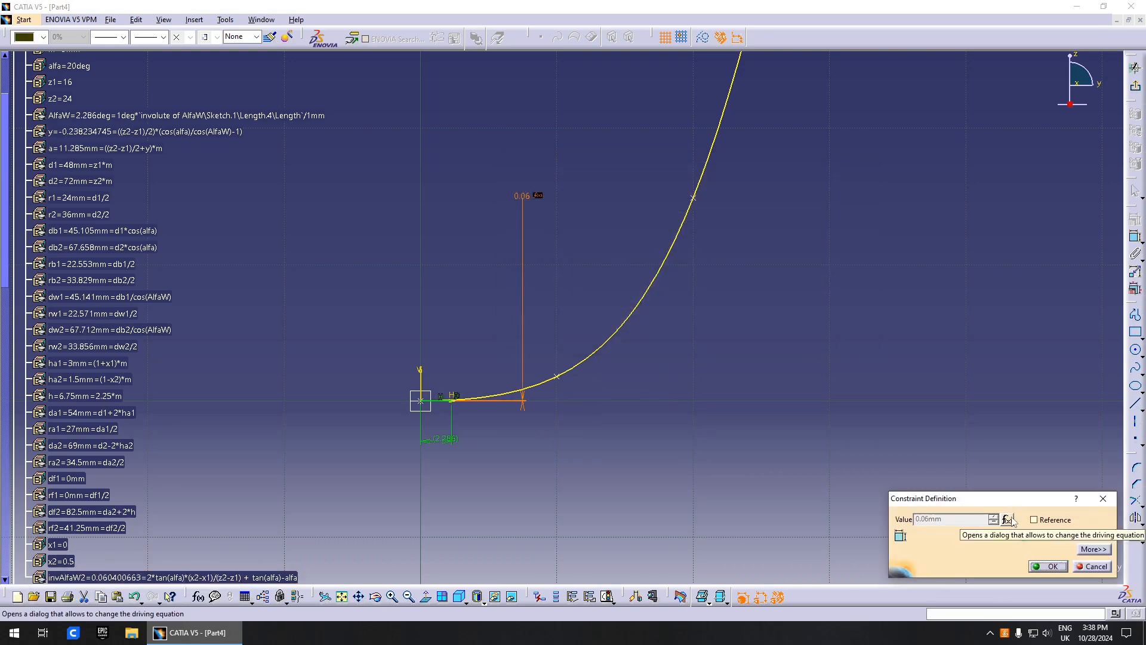
Step: Change the vertical dimension's formula to 1000mm*invAlfaW2 and accept the constraint
{"action": "left_click", "coordinate": [1007, 520]}
{"action": "key", "text": "Right"}
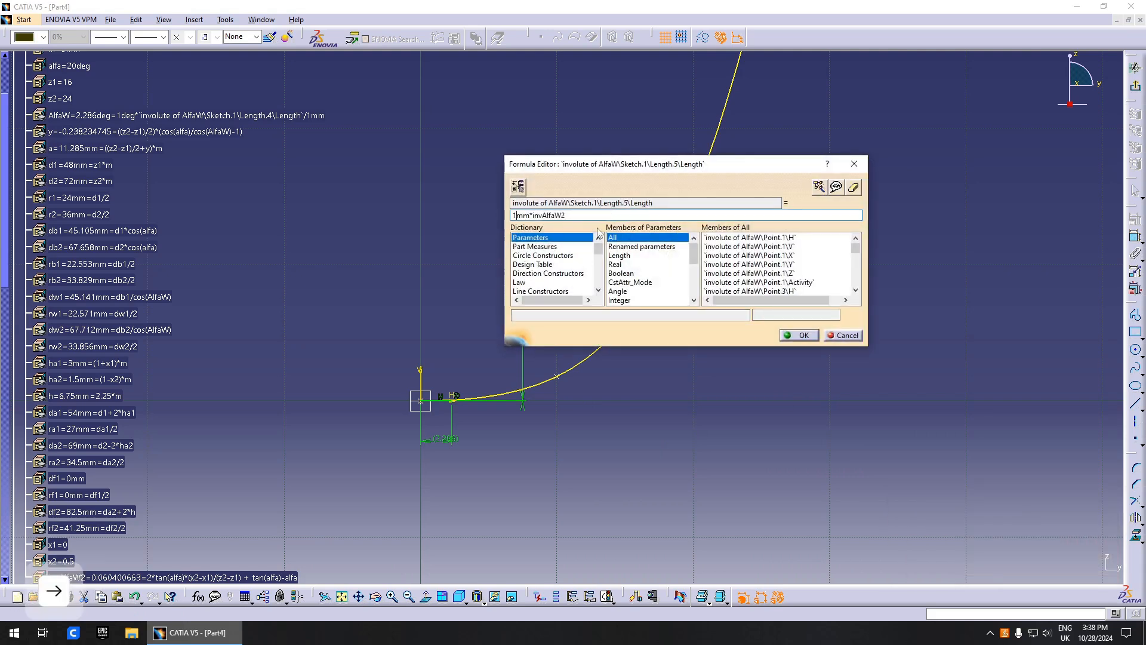
{"action": "type", "text": "000"}
{"action": "key", "text": "Return"}
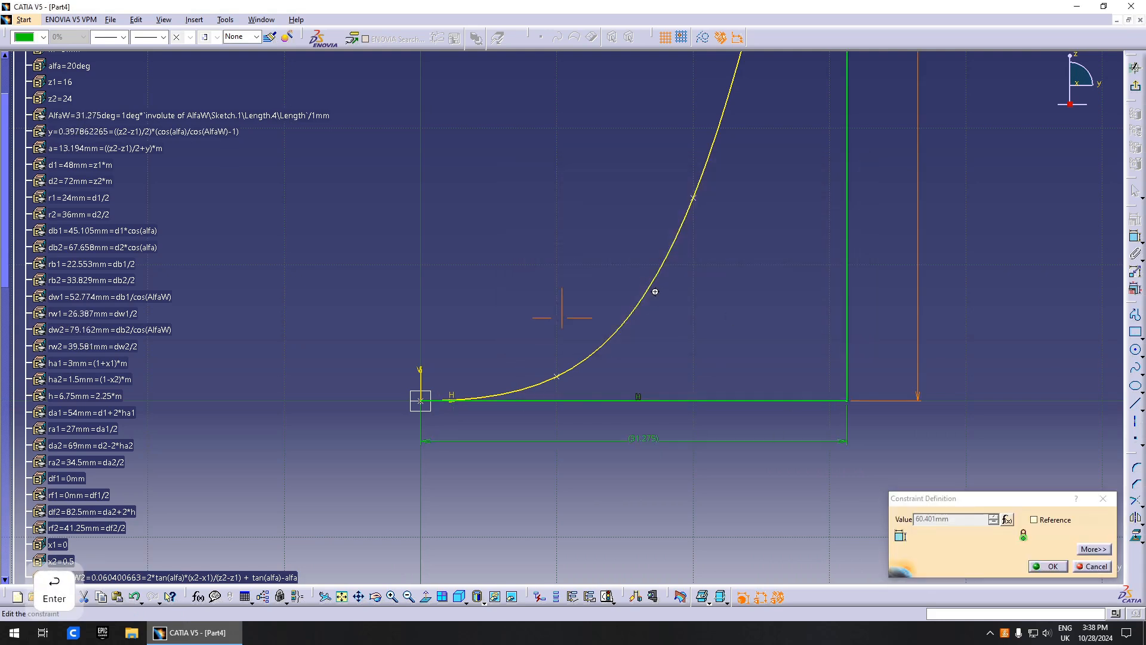
{"action": "middle_click_drag", "start_coordinate": [655, 290], "coordinate": [663, 382]}
{"action": "left_click", "coordinate": [1049, 565]}
{"action": "middle_click_drag", "start_coordinate": [708, 318], "coordinate": [653, 453]}
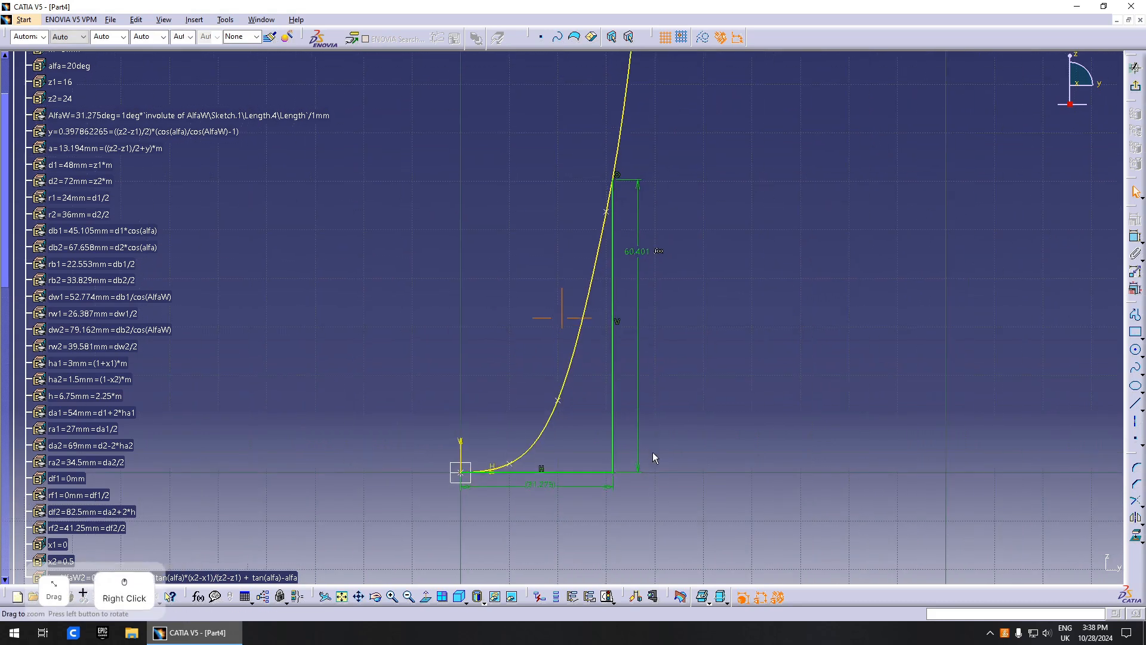
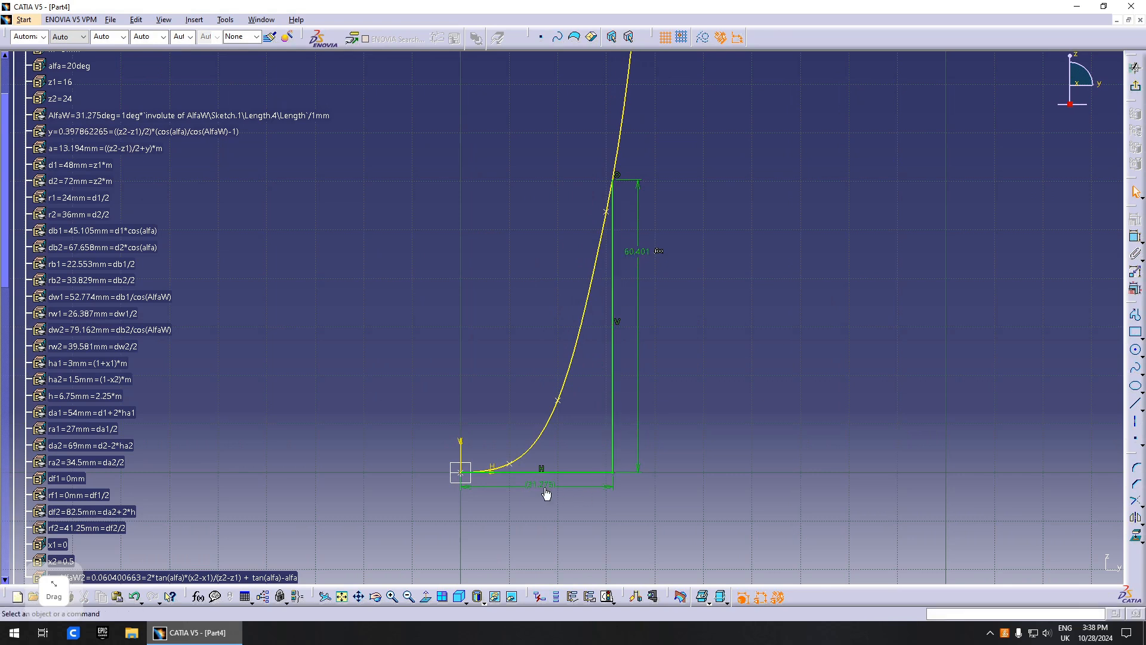
Step: Check the horizontal reference dimension's definition in the involute sketch, then exit the sketch
{"action": "left_click", "coordinate": [525, 486]}
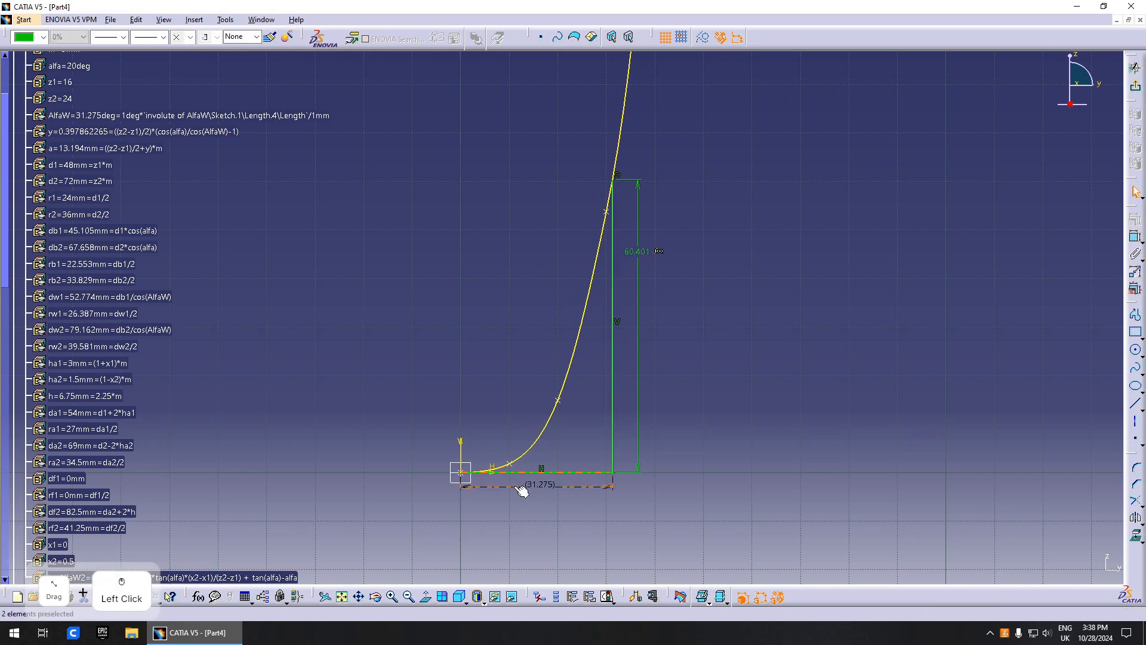
{"action": "double_click", "coordinate": [550, 489]}
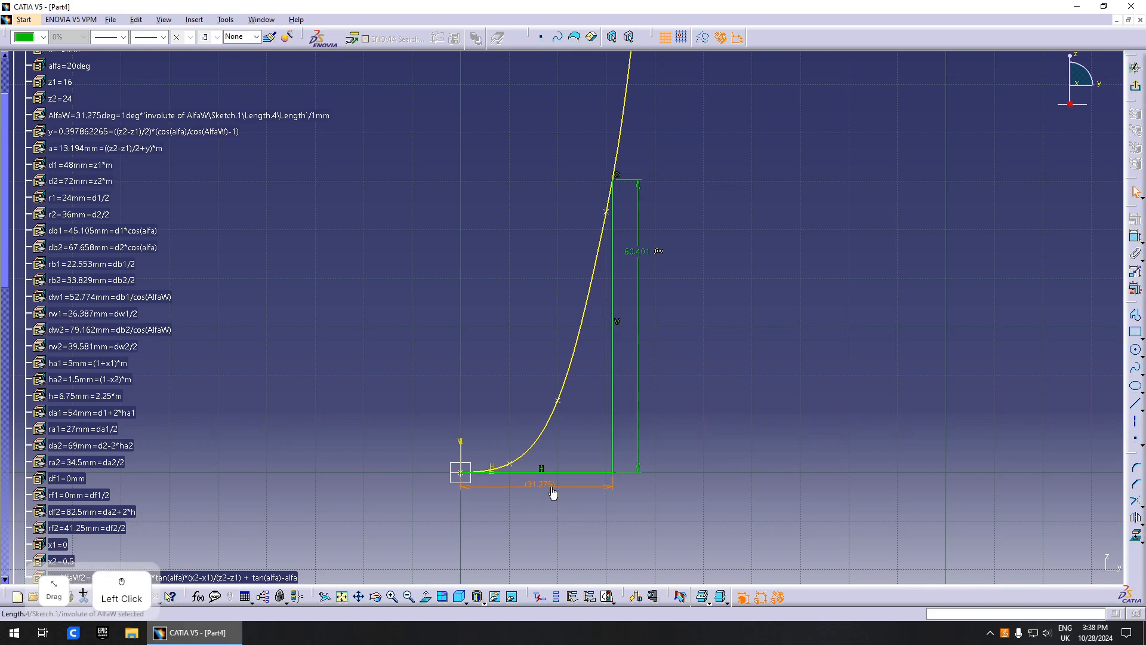
{"action": "left_click", "coordinate": [1042, 568]}
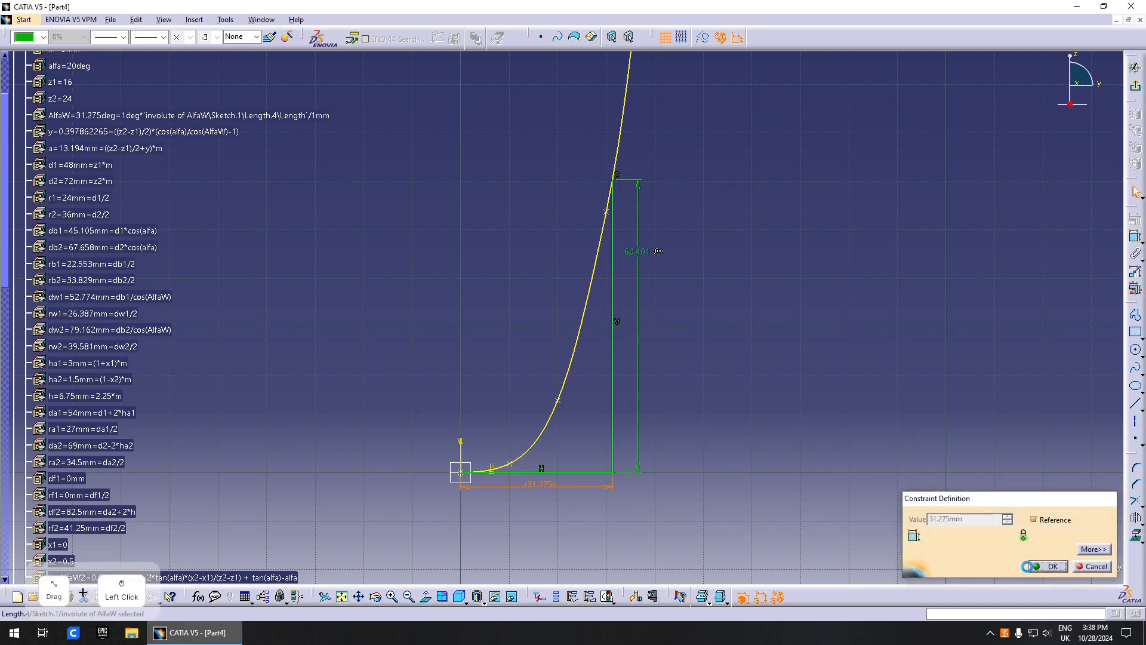
{"action": "left_click", "coordinate": [1135, 192]}
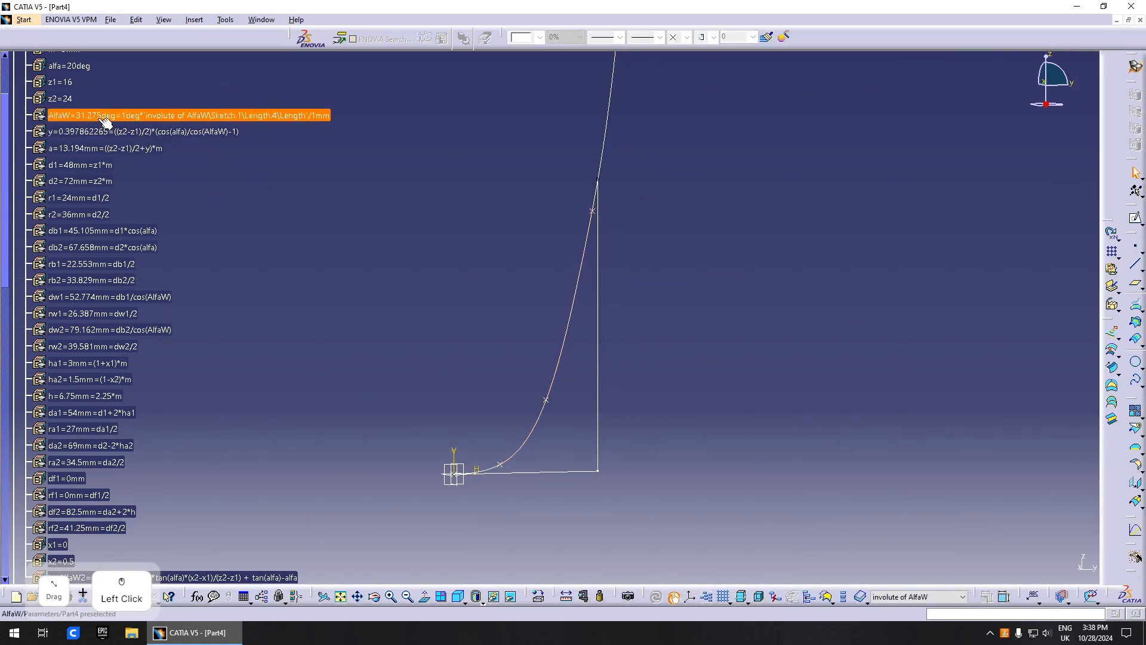
Step: Review the AlfaW parameter and its linked formula in the specification tree
{"action": "left_click", "coordinate": [166, 121]}
{"action": "scroll", "coordinate": [58, 393], "scroll_direction": "down", "scroll_amount": 4}
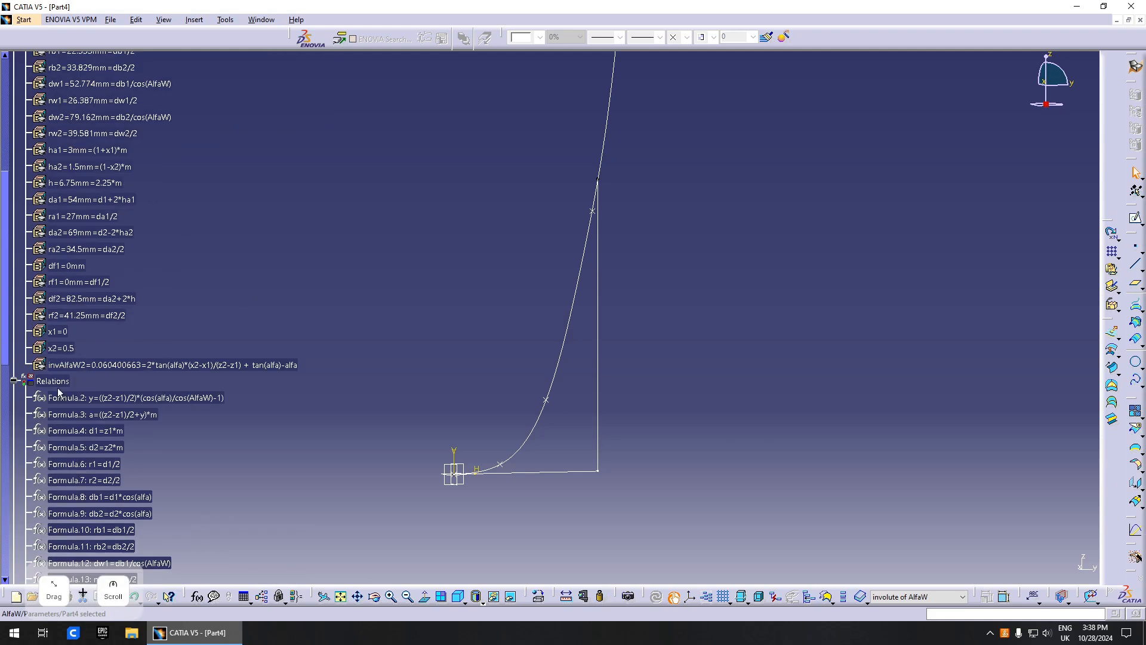
{"action": "scroll", "coordinate": [47, 387], "scroll_direction": "up", "scroll_amount": 6}
{"action": "left_click", "coordinate": [100, 243]}
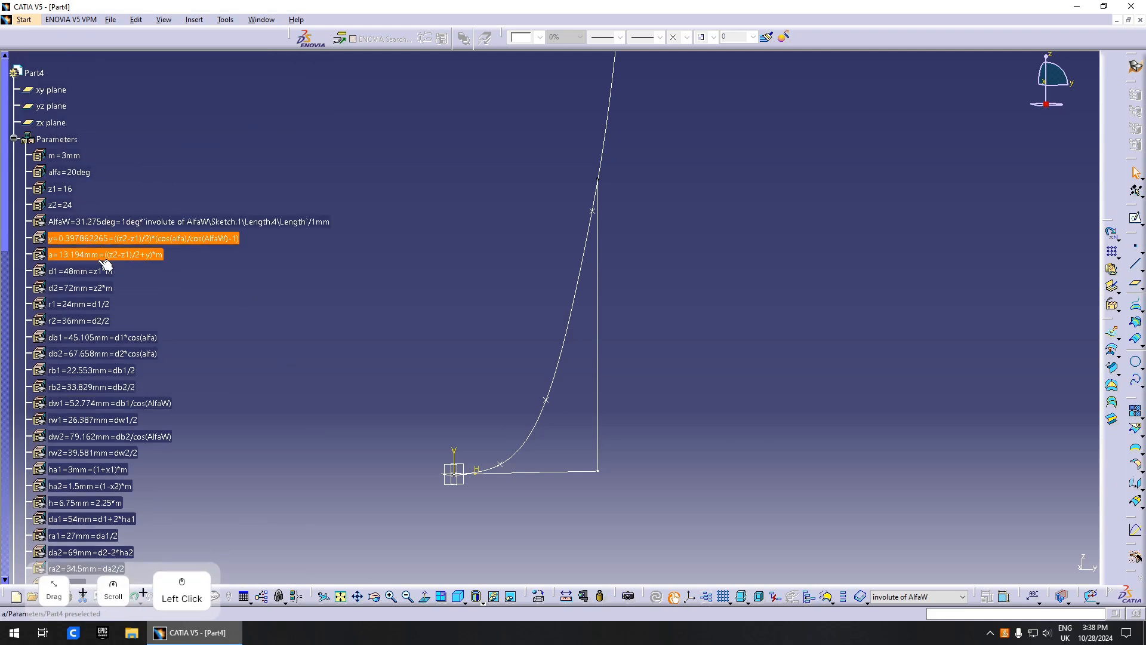
{"action": "double_click", "coordinate": [108, 221]}
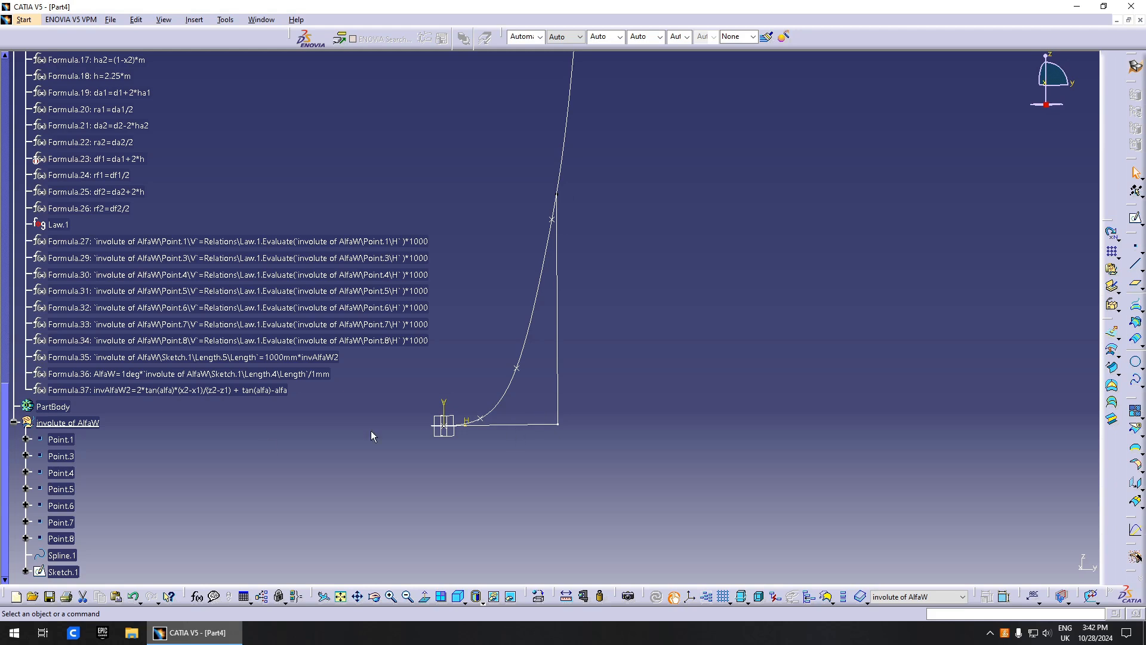
Step: Insert a new geometrical set under Part4, keeping the default name
{"action": "scroll", "coordinate": [371, 432], "scroll_direction": "down", "scroll_amount": 3}
{"action": "left_click", "coordinate": [194, 19]}
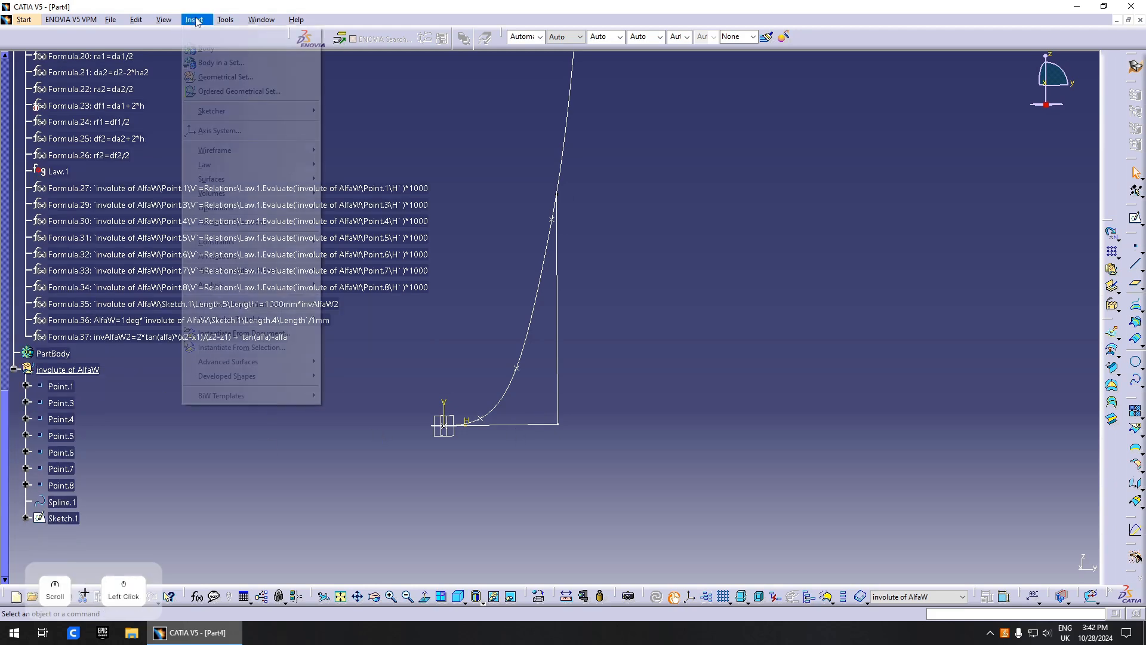
{"action": "left_click", "coordinate": [222, 79]}
{"action": "left_click", "coordinate": [1020, 563]}
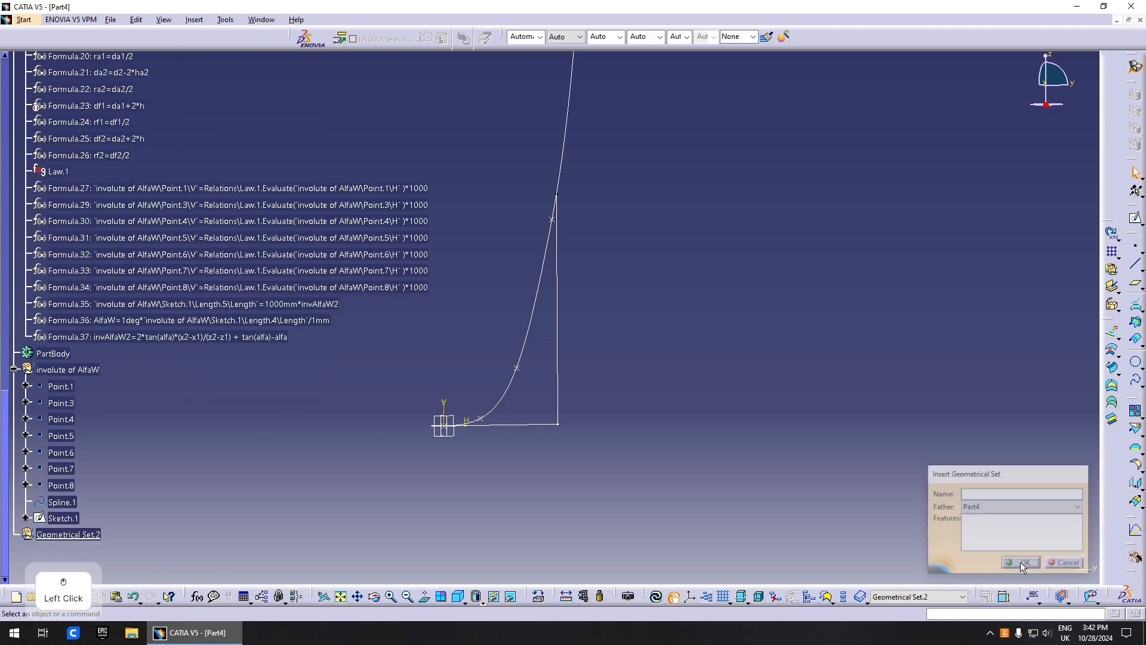
Step: Create a new law named H and clear the default text from its editor
{"action": "scroll", "coordinate": [66, 424], "scroll_direction": "down", "scroll_amount": 5}
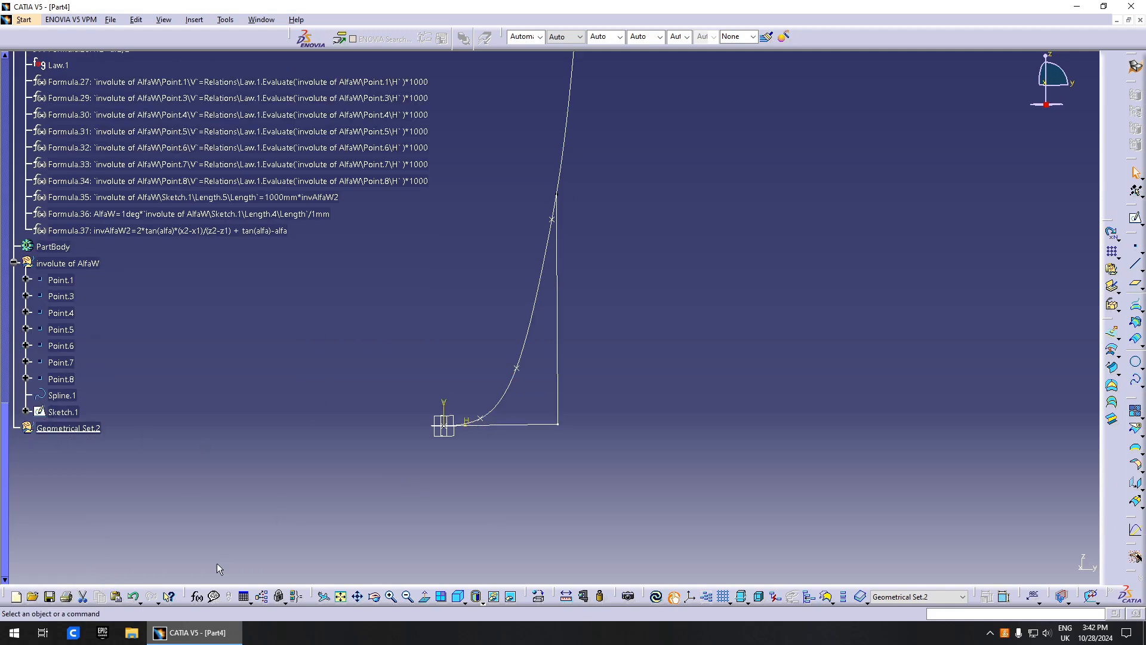
{"action": "left_click", "coordinate": [250, 605]}
{"action": "left_click", "coordinate": [260, 610]}
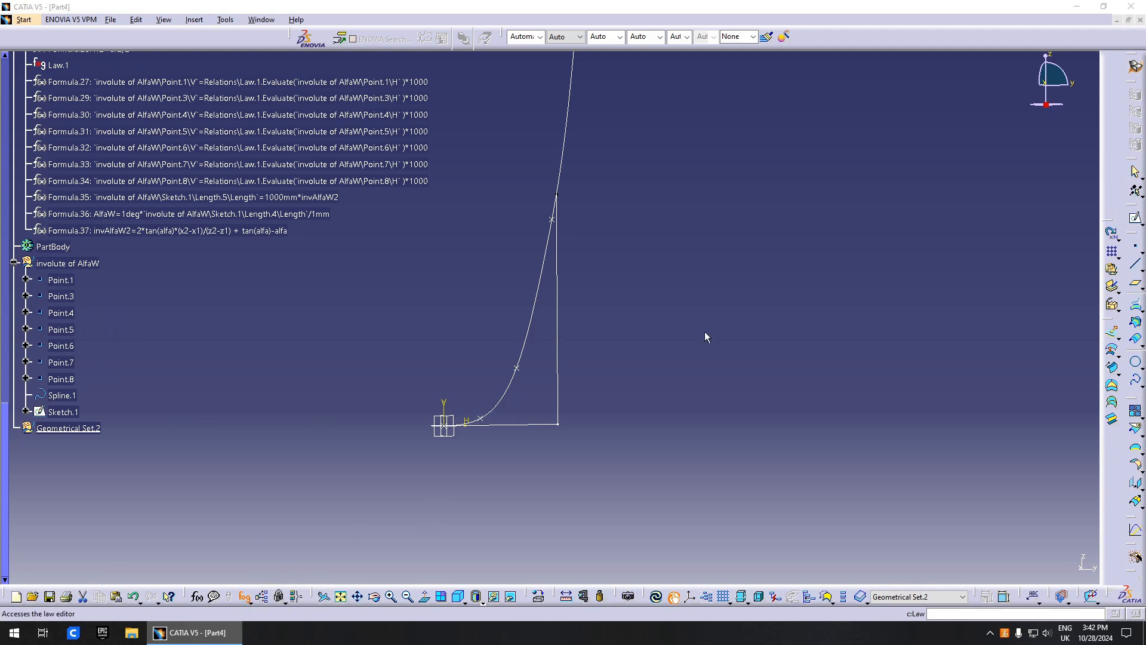
{"action": "left_click_drag", "start_coordinate": [914, 440], "coordinate": [731, 437]}
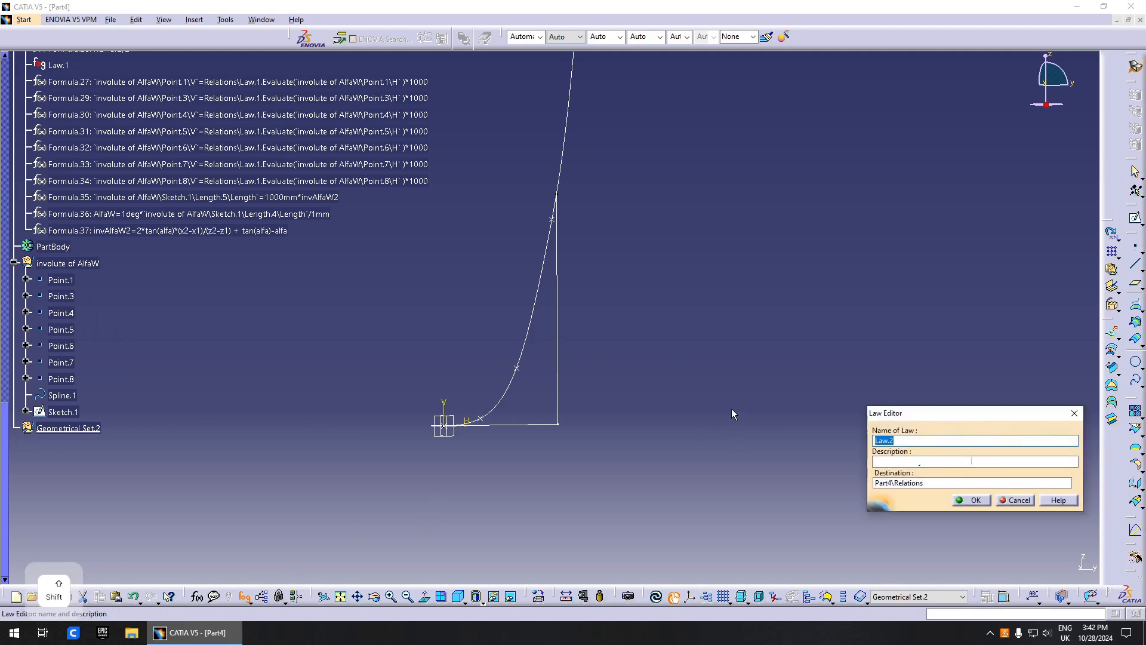
{"action": "type", "text": "H"}
{"action": "left_click", "coordinate": [971, 502]}
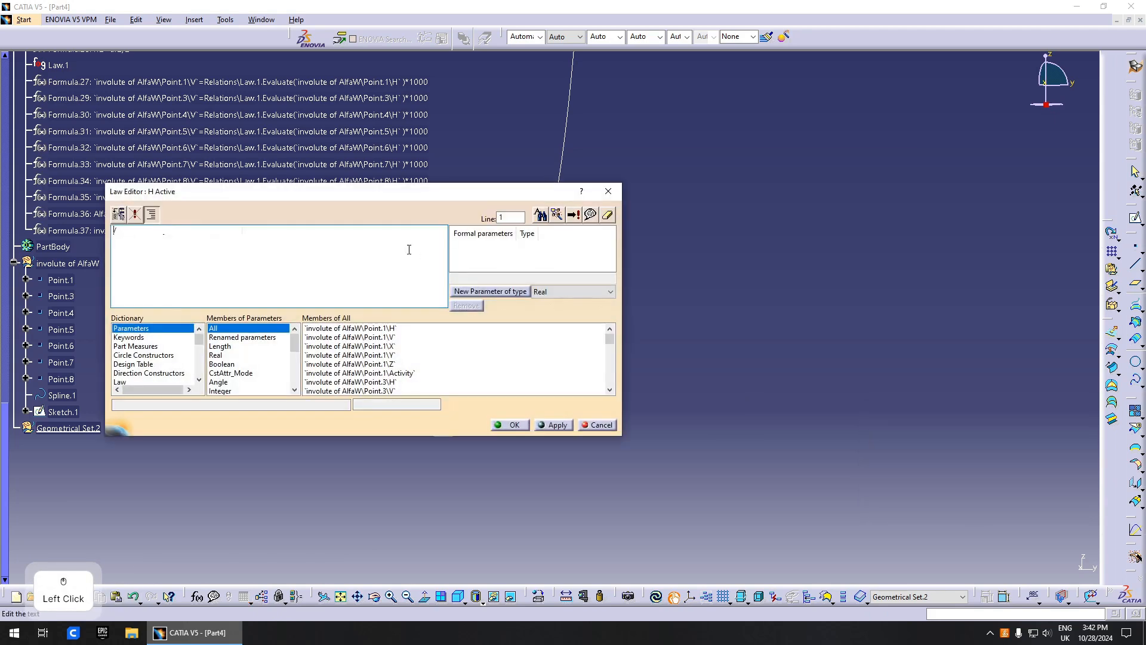
{"action": "left_click_drag", "start_coordinate": [298, 234], "coordinate": [113, 231]}
{"action": "key", "text": "BackSpace"}
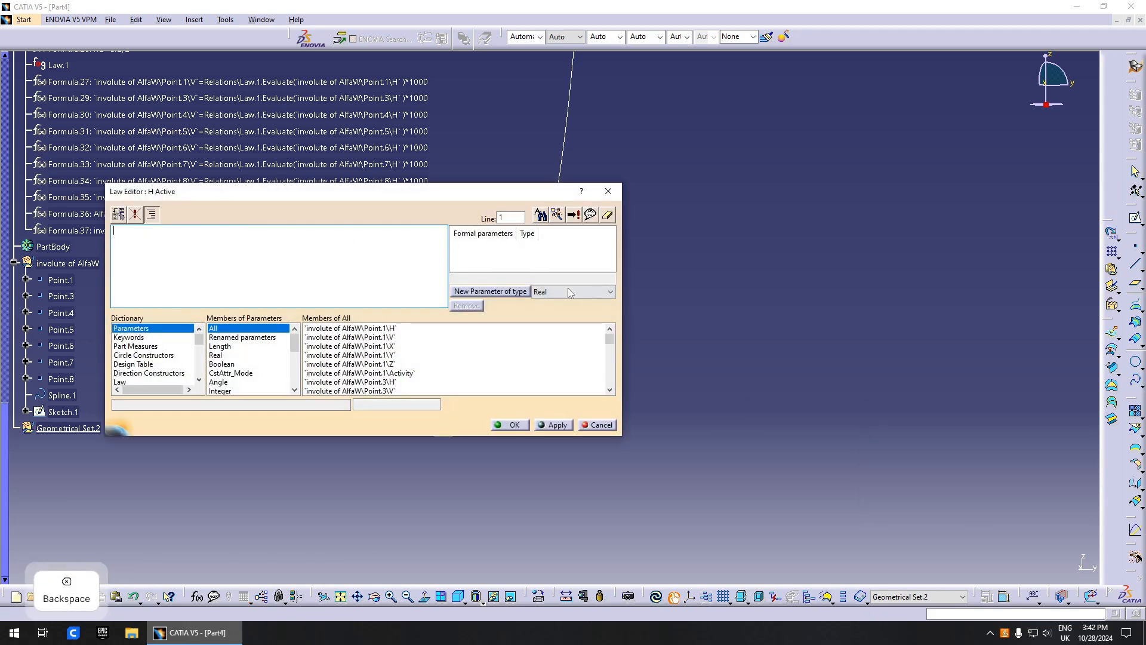
Step: Add two formal parameters to the H law: t of type Real and H of type Length
{"action": "left_click", "coordinate": [495, 291]}
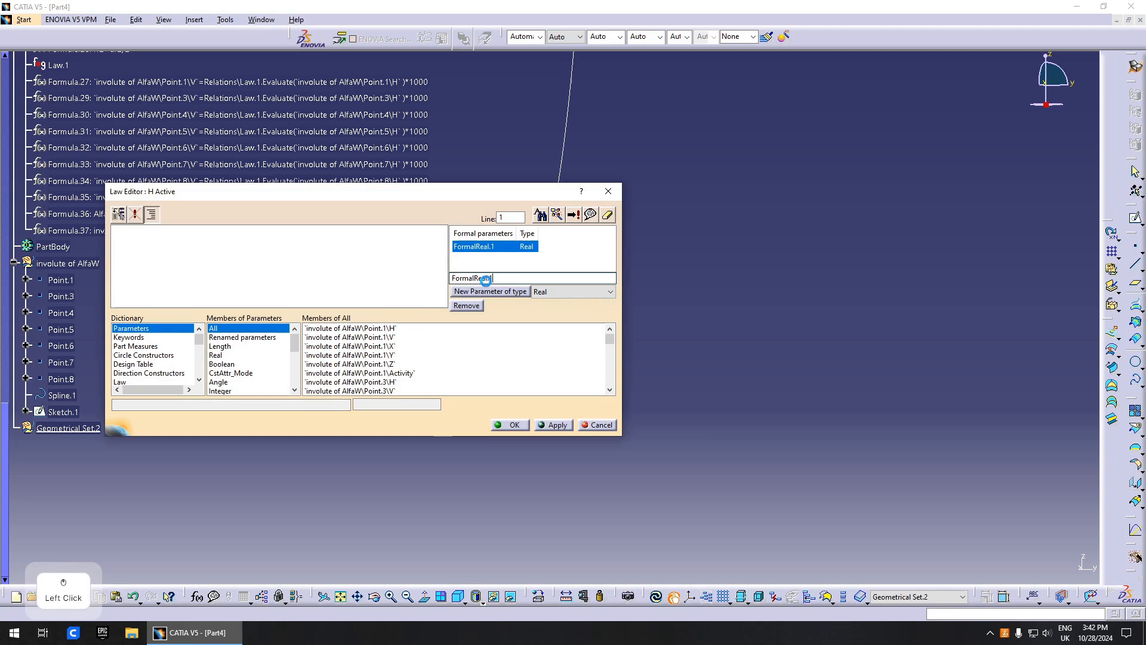
{"action": "type", "text": "t"}
{"action": "left_click", "coordinate": [524, 267]}
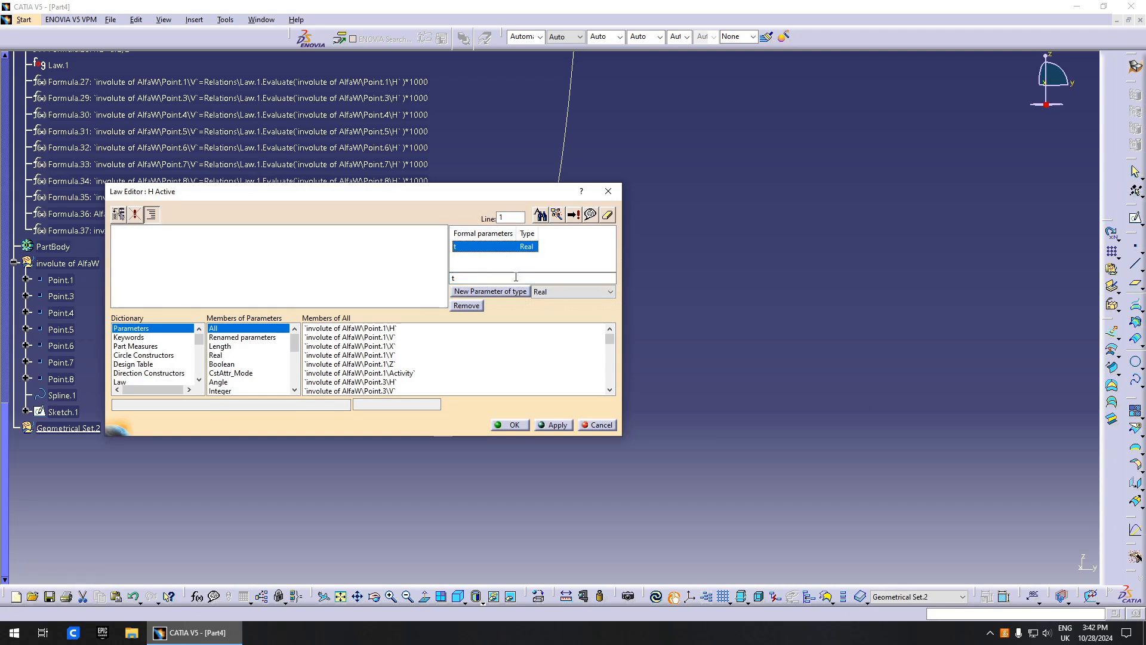
{"action": "left_click", "coordinate": [572, 291]}
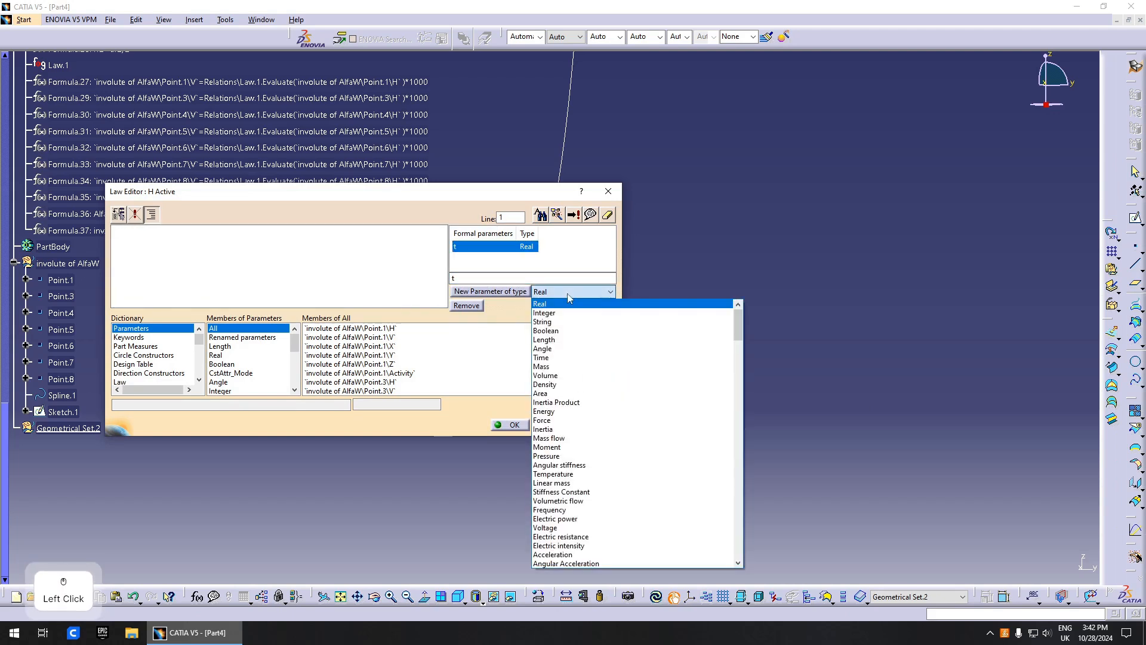
{"action": "scroll", "coordinate": [573, 335], "scroll_direction": "down", "scroll_amount": 1}
{"action": "left_click", "coordinate": [573, 333]}
{"action": "left_click", "coordinate": [489, 291]}
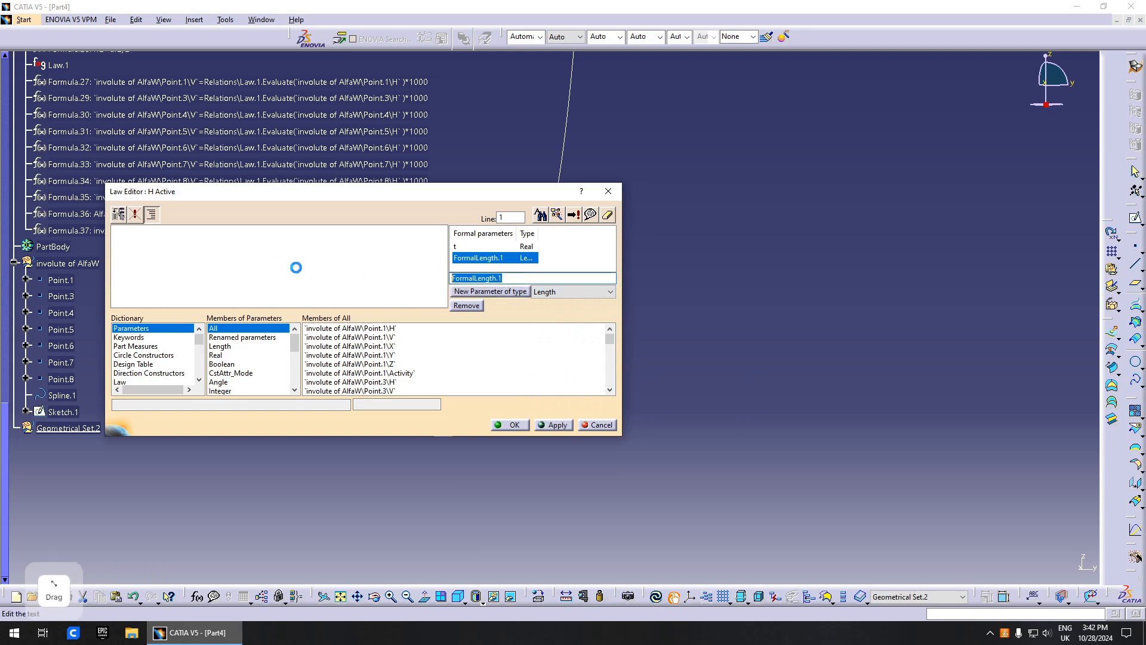
{"action": "type", "text": "H"}
Step: Write the law expression H=rb*((sin(t*PI*1rad))-t*PI*cos(t*PI*1rad)) and try to accept it
{"action": "left_click", "coordinate": [372, 272]}
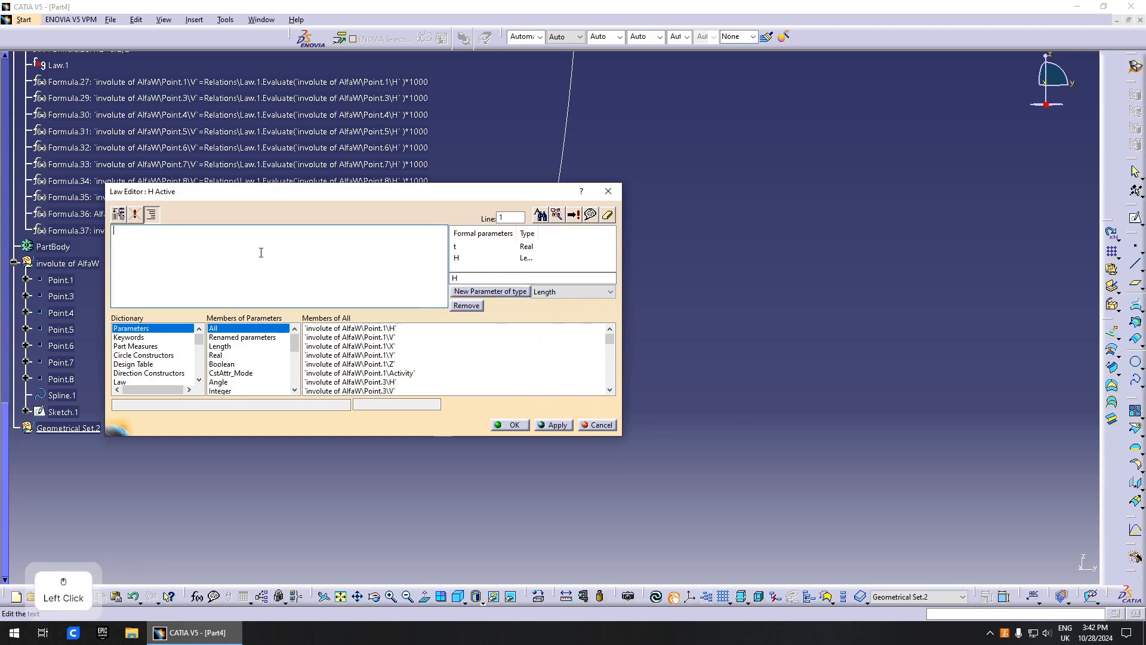
{"action": "type", "text": "H=rb*((sin(t*PI*1rad))-t*PI*cos(t*PI*1rad))"}
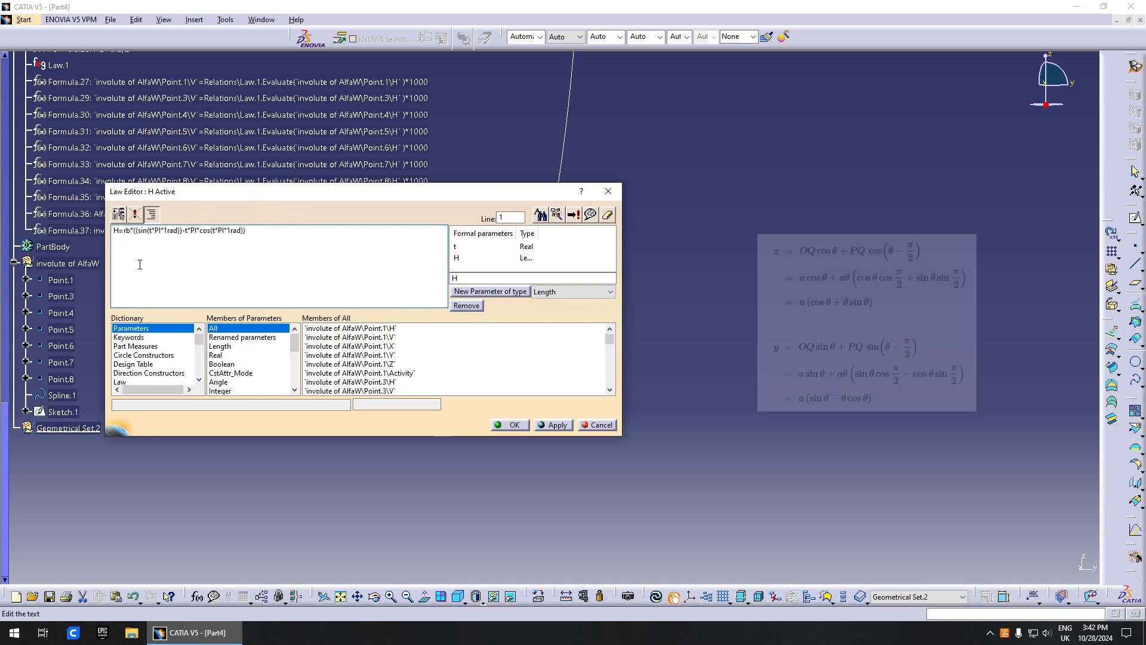
{"action": "left_click", "coordinate": [283, 239]}
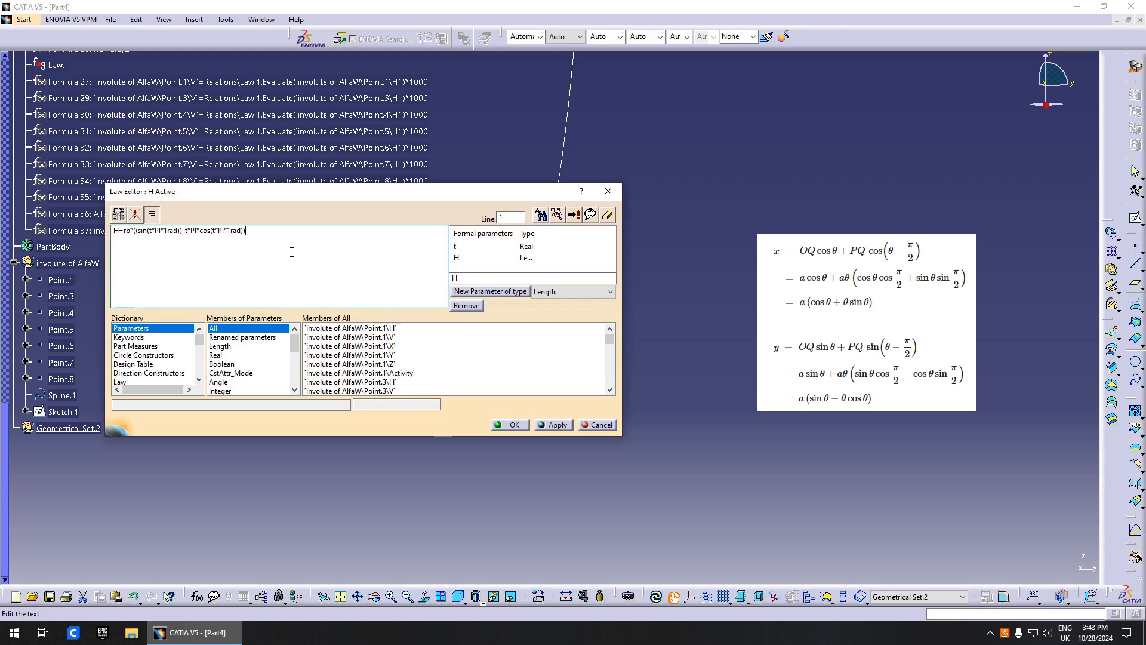
{"action": "key", "text": "ctrl+a"}
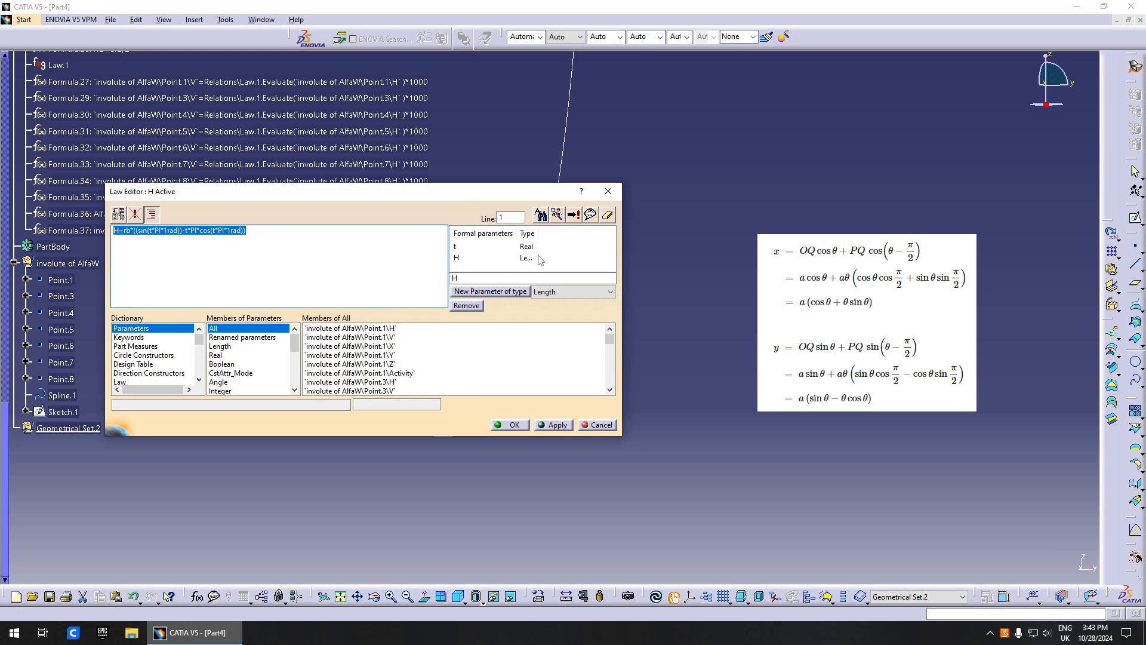
{"action": "left_click", "coordinate": [116, 231]}
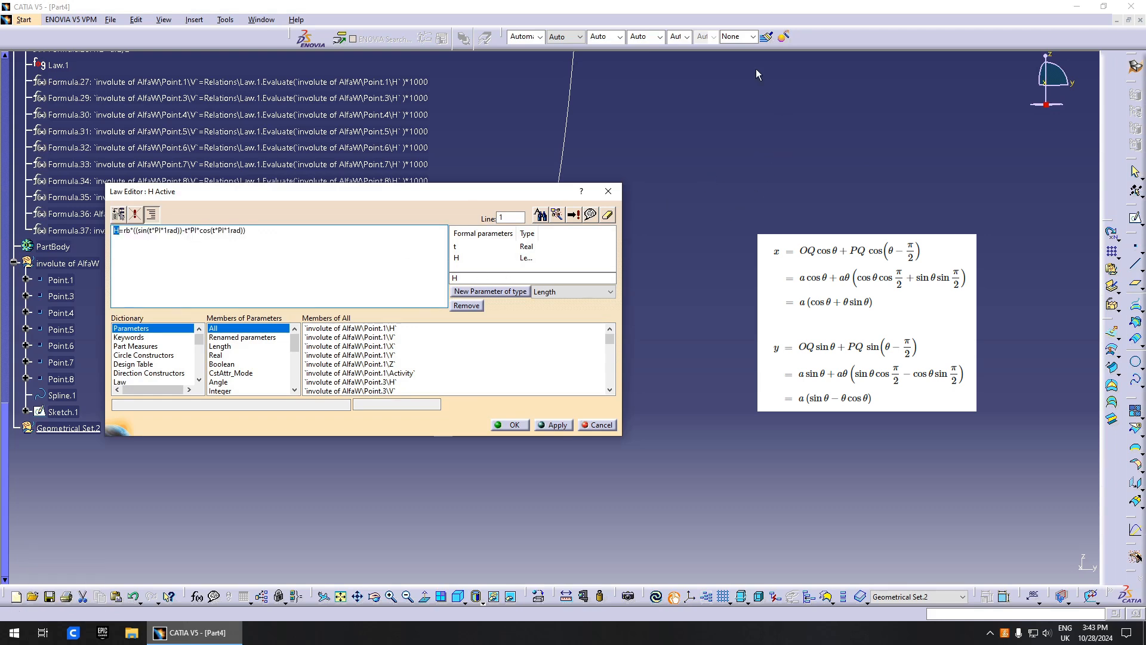
{"action": "left_click", "coordinate": [513, 425]}
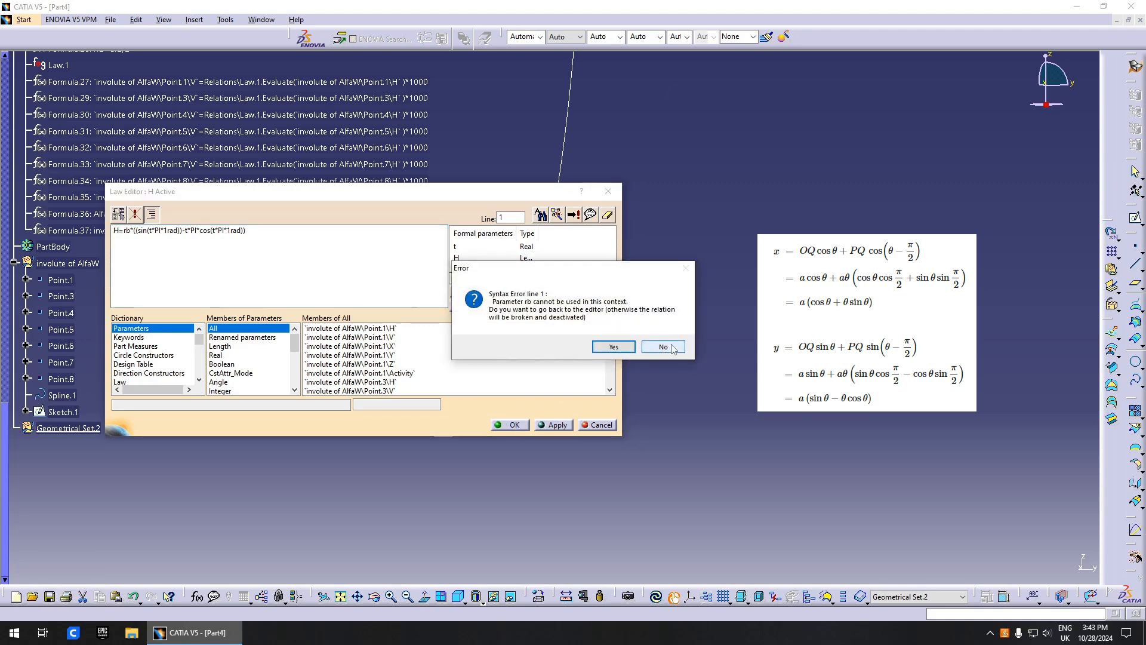
Step: Return to the law editor, change rb to rb2 in the H expression, and accept the law
{"action": "left_click", "coordinate": [624, 348]}
{"action": "left_click", "coordinate": [130, 231]}
{"action": "type", "text": "2"}
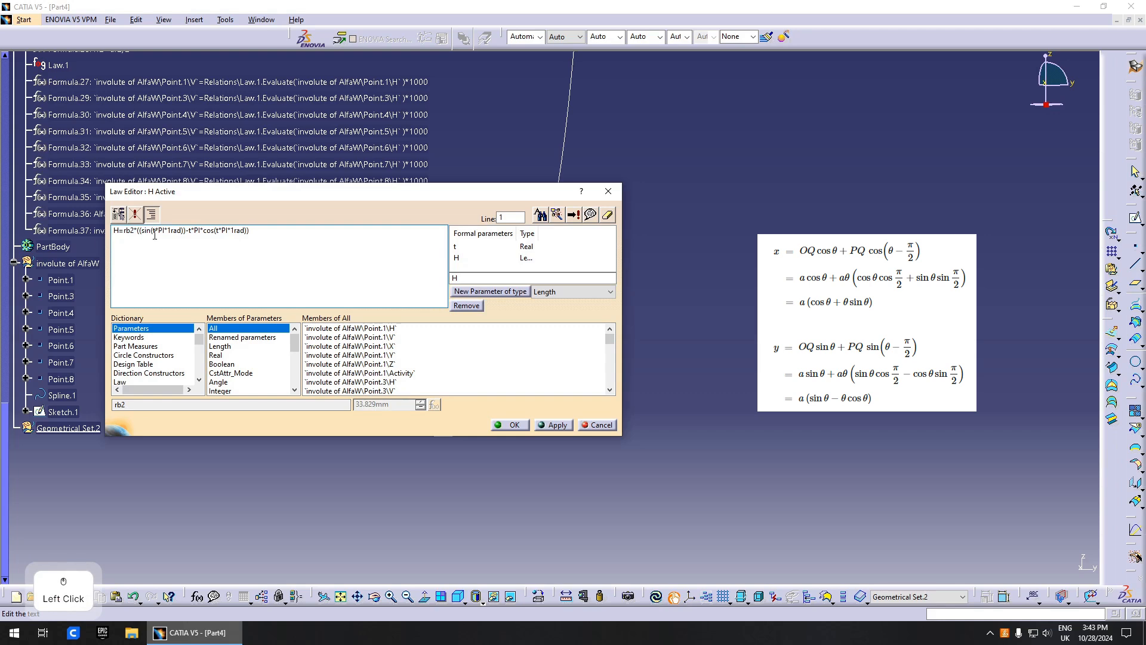
{"action": "left_click", "coordinate": [283, 258]}
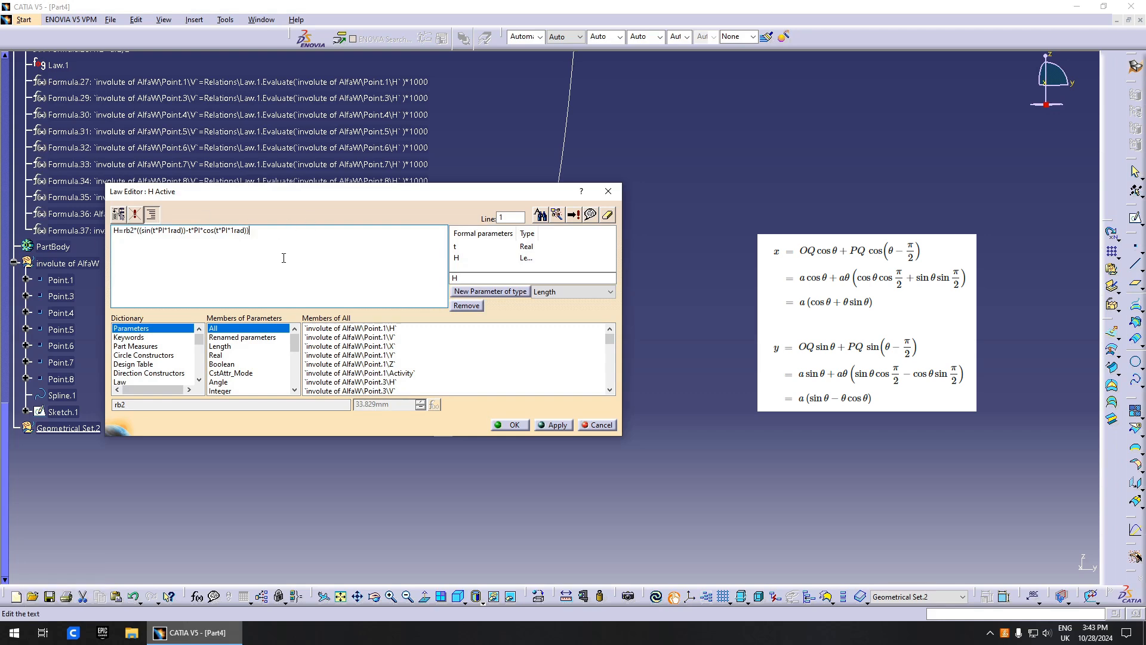
{"action": "left_click", "coordinate": [512, 424]}
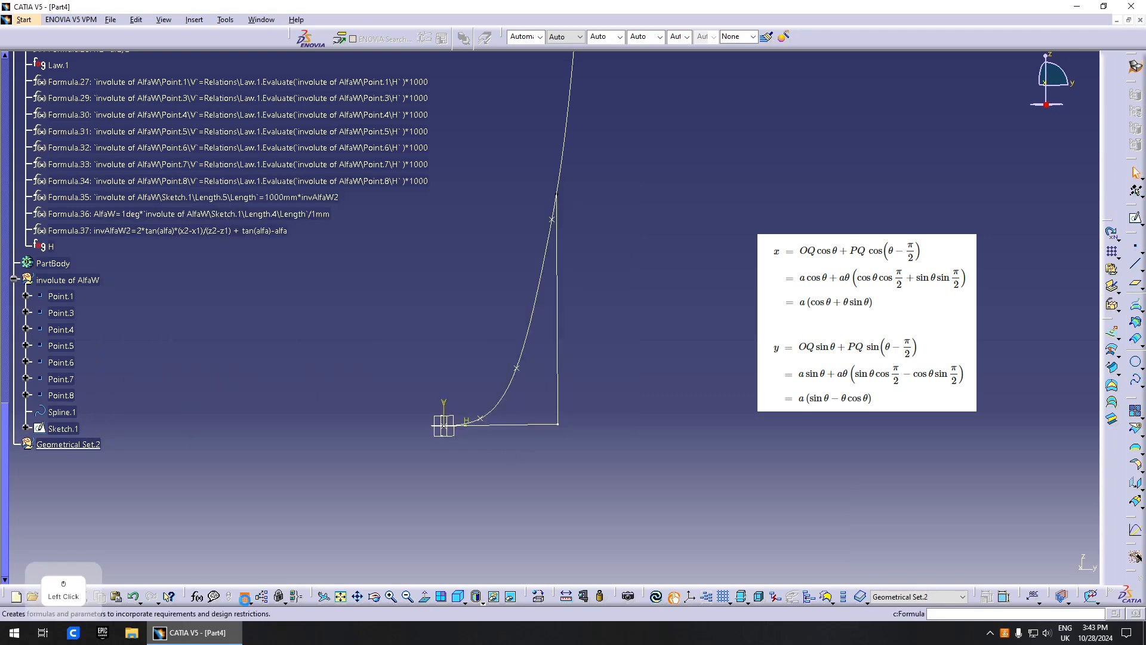
Step: Create a new law named V under Part4\Relations
{"action": "left_click", "coordinate": [245, 597]}
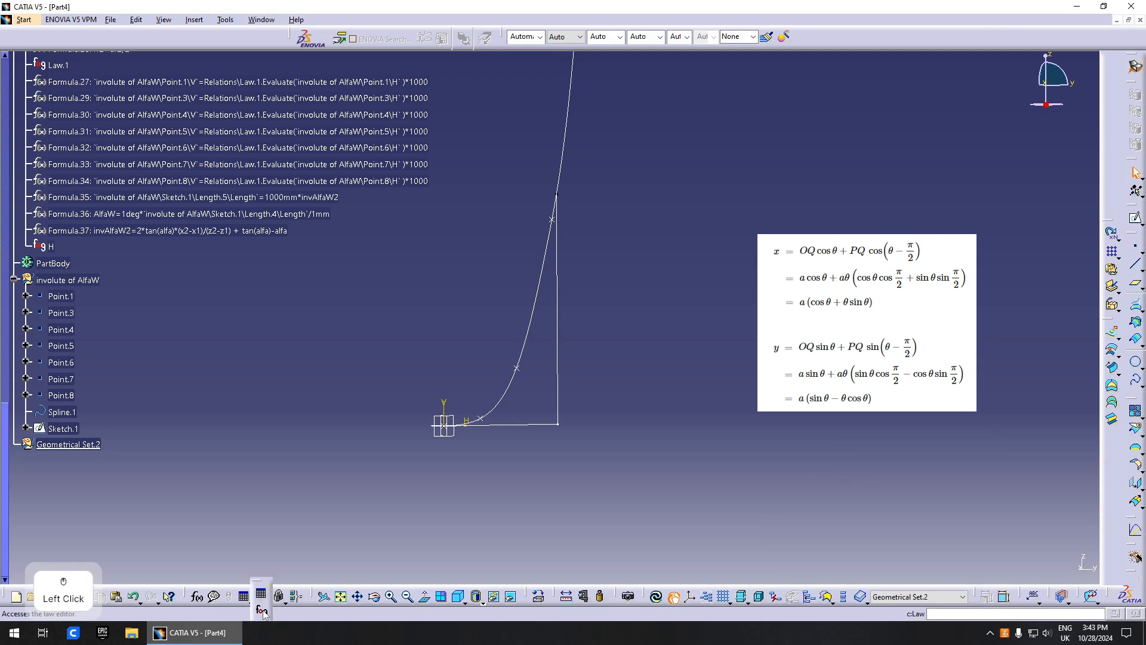
{"action": "left_click", "coordinate": [262, 610]}
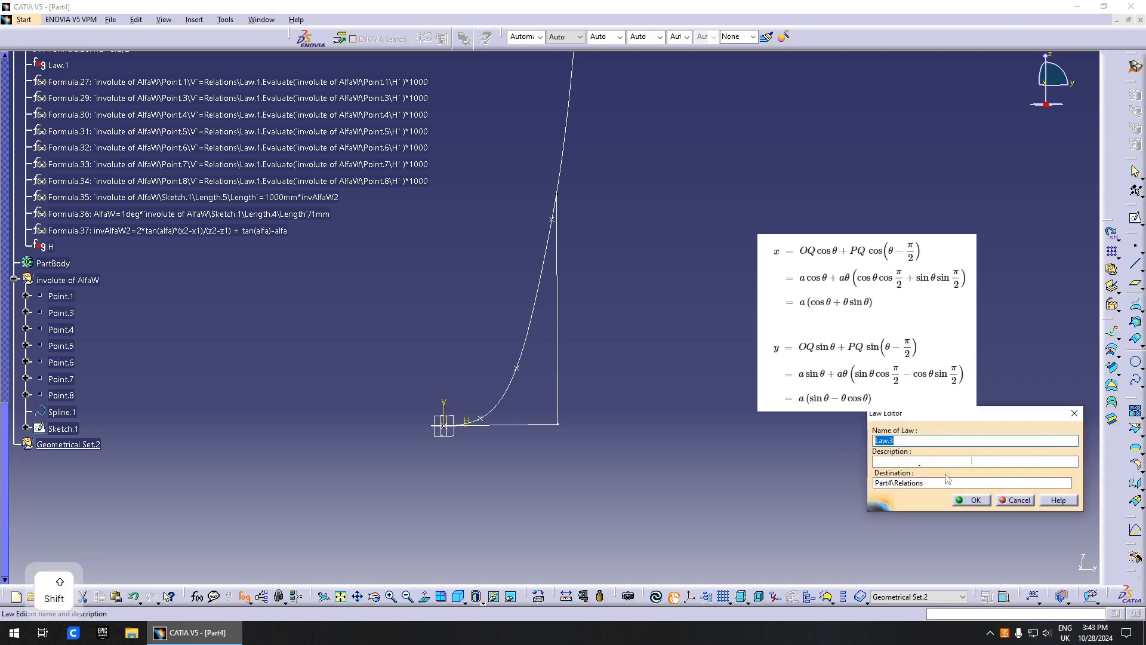
{"action": "left_click", "coordinate": [971, 499]}
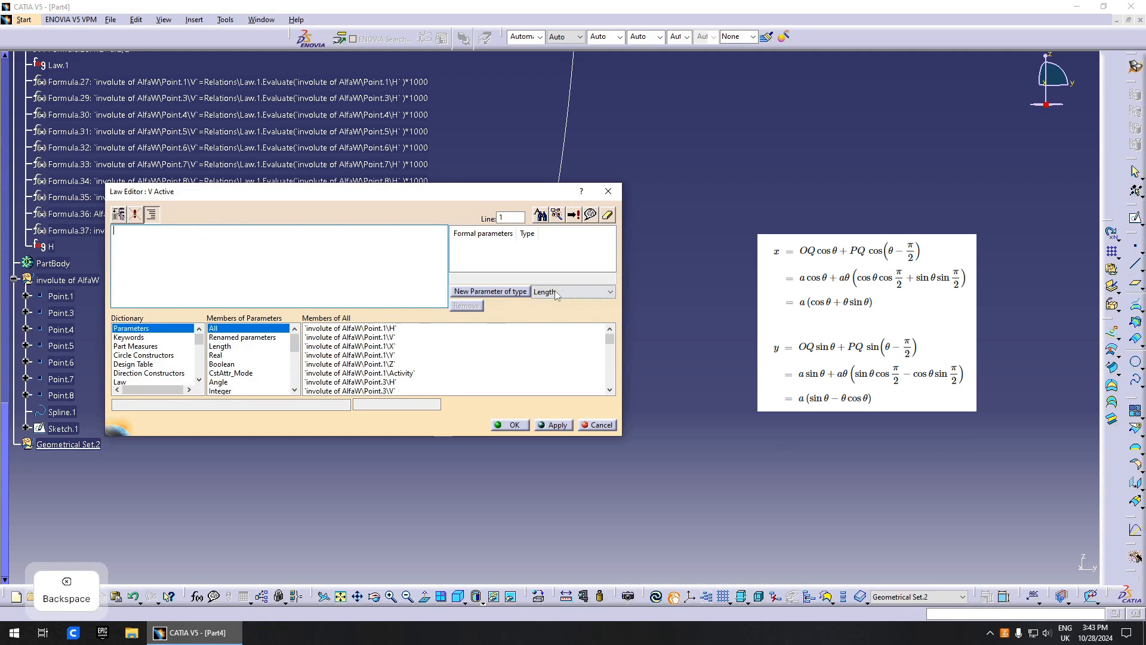
Step: Add two formal parameters to the V law: V of type Length and t of type Real
{"action": "left_click", "coordinate": [507, 292]}
{"action": "type", "text": "V"}
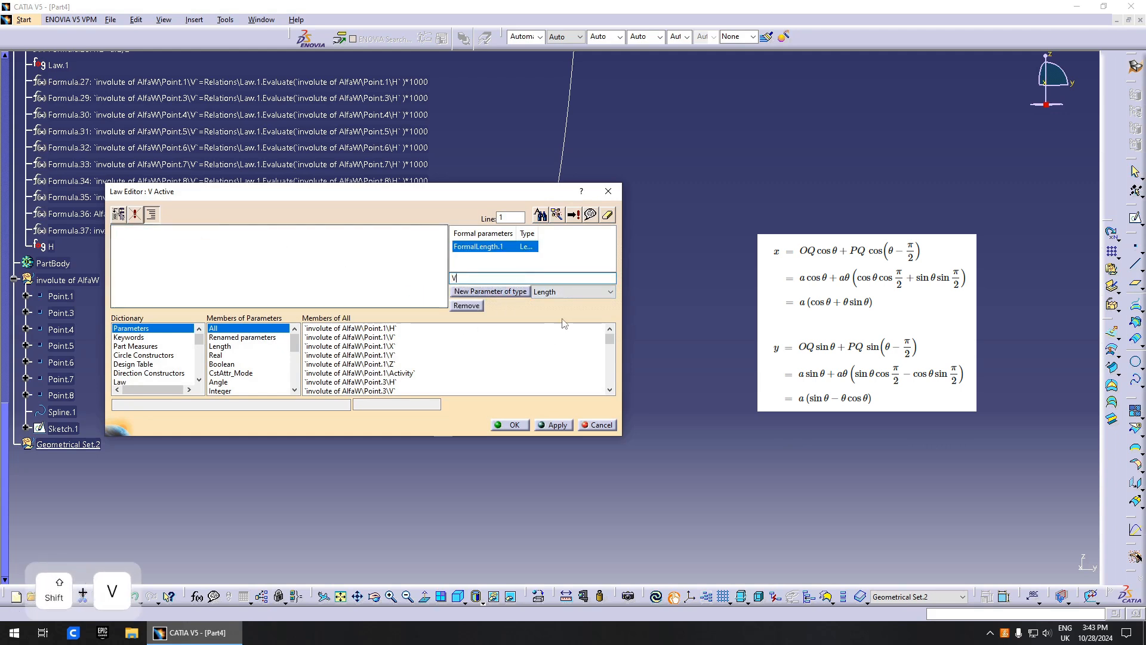
{"action": "left_click", "coordinate": [574, 292]}
{"action": "scroll", "coordinate": [577, 322], "scroll_direction": "up", "scroll_amount": 3}
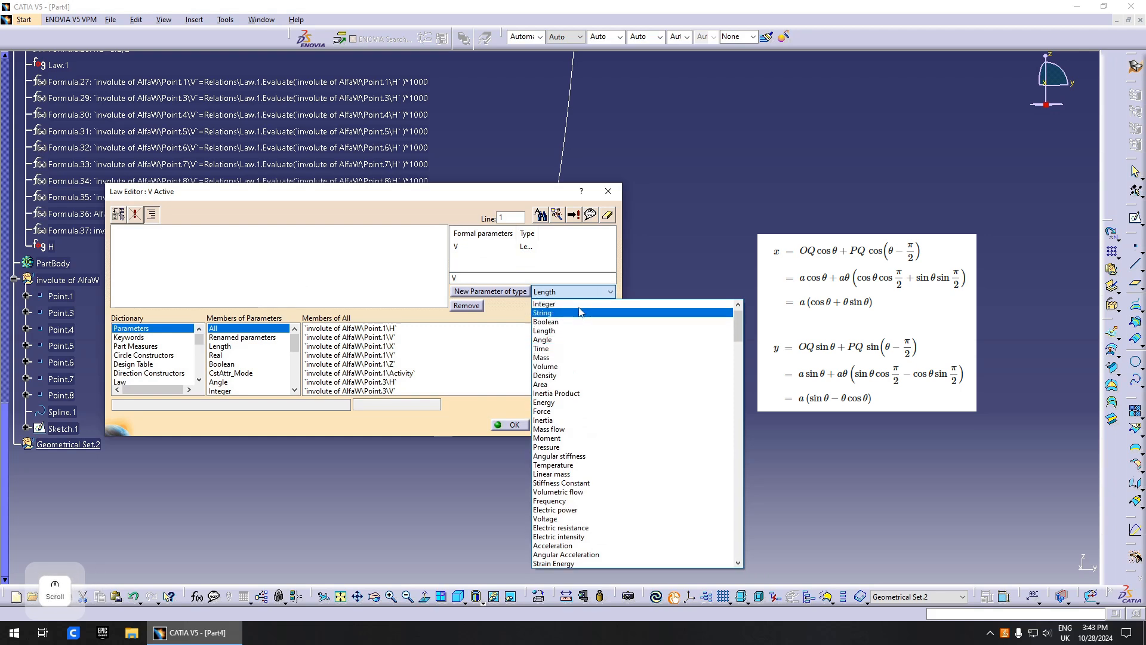
{"action": "left_click", "coordinate": [577, 304]}
{"action": "left_click", "coordinate": [489, 292]}
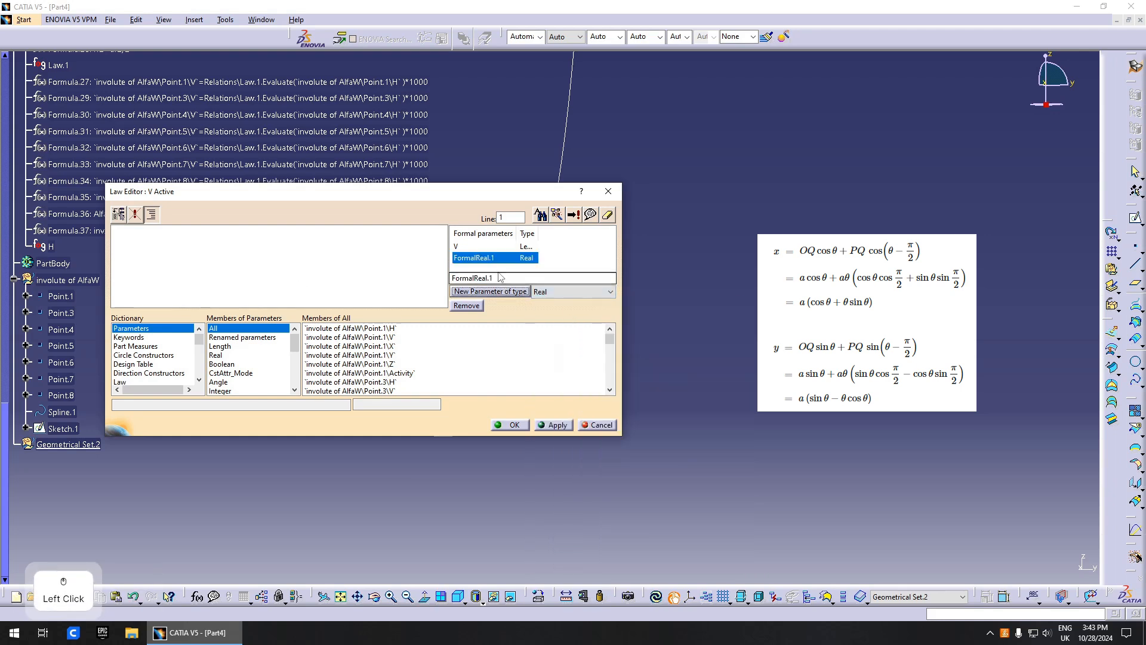
{"action": "type", "text": "t"}
Step: Define the law as V=rb2*(cos(t*PI*1rad)+t*PI*sin(t*PI*1rad)) and accept it
{"action": "left_click", "coordinate": [275, 254]}
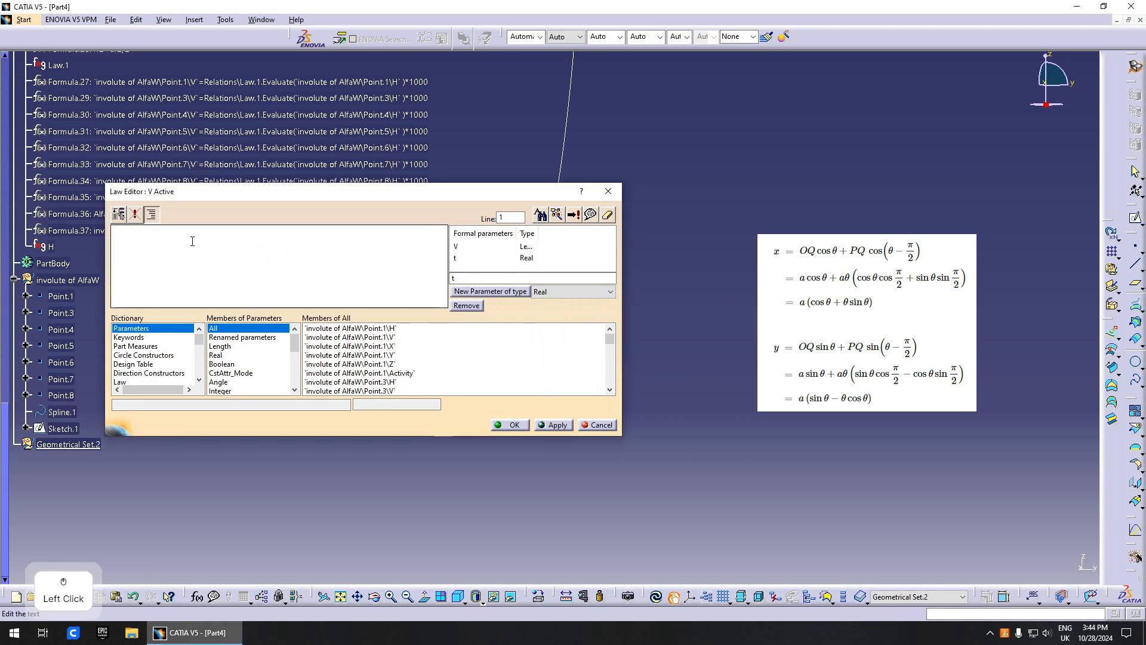
{"action": "left_click", "coordinate": [152, 240]}
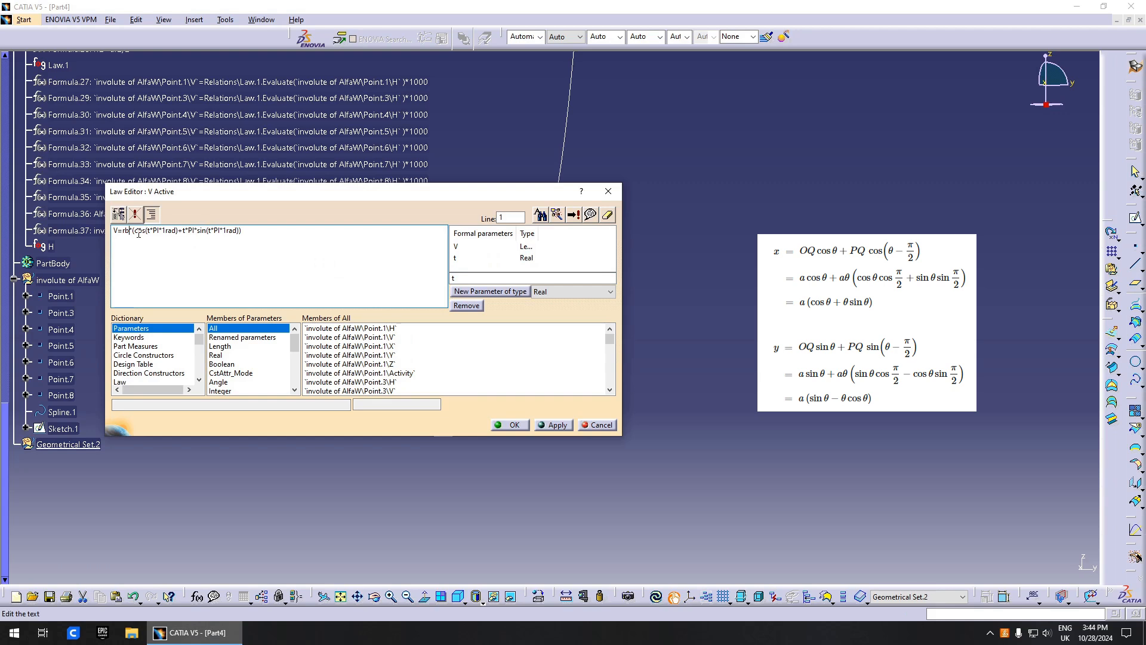
{"action": "type", "text": "2"}
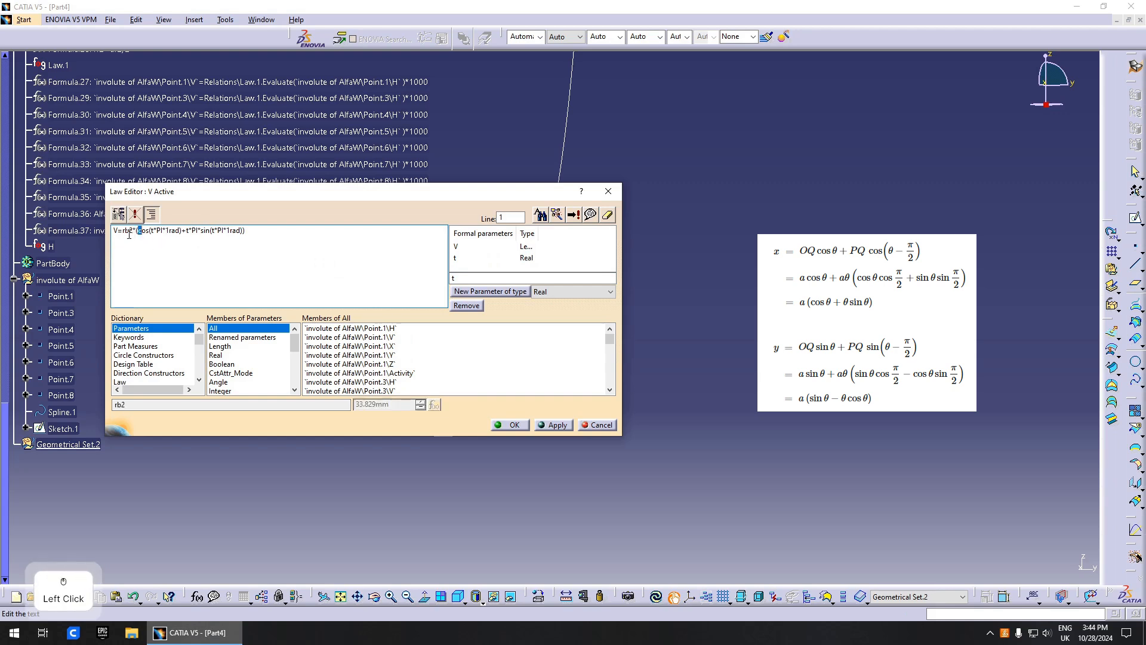
{"action": "left_click", "coordinate": [510, 425]}
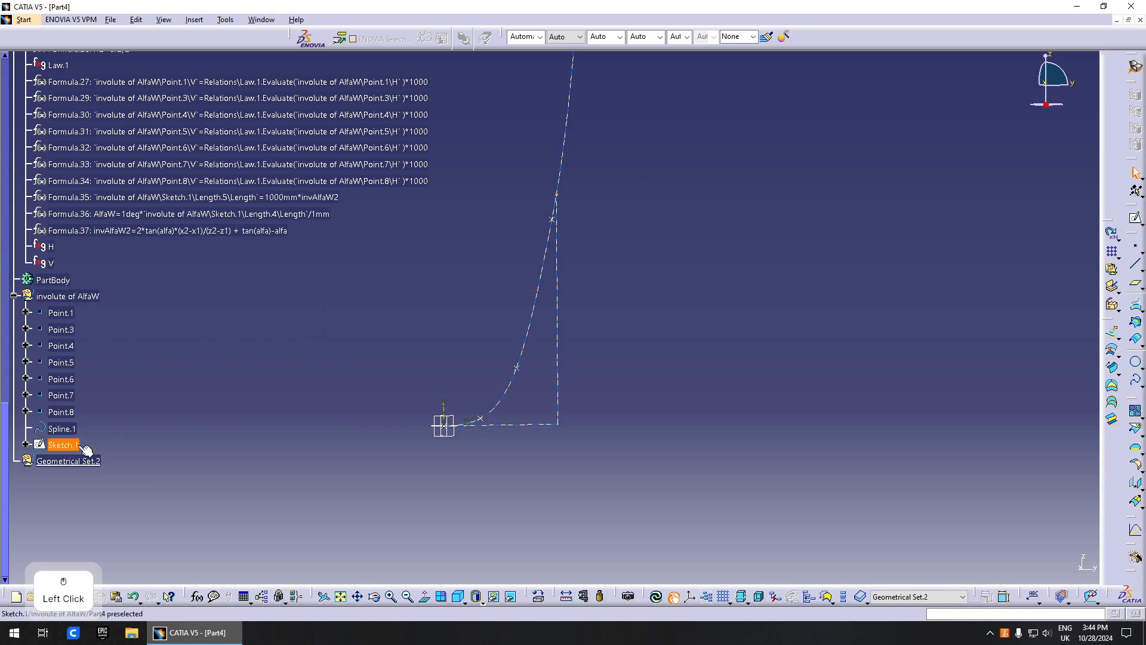
Step: Start a new point in Geometrical Set.2 and place it on the yz plane
{"action": "scroll", "coordinate": [256, 363], "scroll_direction": "up", "scroll_amount": 1}
{"action": "middle_click_drag", "start_coordinate": [256, 364], "coordinate": [207, 314]}
{"action": "scroll", "coordinate": [207, 314], "scroll_direction": "down", "scroll_amount": 2}
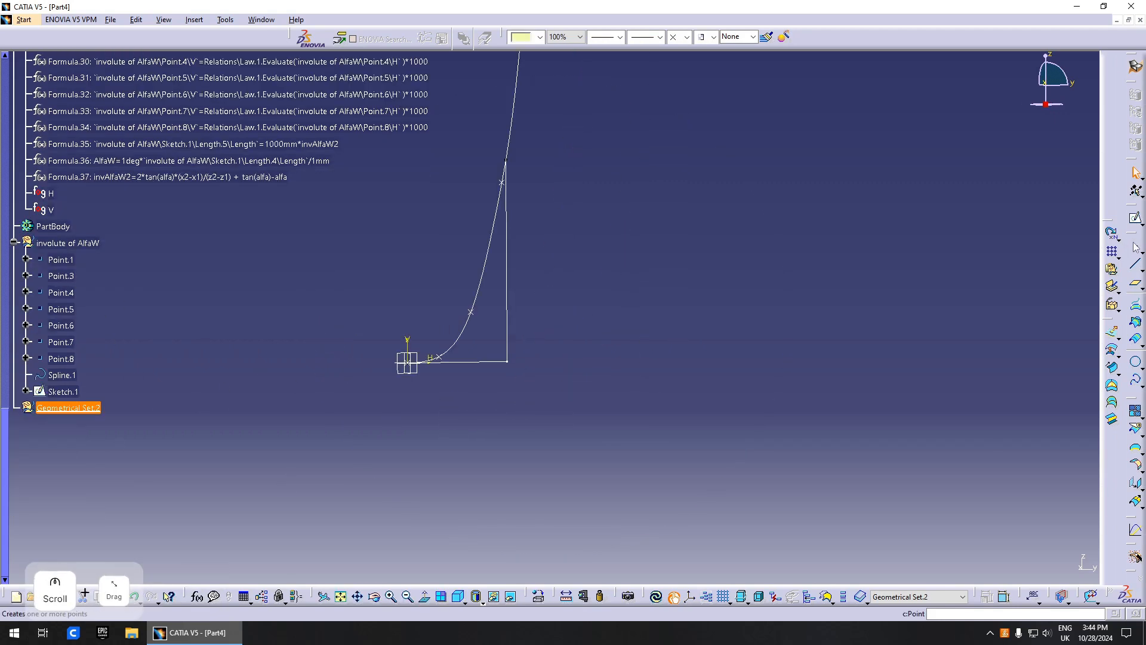
{"action": "left_click", "coordinate": [1134, 246]}
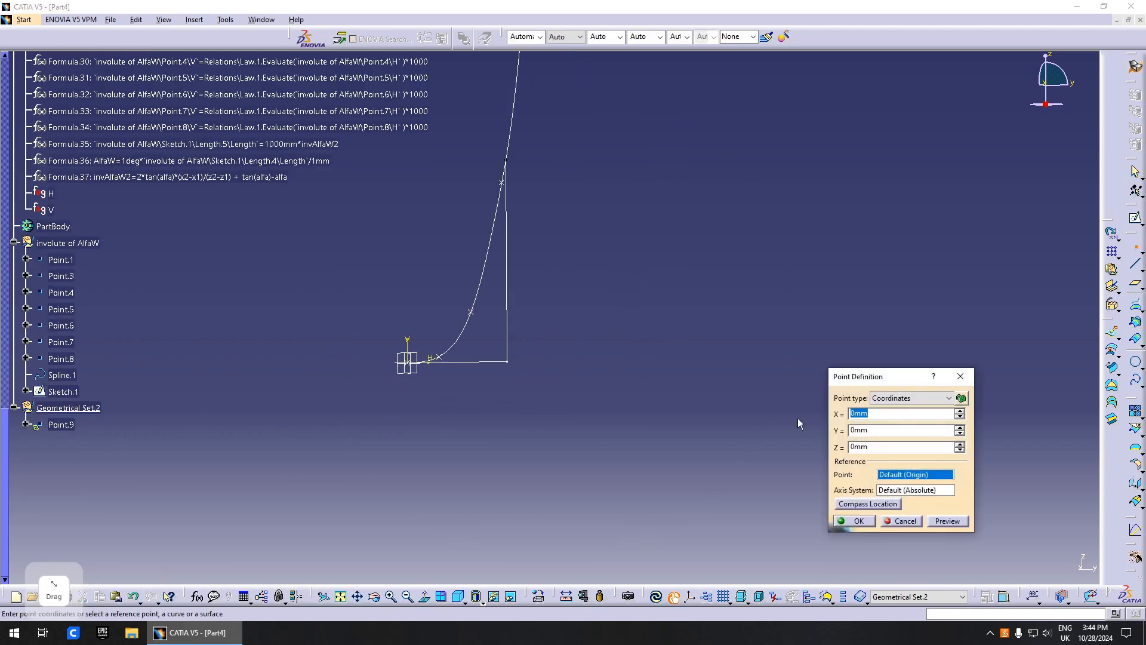
{"action": "left_click", "coordinate": [422, 373]}
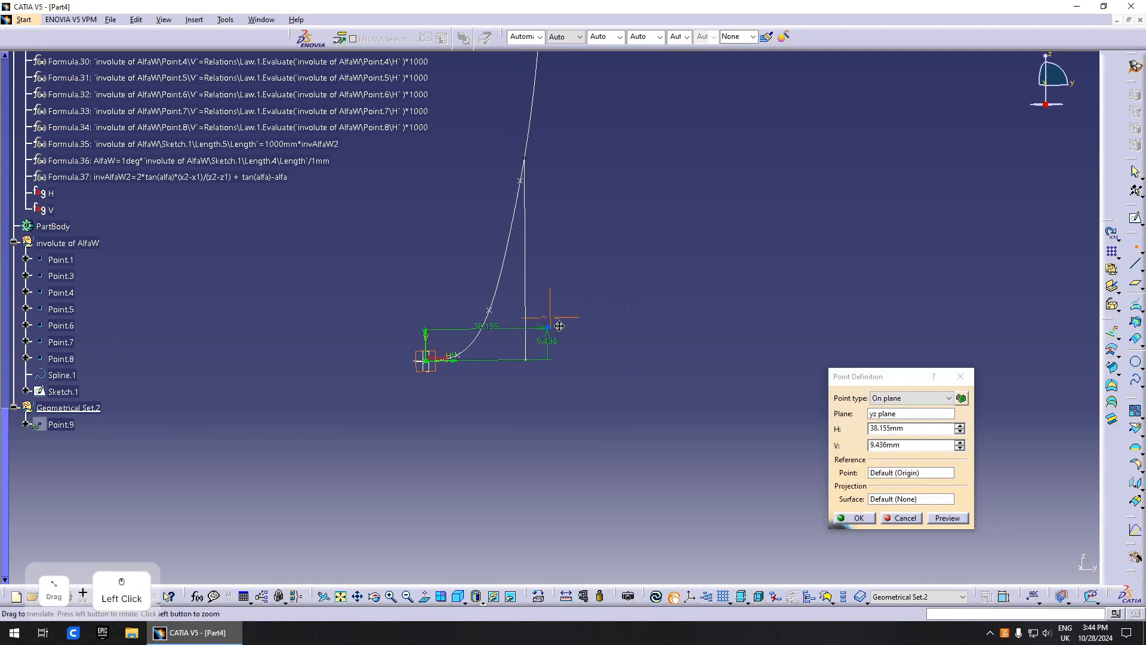
{"action": "middle_click_drag", "start_coordinate": [521, 326], "coordinate": [578, 317]}
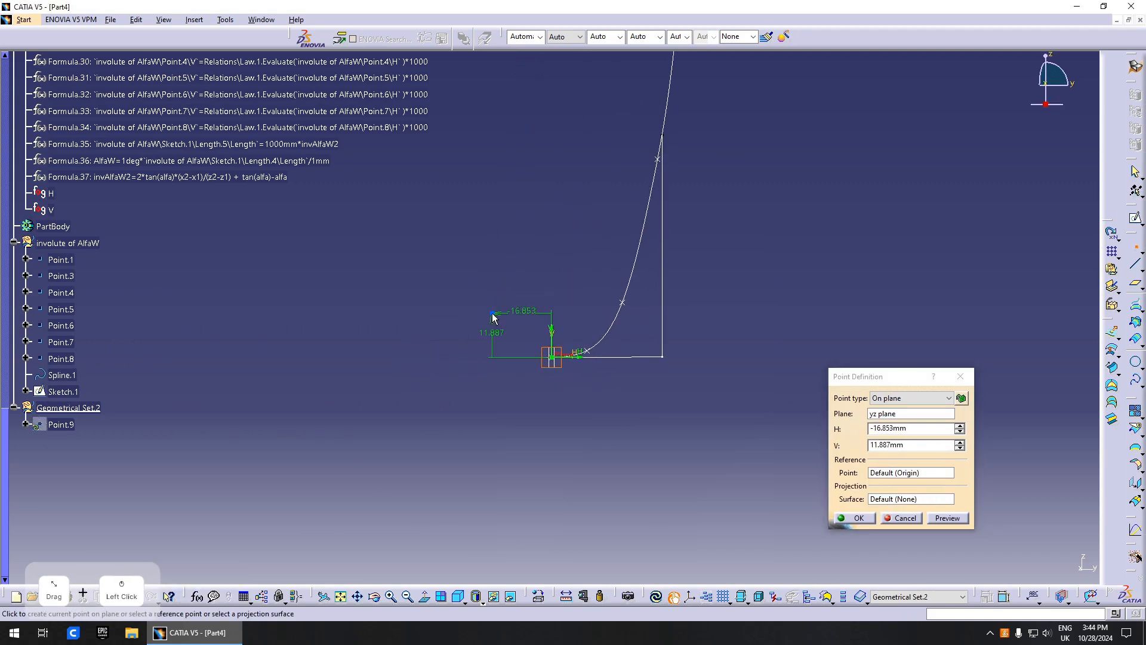
Step: Drive the point's H coordinate with the formula Relations\H.Evaluate(0) and allow it to update with the global update
{"action": "left_click_drag", "start_coordinate": [910, 428], "coordinate": [870, 428]}
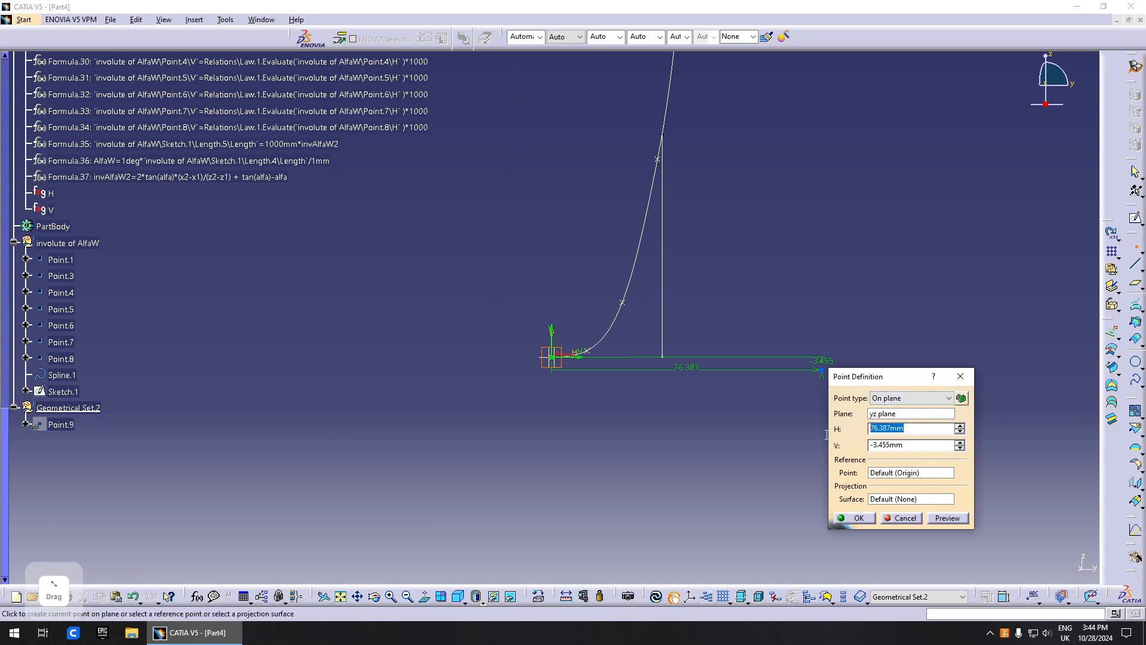
{"action": "right_click", "coordinate": [918, 428]}
{"action": "left_click", "coordinate": [954, 439]}
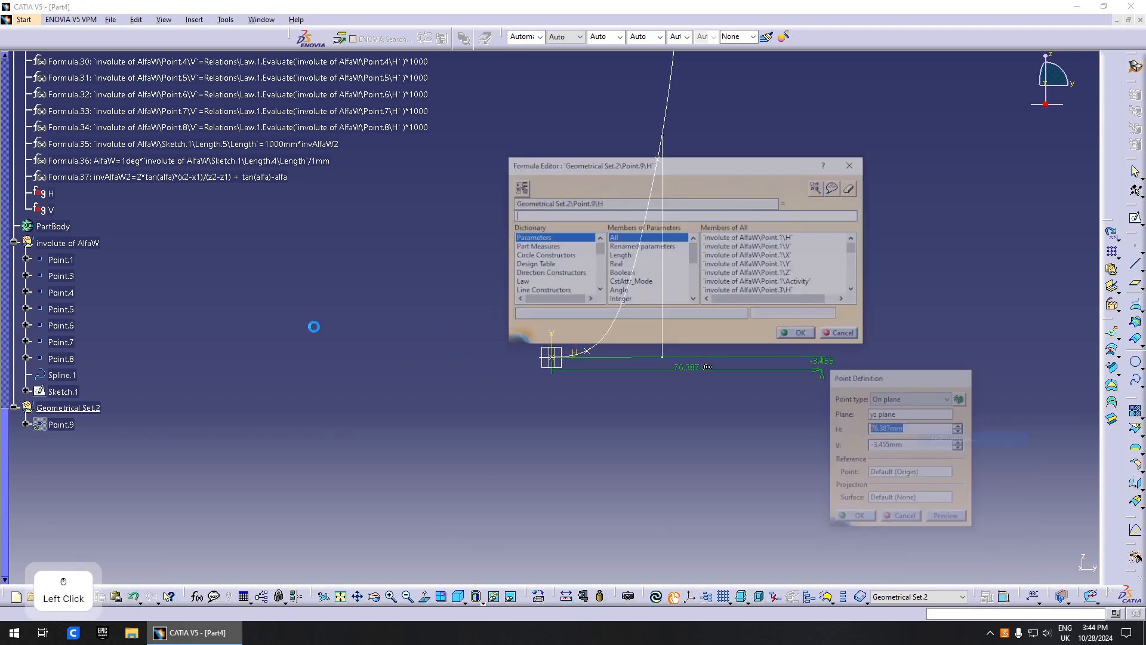
{"action": "left_click", "coordinate": [52, 195]}
{"action": "key", "text": "BackSpace"}
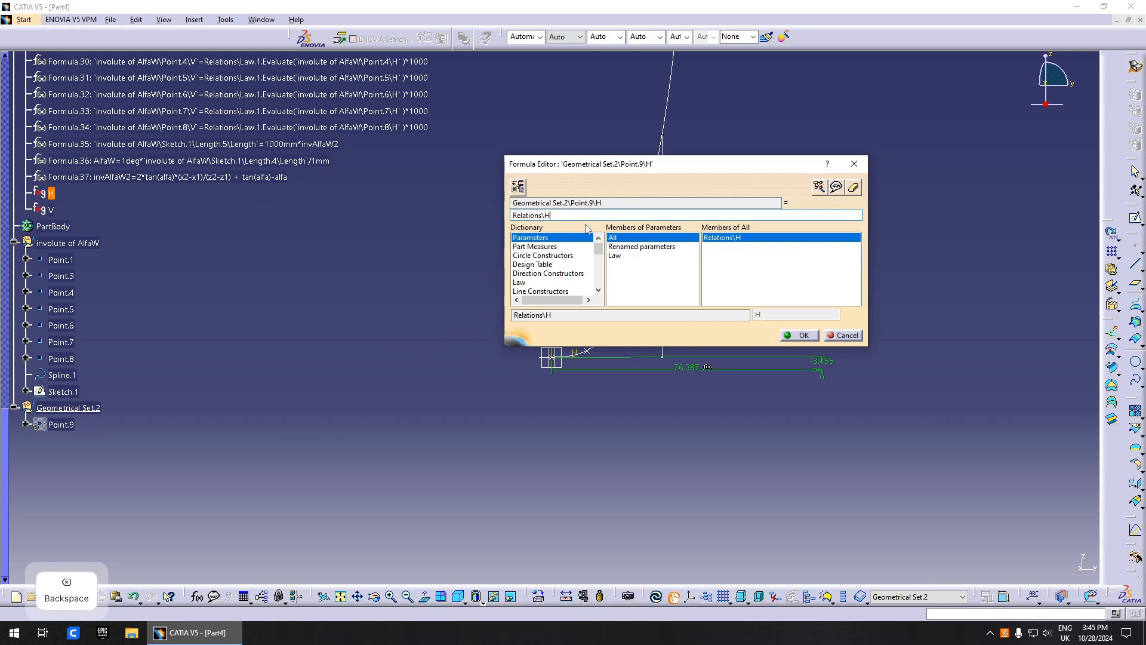
{"action": "type", "text": ".Eva"}
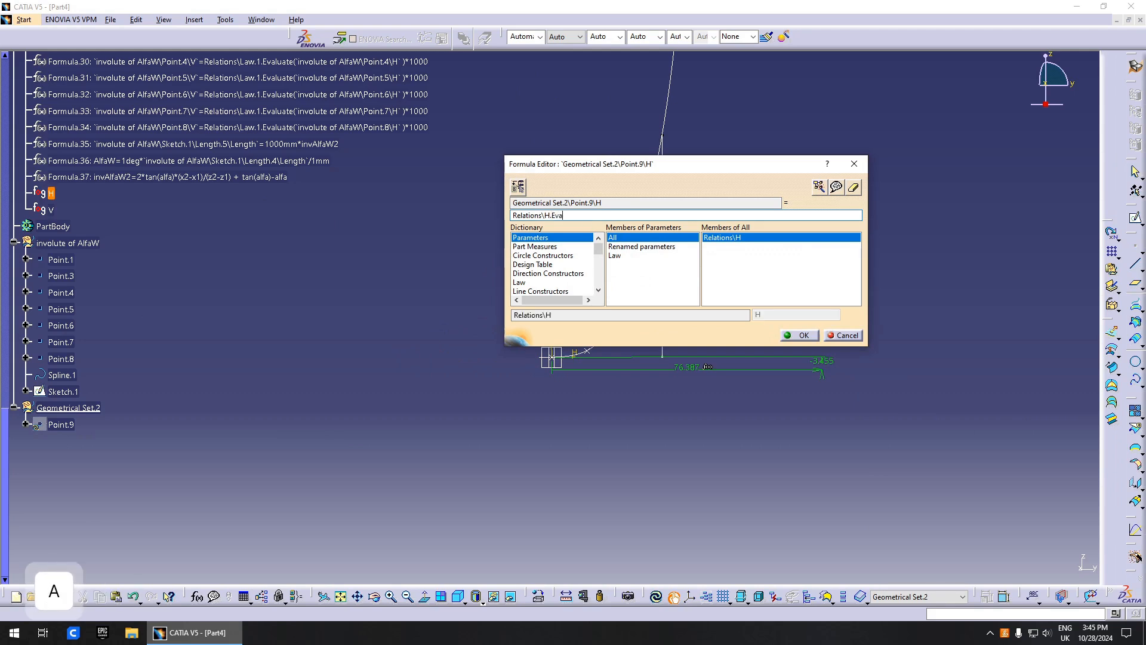
{"action": "type", "text": "luate(0"}
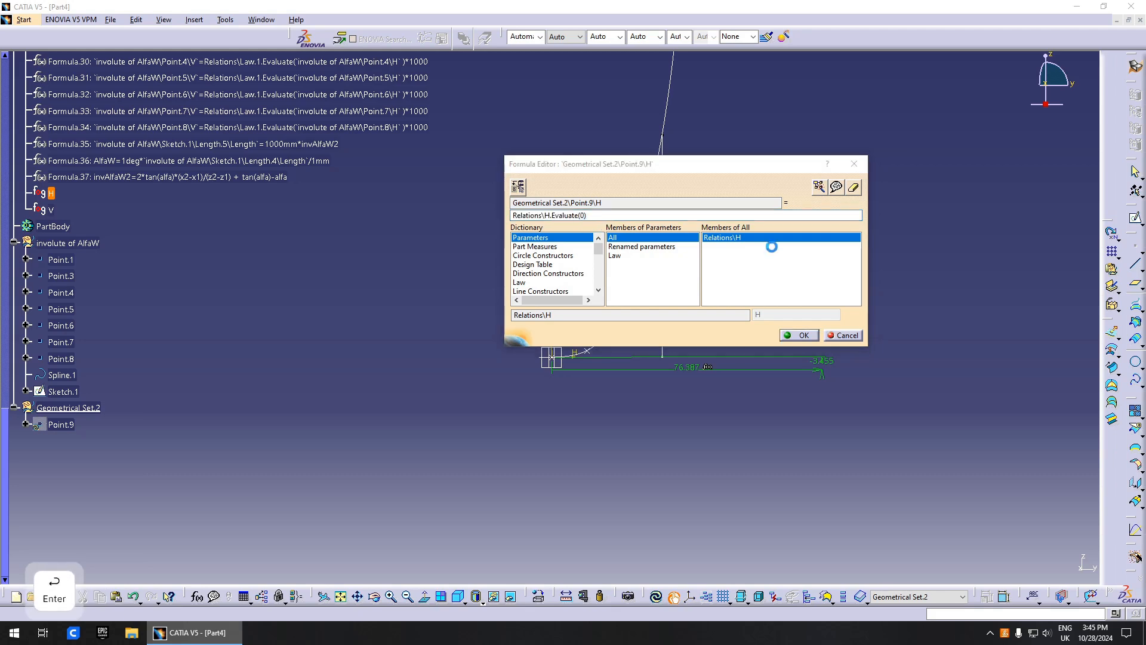
{"action": "left_click", "coordinate": [607, 349]}
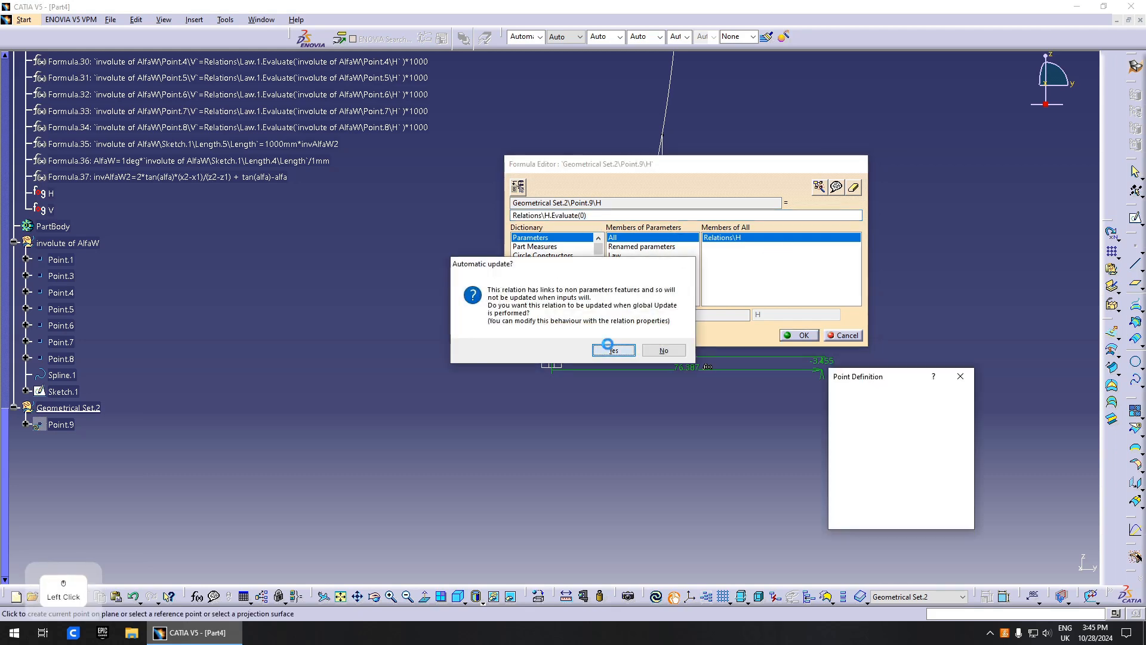
Step: Drive the new point's V coordinate with Relations\V.Evaluate(0), allow it to update with the global update, and accept the point
{"action": "right_click", "coordinate": [931, 445]}
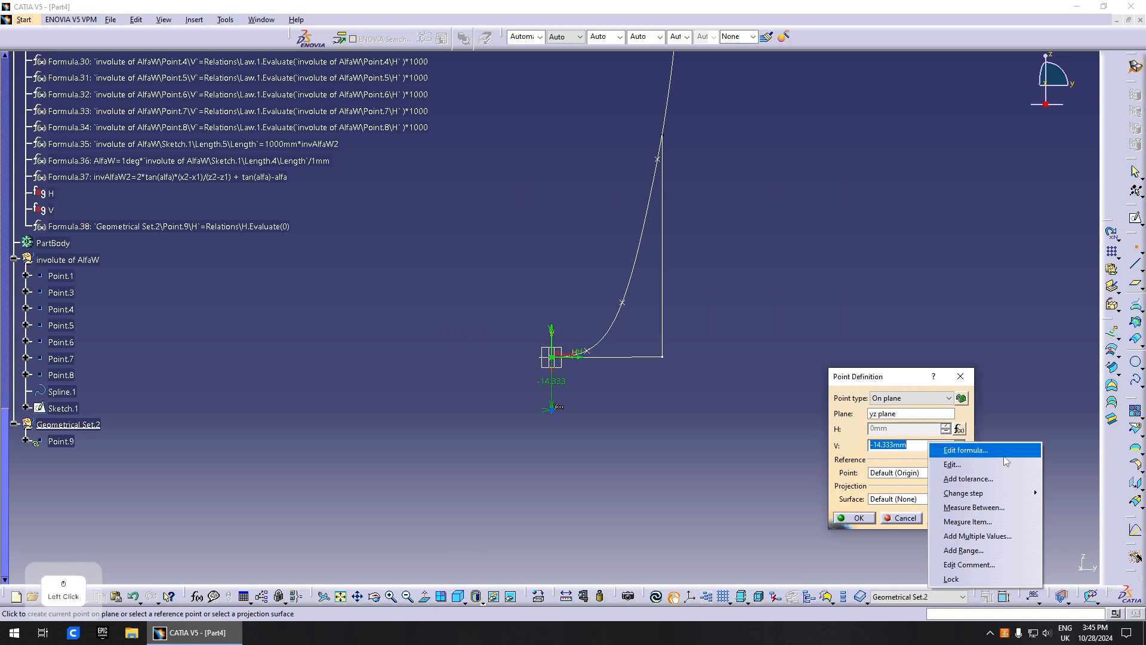
{"action": "left_click", "coordinate": [964, 451]}
{"action": "left_click", "coordinate": [60, 214]}
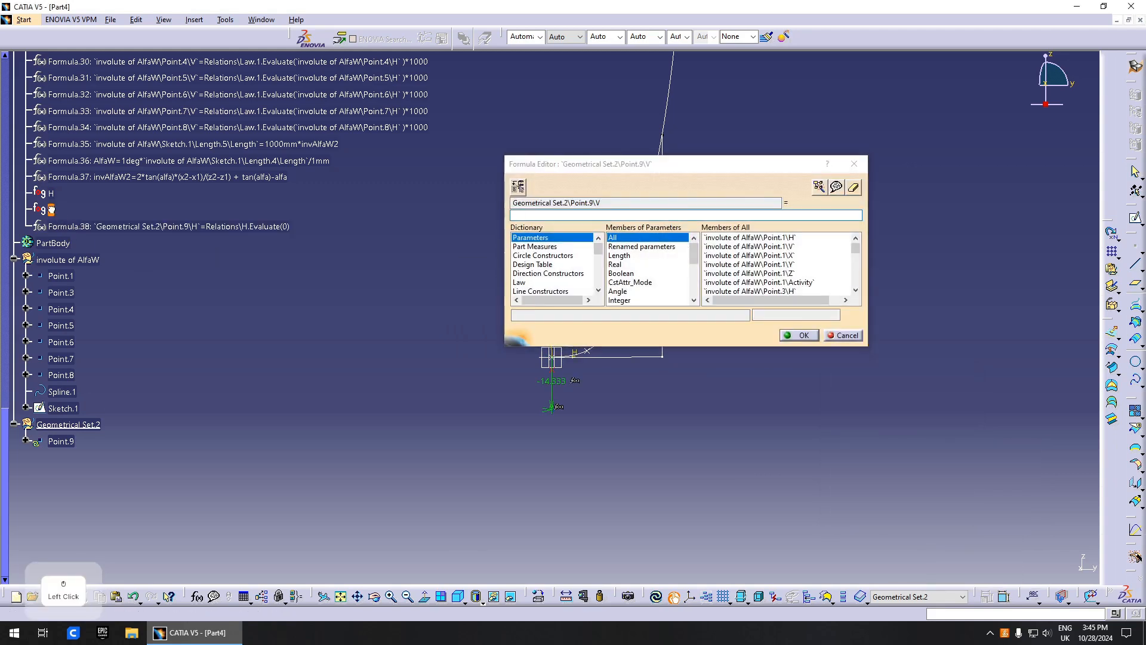
{"action": "left_click_drag", "start_coordinate": [569, 169], "coordinate": [642, 145]}
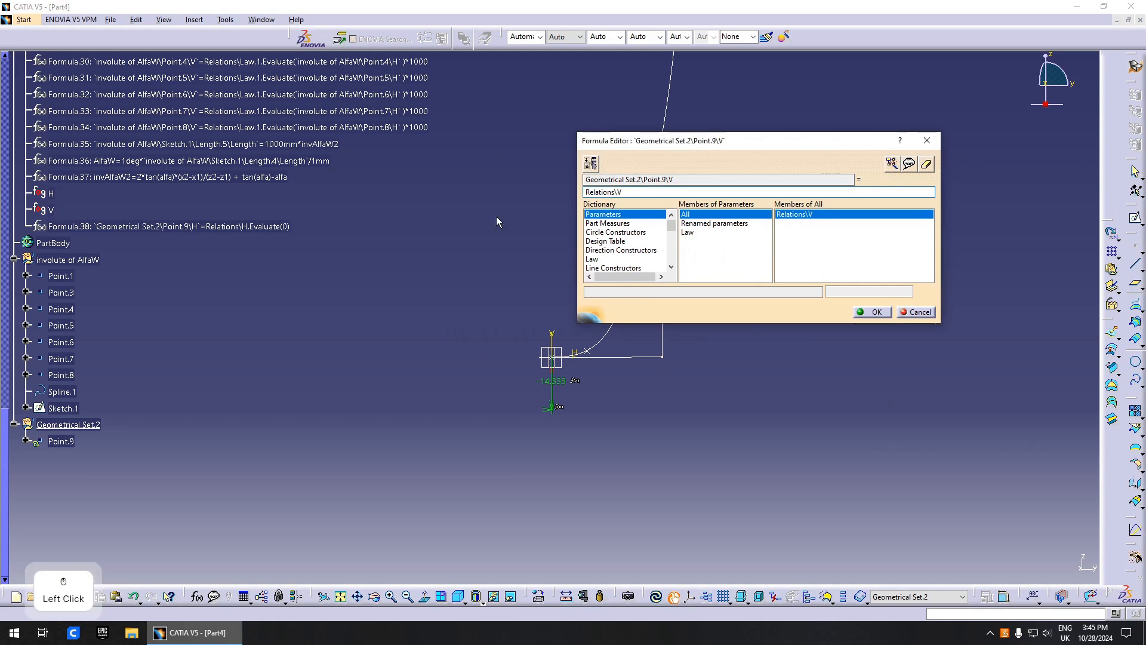
{"action": "type", "text": ".Evaluate("}
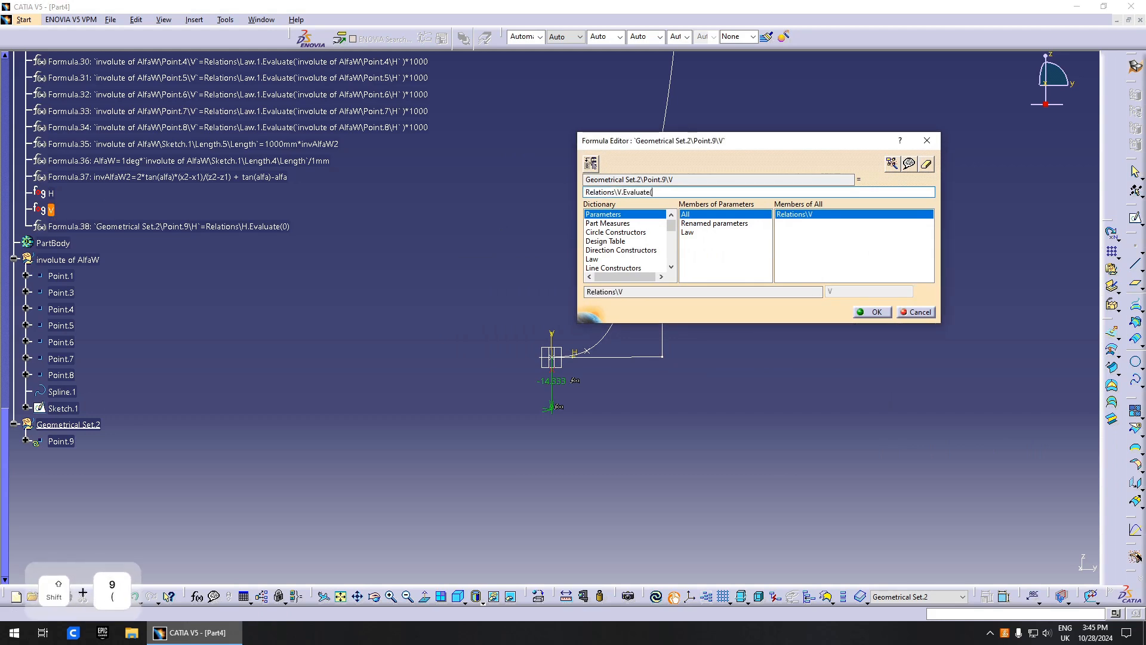
{"action": "type", "text": "0)"}
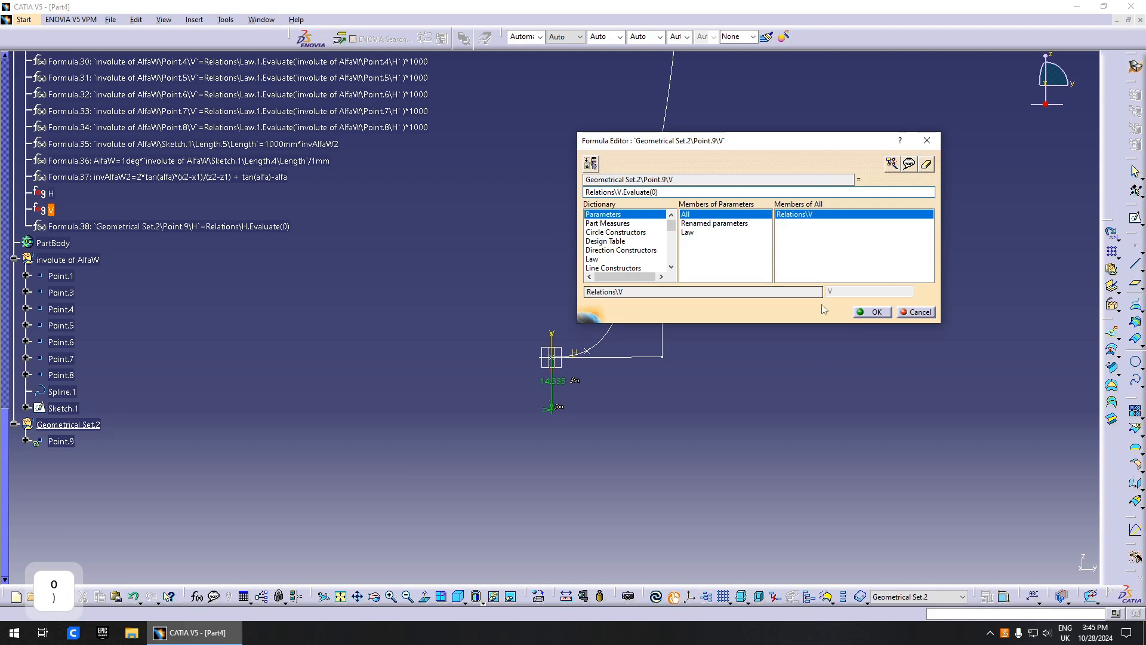
{"action": "left_click", "coordinate": [872, 311]}
{"action": "left_click", "coordinate": [619, 351]}
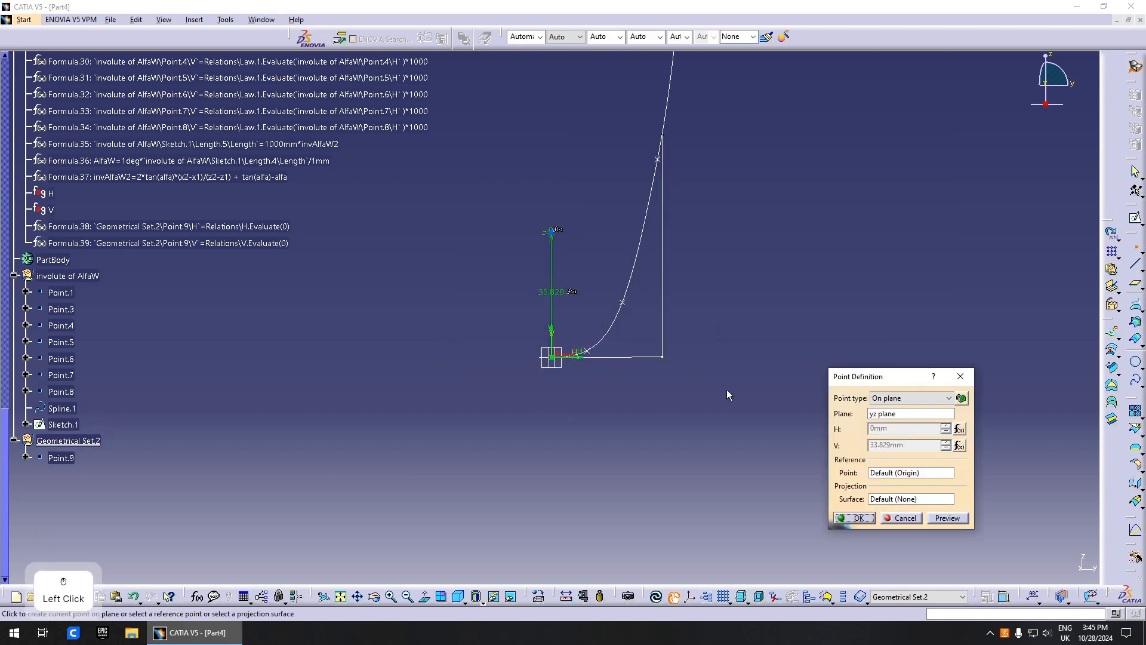
{"action": "left_click", "coordinate": [859, 518]}
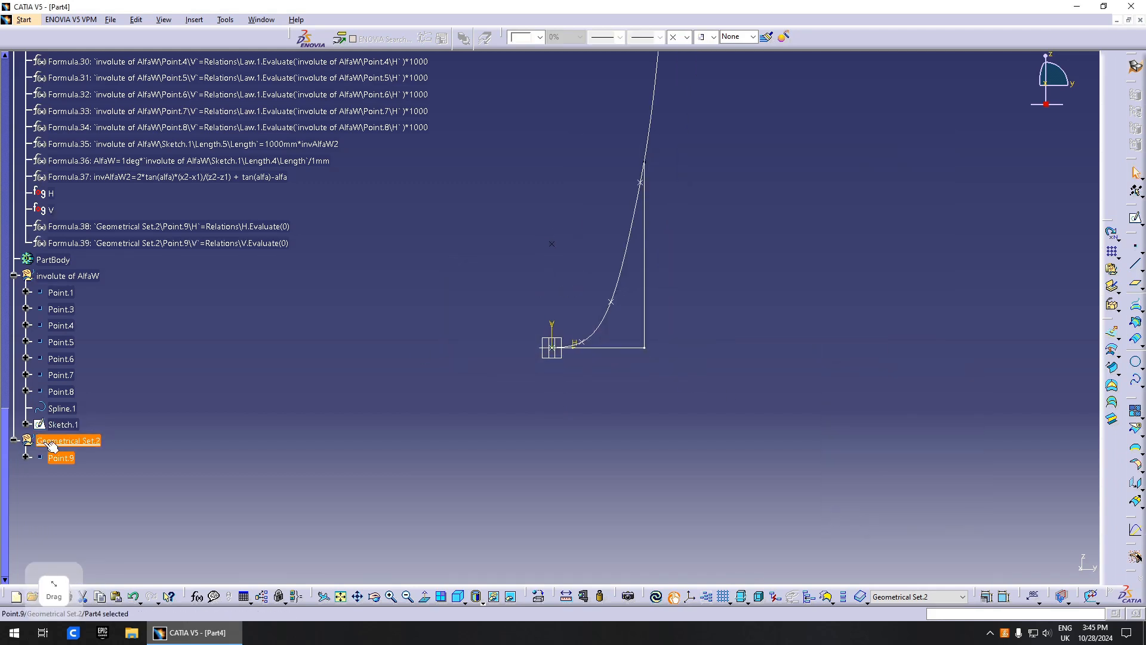
Step: Copy Point.9 and paste five duplicates of it into Geometrical Set.2
{"action": "left_click", "coordinate": [91, 442]}
{"action": "key", "text": "ctrl+c"}
{"action": "key", "text": "ctrl+v"}
{"action": "key", "text": "ctrl+v"}
{"action": "key", "text": "ctrl+v"}
{"action": "key", "text": "ctrl+v"}
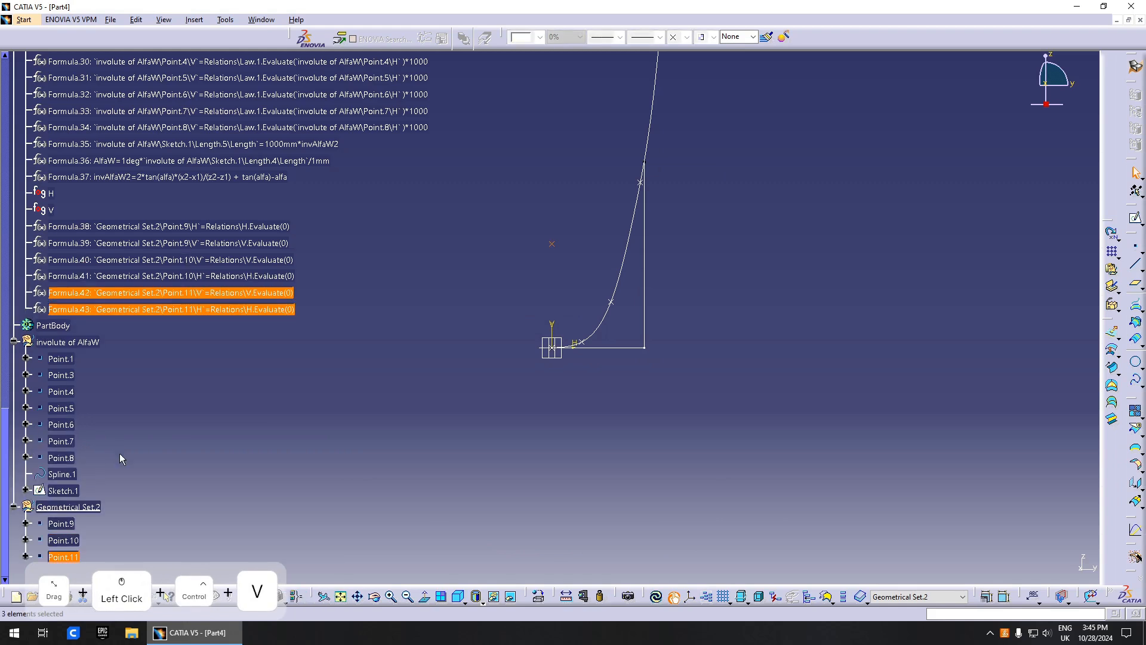
{"action": "scroll", "coordinate": [189, 459], "scroll_direction": "down", "scroll_amount": 5}
{"action": "scroll", "coordinate": [128, 333], "scroll_direction": "up", "scroll_amount": 3}
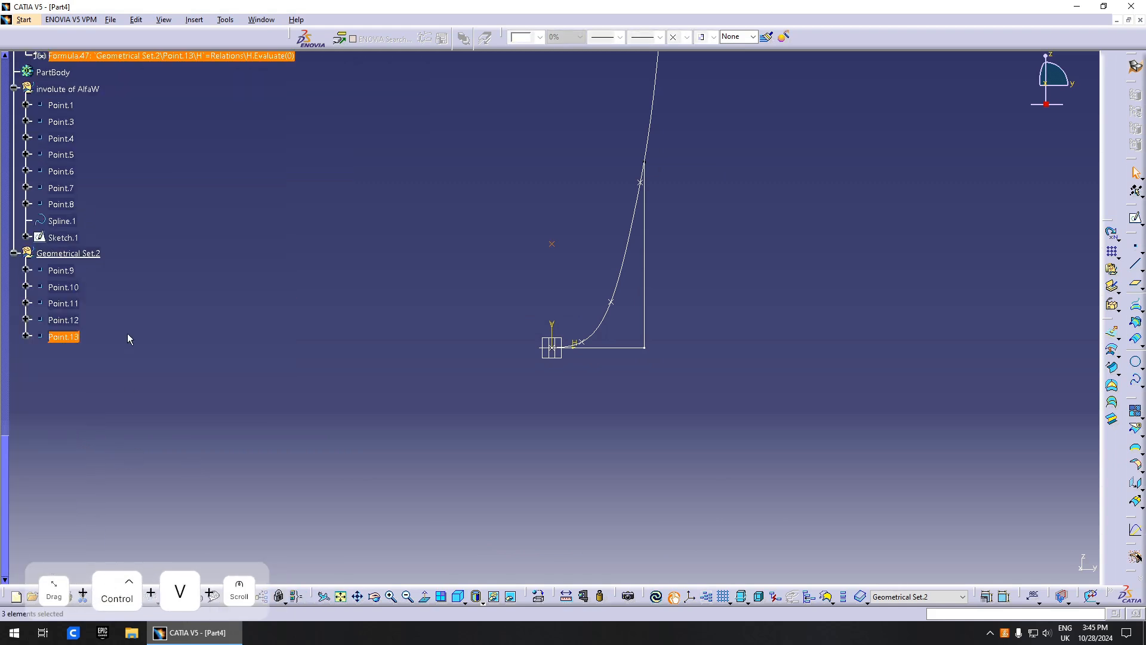
{"action": "key", "text": "ctrl+v"}
Step: Edit Point.10 so its coordinates follow Relations\V.Evaluate(0.1) and Relations\H.Evaluate(0.1), and accept the point
{"action": "left_click", "coordinate": [61, 303]}
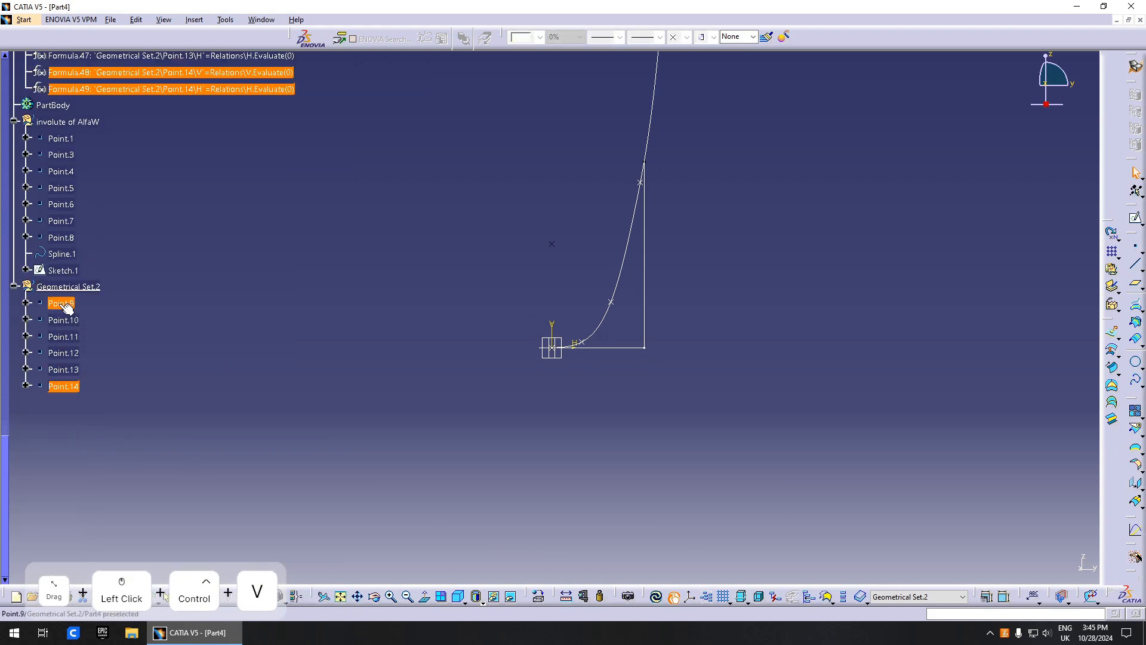
{"action": "left_click", "coordinate": [70, 321], "text": "ctrl"}
{"action": "double_click", "coordinate": [77, 323]}
{"action": "middle_click_drag", "start_coordinate": [656, 336], "coordinate": [626, 347]}
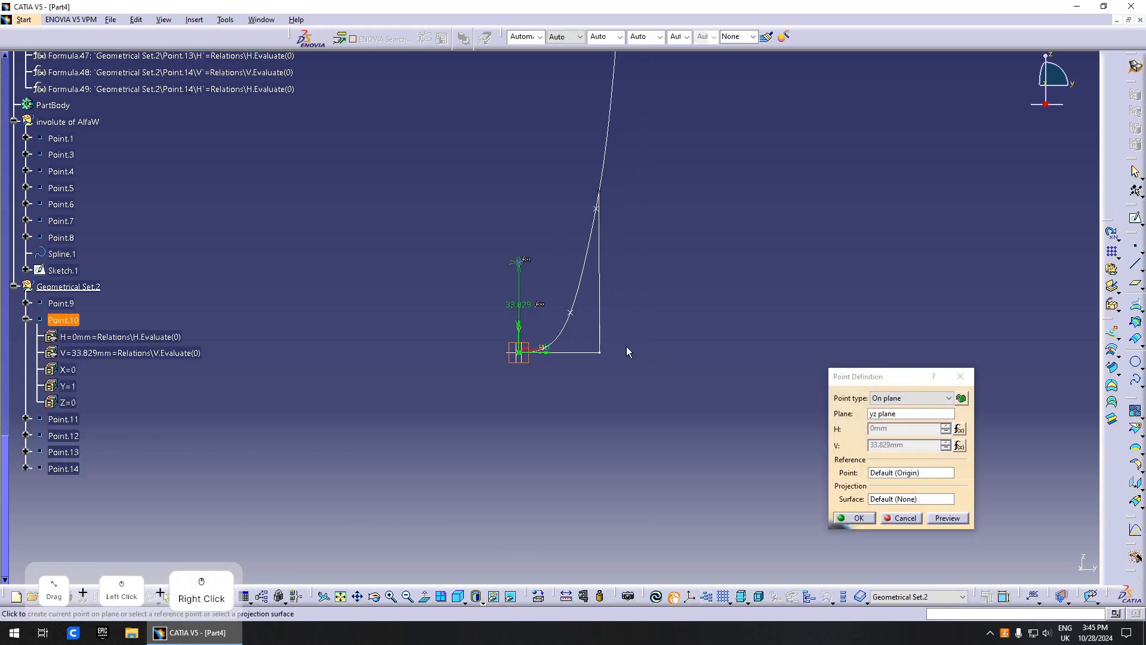
{"action": "left_click", "coordinate": [958, 446]}
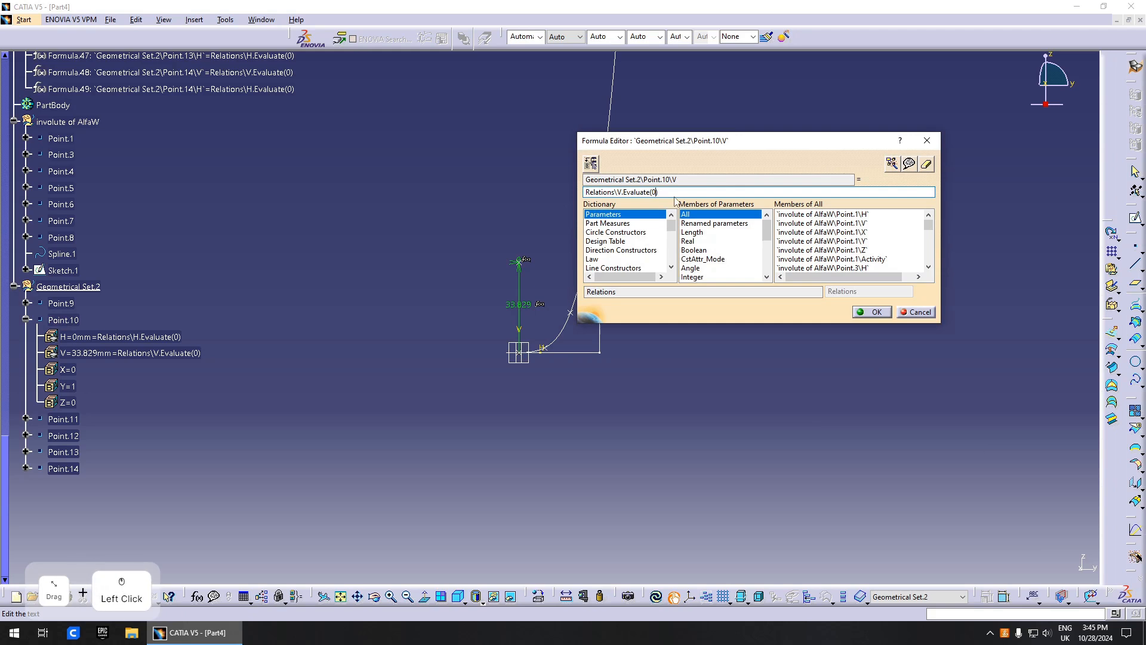
{"action": "type", "text": ".1"}
{"action": "key", "text": "Return"}
{"action": "left_click", "coordinate": [957, 430]}
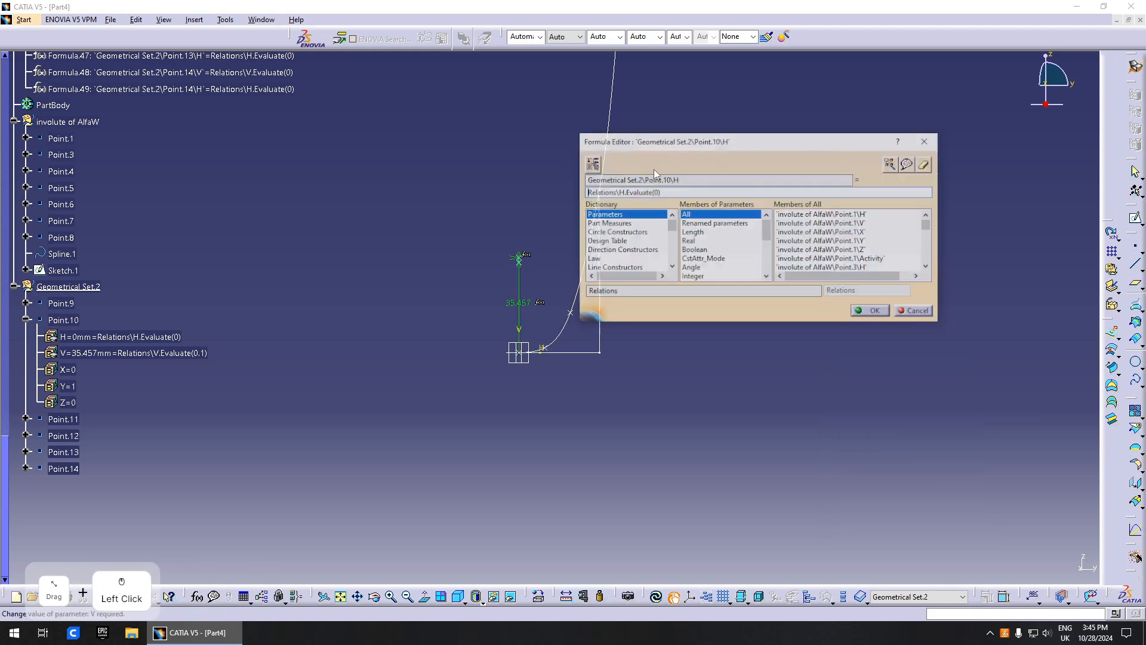
{"action": "key", "text": "Left"}
{"action": "type", "text": ".1"}
{"action": "key", "text": "Return"}
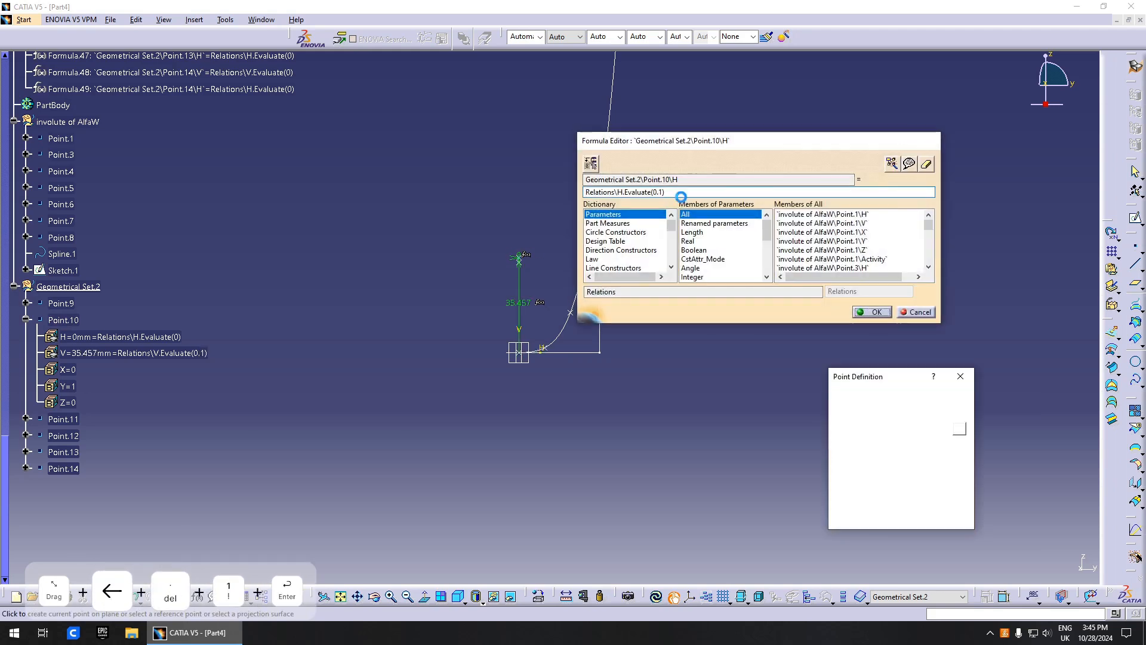
{"action": "left_click", "coordinate": [860, 519]}
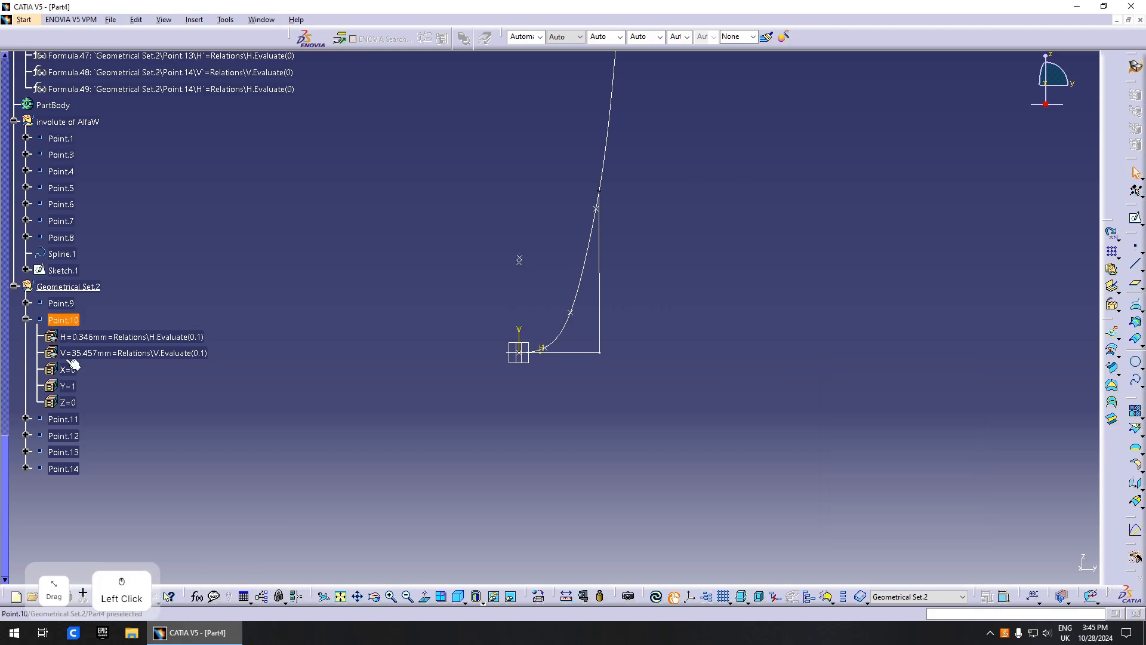
Step: Edit Point.11 so its coordinates follow Relations\H.Evaluate(0.2) and Relations\V.Evaluate(0.2), and accept the point
{"action": "double_click", "coordinate": [63, 419]}
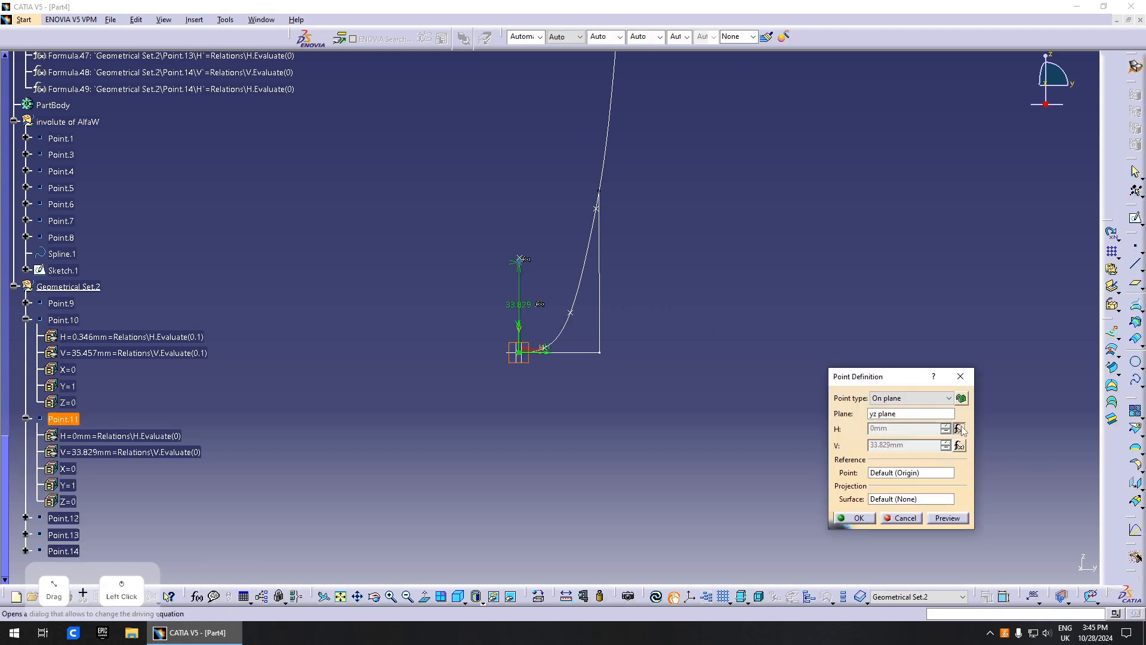
{"action": "left_click", "coordinate": [959, 429]}
{"action": "type", "text": ".2"}
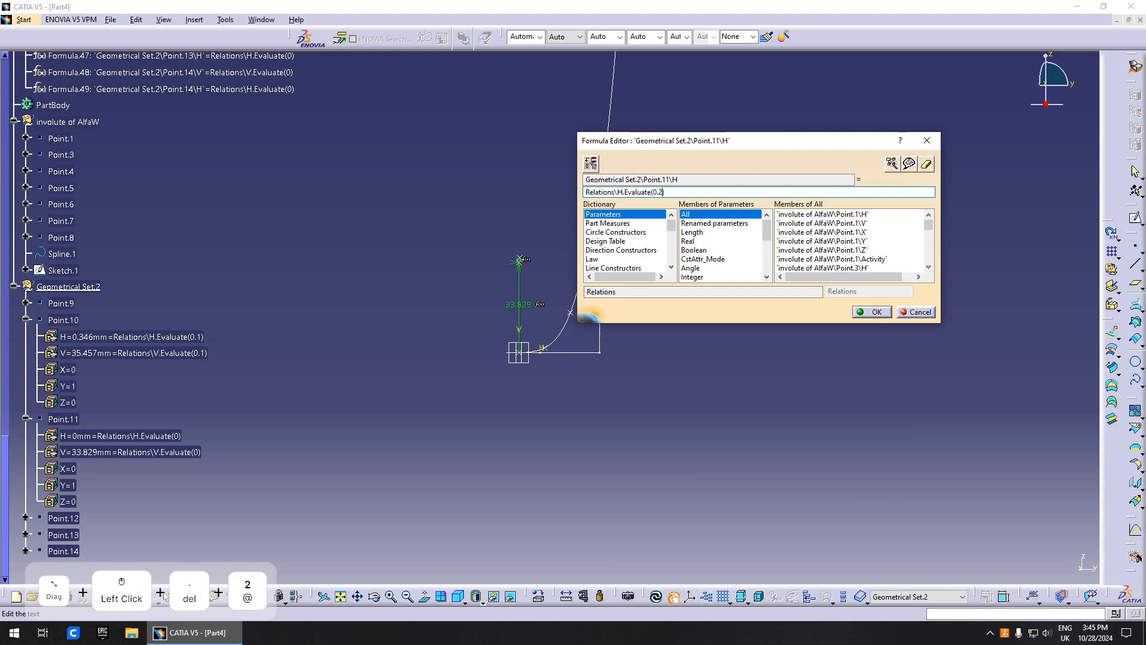
{"action": "key", "text": "Return"}
{"action": "left_click", "coordinate": [959, 446]}
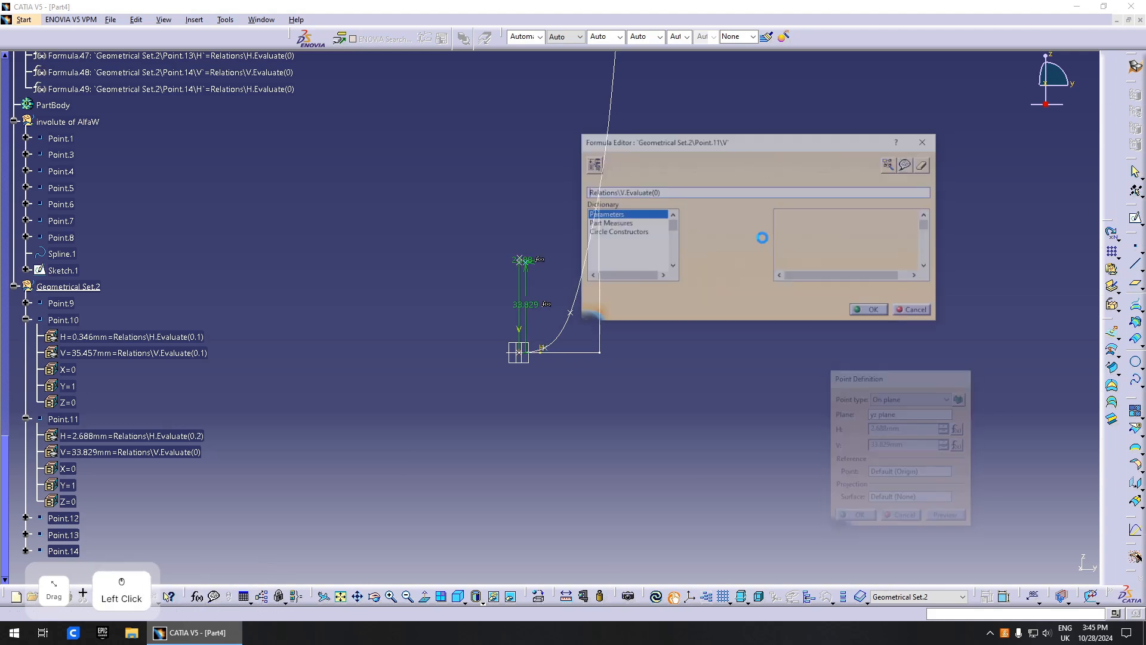
{"action": "key", "text": "Right"}
{"action": "type", "text": "0"}
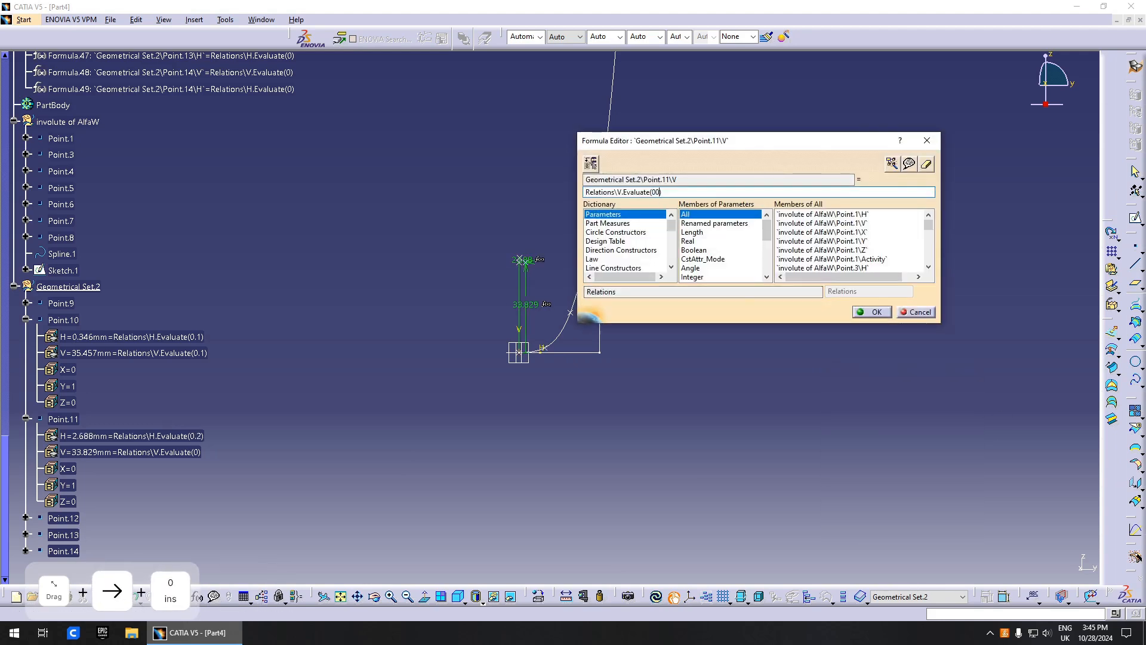
{"action": "key", "text": "BackSpace"}
{"action": "type", "text": ".2"}
{"action": "key", "text": "Return"}
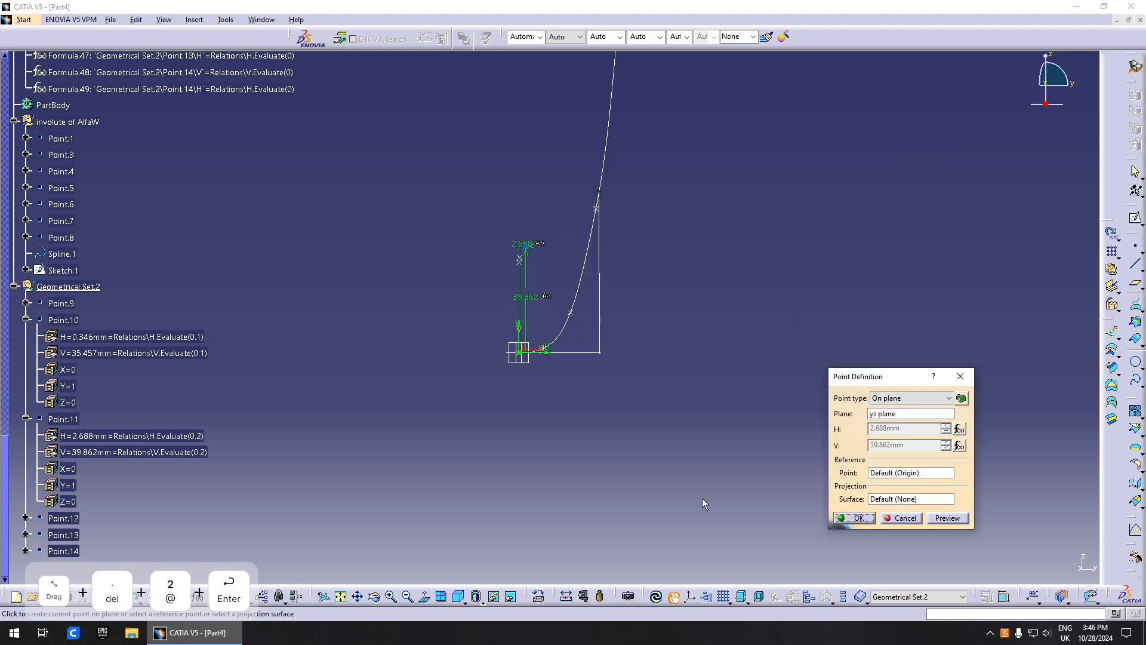
{"action": "left_click", "coordinate": [857, 518]}
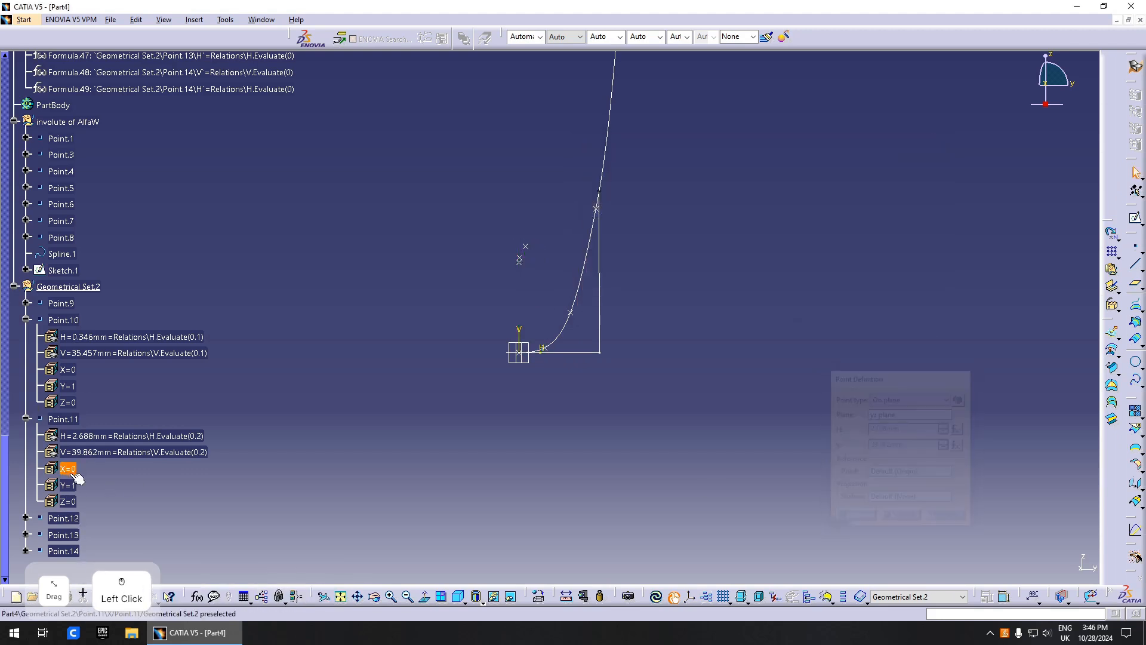
Step: Edit Point.12 so its coordinates follow Relations\H.Evaluate(0.3) and Relations\V.Evaluate(0.3), and accept the point
{"action": "scroll", "coordinate": [59, 466], "scroll_direction": "down", "scroll_amount": 1}
{"action": "double_click", "coordinate": [63, 465]}
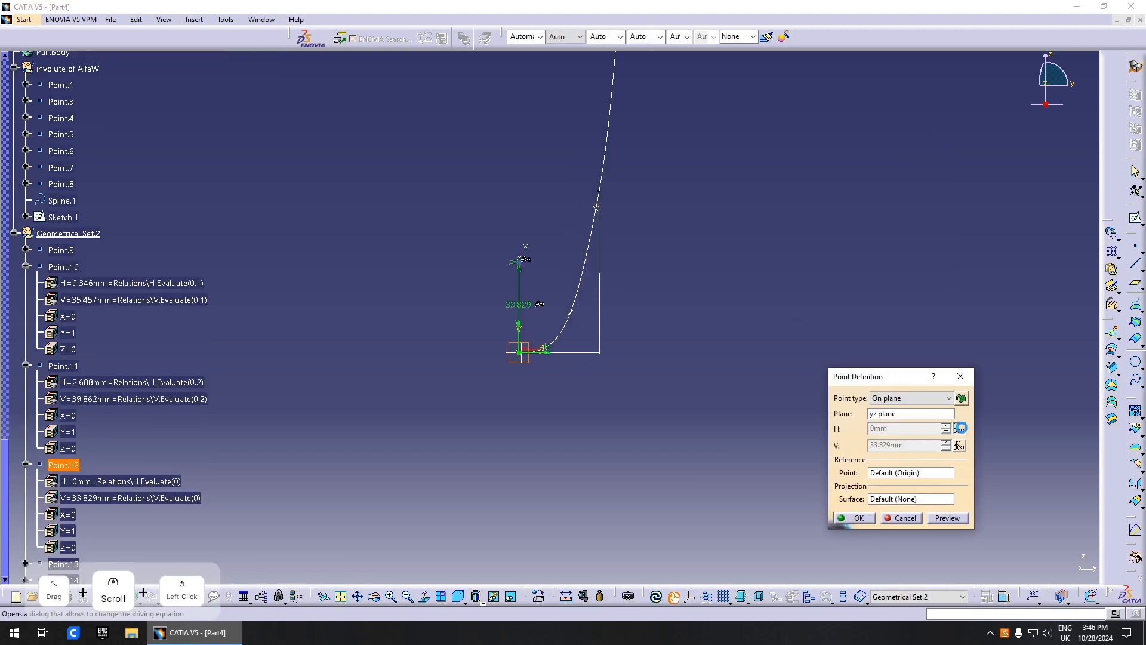
{"action": "left_click", "coordinate": [960, 428]}
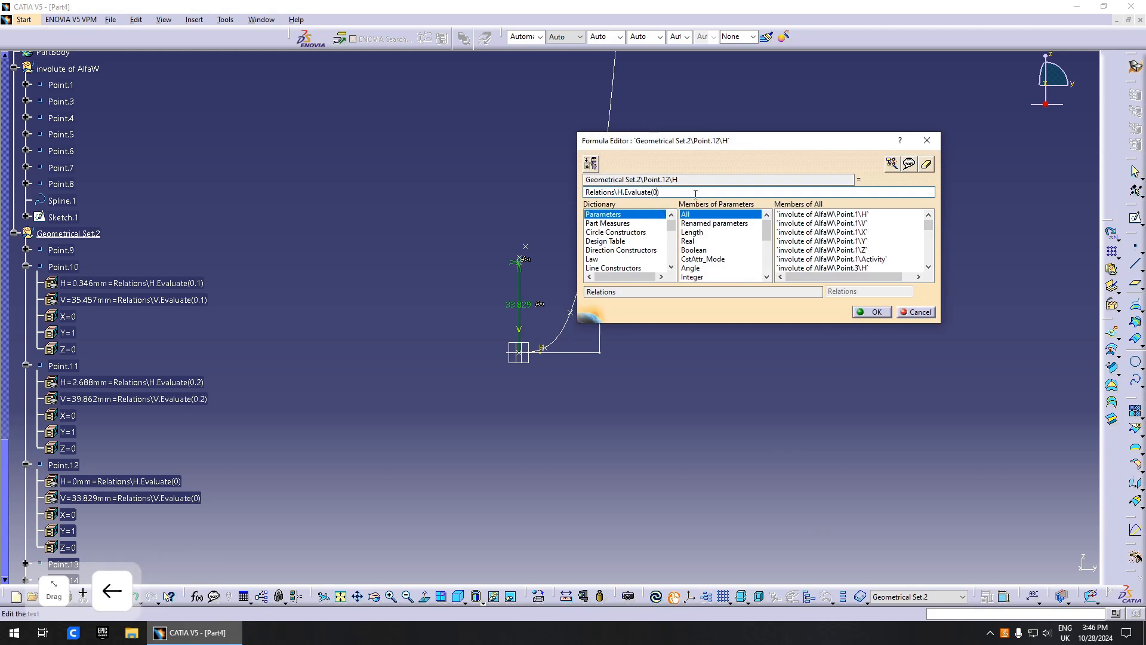
{"action": "type", "text": ".3"}
{"action": "key", "text": "Return"}
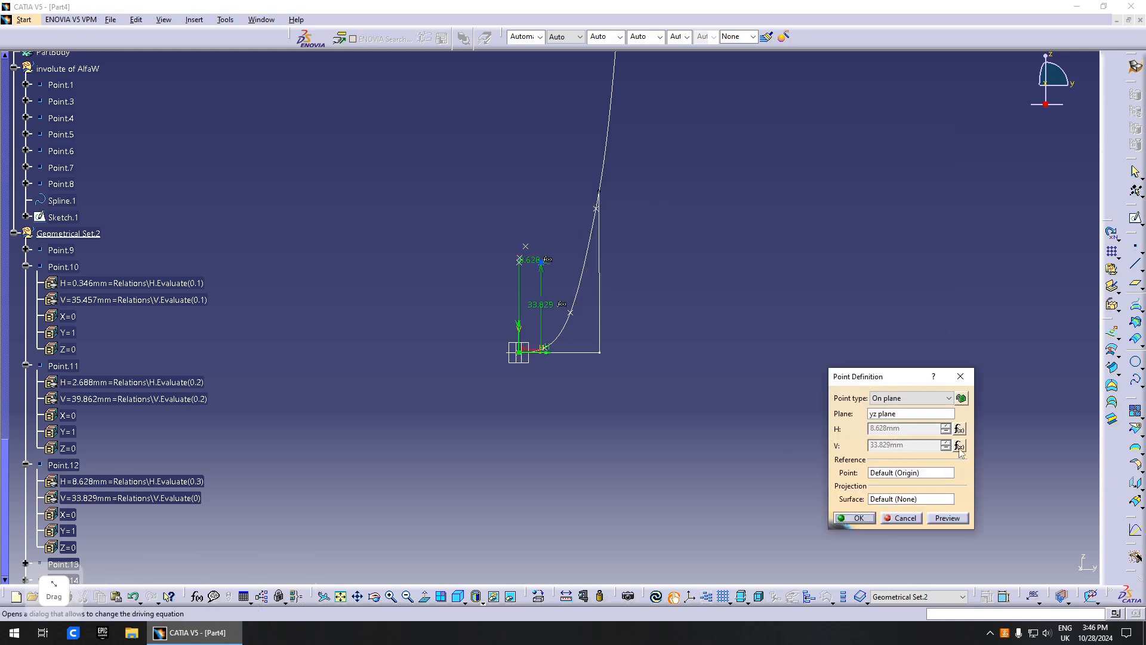
{"action": "left_click", "coordinate": [960, 446]}
{"action": "type", "text": ".3"}
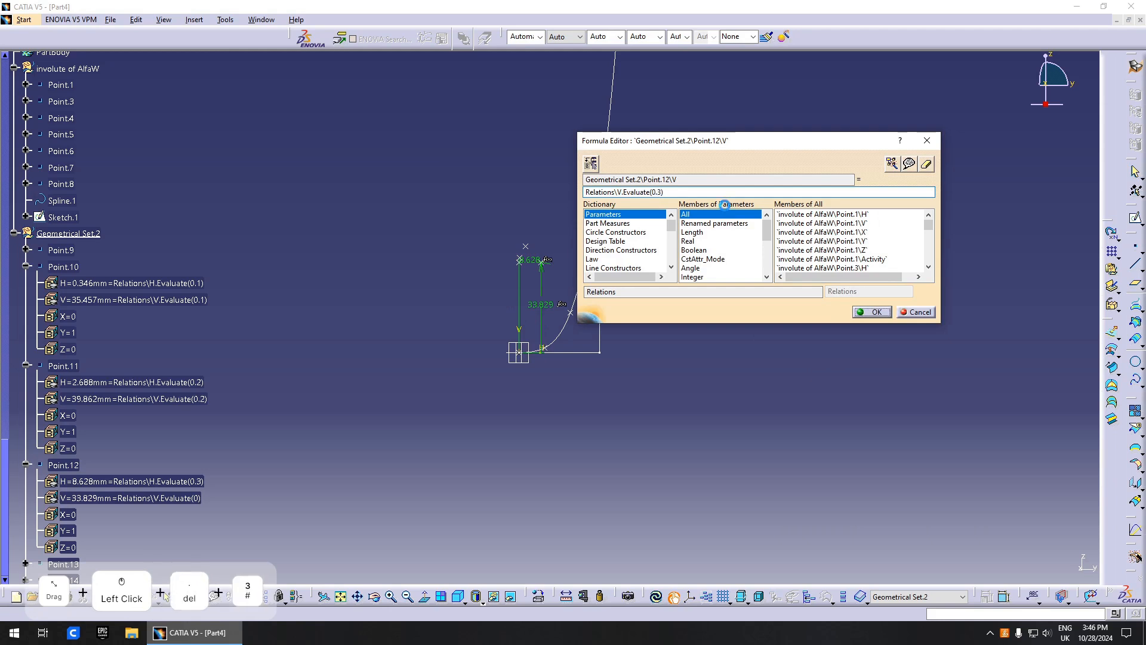
{"action": "key", "text": "Return"}
{"action": "left_click", "coordinate": [862, 518]}
Step: Edit Point.13 so its coordinates follow Relations\H.Evaluate(0.4) and Relations\V.Evaluate(0.4), and accept the point
{"action": "scroll", "coordinate": [59, 433], "scroll_direction": "down", "scroll_amount": 3}
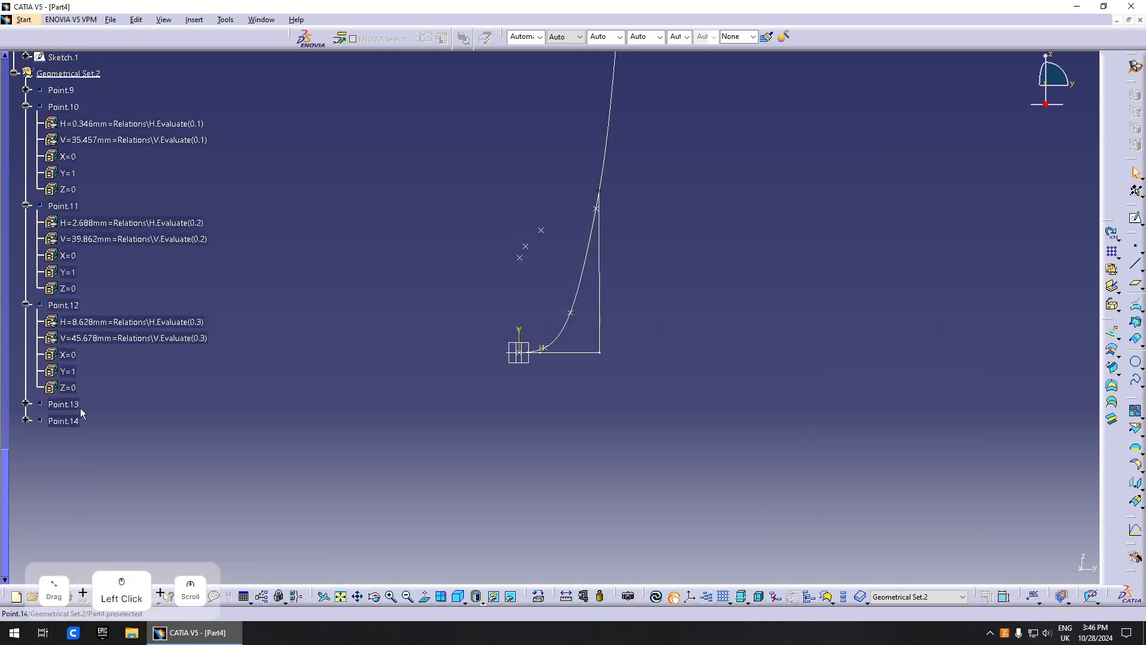
{"action": "double_click", "coordinate": [66, 404]}
{"action": "left_click", "coordinate": [959, 428]}
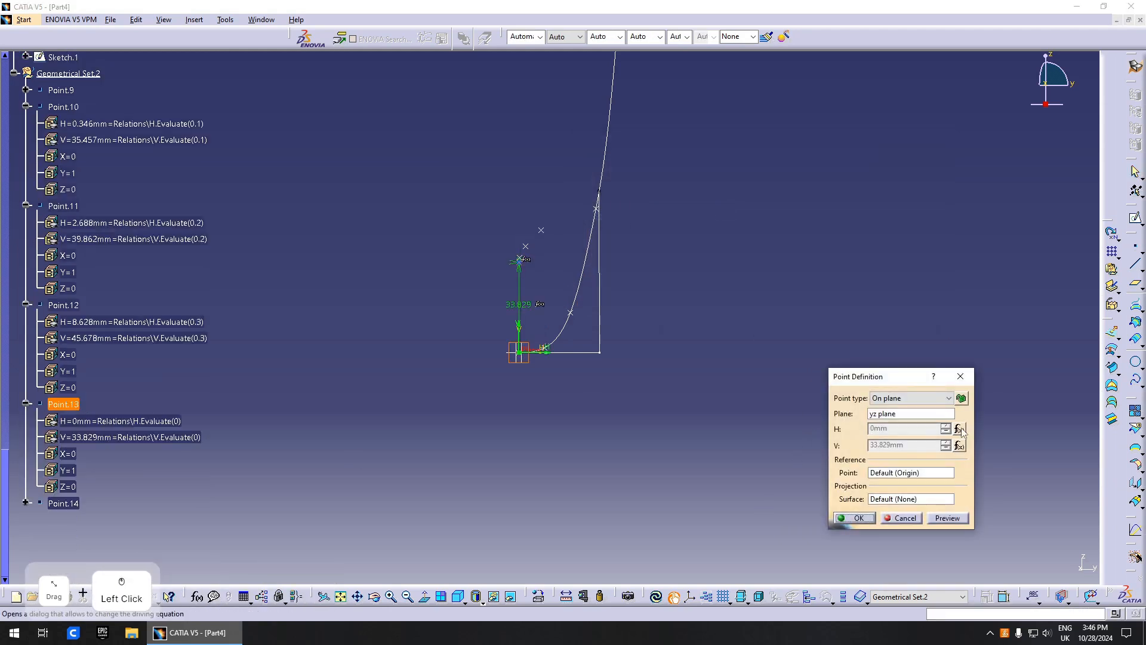
{"action": "left_click", "coordinate": [687, 192]}
{"action": "key", "text": "Left"}
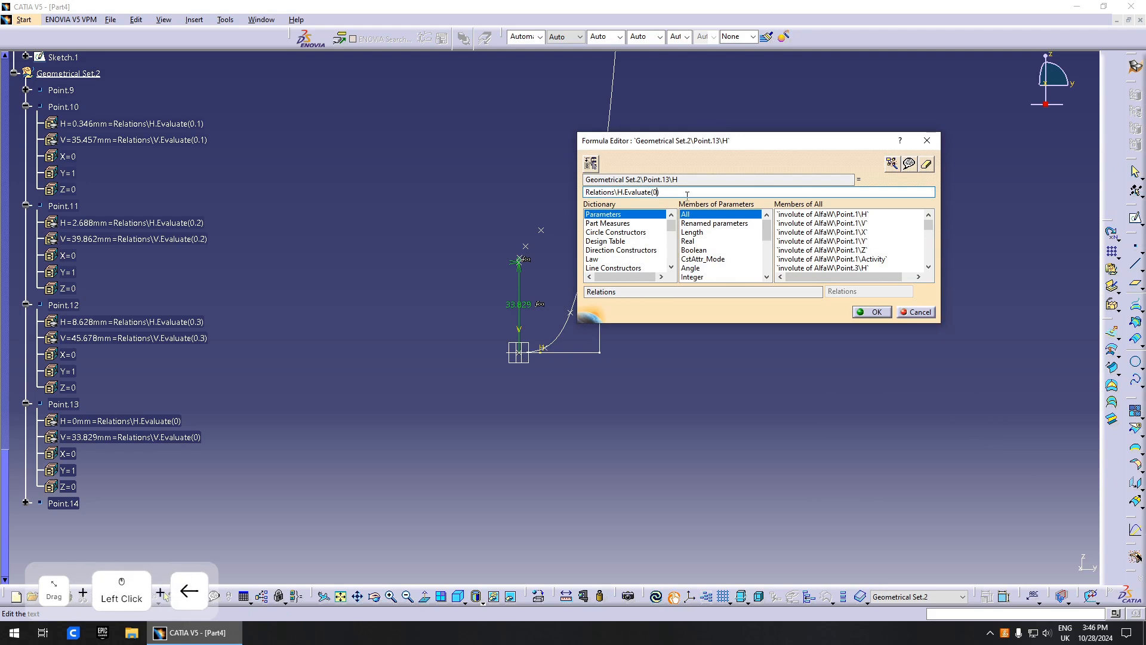
{"action": "type", "text": ".4"}
{"action": "key", "text": "Return"}
{"action": "left_click", "coordinate": [959, 446]}
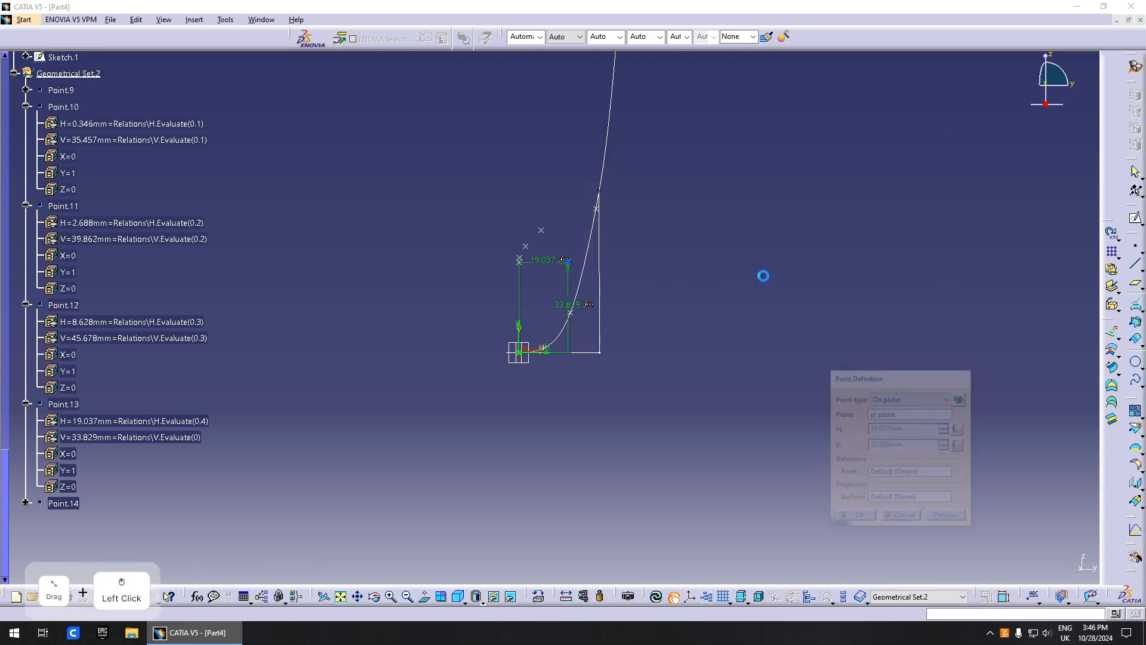
{"action": "left_click", "coordinate": [674, 193]}
{"action": "key", "text": "Left"}
{"action": "type", "text": ".4"}
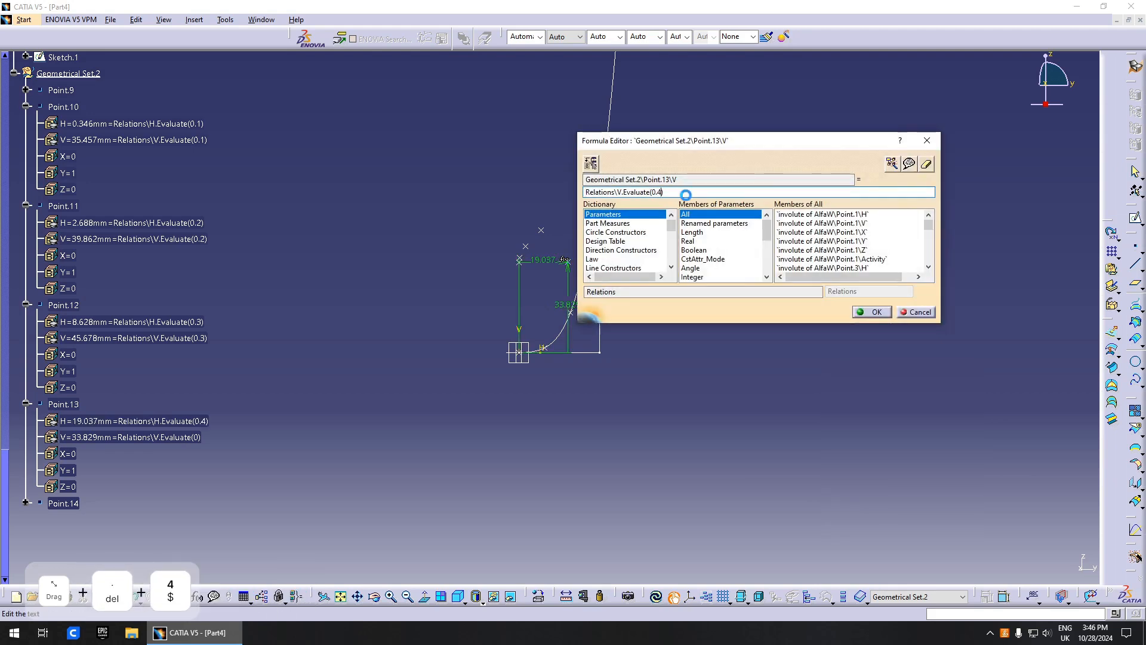
{"action": "key", "text": "Return"}
{"action": "left_click", "coordinate": [852, 516]}
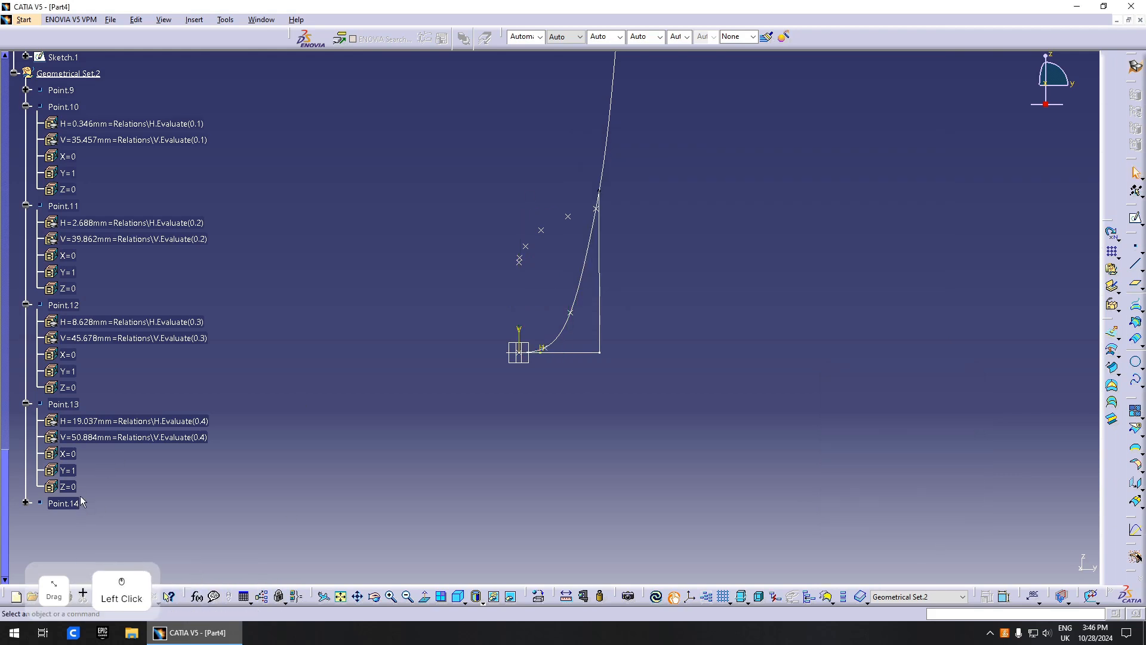
Step: Change Point.14's H formula to Relations\H.Evaluate(0.5) and accept the point
{"action": "double_click", "coordinate": [63, 503]}
{"action": "left_click", "coordinate": [959, 428]}
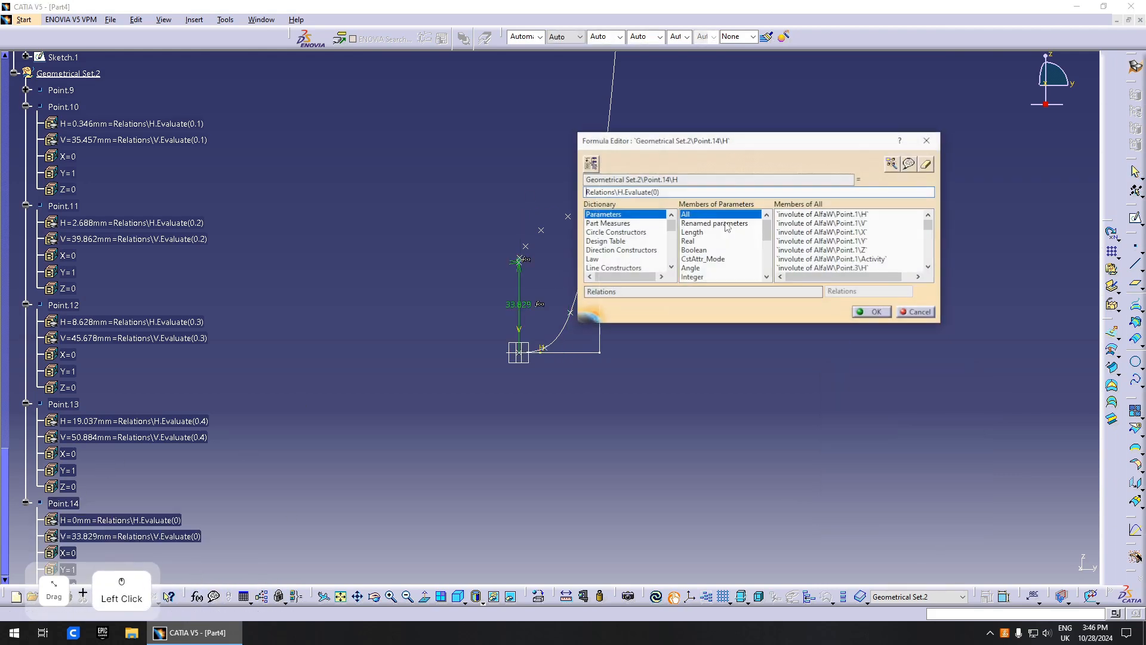
{"action": "left_click", "coordinate": [660, 192]}
{"action": "key", "text": "Left"}
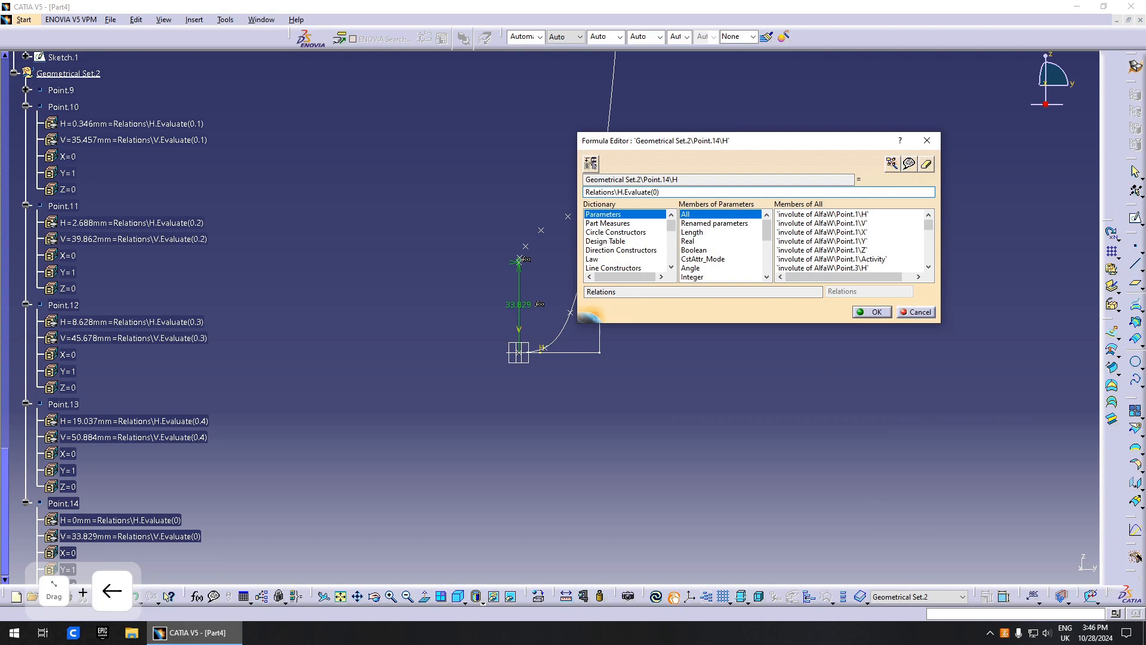
{"action": "type", "text": ".5"}
{"action": "key", "text": "Return"}
{"action": "left_click", "coordinate": [853, 518]}
Step: Change Point.14's V formula to Relations\V.Evaluate(0.5) and accept the parameter
{"action": "scroll", "coordinate": [114, 513], "scroll_direction": "down", "scroll_amount": 2}
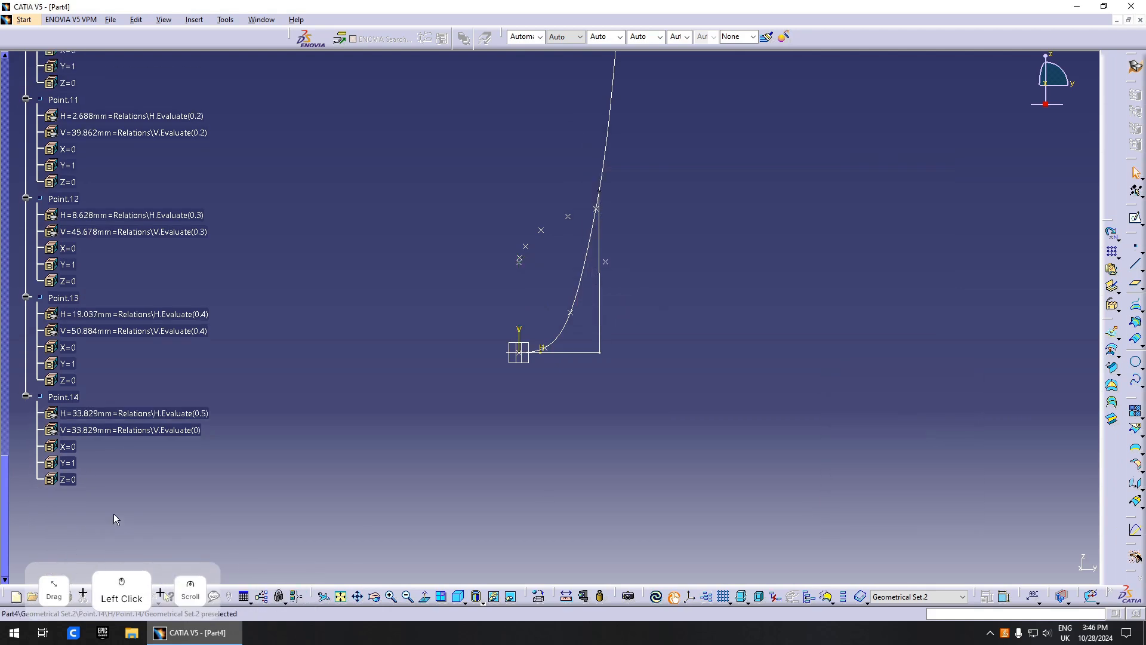
{"action": "double_click", "coordinate": [173, 429]}
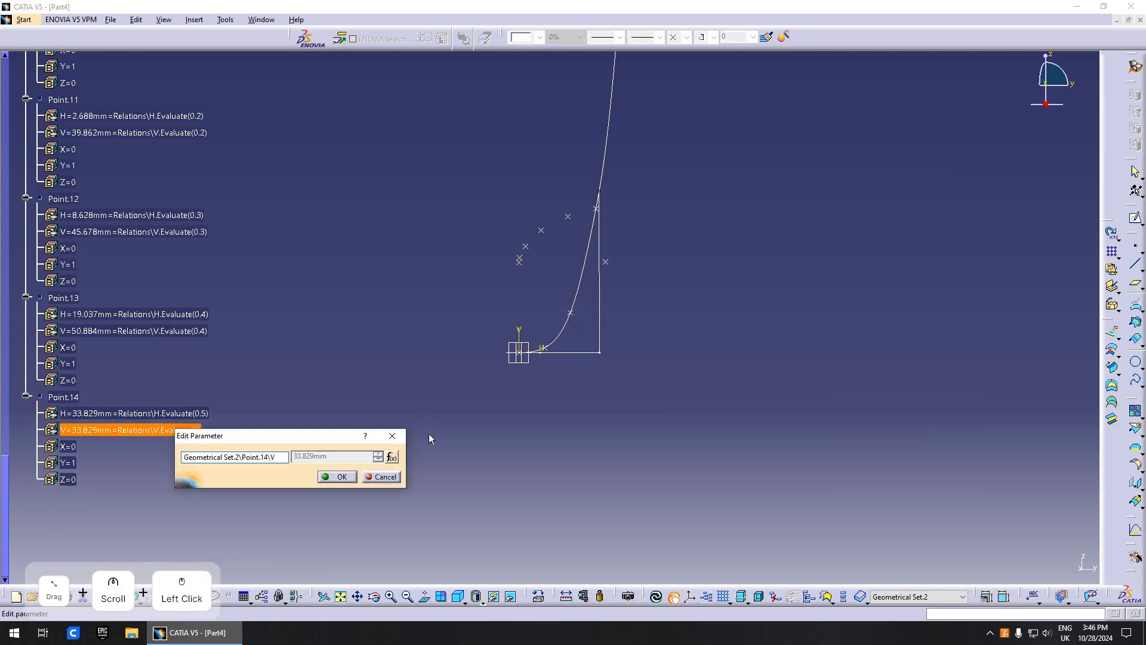
{"action": "left_click", "coordinate": [392, 456]}
{"action": "left_click", "coordinate": [649, 192]}
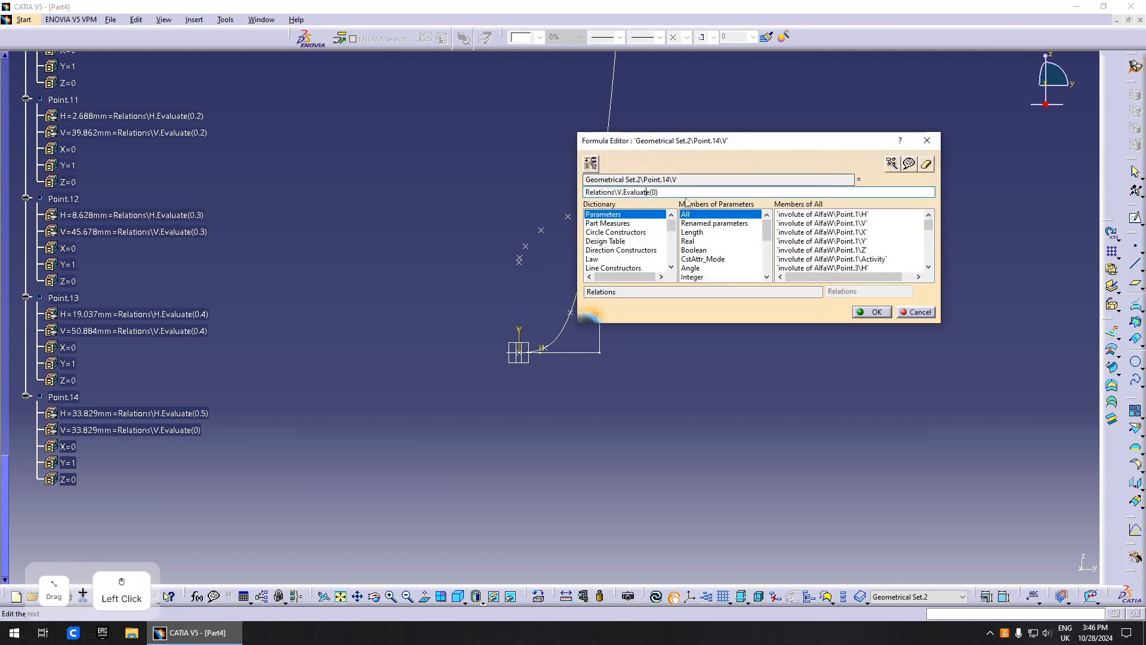
{"action": "key", "text": "Right"}
{"action": "type", "text": ".5"}
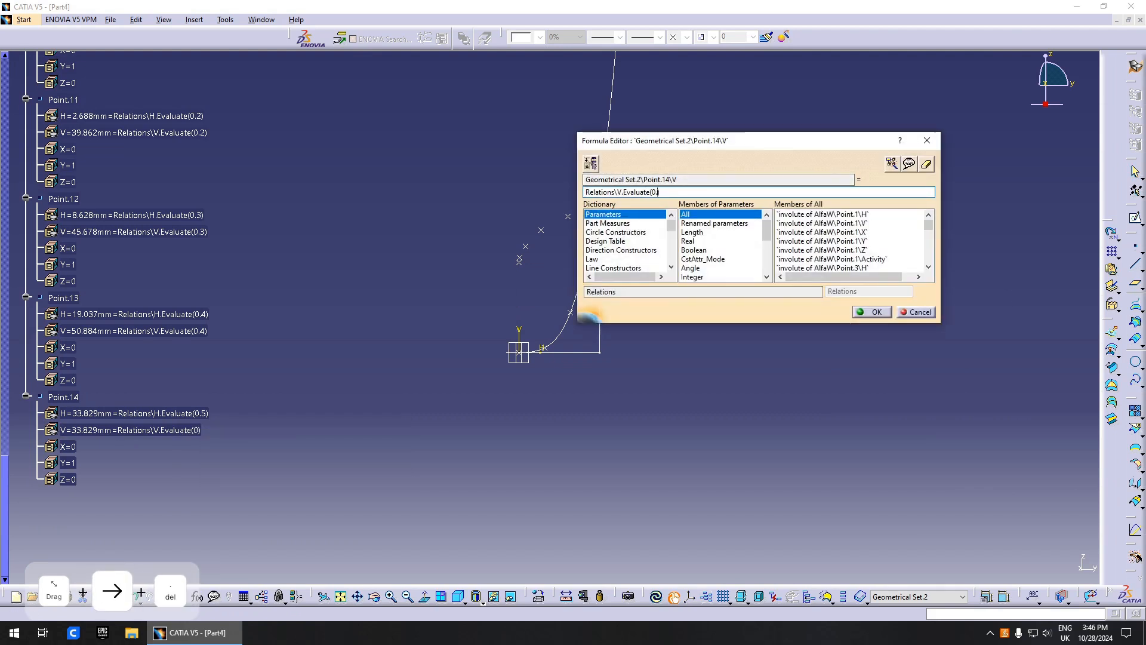
{"action": "left_click", "coordinate": [871, 311]}
{"action": "left_click", "coordinate": [339, 476]}
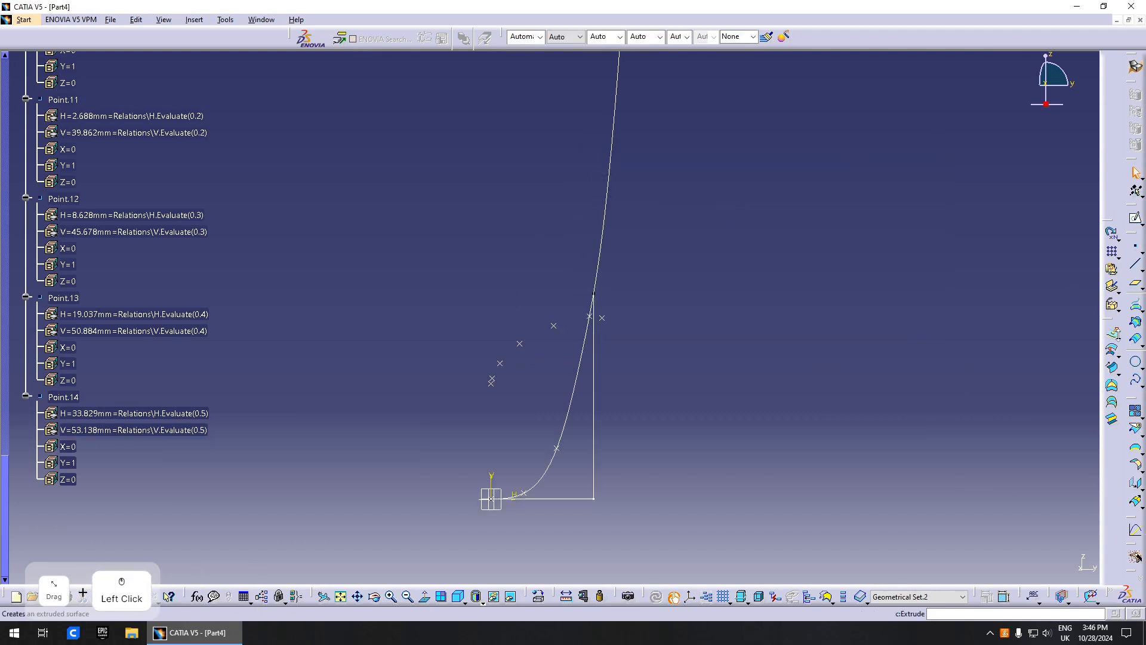
Step: Create a spline through Point.9, Point.10, Point.11, Point.12, Point.13 and Point.14 in order
{"action": "left_click", "coordinate": [1136, 382]}
{"action": "scroll", "coordinate": [115, 257], "scroll_direction": "up", "scroll_amount": 3}
{"action": "left_click", "coordinate": [52, 145]}
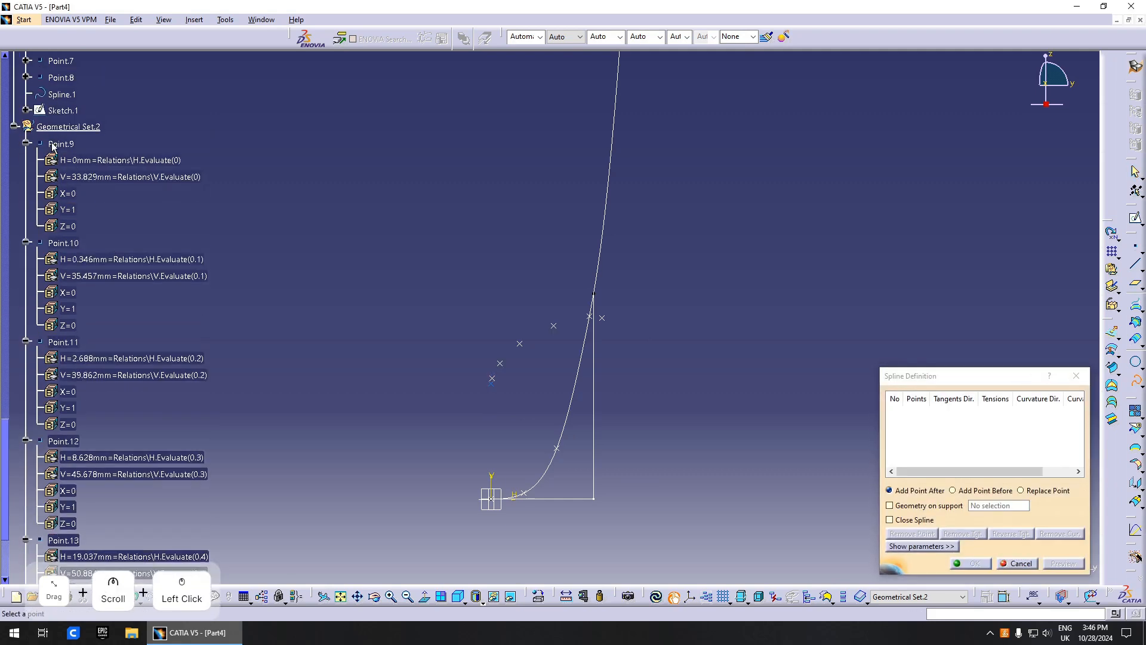
{"action": "left_click", "coordinate": [76, 146]}
{"action": "left_click", "coordinate": [63, 243]}
{"action": "left_click", "coordinate": [64, 342]}
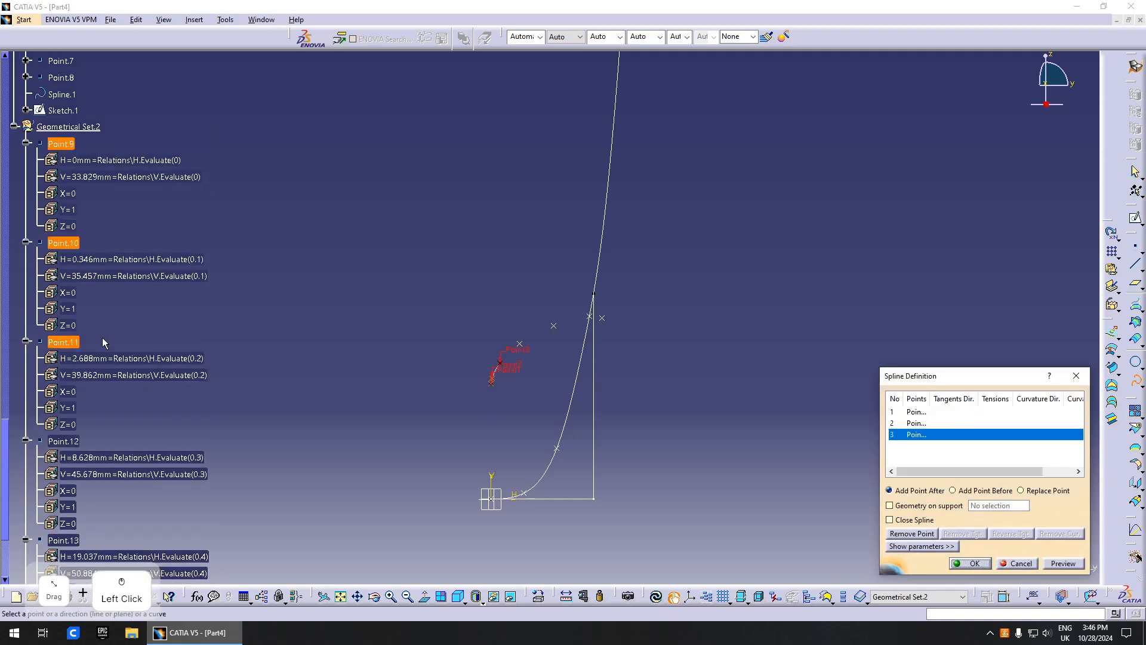
{"action": "scroll", "coordinate": [74, 317], "scroll_direction": "down", "scroll_amount": 2}
{"action": "left_click", "coordinate": [63, 335]}
{"action": "left_click", "coordinate": [63, 433]}
{"action": "left_click", "coordinate": [64, 533]}
{"action": "scroll", "coordinate": [63, 533], "scroll_direction": "down", "scroll_amount": 2}
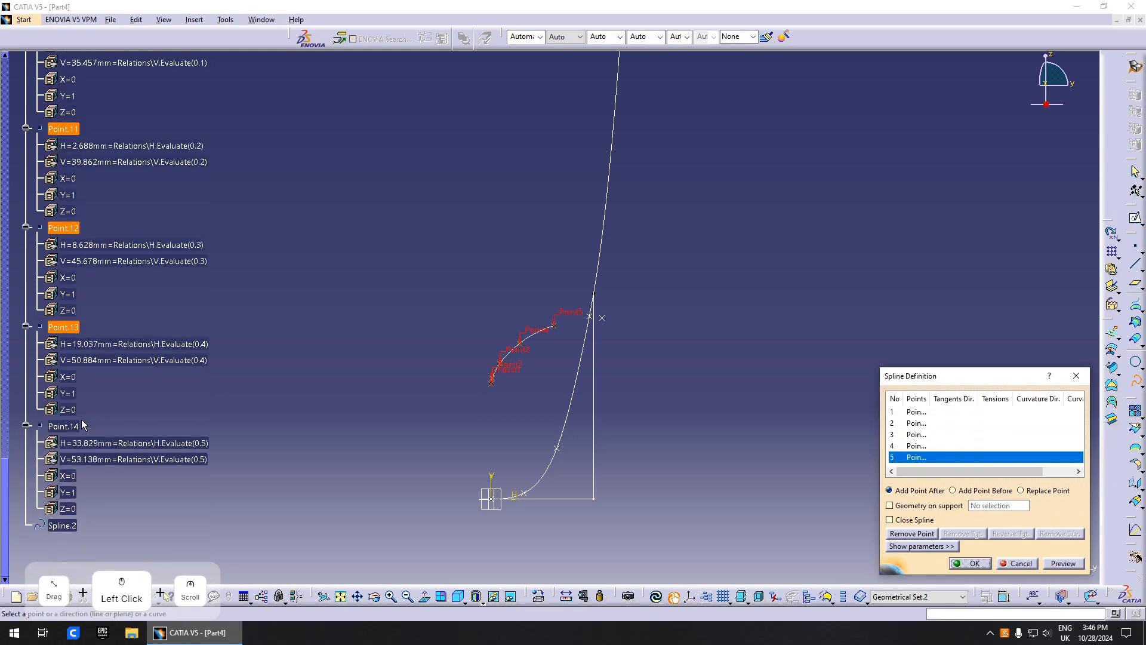
{"action": "left_click", "coordinate": [979, 564]}
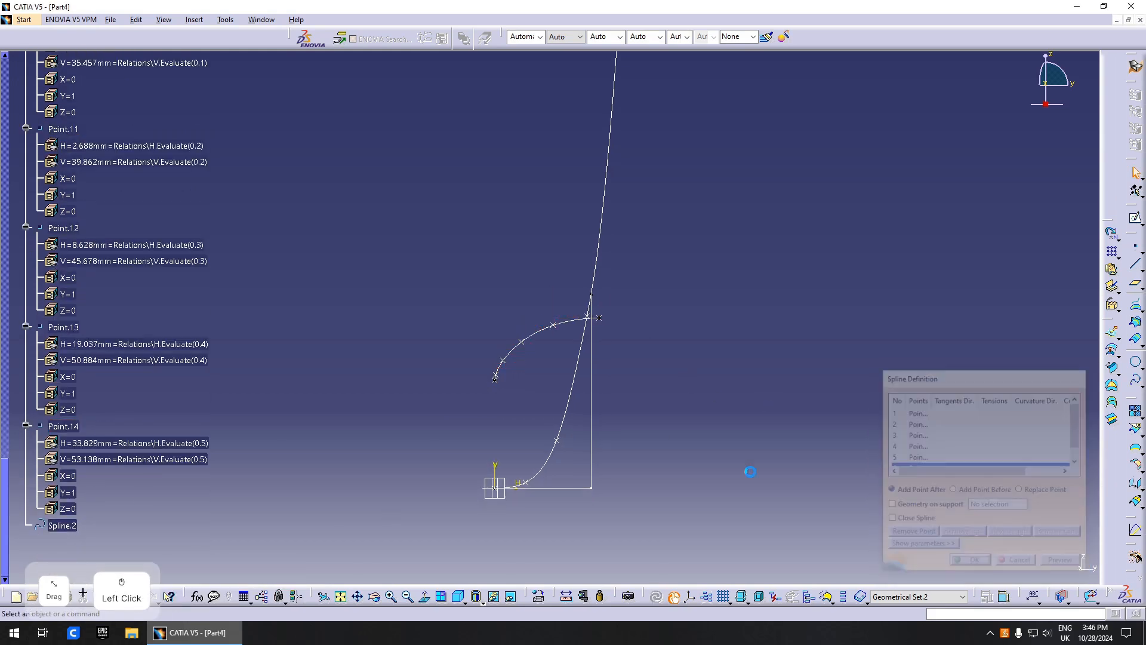
{"action": "middle_click_drag", "start_coordinate": [747, 471], "coordinate": [595, 345]}
{"action": "middle_click_drag", "start_coordinate": [636, 404], "coordinate": [691, 404]}
{"action": "scroll", "coordinate": [471, 370], "scroll_direction": "down", "scroll_amount": 1}
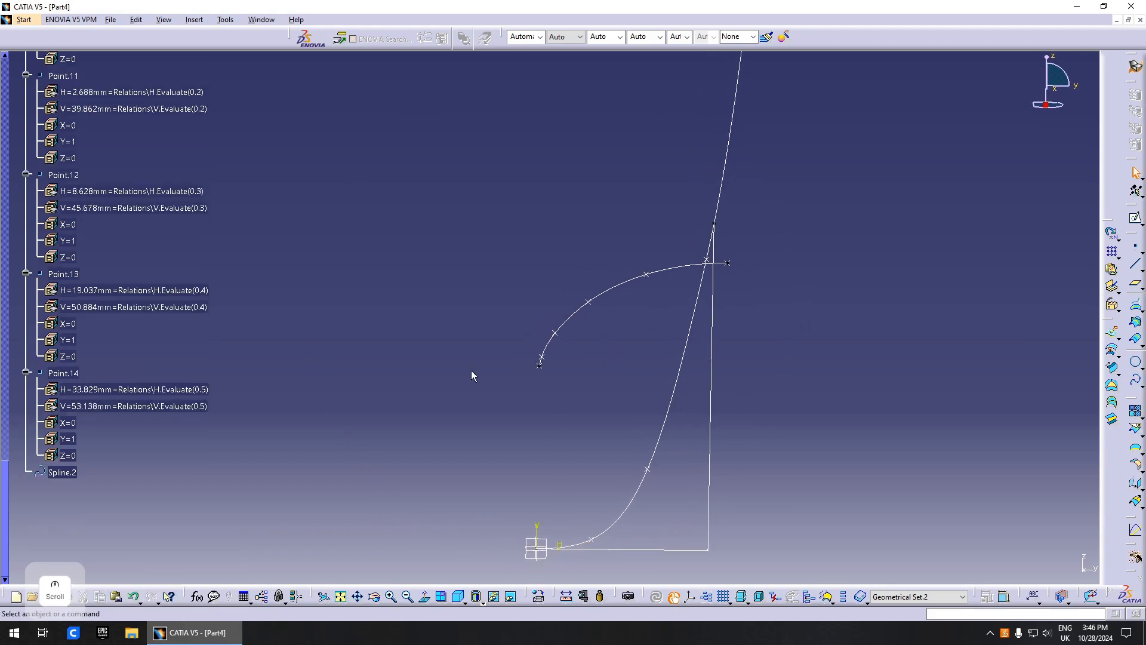
Step: Collapse the expanded entries of Point.9 through Point.14 in the specification tree
{"action": "scroll", "coordinate": [495, 356], "scroll_direction": "up", "scroll_amount": 4}
{"action": "left_click", "coordinate": [25, 91]}
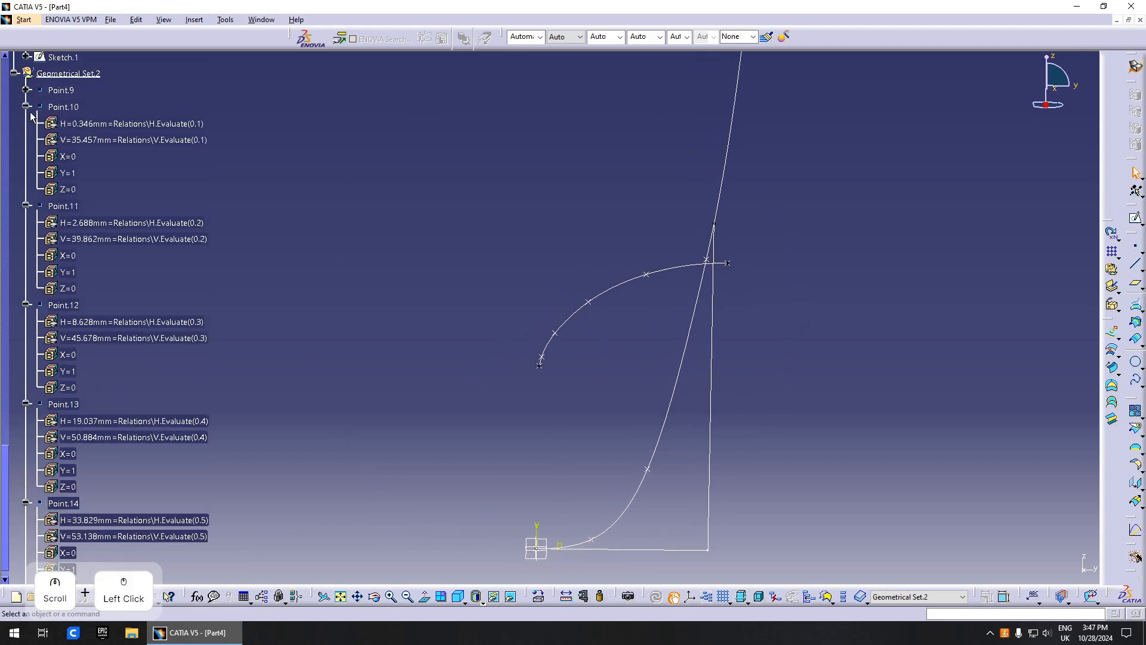
{"action": "left_click", "coordinate": [25, 114]}
{"action": "left_click", "coordinate": [25, 114]}
{"action": "left_click", "coordinate": [25, 106]}
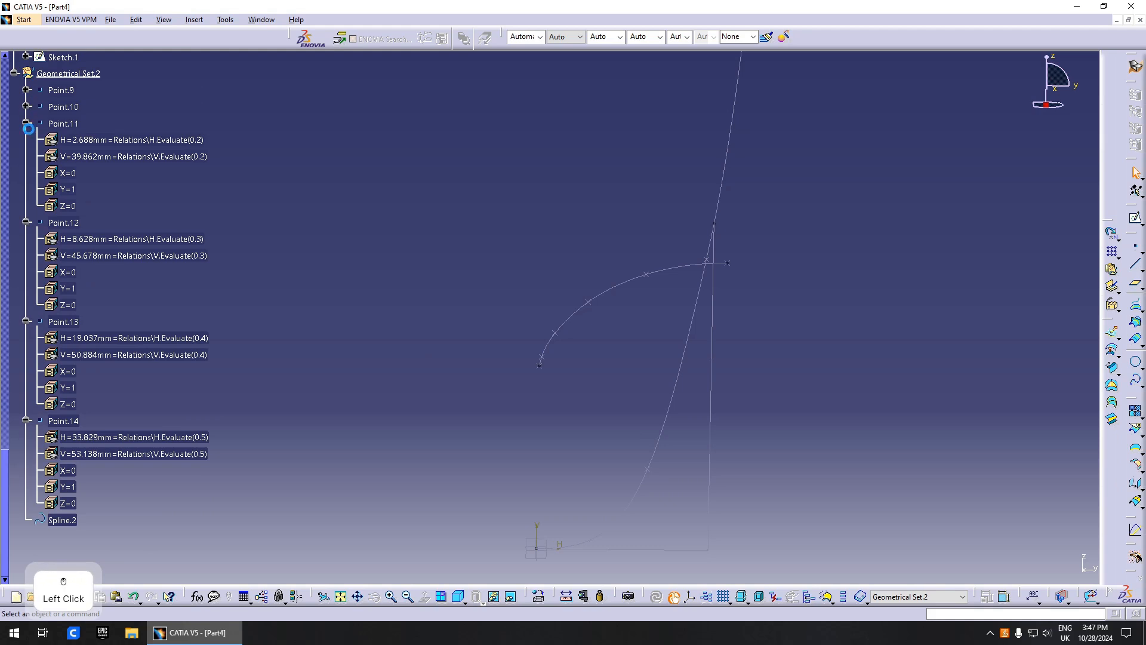
{"action": "left_click", "coordinate": [25, 123]}
{"action": "left_click", "coordinate": [26, 140]}
{"action": "left_click", "coordinate": [26, 157]}
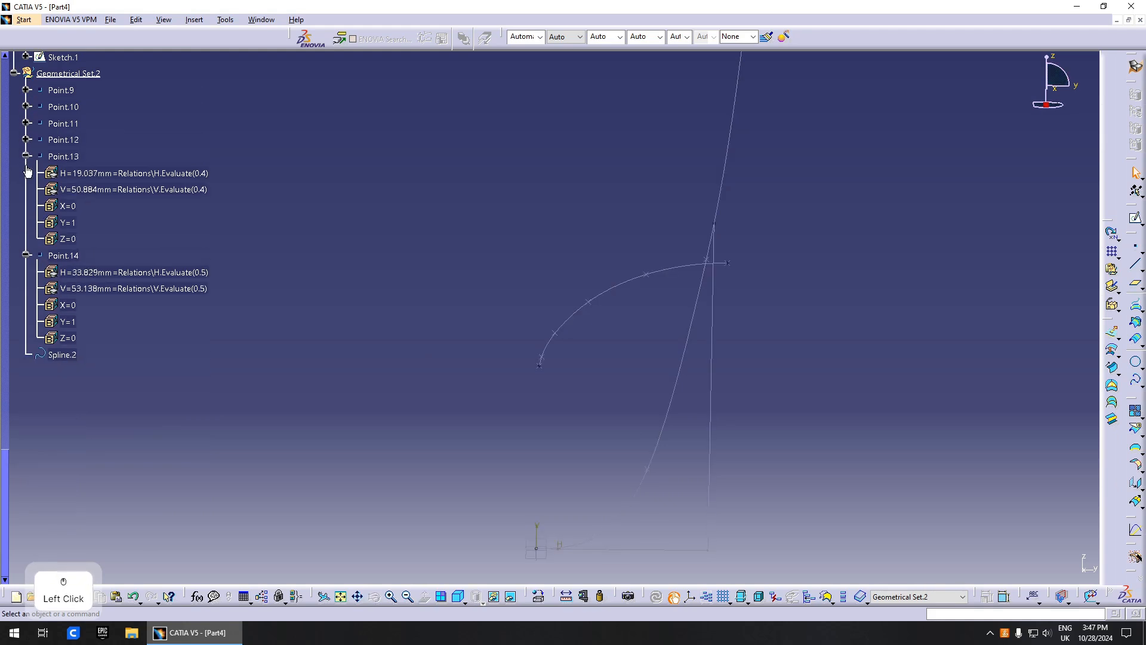
{"action": "left_click", "coordinate": [24, 172]}
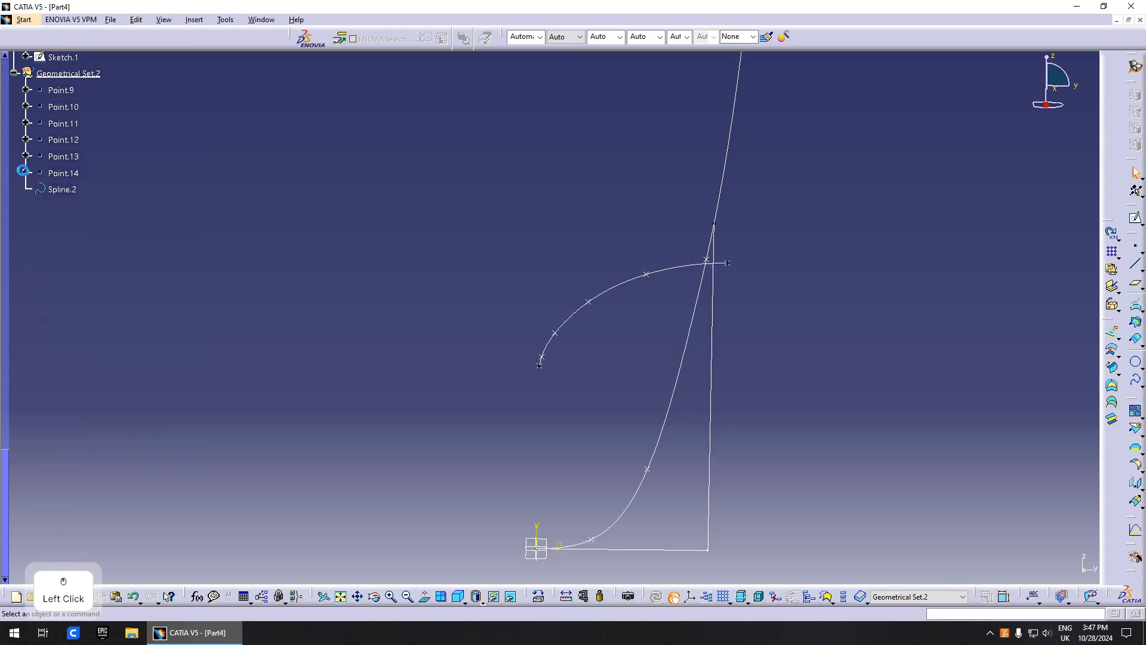
Step: Copy Point.9 through Point.14 together with Spline.2 and paste the duplicates into Geometrical Set.2
{"action": "left_click", "coordinate": [61, 90]}
{"action": "left_click", "coordinate": [62, 189], "text": "shift"}
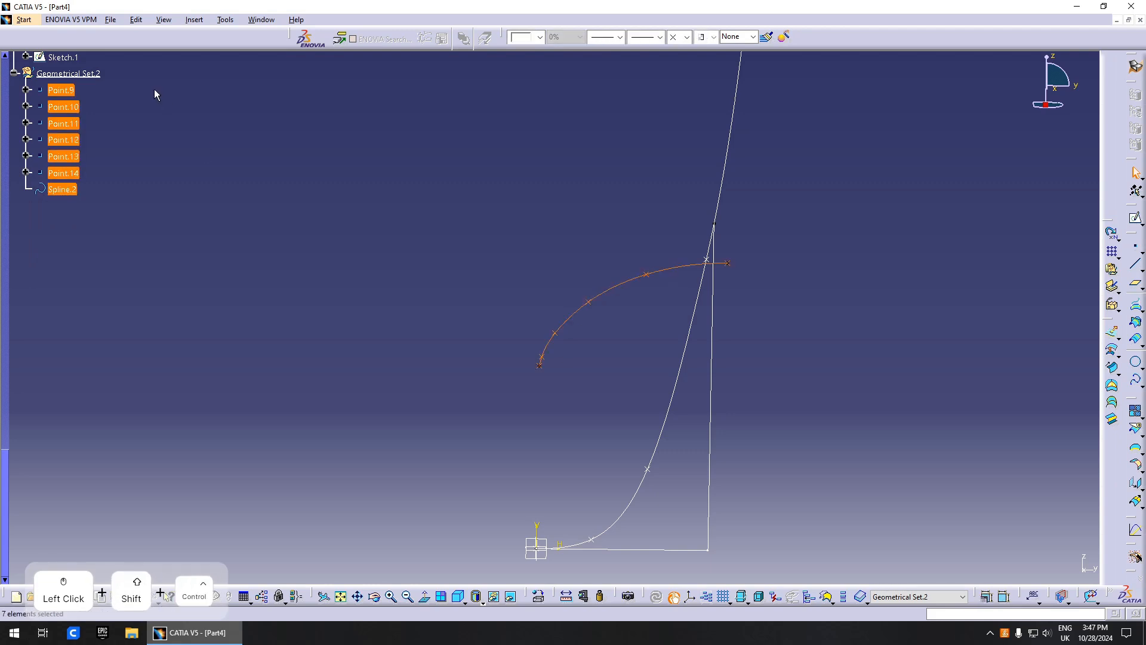
{"action": "key", "text": "ctrl+c"}
{"action": "left_click", "coordinate": [88, 78]}
{"action": "key", "text": "ctrl+v"}
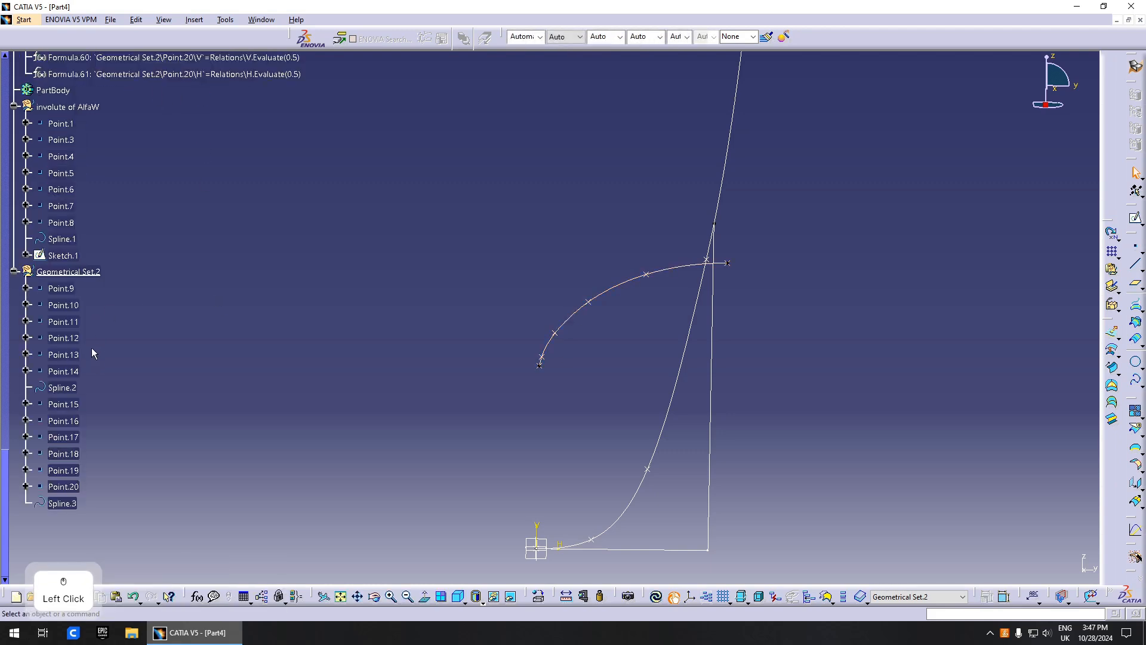
Step: Negate the H formula of Point.15 to -Relations\H.Evaluate(0) and accept the point
{"action": "double_click", "coordinate": [63, 405]}
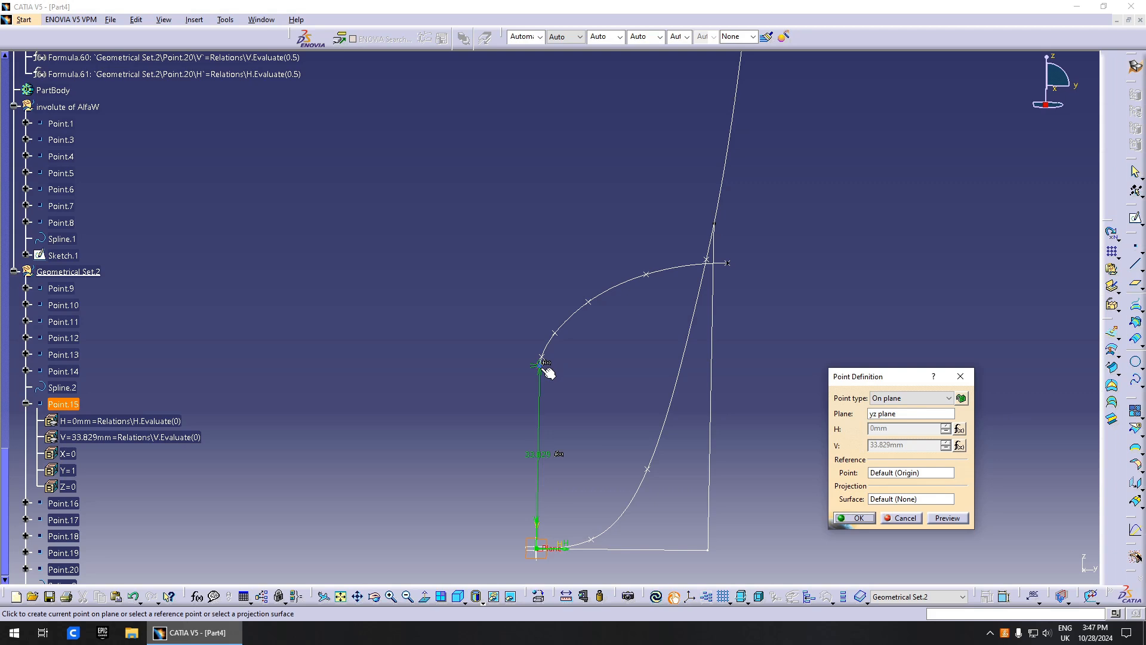
{"action": "middle_click_drag", "start_coordinate": [541, 369], "coordinate": [547, 346]}
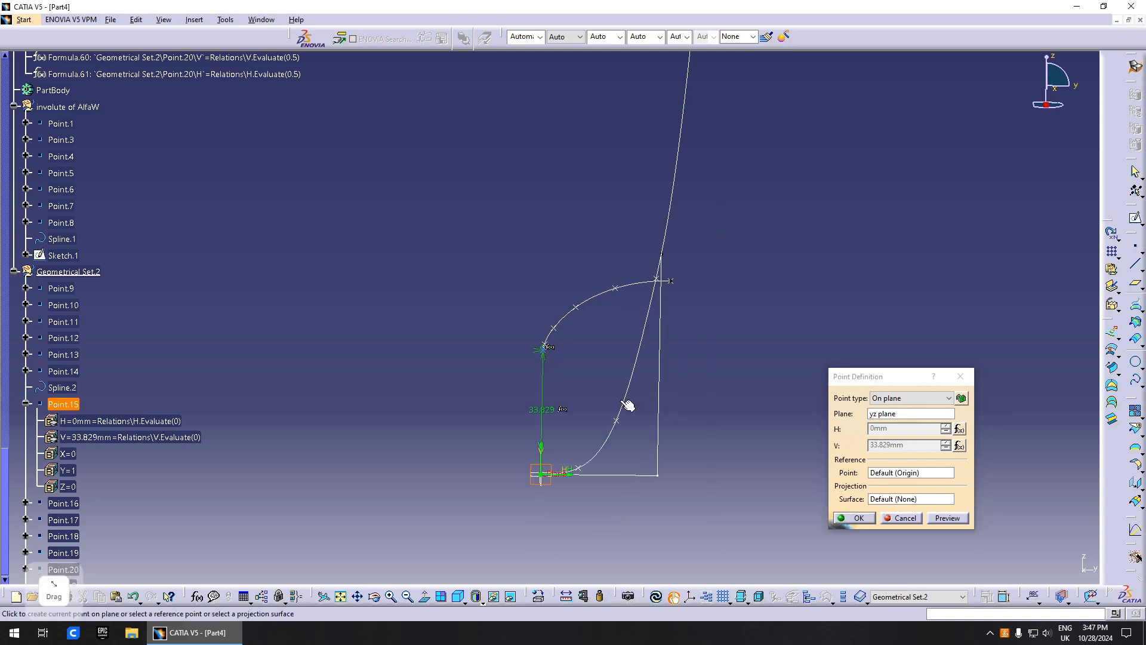
{"action": "left_click", "coordinate": [959, 430]}
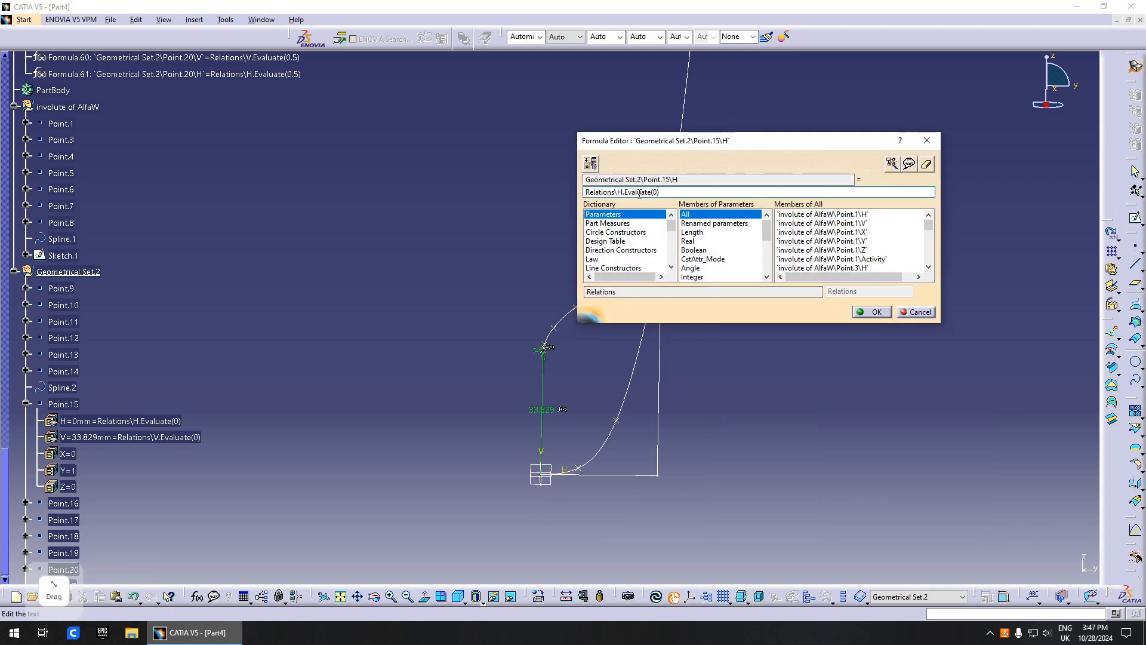
{"action": "type", "text": "-"}
{"action": "key", "text": "Return"}
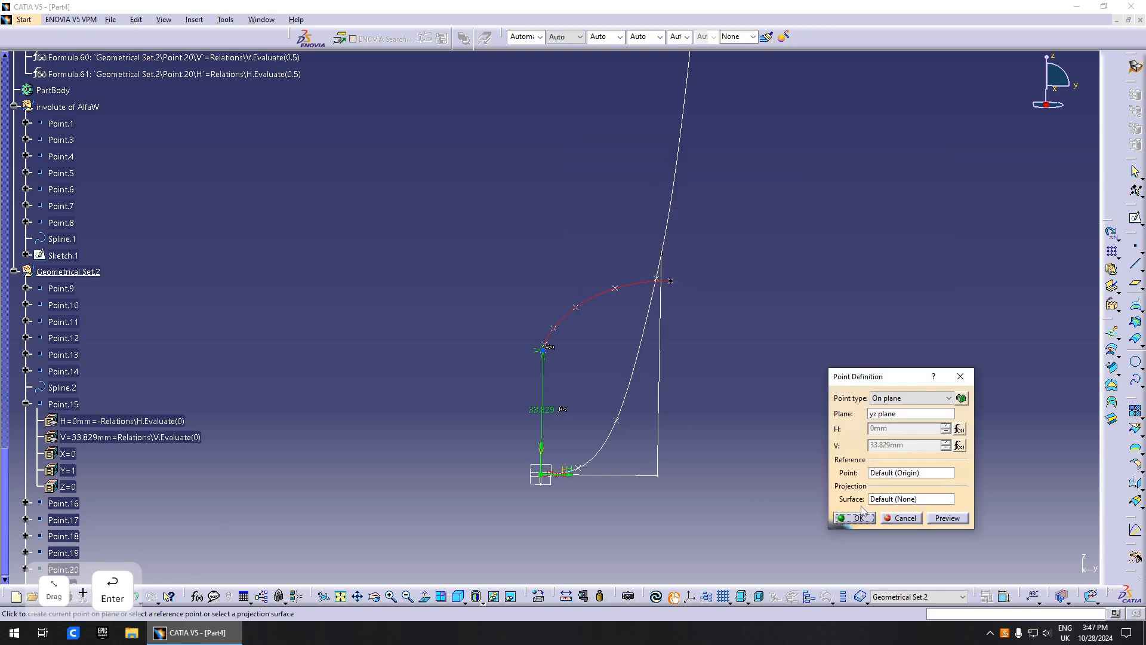
{"action": "left_click", "coordinate": [859, 513]}
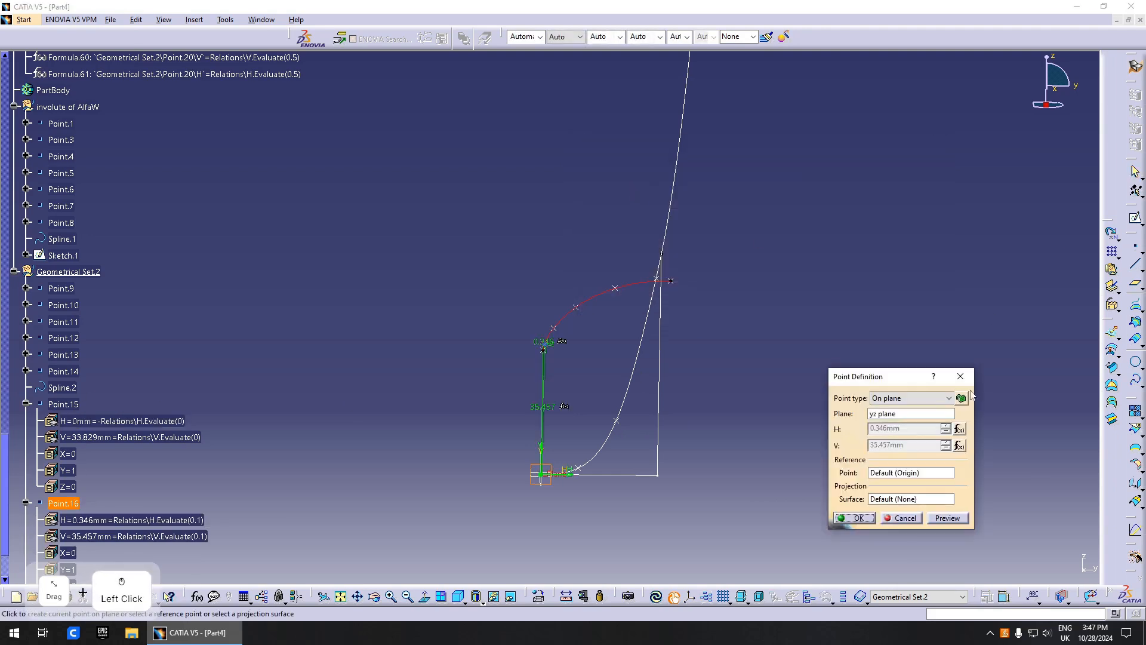
Step: Negate the H formula of Point.16 to -Relations\H.Evaluate(0.1) and accept the point
{"action": "left_click", "coordinate": [959, 429]}
{"action": "type", "text": "-"}
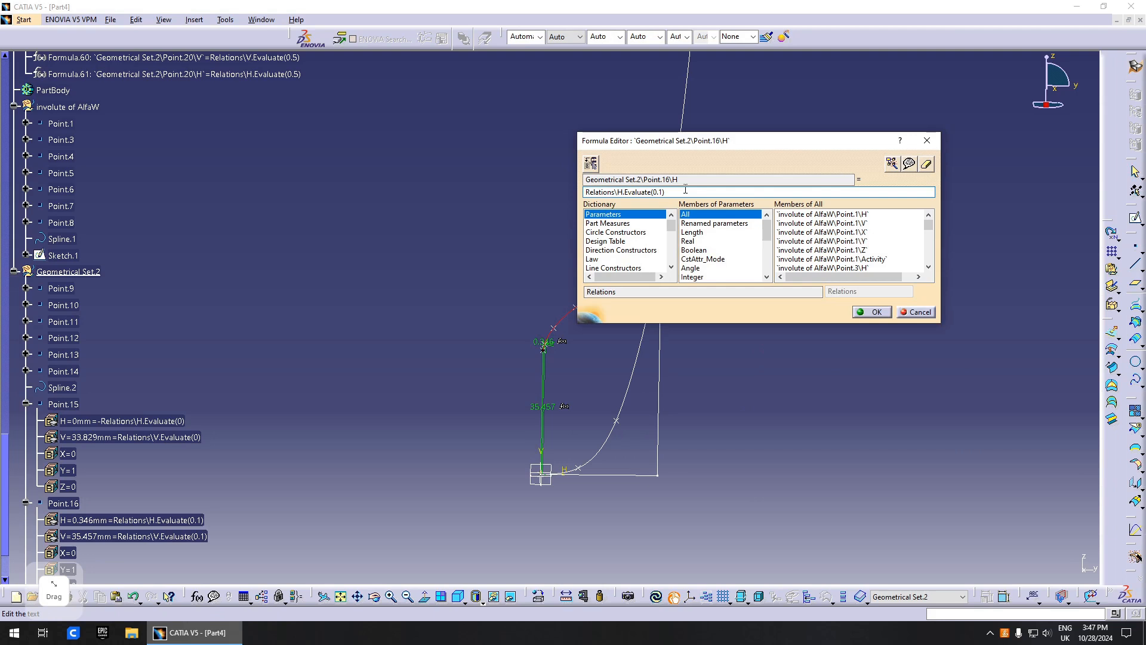
{"action": "key", "text": "Return"}
{"action": "left_click", "coordinate": [855, 518]}
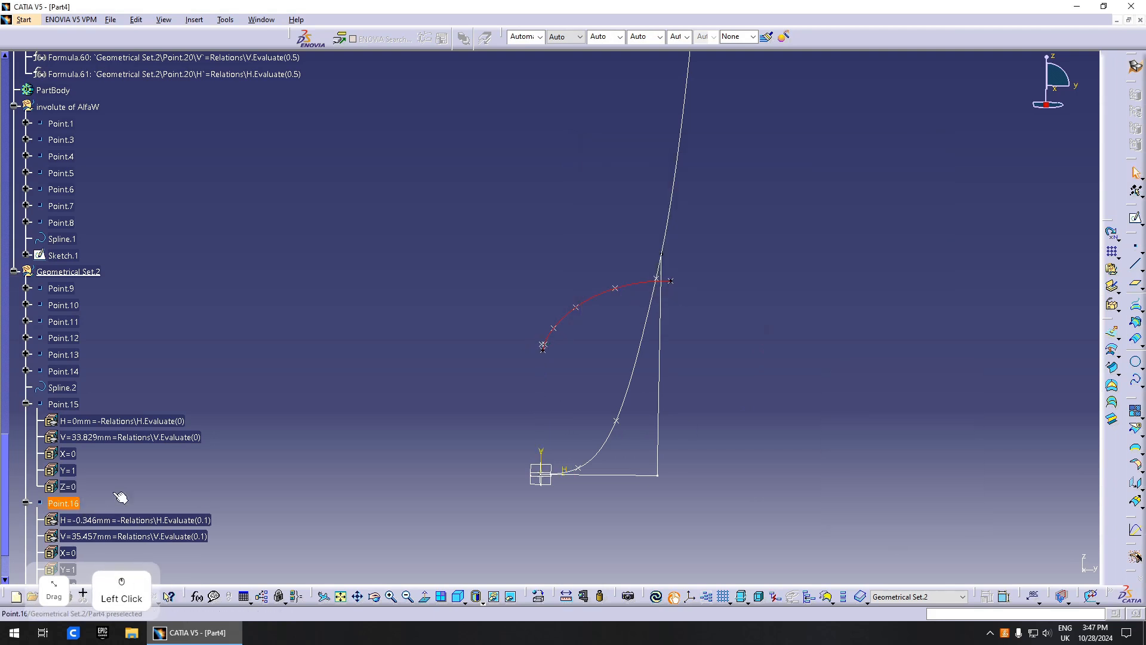
Step: Negate the H formula of Point.17 to -Relations\H.Evaluate(0.2) and accept the point
{"action": "scroll", "coordinate": [60, 469], "scroll_direction": "down", "scroll_amount": 2}
{"action": "double_click", "coordinate": [62, 496]}
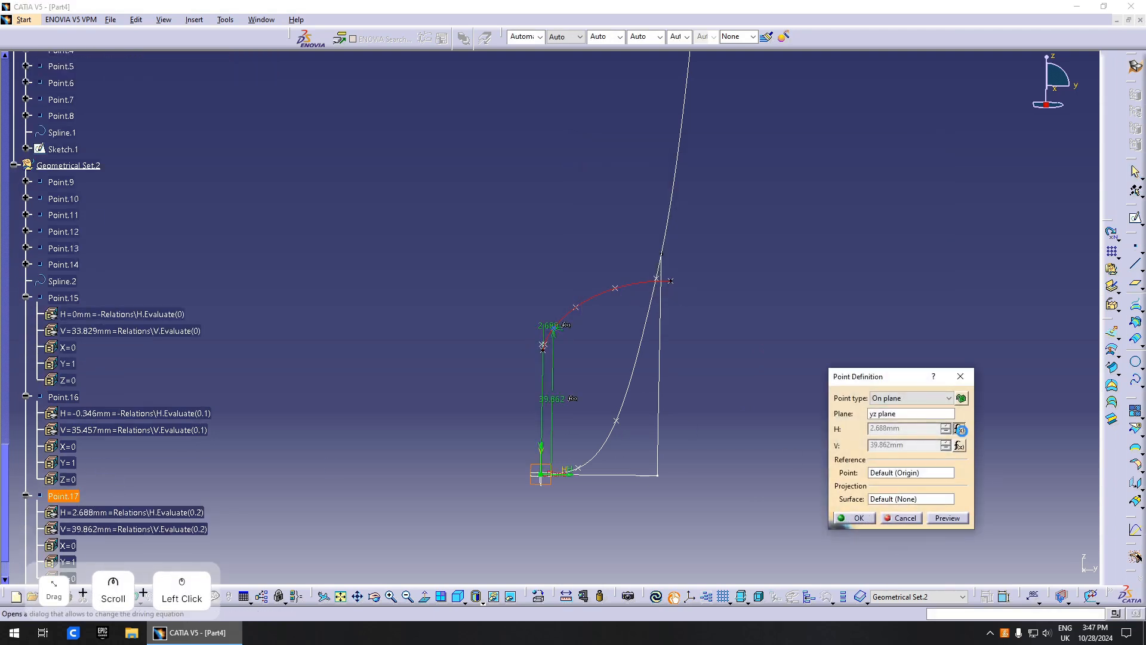
{"action": "left_click", "coordinate": [959, 428]}
{"action": "type", "text": "-"}
{"action": "key", "text": "Return"}
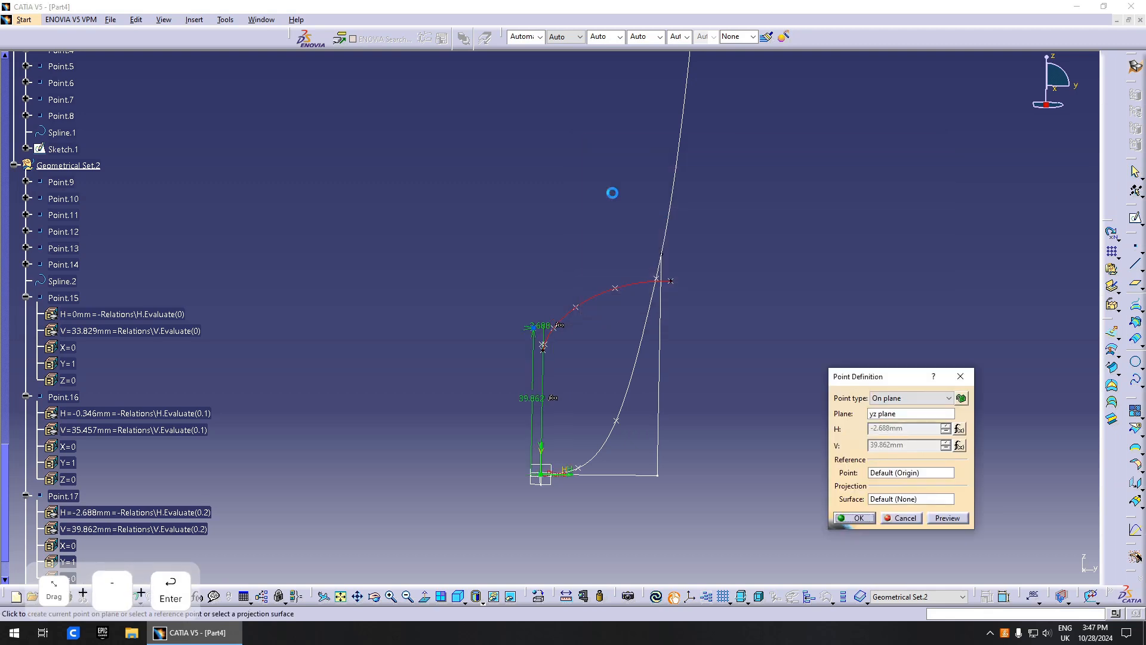
{"action": "scroll", "coordinate": [56, 397], "scroll_direction": "down", "scroll_amount": 4}
{"action": "left_click", "coordinate": [855, 518]}
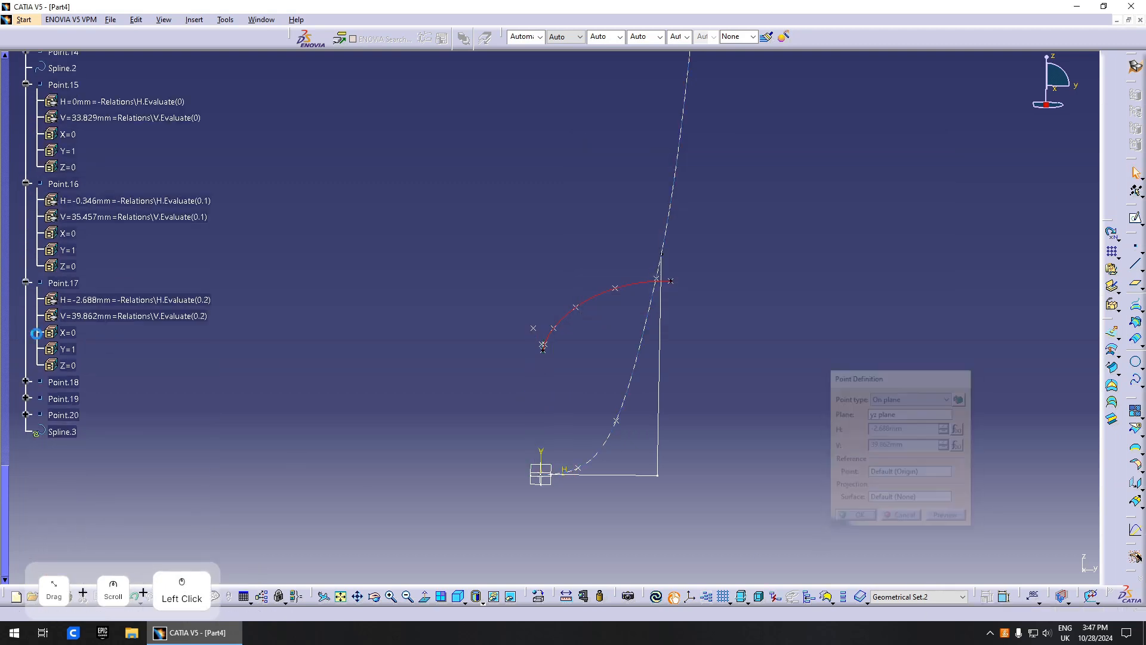
{"action": "double_click", "coordinate": [71, 382]}
{"action": "left_click", "coordinate": [960, 429]}
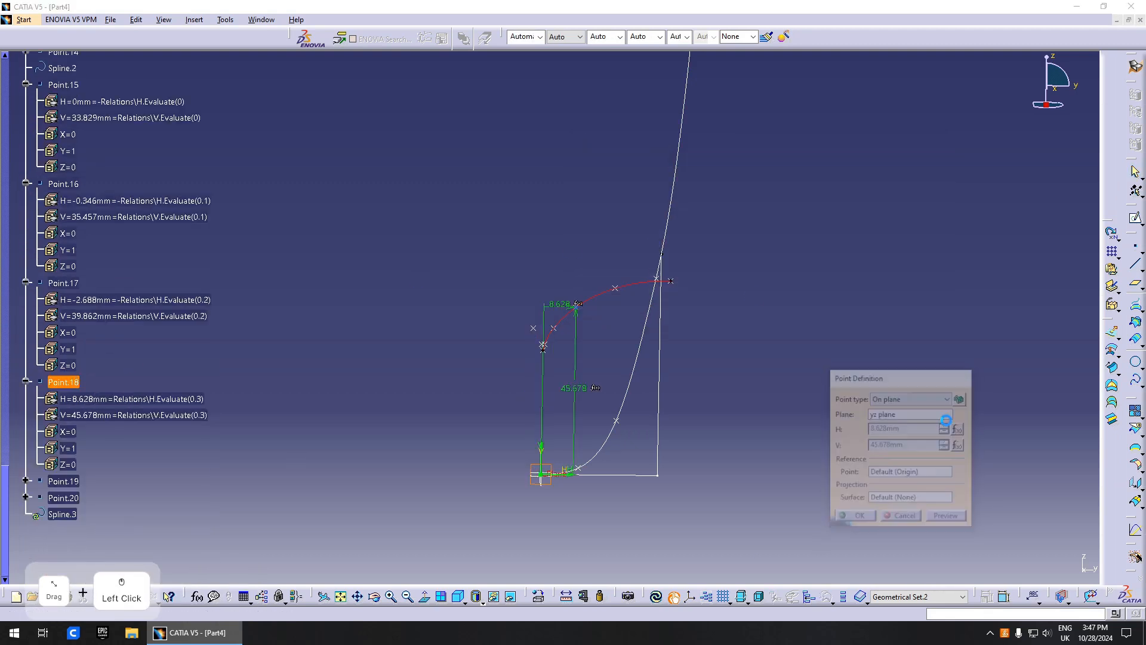
{"action": "type", "text": "-1"}
{"action": "key", "text": "Return"}
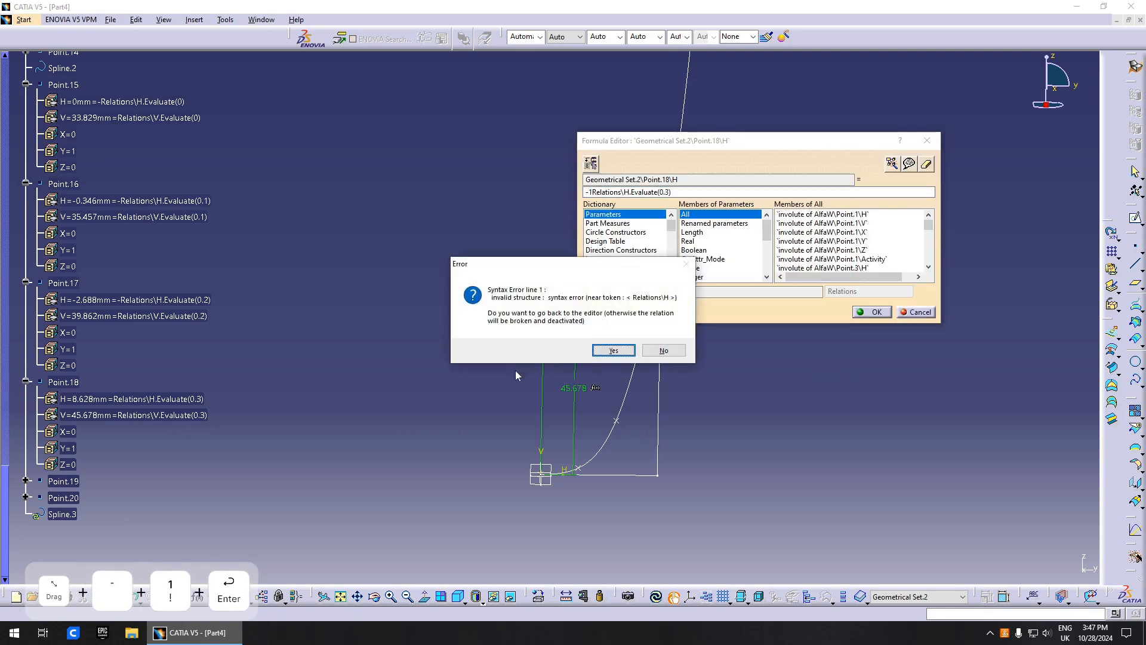
{"action": "key", "text": "Escape"}
{"action": "left_click", "coordinate": [664, 350]}
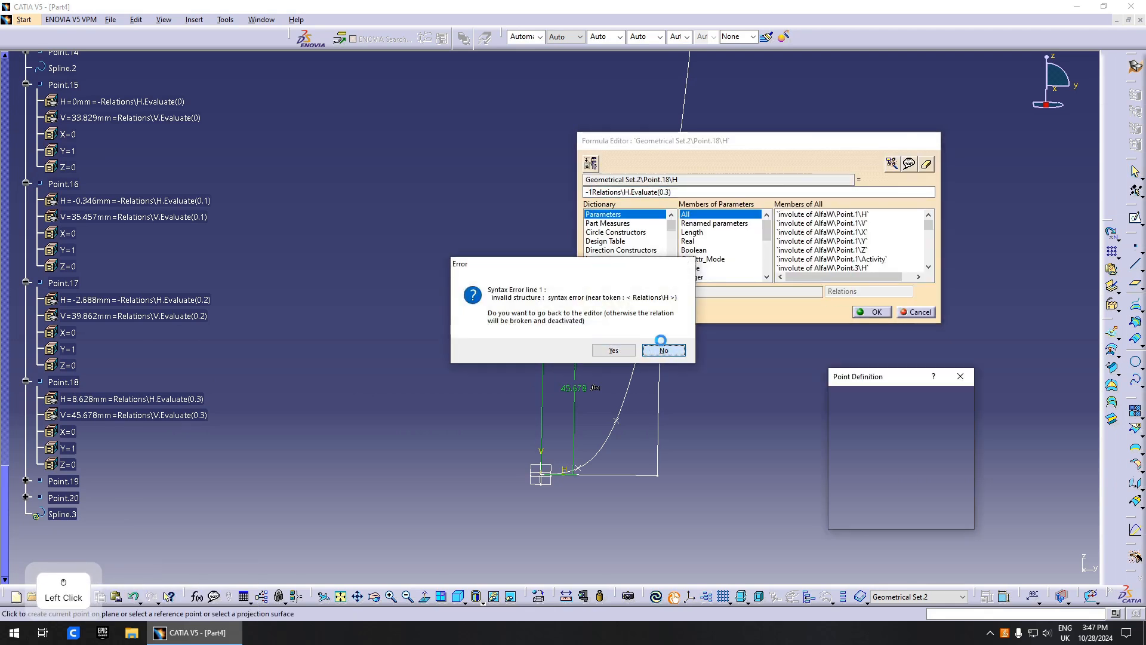
{"action": "key", "text": "Escape"}
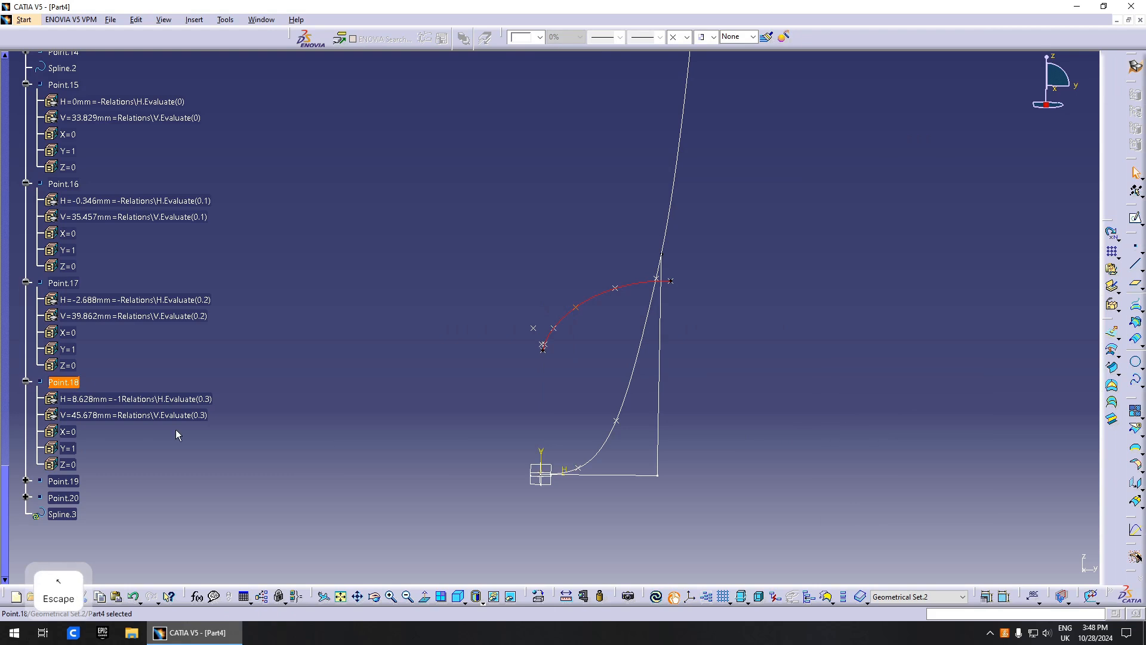
Step: Set the H formula of Point.18 to -Relations\H.Evaluate(0.3) and accept the point
{"action": "double_click", "coordinate": [67, 382]}
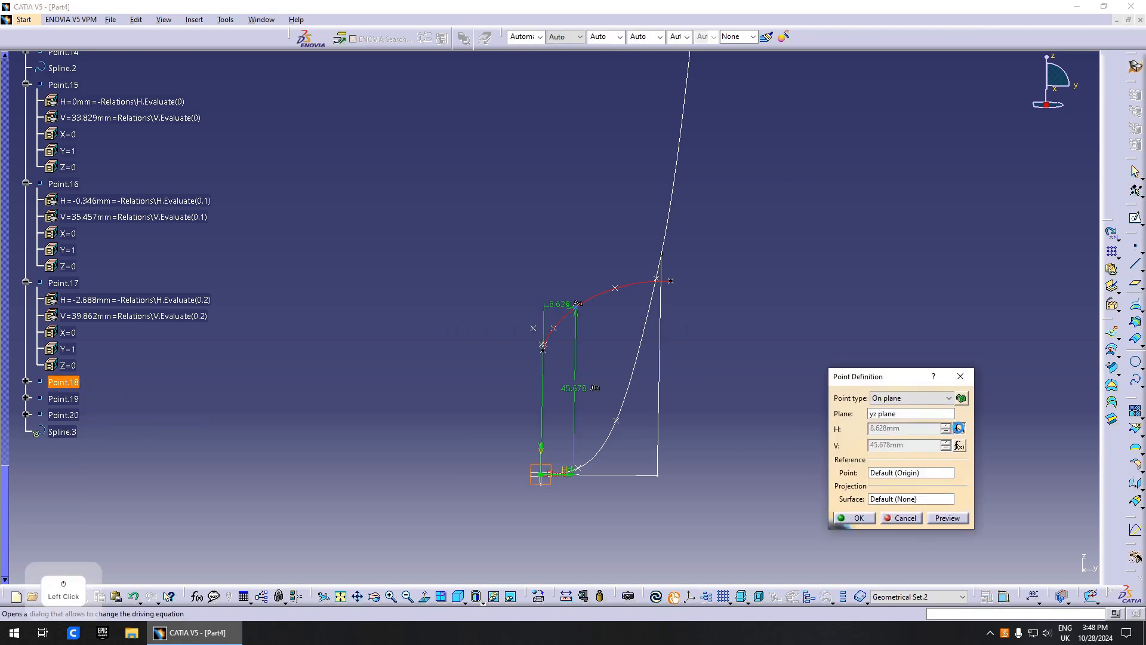
{"action": "left_click", "coordinate": [959, 429]}
{"action": "type", "text": "-"}
{"action": "key", "text": "Return"}
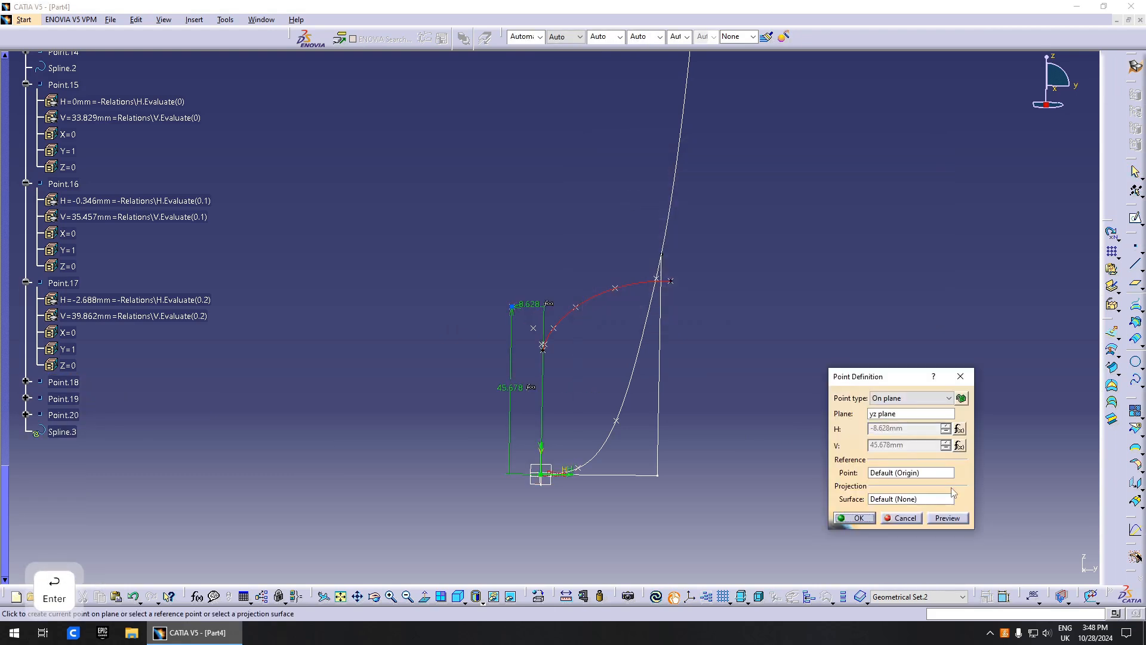
{"action": "left_click", "coordinate": [854, 518]}
{"action": "double_click", "coordinate": [62, 384]}
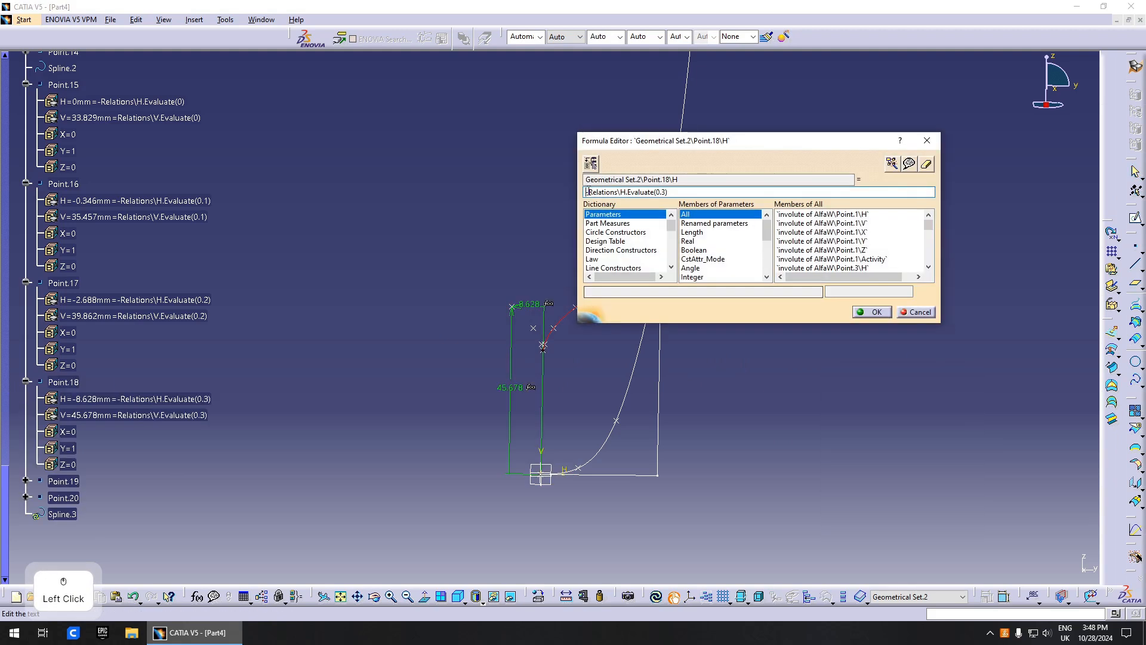
{"action": "key", "text": "Return"}
{"action": "key", "text": "Escape"}
Step: Negate the H formula of Point.19 to -Relations\H.Evaluate(0.4) and accept the point
{"action": "double_click", "coordinate": [63, 481]}
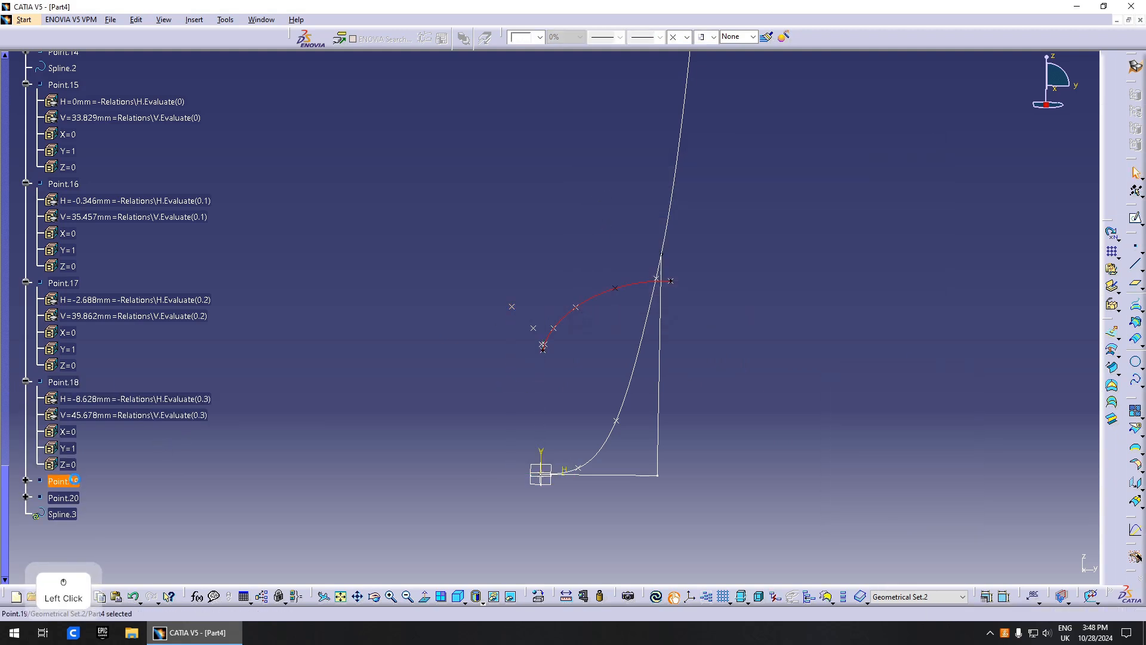
{"action": "left_click", "coordinate": [959, 428]}
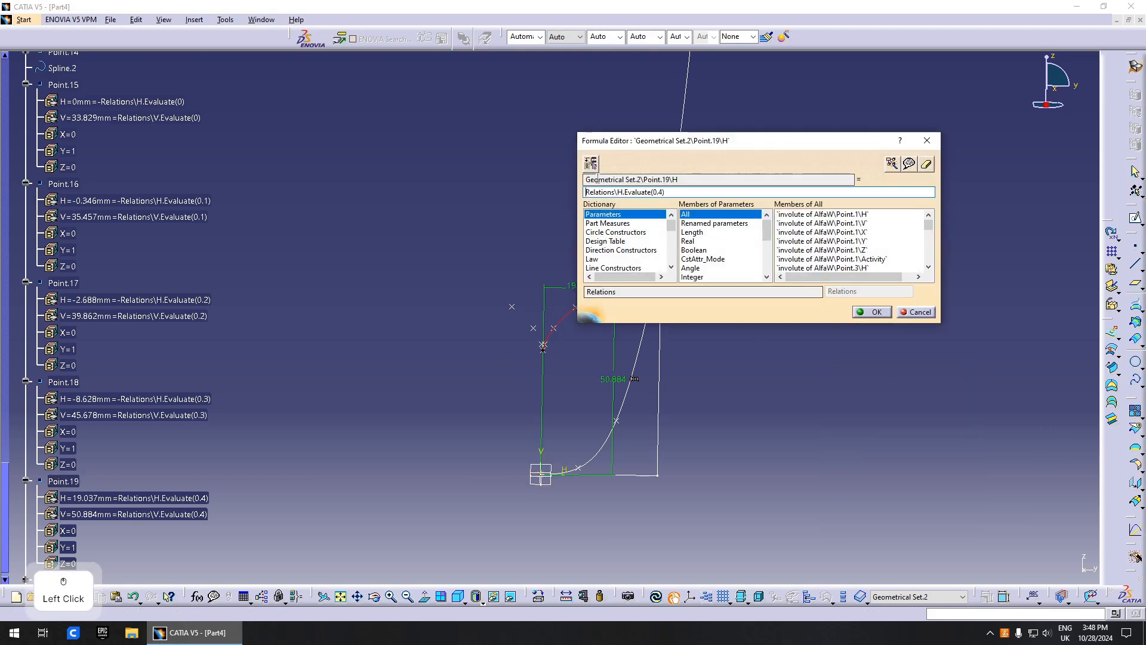
{"action": "type", "text": "-"}
{"action": "key", "text": "Return"}
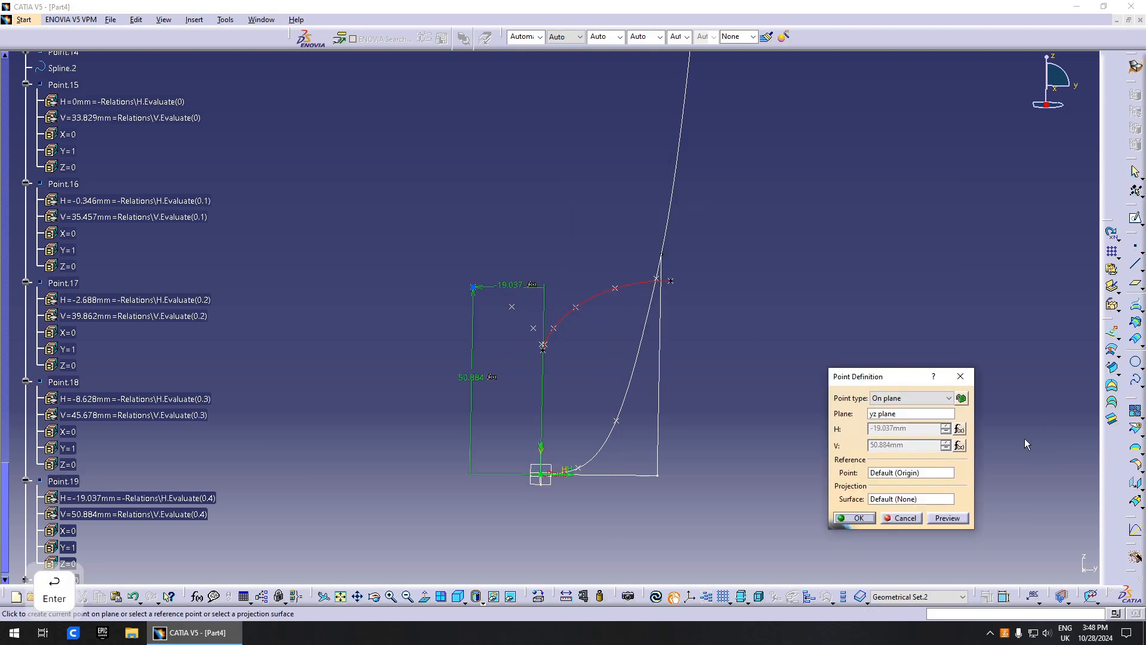
{"action": "left_click", "coordinate": [845, 522]}
Step: Negate the H formula of Point.20 to -Relations\H.Evaluate(0.5) and accept the point
{"action": "scroll", "coordinate": [105, 438], "scroll_direction": "down", "scroll_amount": 3}
{"action": "double_click", "coordinate": [63, 474]}
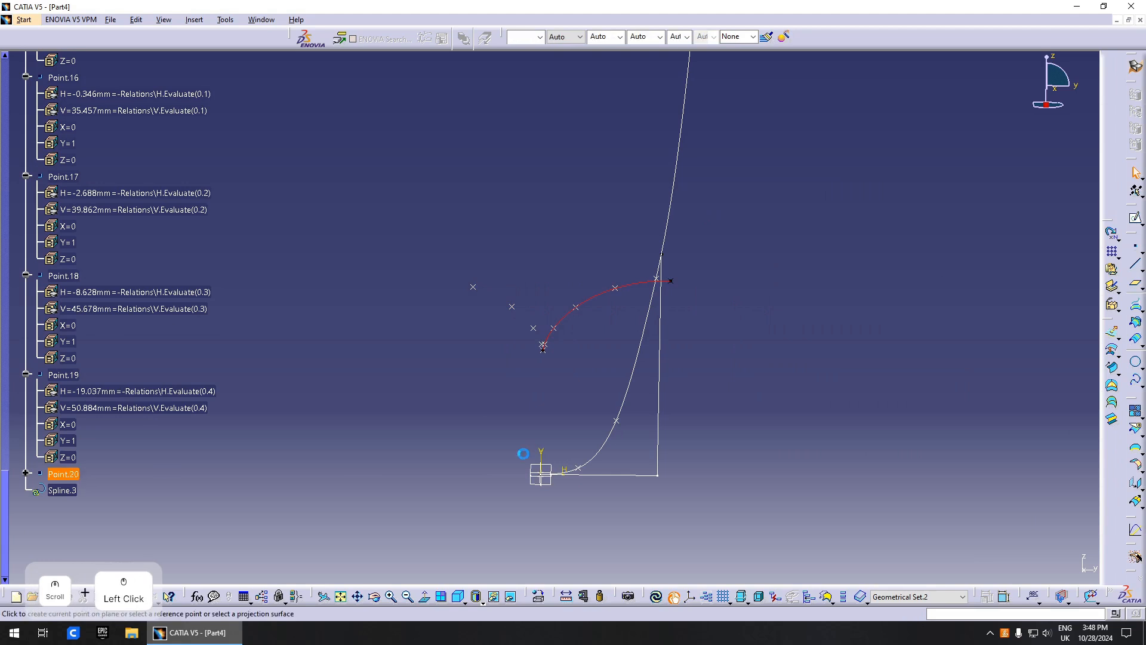
{"action": "left_click", "coordinate": [959, 430]}
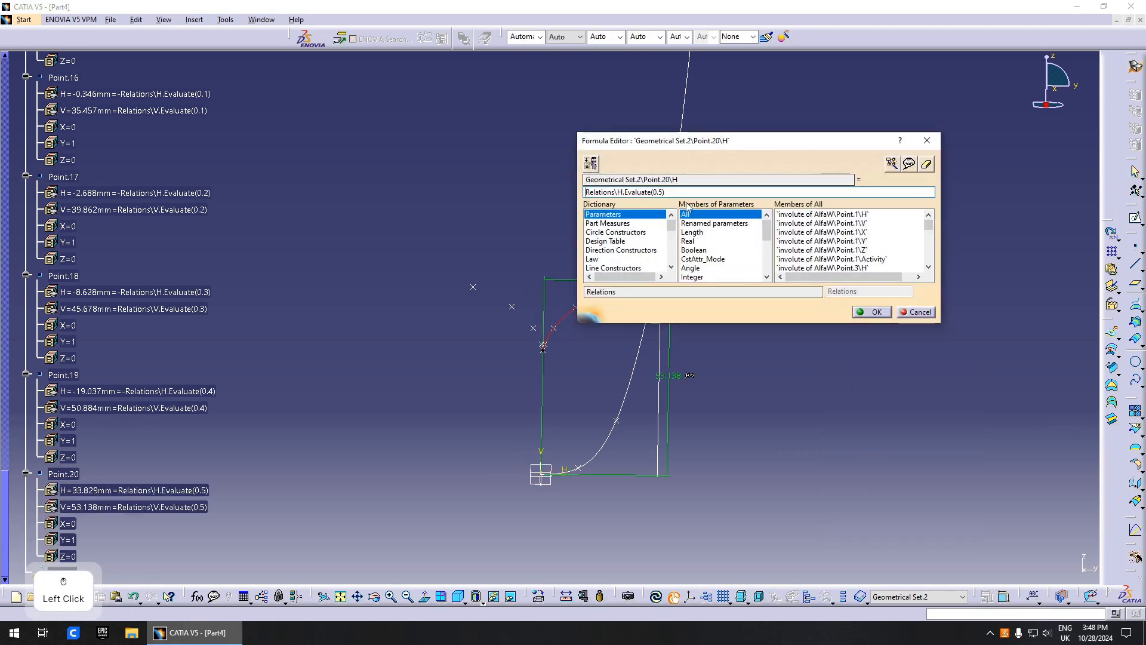
{"action": "key", "text": "Home"}
{"action": "type", "text": "-"}
{"action": "key", "text": "Return"}
{"action": "left_click", "coordinate": [846, 524]}
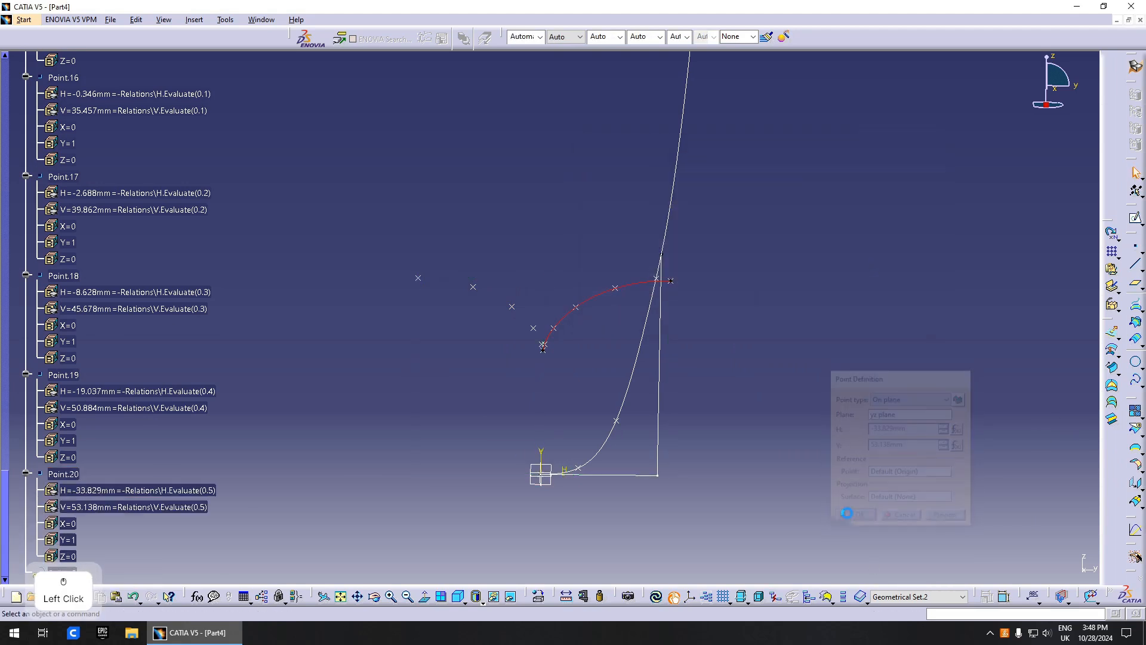
{"action": "middle_click_drag", "start_coordinate": [617, 342], "coordinate": [621, 339]}
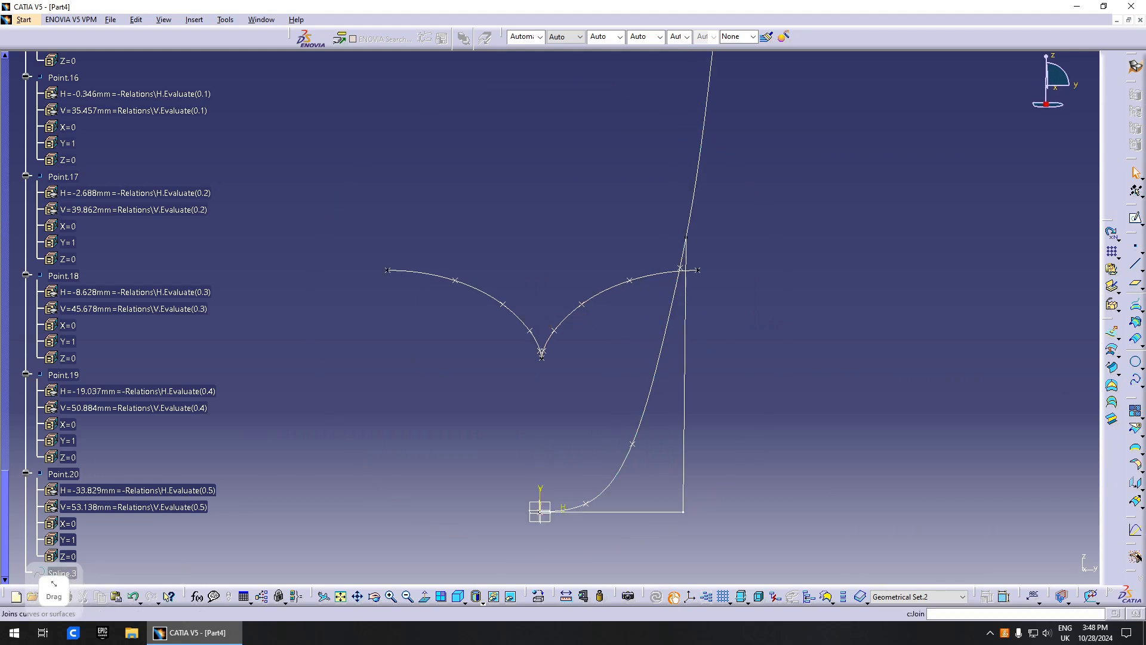
{"action": "left_click", "coordinate": [1136, 411]}
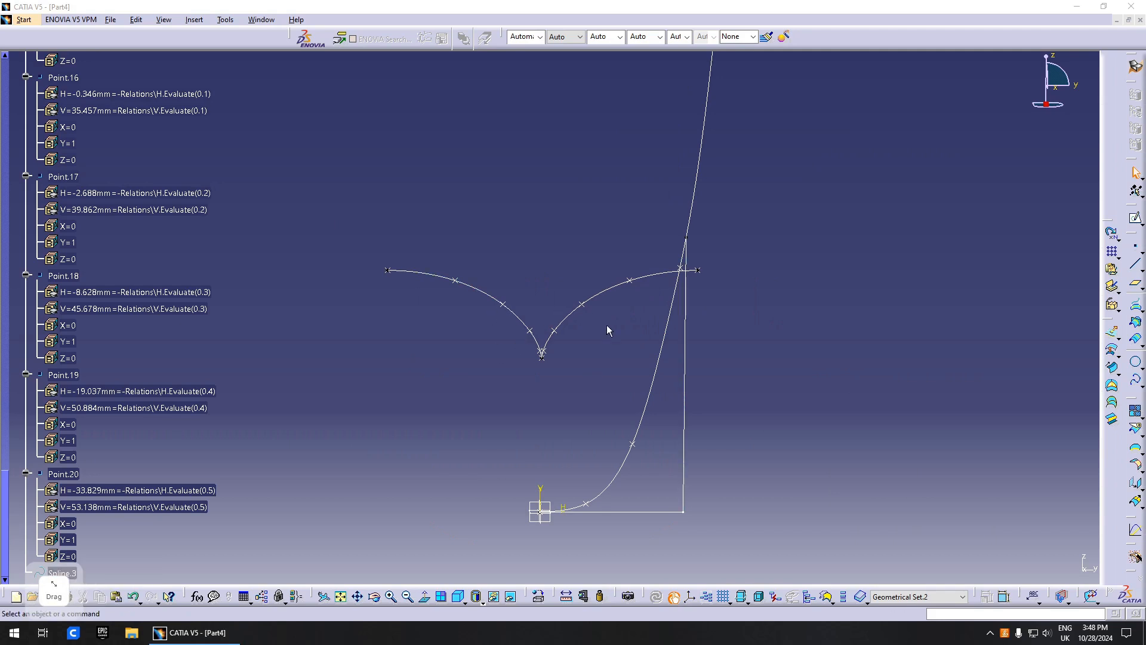
{"action": "left_click", "coordinate": [503, 309]}
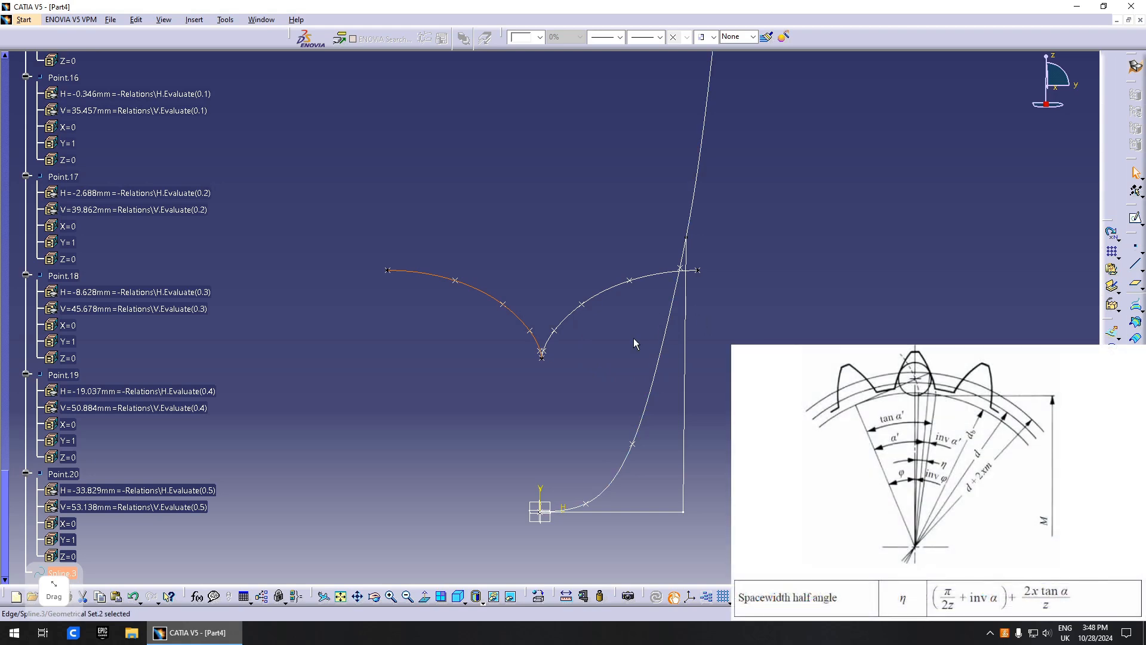
Step: Add a single-value user parameter of type Angle named n for the spacewidth half angle
{"action": "scroll", "coordinate": [339, 349], "scroll_direction": "up", "scroll_amount": 15}
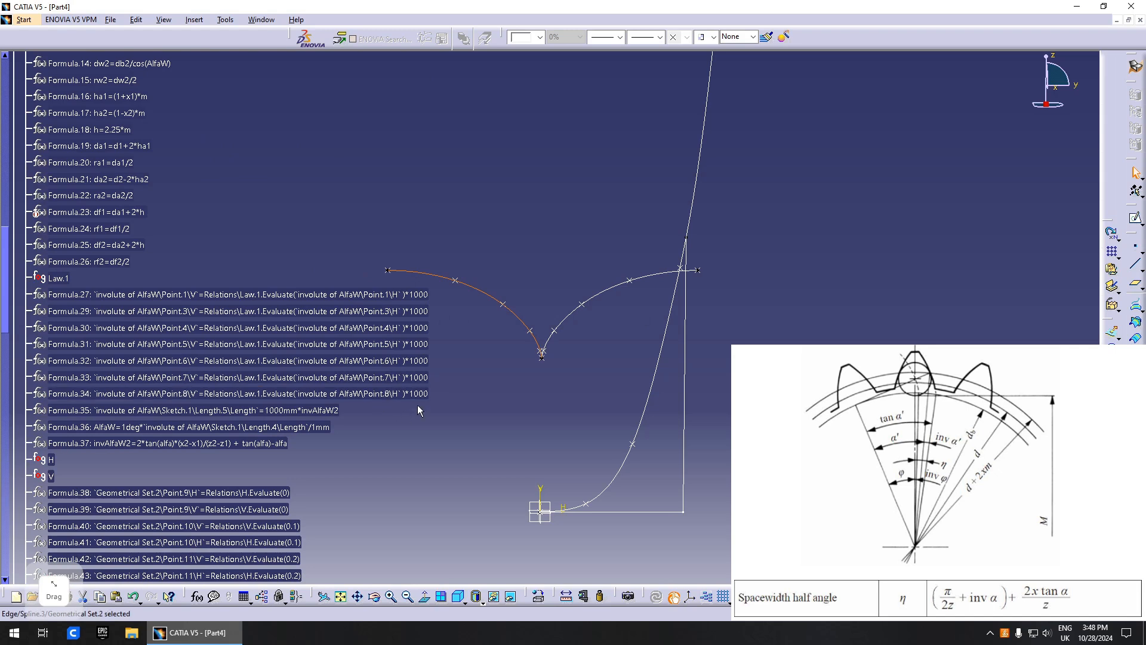
{"action": "scroll", "coordinate": [238, 298], "scroll_direction": "up", "scroll_amount": 10}
{"action": "left_click", "coordinate": [70, 88]}
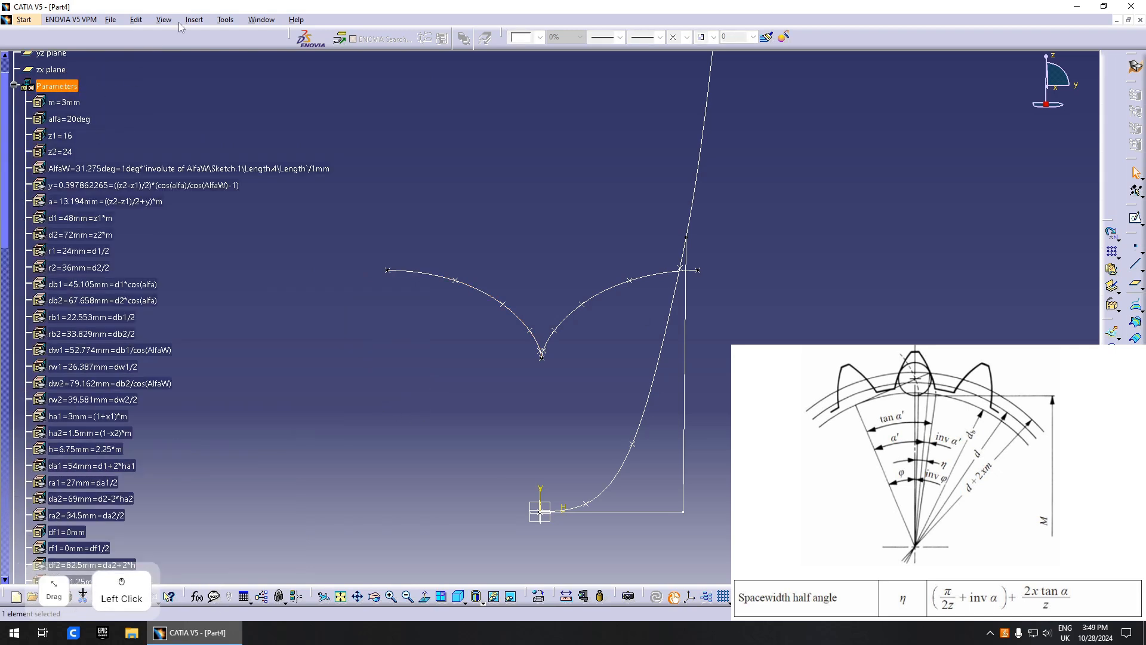
{"action": "left_click", "coordinate": [197, 595]}
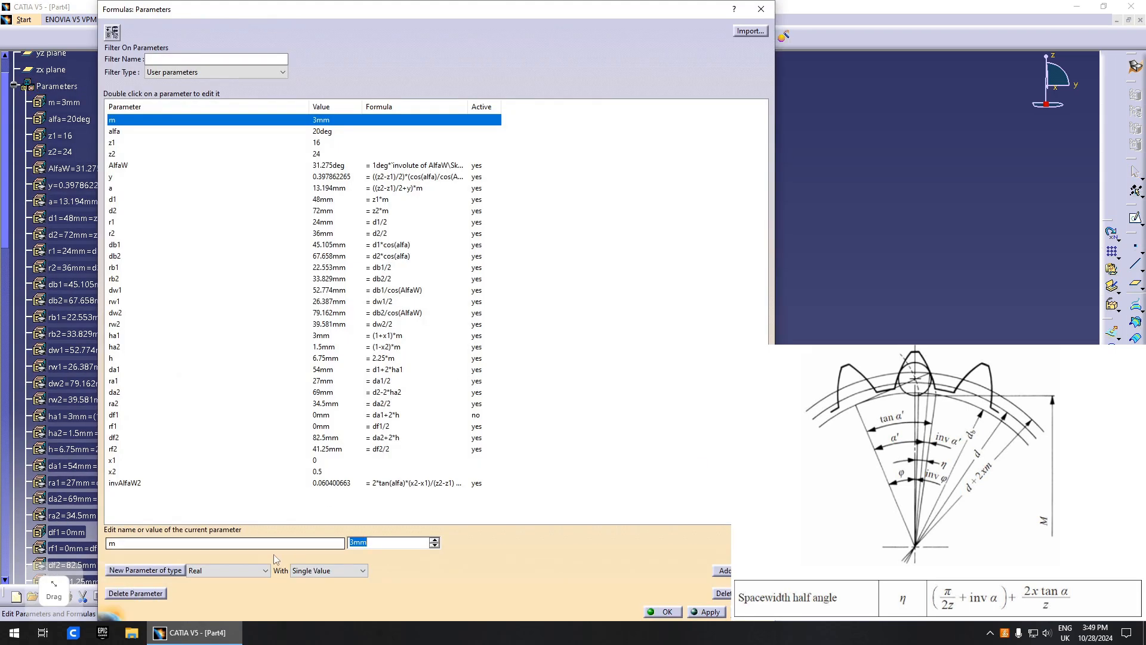
{"action": "left_click", "coordinate": [262, 571]}
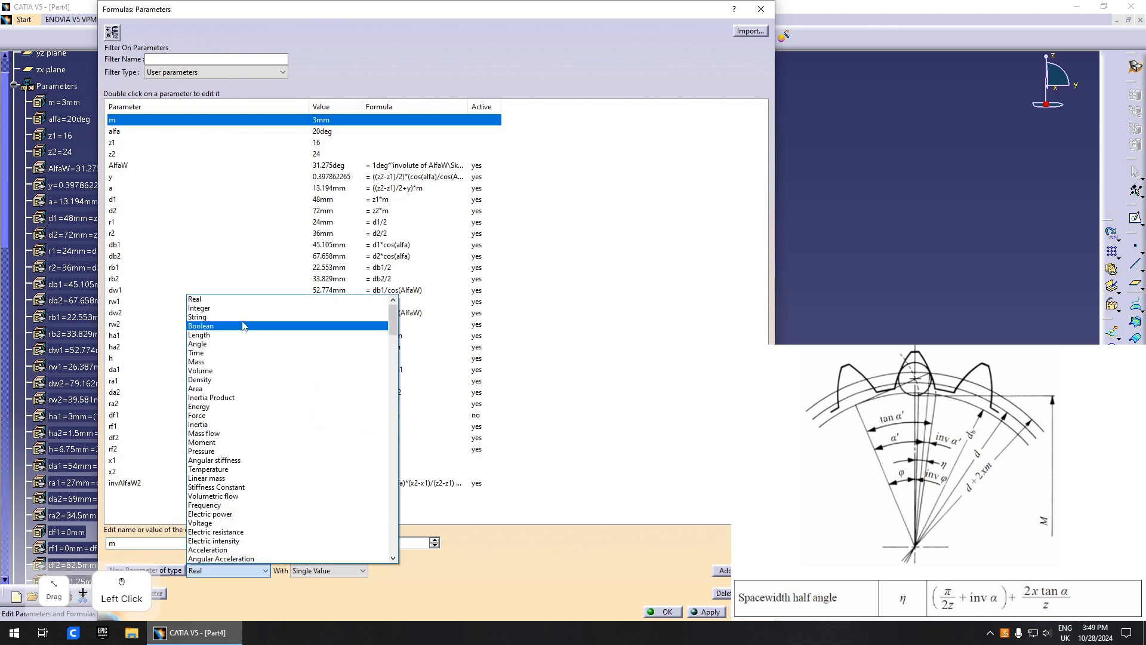
{"action": "left_click", "coordinate": [234, 343]}
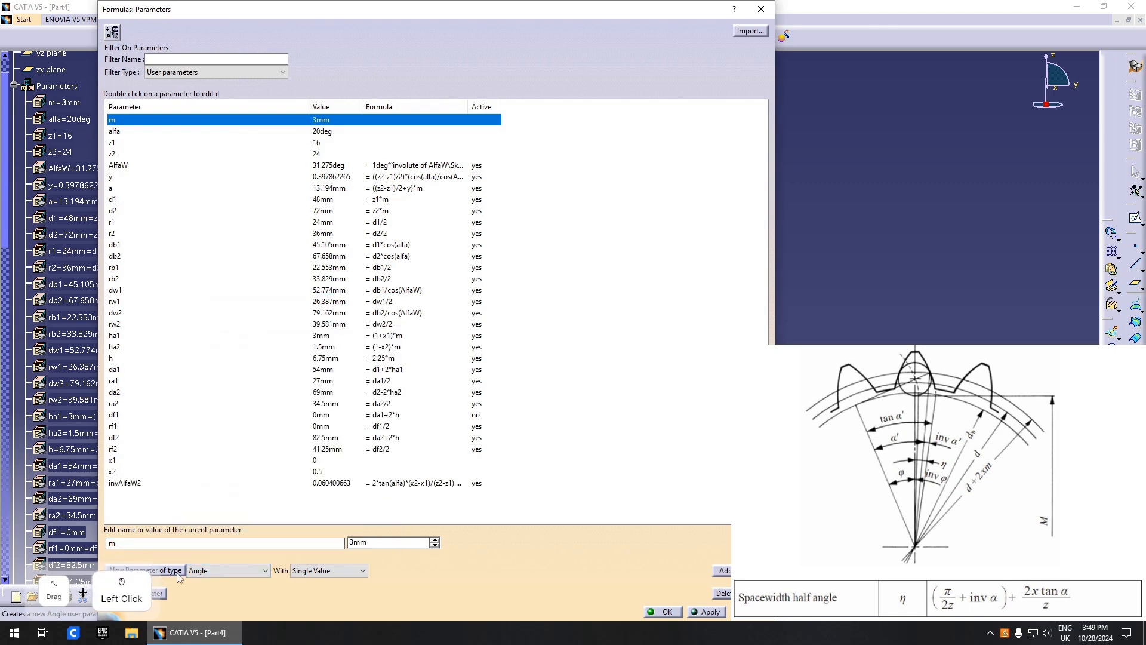
{"action": "left_click", "coordinate": [178, 571]}
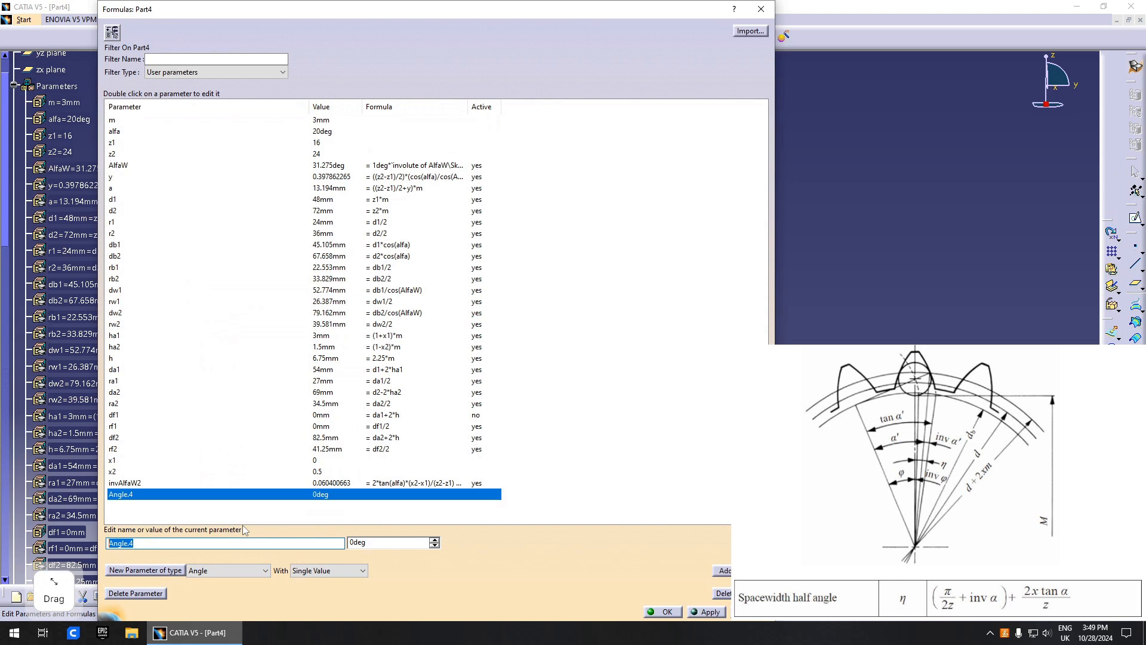
{"action": "left_click", "coordinate": [559, 589]}
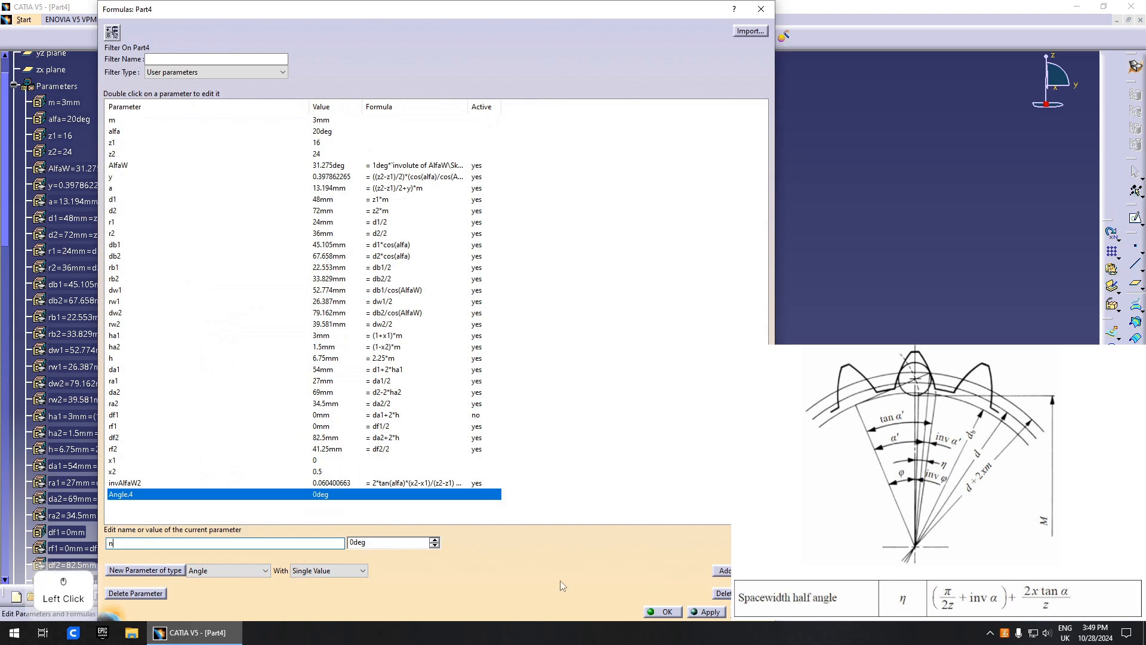
{"action": "left_click", "coordinate": [664, 612]}
Step: Drive parameter n with the formula PI/(2*z2)+tan(alfa)-alfa+2*x2*tan(alfa)/z2 and accept it
{"action": "double_click", "coordinate": [63, 221]}
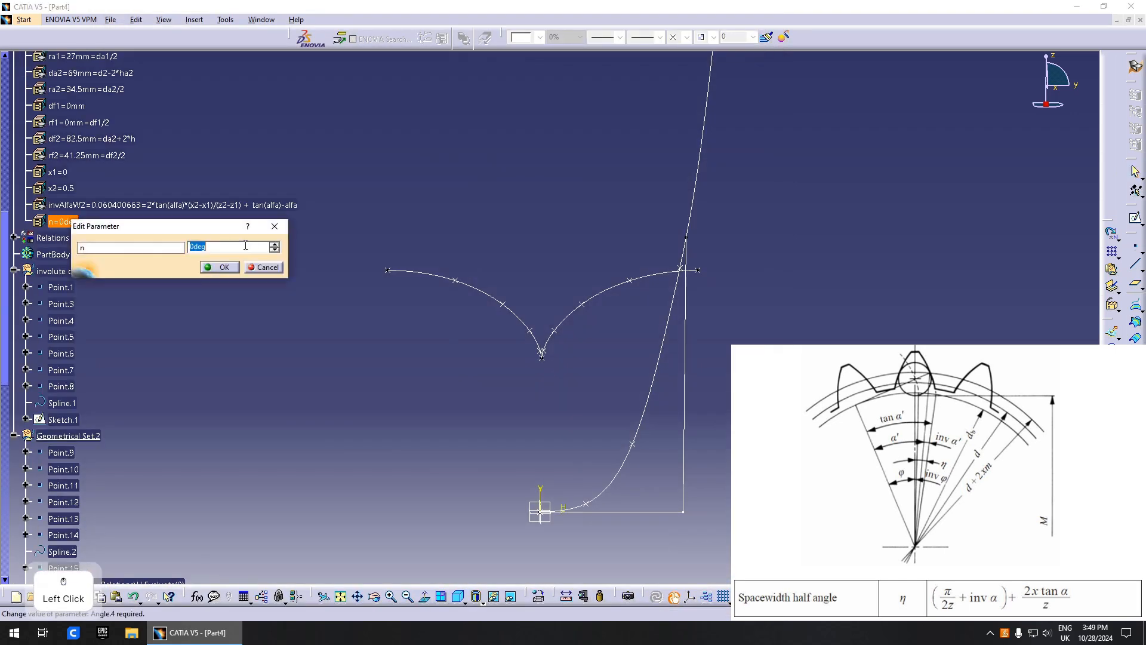
{"action": "right_click", "coordinate": [237, 249]}
{"action": "left_click", "coordinate": [272, 253]}
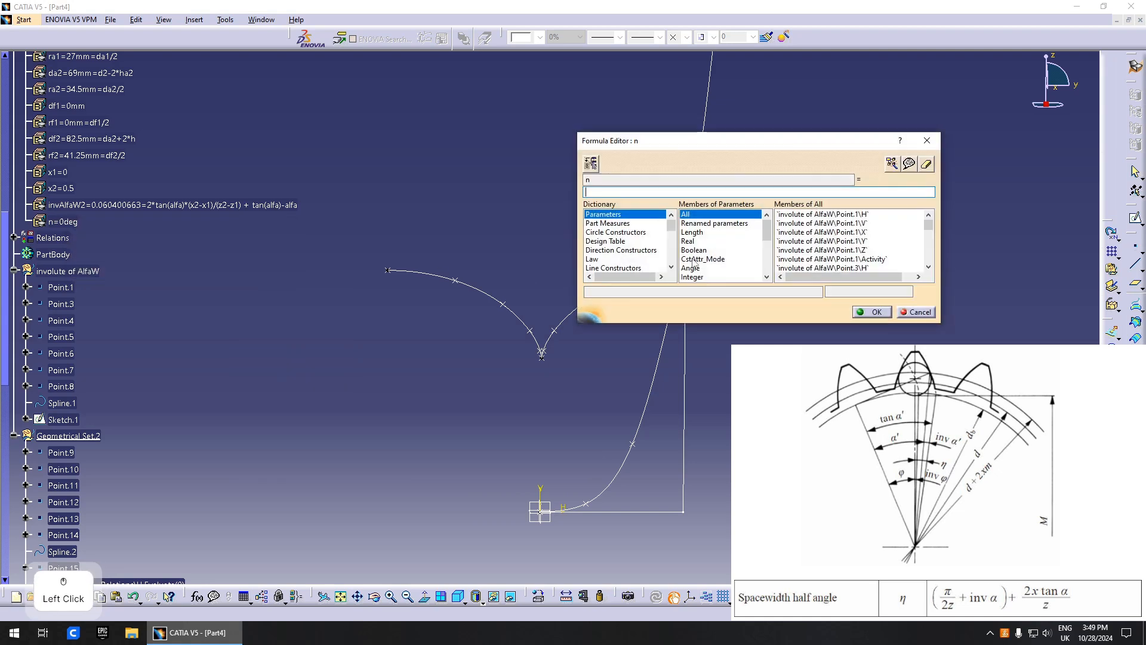
{"action": "type", "text": "PI/(2*z2 )+tan(alfa )-alfa +2*x2 *tan(alfa )/z2"}
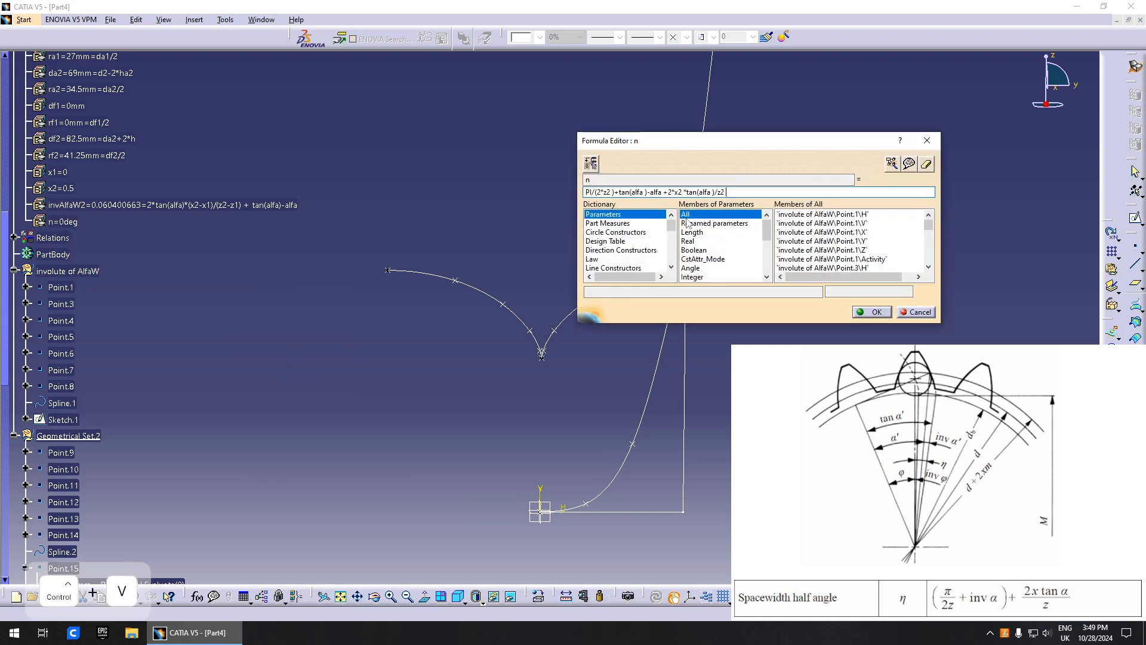
{"action": "left_click", "coordinate": [657, 192]}
{"action": "left_click", "coordinate": [869, 309]}
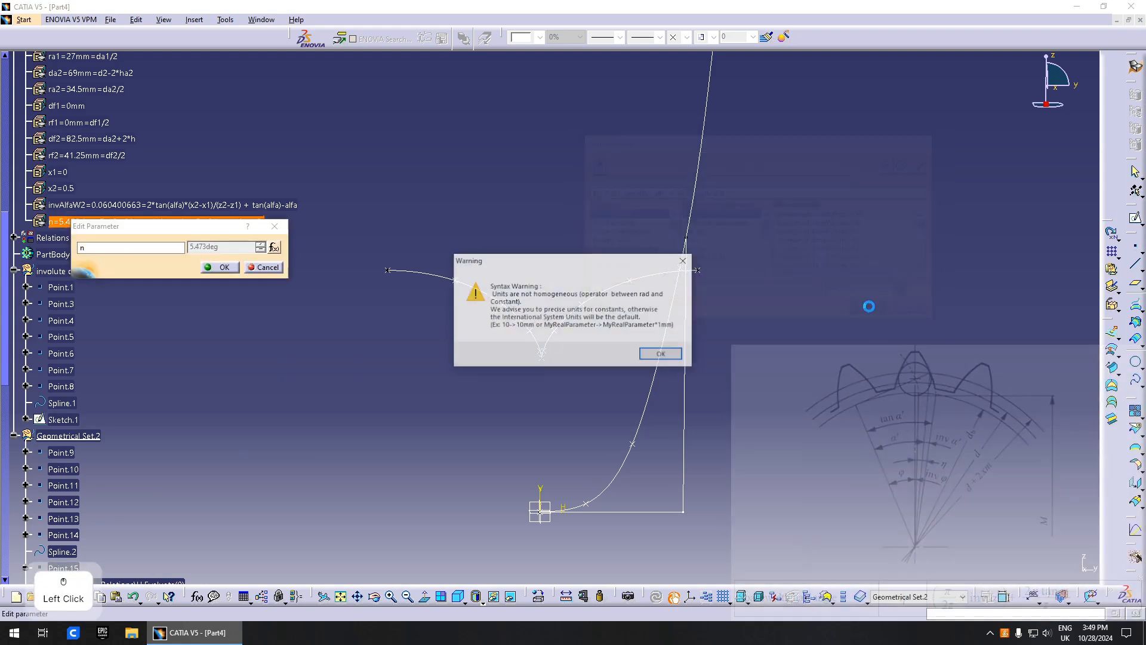
{"action": "left_click", "coordinate": [659, 352]}
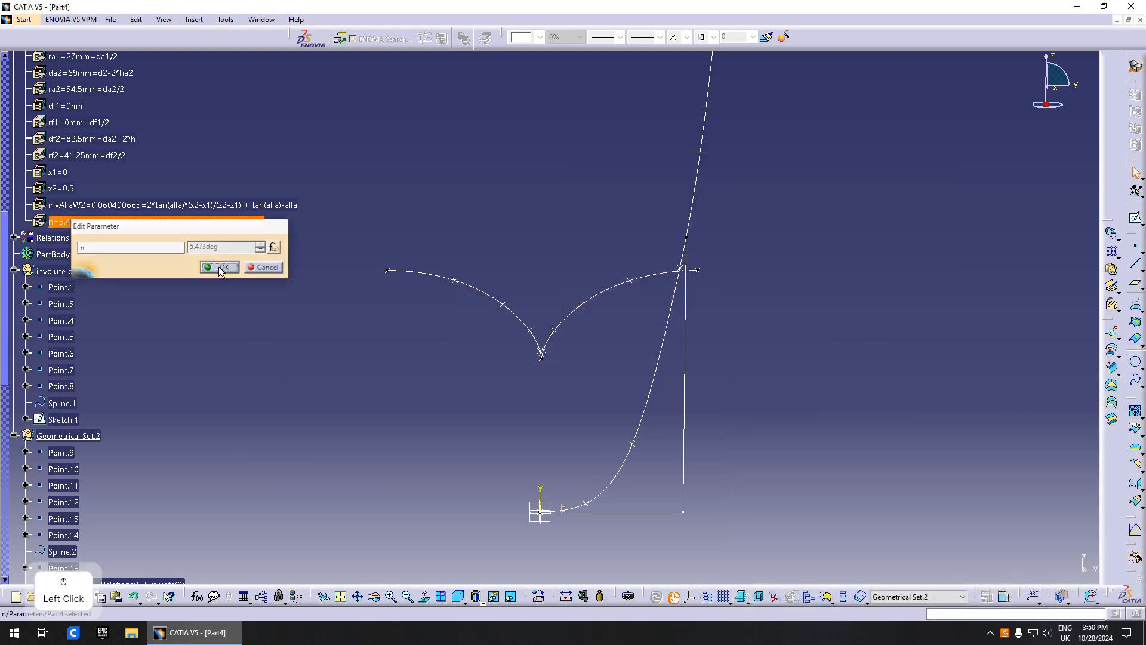
{"action": "left_click", "coordinate": [220, 268]}
Step: Locate the mirrored involute spline in the specification tree
{"action": "middle_click_drag", "start_coordinate": [621, 362], "coordinate": [655, 379]}
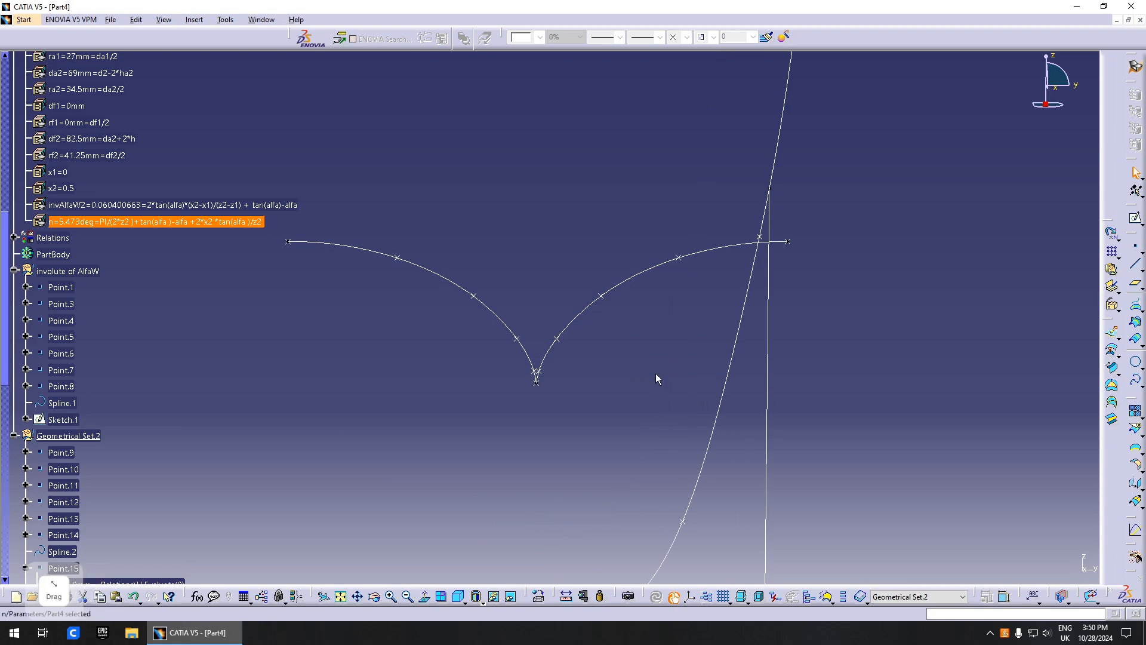
{"action": "left_click", "coordinate": [656, 378]}
{"action": "right_click", "coordinate": [505, 321]}
{"action": "left_click", "coordinate": [521, 328]}
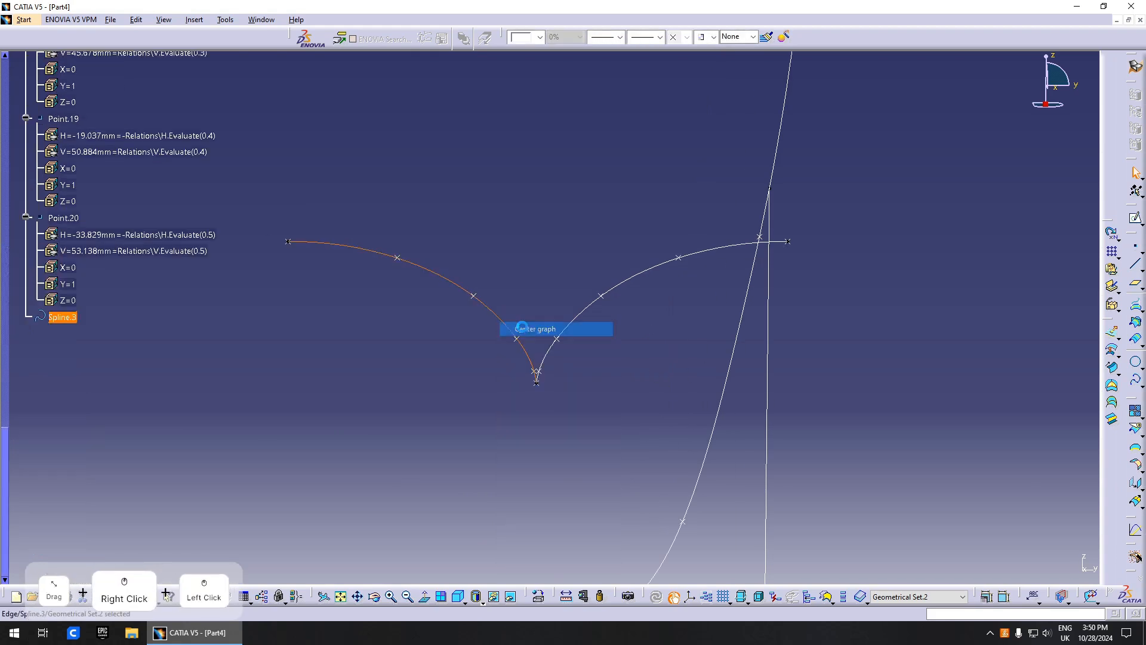
{"action": "right_click", "coordinate": [62, 317]}
{"action": "left_click", "coordinate": [90, 405]}
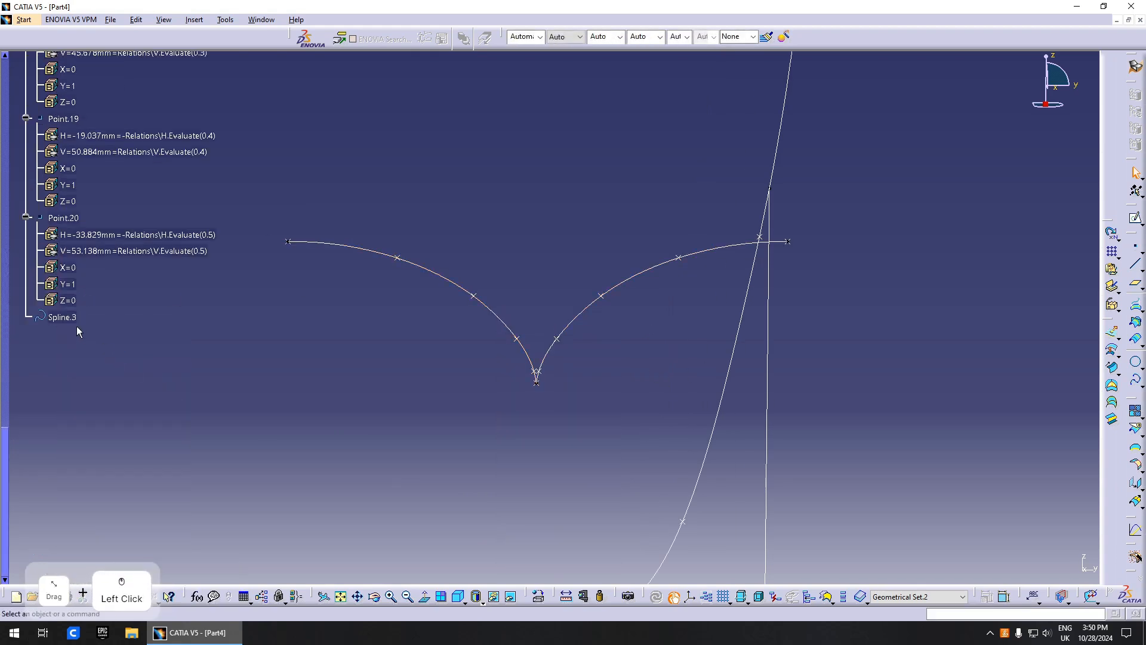
Step: Set up a rotation of the mirrored involute Spline.3 about the X axis with its angle formula set to 2*n
{"action": "left_click", "coordinate": [1136, 482]}
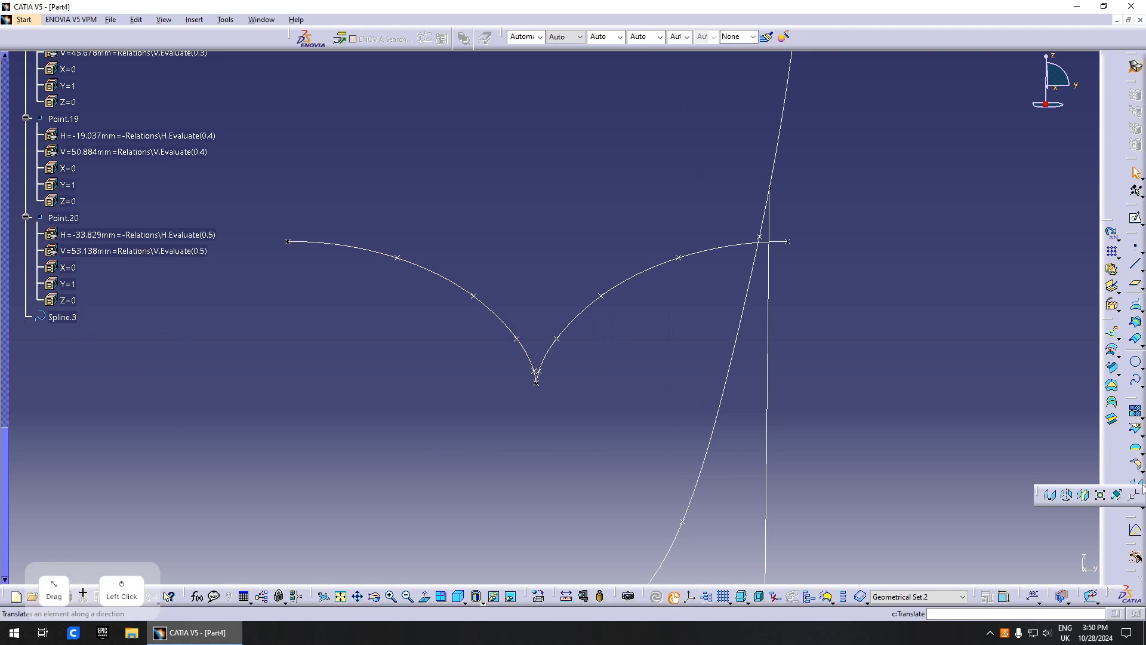
{"action": "left_click", "coordinate": [1067, 495]}
{"action": "left_click", "coordinate": [509, 325]}
{"action": "right_click", "coordinate": [962, 503]}
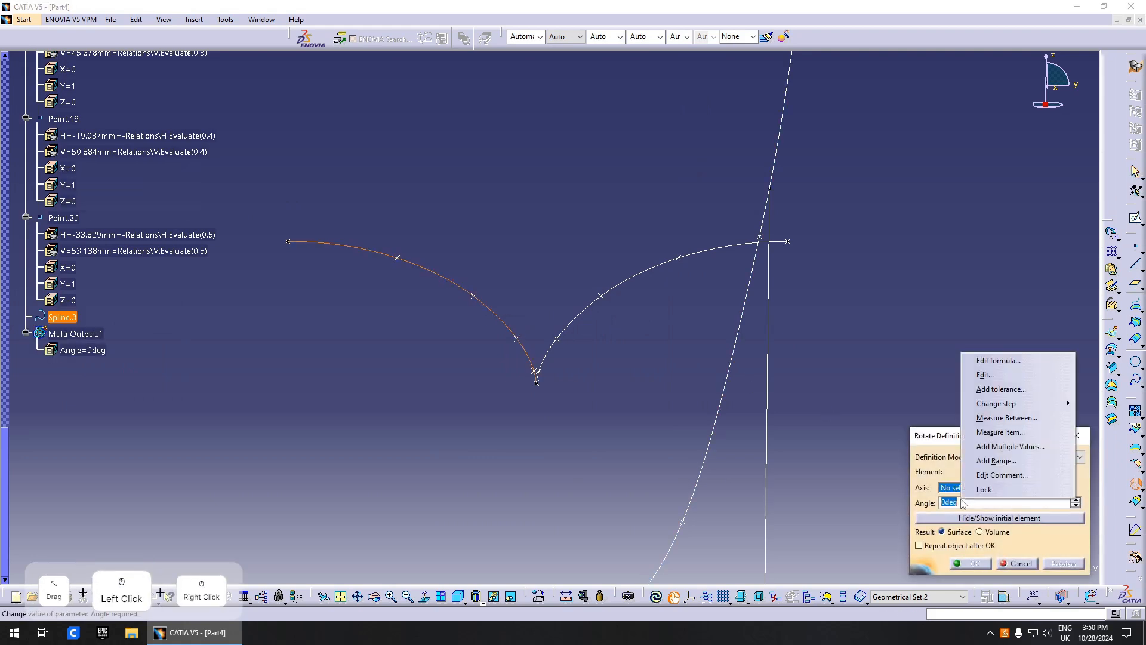
{"action": "left_click", "coordinate": [998, 360]}
{"action": "scroll", "coordinate": [243, 299], "scroll_direction": "up", "scroll_amount": 10}
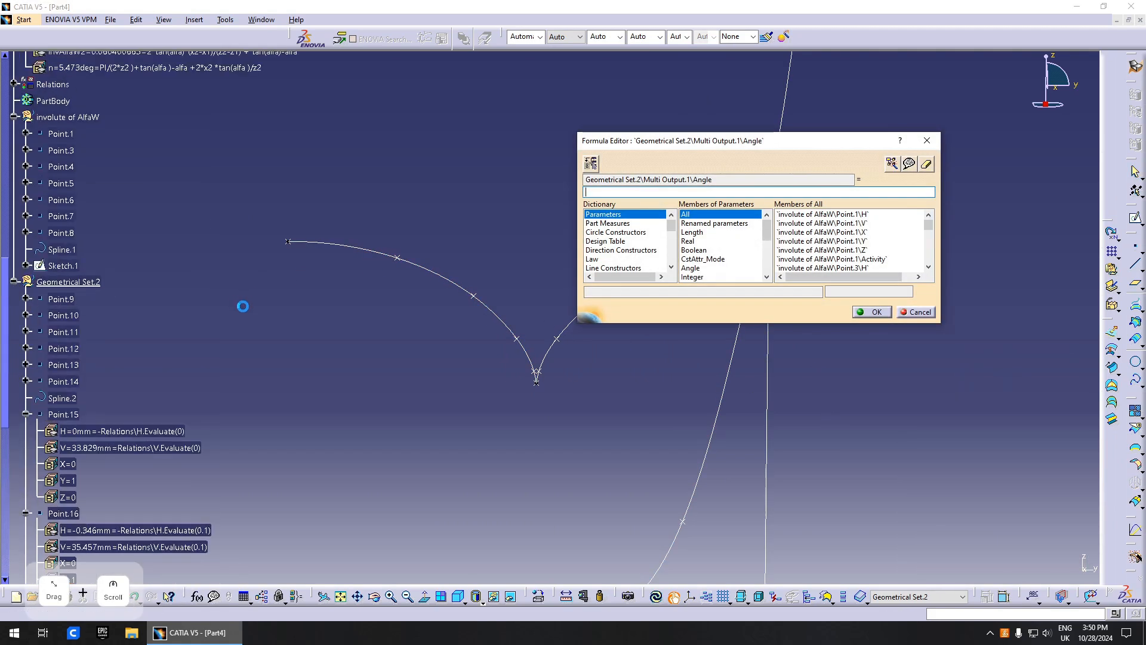
{"action": "scroll", "coordinate": [188, 280], "scroll_direction": "up", "scroll_amount": 7}
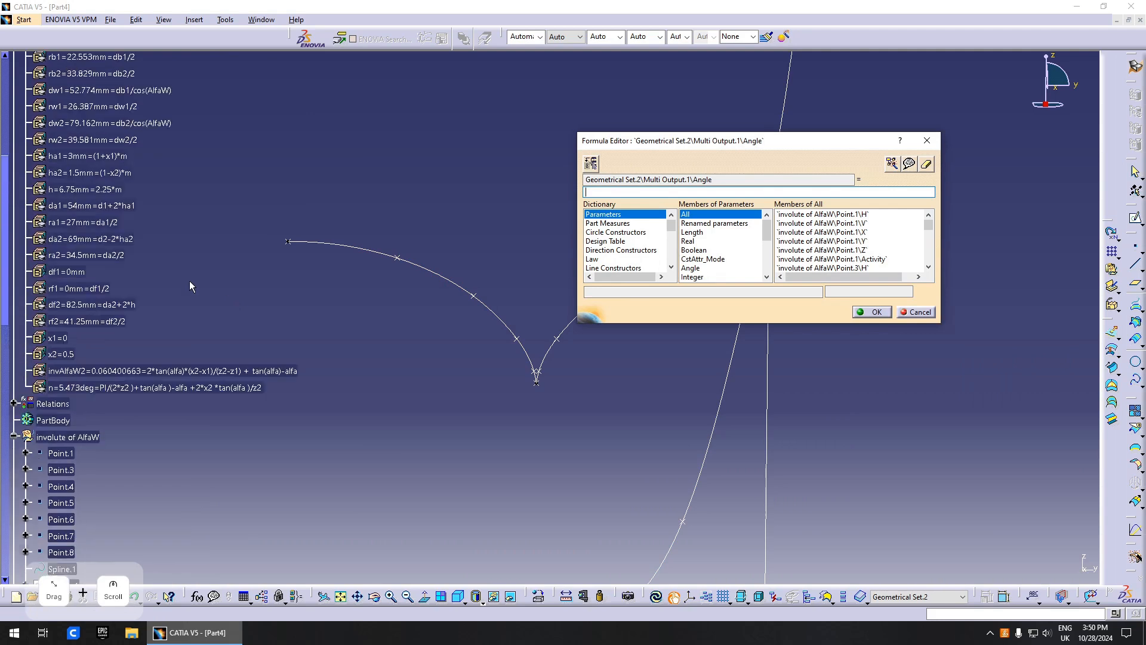
{"action": "left_click", "coordinate": [120, 388]}
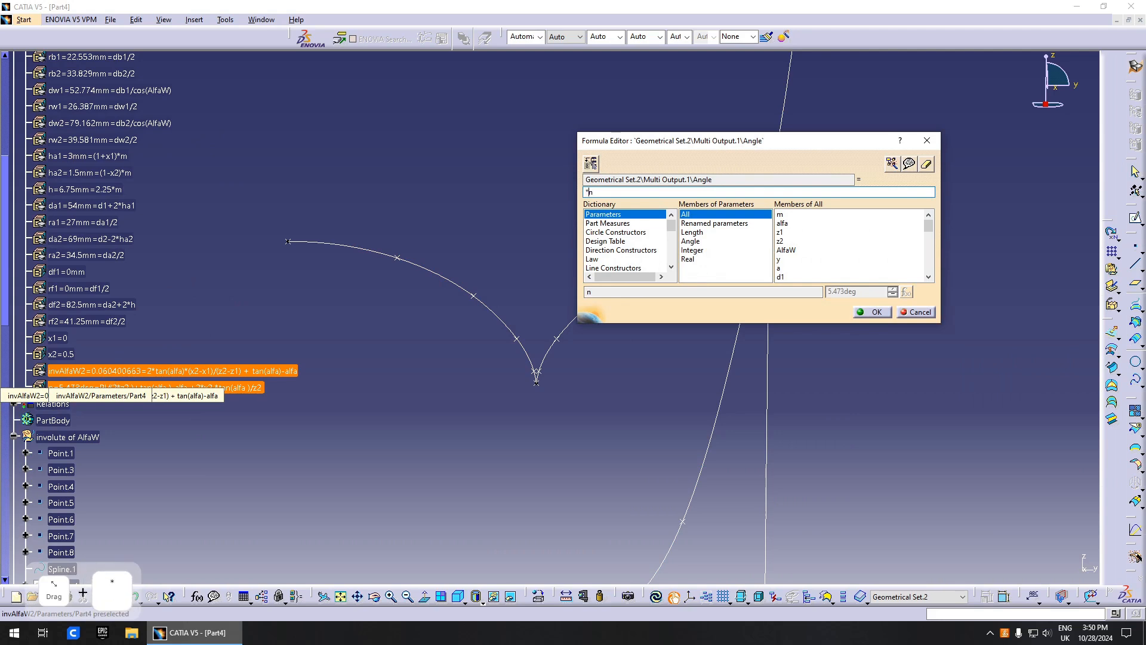
{"action": "key", "text": "Return"}
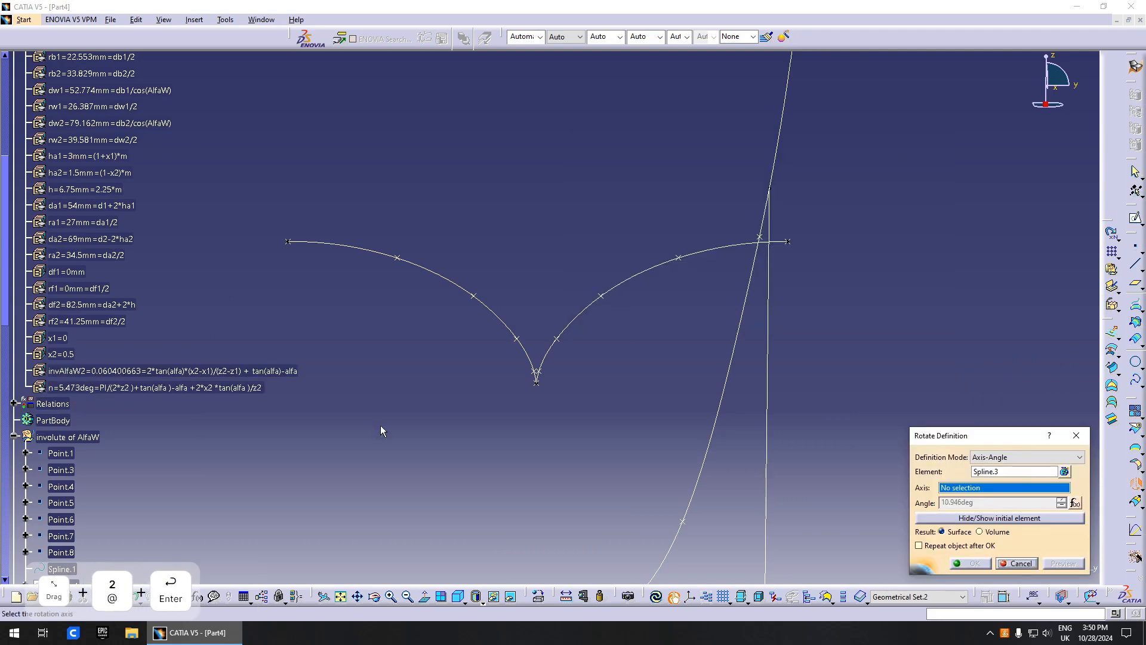
{"action": "right_click", "coordinate": [957, 487]}
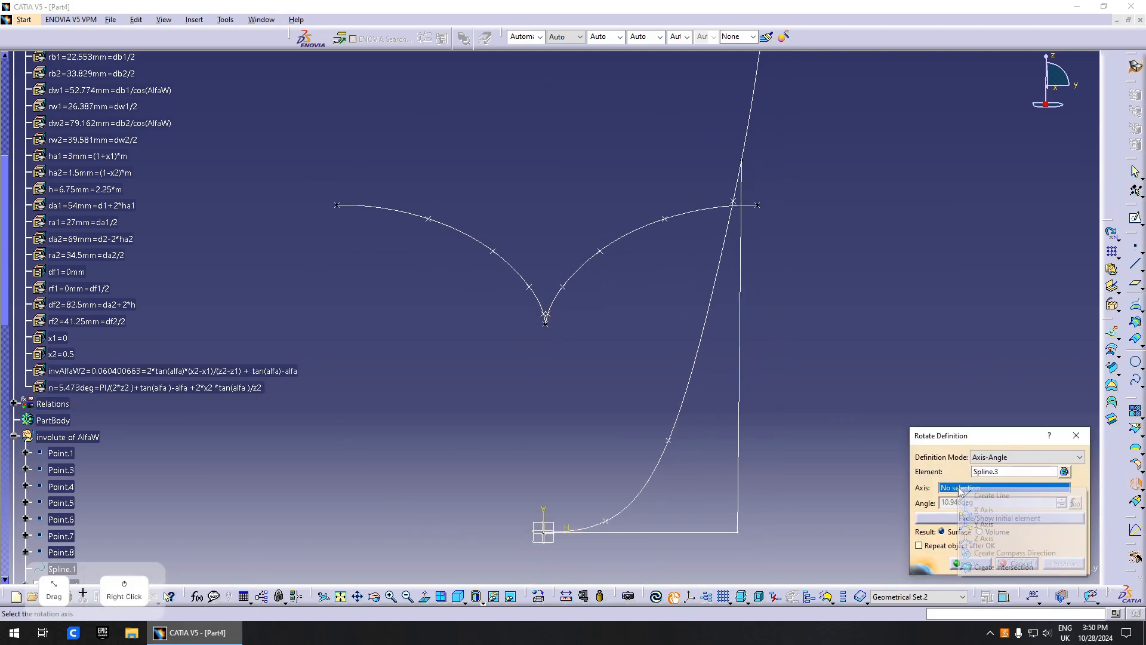
{"action": "left_click", "coordinate": [970, 513]}
{"action": "middle_click_drag", "start_coordinate": [602, 382], "coordinate": [578, 419]}
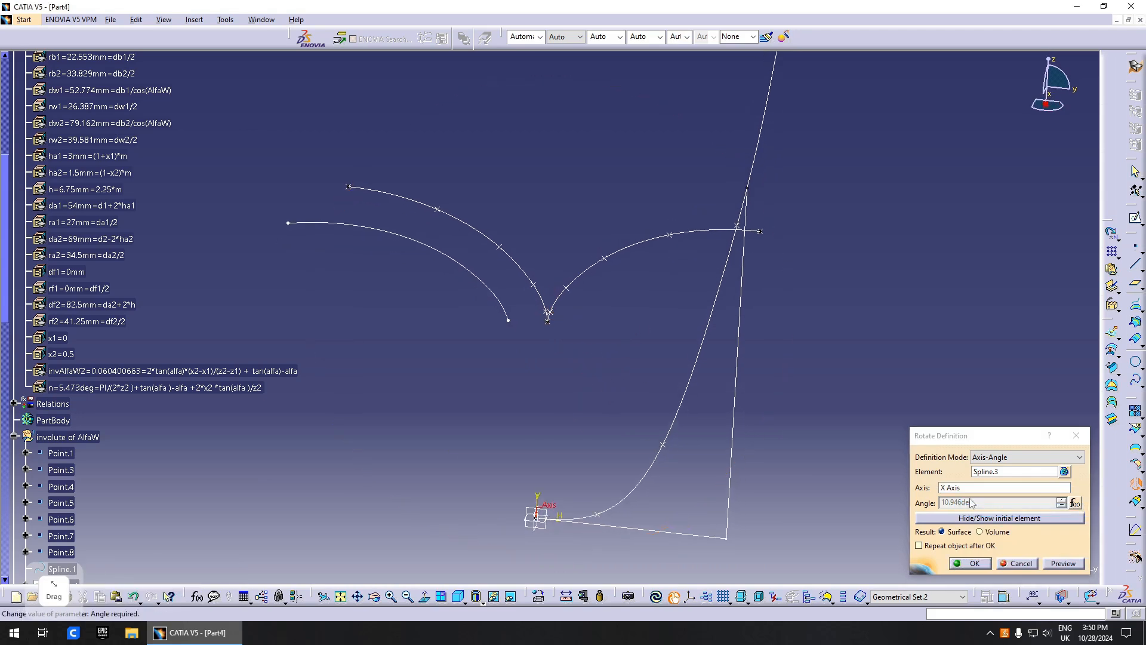
Step: Reverse the rotation by setting the angle formula to -2*n and accept the rotated spline
{"action": "left_click", "coordinate": [1075, 503]}
{"action": "type", "text": "-2*n"}
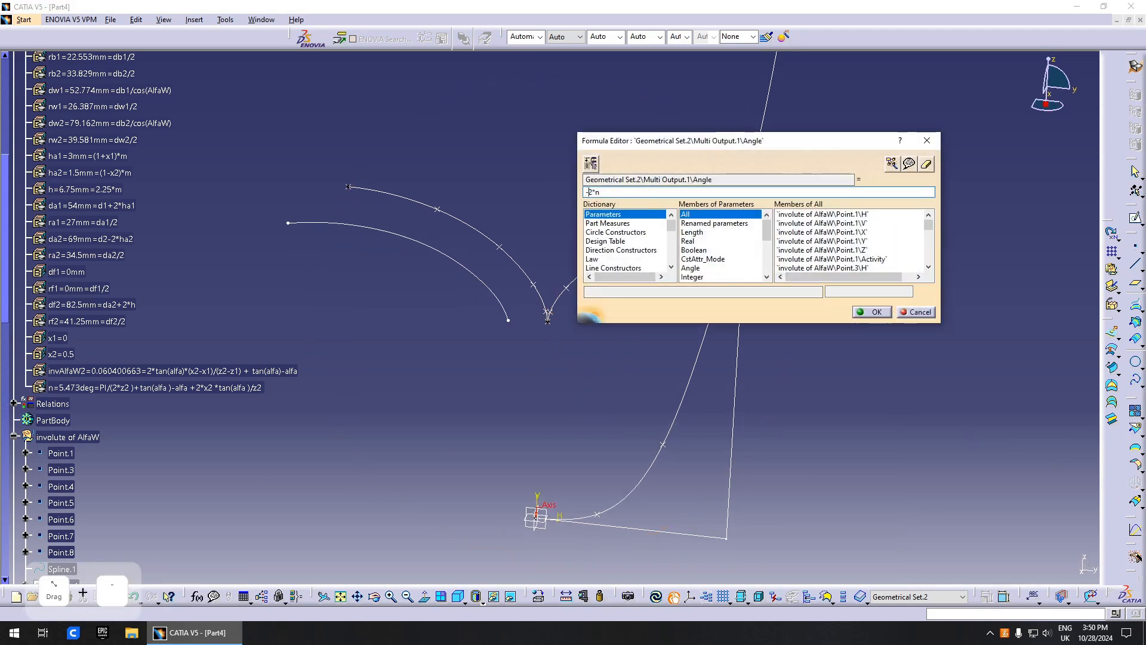
{"action": "key", "text": "Return"}
{"action": "middle_click_drag", "start_coordinate": [694, 419], "coordinate": [584, 370]}
{"action": "left_click", "coordinate": [969, 563]}
{"action": "left_click", "coordinate": [69, 454]}
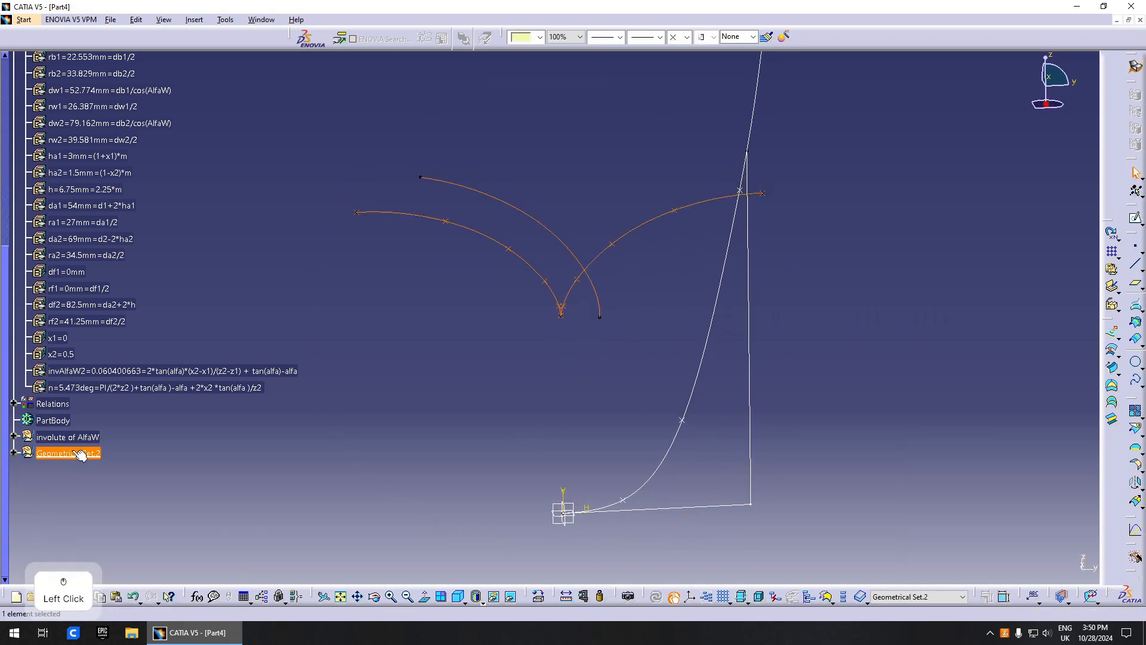
{"action": "middle_click_drag", "start_coordinate": [779, 343], "coordinate": [710, 316]}
{"action": "left_click", "coordinate": [794, 325]}
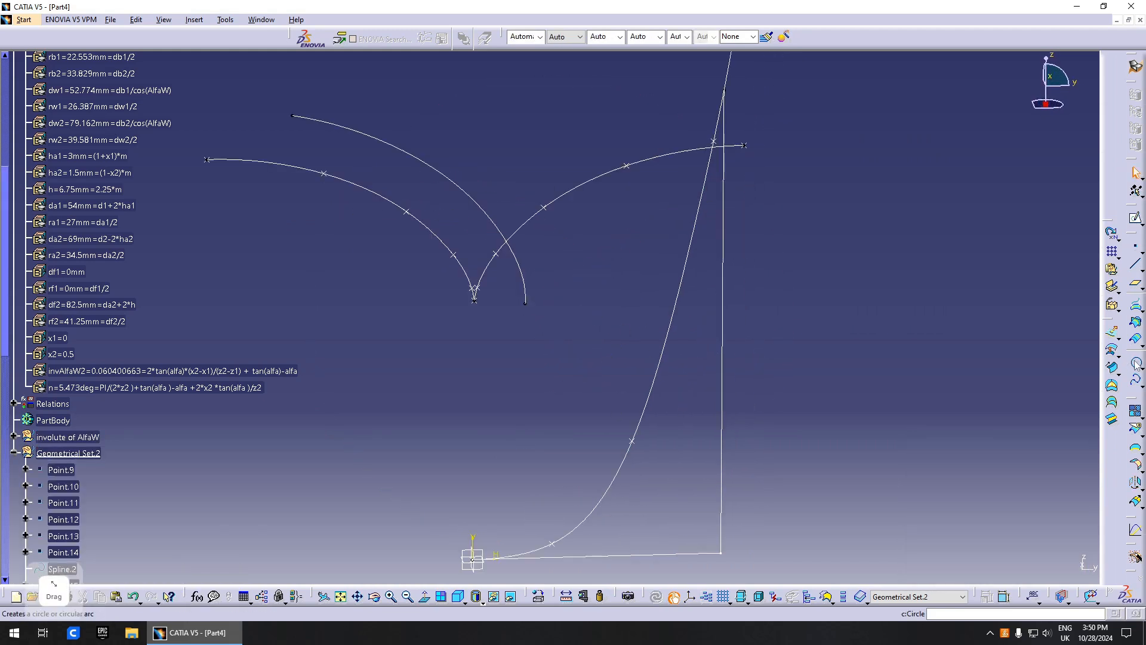
Step: Set up a center-and-radius circle centered on Point.1 with the yz plane as support
{"action": "left_click", "coordinate": [1135, 363]}
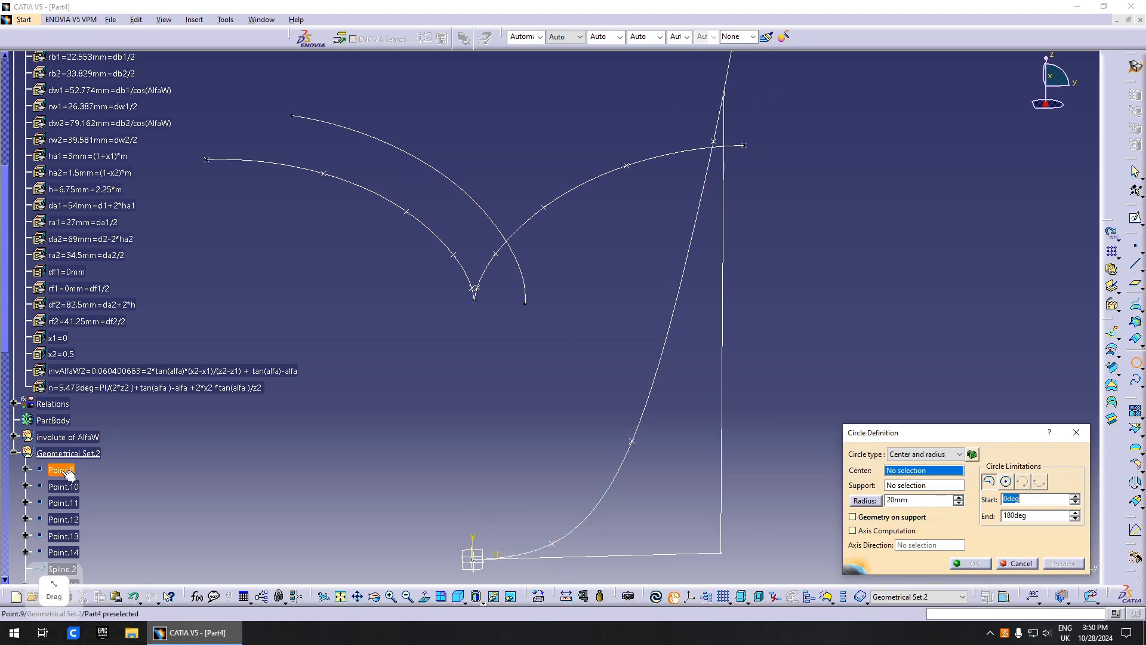
{"action": "scroll", "coordinate": [99, 358], "scroll_direction": "up", "scroll_amount": 5}
{"action": "scroll", "coordinate": [143, 253], "scroll_direction": "down", "scroll_amount": 5}
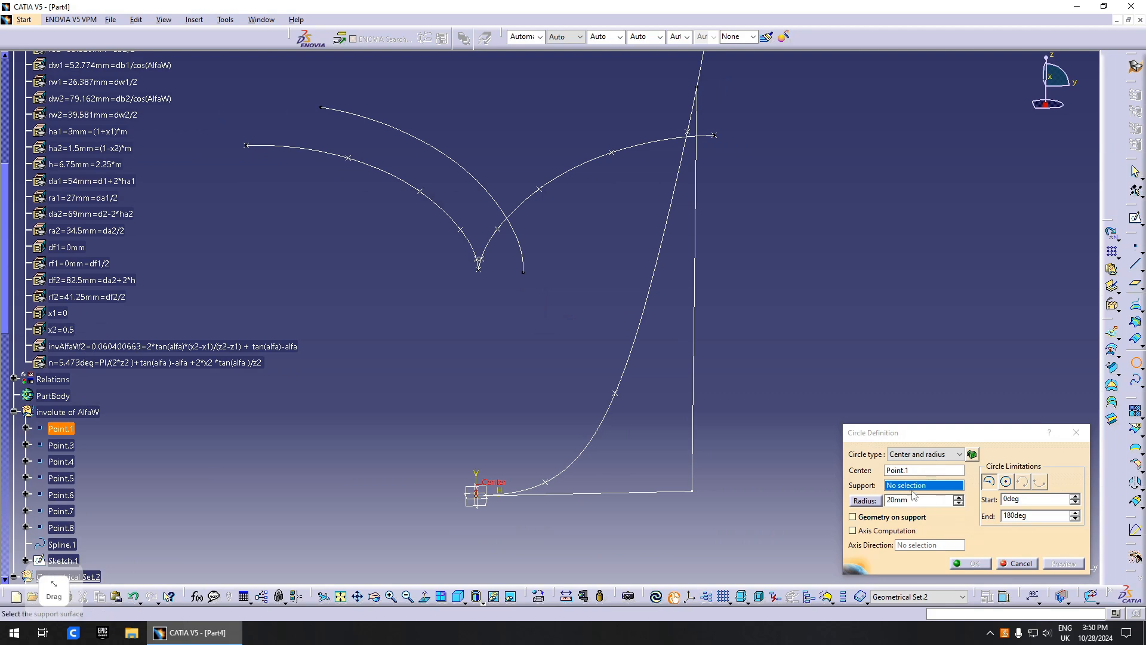
{"action": "left_click", "coordinate": [485, 496]}
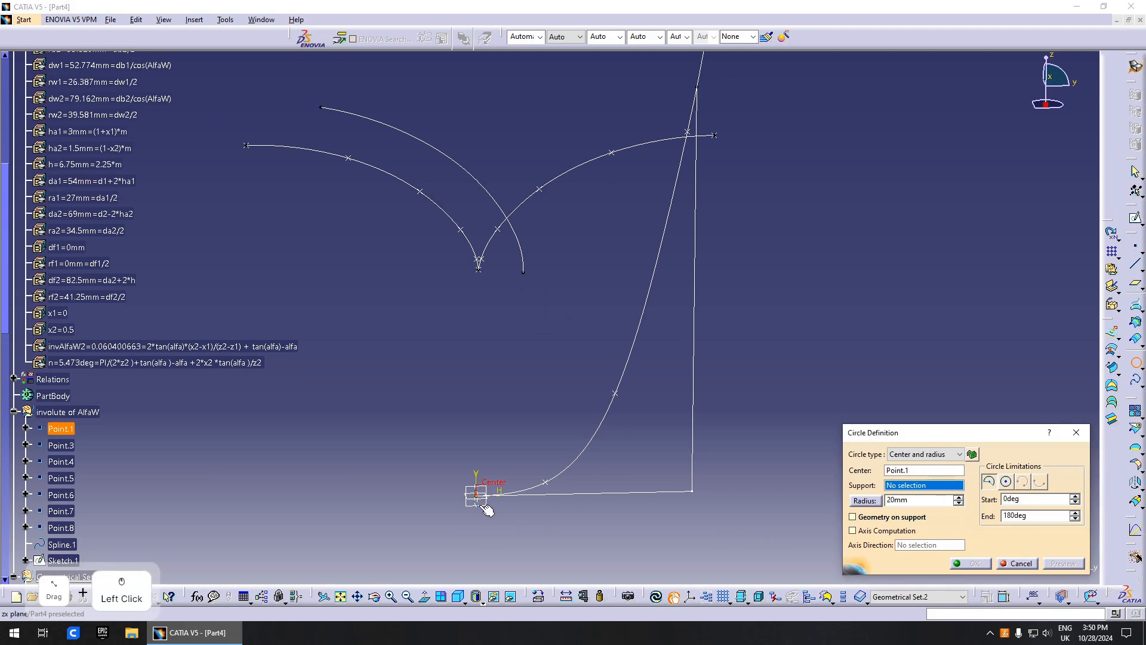
Step: Drive the circle's radius with the parameter rf2 and accept it as an arc from 0 to 180 degrees
{"action": "right_click", "coordinate": [925, 501]}
{"action": "left_click", "coordinate": [961, 358]}
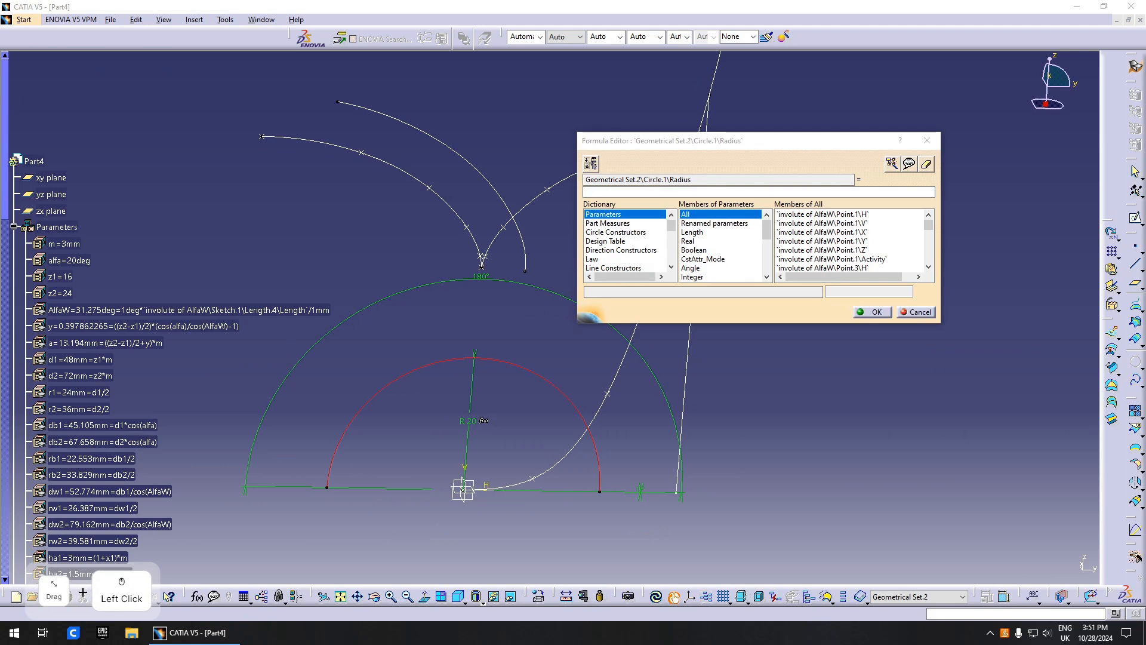
{"action": "scroll", "coordinate": [119, 388], "scroll_direction": "down", "scroll_amount": 2}
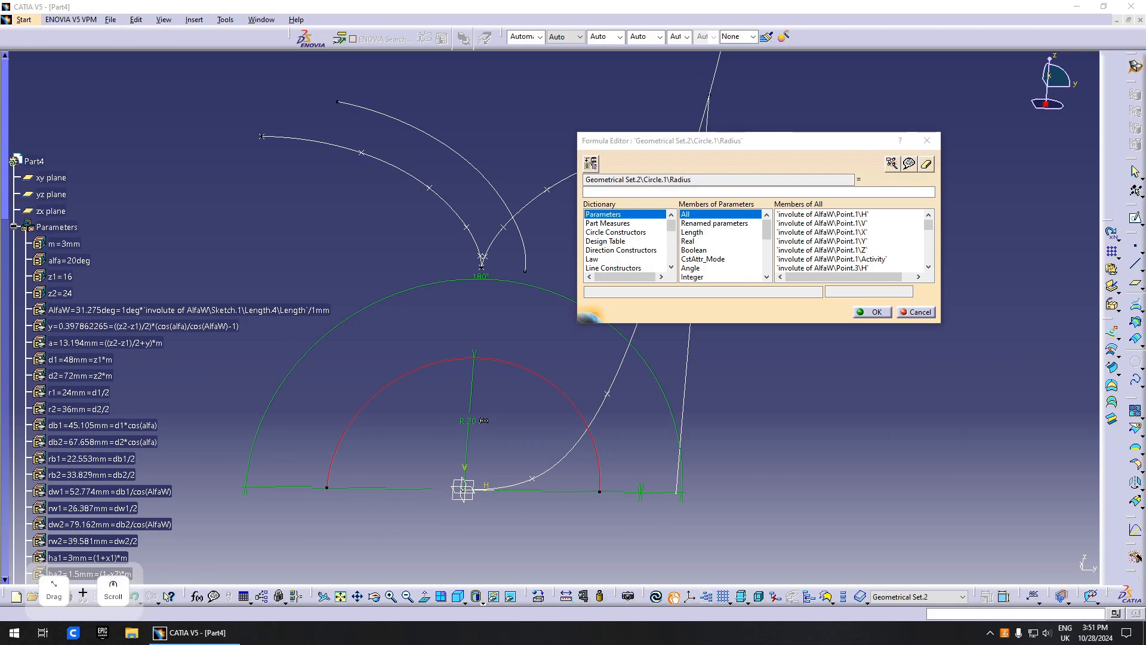
{"action": "scroll", "coordinate": [120, 388], "scroll_direction": "down", "scroll_amount": 2}
{"action": "scroll", "coordinate": [103, 297], "scroll_direction": "down", "scroll_amount": 10}
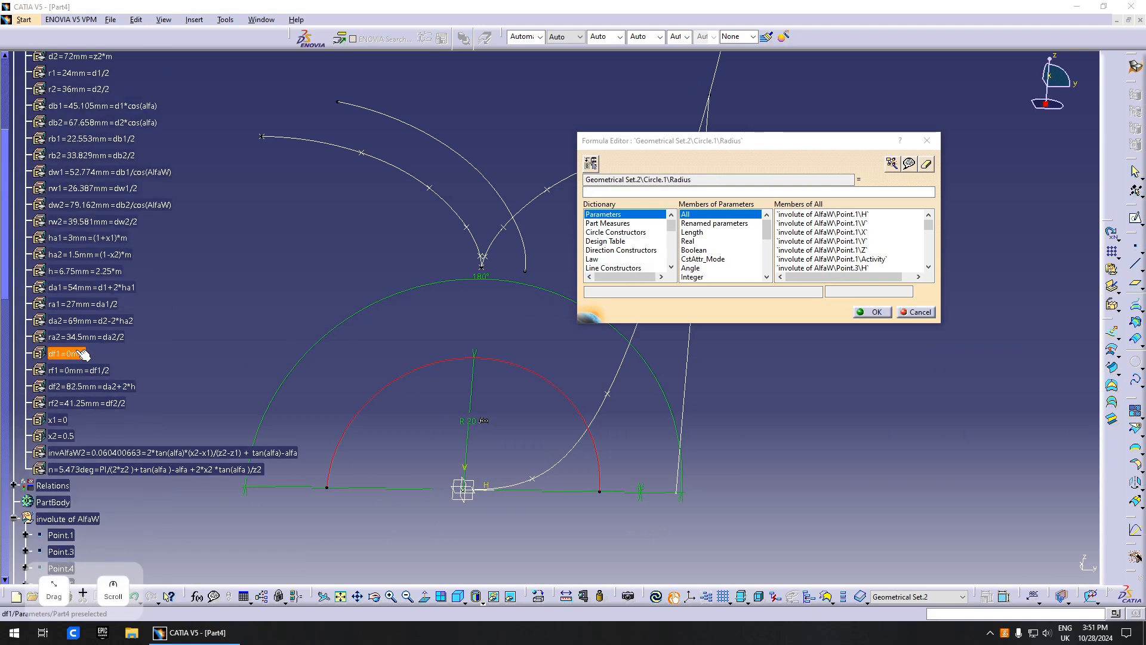
{"action": "scroll", "coordinate": [89, 275], "scroll_direction": "up", "scroll_amount": 1}
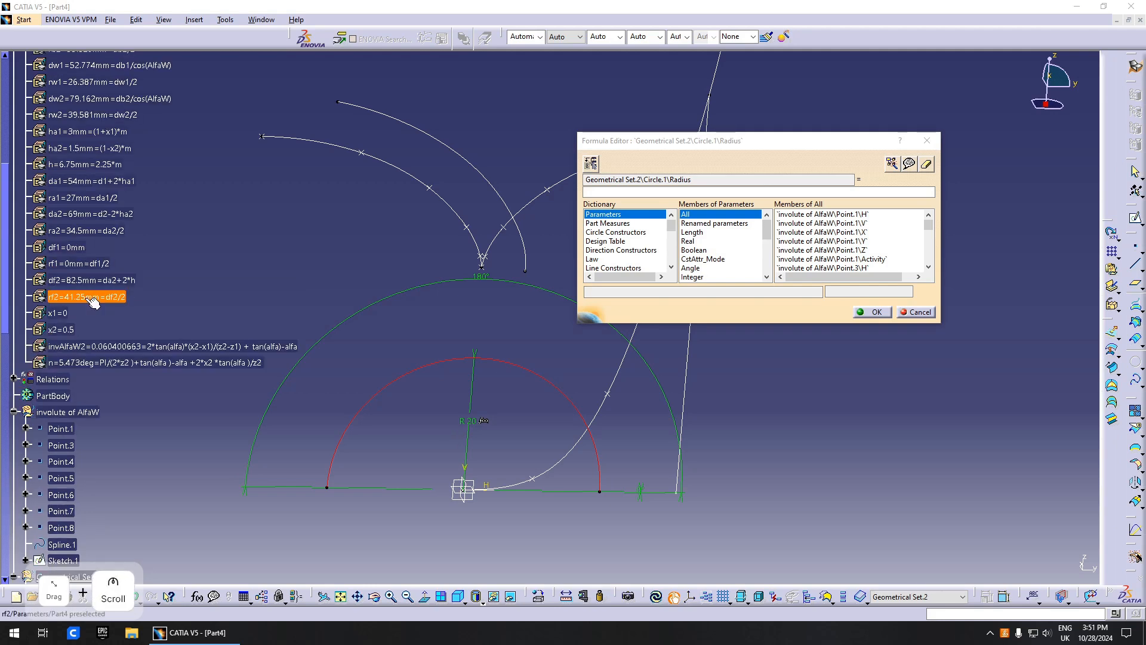
{"action": "left_click", "coordinate": [115, 297]}
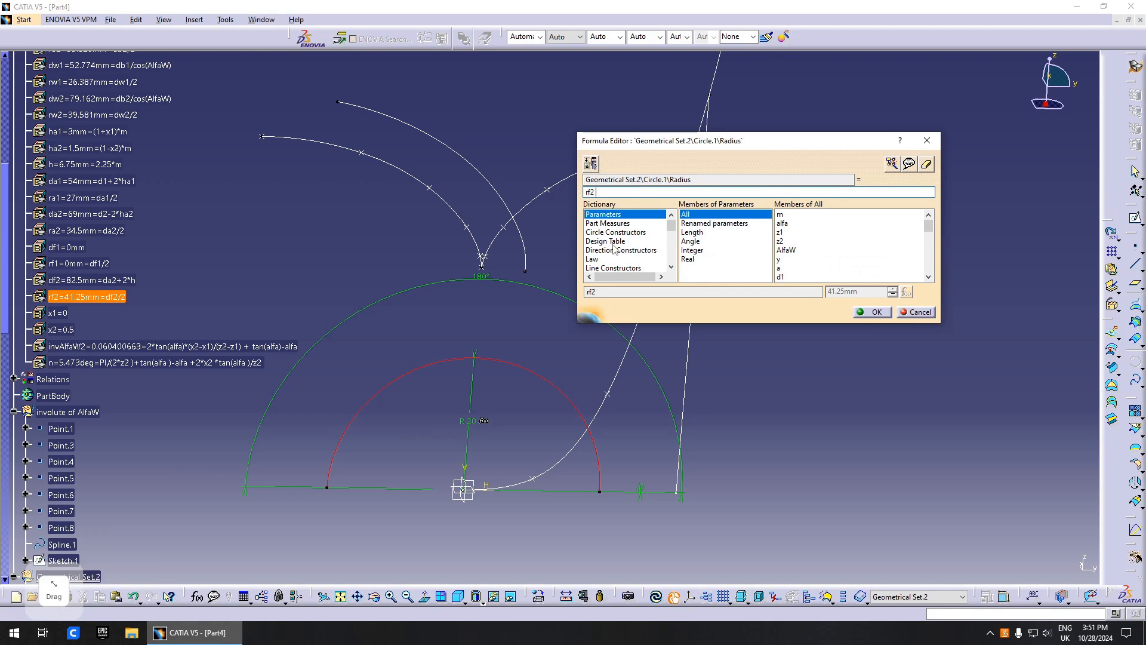
{"action": "left_click", "coordinate": [876, 314]}
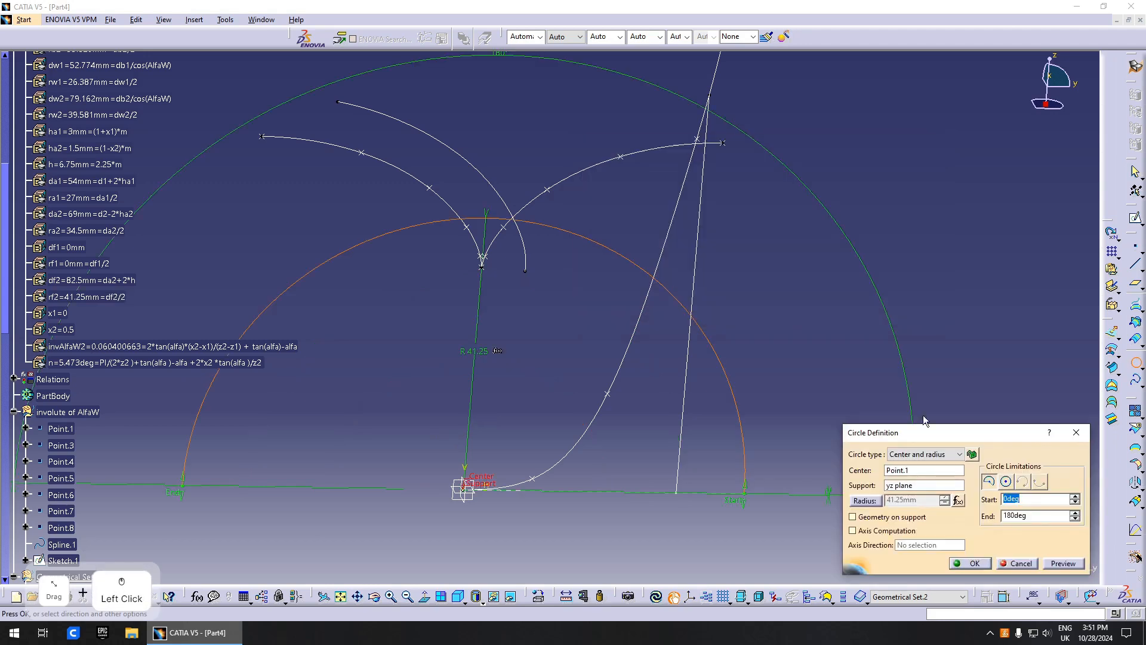
{"action": "left_click", "coordinate": [1010, 481]}
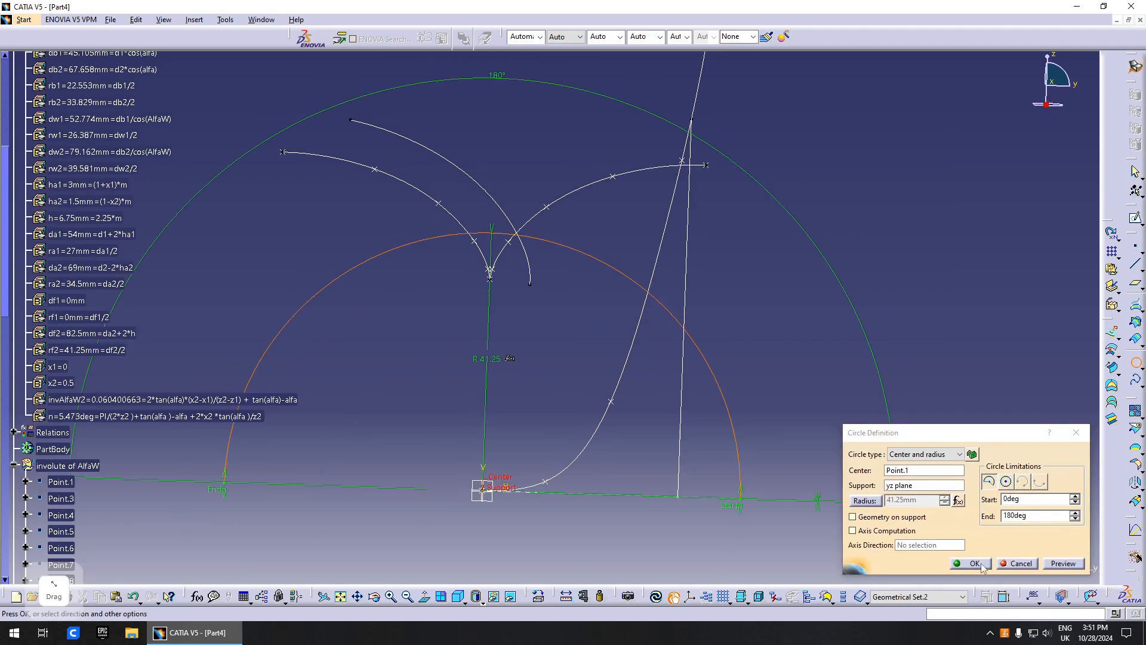
{"action": "left_click", "coordinate": [981, 565]}
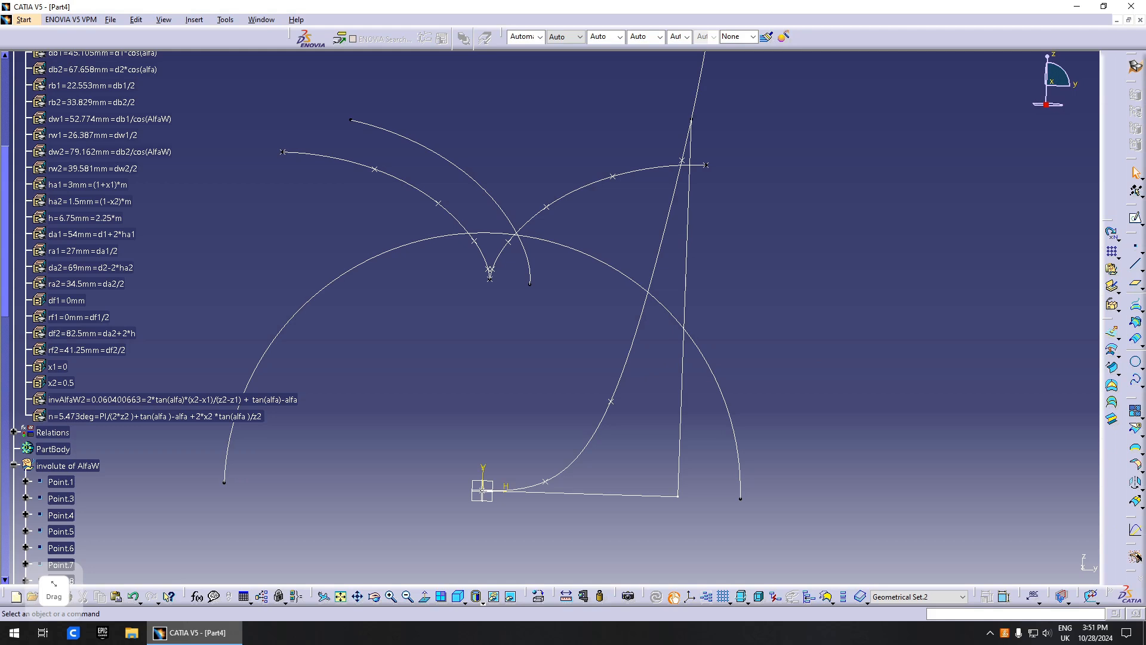
Step: Create a second 0 to 180 degree arc centered on Point.1 on the yz plane, its radius driven by ra2
{"action": "left_click", "coordinate": [1134, 360]}
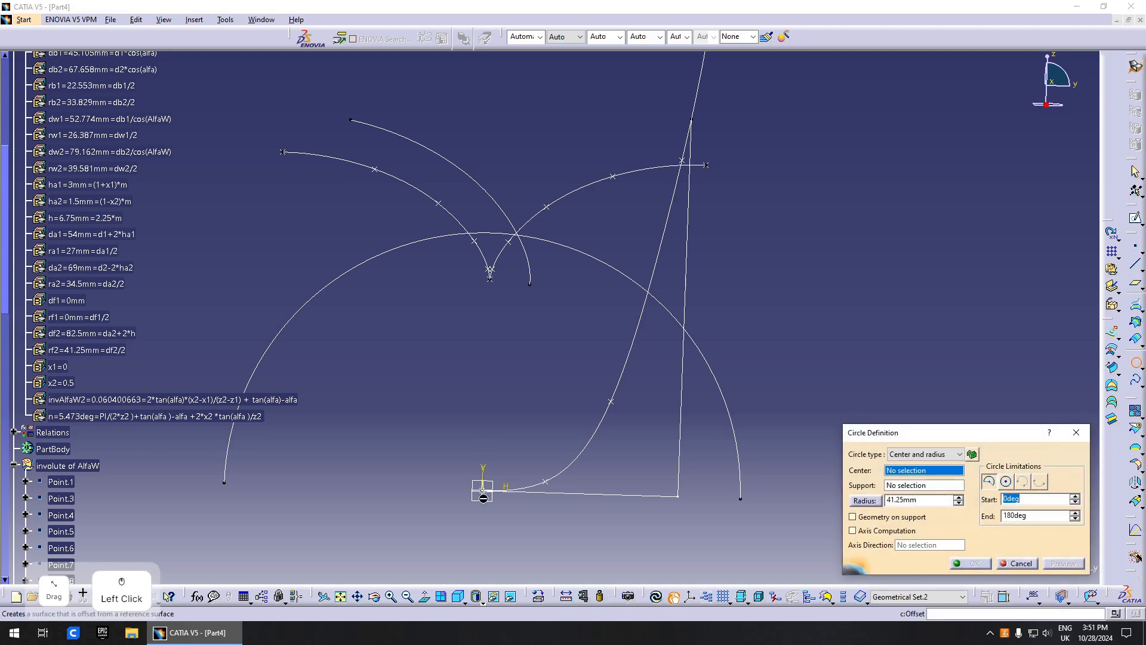
{"action": "left_click", "coordinate": [59, 481]}
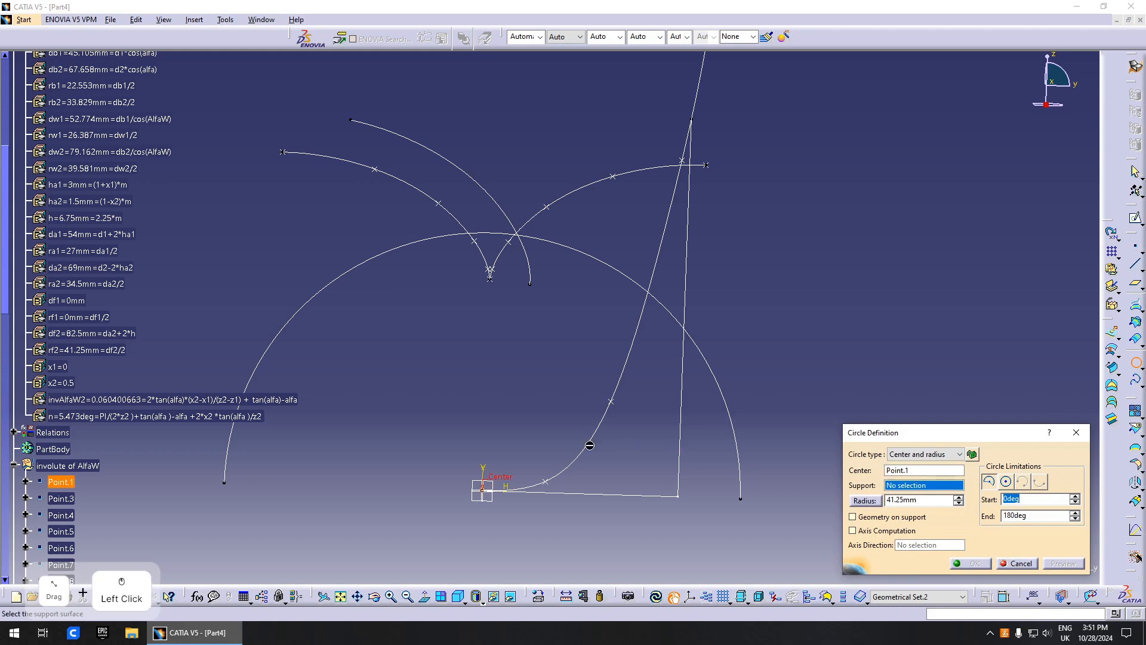
{"action": "left_click", "coordinate": [495, 503]}
{"action": "left_click", "coordinate": [495, 503]}
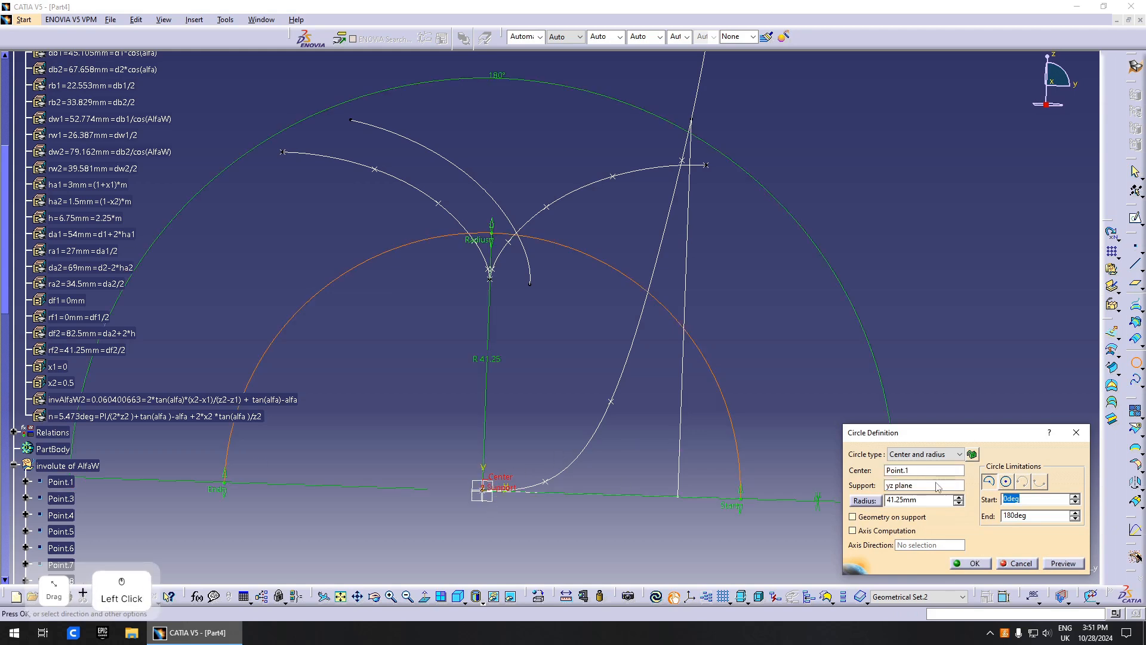
{"action": "right_click", "coordinate": [904, 499]}
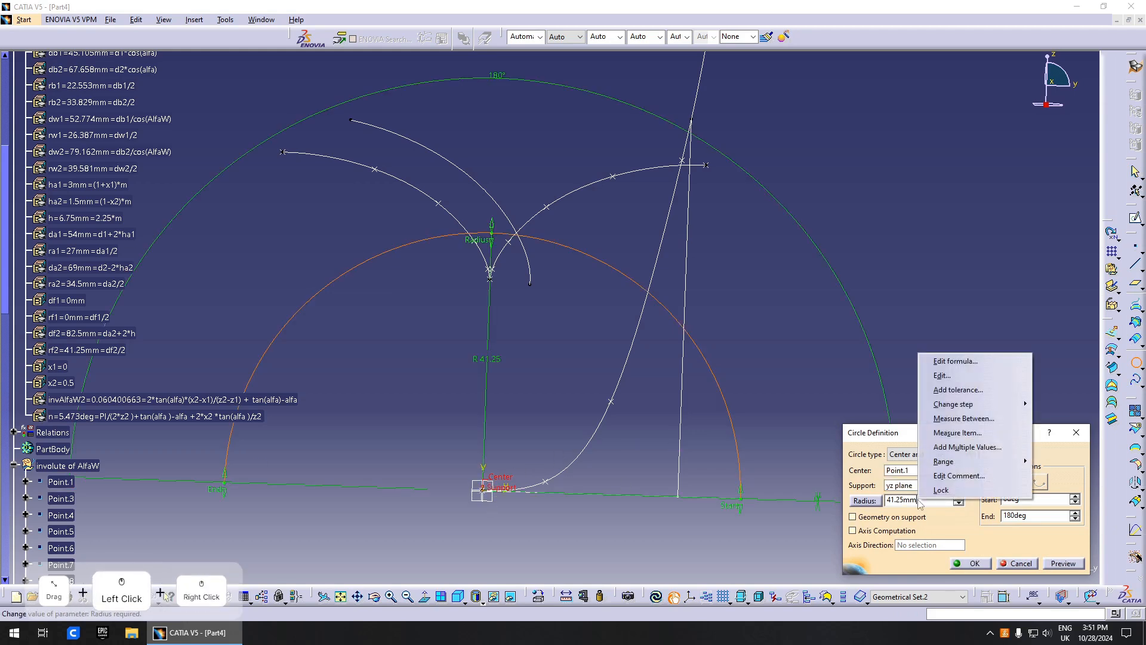
{"action": "left_click", "coordinate": [954, 360]}
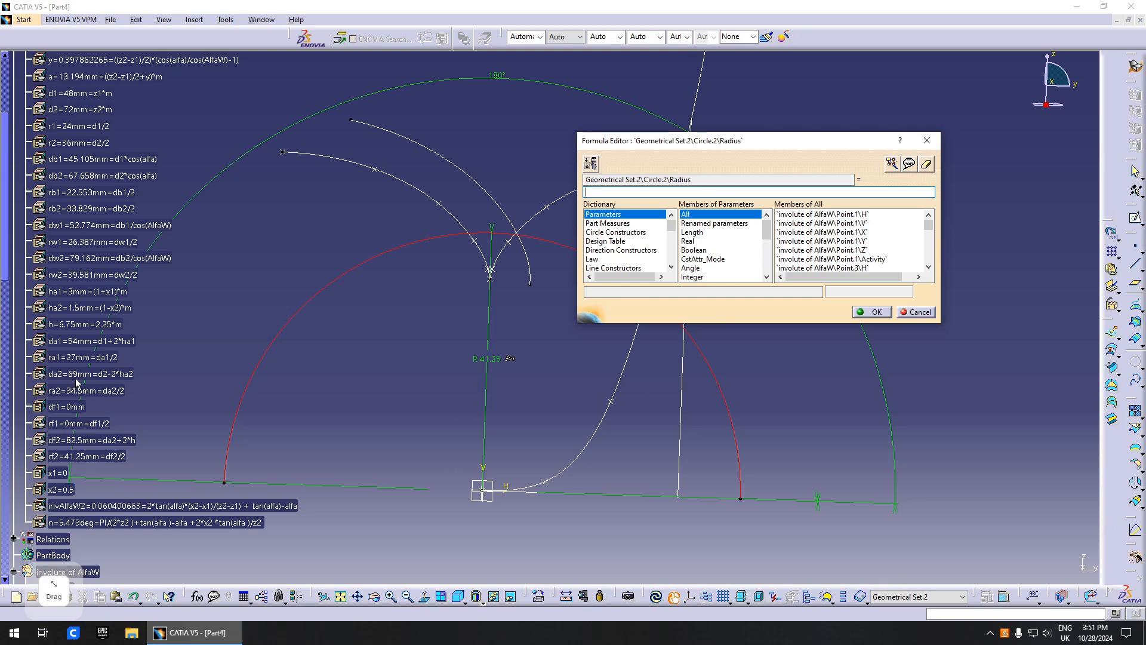
{"action": "left_click", "coordinate": [90, 391]}
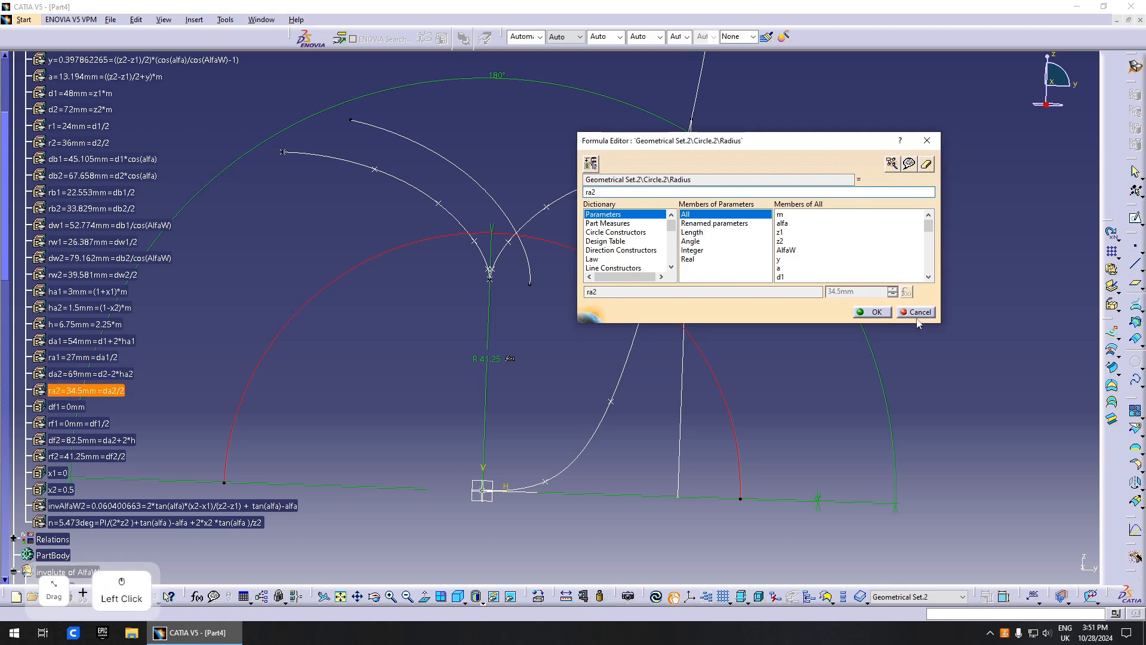
{"action": "left_click", "coordinate": [872, 312]}
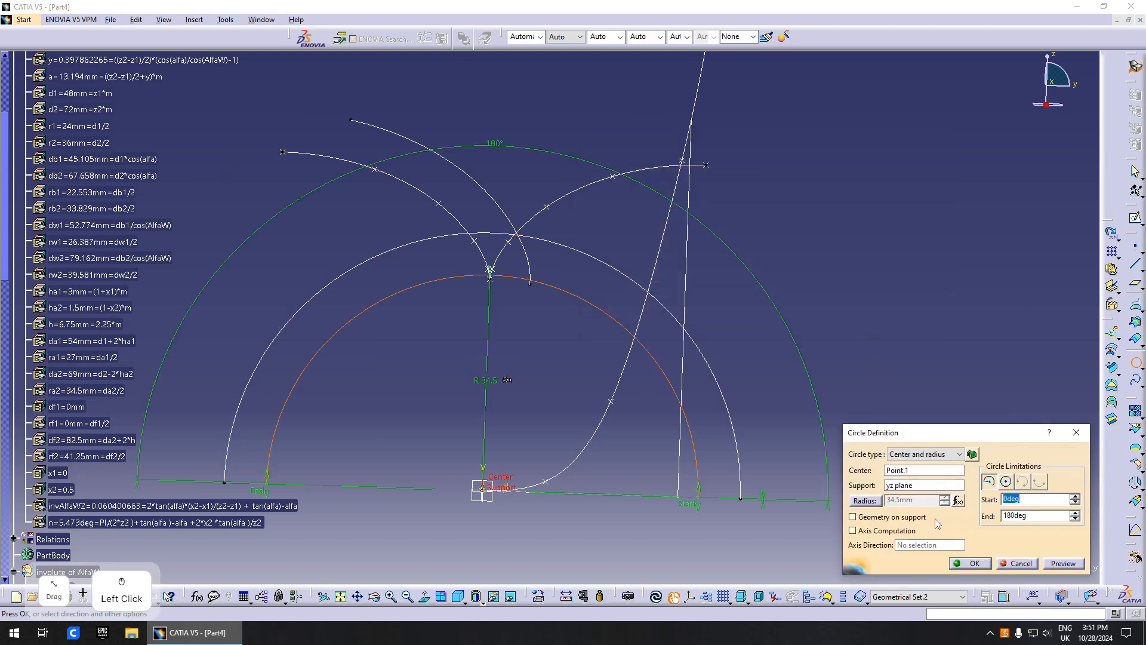
{"action": "left_click", "coordinate": [970, 563]}
Step: Set up a third circle on the yz plane centered on Point.1 and make it a whole circle
{"action": "scroll", "coordinate": [615, 346], "scroll_direction": "up", "scroll_amount": 3}
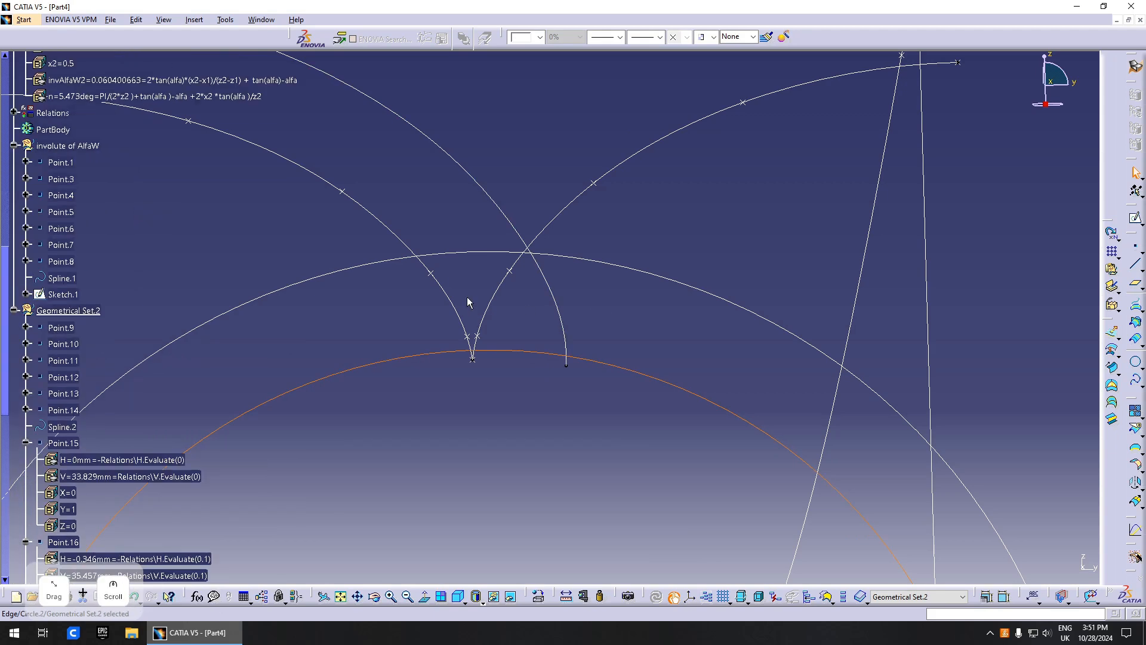
{"action": "left_click", "coordinate": [570, 409]}
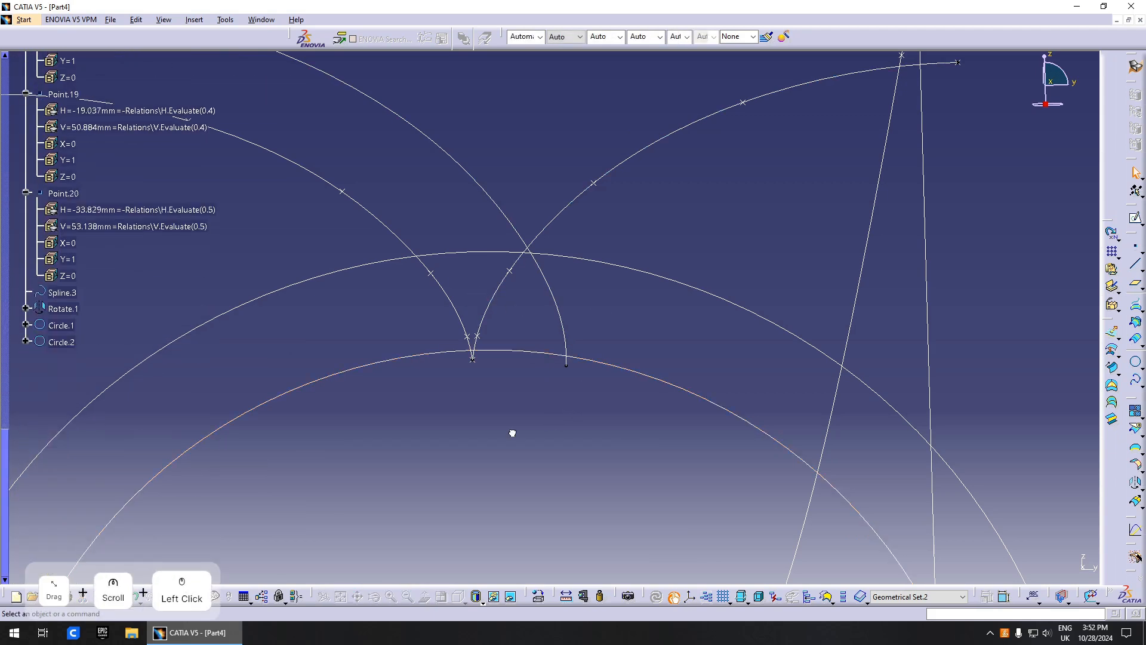
{"action": "left_click", "coordinate": [49, 342]}
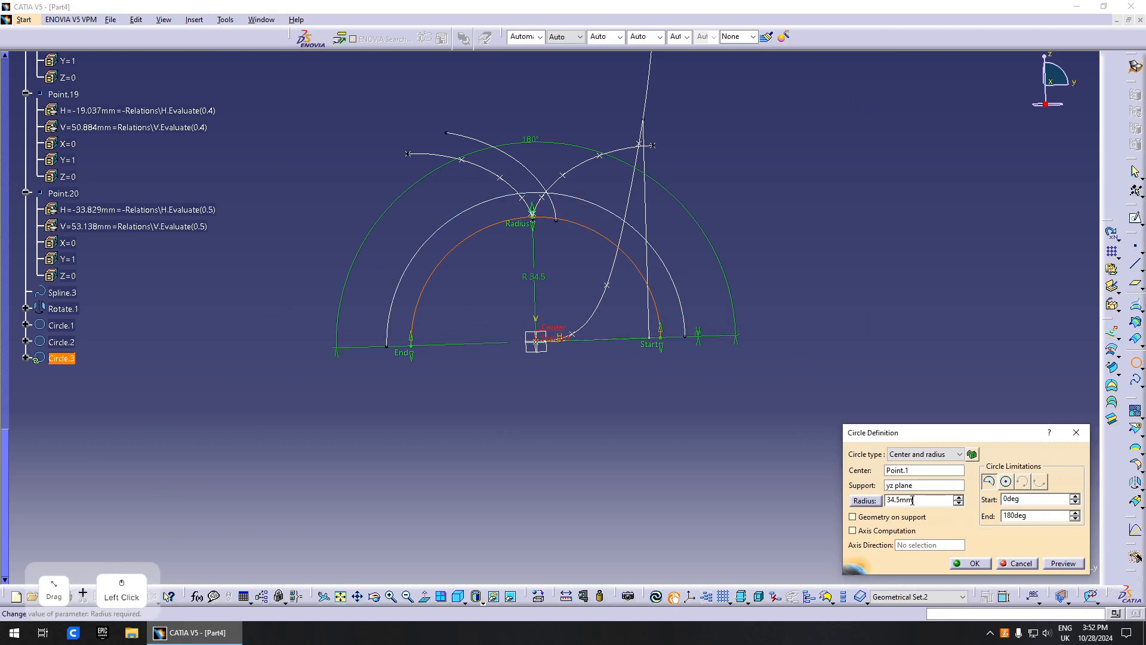
{"action": "left_click", "coordinate": [1005, 481]}
Step: Drive the whole circle's radius with the formula rf2+2*m and accept the circle
{"action": "right_click", "coordinate": [919, 499]}
{"action": "left_click", "coordinate": [955, 362]}
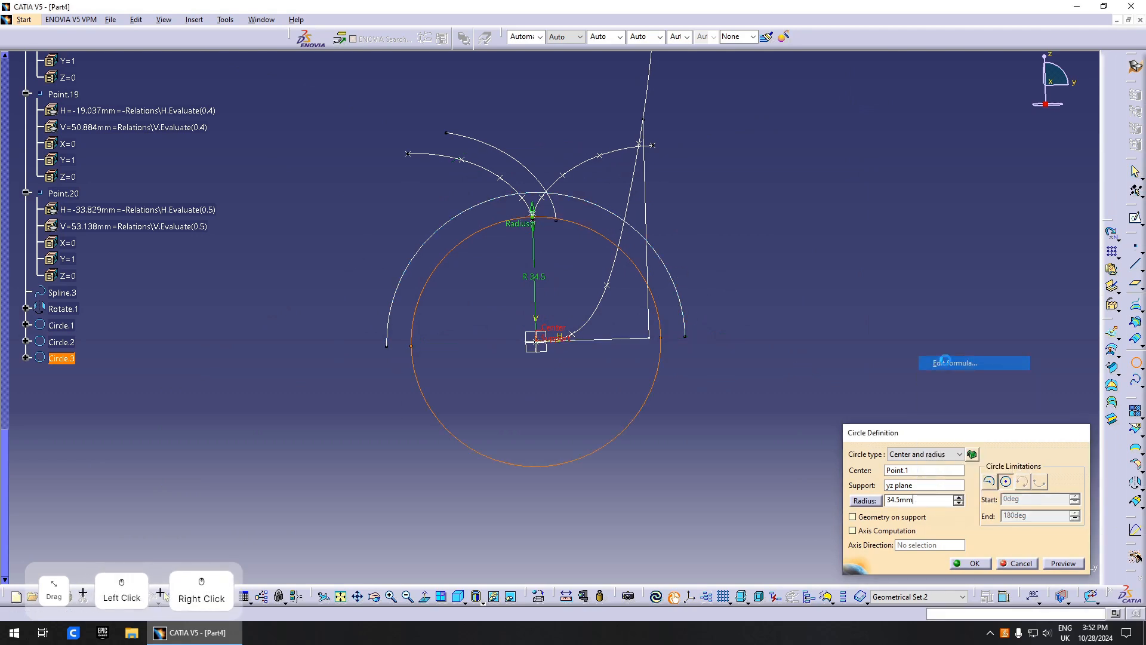
{"action": "scroll", "coordinate": [297, 343], "scroll_direction": "up", "scroll_amount": 15}
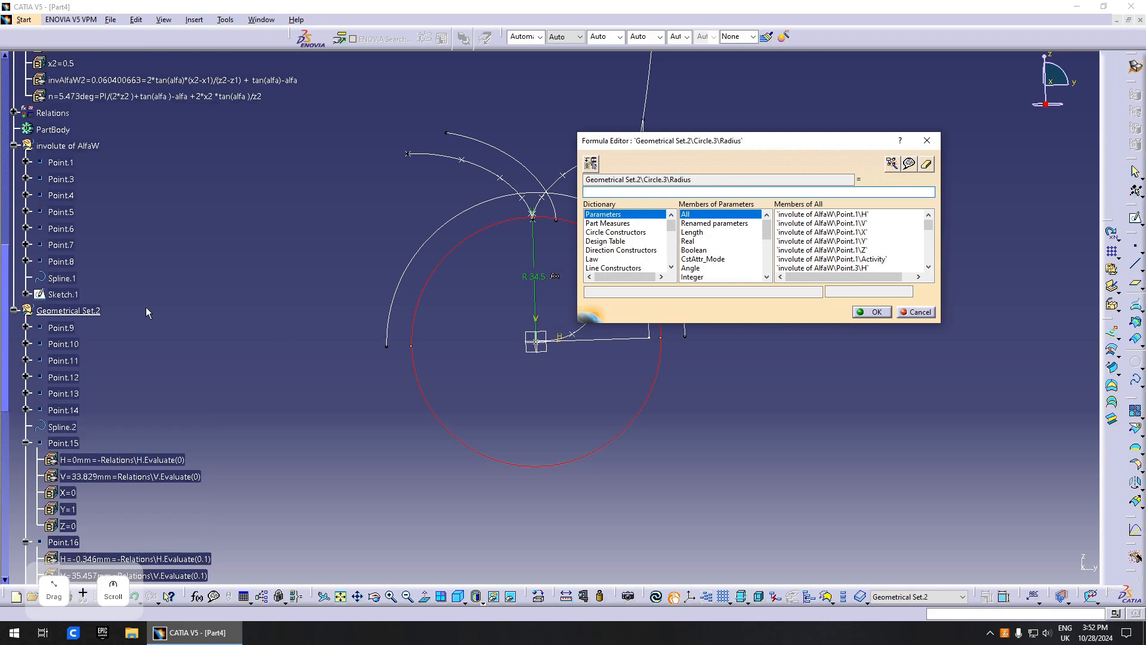
{"action": "scroll", "coordinate": [145, 307], "scroll_direction": "up", "scroll_amount": 5}
{"action": "left_click", "coordinate": [96, 243]}
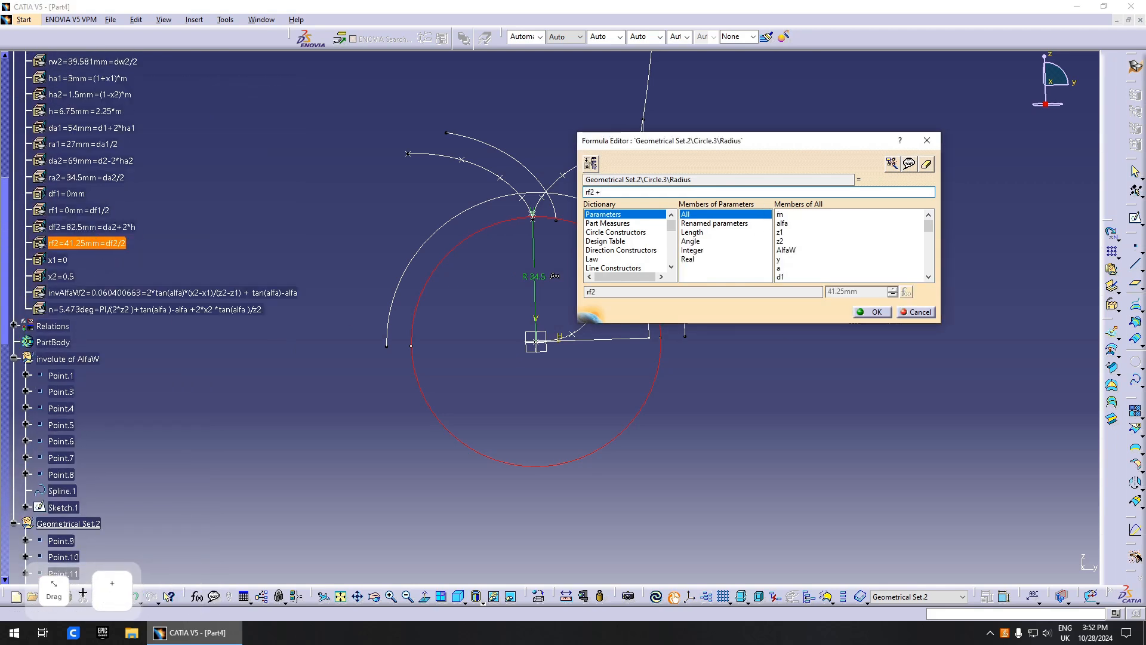
{"action": "type", "text": "+2*"}
{"action": "scroll", "coordinate": [242, 221], "scroll_direction": "up", "scroll_amount": 10}
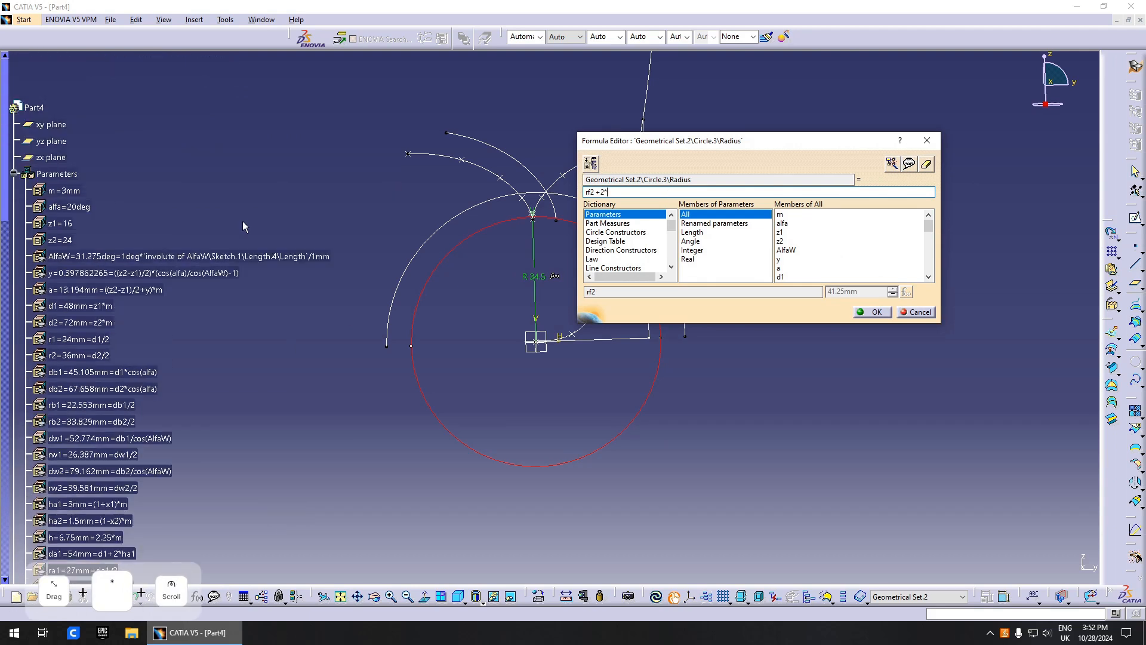
{"action": "left_click", "coordinate": [63, 243]}
{"action": "left_click", "coordinate": [873, 312]}
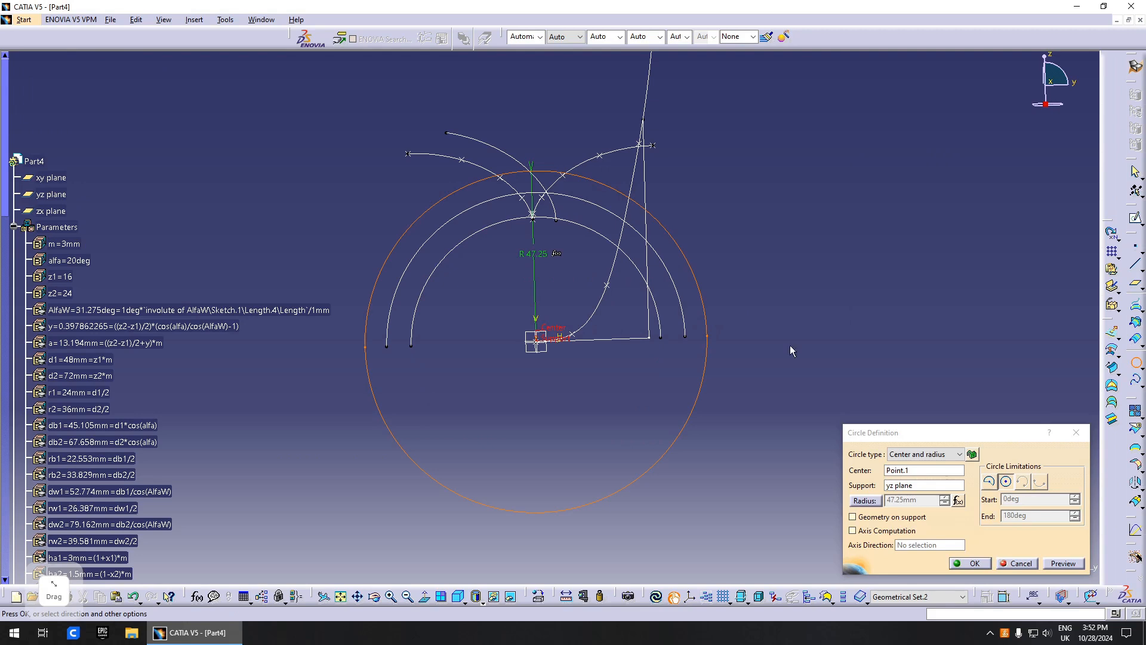
{"action": "left_click", "coordinate": [974, 564]}
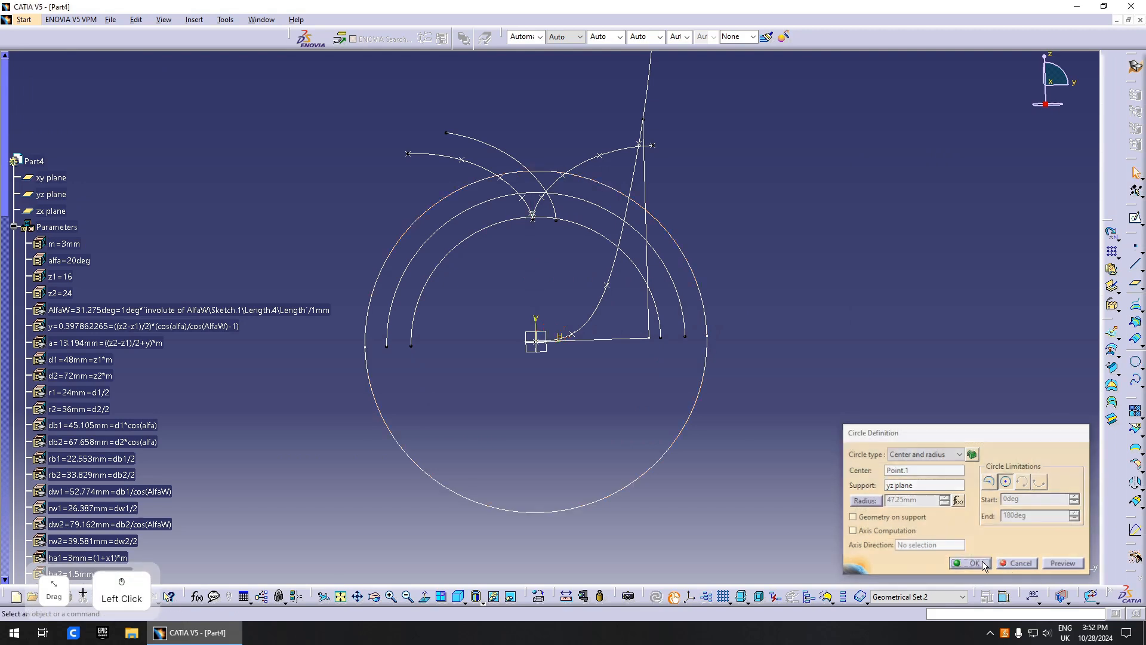
Step: Start a Corner On Support between Spline.2 and the rf2 arc Circle.1
{"action": "mouse_move", "coordinate": [647, 342]}
{"action": "middle_mouse_down"}
{"action": "mouse_move", "coordinate": [555, 287]}
{"action": "mouse_move", "coordinate": [550, 311]}
{"action": "mouse_move", "coordinate": [588, 358]}
{"action": "middle_mouse_up"}
{"action": "left_click", "coordinate": [577, 361]}
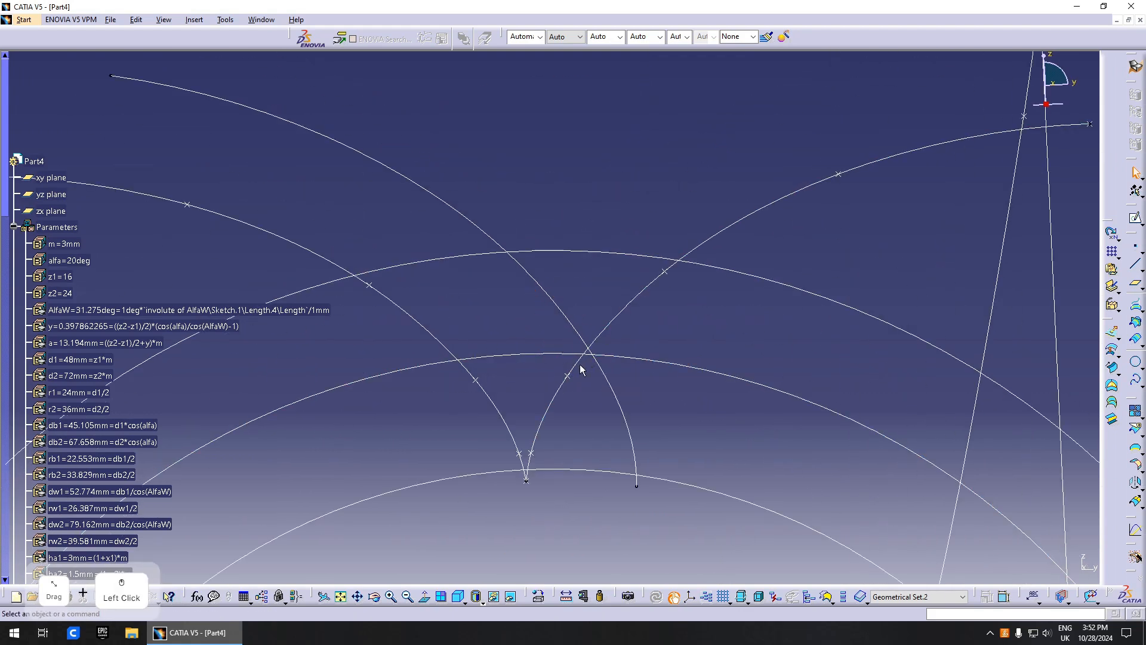
{"action": "middle_click_drag", "start_coordinate": [633, 427], "coordinate": [637, 406]}
{"action": "left_click", "coordinate": [803, 432]}
{"action": "scroll", "coordinate": [808, 434], "scroll_direction": "up", "scroll_amount": 1}
{"action": "middle_click_drag", "start_coordinate": [809, 432], "coordinate": [784, 451]}
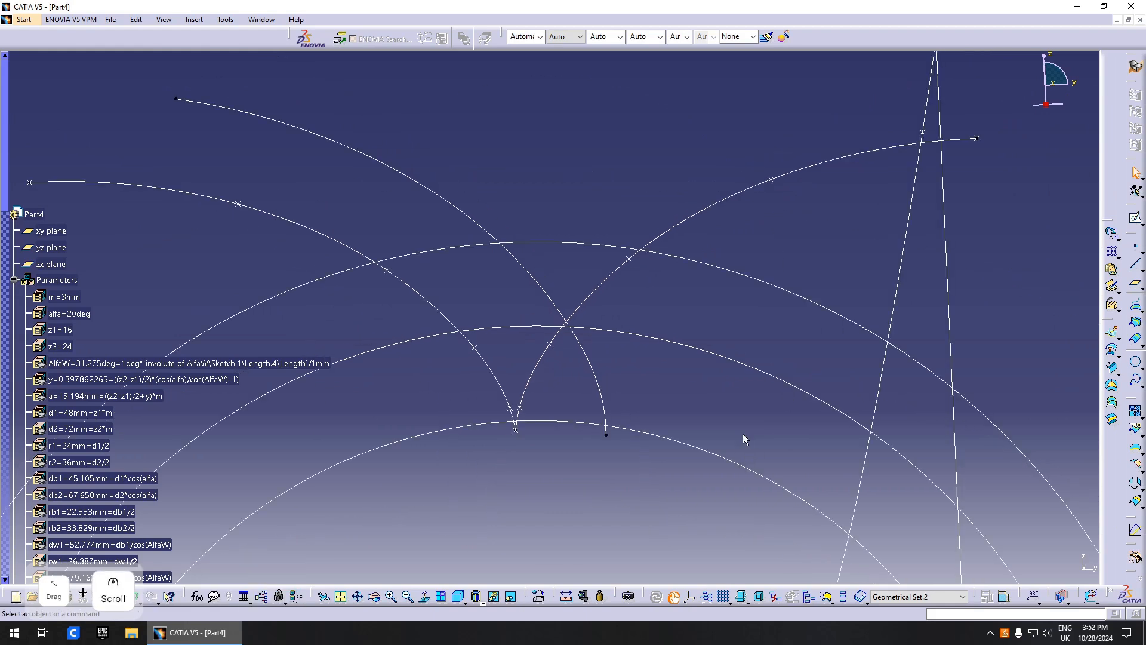
{"action": "middle_click_drag", "start_coordinate": [716, 424], "coordinate": [717, 422]}
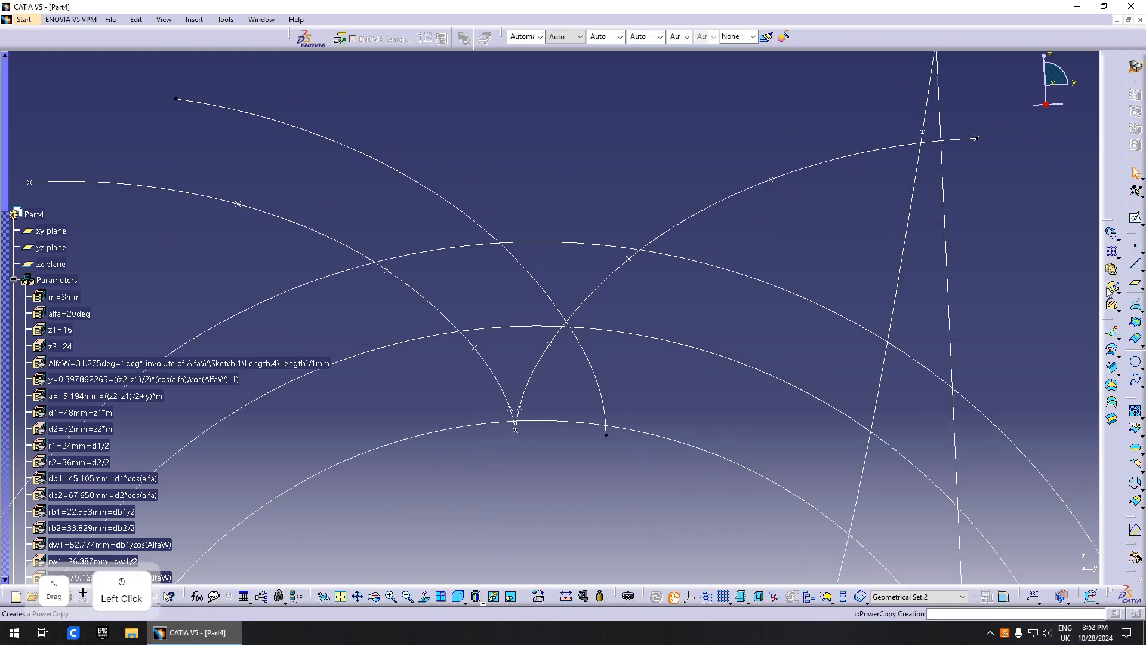
{"action": "left_click", "coordinate": [1128, 447]}
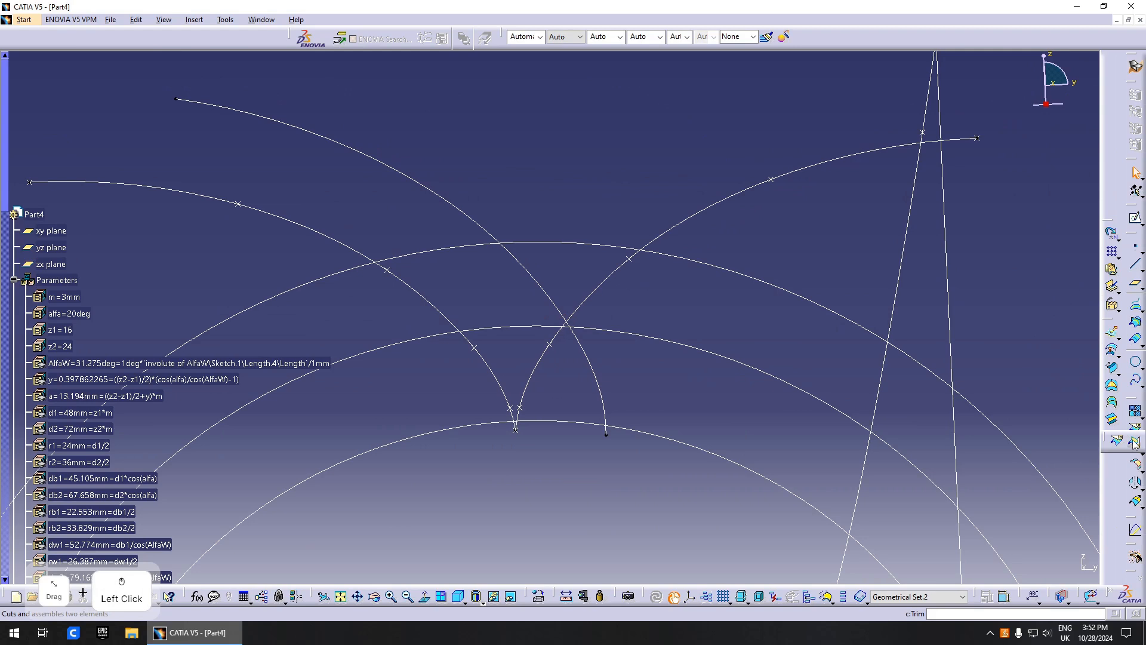
{"action": "left_click", "coordinate": [1137, 377]}
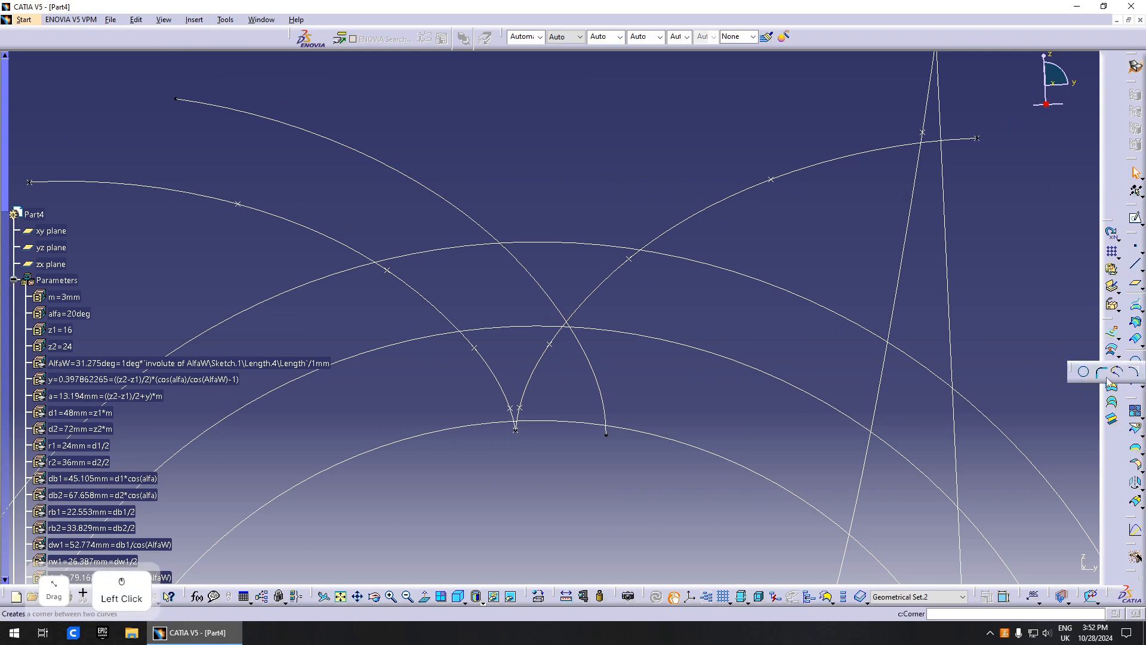
{"action": "left_click", "coordinate": [560, 333]}
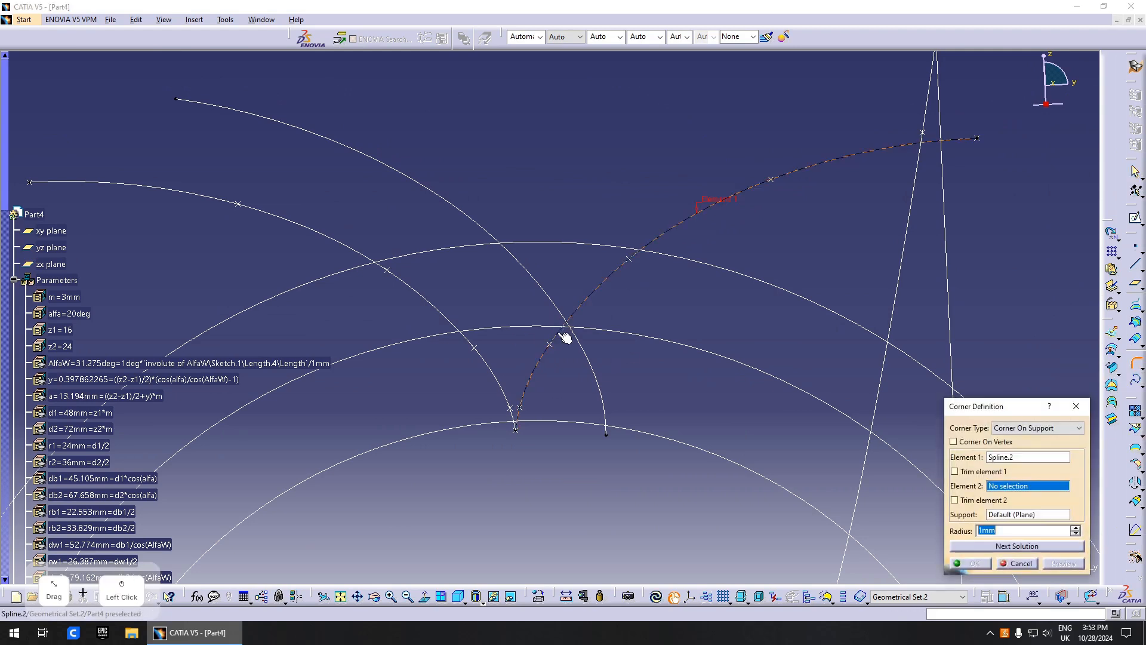
{"action": "middle_click_drag", "start_coordinate": [560, 334], "coordinate": [616, 342]}
{"action": "left_click", "coordinate": [610, 344]}
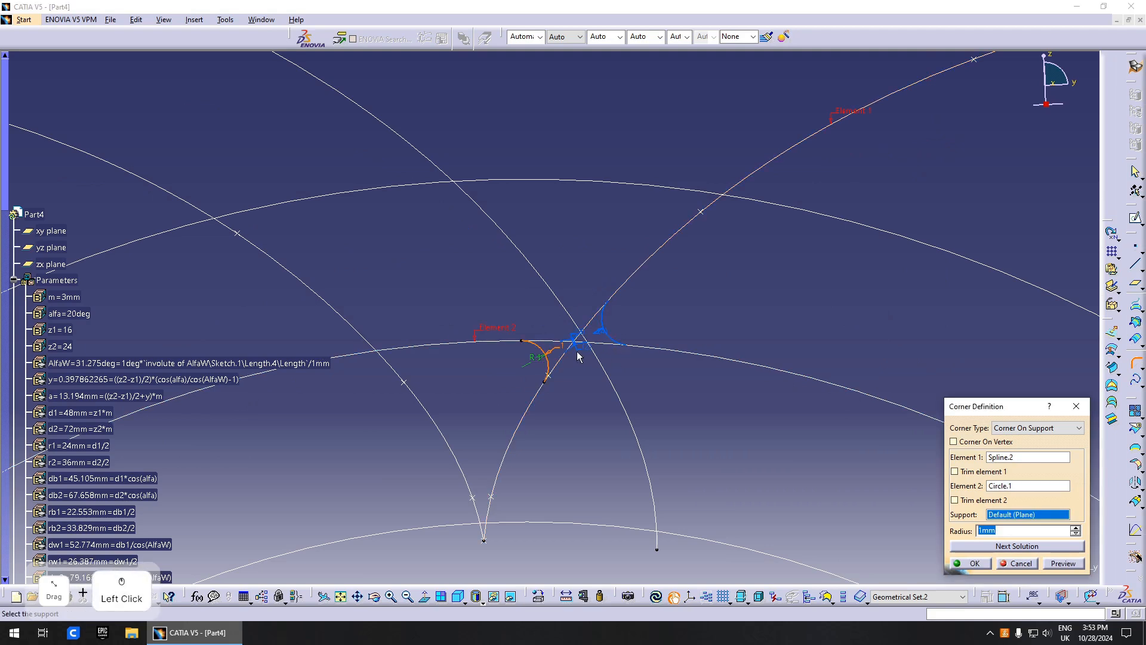
Step: Drive the corner's radius with the formula m*0.3
{"action": "right_click", "coordinate": [1028, 531]}
{"action": "left_click", "coordinate": [1035, 366]}
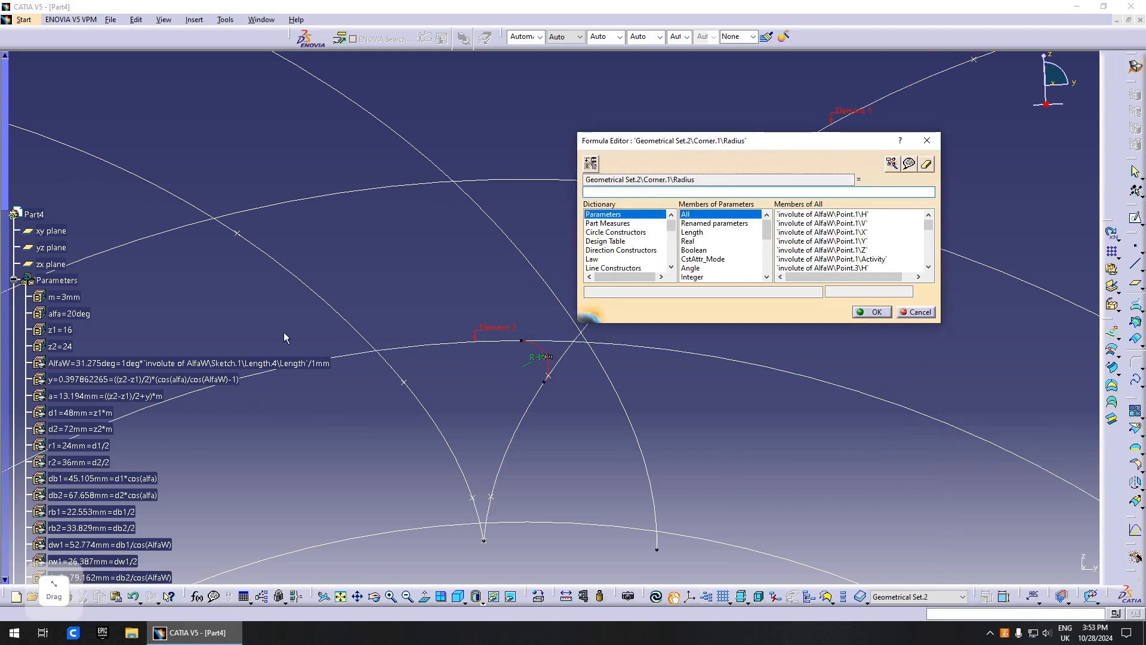
{"action": "scroll", "coordinate": [99, 302], "scroll_direction": "up", "scroll_amount": 3}
{"action": "left_click", "coordinate": [77, 354]}
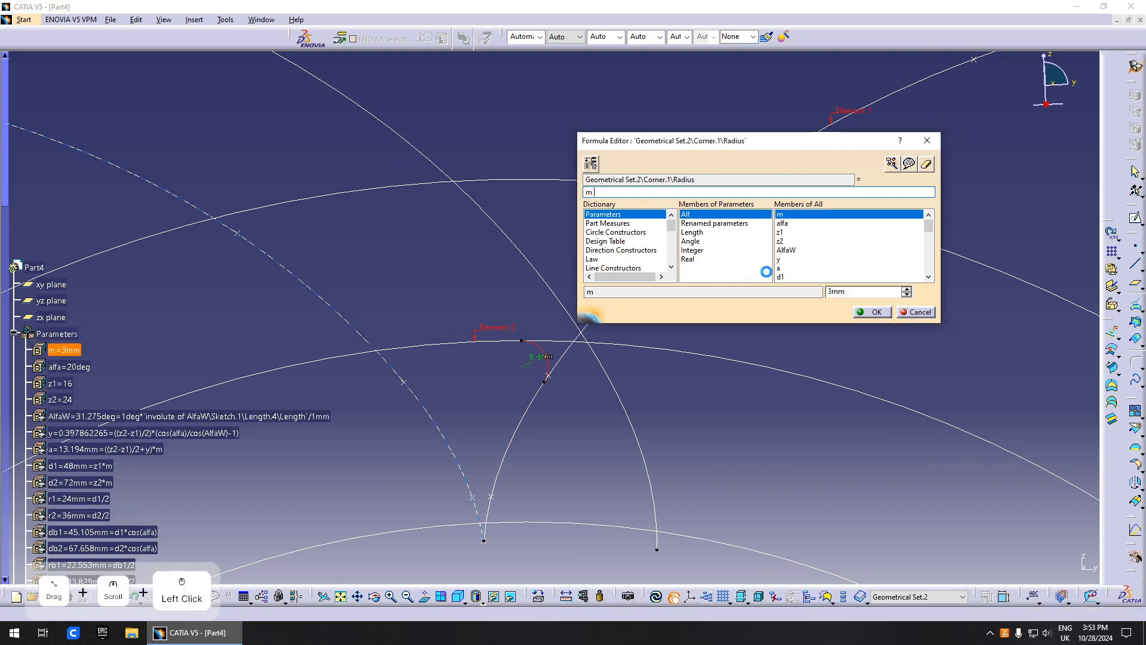
{"action": "type", "text": "*0.3"}
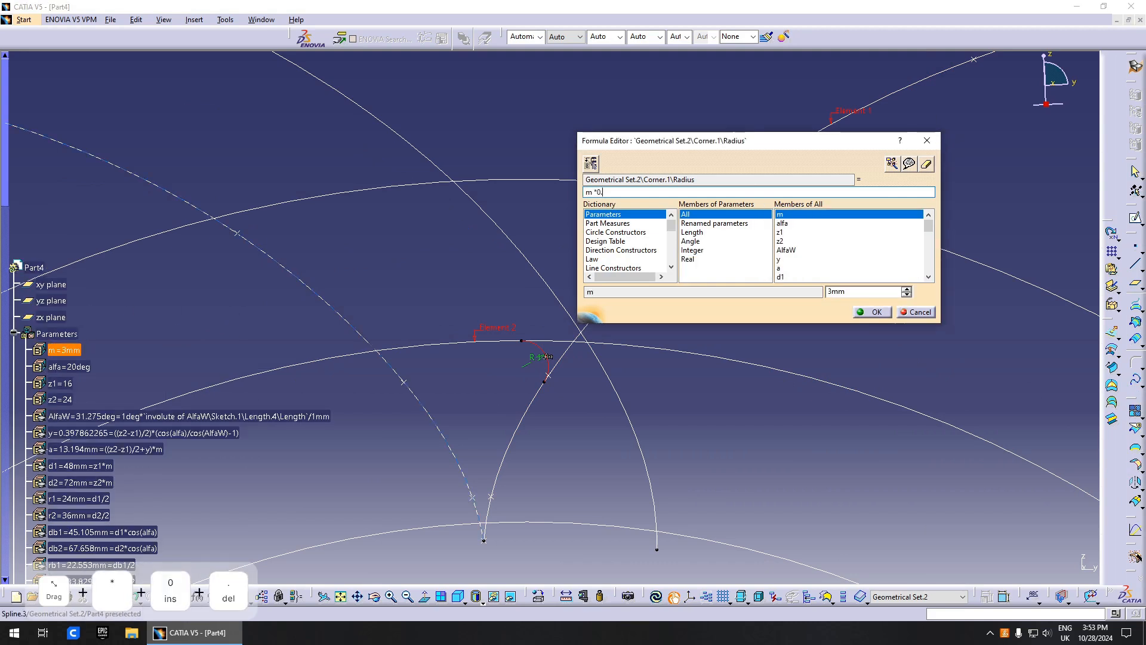
{"action": "key", "text": "Return"}
Step: Choose the corner solution just beneath the rf2 arc, inside the tooth space, and accept the corner
{"action": "left_click", "coordinate": [565, 345]}
{"action": "middle_click_drag", "start_coordinate": [566, 344], "coordinate": [624, 295]}
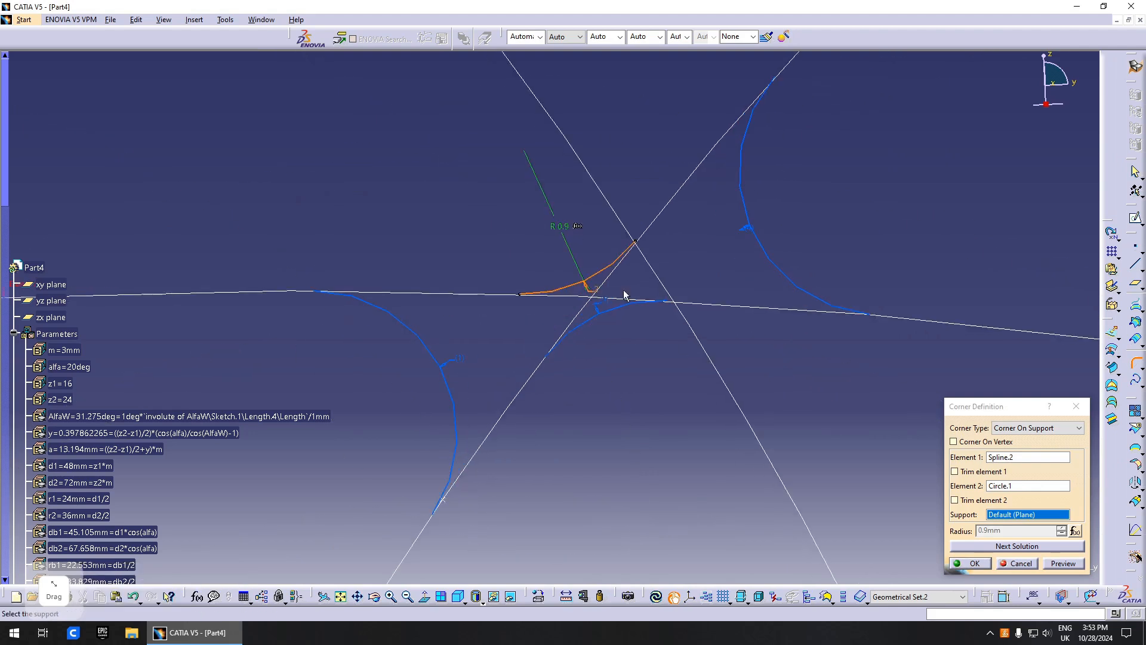
{"action": "left_click", "coordinate": [618, 312]}
{"action": "middle_click_drag", "start_coordinate": [704, 314], "coordinate": [752, 388]}
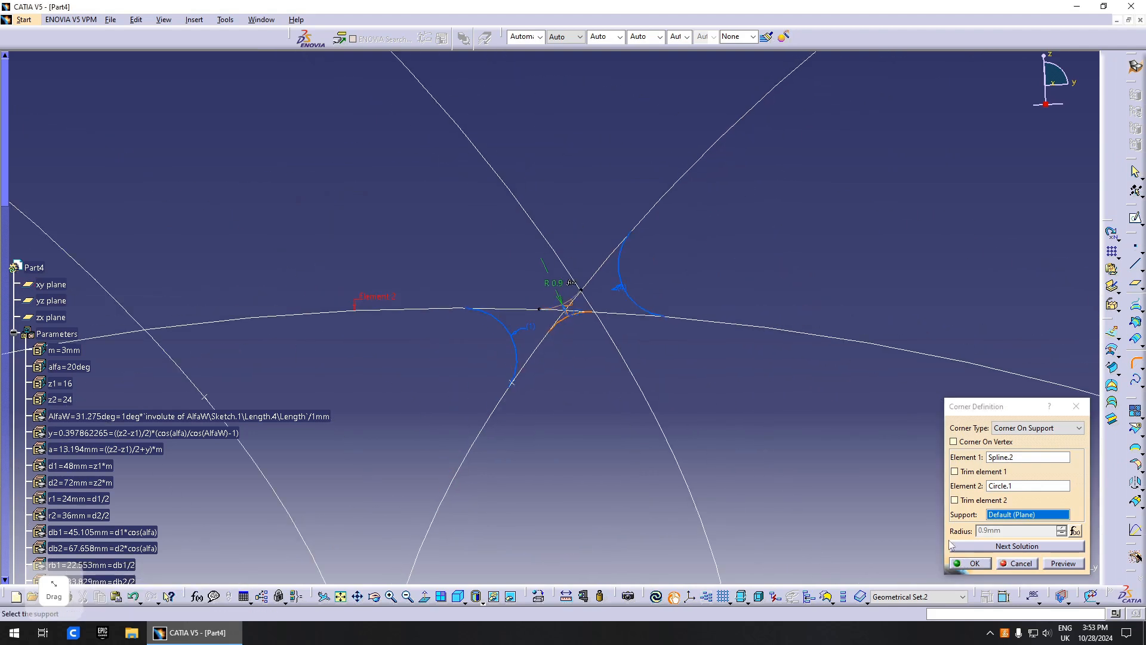
{"action": "left_click", "coordinate": [973, 563]}
Step: Edit the new corner so that it trims element 1, Spline.2, and accept the change
{"action": "double_click", "coordinate": [559, 310]}
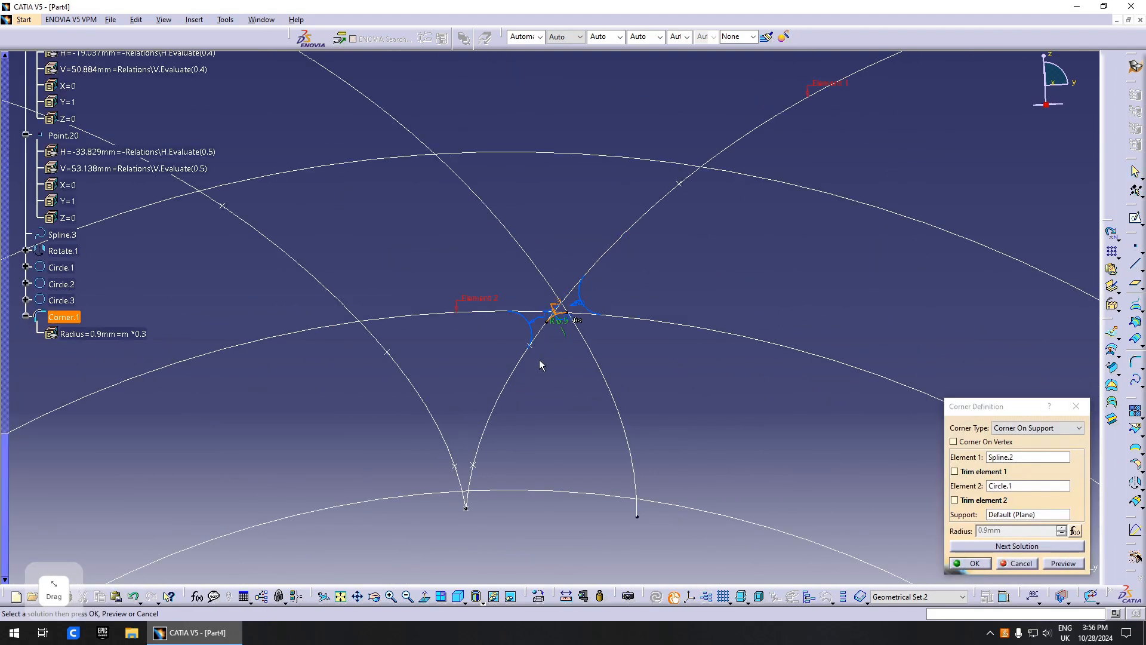
{"action": "middle_click_drag", "start_coordinate": [552, 327], "coordinate": [818, 373]}
{"action": "left_click", "coordinate": [979, 473]}
{"action": "middle_click_drag", "start_coordinate": [639, 389], "coordinate": [607, 270]}
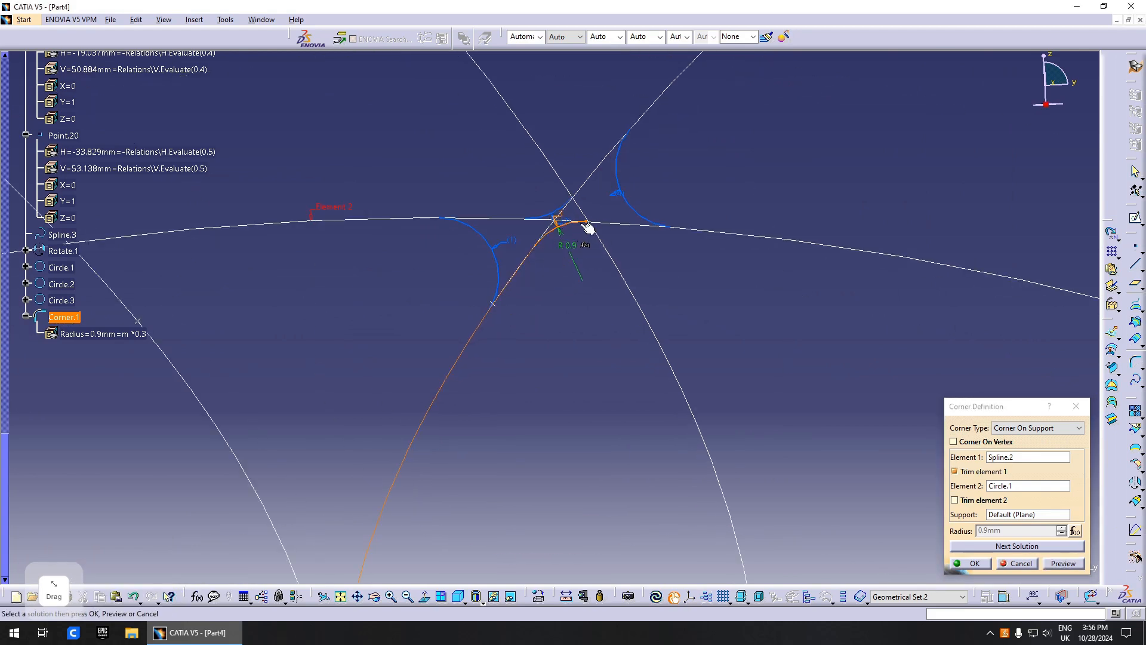
{"action": "middle_click_drag", "start_coordinate": [715, 328], "coordinate": [631, 304]}
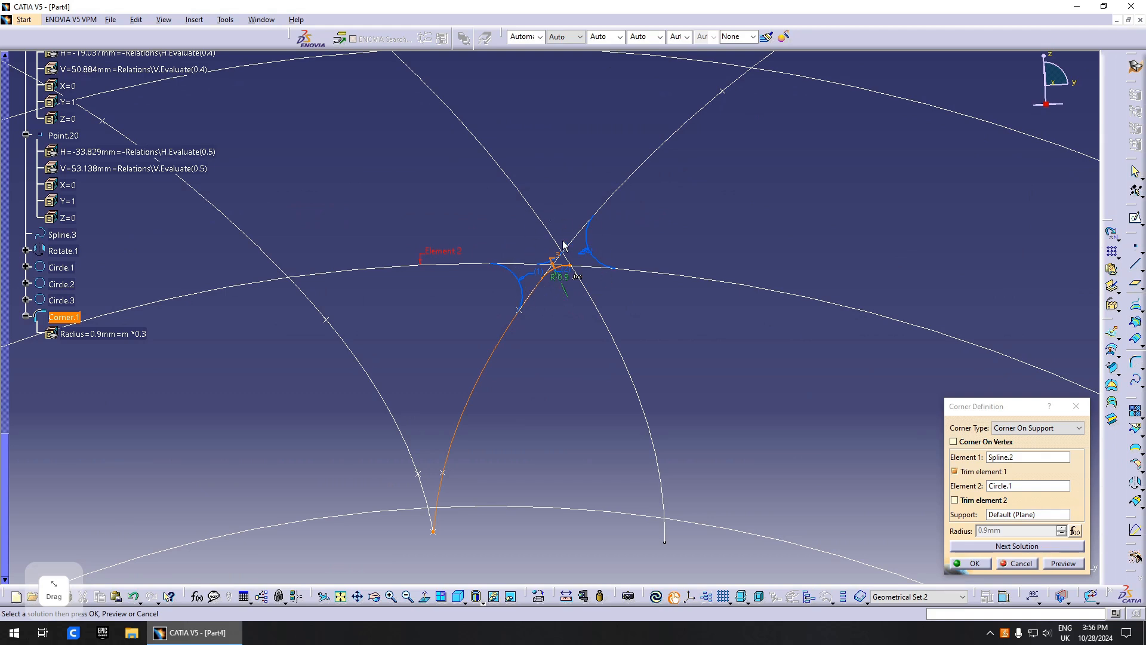
{"action": "middle_click_drag", "start_coordinate": [530, 288], "coordinate": [630, 322]}
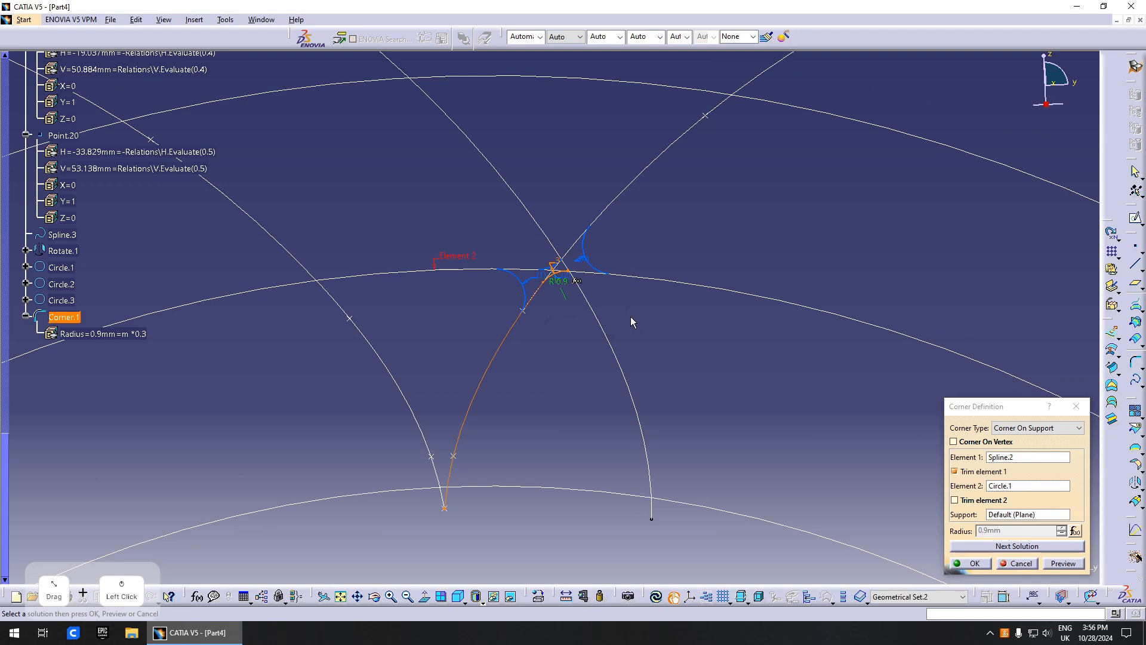
{"action": "middle_click_drag", "start_coordinate": [654, 375], "coordinate": [663, 412]}
{"action": "left_click", "coordinate": [984, 564]}
Step: Set the parameter z2 to 30 and update the part
{"action": "scroll", "coordinate": [176, 271], "scroll_direction": "up", "scroll_amount": 1}
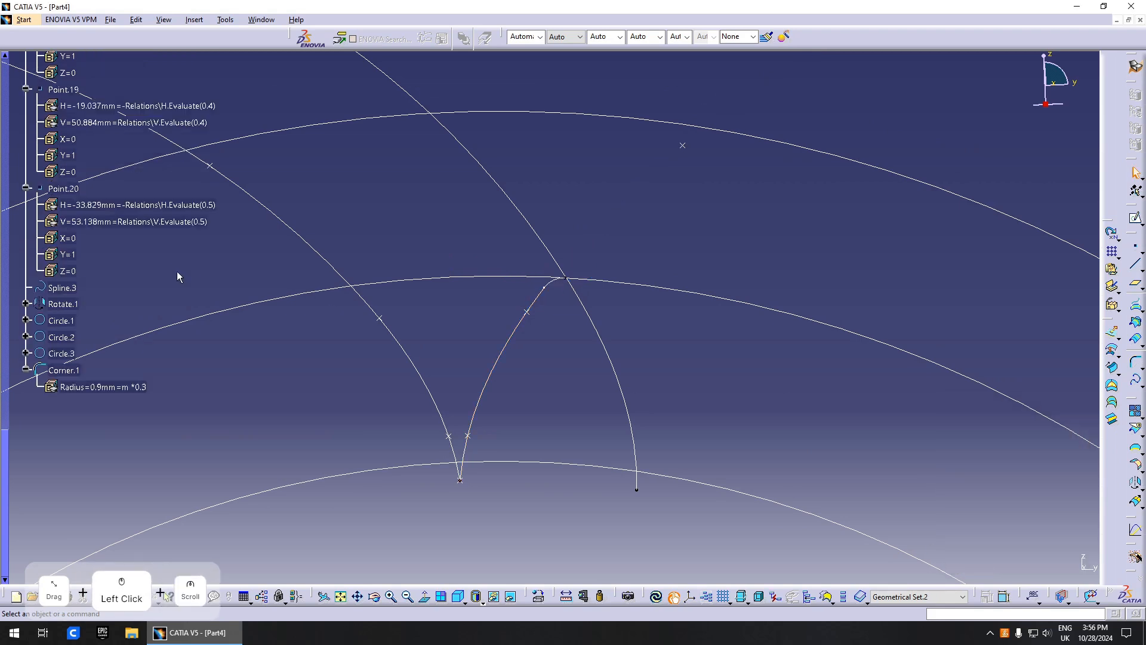
{"action": "scroll", "coordinate": [230, 326], "scroll_direction": "up", "scroll_amount": 10}
{"action": "left_click", "coordinate": [69, 148]}
{"action": "left_click", "coordinate": [63, 182], "text": "ctrl"}
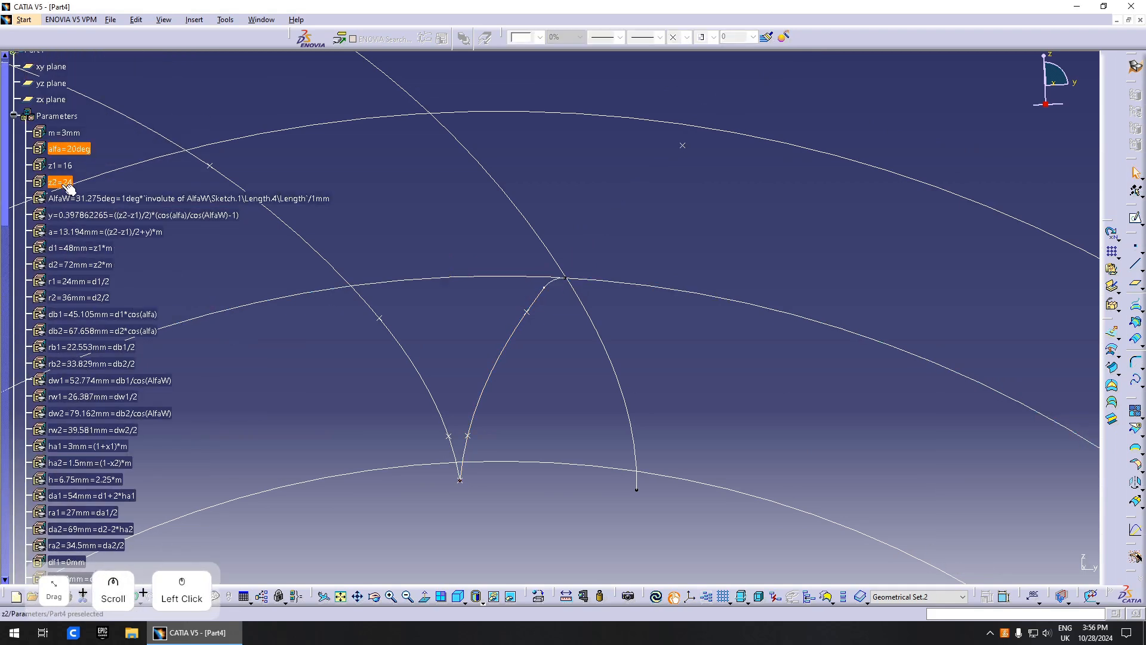
{"action": "double_click", "coordinate": [61, 182]}
{"action": "type", "text": "30"}
{"action": "key", "text": "Return"}
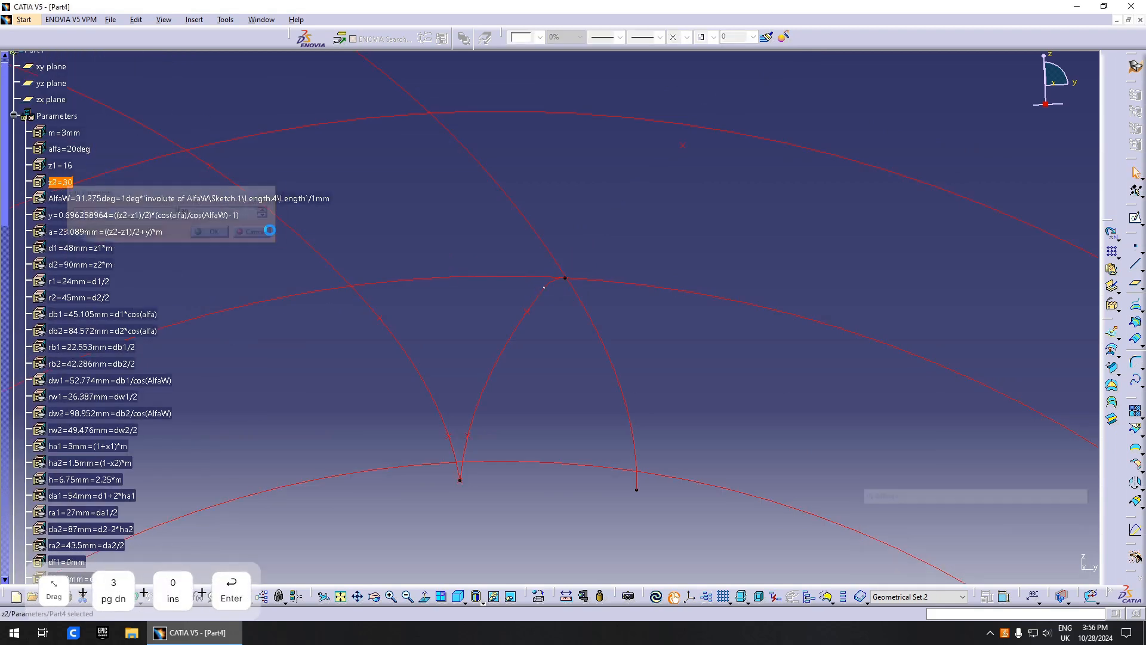
{"action": "key", "text": "ctrl+u"}
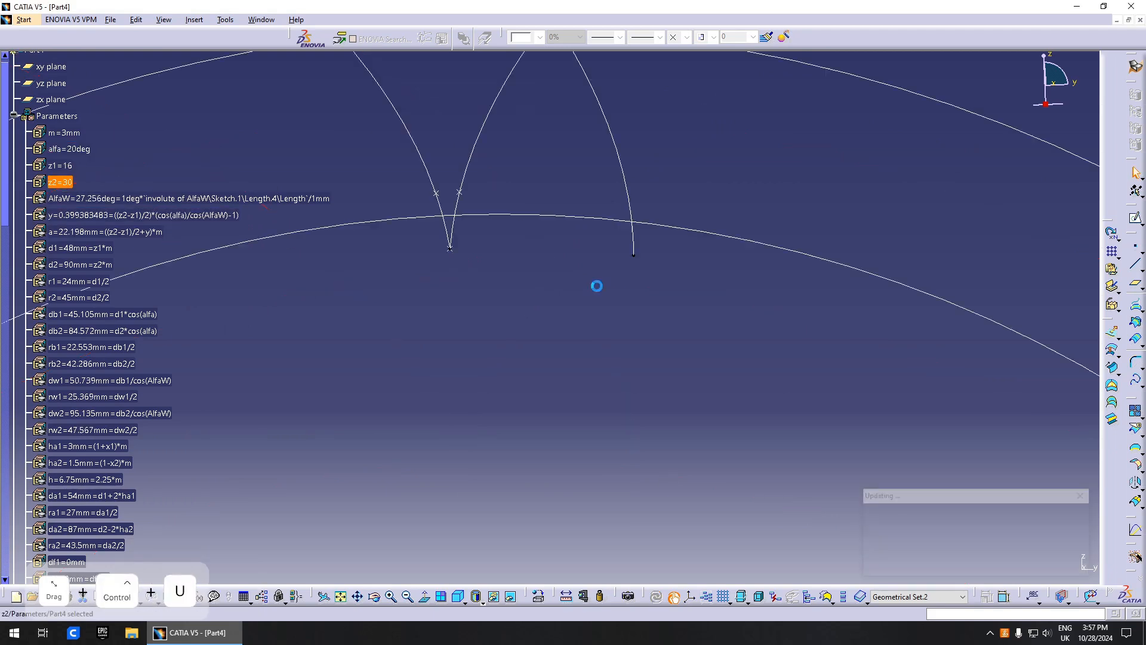
Step: Change the radius formula of Corner.1 to m*0.2 and update the part
{"action": "middle_click_drag", "start_coordinate": [576, 299], "coordinate": [618, 237]}
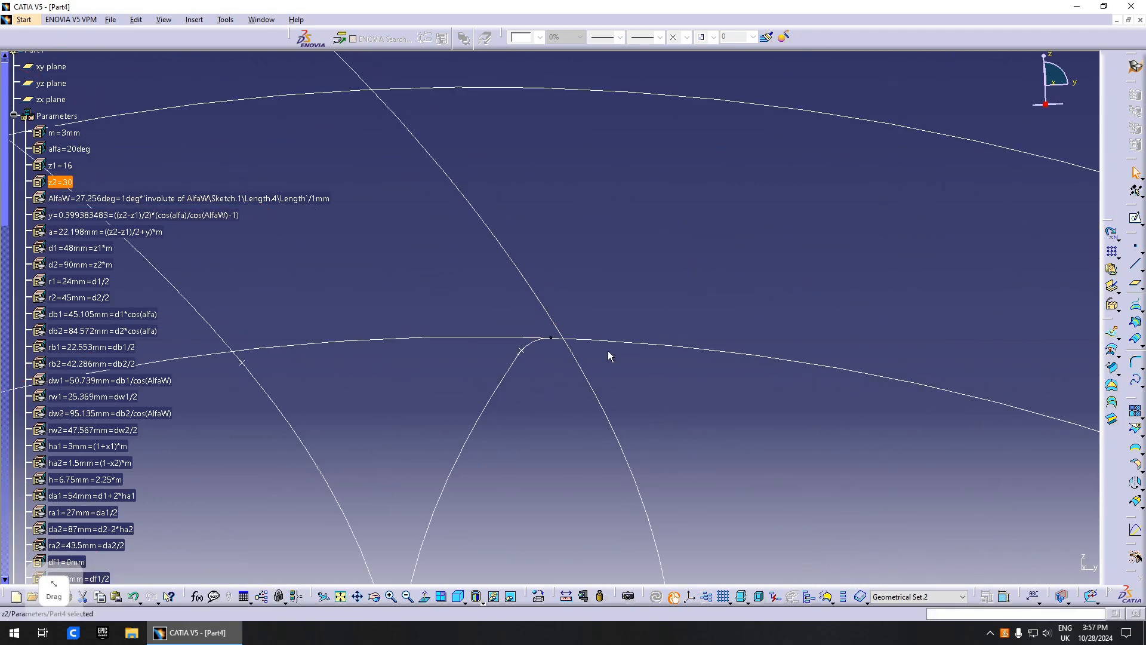
{"action": "left_click", "coordinate": [544, 346]}
{"action": "right_click", "coordinate": [542, 346]}
{"action": "left_click", "coordinate": [574, 350]}
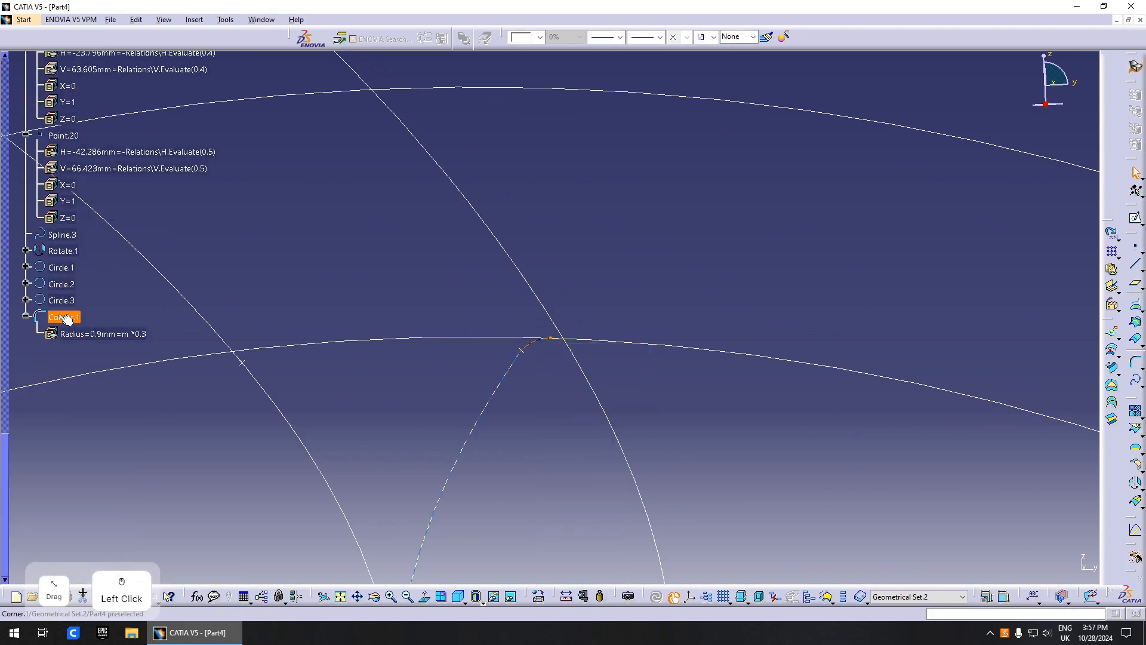
{"action": "left_click", "coordinate": [84, 333]}
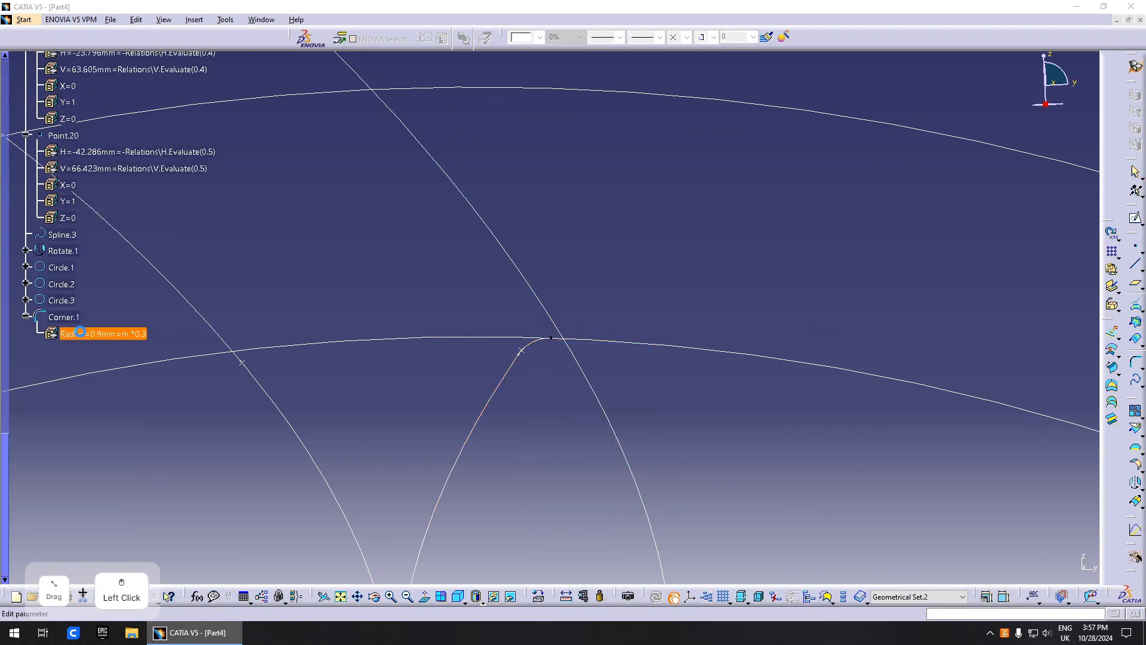
{"action": "double_click", "coordinate": [80, 332]}
{"action": "left_click", "coordinate": [298, 360]}
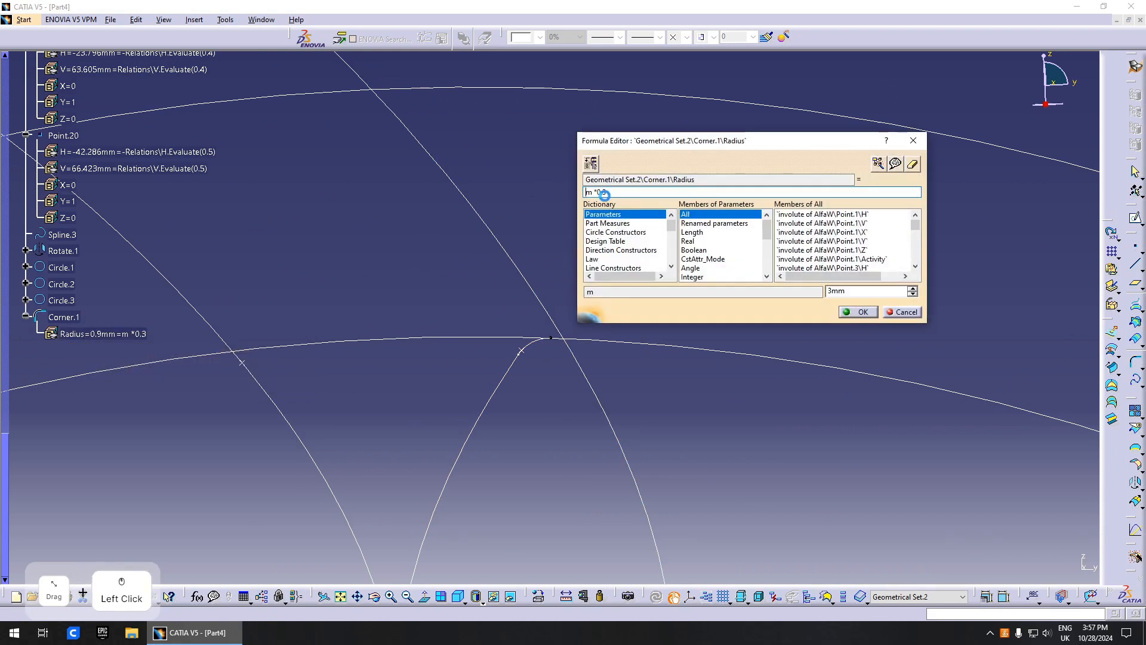
{"action": "type", "text": "2"}
{"action": "key", "text": "Return"}
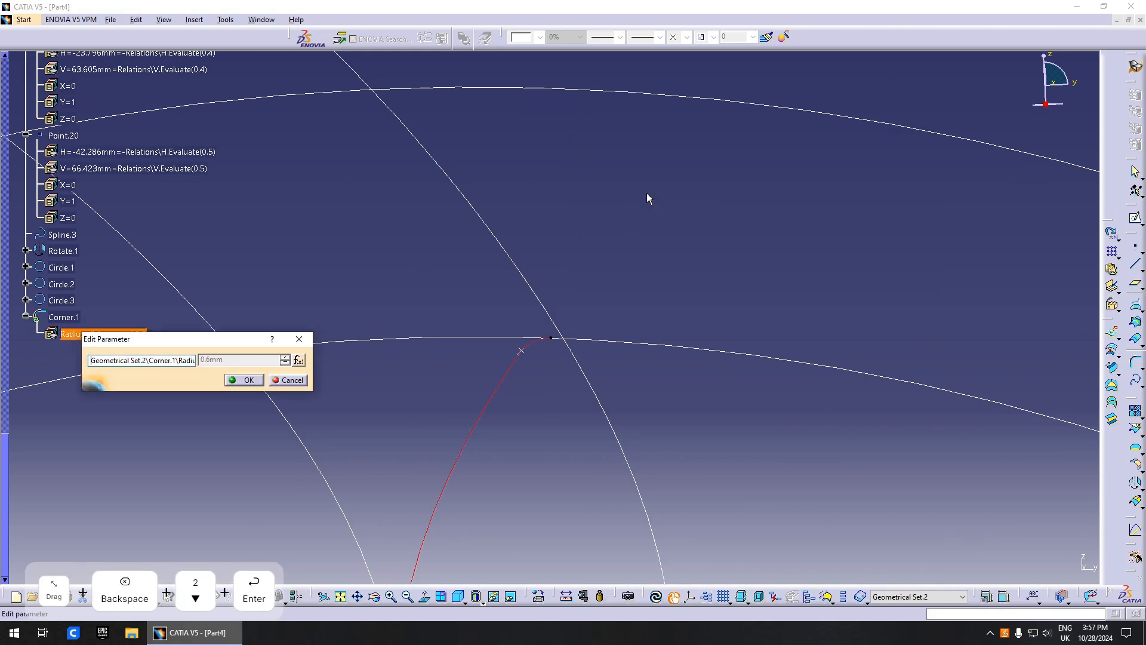
{"action": "left_click", "coordinate": [244, 382]}
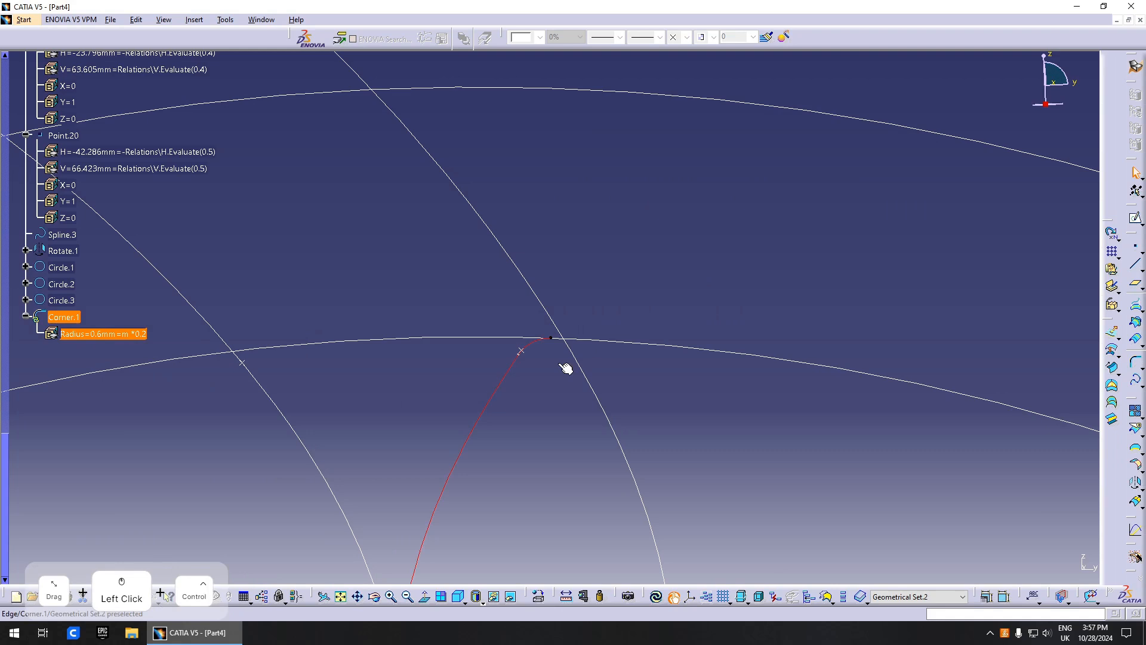
{"action": "key", "text": "ctrl+u"}
Step: Create a second corner between Rotate.1 and Circle.1, trimming element 1, with its radius driven by the formula 0.2*m
{"action": "left_click", "coordinate": [643, 374]}
{"action": "middle_click_drag", "start_coordinate": [645, 375], "coordinate": [762, 414]}
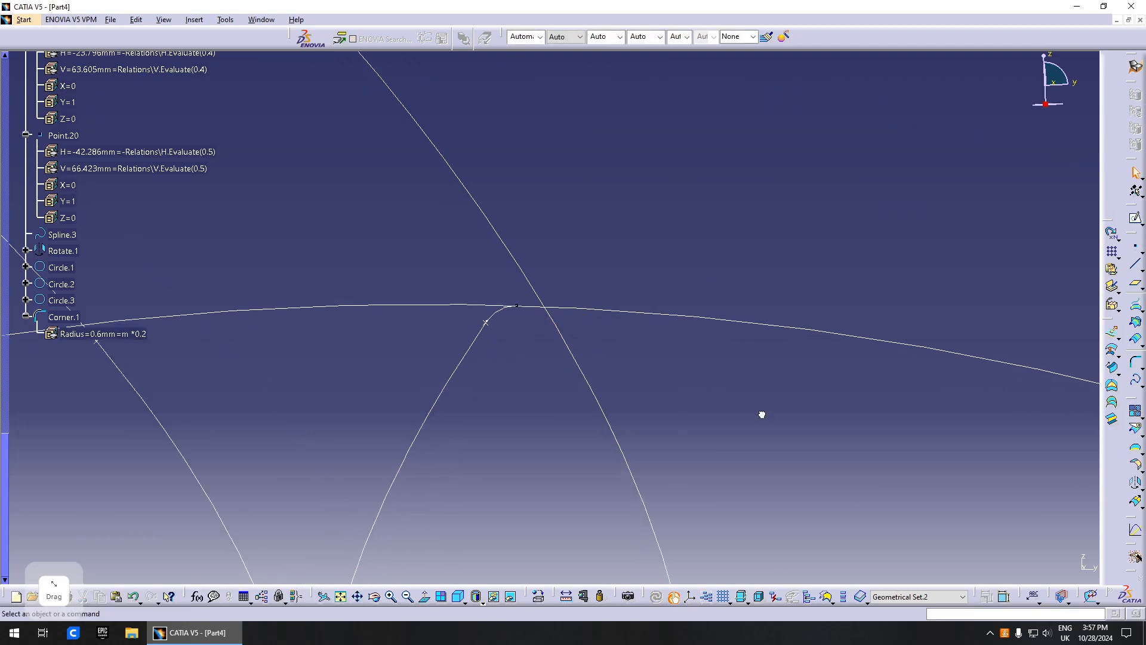
{"action": "left_click", "coordinate": [1137, 362]}
{"action": "left_click", "coordinate": [544, 309]}
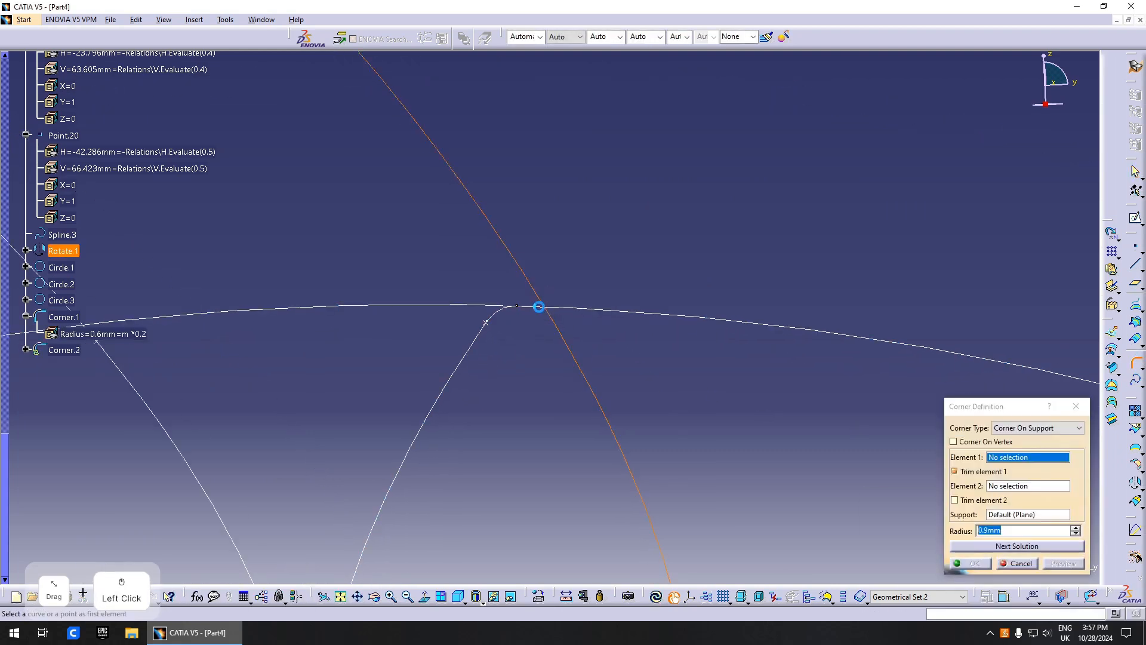
{"action": "left_click", "coordinate": [547, 309]}
{"action": "right_click", "coordinate": [1012, 530]}
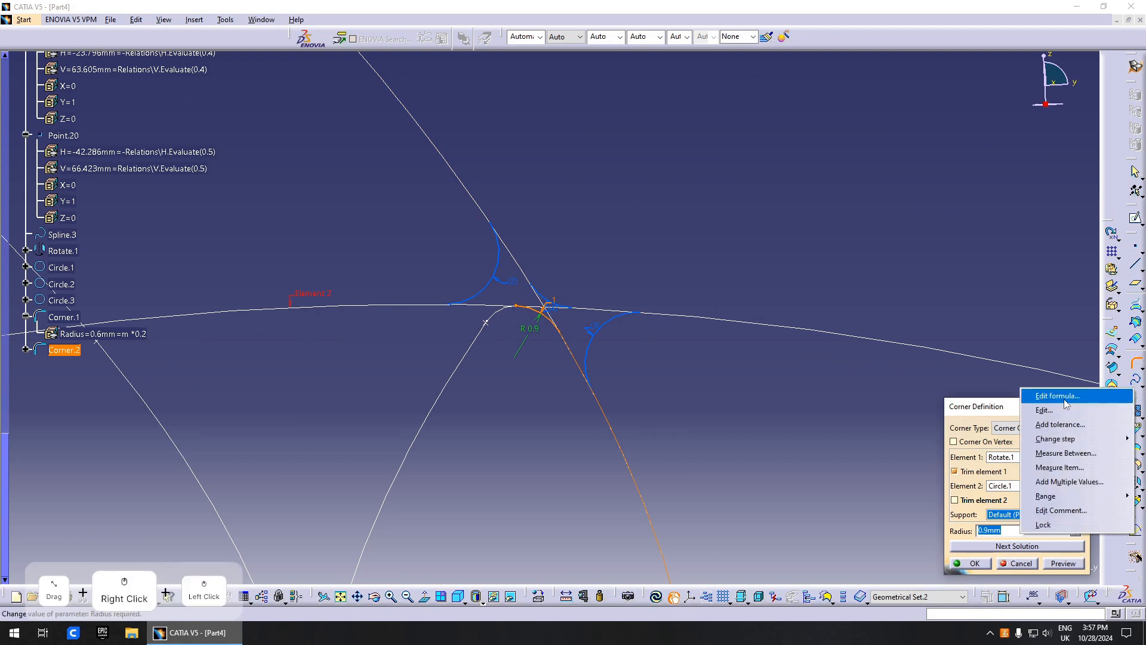
{"action": "left_click", "coordinate": [1045, 395]}
{"action": "type", "text": "0.6mm"}
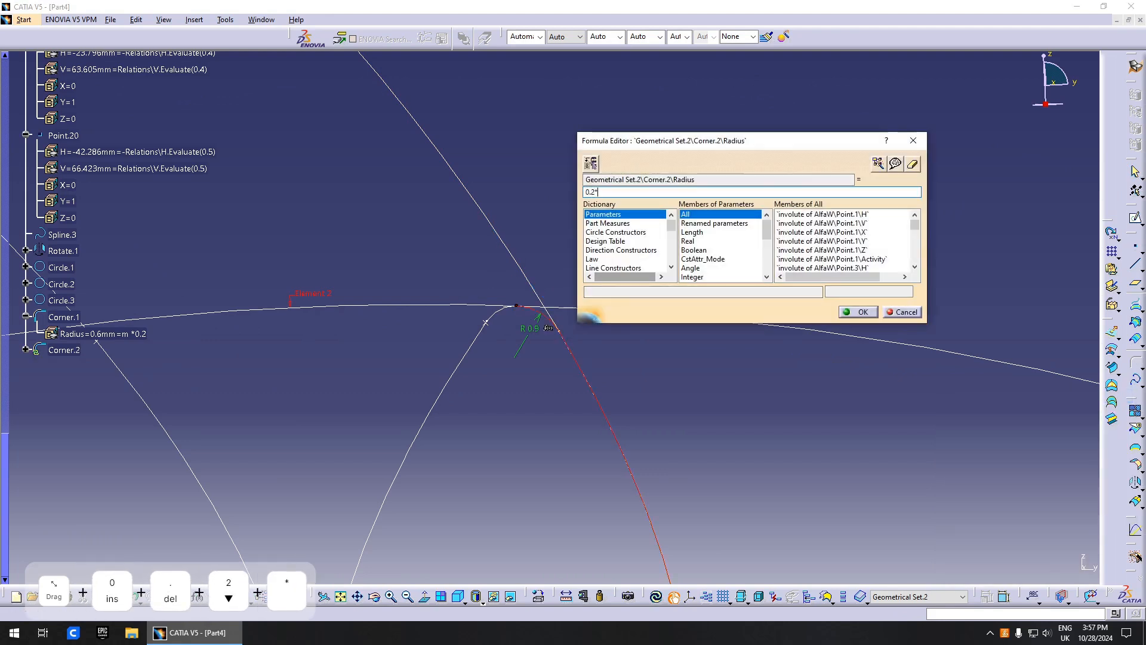
{"action": "key", "text": "Return"}
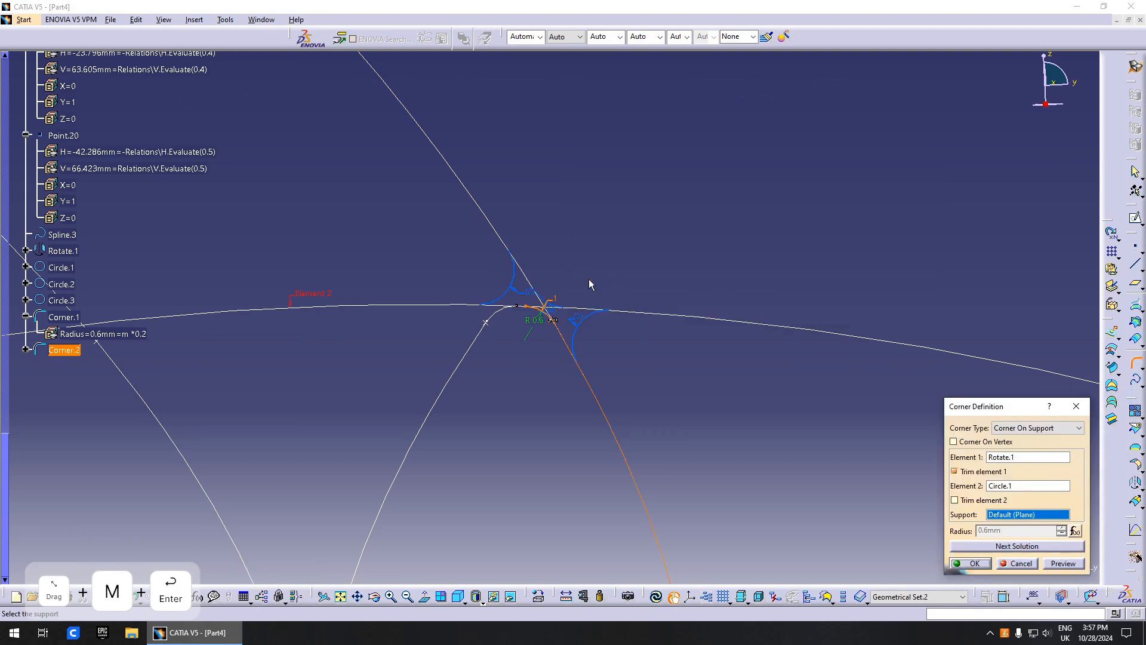
{"action": "left_click", "coordinate": [974, 565]}
Step: Trim the ra2 arc Circle.2 with Corner.1 and Corner.2 to form the closed tooth-space profile
{"action": "middle_click_drag", "start_coordinate": [588, 375], "coordinate": [588, 454]}
{"action": "middle_click_drag", "start_coordinate": [840, 442], "coordinate": [986, 441]}
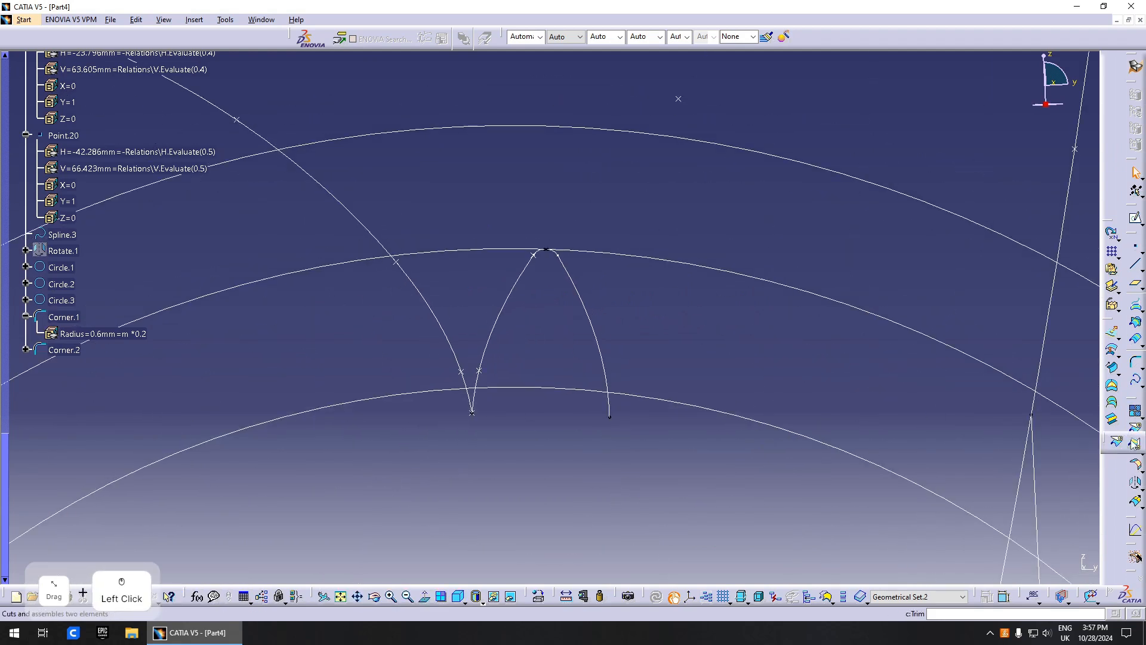
{"action": "left_click", "coordinate": [568, 389]}
{"action": "left_click", "coordinate": [499, 326]}
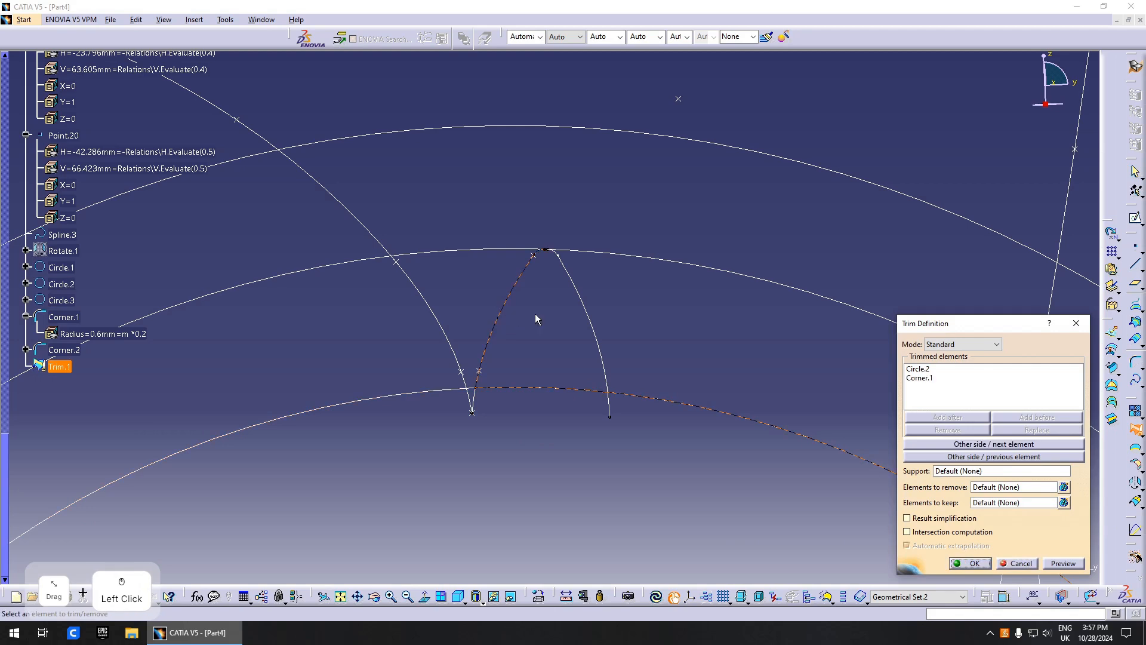
{"action": "left_click", "coordinate": [581, 307]}
{"action": "left_click", "coordinate": [973, 563]}
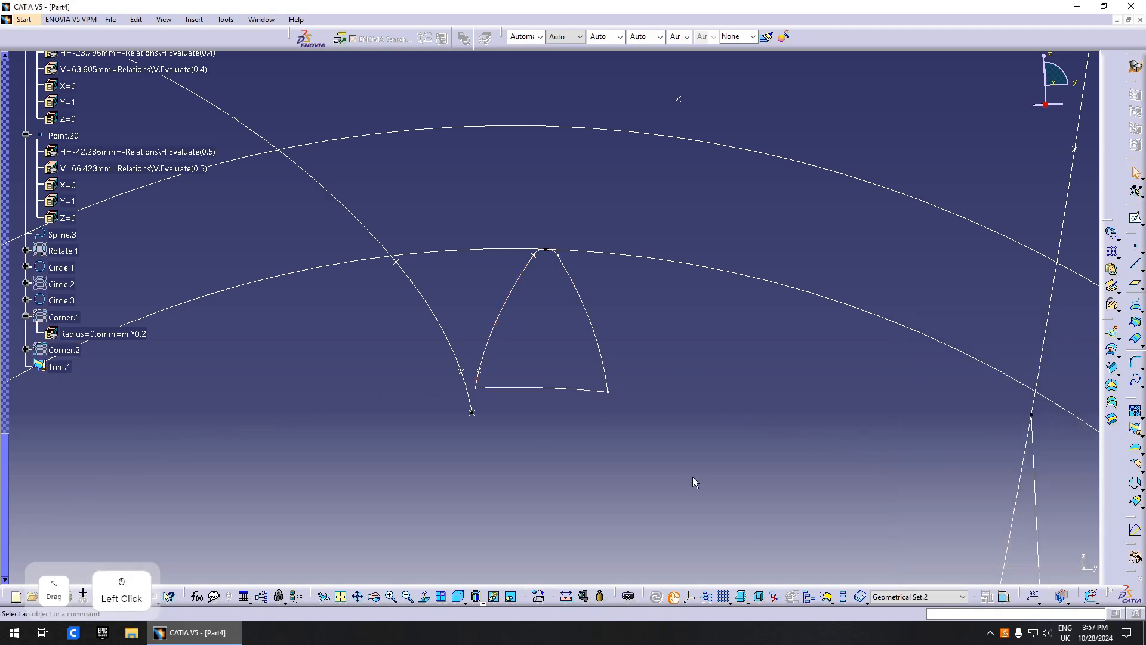
{"action": "middle_click_drag", "start_coordinate": [692, 476], "coordinate": [735, 465]}
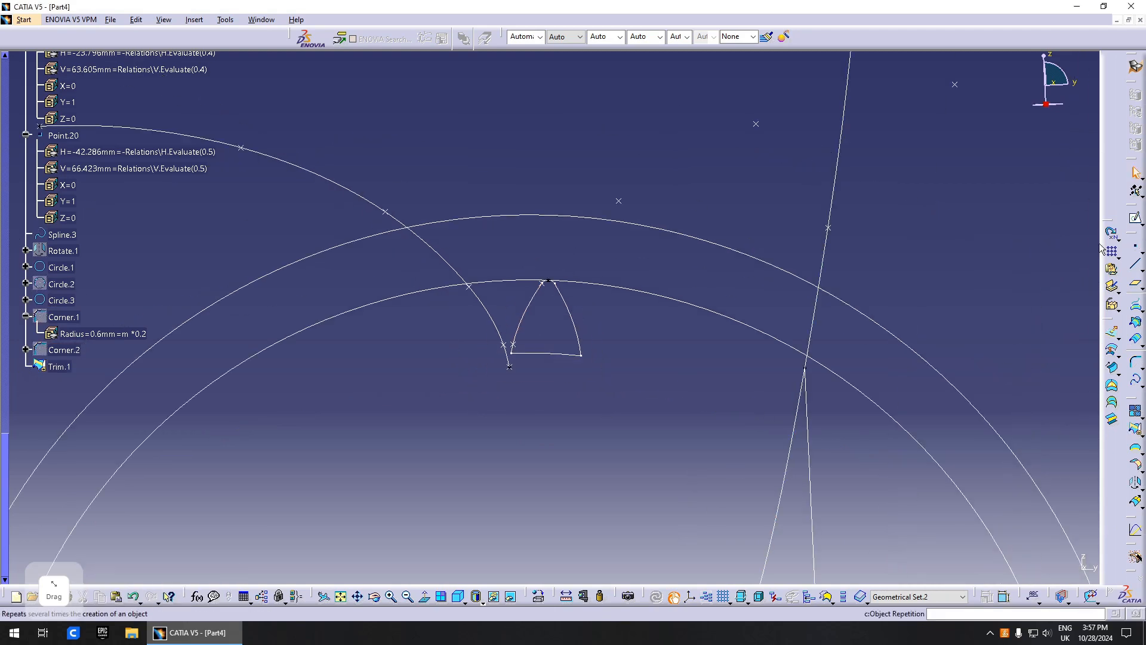
{"action": "left_click", "coordinate": [1118, 256]}
{"action": "left_click", "coordinate": [1117, 267]}
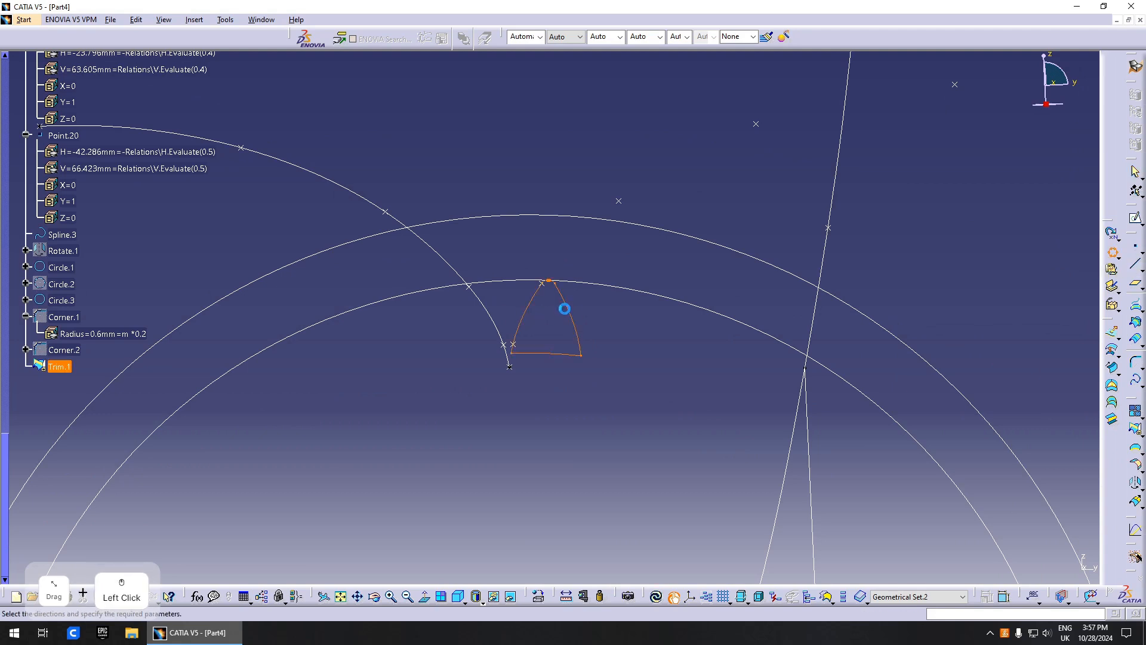
{"action": "middle_click_drag", "start_coordinate": [587, 289], "coordinate": [744, 253]}
{"action": "key", "text": "Escape"}
Step: Trim the closed profile Trim.1 with Circle.1 at the rounded tip, using the Standard mode
{"action": "middle_click_drag", "start_coordinate": [864, 284], "coordinate": [626, 285]}
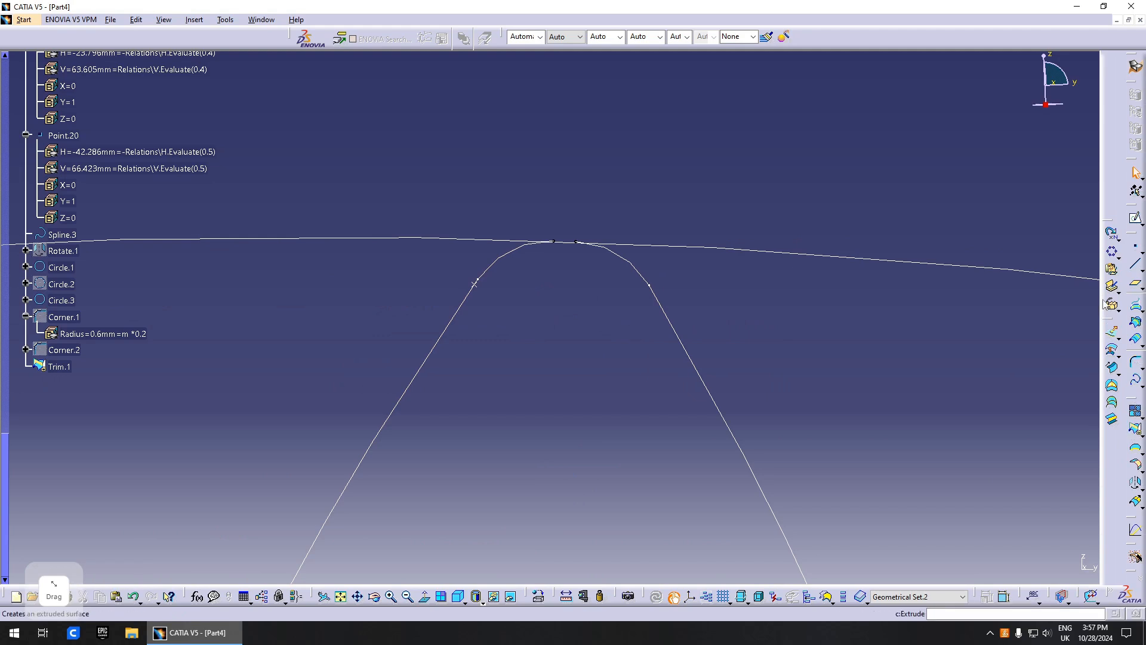
{"action": "left_click", "coordinate": [1136, 435]}
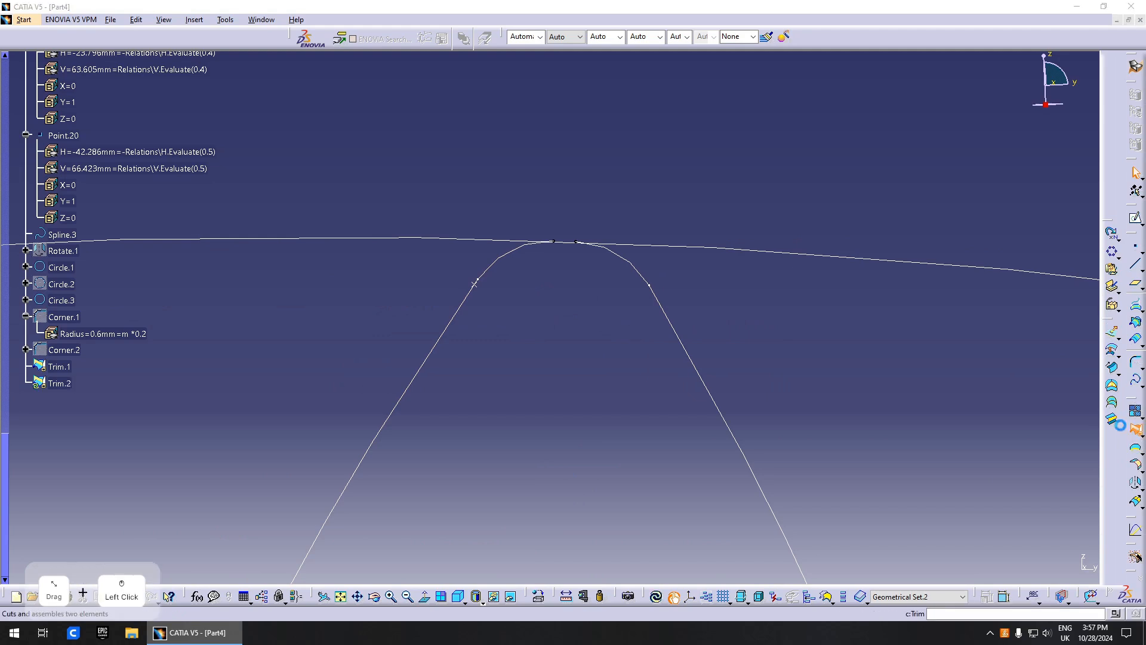
{"action": "left_click", "coordinate": [628, 260]}
{"action": "left_click", "coordinate": [635, 245]}
{"action": "middle_click_drag", "start_coordinate": [576, 290], "coordinate": [607, 341]}
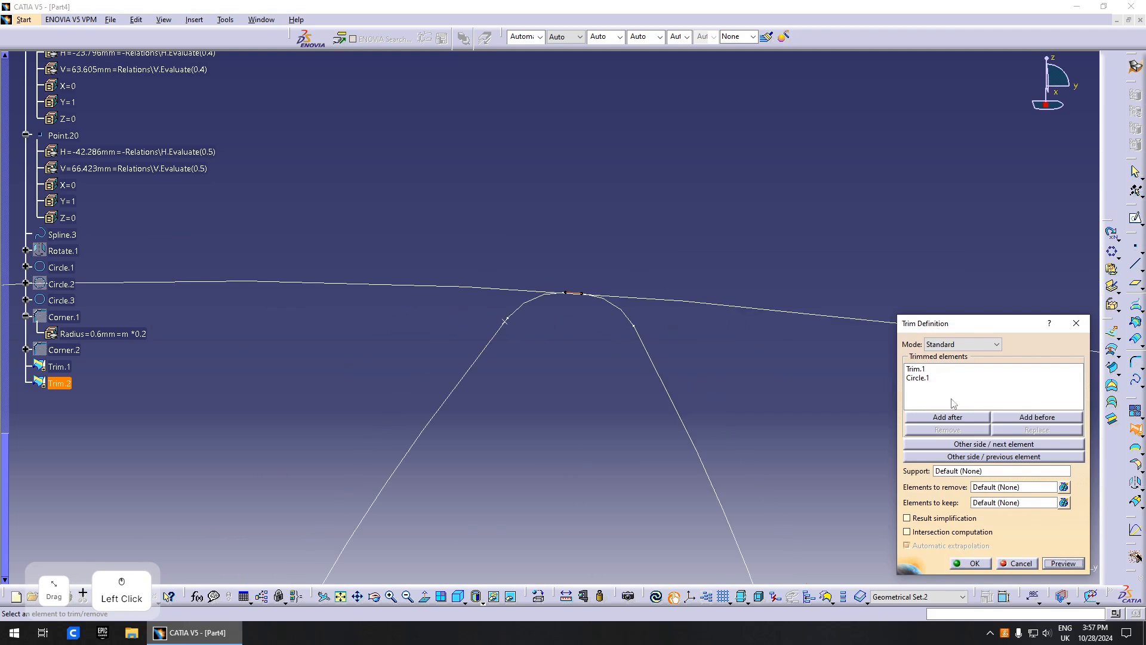
{"action": "left_click", "coordinate": [930, 369]}
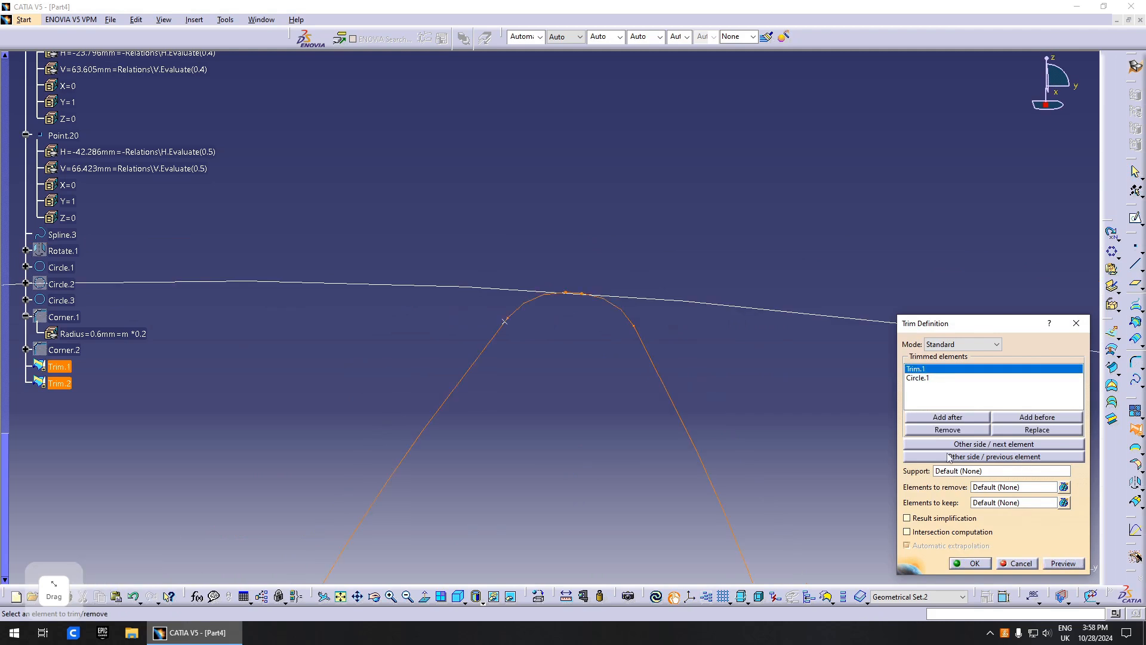
{"action": "left_click", "coordinate": [974, 564]}
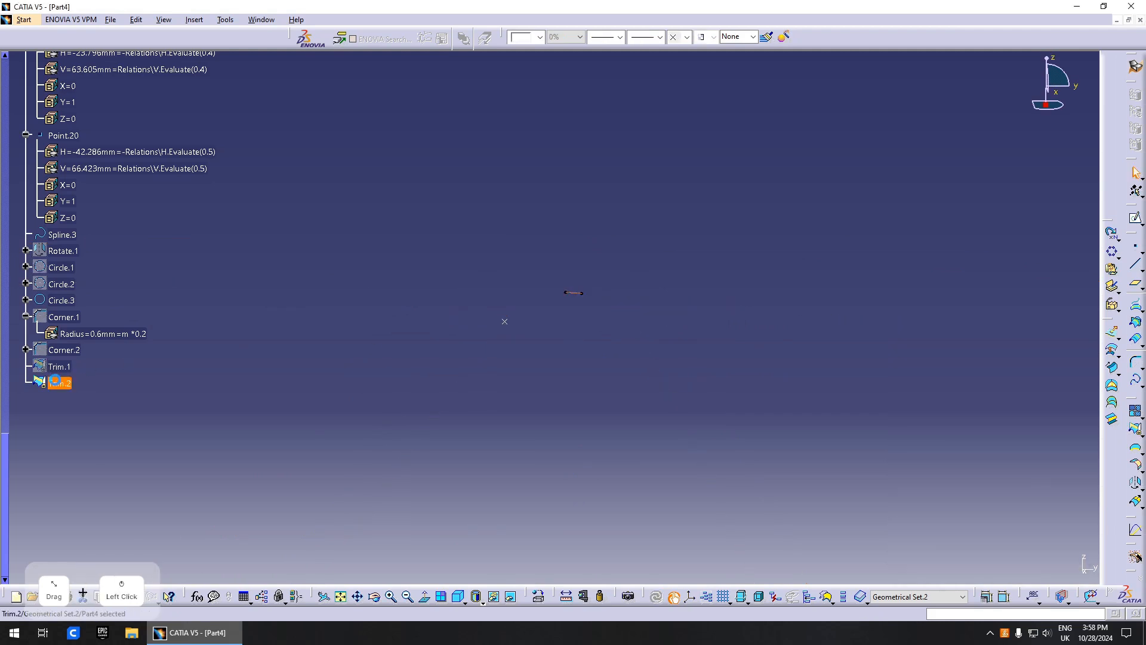
Step: Edit Trim.2 to keep the other side of the next element, so the tooth-space profile stays closed
{"action": "double_click", "coordinate": [54, 382]}
{"action": "left_click", "coordinate": [993, 444]}
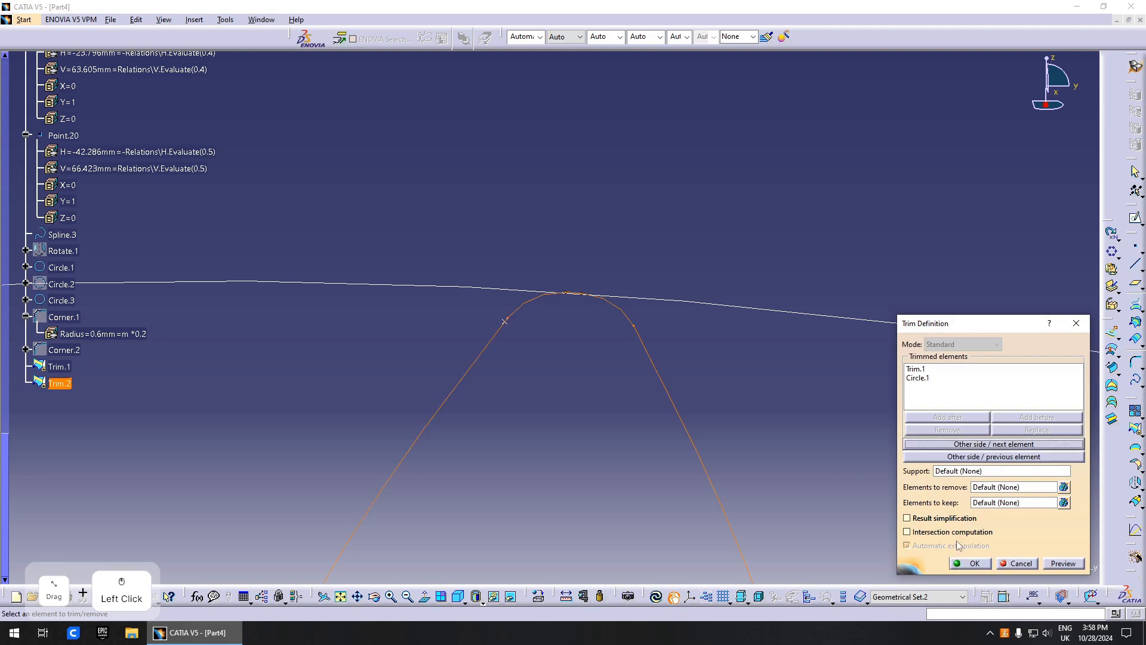
{"action": "left_click", "coordinate": [973, 566]}
{"action": "middle_click_drag", "start_coordinate": [513, 256], "coordinate": [672, 358]}
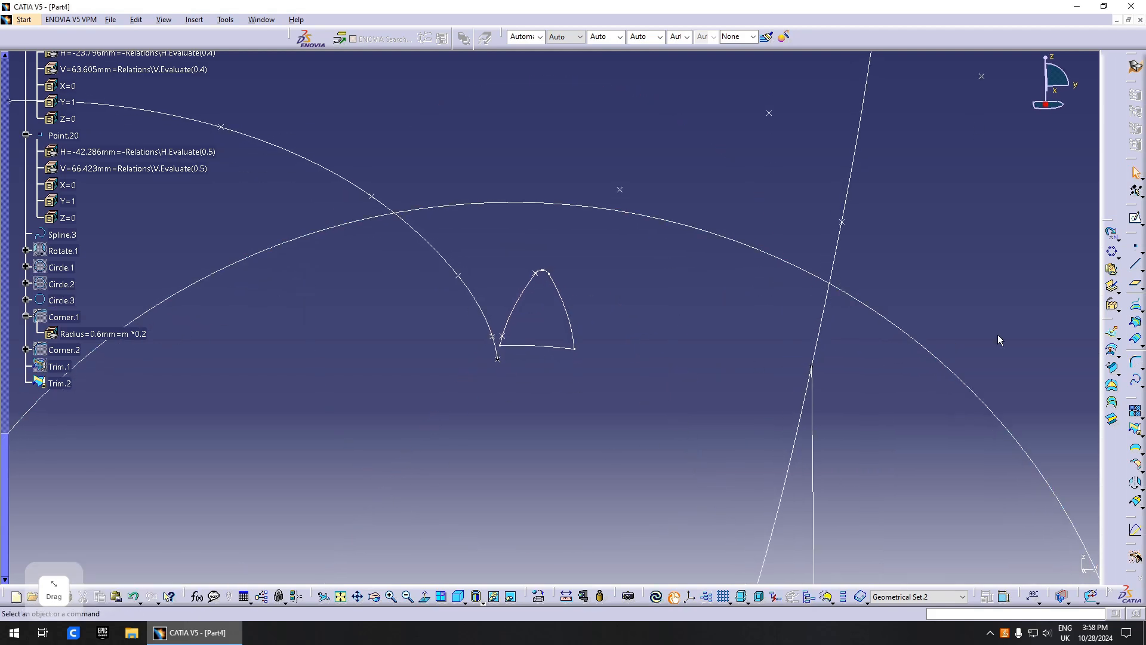
Step: Start a circular pattern of the Trim.2 profile with the X Axis as its reference element
{"action": "left_click", "coordinate": [1111, 252]}
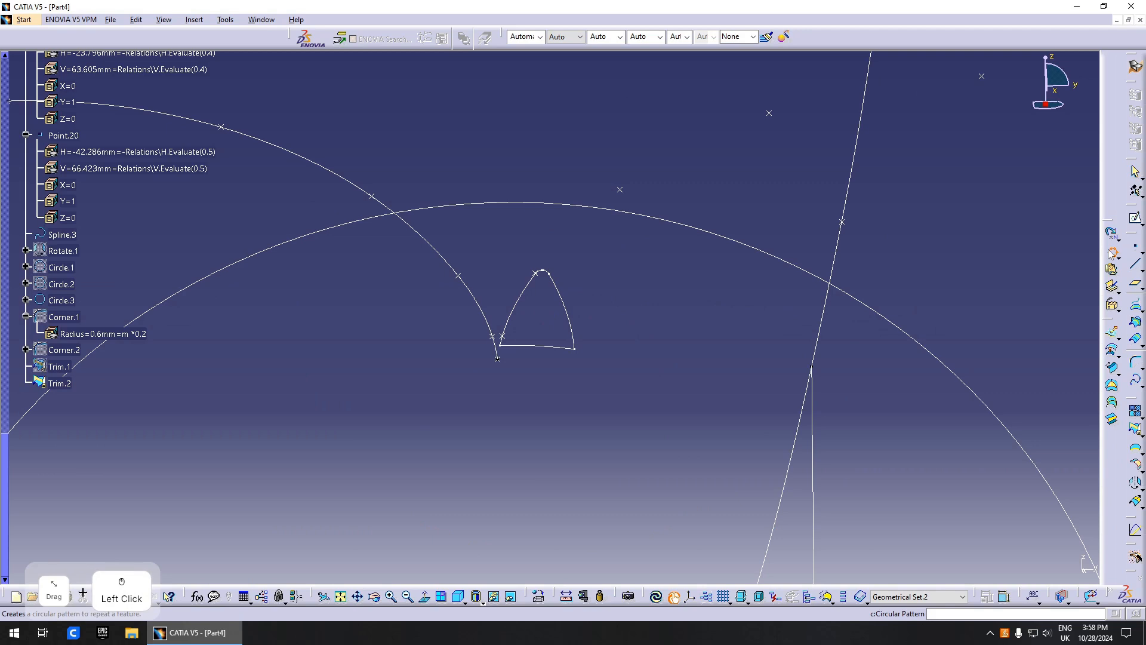
{"action": "left_click", "coordinate": [558, 301]}
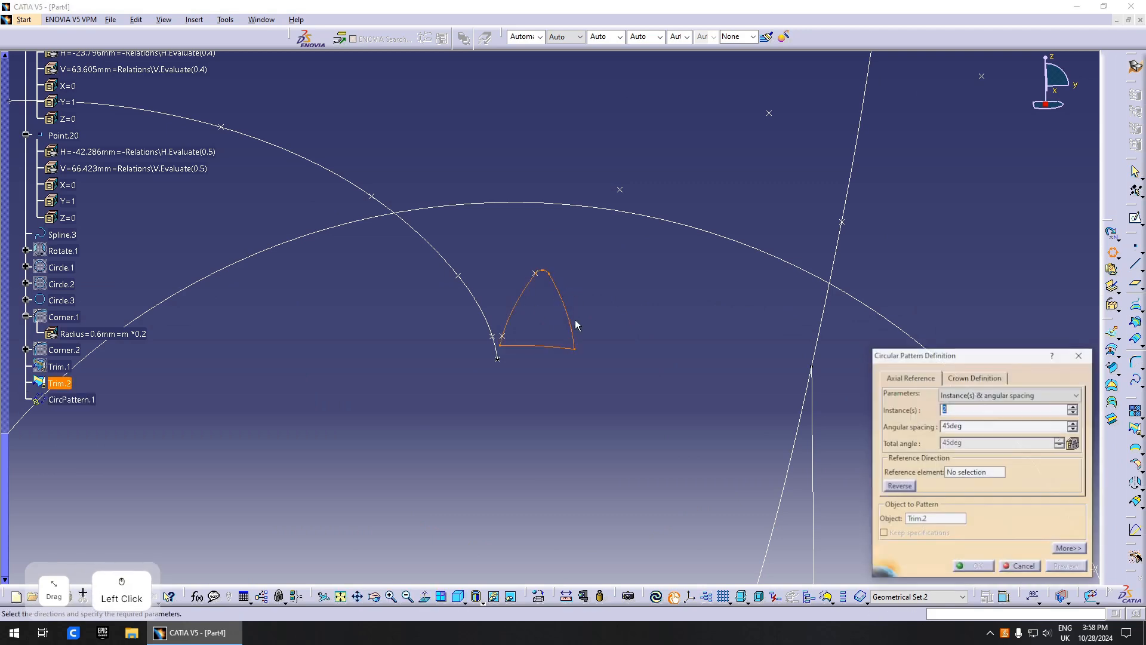
{"action": "middle_click_drag", "start_coordinate": [574, 322], "coordinate": [573, 344]}
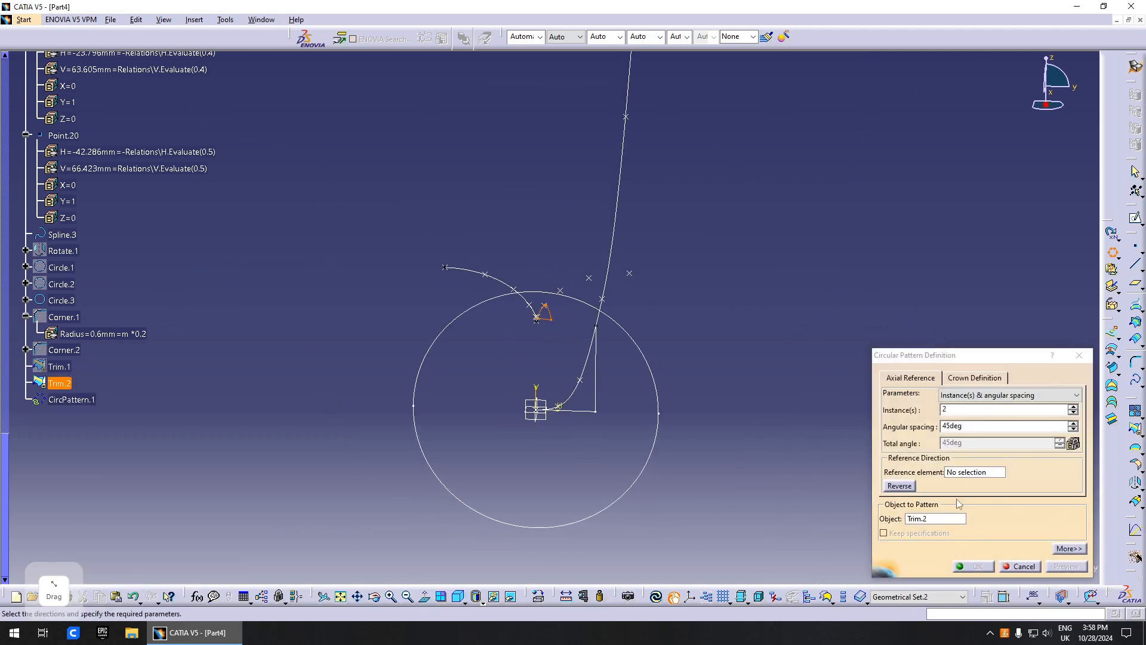
{"action": "left_click", "coordinate": [972, 472]}
{"action": "right_click", "coordinate": [972, 472]}
{"action": "left_click", "coordinate": [1009, 497]}
{"action": "middle_click_drag", "start_coordinate": [632, 376], "coordinate": [656, 363]}
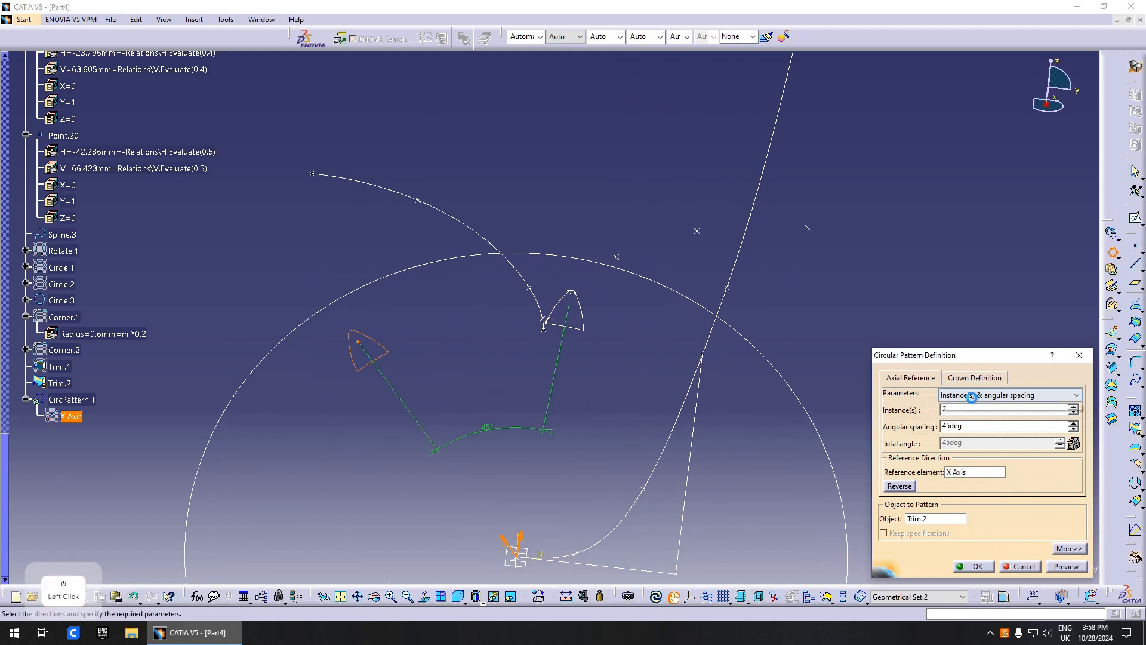
Step: Make the circular pattern a complete crown with its number of instances driven by the parameter z2
{"action": "left_click", "coordinate": [1002, 395]}
{"action": "left_click", "coordinate": [977, 434]}
{"action": "double_click", "coordinate": [947, 409]}
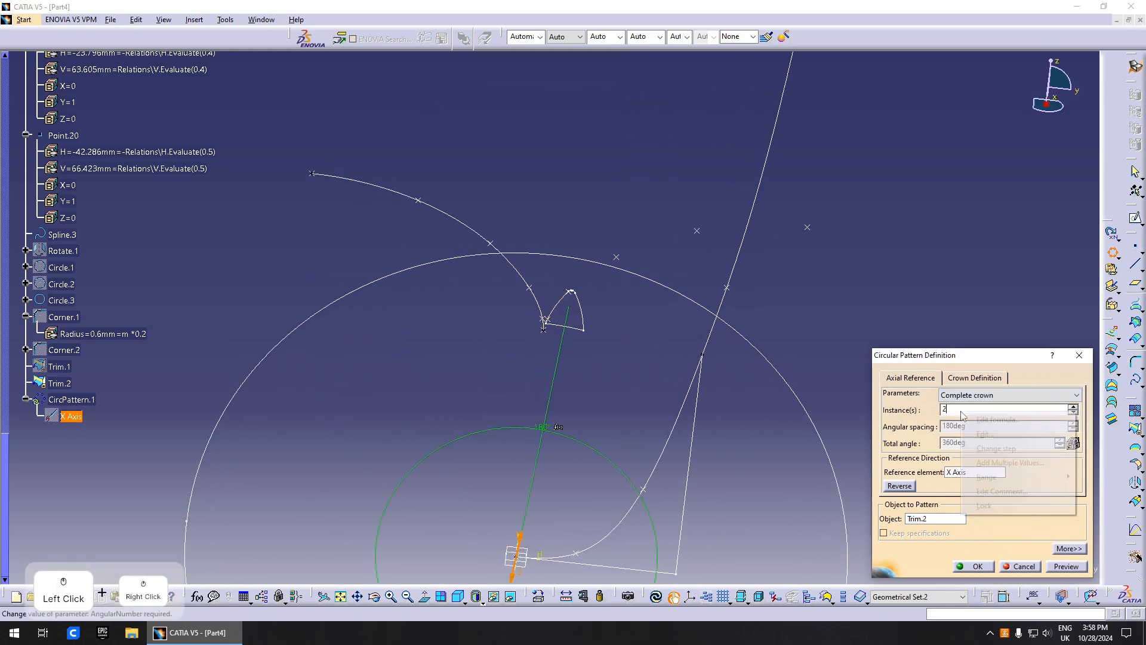
{"action": "right_click", "coordinate": [949, 406]}
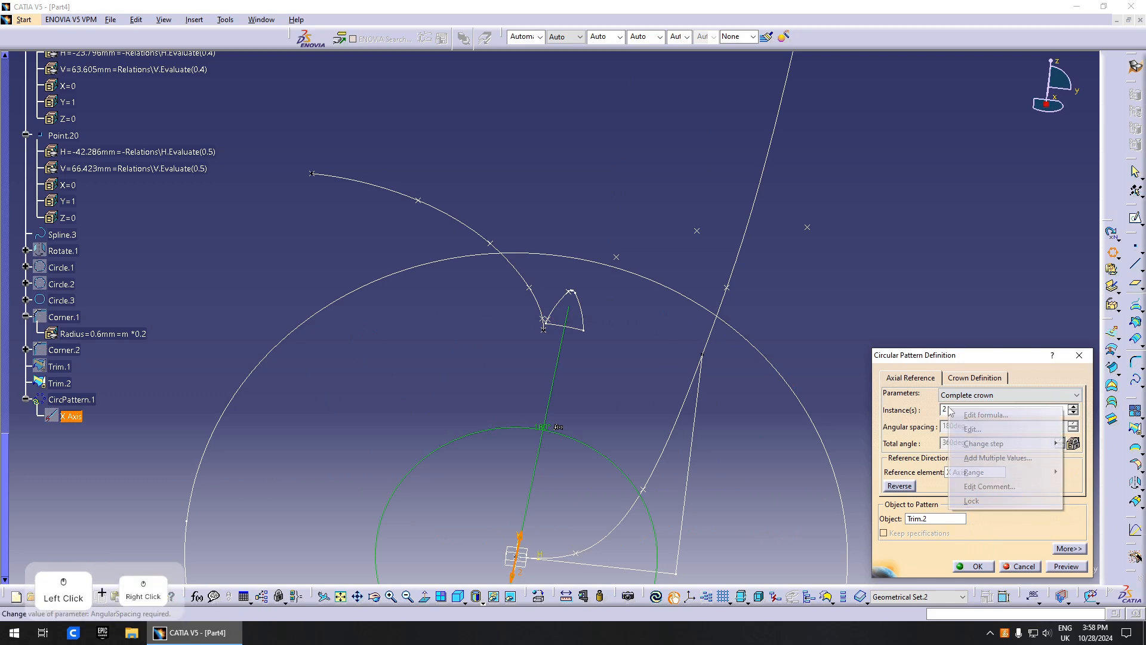
{"action": "left_click", "coordinate": [970, 413]}
{"action": "scroll", "coordinate": [154, 261], "scroll_direction": "up", "scroll_amount": 10}
{"action": "left_click_drag", "start_coordinate": [3, 276], "coordinate": [3, 111]}
{"action": "left_click", "coordinate": [61, 192]}
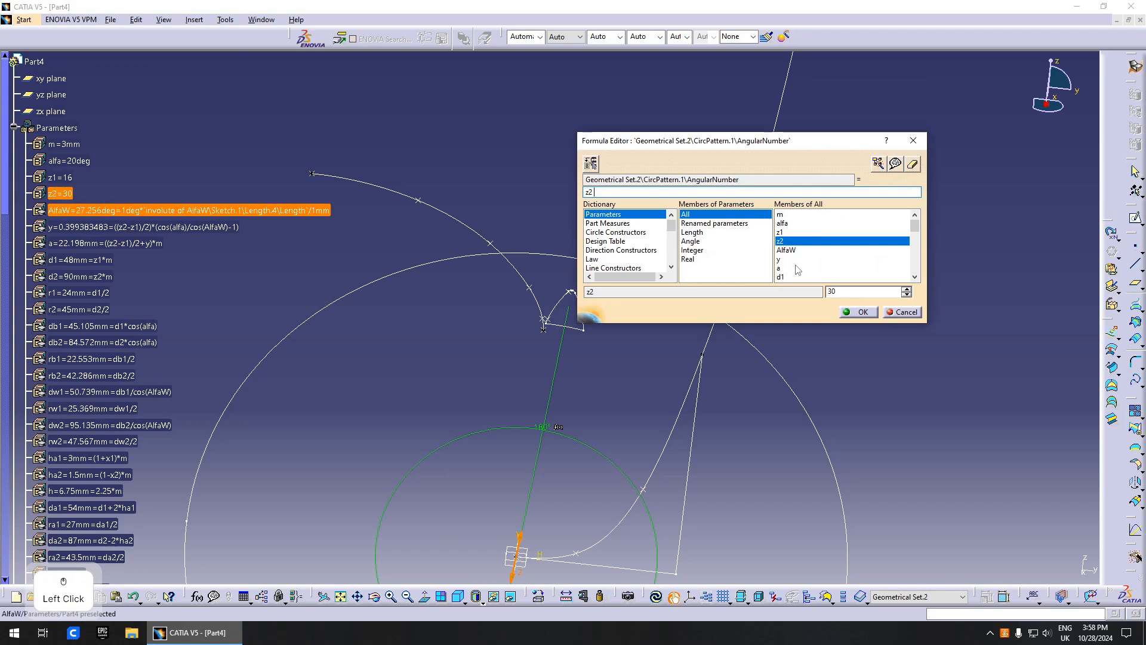
{"action": "left_click", "coordinate": [863, 312]}
{"action": "left_click", "coordinate": [983, 564]}
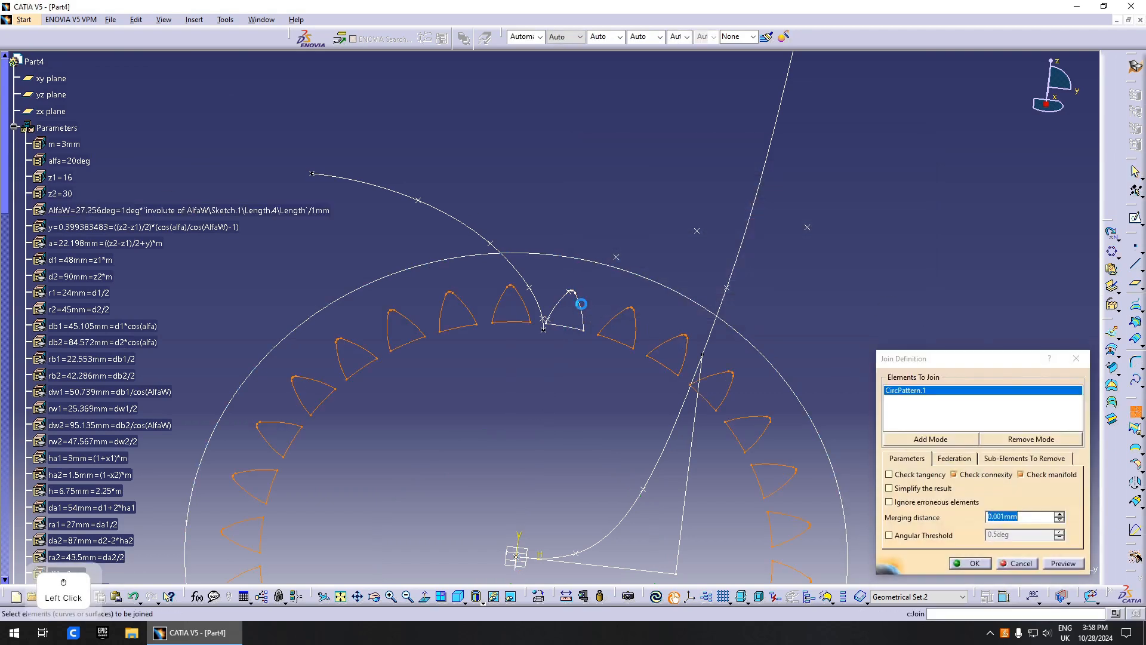
Step: Join the circular pattern CircPattern.1 with the original tooth-space profile Trim.2
{"action": "left_click", "coordinate": [578, 302]}
{"action": "left_click", "coordinate": [973, 564]}
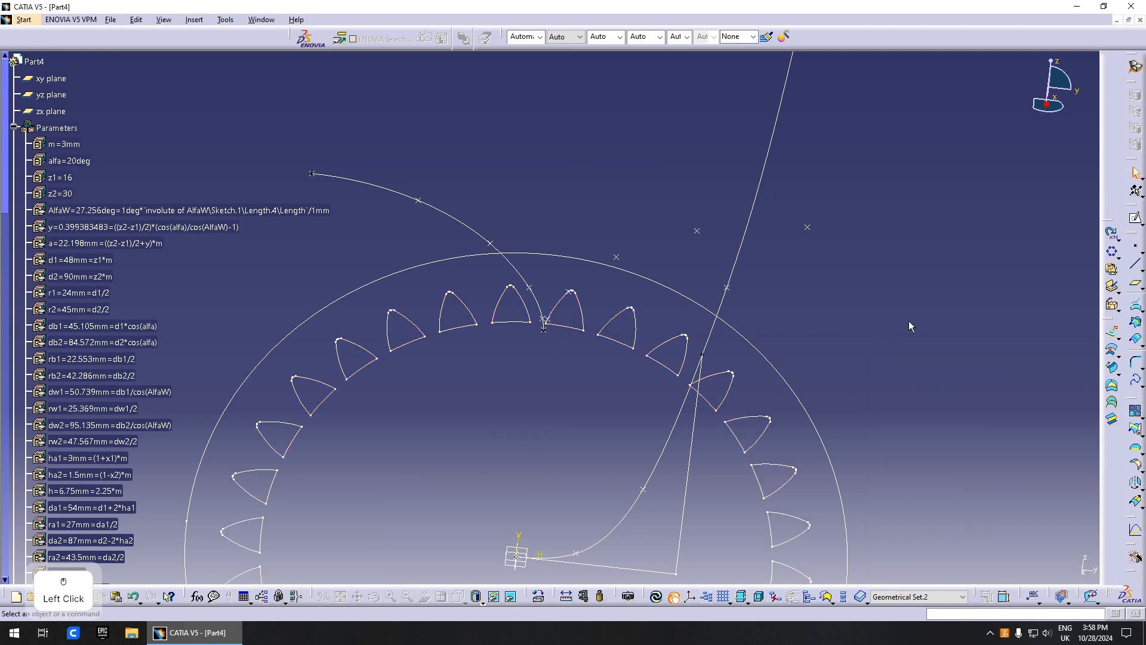
{"action": "scroll", "coordinate": [770, 410], "scroll_direction": "down", "scroll_amount": 4}
{"action": "middle_click_drag", "start_coordinate": [775, 416], "coordinate": [552, 337]}
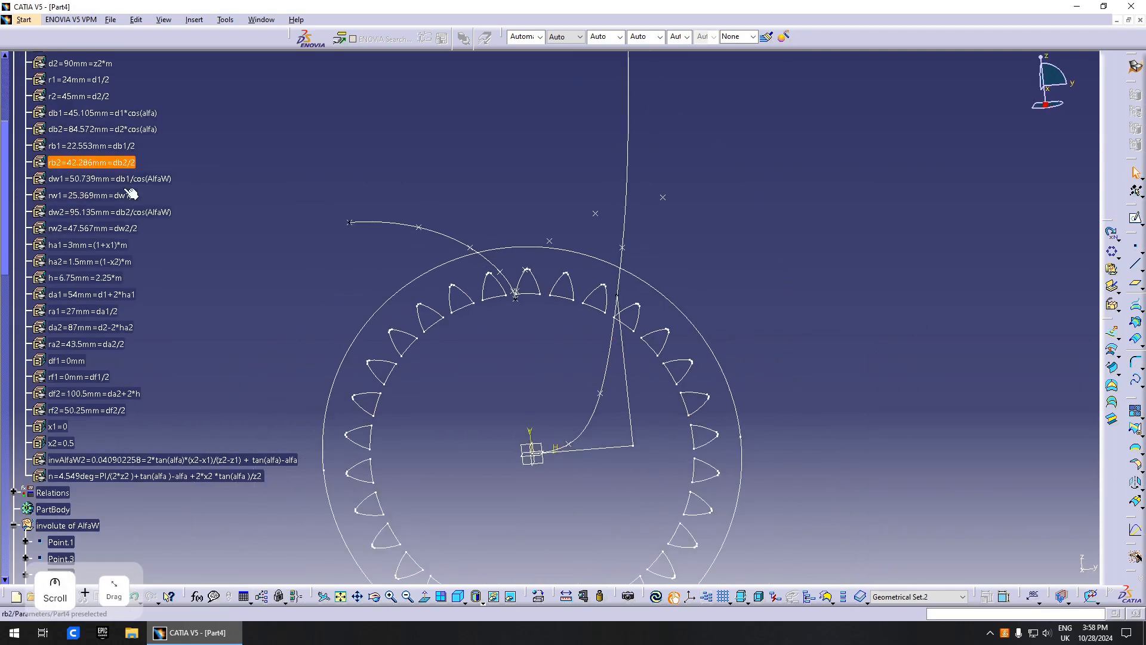
Step: Switch to the Part Design workbench and start a pad of the outer circle Circle.3 with mirrored extent
{"action": "scroll", "coordinate": [134, 190], "scroll_direction": "up", "scroll_amount": 7}
{"action": "left_click", "coordinate": [1128, 67]}
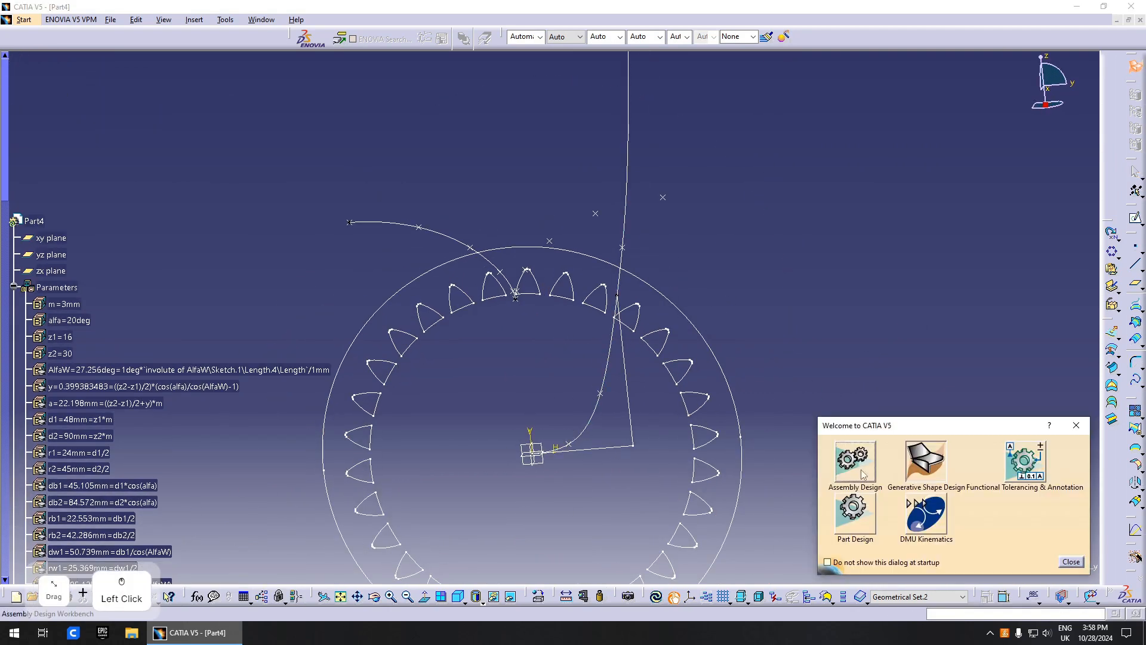
{"action": "left_click", "coordinate": [855, 521]}
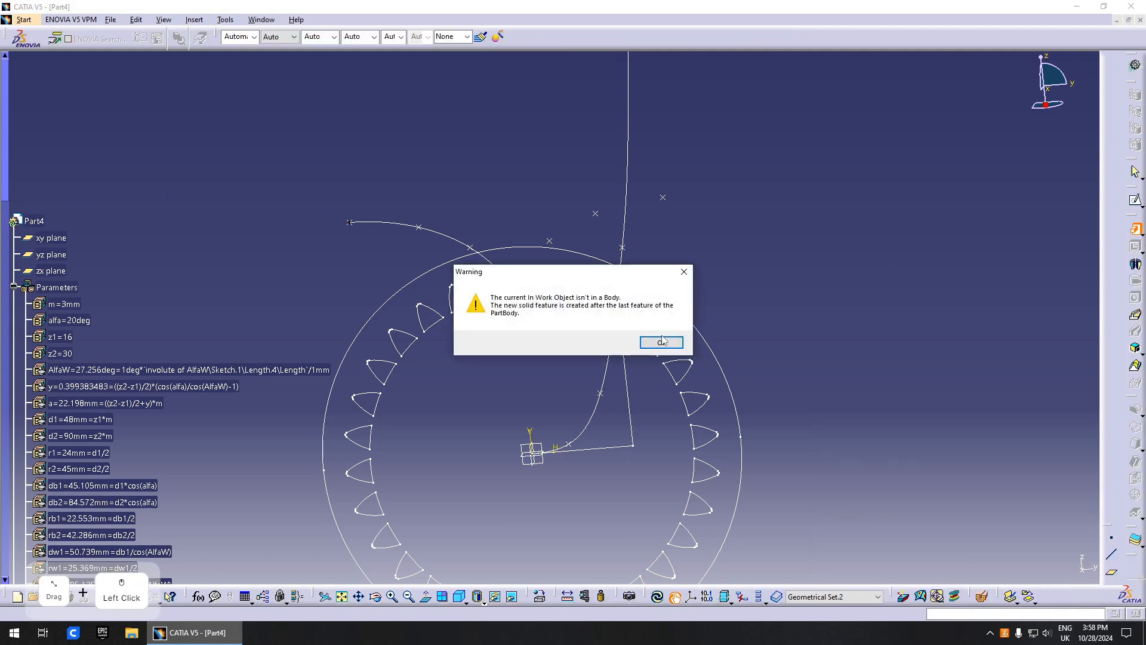
{"action": "left_click", "coordinate": [657, 342]}
{"action": "middle_click_drag", "start_coordinate": [721, 291], "coordinate": [526, 335]}
{"action": "left_click", "coordinate": [974, 510]}
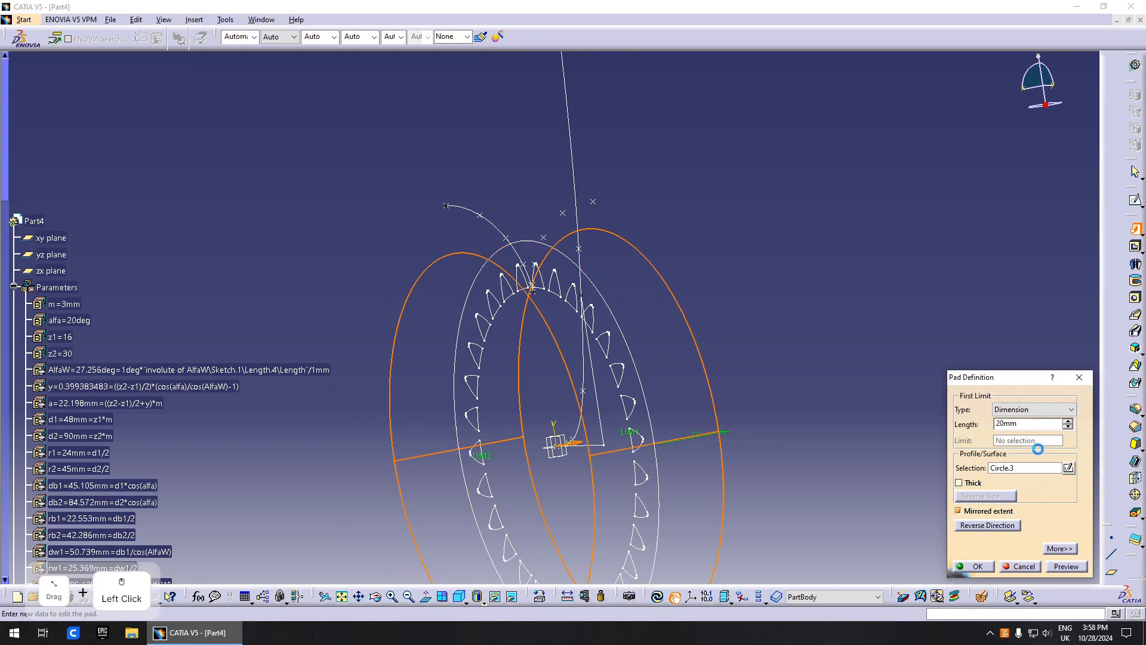
Step: Drive the pad's length by the formula 2*m and create the solid disc
{"action": "right_click", "coordinate": [1032, 423]}
{"action": "left_click", "coordinate": [1055, 432]}
{"action": "middle_click_drag", "start_coordinate": [528, 372], "coordinate": [440, 377]}
{"action": "left_click", "coordinate": [70, 306]}
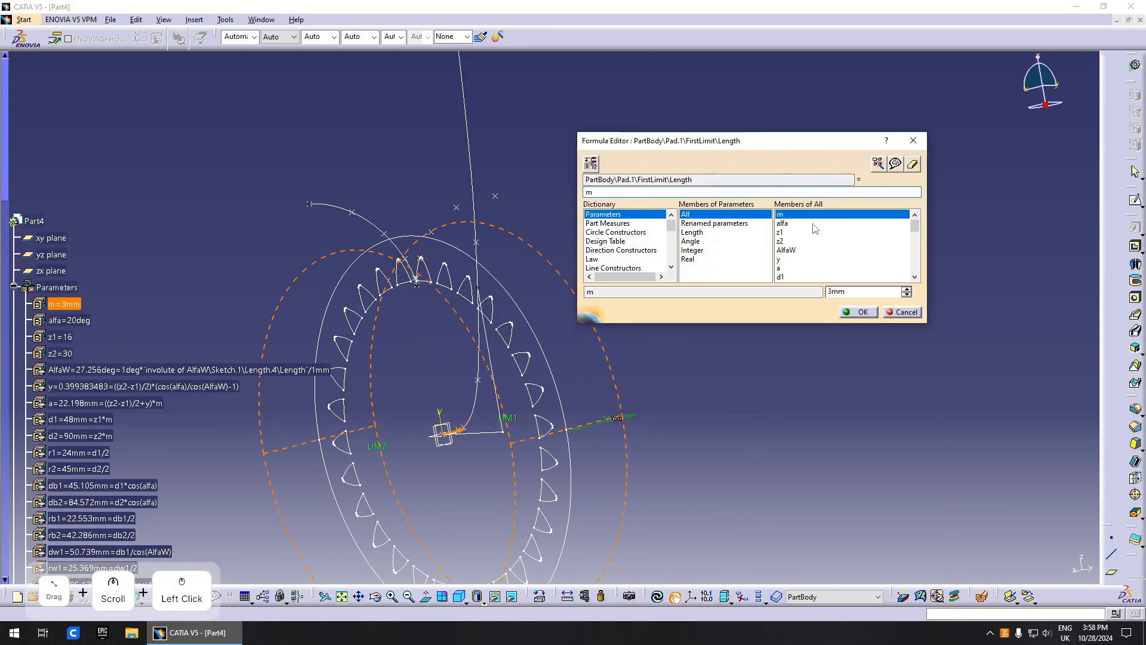
{"action": "type", "text": "2*"}
{"action": "key", "text": "Return"}
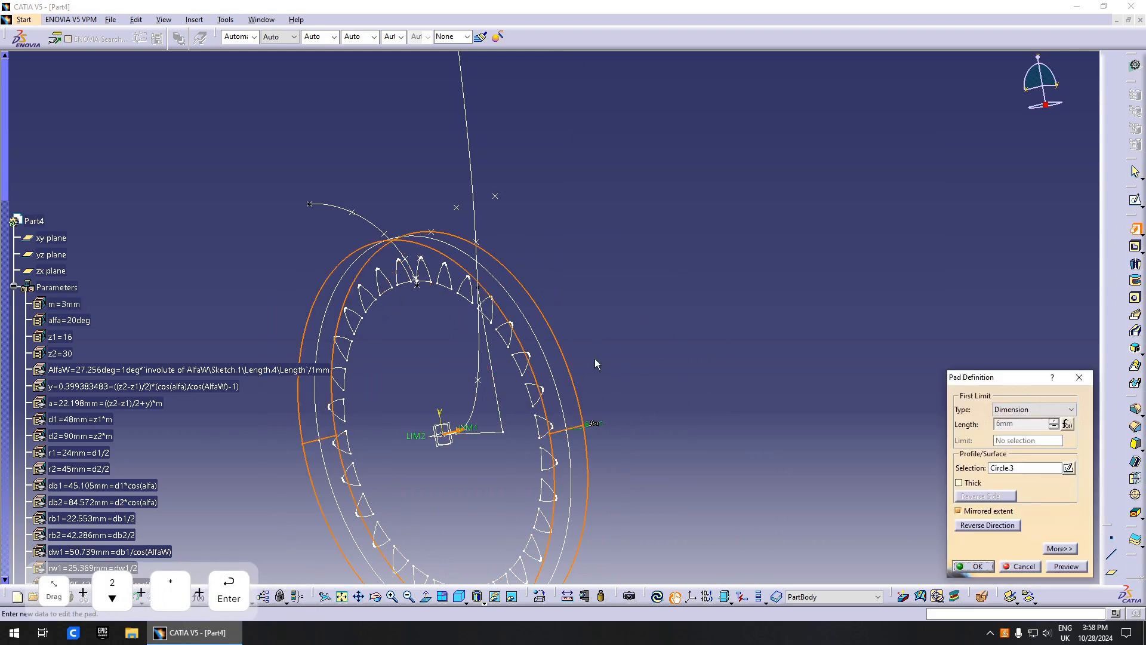
{"action": "left_click", "coordinate": [972, 566]}
{"action": "middle_click_drag", "start_coordinate": [667, 362], "coordinate": [818, 328]}
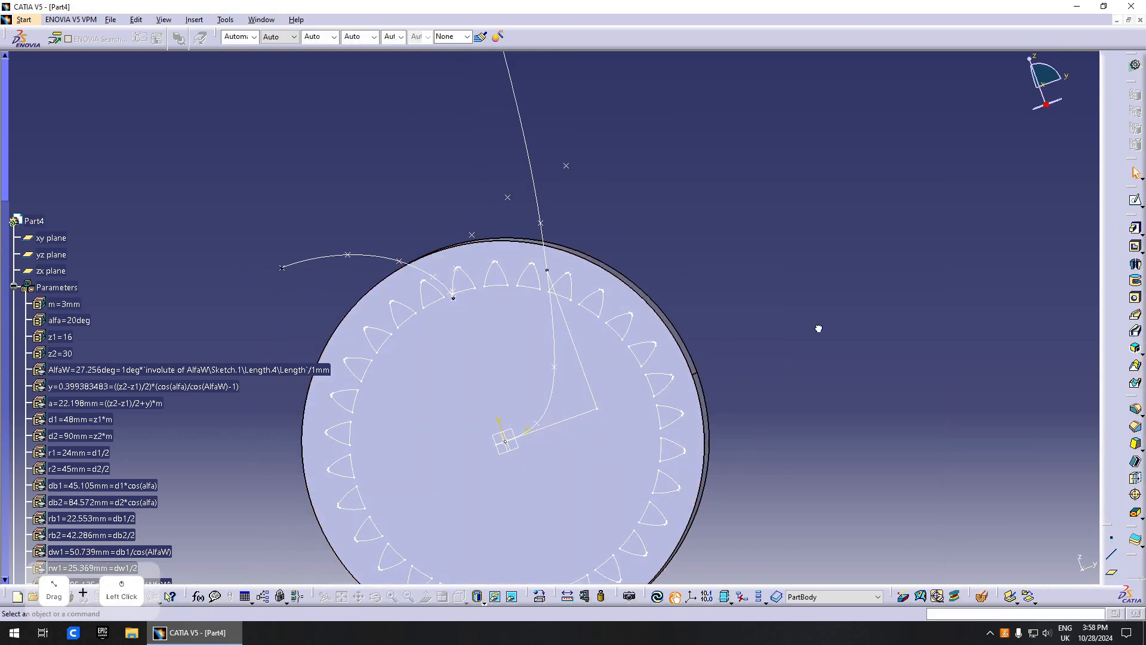
Step: Cut the joined tooth spaces Join.1 through the disc with a 150 mm pocket and mirrored extent
{"action": "left_click", "coordinate": [609, 314]}
{"action": "middle_click_drag", "start_coordinate": [813, 312], "coordinate": [893, 413]}
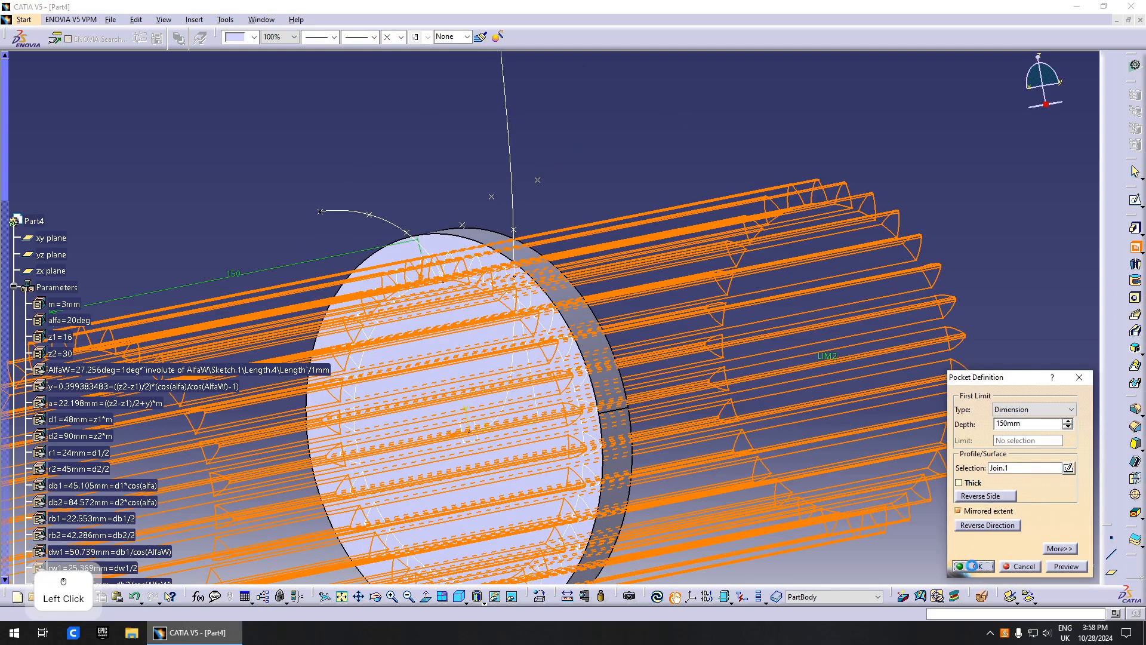
{"action": "left_click", "coordinate": [977, 565]}
{"action": "middle_click_drag", "start_coordinate": [770, 417], "coordinate": [591, 370]}
Step: Show the hidden circles Circle.3 and Circle.2 again
{"action": "scroll", "coordinate": [120, 334], "scroll_direction": "down", "scroll_amount": 5}
{"action": "scroll", "coordinate": [168, 326], "scroll_direction": "down", "scroll_amount": 20}
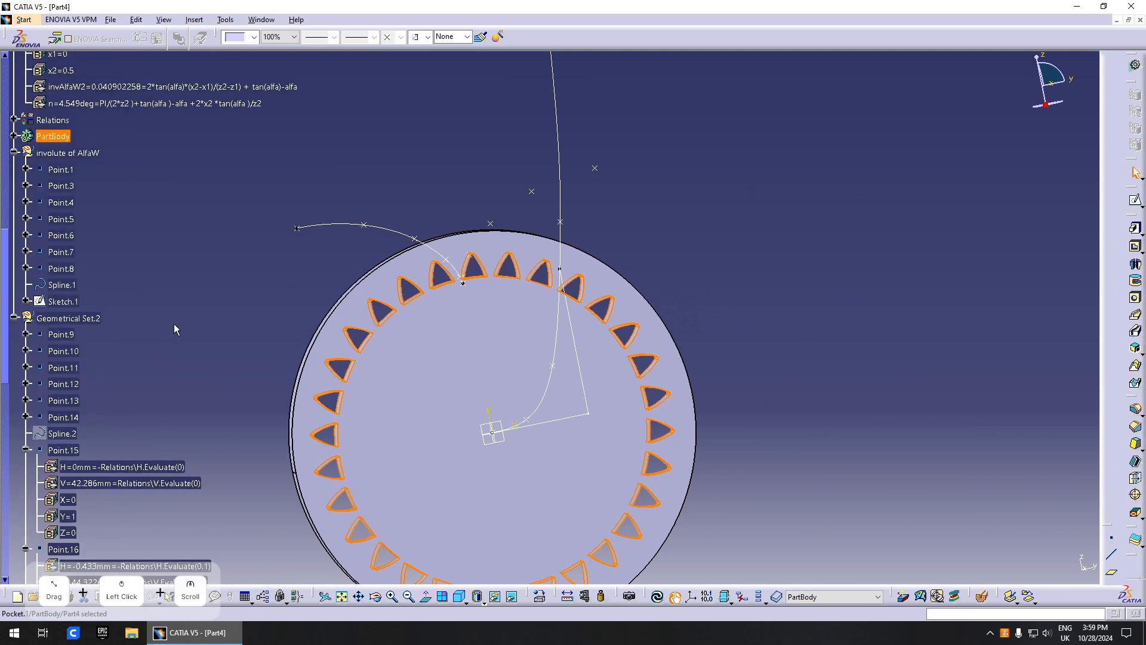
{"action": "left_click", "coordinate": [59, 197]}
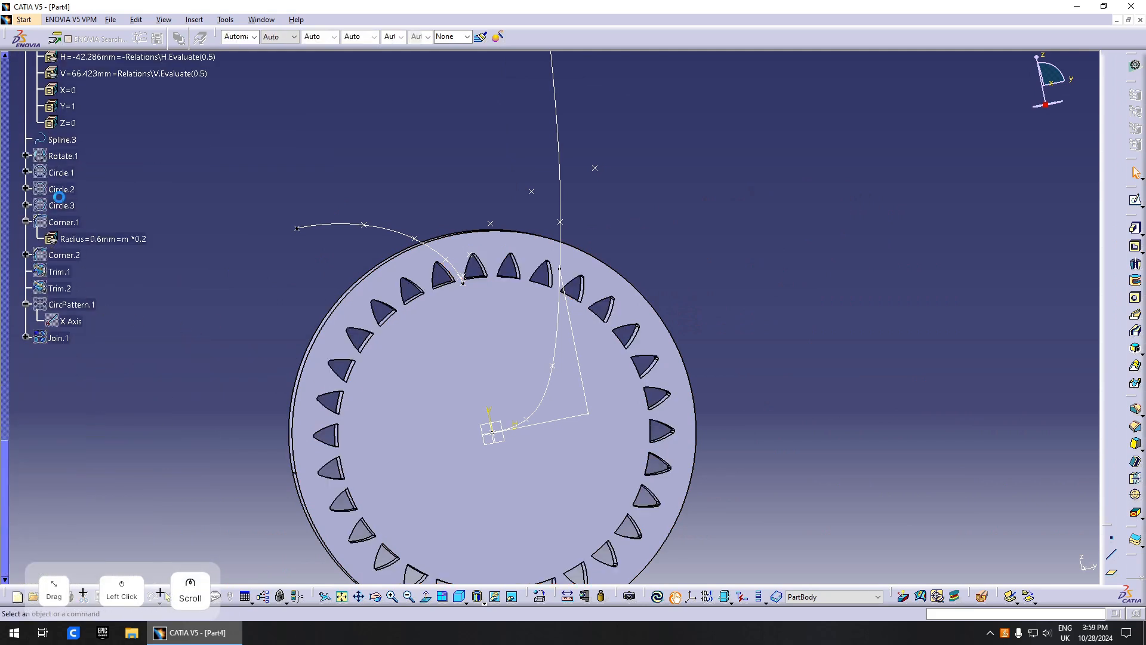
{"action": "key", "text": "space"}
{"action": "left_click", "coordinate": [72, 188]}
{"action": "key", "text": "space"}
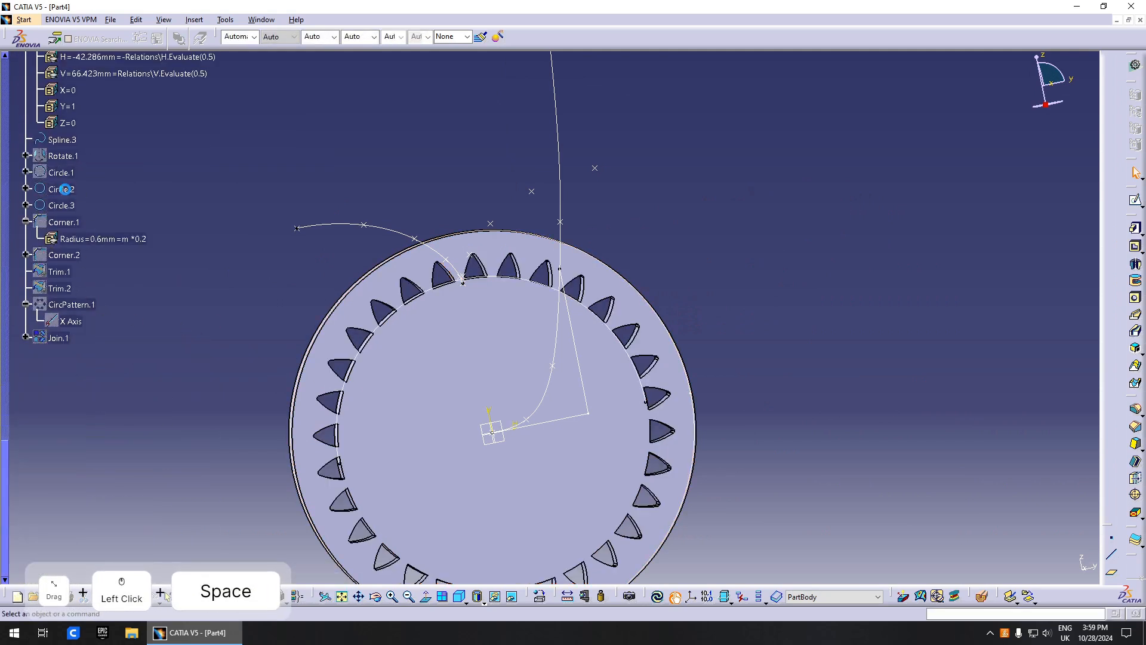
Step: Copy the ra2 arc Circle.2 and paste it after Join.1 in Geometrical Set.2
{"action": "middle_click_drag", "start_coordinate": [647, 325], "coordinate": [598, 322]}
{"action": "scroll", "coordinate": [109, 219], "scroll_direction": "down", "scroll_amount": 3}
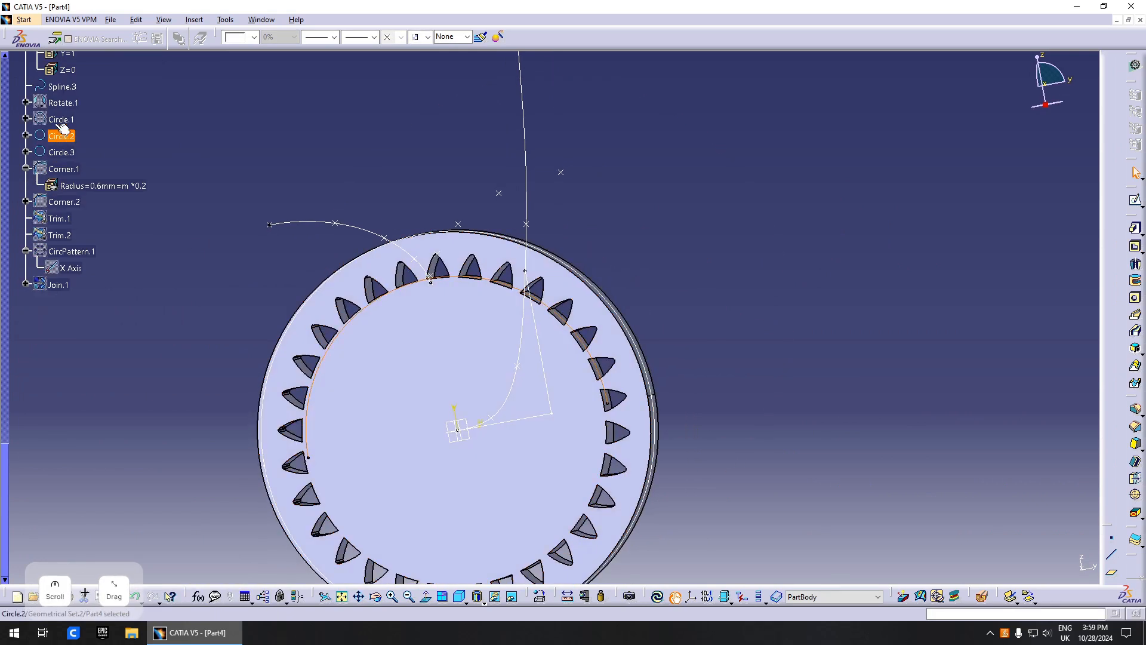
{"action": "key", "text": "ctrl+c"}
{"action": "left_click", "coordinate": [58, 285]}
{"action": "key", "text": "ctrl+v"}
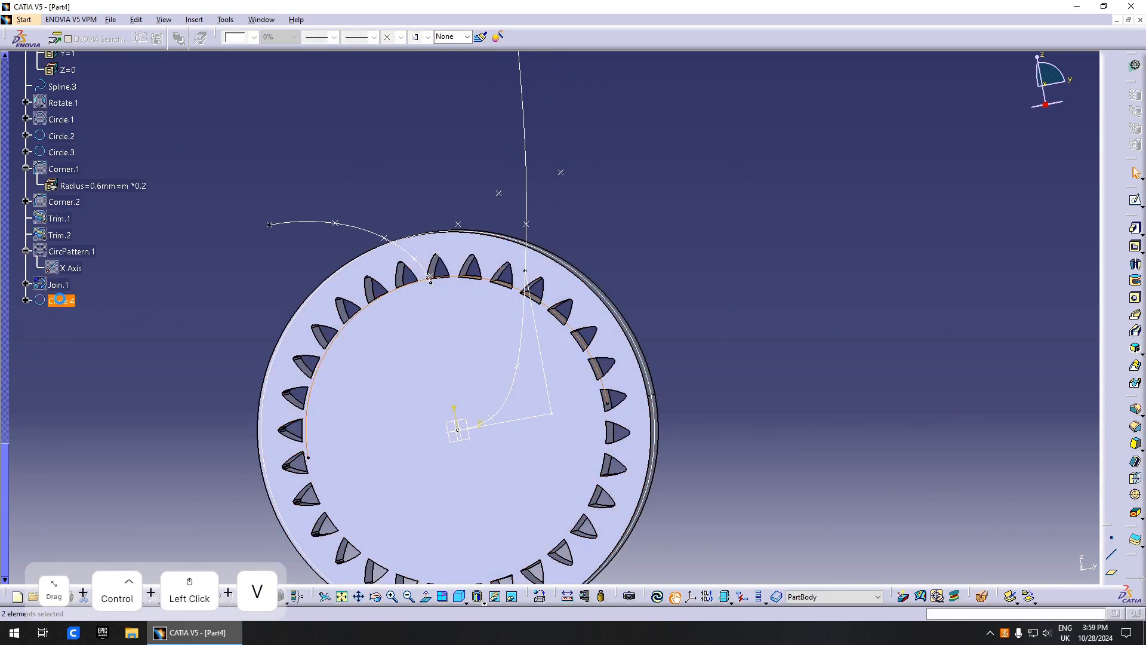
Step: Change the pasted ra2 arc into a whole circle
{"action": "double_click", "coordinate": [61, 300]}
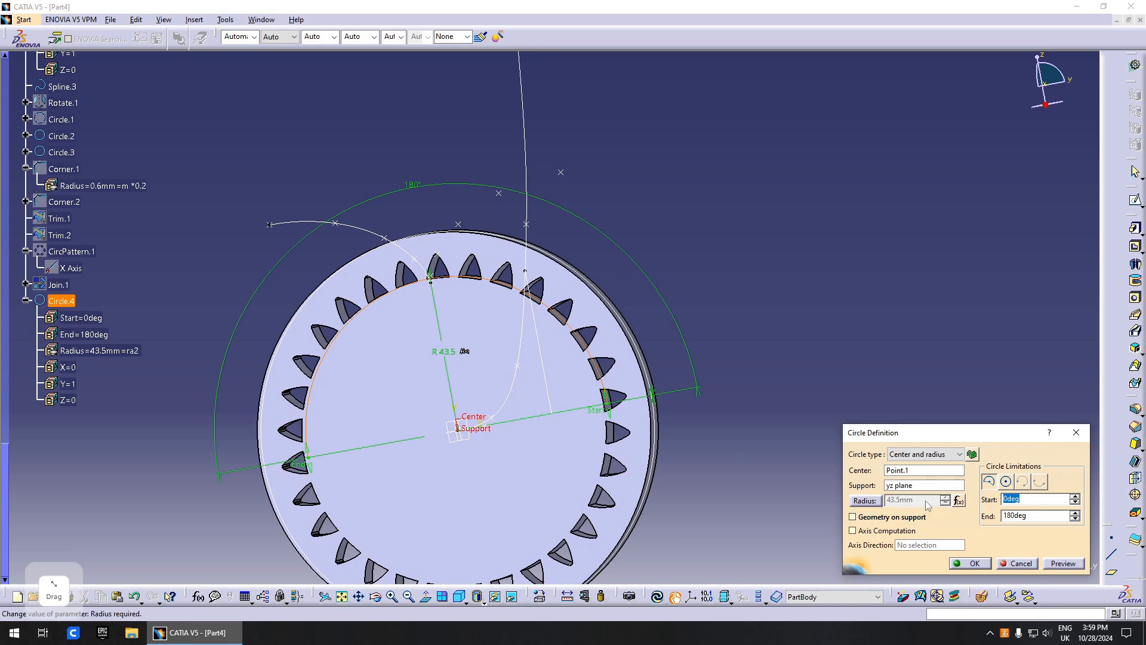
{"action": "left_click", "coordinate": [1006, 481]}
{"action": "left_click", "coordinate": [970, 563]}
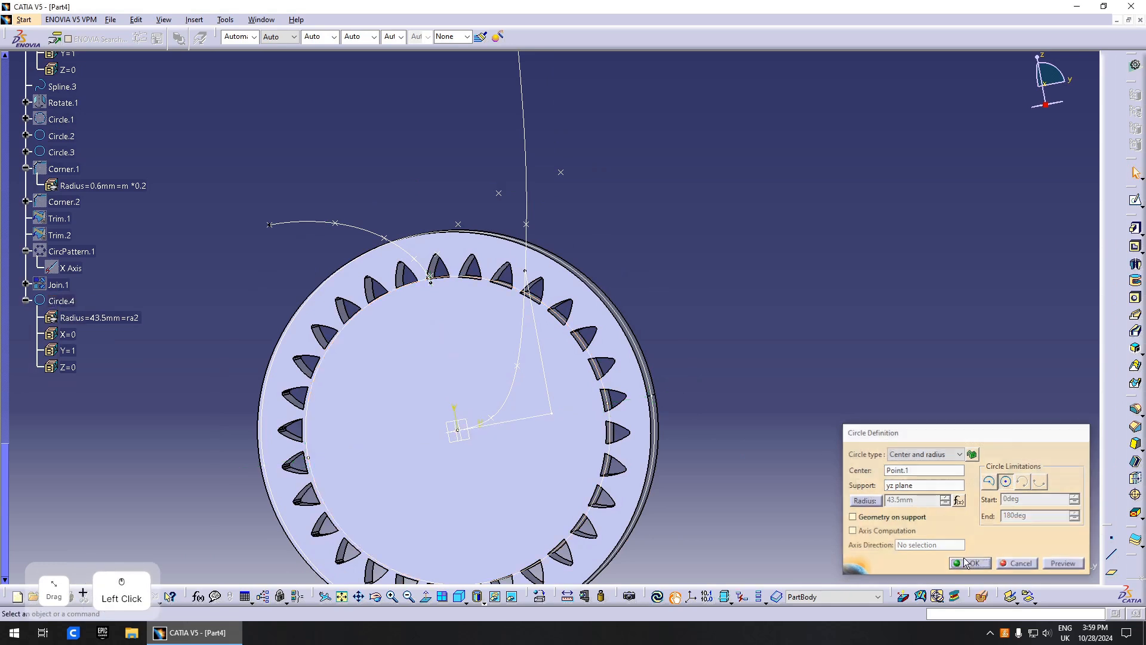
Step: Cut out the disc's centre with a 150 mm pocket of the whole ra2 circle, using mirrored extent
{"action": "left_click", "coordinate": [1135, 245]}
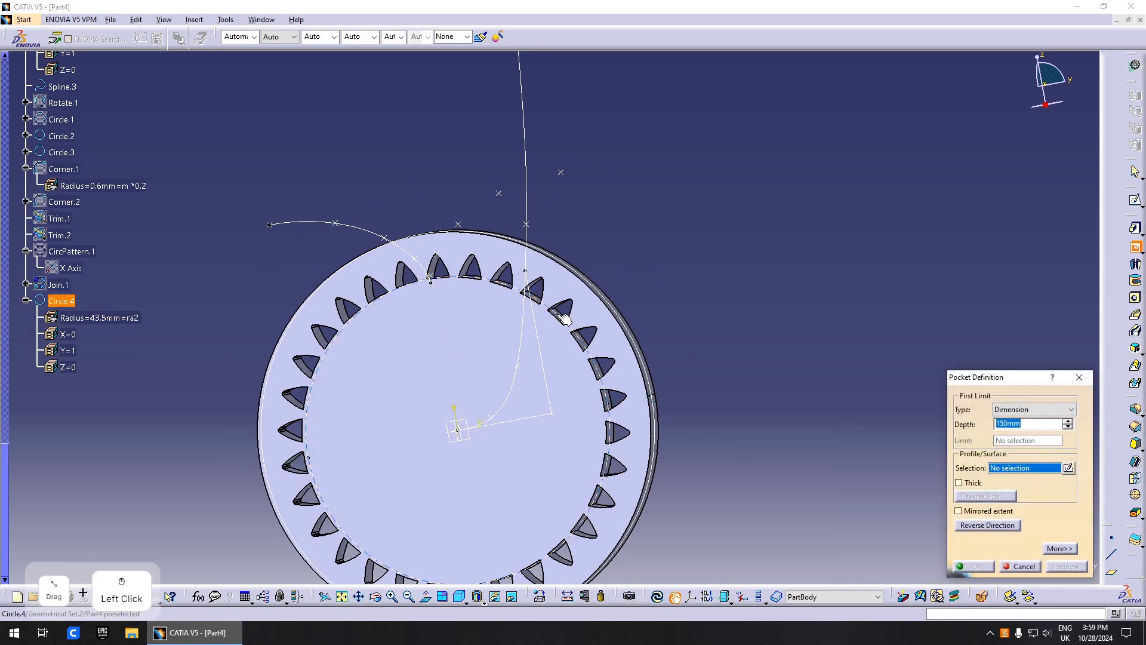
{"action": "left_click", "coordinate": [983, 511]}
{"action": "left_click", "coordinate": [974, 566]}
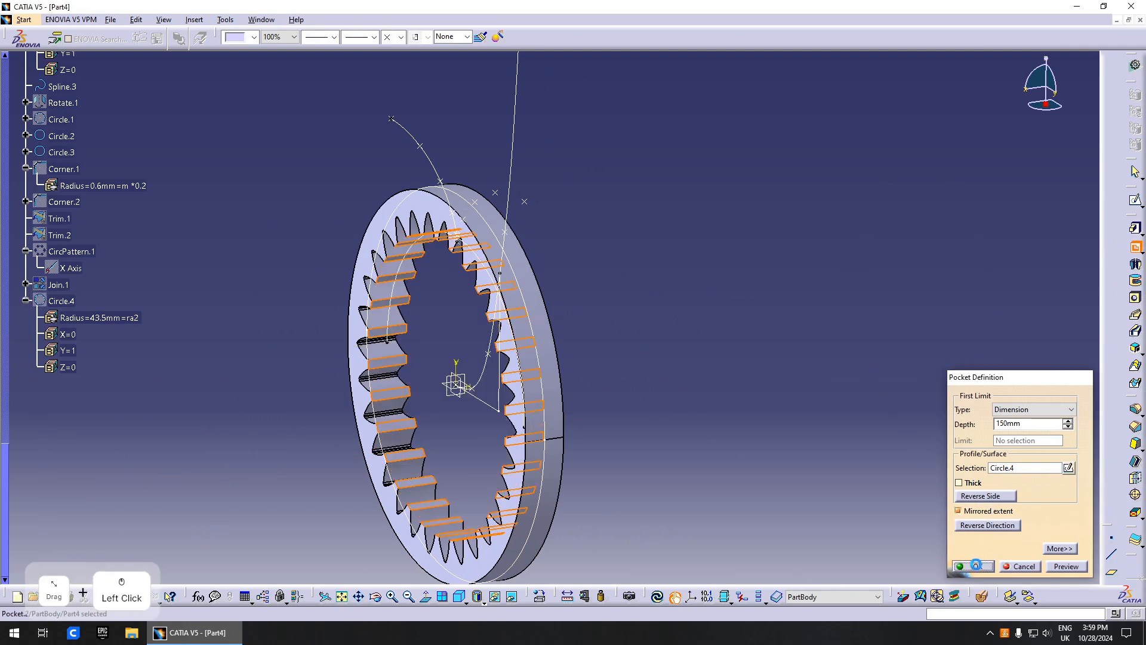
{"action": "middle_click_drag", "start_coordinate": [460, 410], "coordinate": [674, 286]}
{"action": "left_click", "coordinate": [596, 352]}
Step: Set the profile shift parameter x2 to 0.55, update the part and inspect the reshaped tooth spaces
{"action": "left_click_drag", "start_coordinate": [5, 497], "coordinate": [6, 82]}
{"action": "scroll", "coordinate": [74, 257], "scroll_direction": "down", "scroll_amount": 7}
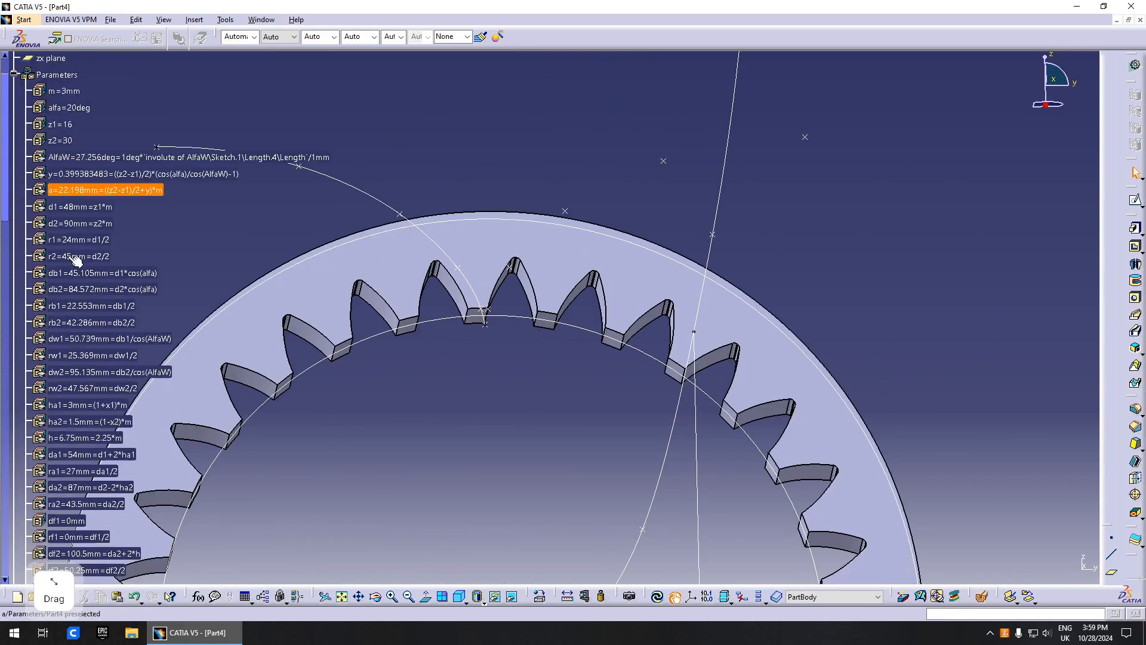
{"action": "double_click", "coordinate": [60, 230]}
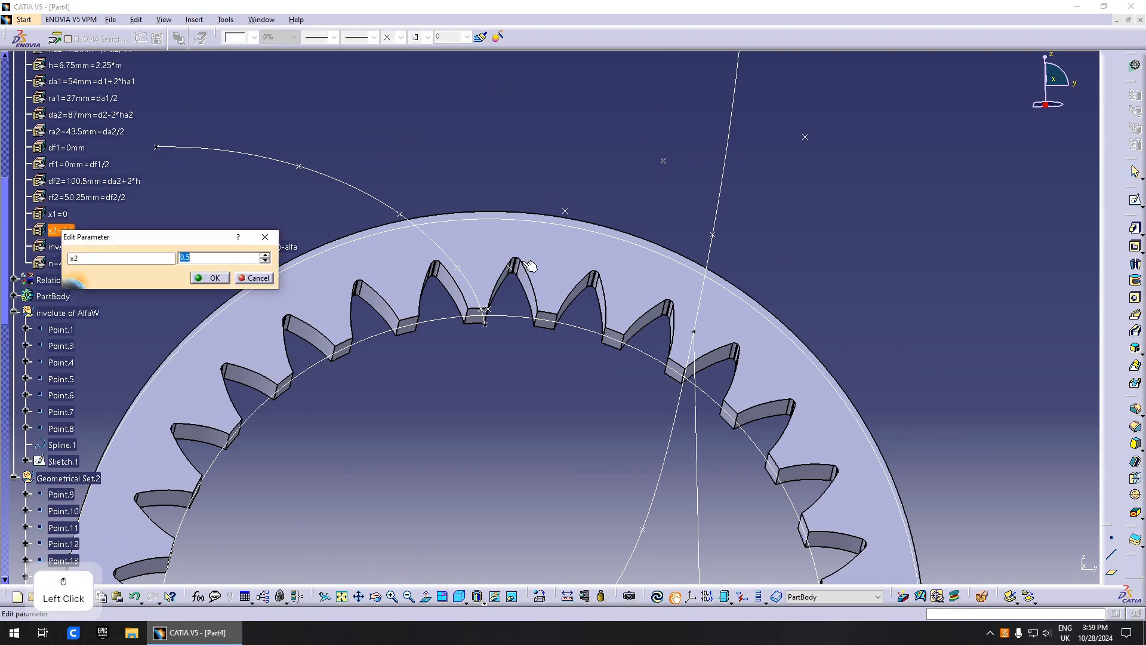
{"action": "type", "text": "5"}
{"action": "key", "text": "Return"}
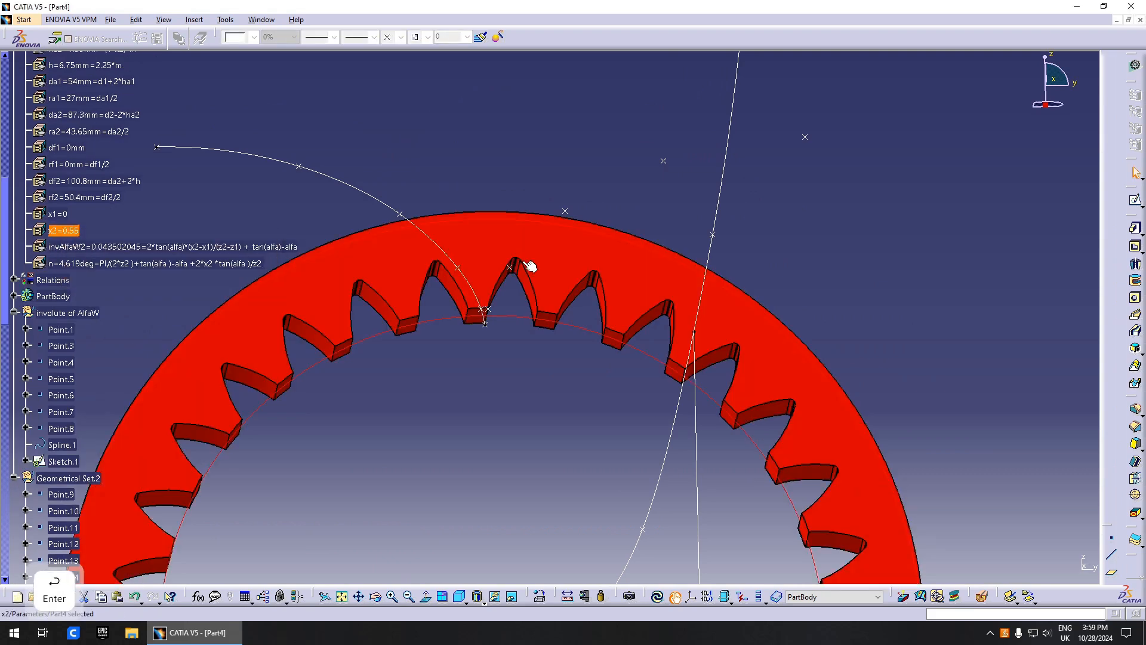
{"action": "key", "text": "ctrl+u"}
{"action": "middle_click_drag", "start_coordinate": [525, 264], "coordinate": [544, 355]}
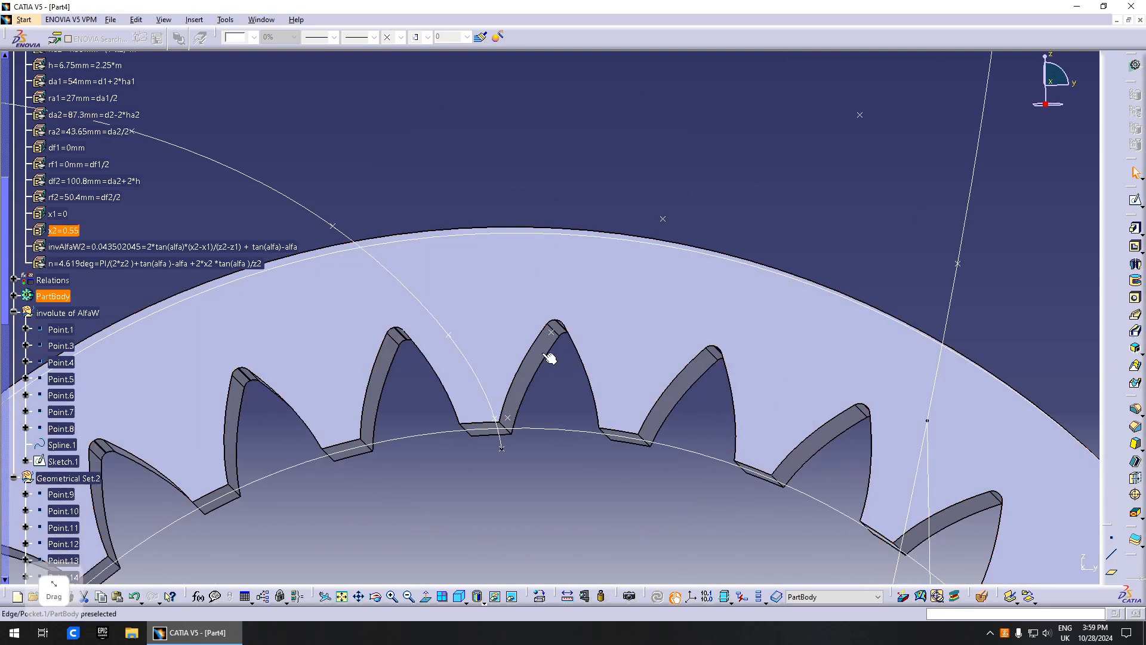
{"action": "middle_click_drag", "start_coordinate": [469, 357], "coordinate": [489, 346]}
Step: Try a profile shift x2 of 1 and update the part
{"action": "double_click", "coordinate": [69, 230]}
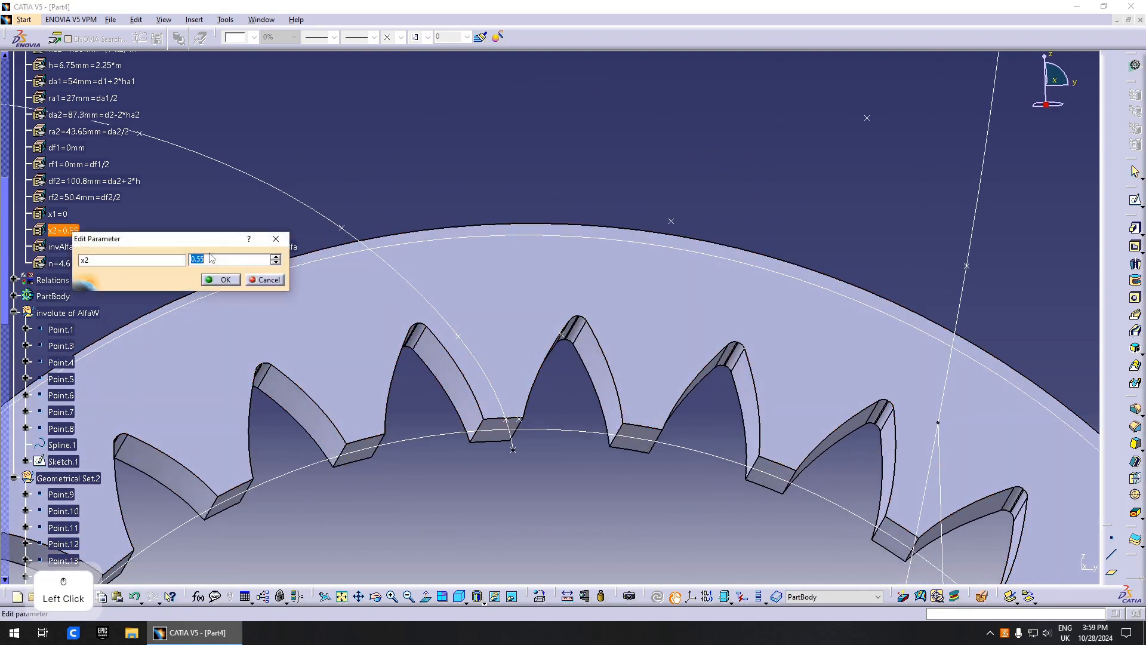
{"action": "type", "text": "1"}
{"action": "key", "text": "Return"}
{"action": "key", "text": "ctrl+u"}
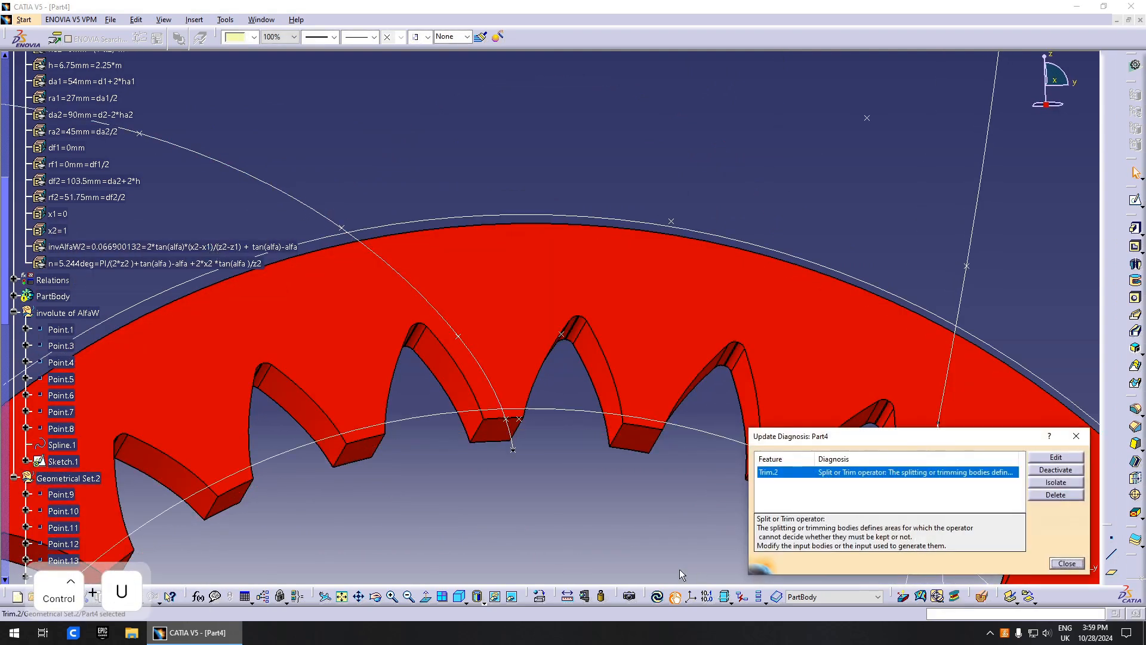
{"action": "key", "text": "Escape"}
Step: Try reducing the profile shift x2 to 0.7 and update the part
{"action": "double_click", "coordinate": [56, 231]}
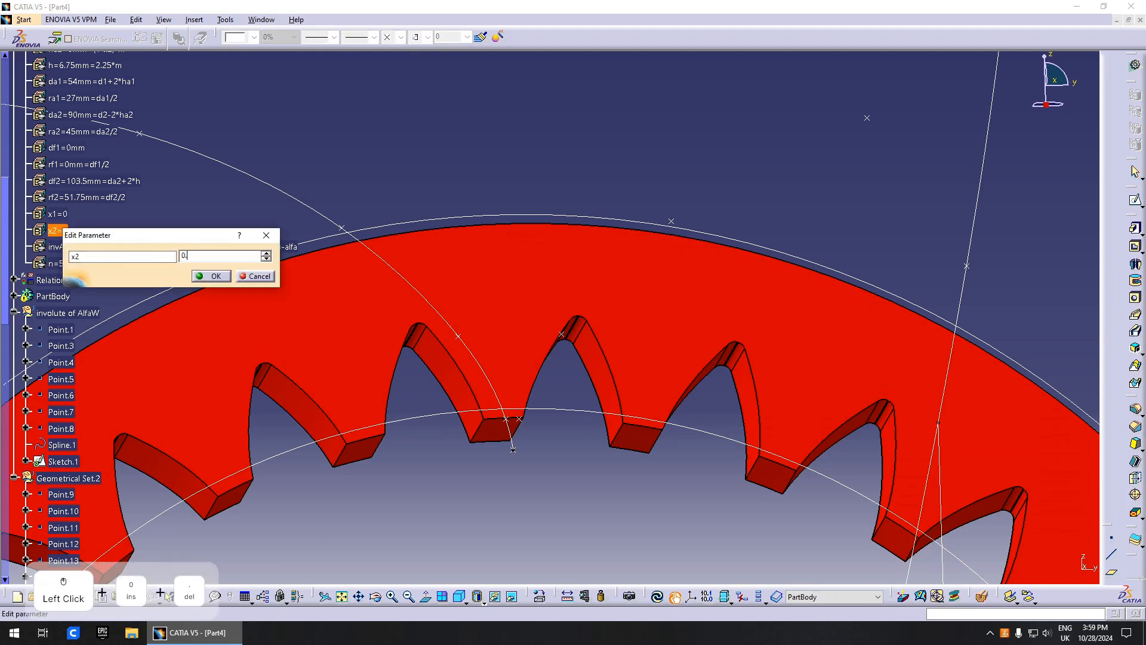
{"action": "type", "text": "0.7"}
{"action": "key", "text": "Return"}
{"action": "key", "text": "ctrl+u"}
{"action": "key", "text": "Escape"}
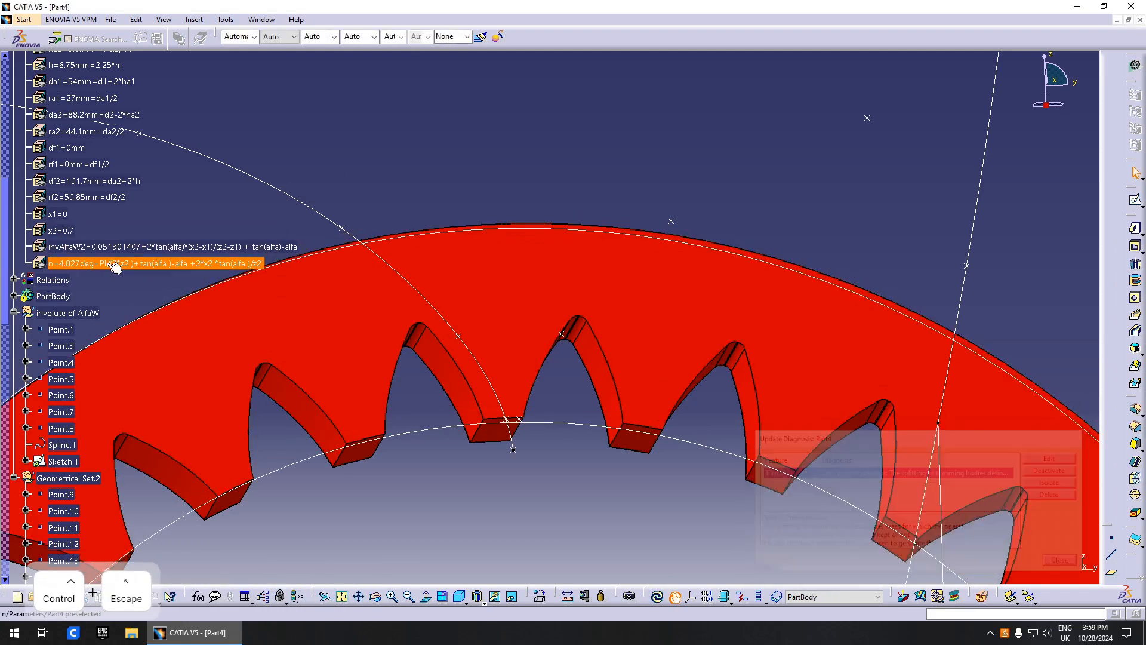
Step: Set the profile shift x2 to 0.6, update the part and inspect the tooth roots
{"action": "double_click", "coordinate": [58, 231]}
{"action": "type", "text": "0.6"}
{"action": "key", "text": "Return"}
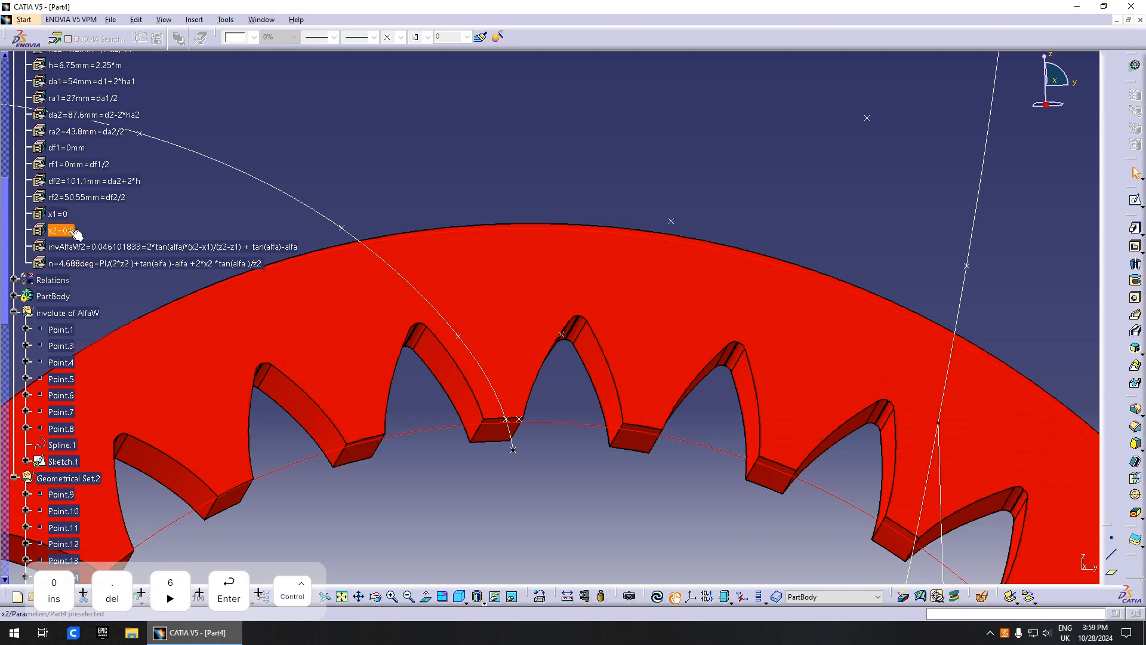
{"action": "key", "text": "ctrl+u"}
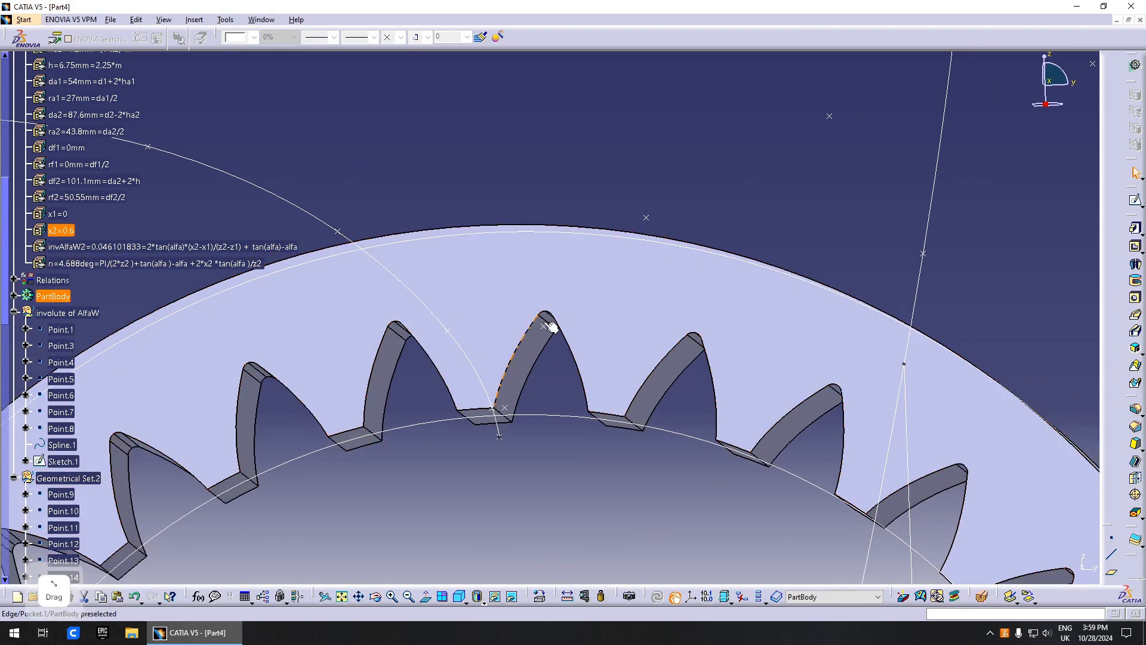
{"action": "middle_click_drag", "start_coordinate": [550, 327], "coordinate": [560, 291]}
Step: Set the profile shift x2 to 0.3, update the part and check the tooth shape
{"action": "double_click", "coordinate": [62, 231]}
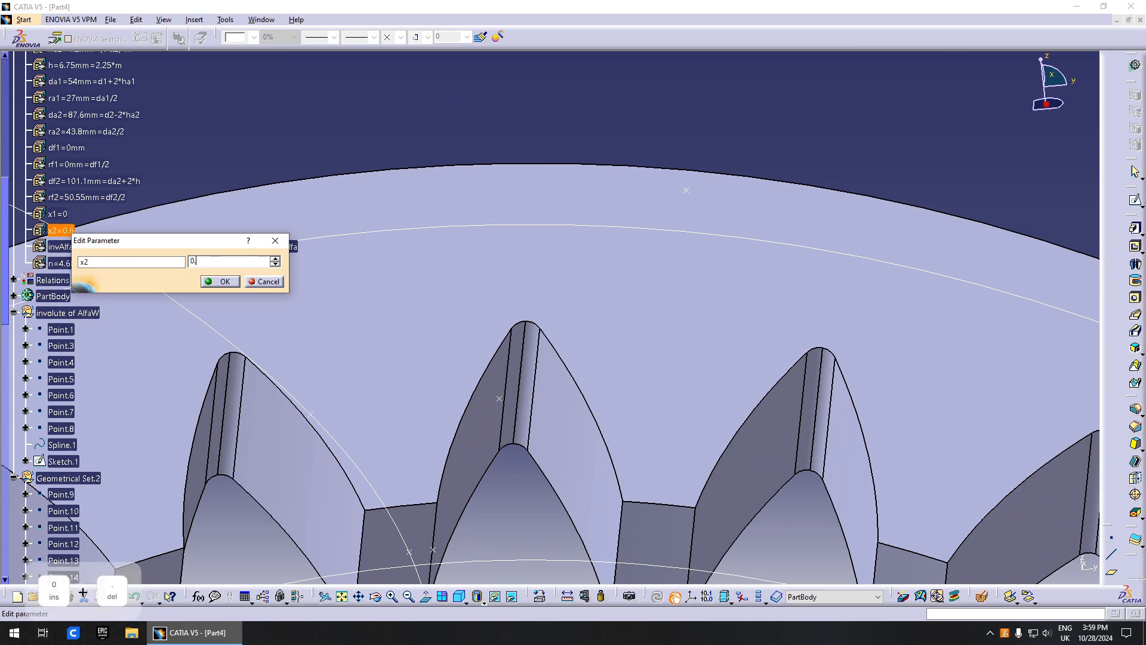
{"action": "type", "text": "0.3"}
{"action": "key", "text": "Return"}
{"action": "key", "text": "ctrl+u"}
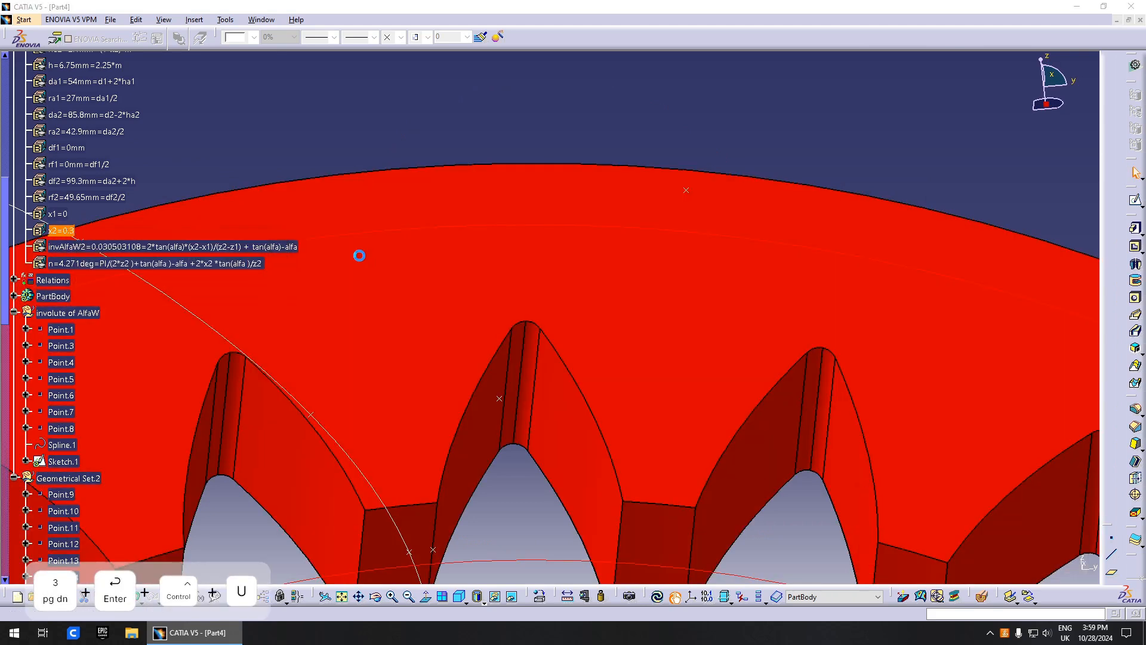
{"action": "middle_click_drag", "start_coordinate": [591, 330], "coordinate": [474, 261]}
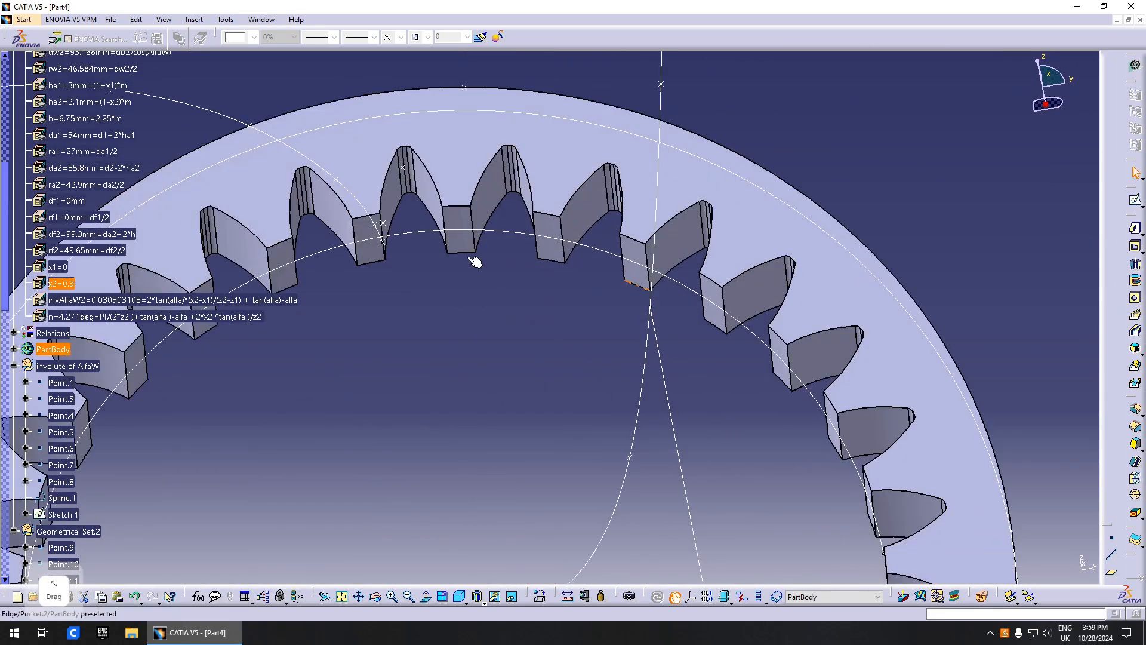
Step: Set the profile shift x2 to 0.25, update the part and inspect the whole ring gear
{"action": "double_click", "coordinate": [62, 283]}
{"action": "type", "text": "0."}
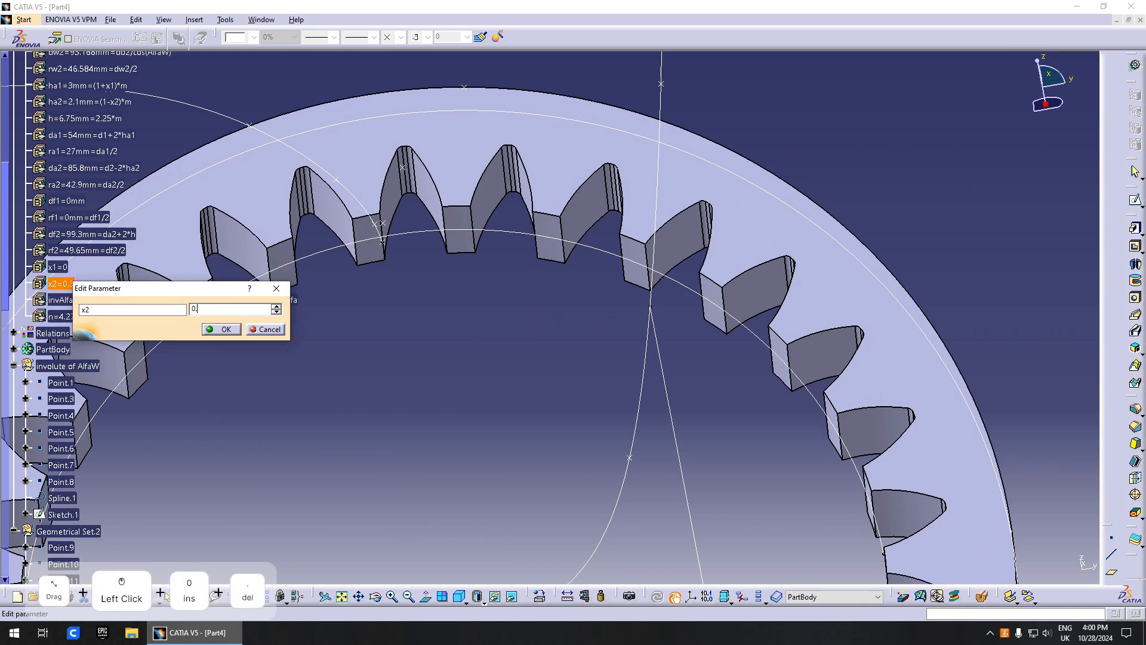
{"action": "type", "text": "25"}
{"action": "key", "text": "Return"}
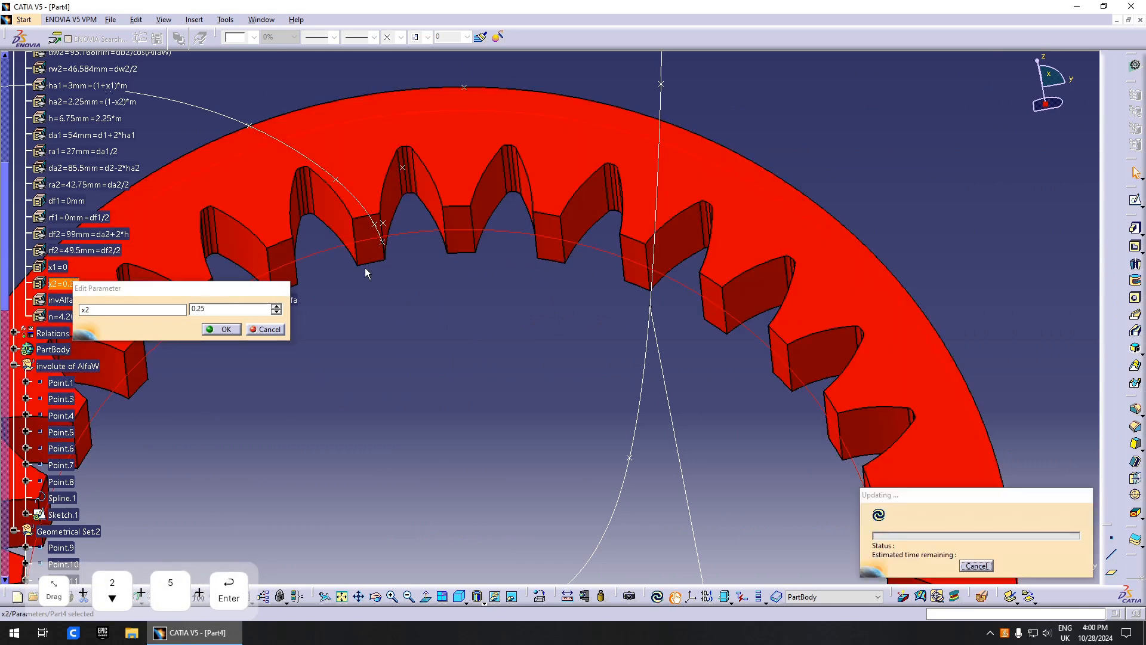
{"action": "middle_click_drag", "start_coordinate": [361, 269], "coordinate": [568, 433]}
{"action": "scroll", "coordinate": [537, 445], "scroll_direction": "down", "scroll_amount": 1}
{"action": "left_click", "coordinate": [567, 432]}
{"action": "middle_click_drag", "start_coordinate": [546, 371], "coordinate": [512, 290]}
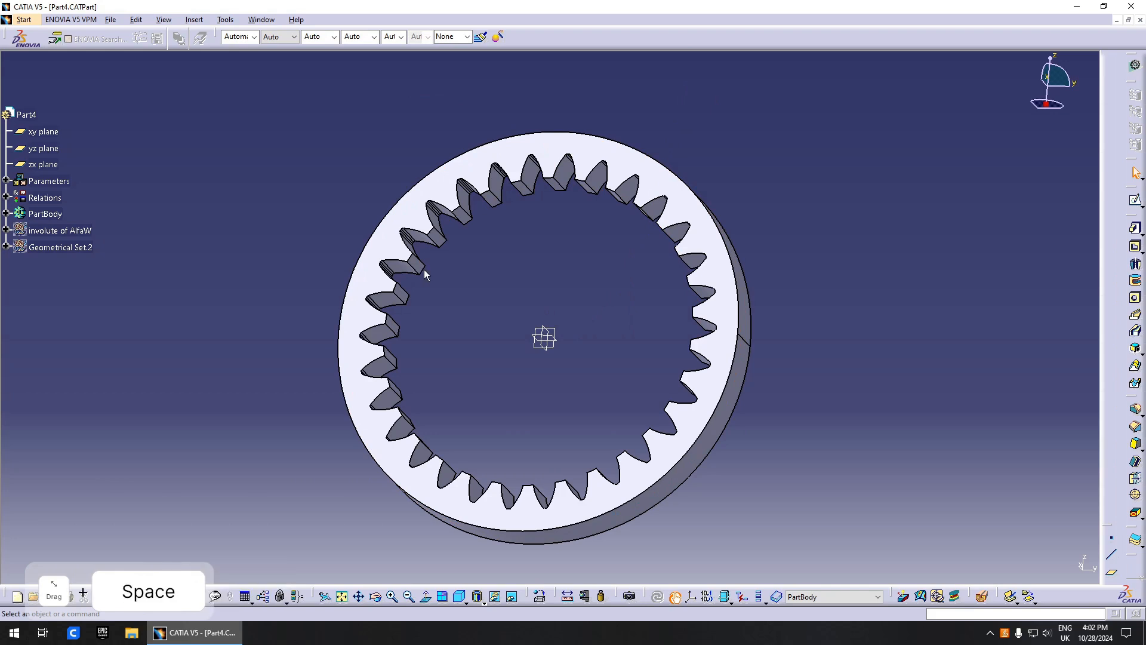
Step: Switch to the Product1 window and examine how the spur gear meshes with the ring gear
{"action": "middle_click_drag", "start_coordinate": [424, 274], "coordinate": [425, 310]}
{"action": "left_click", "coordinate": [225, 20]}
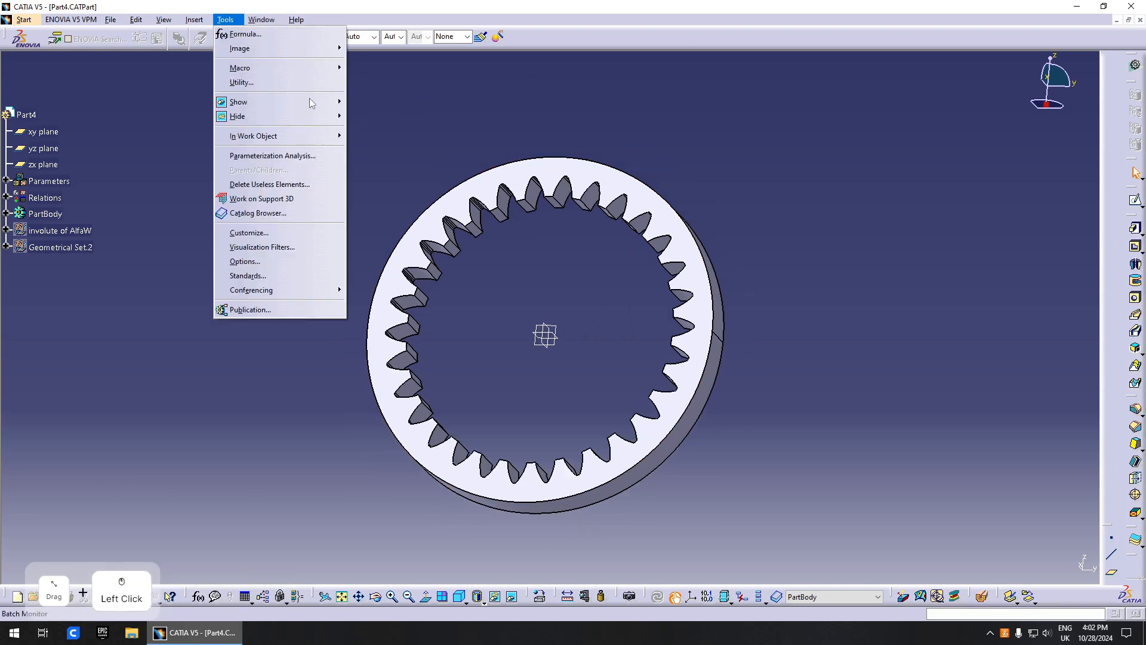
{"action": "mouse_move", "coordinate": [263, 20]}
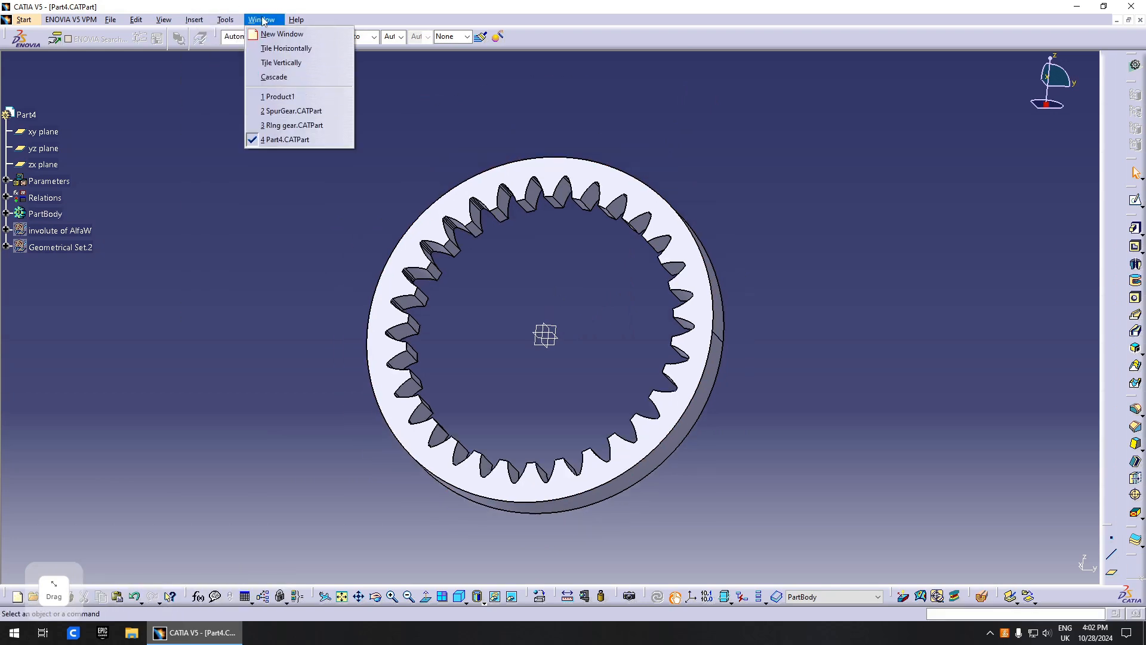
{"action": "left_click", "coordinate": [311, 99]}
{"action": "middle_click", "coordinate": [572, 348]}
{"action": "middle_click_drag", "start_coordinate": [603, 414], "coordinate": [453, 306]}
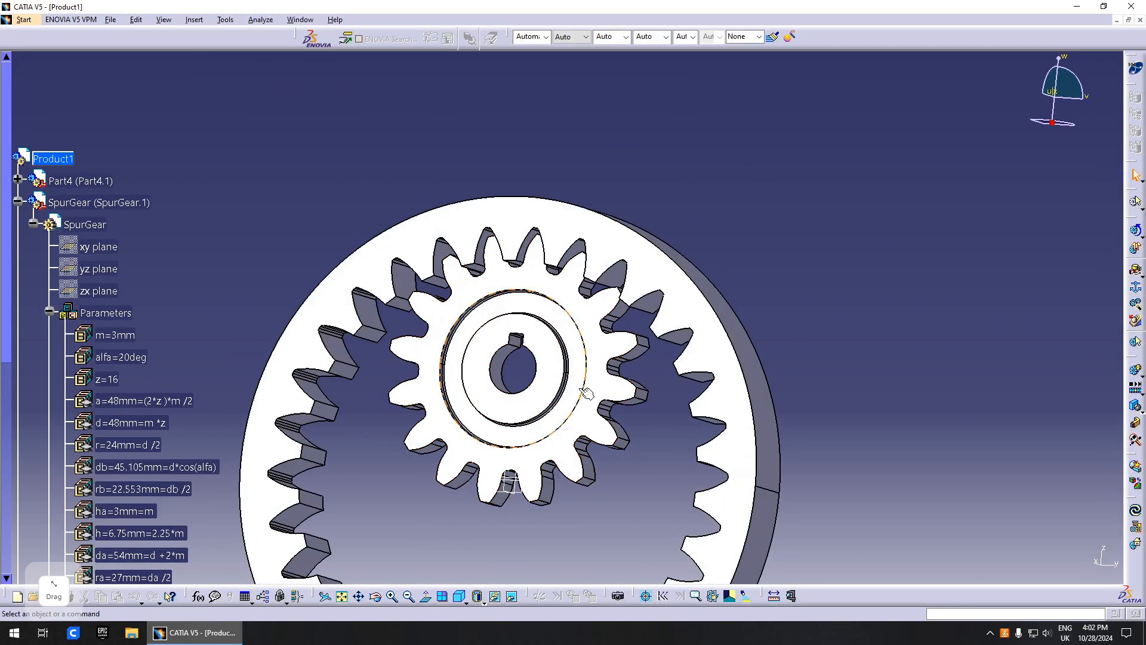
{"action": "middle_click_drag", "start_coordinate": [587, 393], "coordinate": [555, 334]}
{"action": "mouse_move", "coordinate": [614, 364]}
{"action": "middle_mouse_down"}
{"action": "mouse_move", "coordinate": [617, 281]}
{"action": "mouse_move", "coordinate": [568, 370]}
{"action": "mouse_move", "coordinate": [622, 311]}
{"action": "mouse_move", "coordinate": [603, 306]}
{"action": "mouse_move", "coordinate": [598, 361]}
{"action": "middle_mouse_up"}
Step: Locate the ring gear's Pad.1 in the assembly's specification tree from its front face
{"action": "left_click", "coordinate": [459, 204]}
{"action": "right_click", "coordinate": [457, 204]}
{"action": "left_click", "coordinate": [455, 217]}
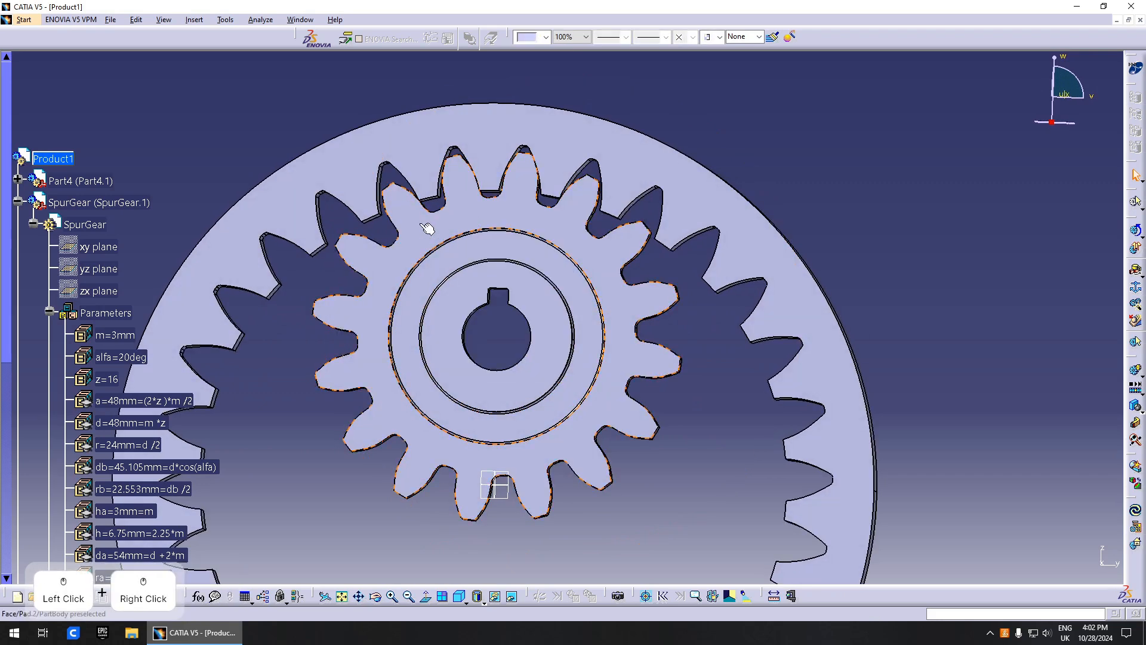
{"action": "left_click", "coordinate": [424, 170]}
{"action": "right_click", "coordinate": [424, 170]}
{"action": "left_click", "coordinate": [442, 179]}
Step: Examine Part4's gear parameters, collapse their branch in the tree and view the meshed gear pair at an angle
{"action": "scroll", "coordinate": [167, 321], "scroll_direction": "up", "scroll_amount": 2}
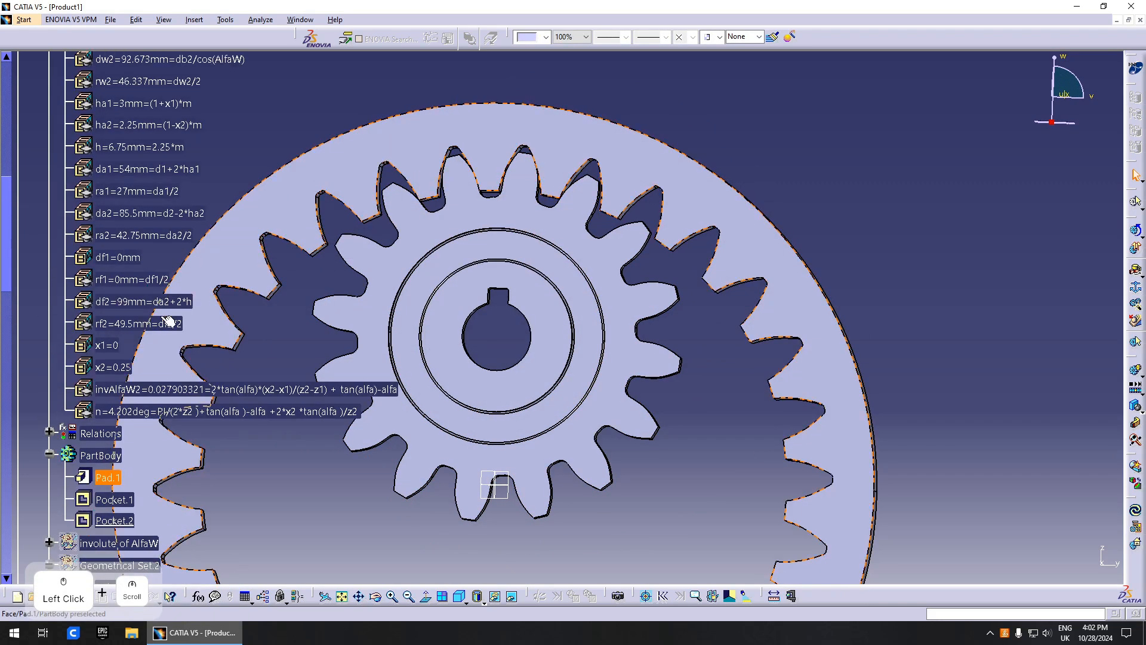
{"action": "scroll", "coordinate": [167, 320], "scroll_direction": "up", "scroll_amount": 4}
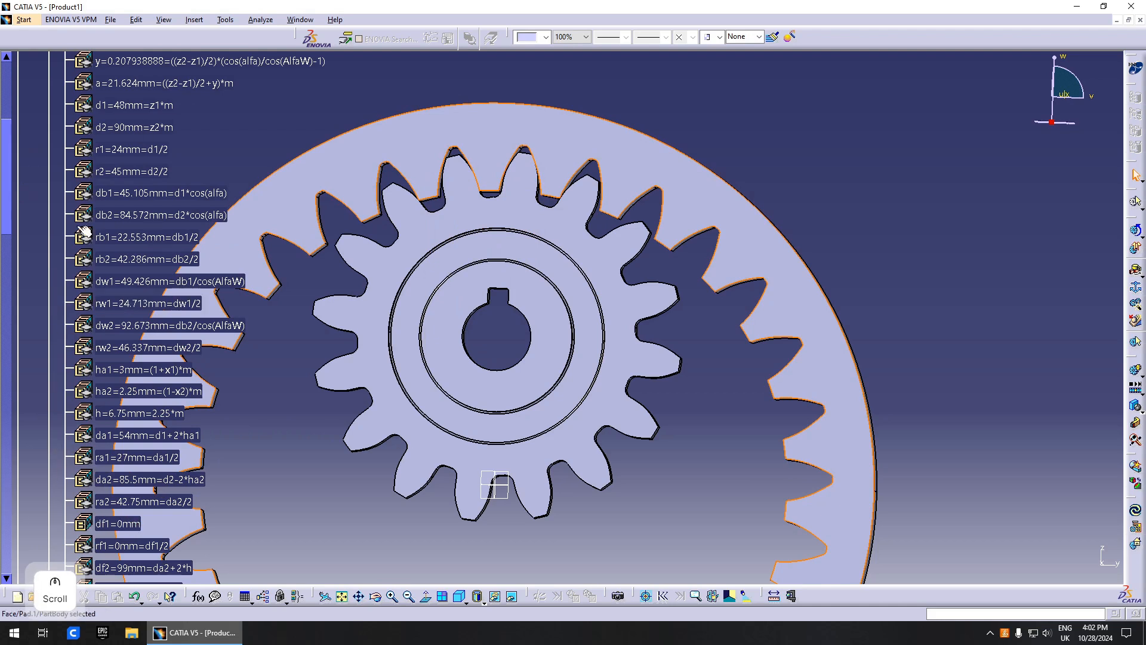
{"action": "scroll", "coordinate": [141, 304], "scroll_direction": "up", "scroll_amount": 3}
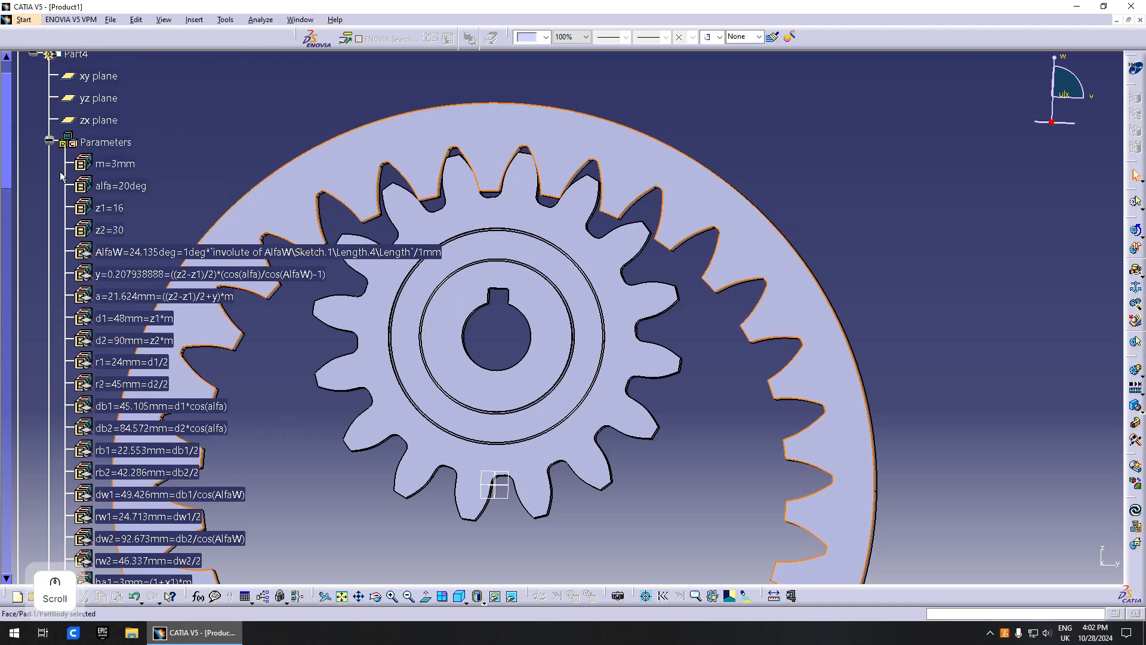
{"action": "middle_click_drag", "start_coordinate": [371, 308], "coordinate": [530, 309]}
{"action": "scroll", "coordinate": [489, 310], "scroll_direction": "up", "scroll_amount": 1}
{"action": "right_click", "coordinate": [528, 310]}
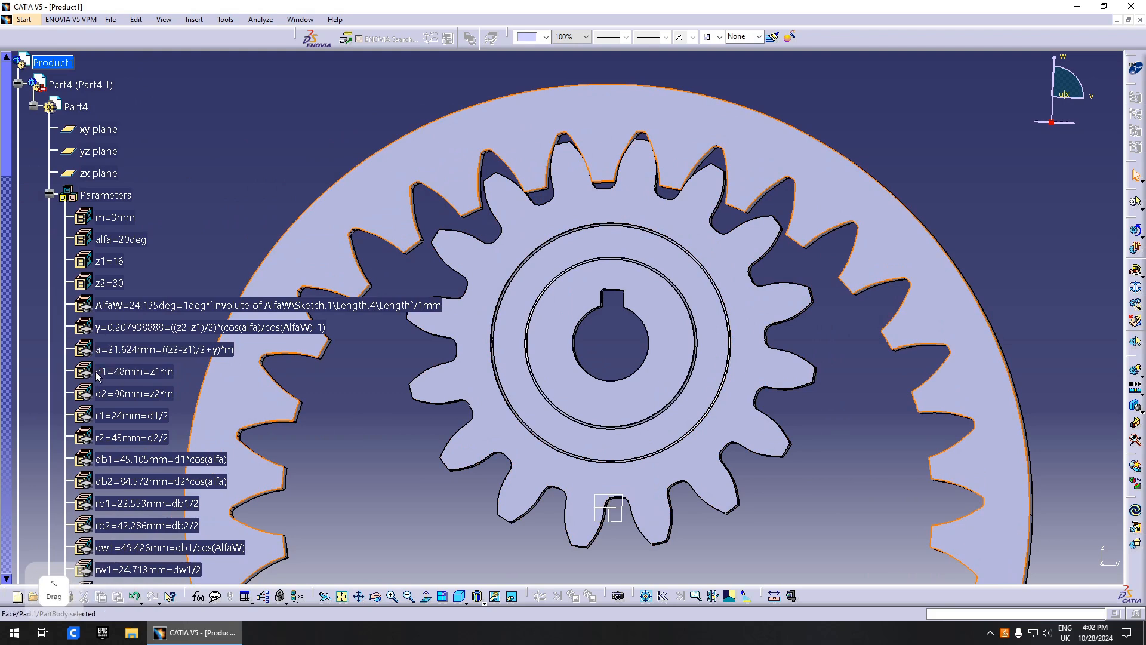
{"action": "left_click", "coordinate": [49, 196]}
{"action": "right_click", "coordinate": [394, 169]}
{"action": "middle_click_drag", "start_coordinate": [394, 169], "coordinate": [527, 318]}
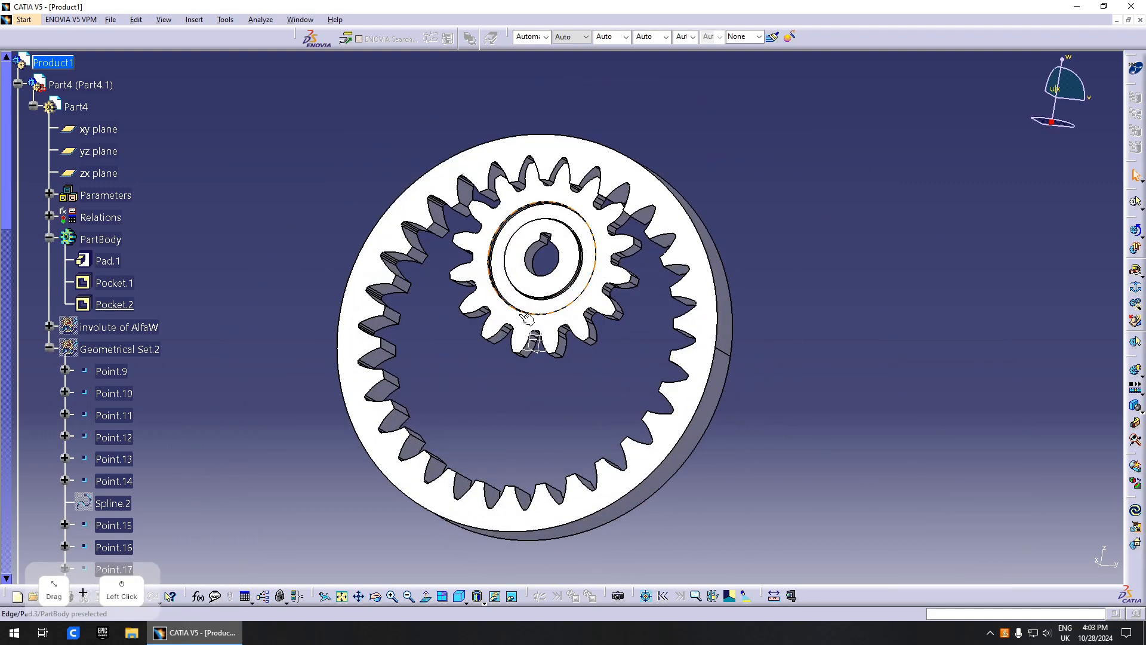